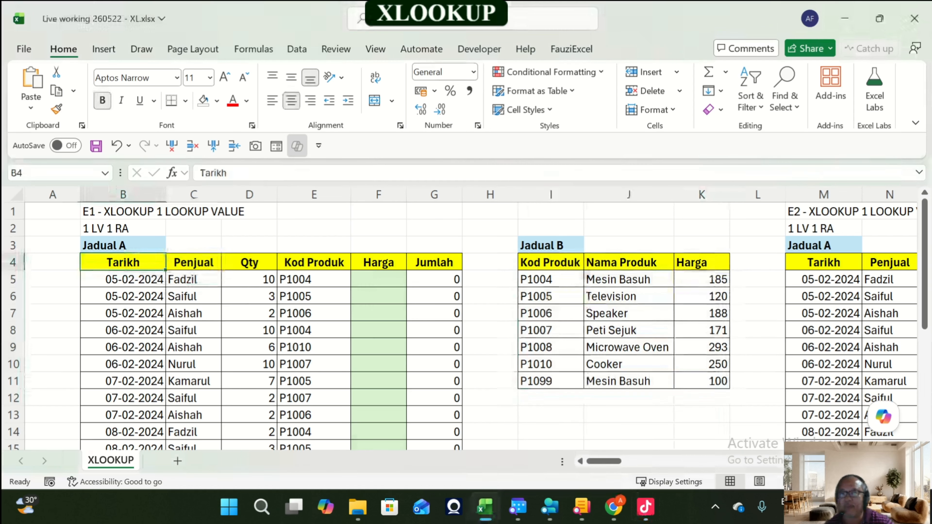
Step: Inspect the Jadual A columns and the Jumlah formulas in rows 5 and 7
key(Right)
key(Right)
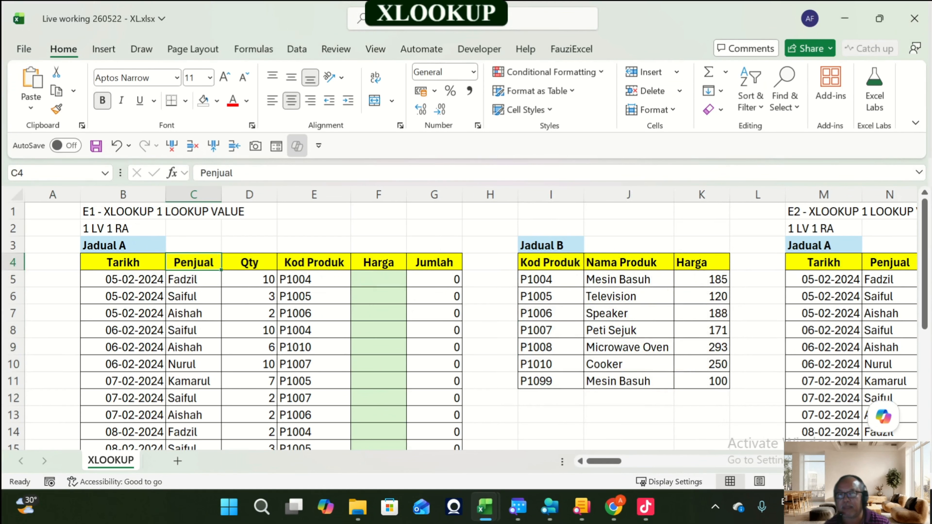
key(Down)
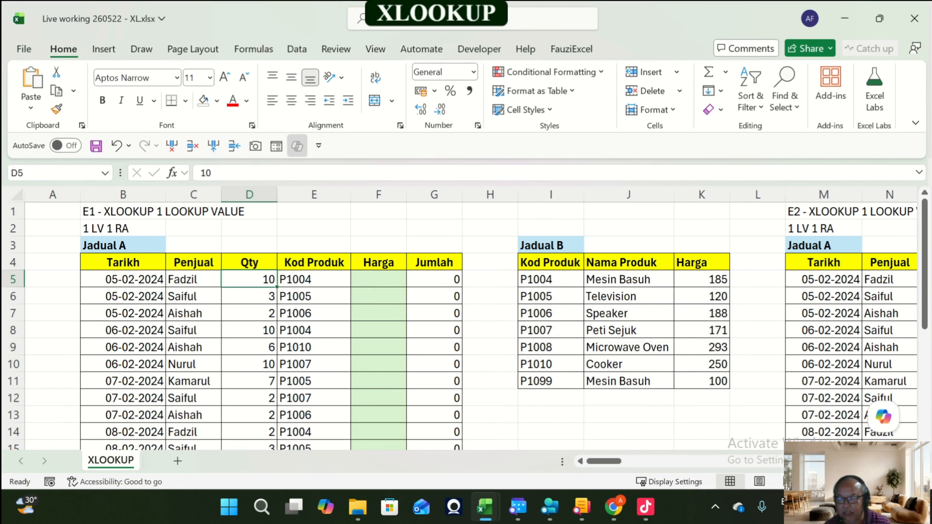
key(Right)
key(Right)
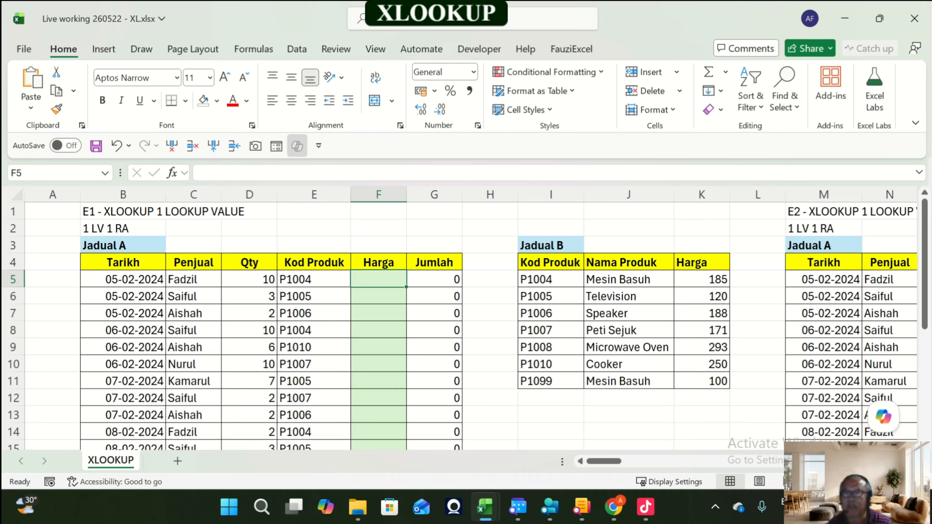
key(Right)
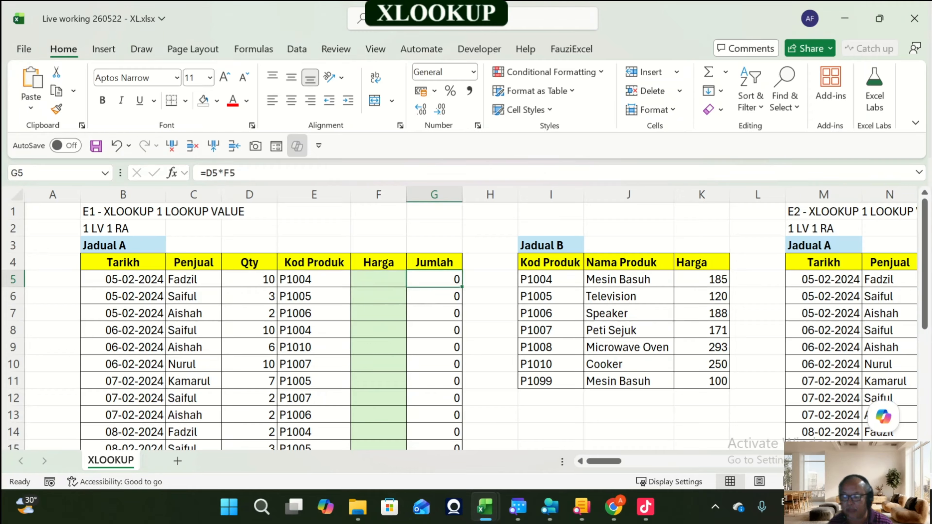
key(F2)
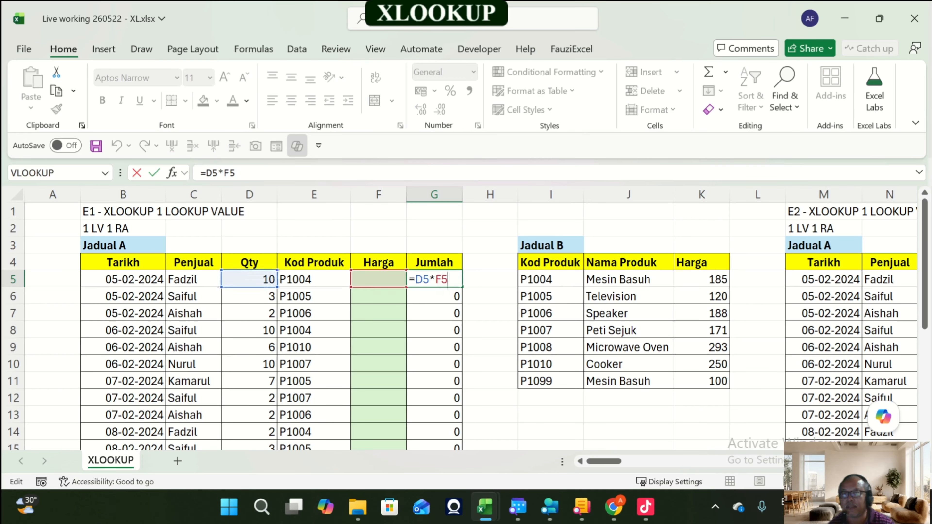
key(Escape)
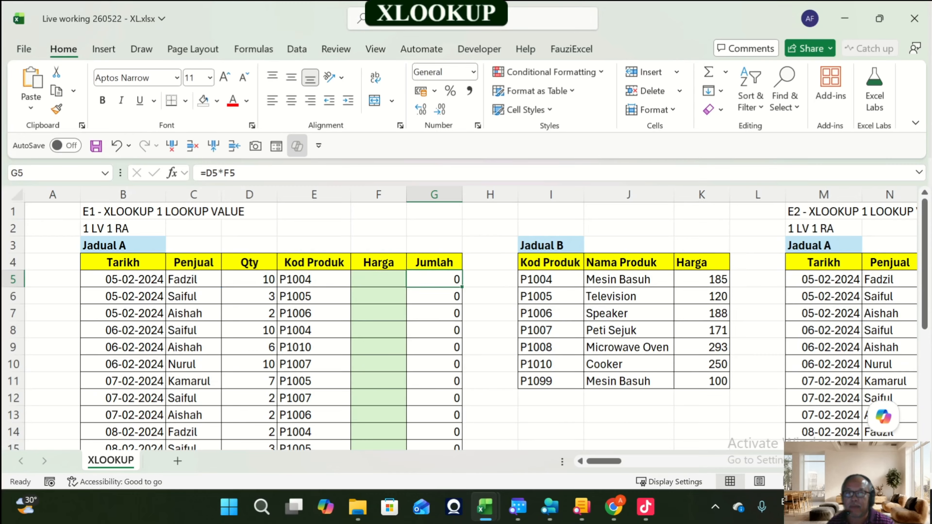
key(Down)
Step: Review the first order row of Jadual A from Penjual to Jumlah
key(Down)
key(F2)
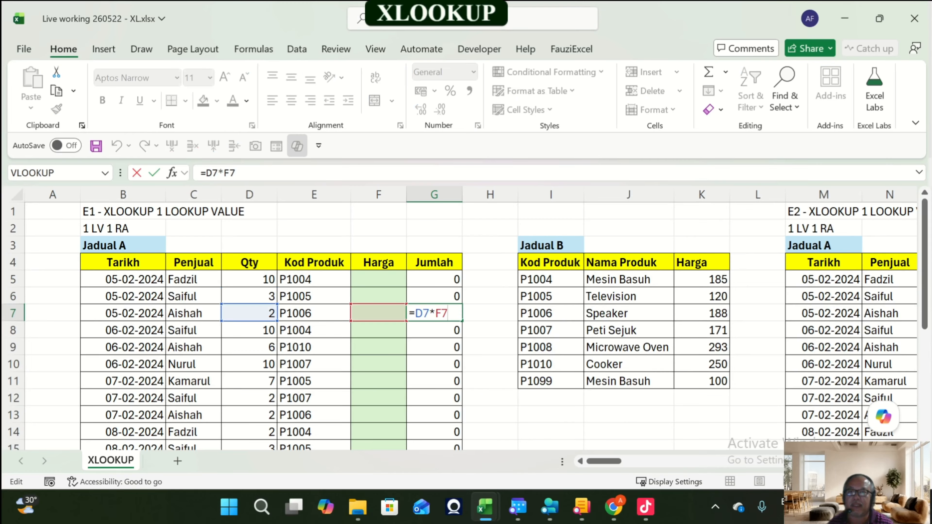
key(Escape)
key(Up)
key(Up)
key(Up)
key(Down)
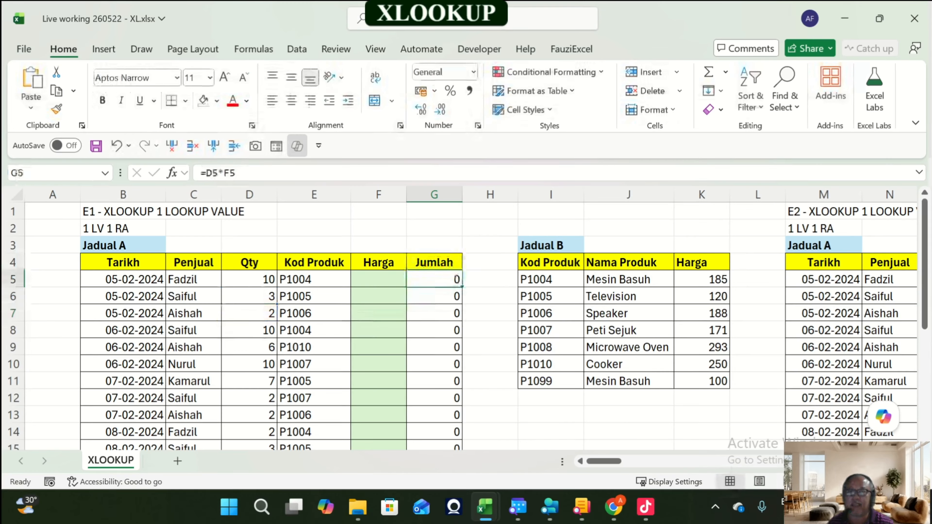
key(Left)
key(Left)
key(Left)
key(Left)
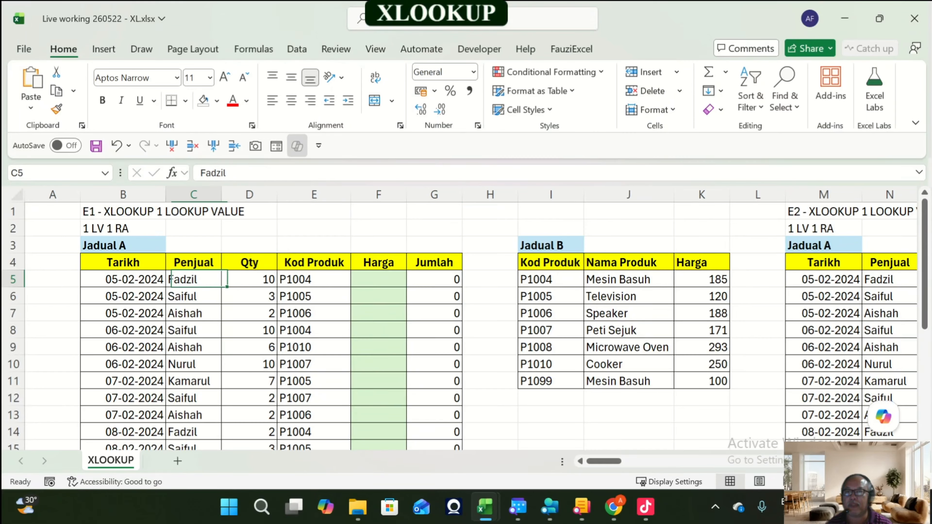
key(Right)
key(Right)
key(Right)
key(Right)
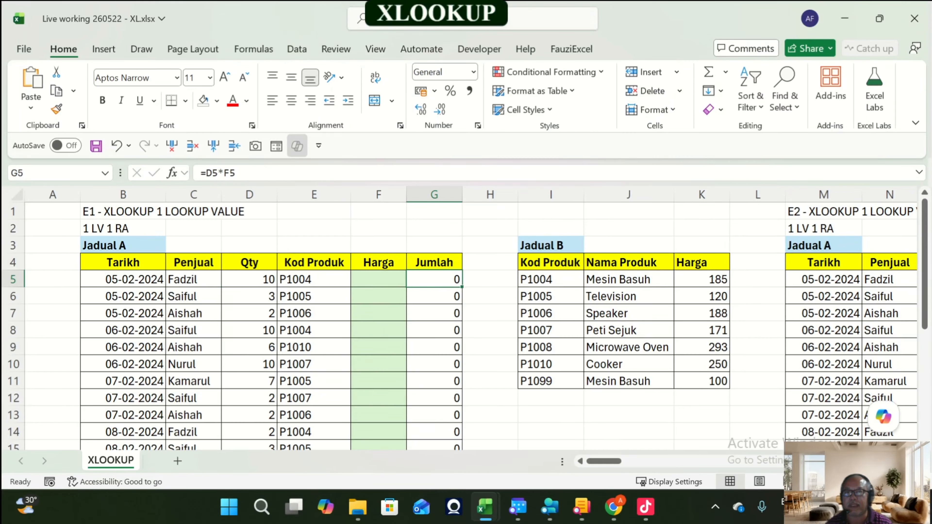
key(Left)
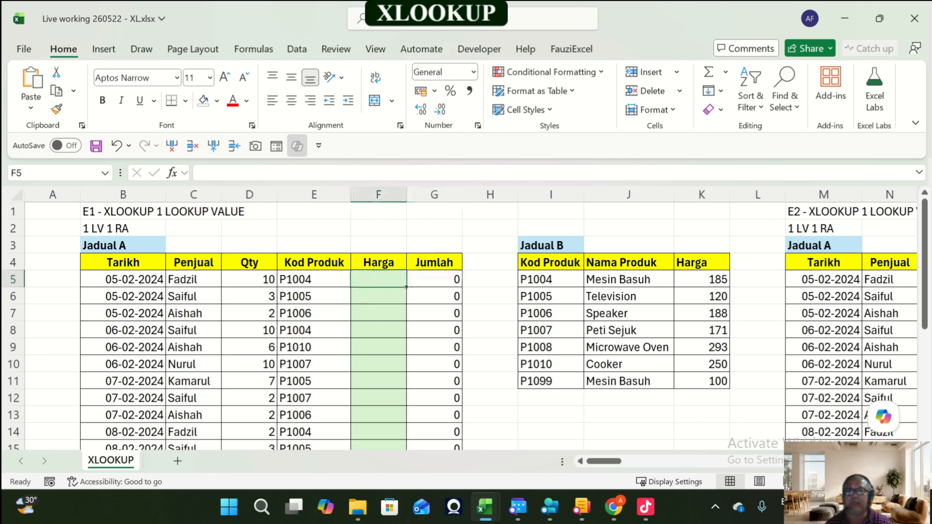
Step: Compare the first order's Kod Produk with the matching product row in Jadual B
key(Right)
key(Right)
key(Right)
key(Right)
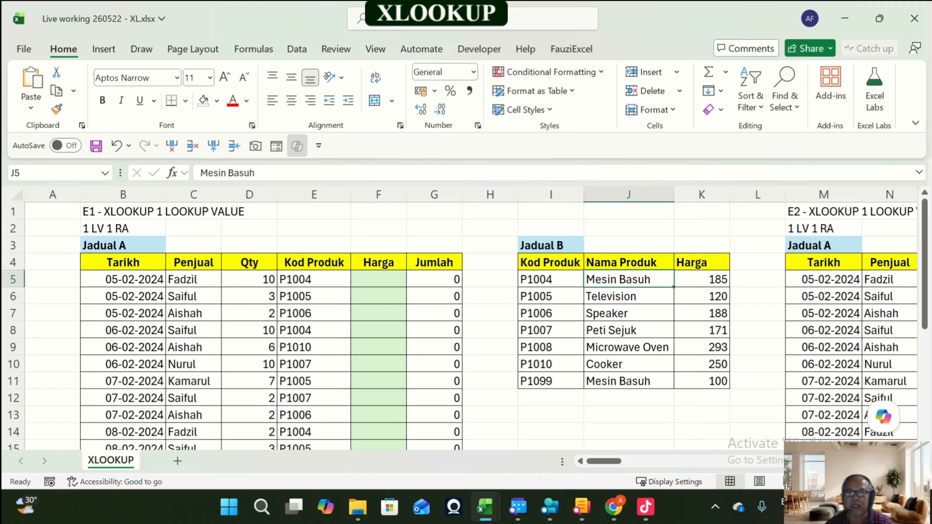
key(Left)
key(Left)
key(Left)
key(Left)
key(Left)
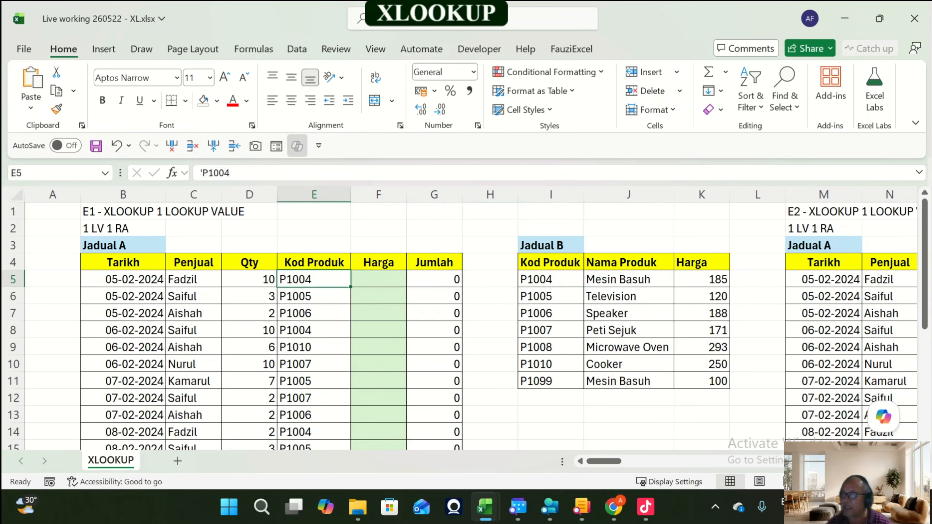
key(Up)
key(Down)
key(Right)
key(Right)
key(Right)
key(Right)
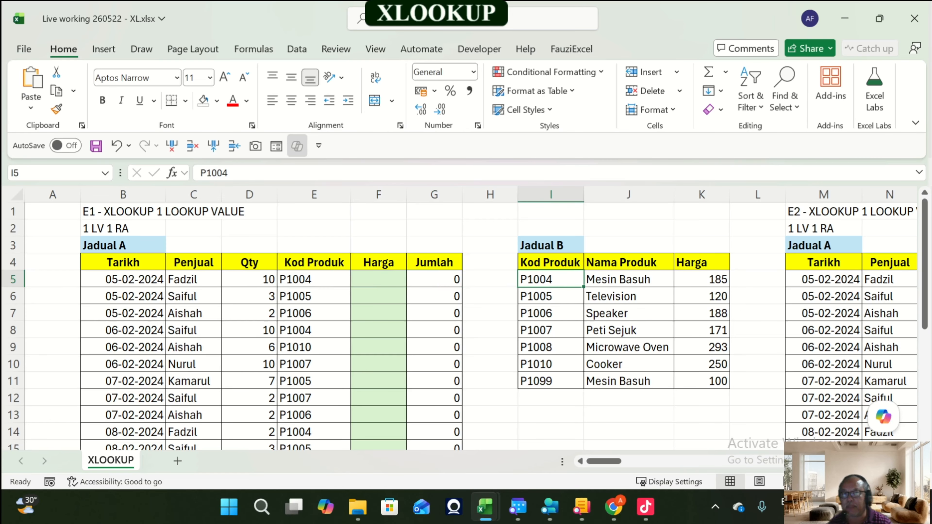
key(Up)
key(Down)
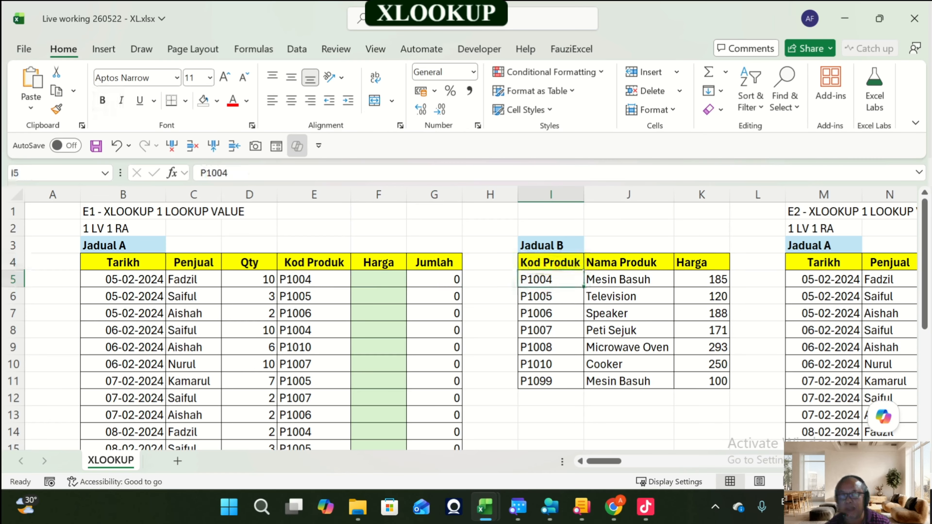
key(Right)
key(Right)
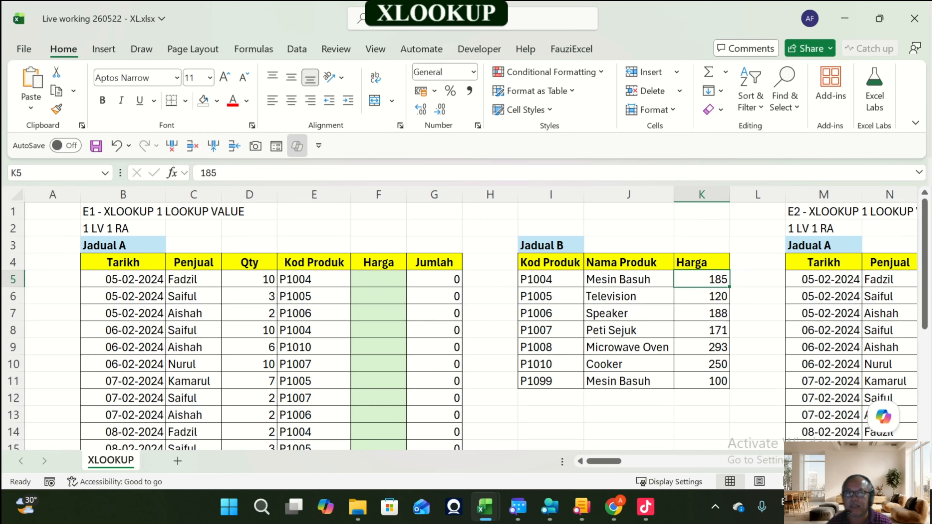
key(Left)
key(Left)
key(Left)
key(Left)
key(Left)
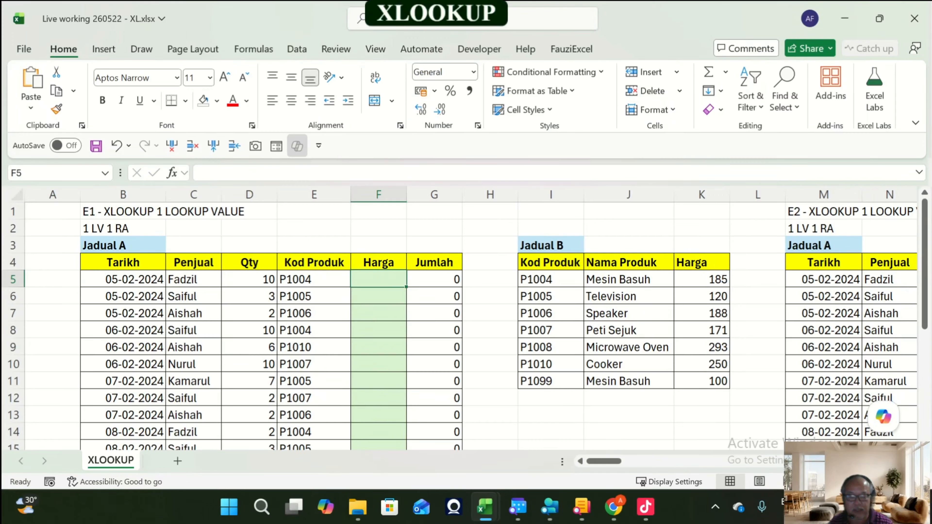
Step: Enter 185 as the first order's Harga, then undo the entry
text(185)
key(Return)
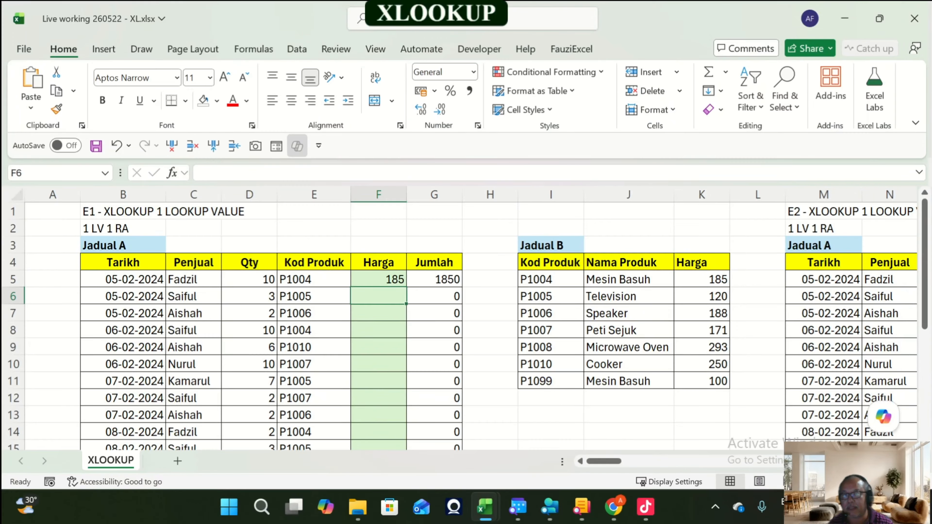
key(ctrl+z)
Step: Select the Jadual B header row and turn on filtering
key(Right)
key(Right)
key(Right)
key(Up)
key(ctrl+shift+Right)
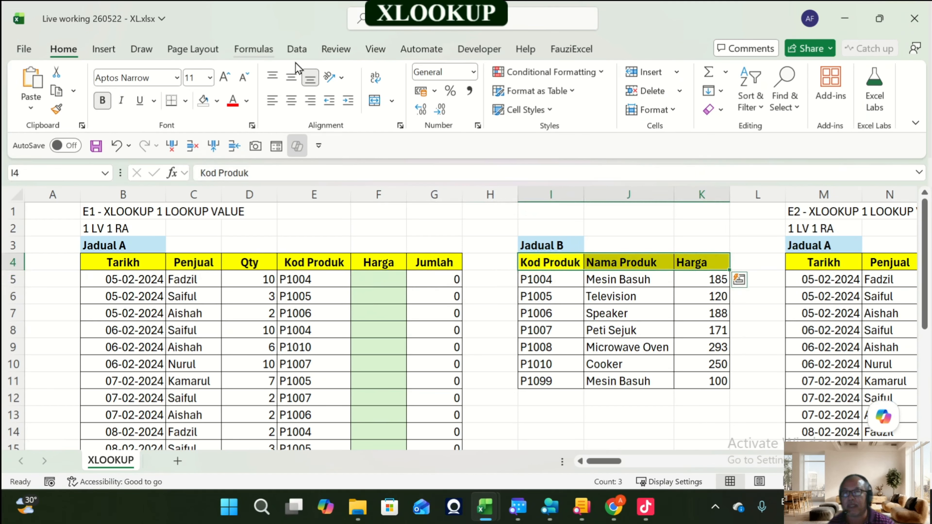
click(297, 49)
click(484, 96)
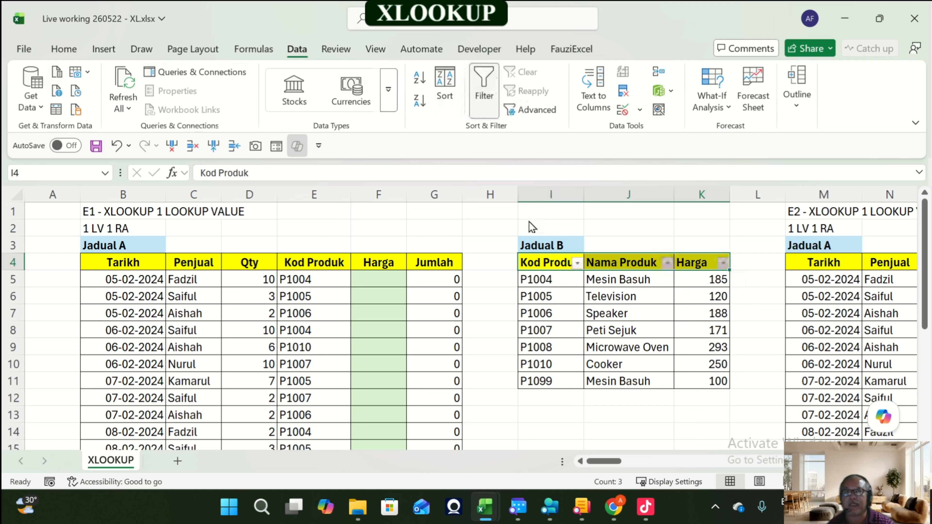
Step: Filter Jadual B's Kod Produk to show only P1007, then clear the filter
click(578, 263)
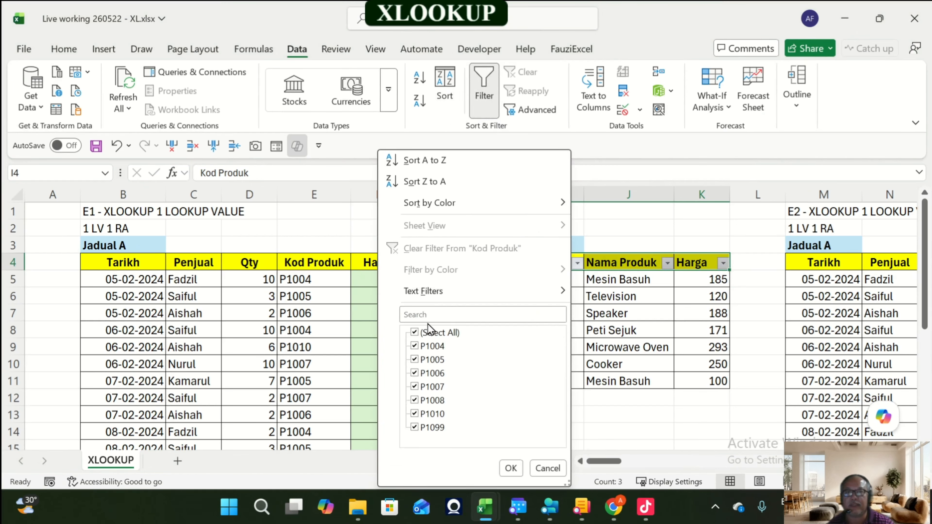
click(415, 333)
click(418, 387)
click(510, 469)
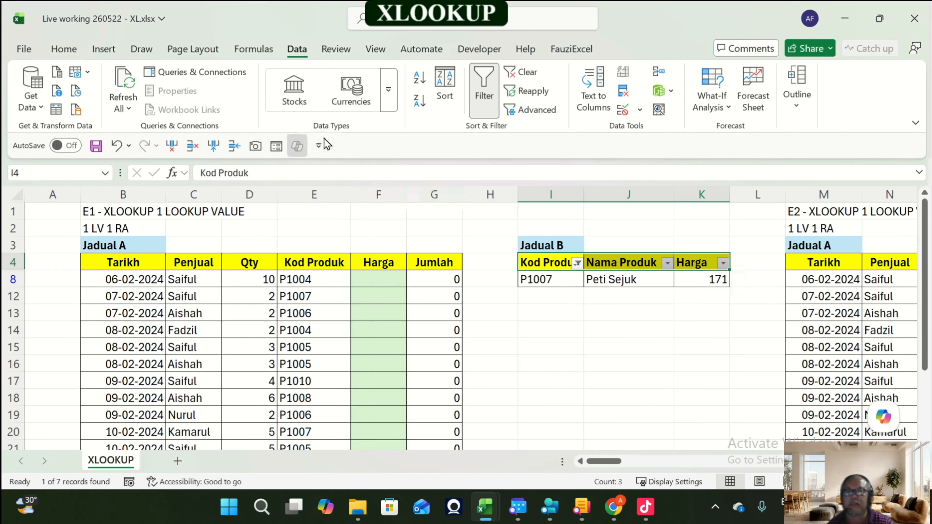
click(484, 110)
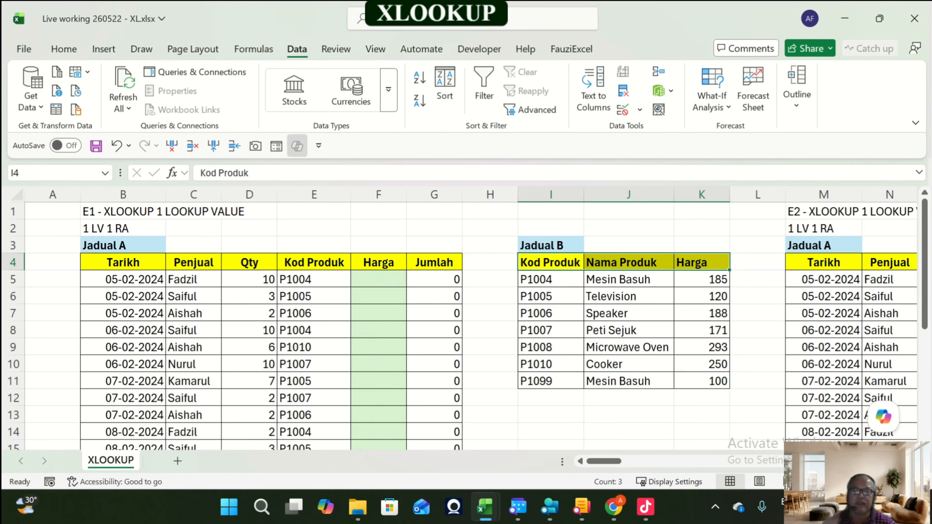
Step: Enter 188 as the Harga for the P1006 order, then delete it
click(378, 279)
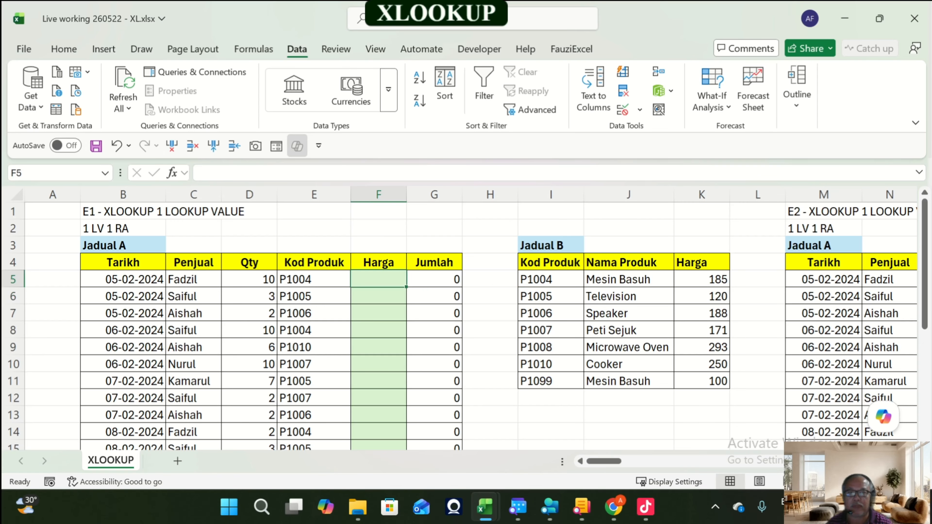
click(379, 313)
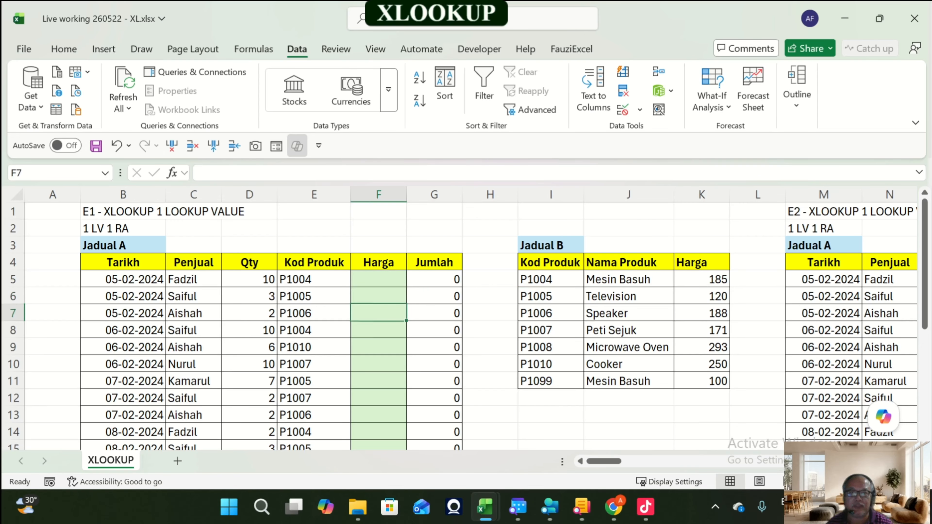
text(188)
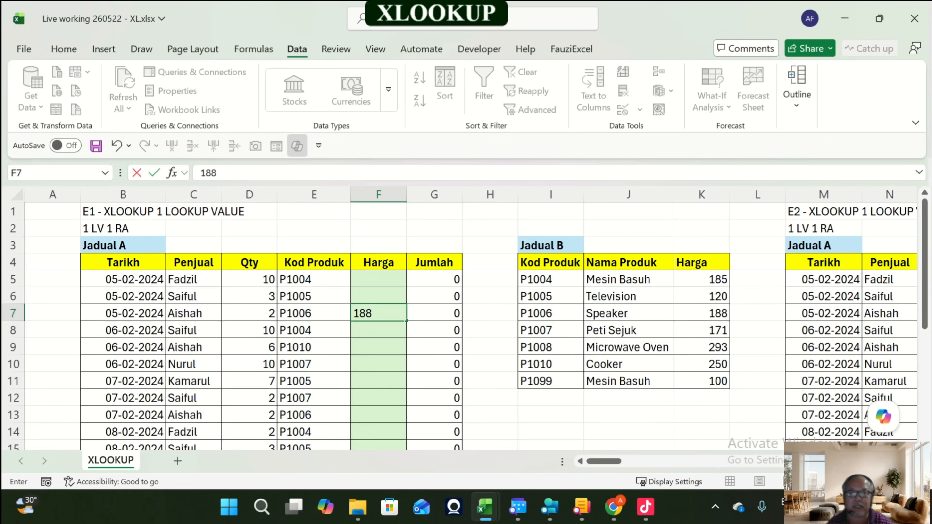
key(Return)
key(Up)
key(Delete)
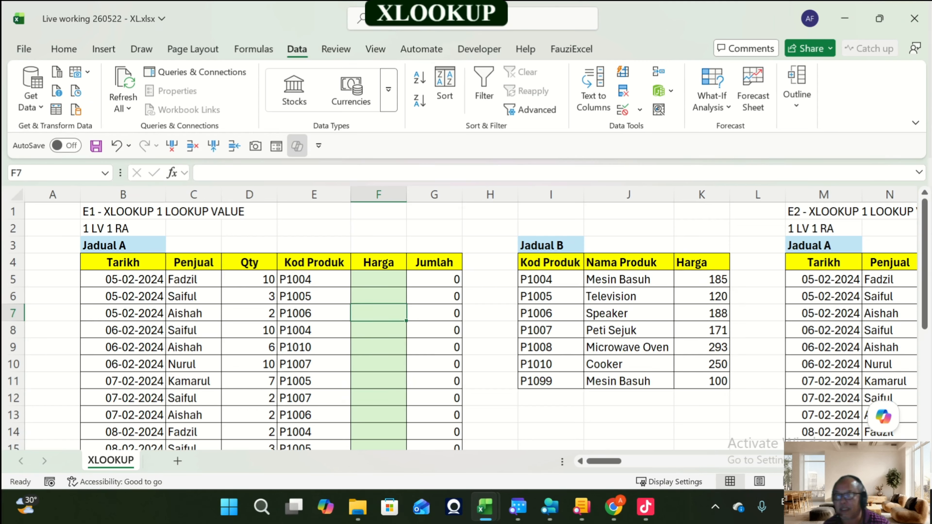
Step: Examine the Kod Produk codes listed in Jadual A
click(378, 279)
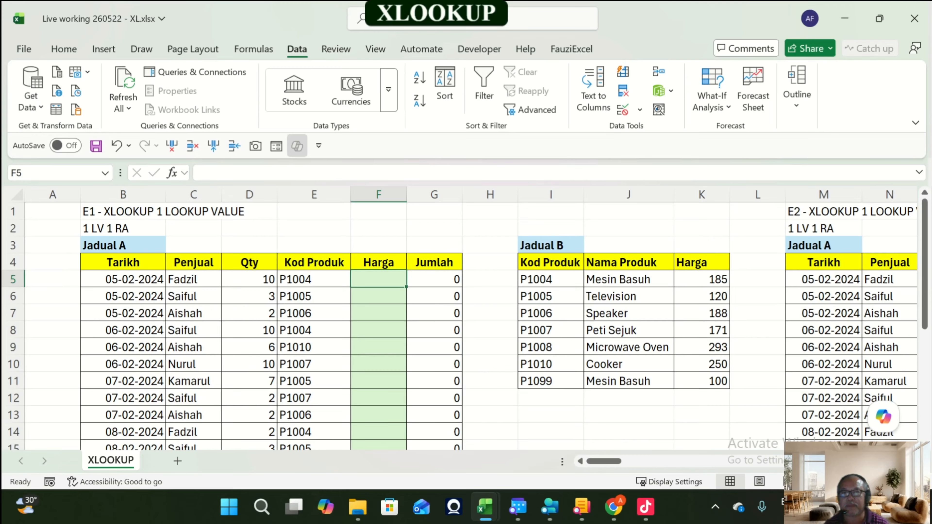
key(Up)
key(Up)
key(Up)
key(Up)
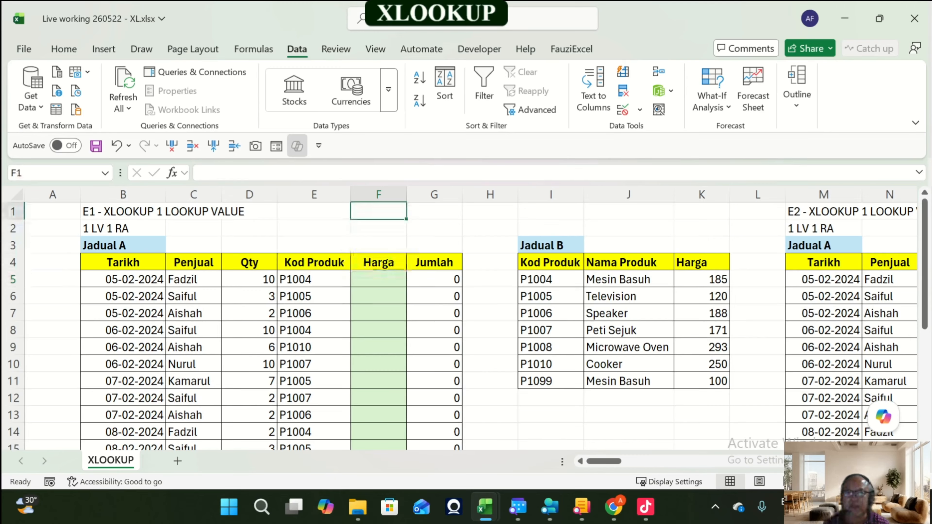
drag(315, 296, 315, 280)
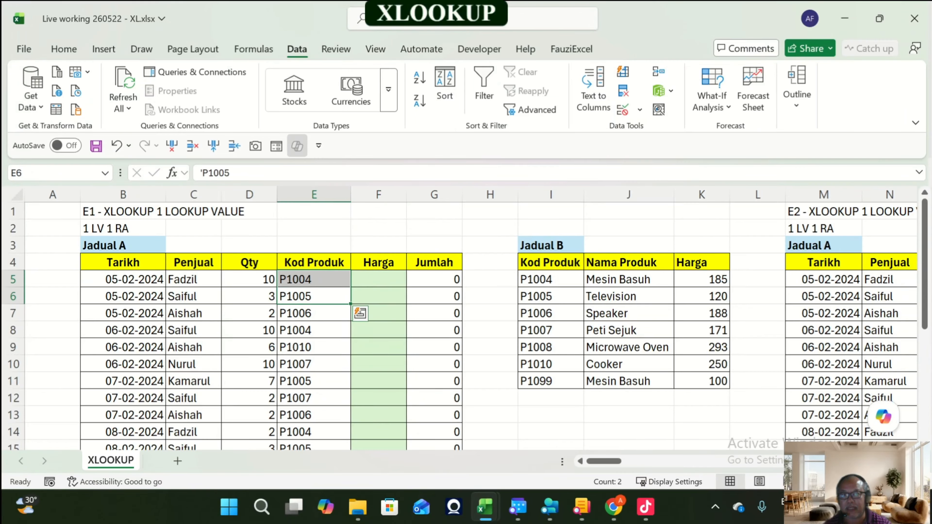
key(Down)
key(Down)
key(Down)
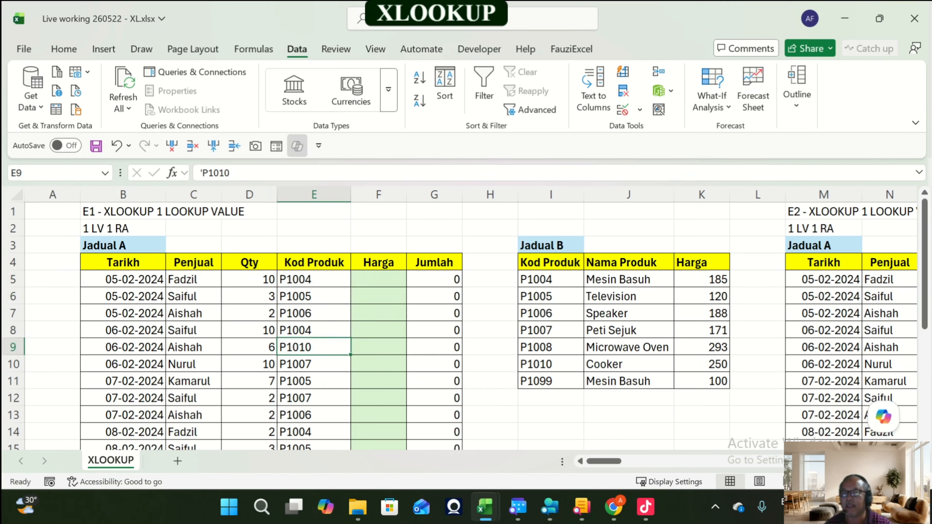
Step: Enter the syntax note XLOOKUP ( LOOKUP VALUE , LOOKUP ARRAY, RETURN ARRAY ,[IF NOT FOUND], [MATCH MODE], [SEARCH MODE] in cell E1
click(314, 211)
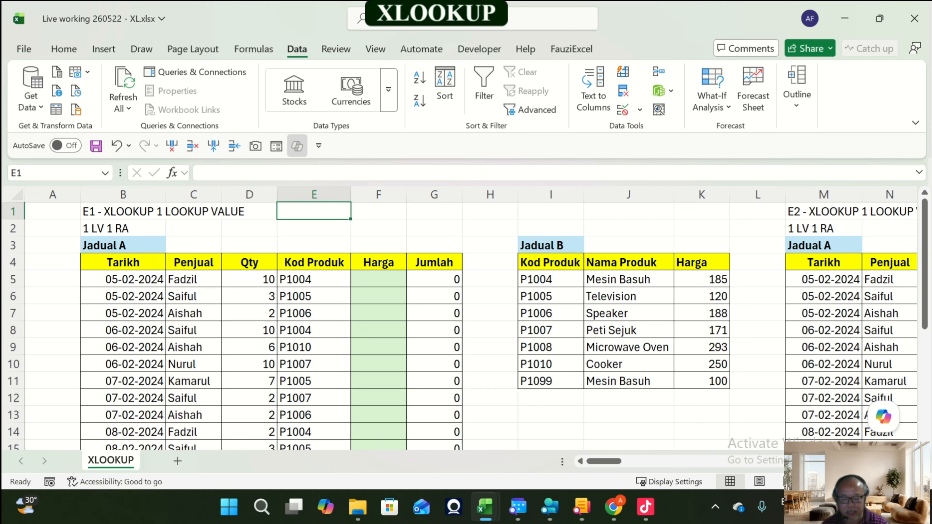
text(xlook)
key(BackSpace)
key(BackSpace)
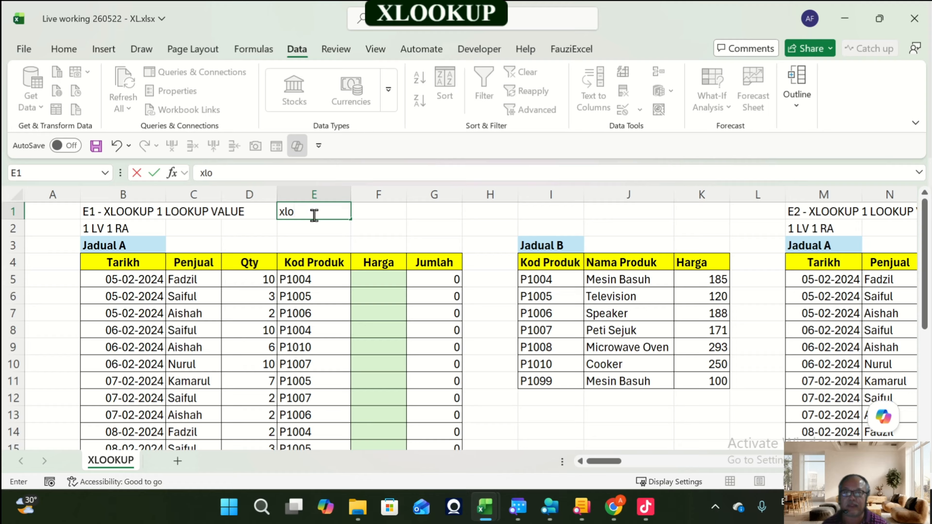
key(BackSpace)
key(BackSpace)
key(BackSpace)
text(XLOOK)
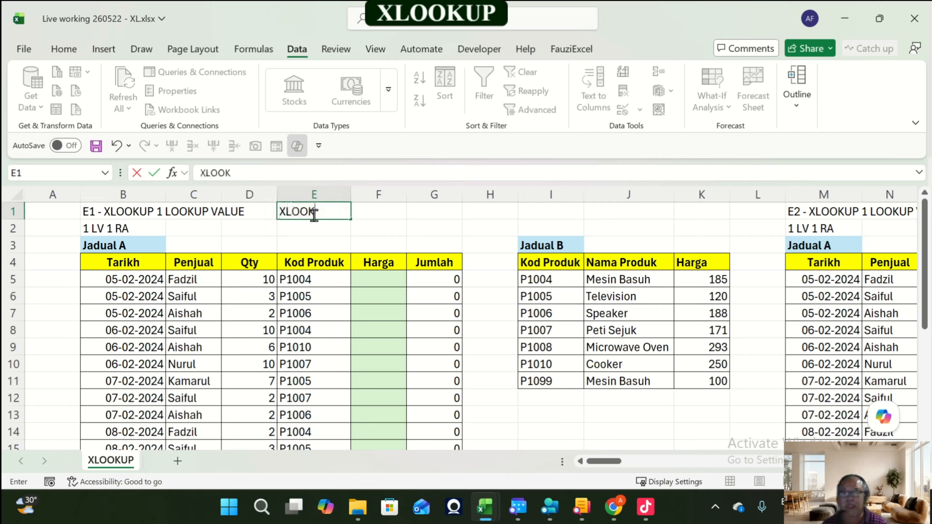
text(UP)
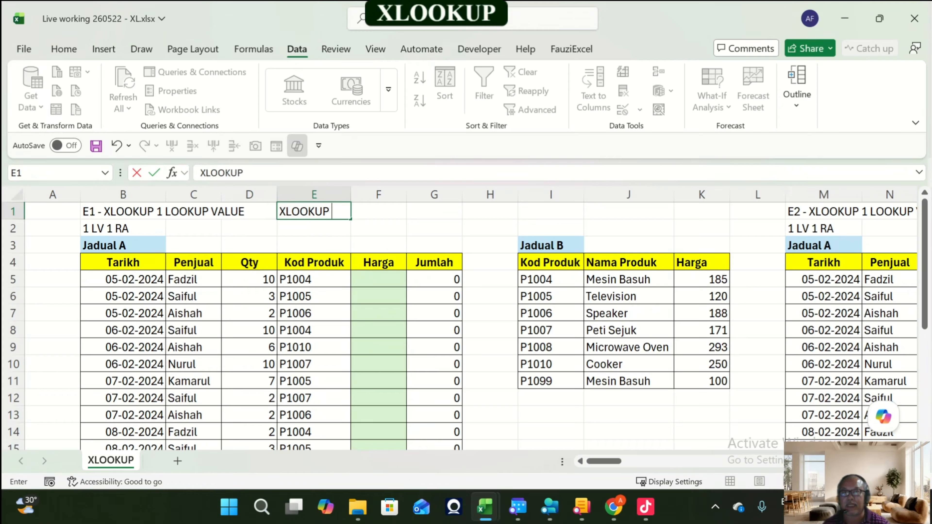
text( ()
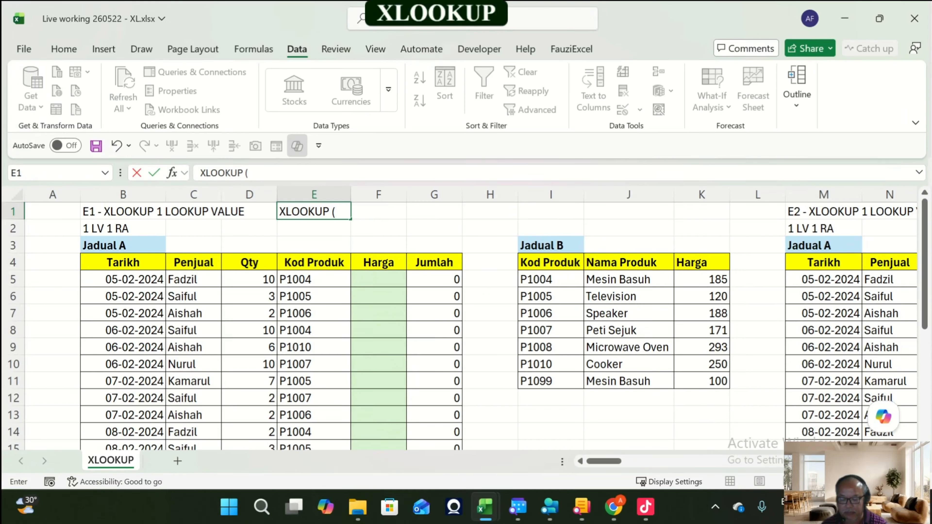
text(LO)
key(BackSpace)
key(BackSpace)
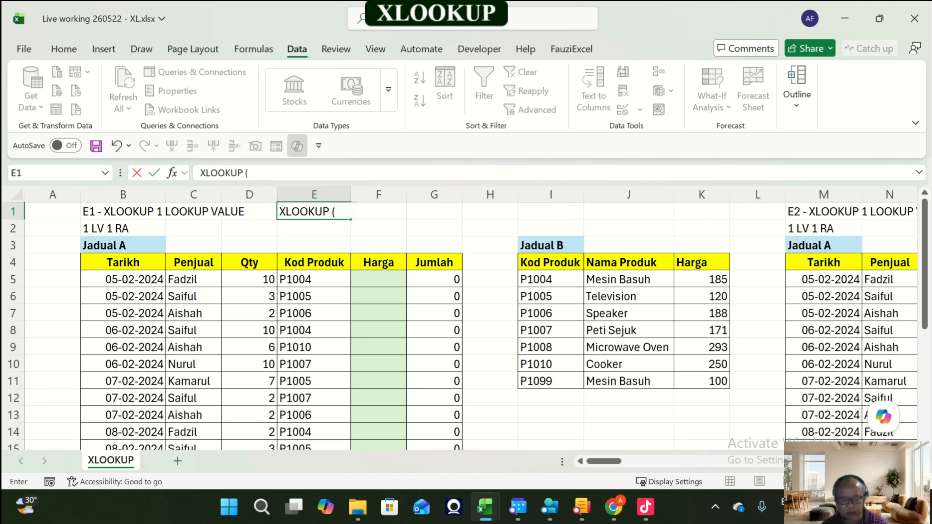
text(LOOKUP V)
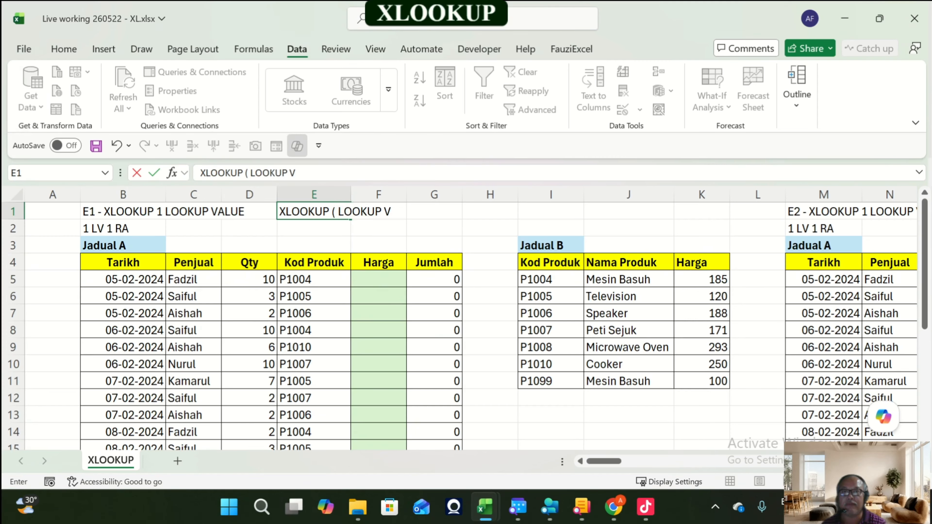
text(ALUE)
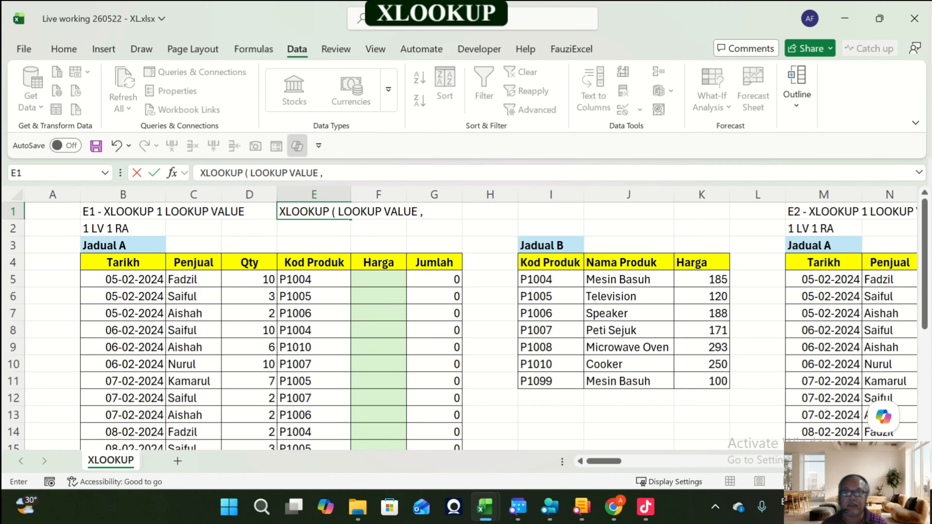
text( , )
text(LOOKUP )
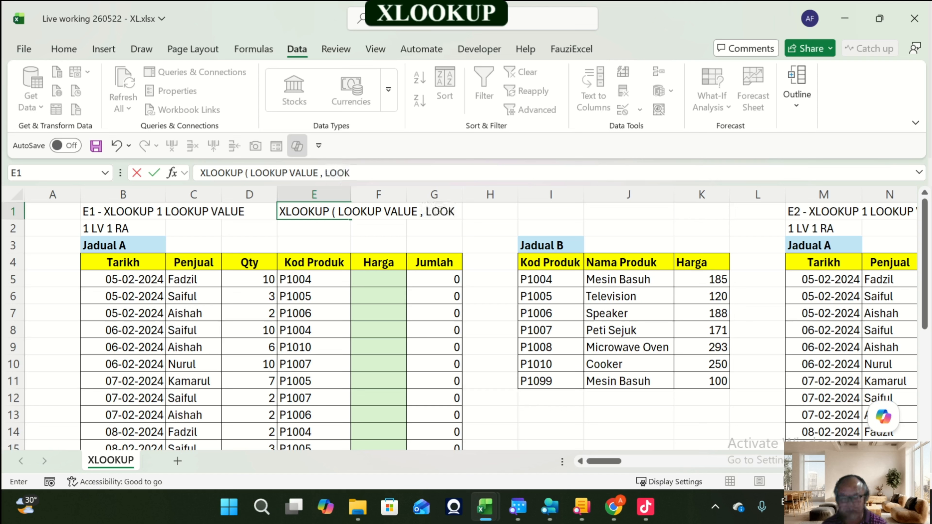
text(ARRAY)
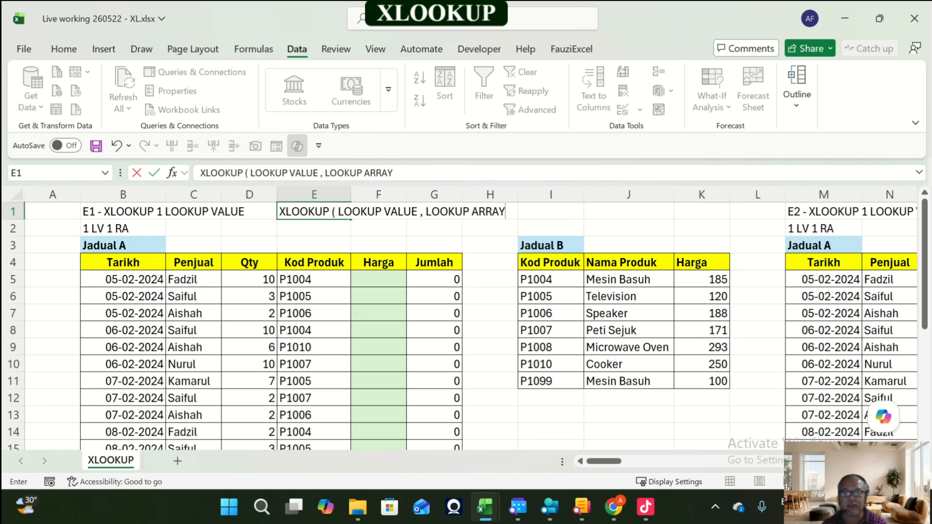
text(,)
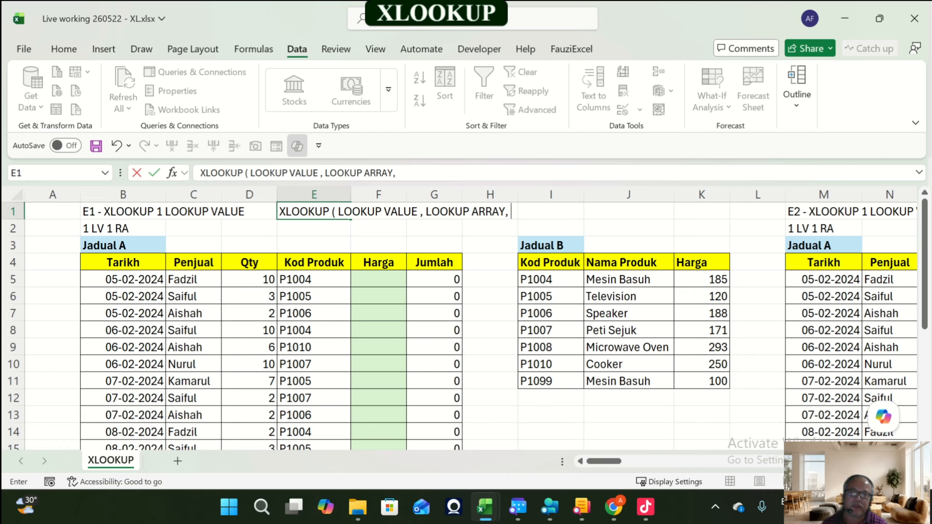
text( RETURN)
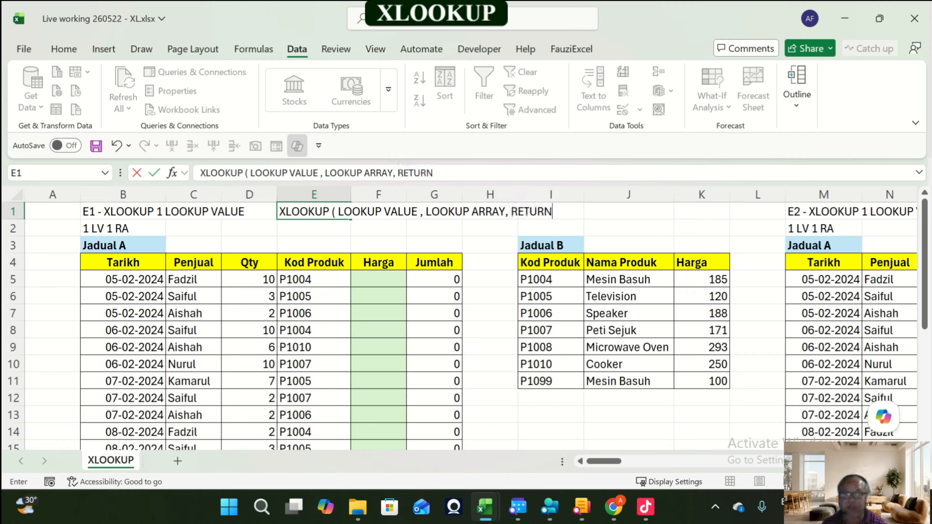
text( ARRAY)
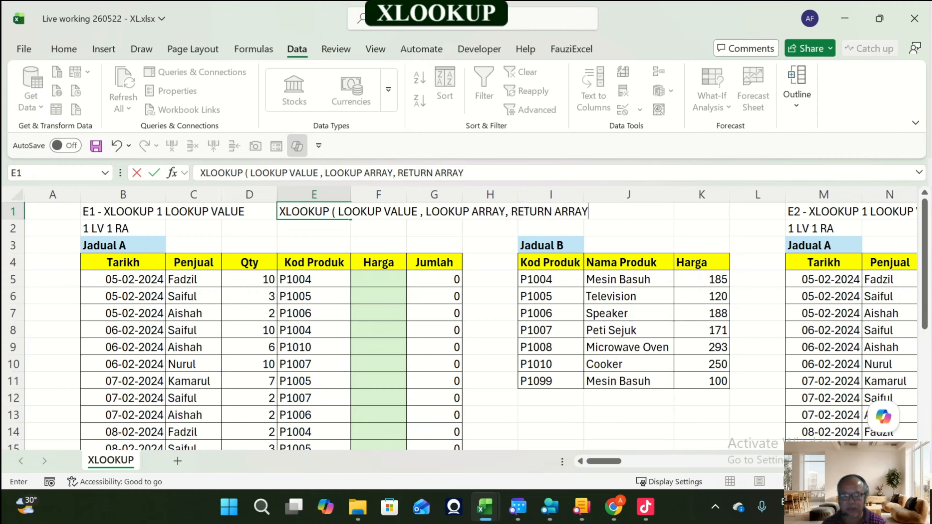
text( ,)
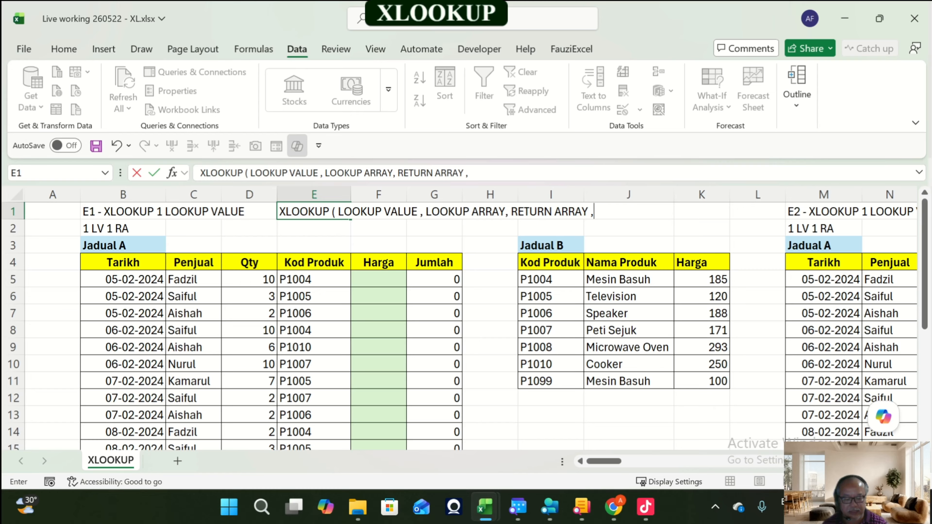
text([IF NOT )
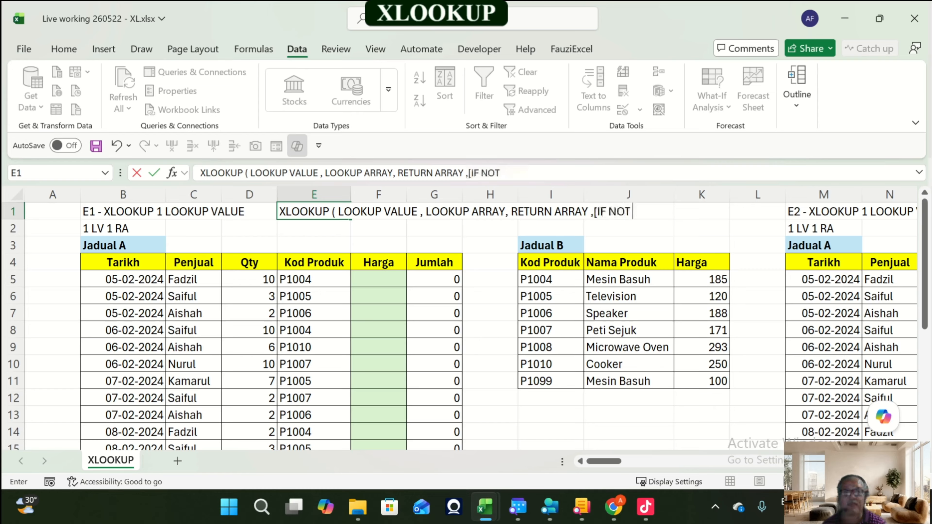
text(FOUND)
text(])
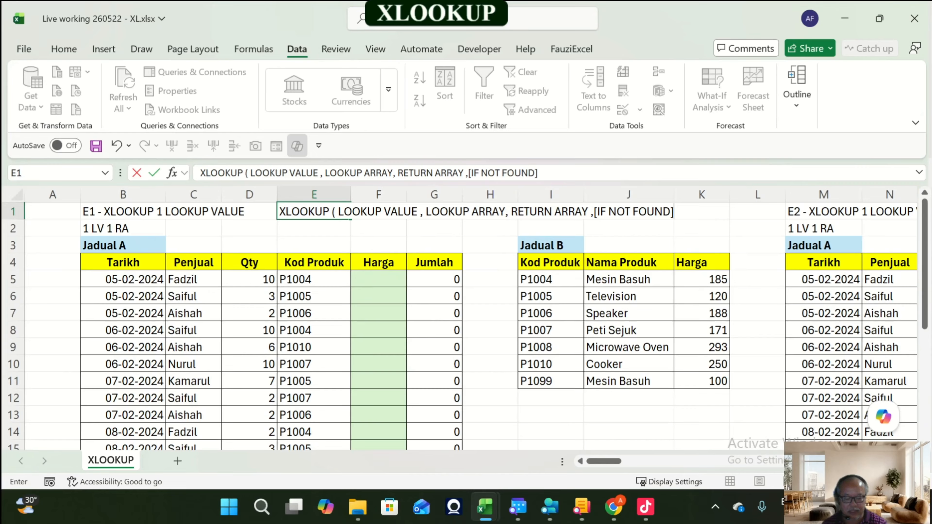
text(,)
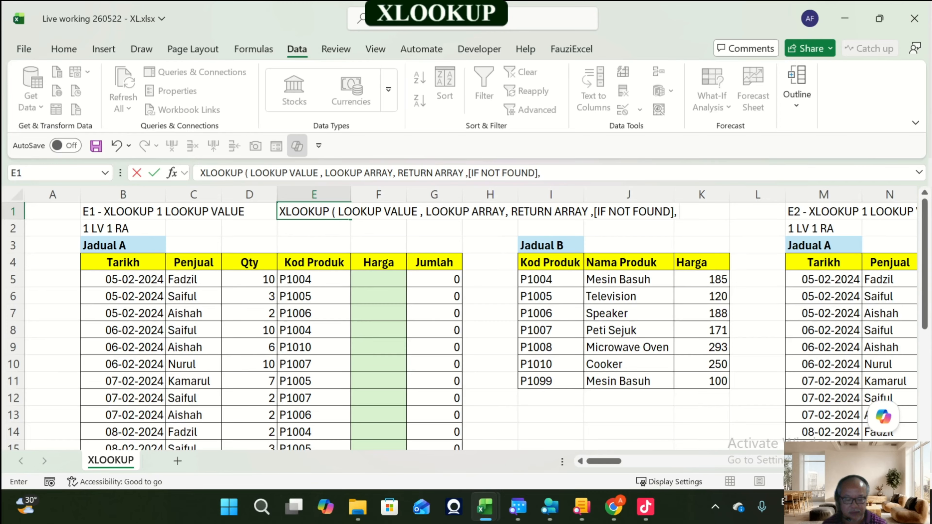
text( [MATCH)
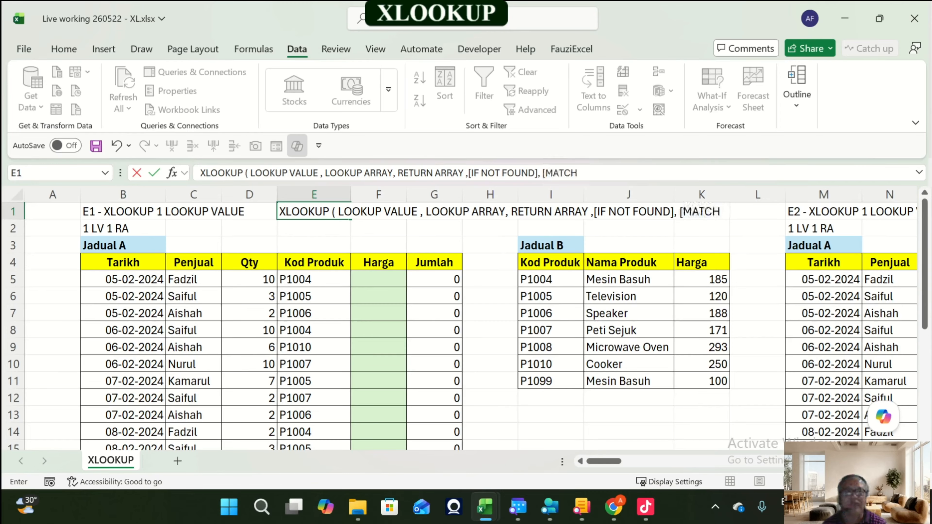
text( MODE)
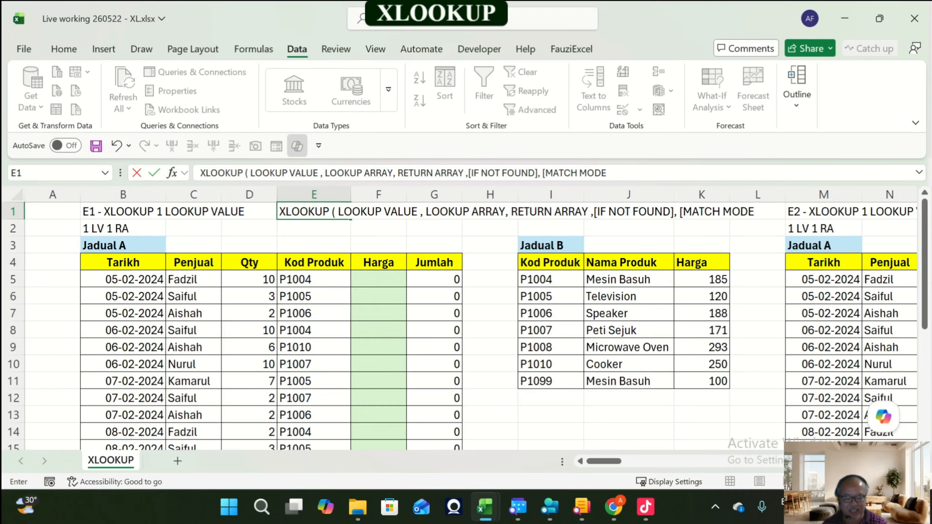
text(], SEARCH)
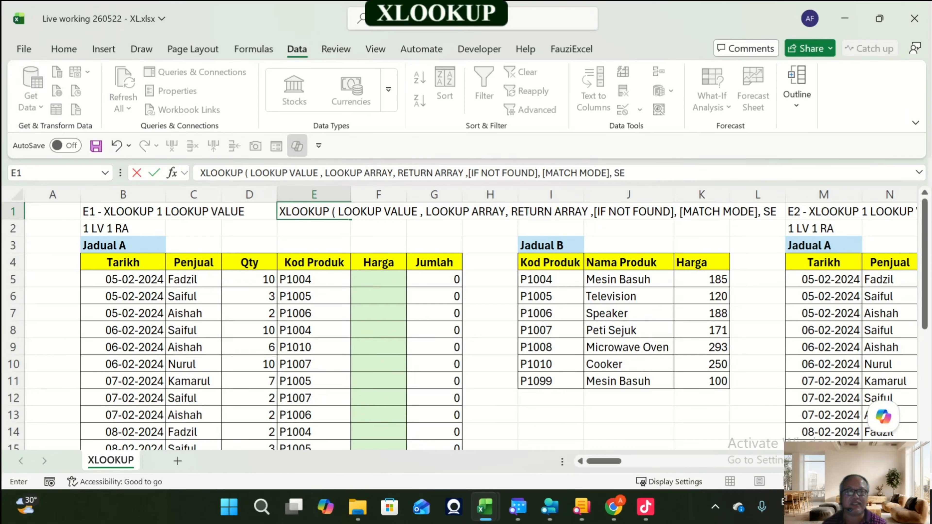
key(BackSpace)
key(BackSpace)
key(BackSpace)
key(BackSpace)
key(BackSpace)
key(BackSpace)
key(BackSpace)
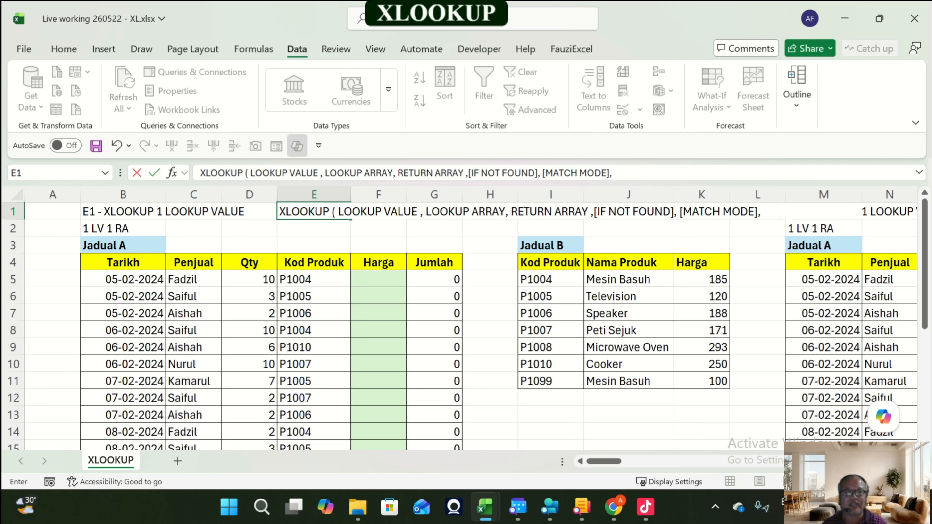
text([SEA)
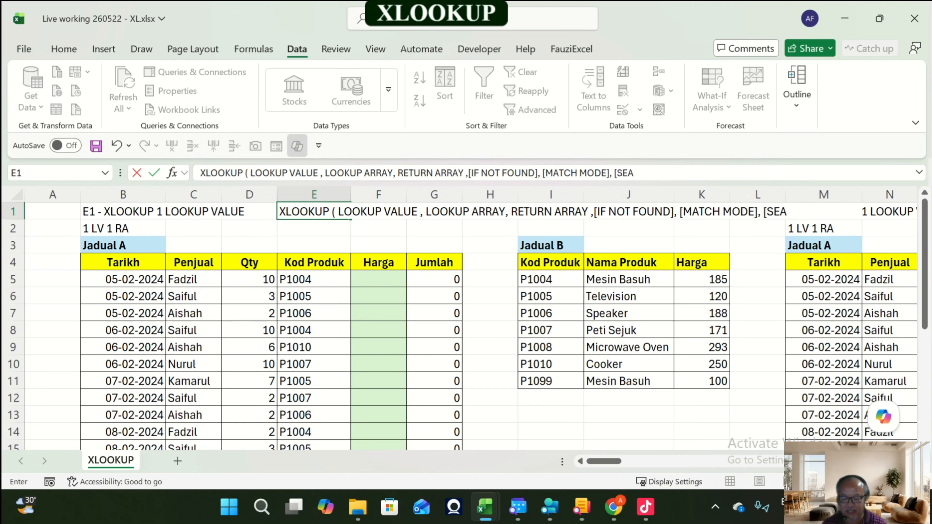
text(RCH MODE])
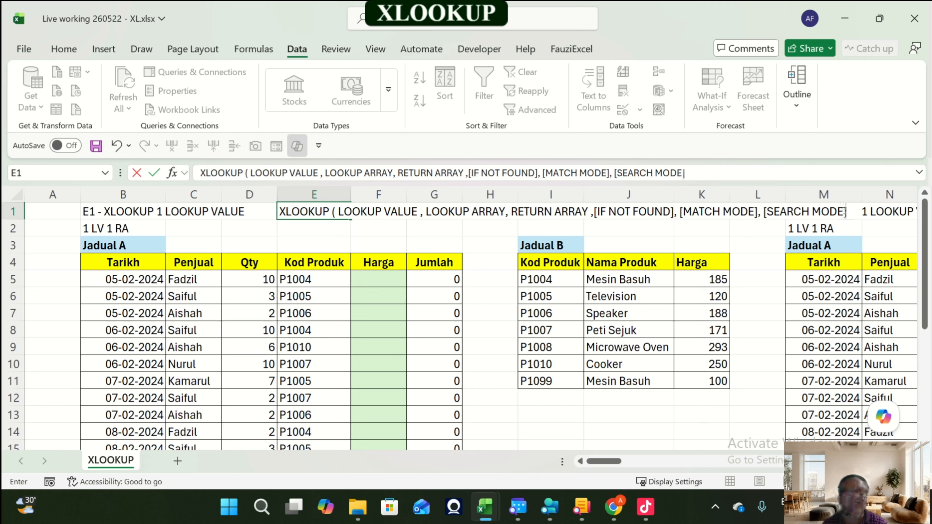
key(ctrl+Return)
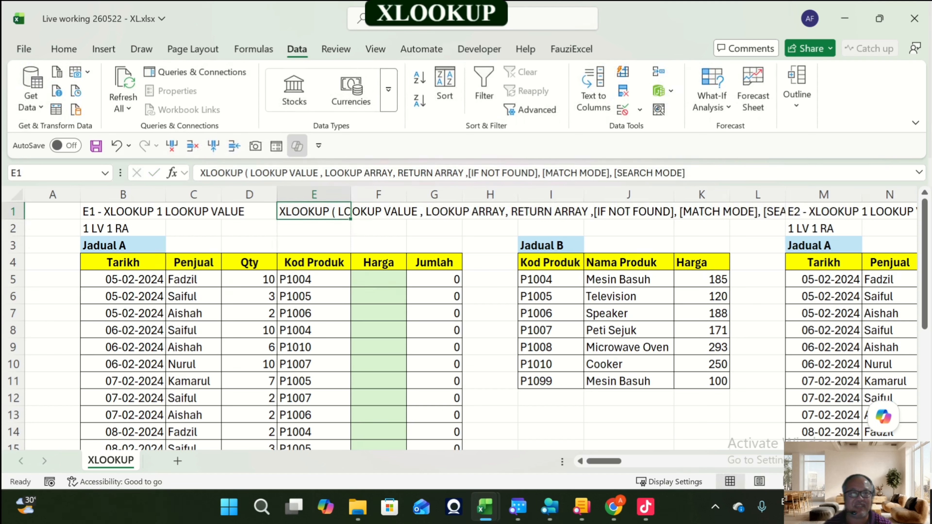
Step: Widen column L and add a closing parenthesis to the end of the XLOOKUP syntax note in E1
drag(786, 194, 908, 195)
click(819, 228)
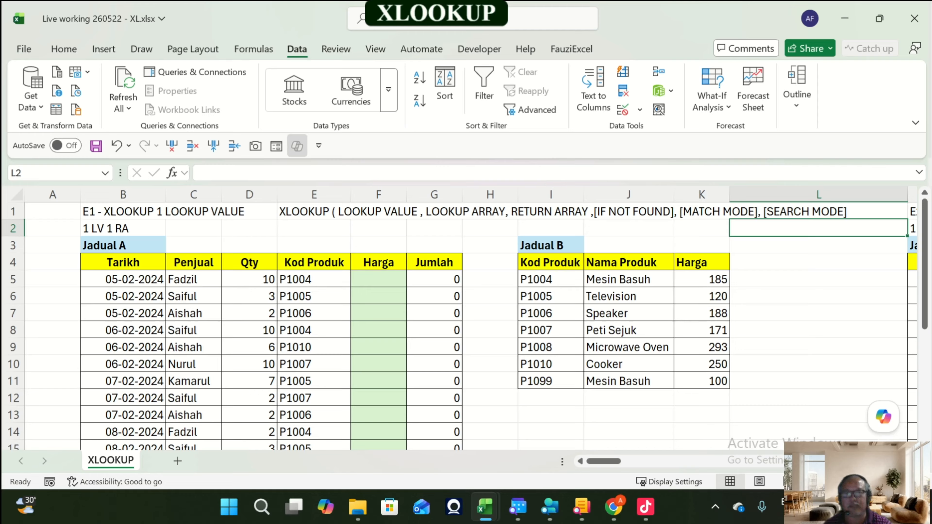
click(314, 211)
click(690, 173)
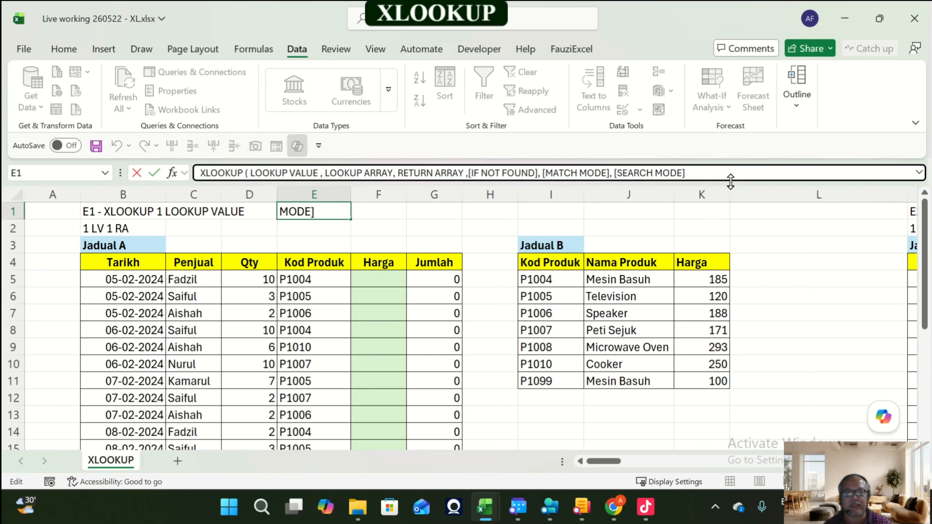
text())
key(ctrl+Return)
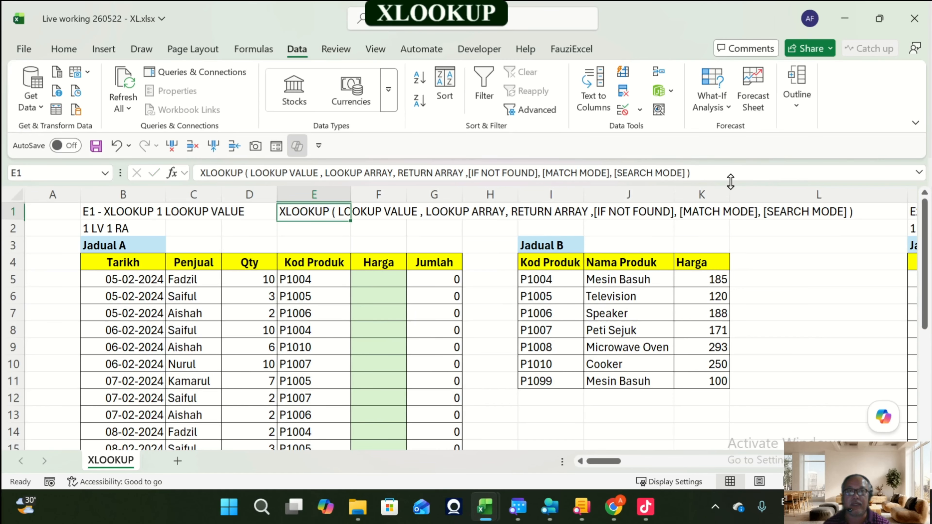
Step: Format the required arguments LOOKUP VALUE , LOOKUP ARRAY, RETURN ARRAY in the E1 note as bold red text
click(268, 173)
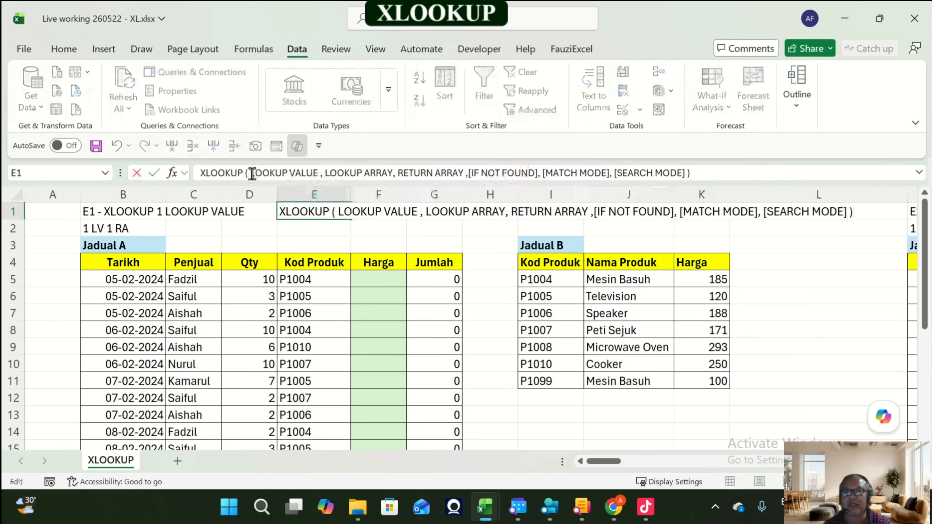
drag(252, 173, 463, 183)
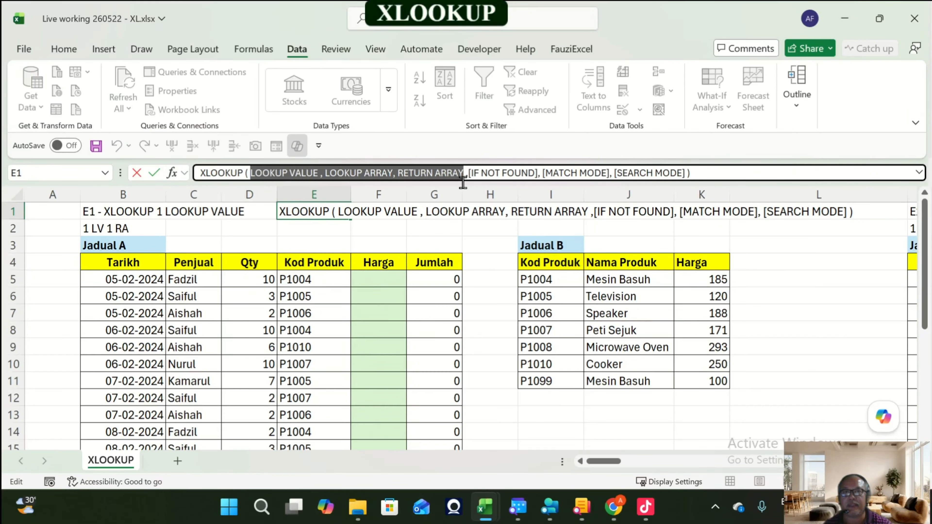
key(ctrl+b)
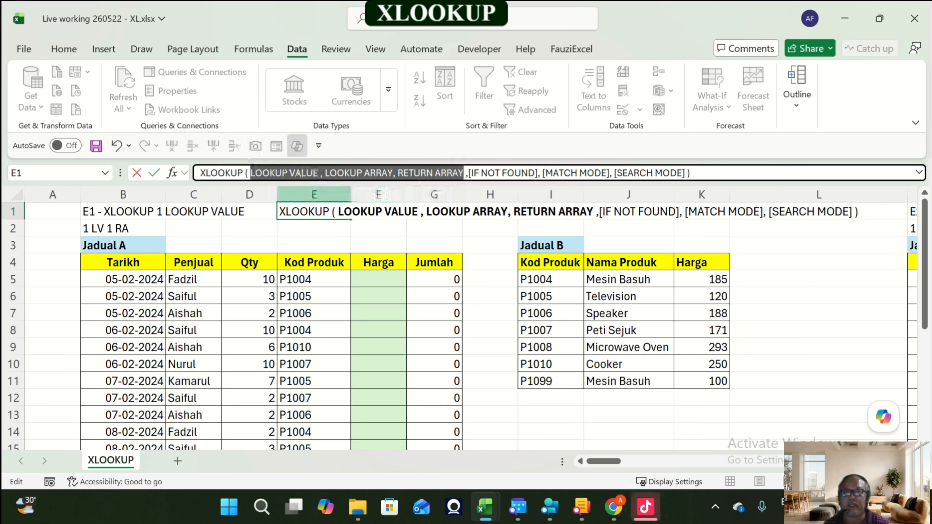
click(75, 53)
click(232, 100)
click(434, 245)
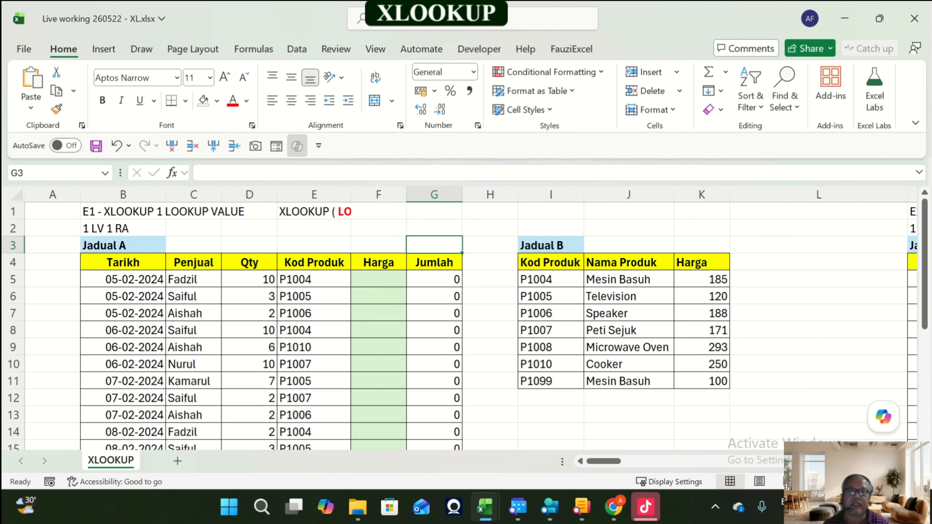
Step: Examine the highlighted required arguments in the XLOOKUP syntax note across row 1
click(314, 212)
click(379, 212)
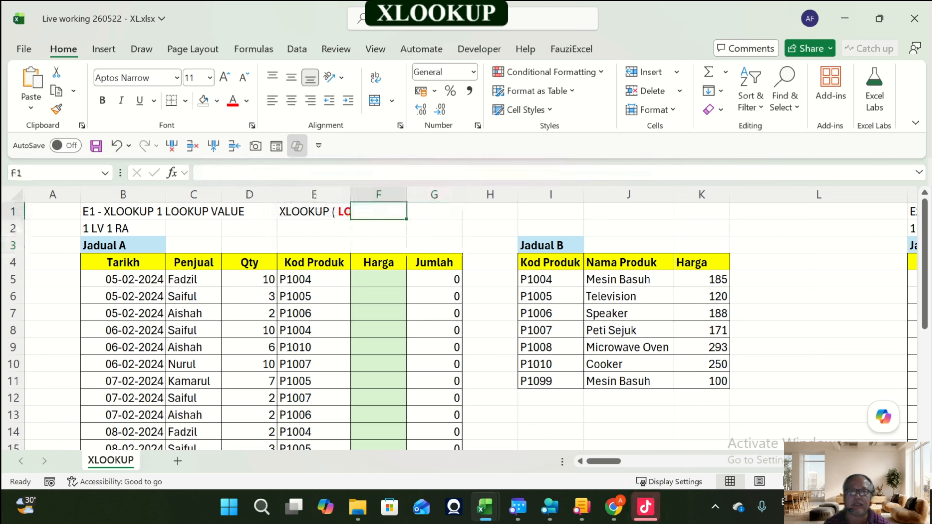
click(250, 212)
click(314, 212)
click(379, 212)
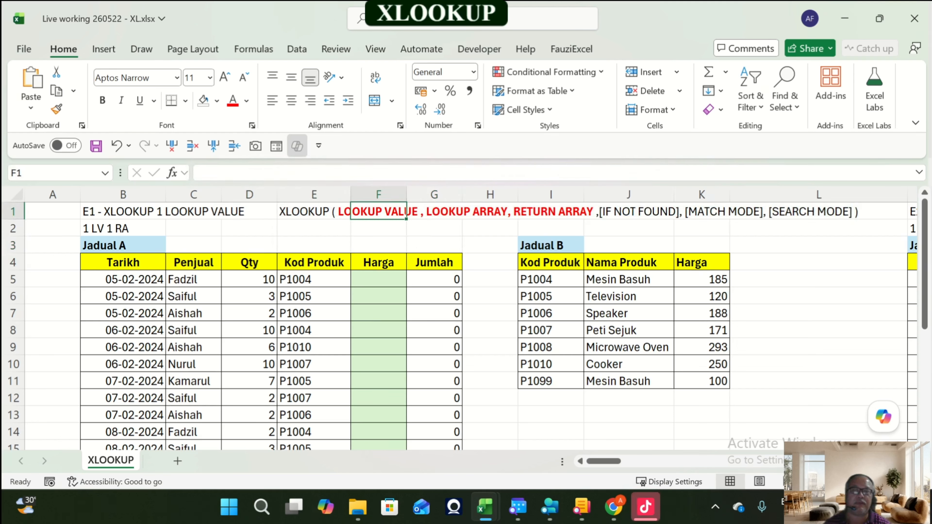
key(Right)
key(Left)
key(Left)
key(Left)
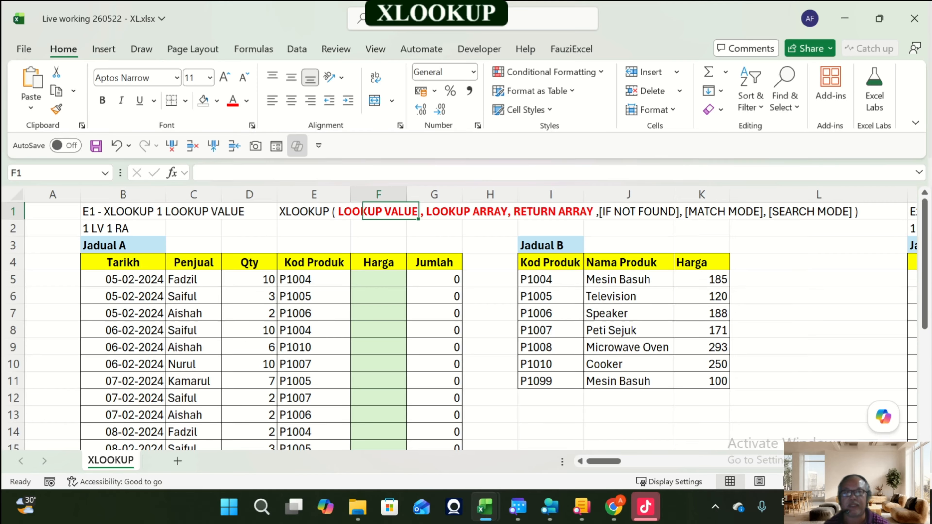
key(Right)
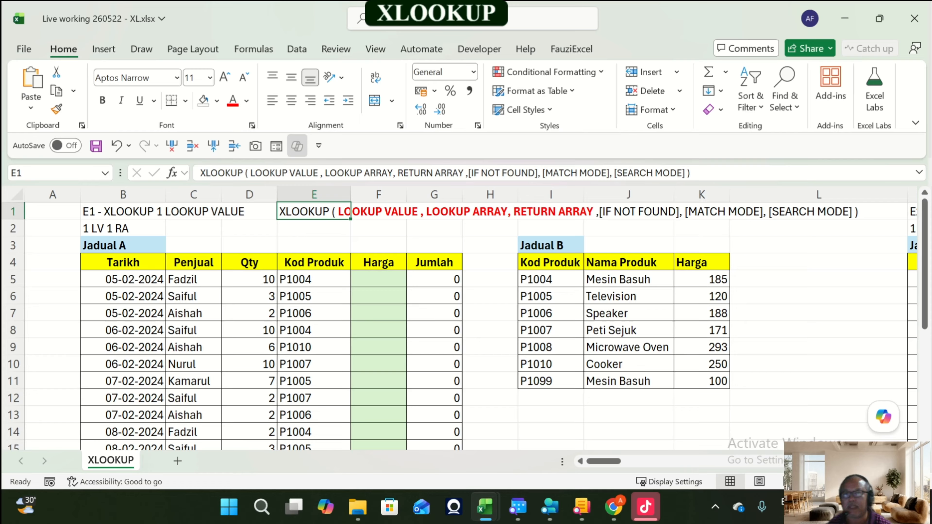
Step: Start an XLOOKUP formula in E2 and examine its arguments in the Function Arguments dialog, then cancel
click(314, 229)
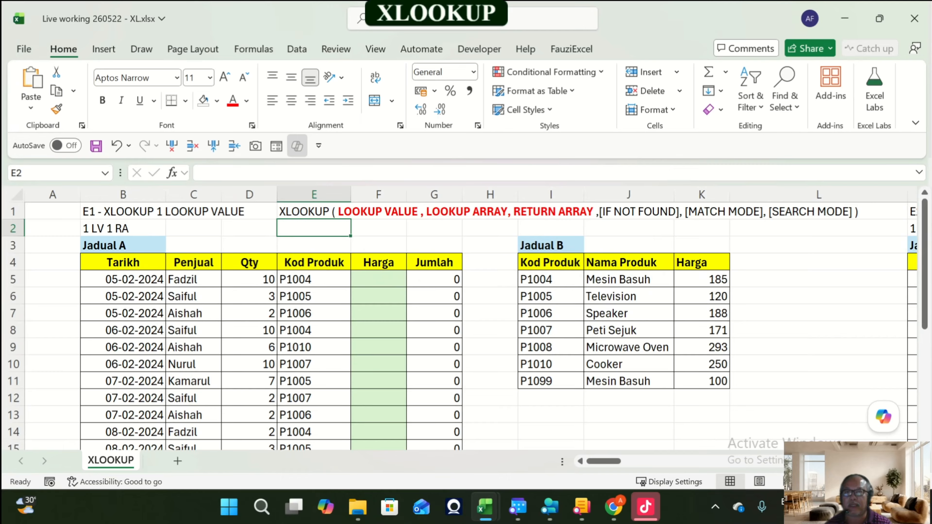
text(=xlo)
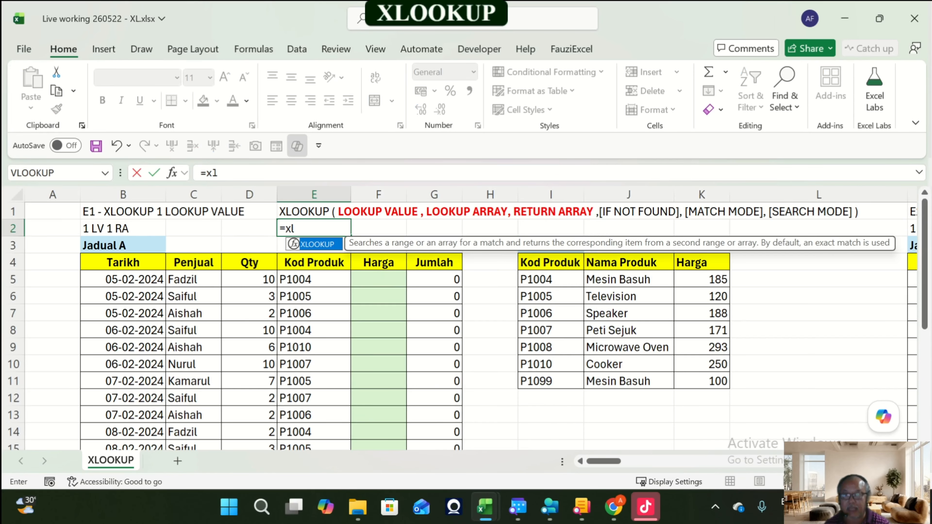
key(Tab)
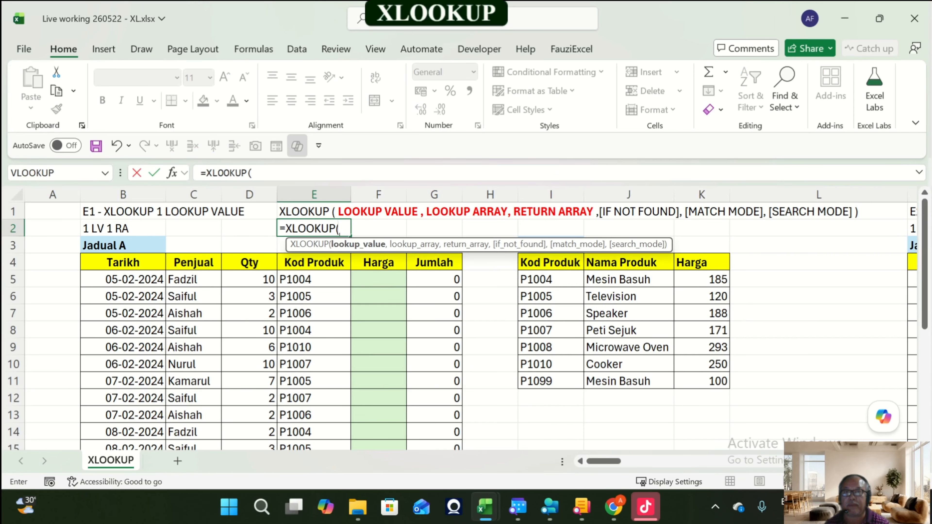
click(172, 173)
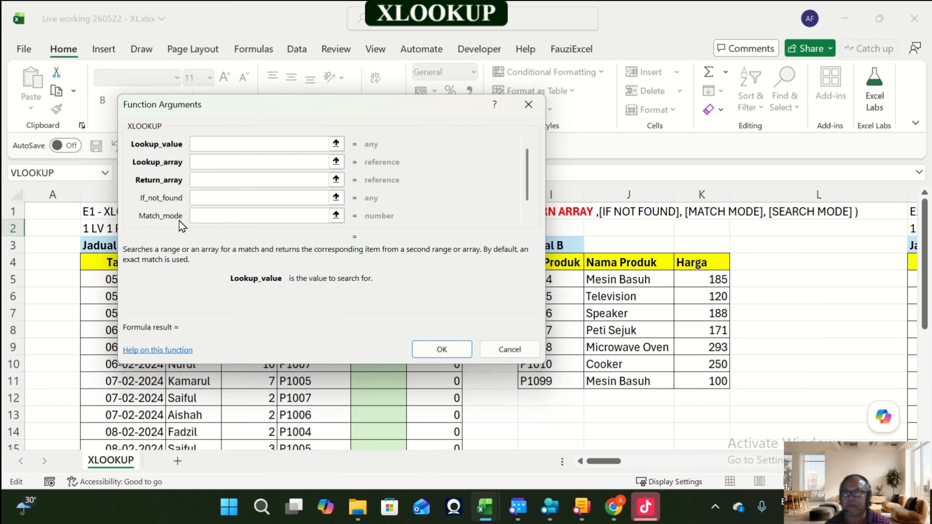
scroll(534, 195, down, 1)
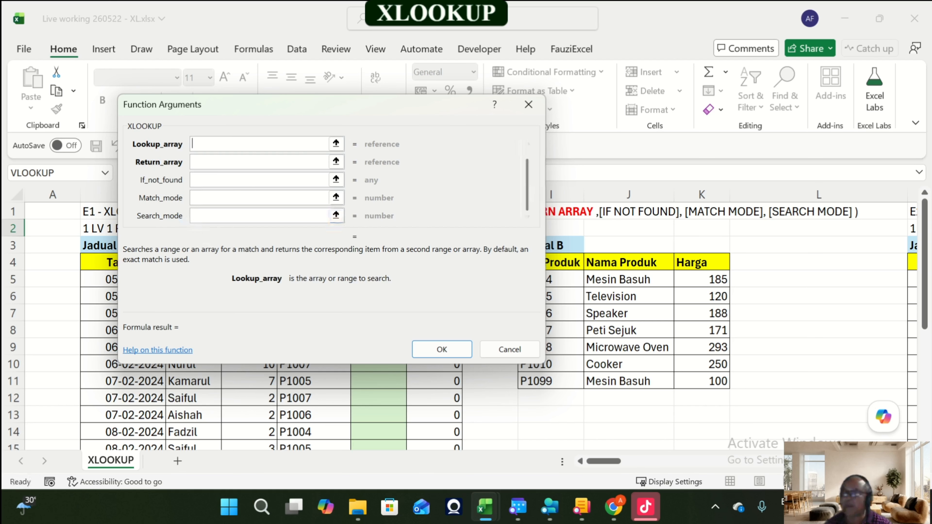
key(Escape)
text(=xl)
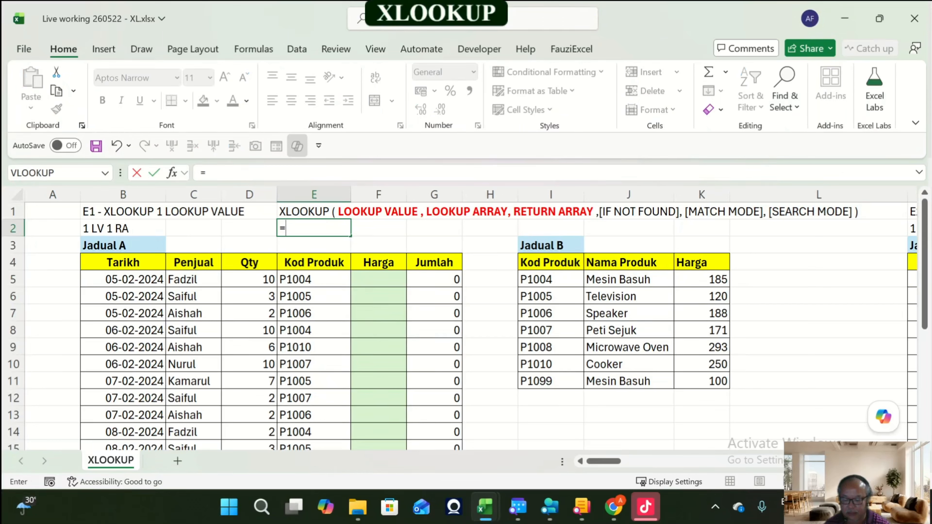
key(Tab)
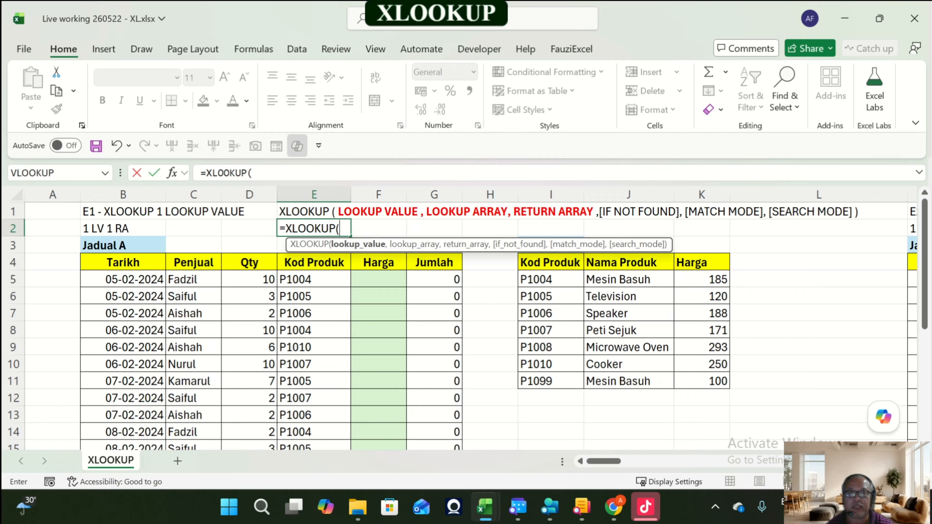
key(Escape)
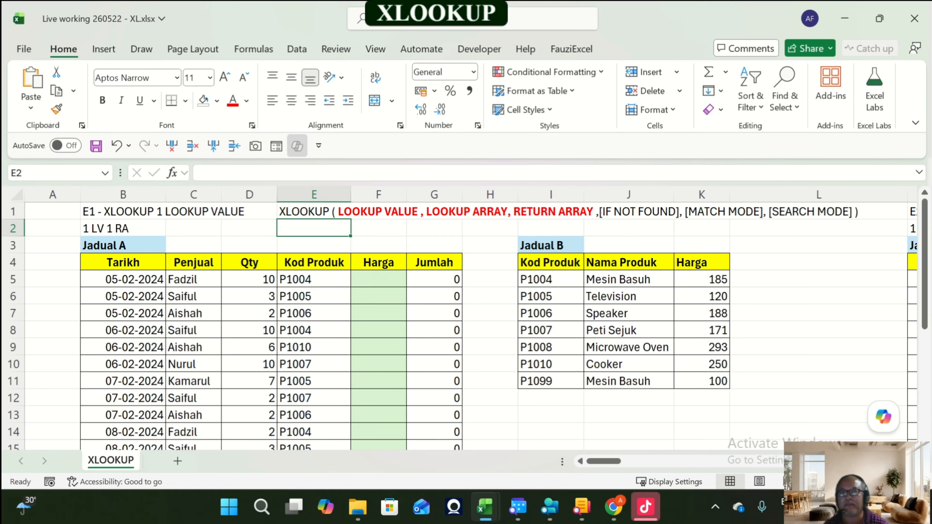
Step: Examine the Kod Produk codes in Jadual A's column E, selecting E5:E13
key(Down)
key(Down)
key(Down)
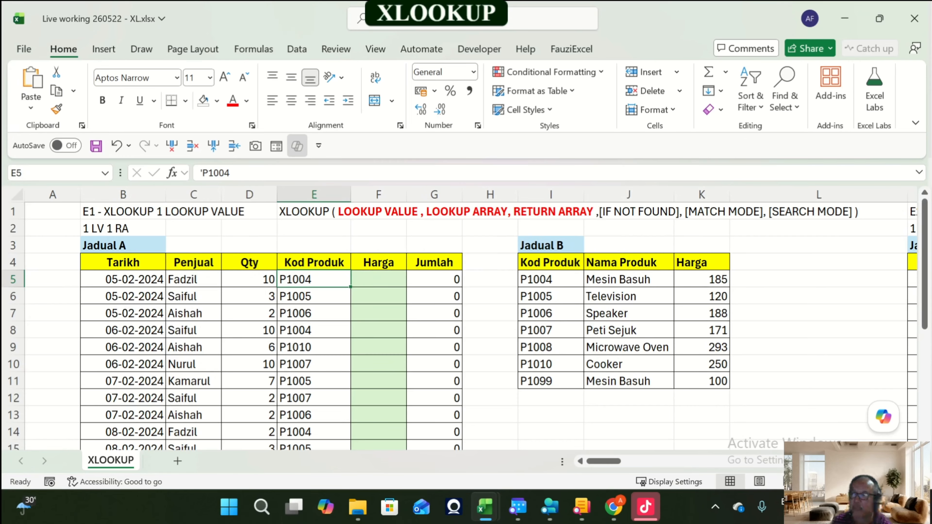
key(Down)
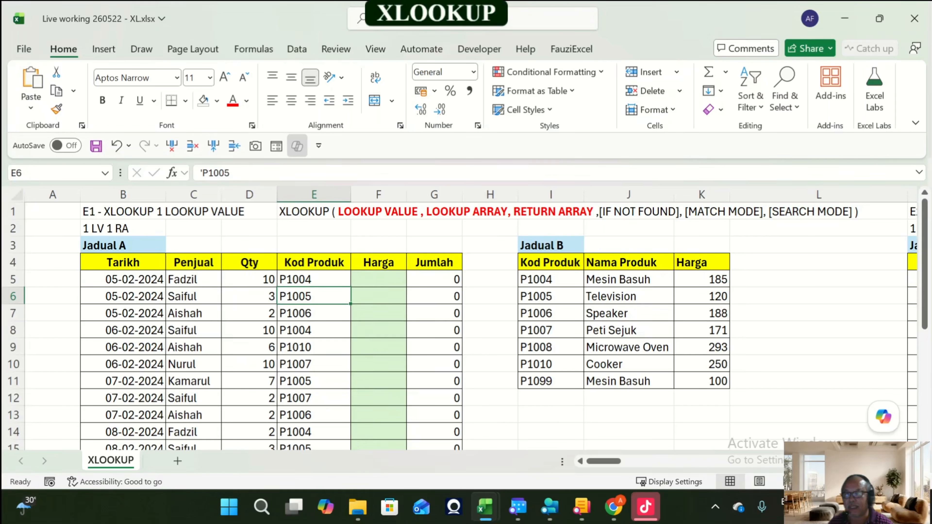
key(Up)
key(Down)
key(Down)
key(Down)
key(Down)
key(Down)
key(Down)
key(Down)
key(Down)
key(Down)
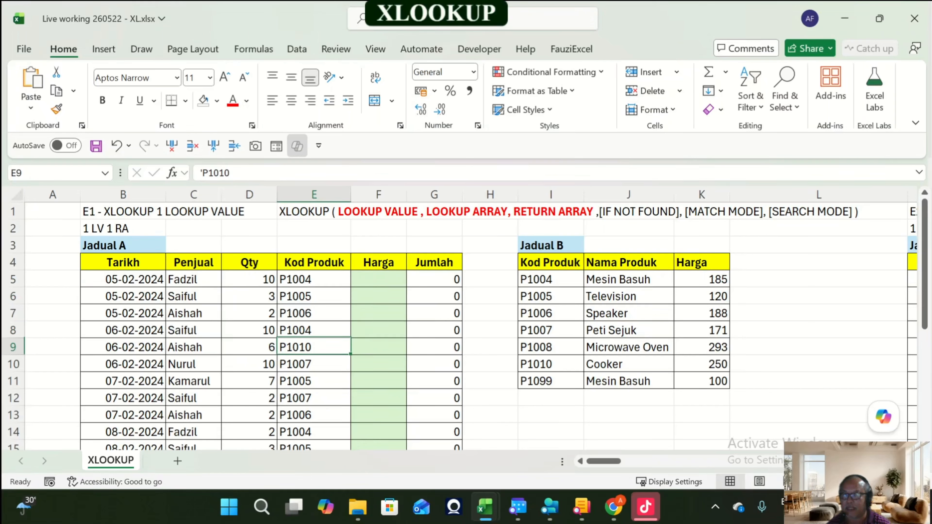
key(Up)
key(Up)
key(Up)
key(Up)
key(Up)
key(Up)
key(Up)
key(Up)
key(Up)
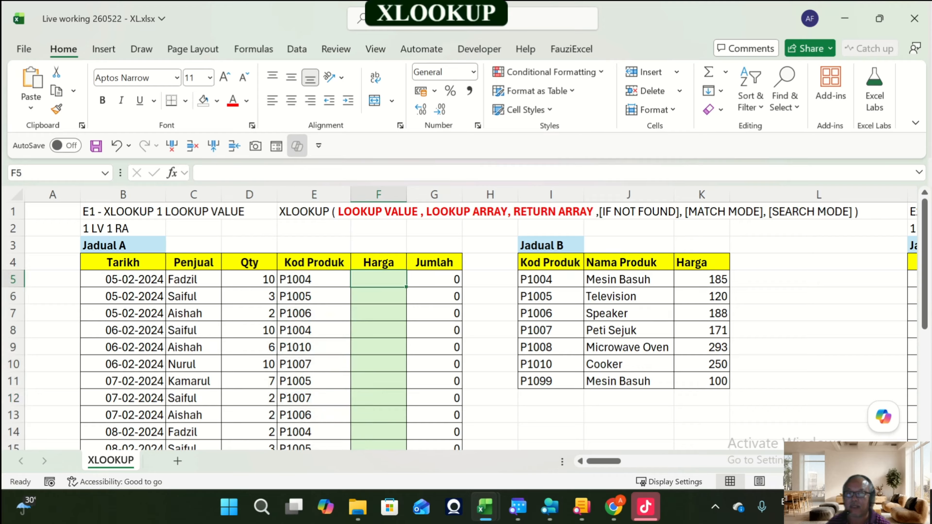
key(Down)
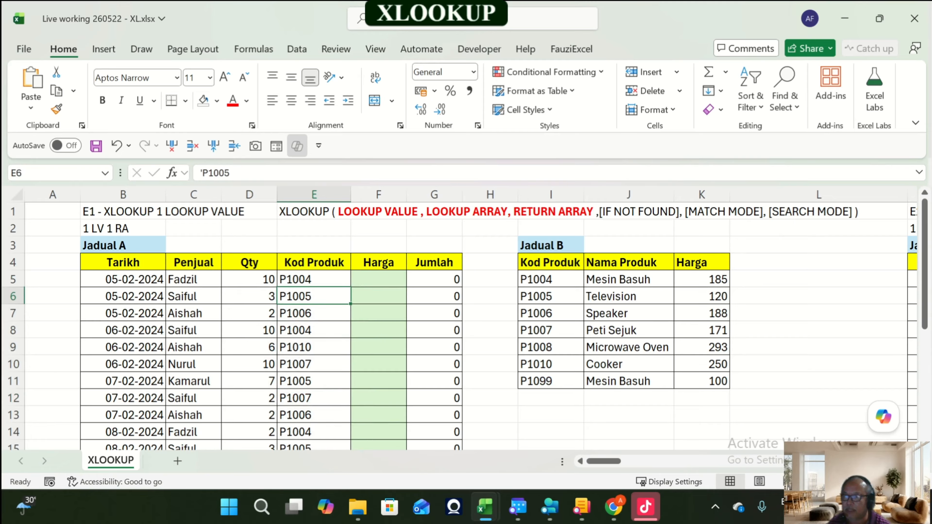
key(Down)
key(Down)
key(Down)
key(Down)
key(Down)
key(Down)
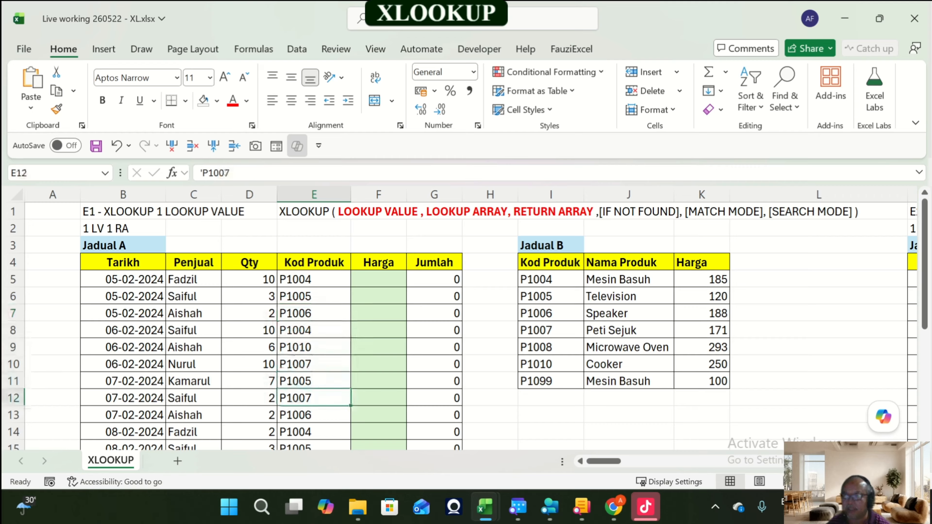
drag(314, 280, 314, 415)
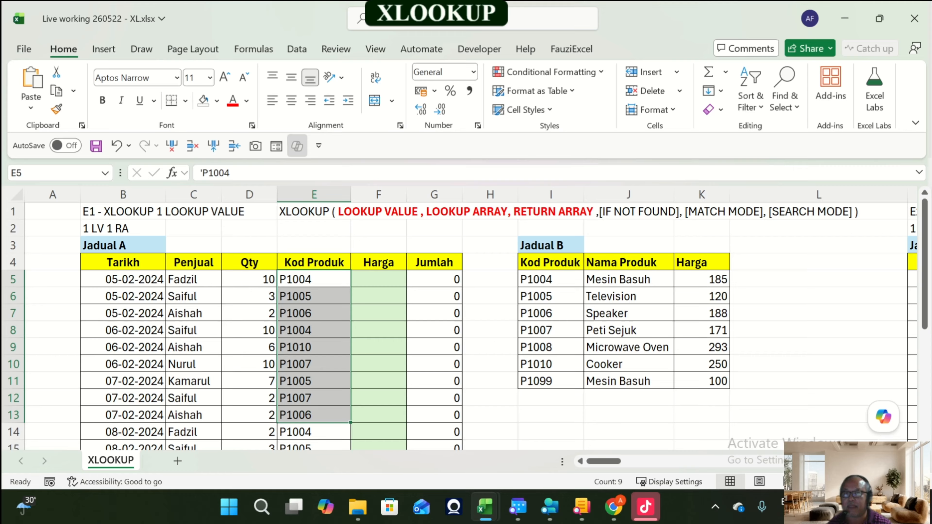
Step: Enter the label LOOKUP VALUE in cell E3 above Jadual A's Kod Produk column
click(315, 245)
text(LOOK)
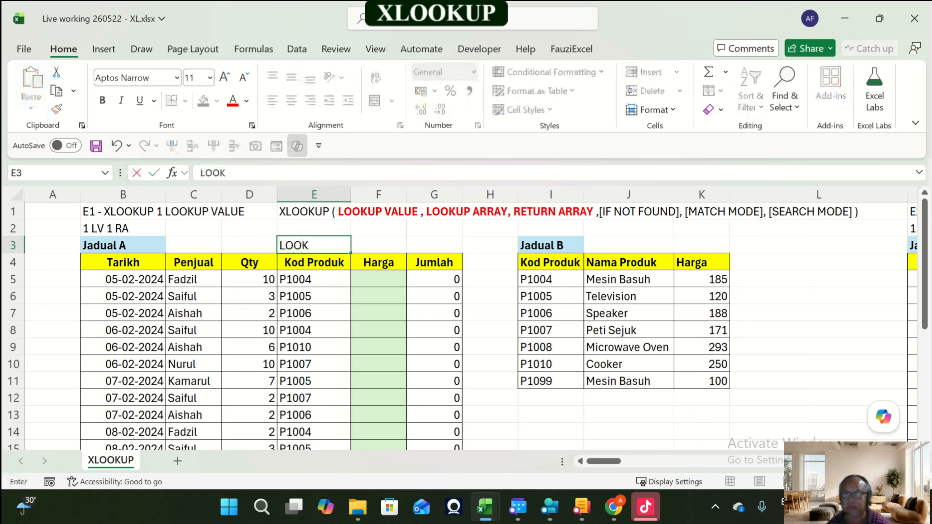
text(UP VALUE)
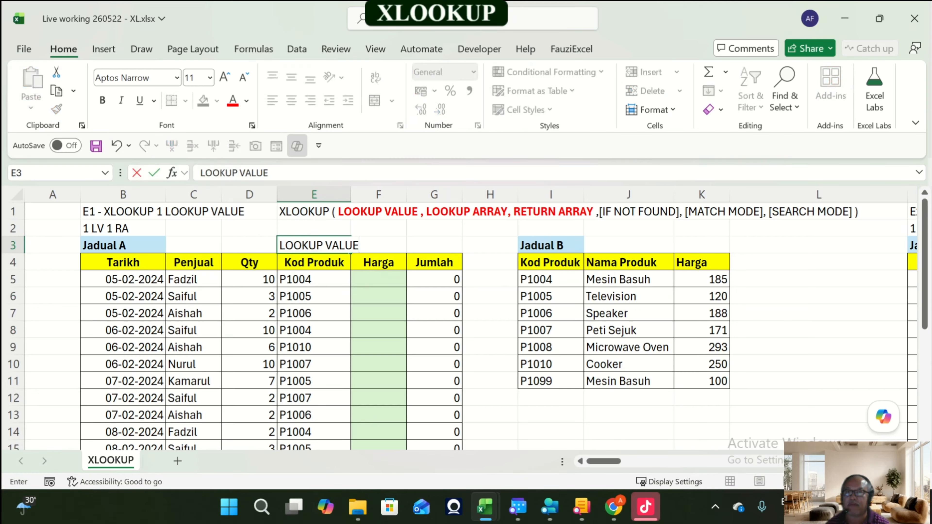
key(Return)
Step: Review the individual Kod Produk values in column E that serve as lookup values
key(Up)
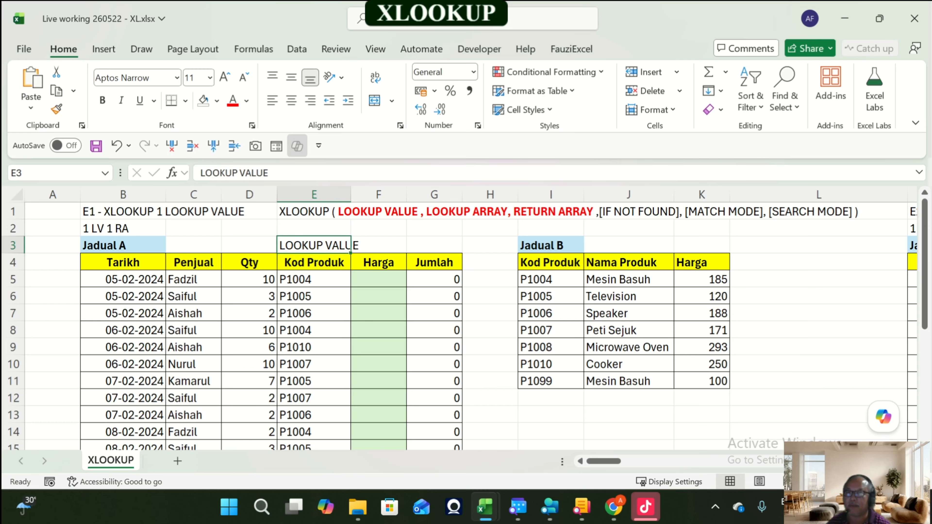
key(Down)
key(Down)
key(Down)
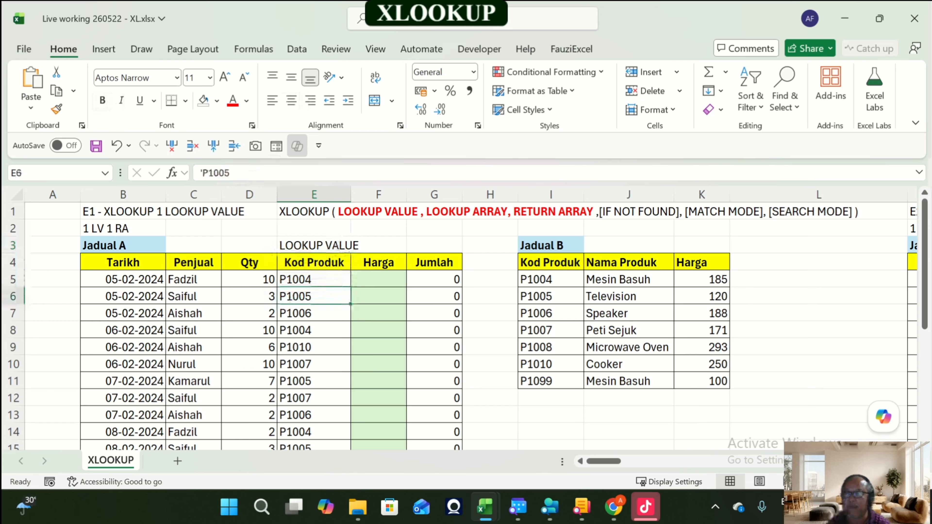
key(Down)
key(Down)
key(Down)
key(Down)
key(Down)
key(Down)
key(Up)
key(Up)
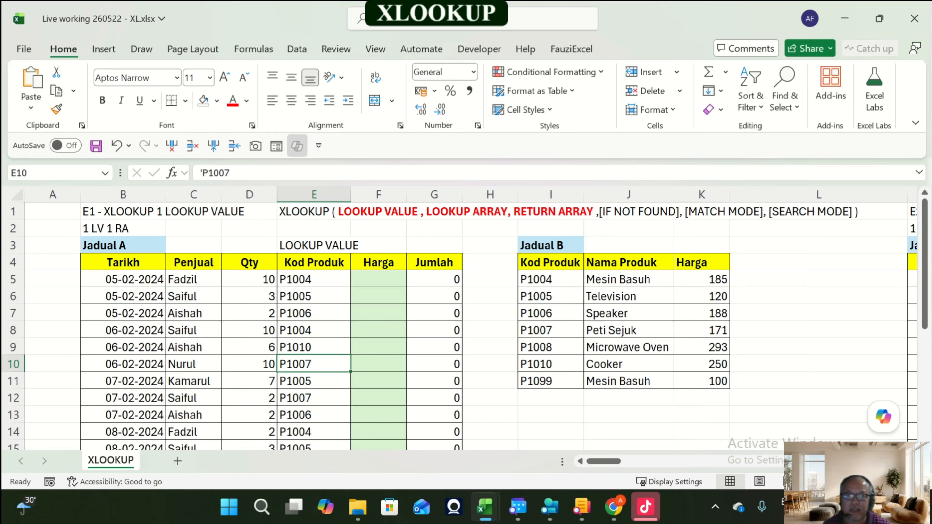
click(313, 297)
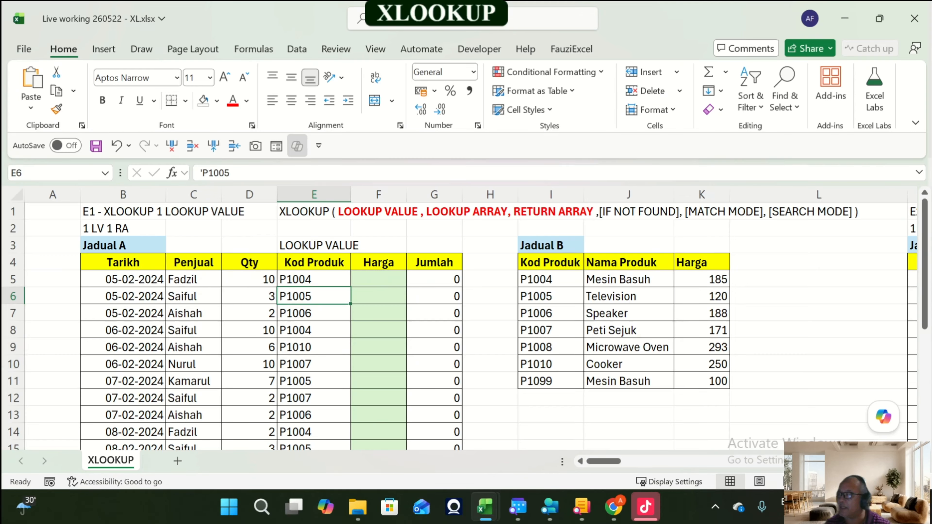
click(379, 279)
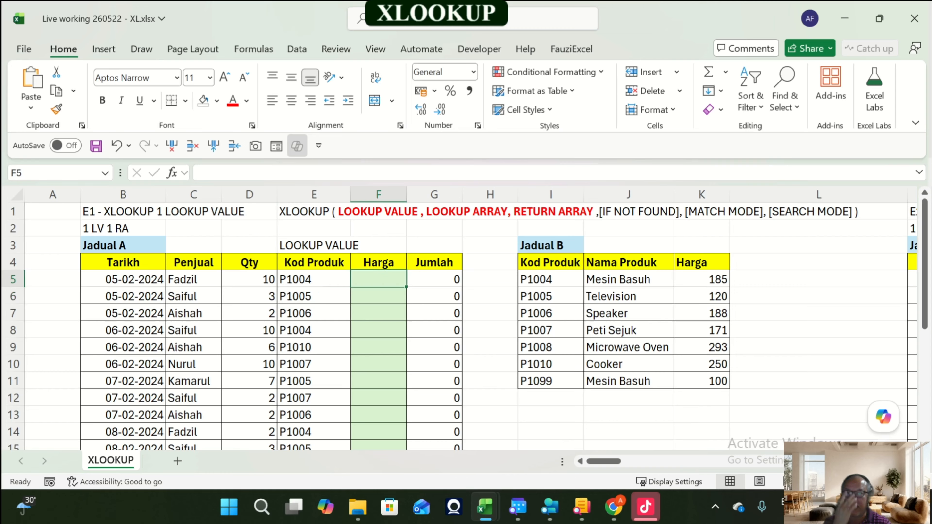
click(314, 296)
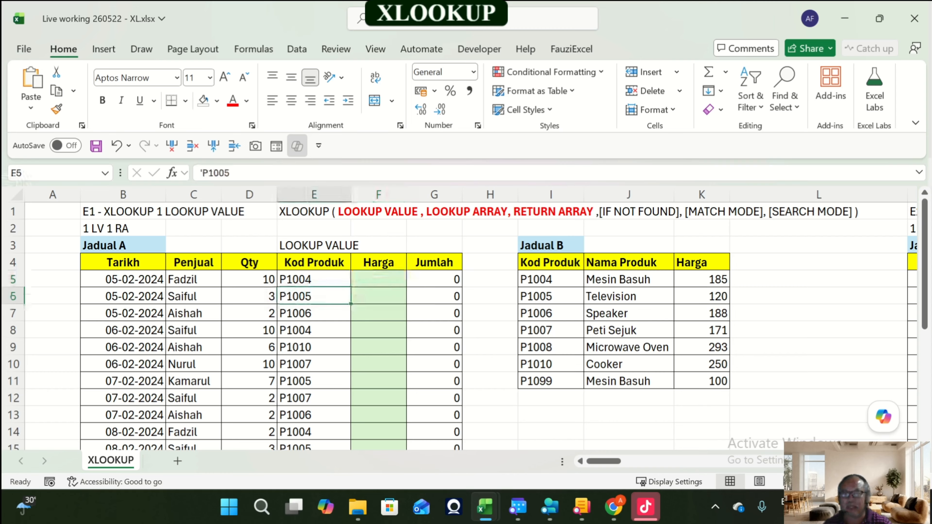
click(314, 246)
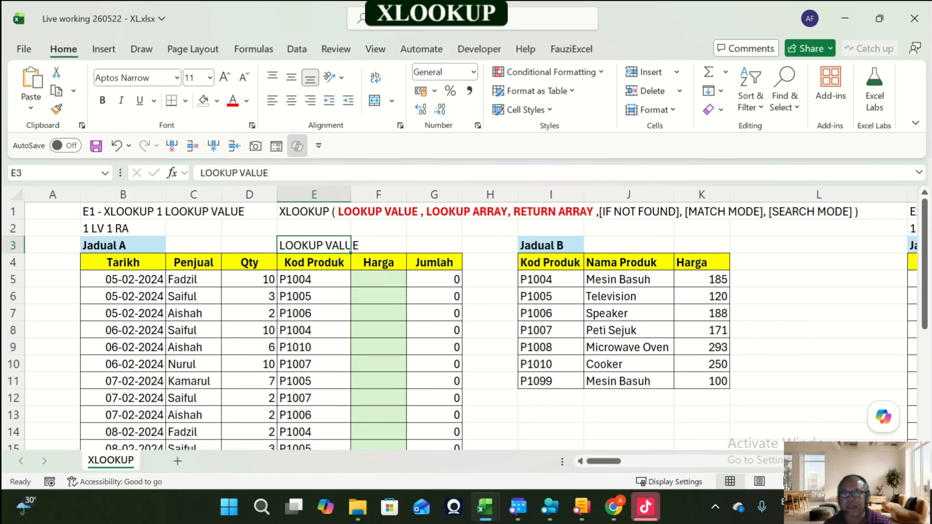
click(314, 280)
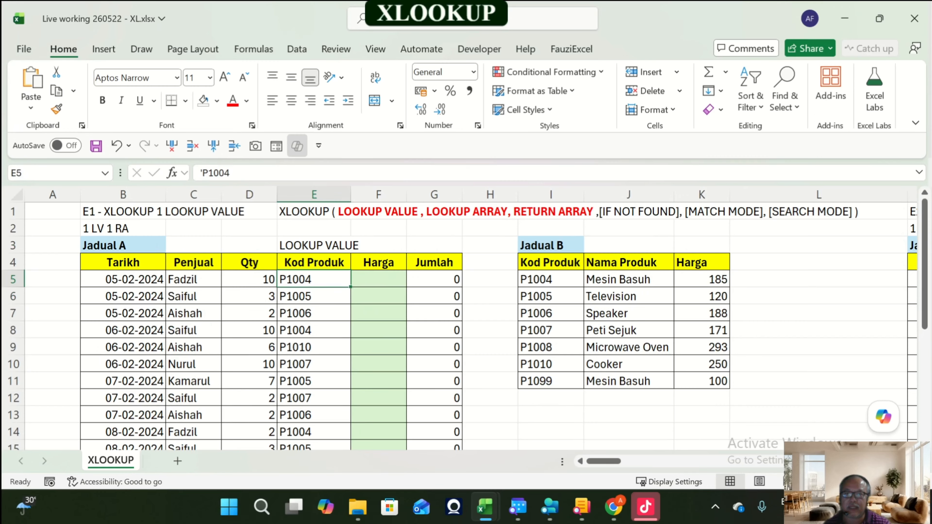
click(314, 348)
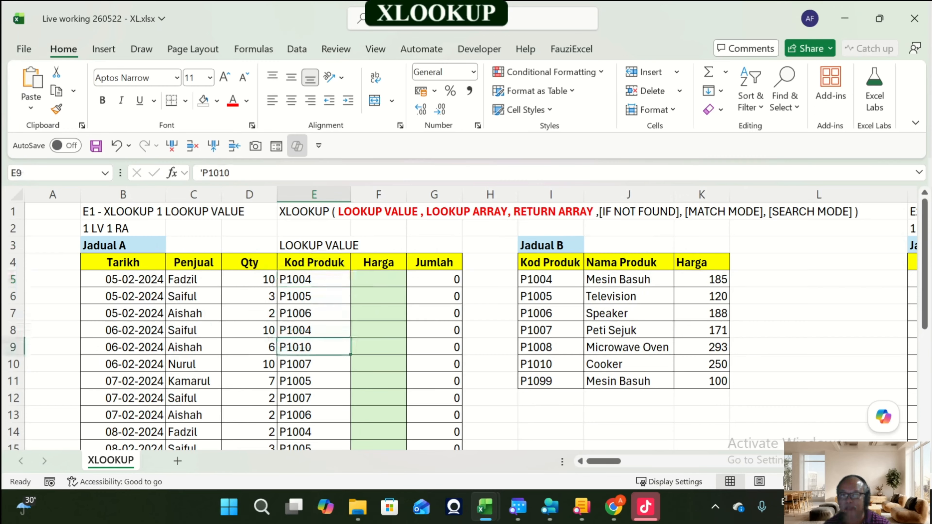
click(314, 381)
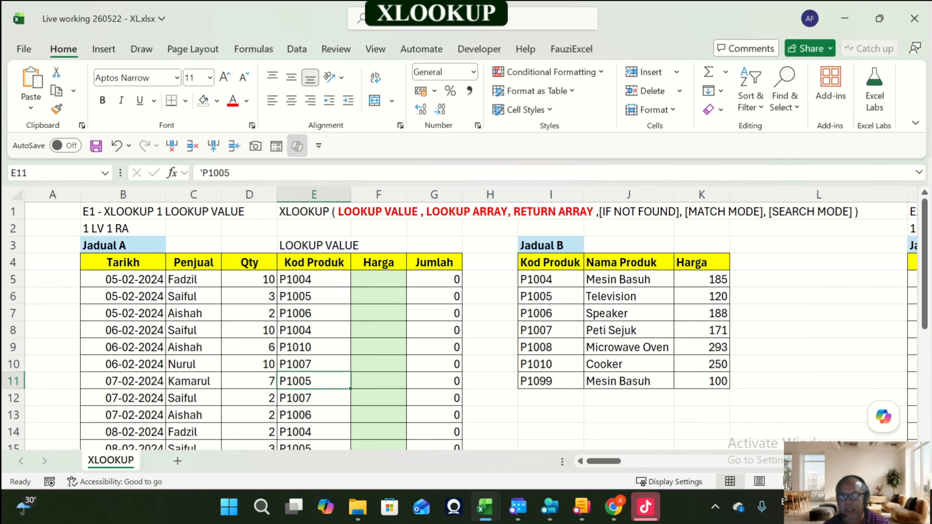
Step: Fill Jadual B's Kod Produk cells I5:I11 with a light pink background colour
drag(550, 280, 550, 382)
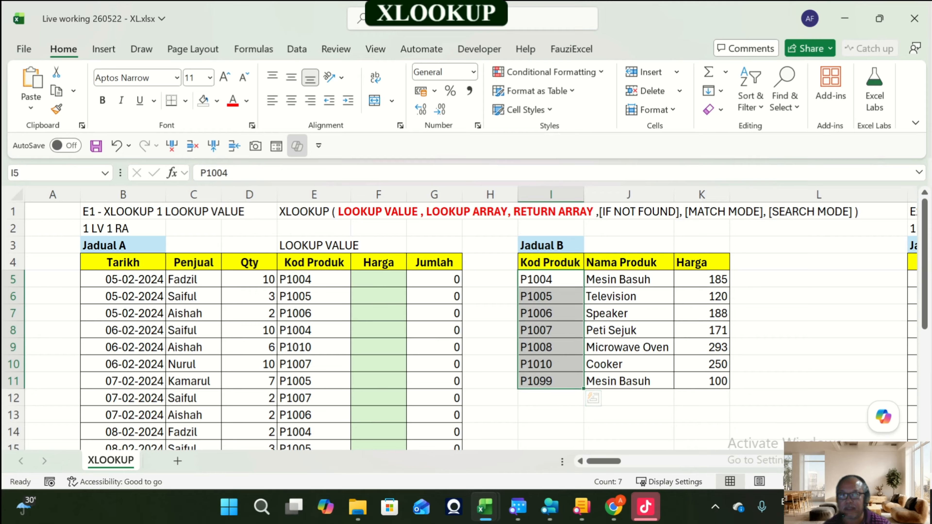
drag(551, 279, 551, 382)
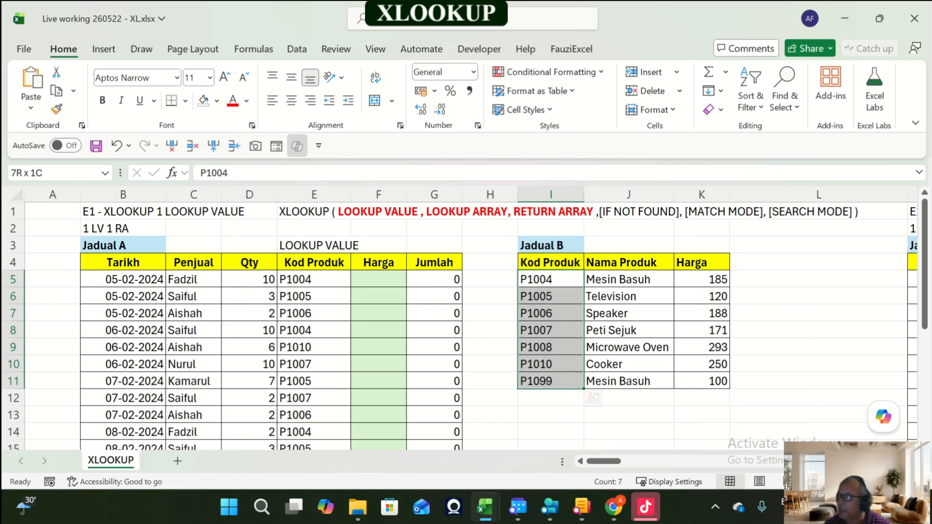
drag(550, 382, 550, 381)
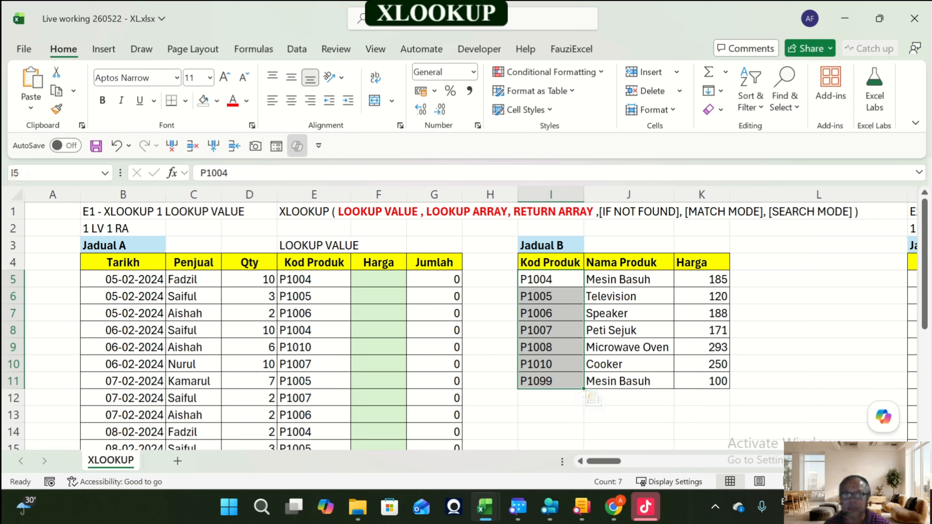
drag(550, 280, 551, 382)
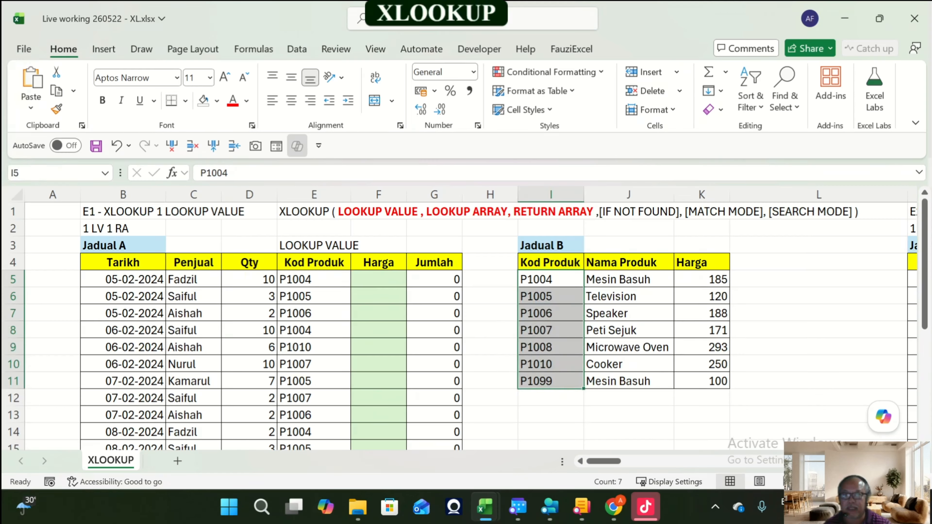
click(217, 101)
click(368, 198)
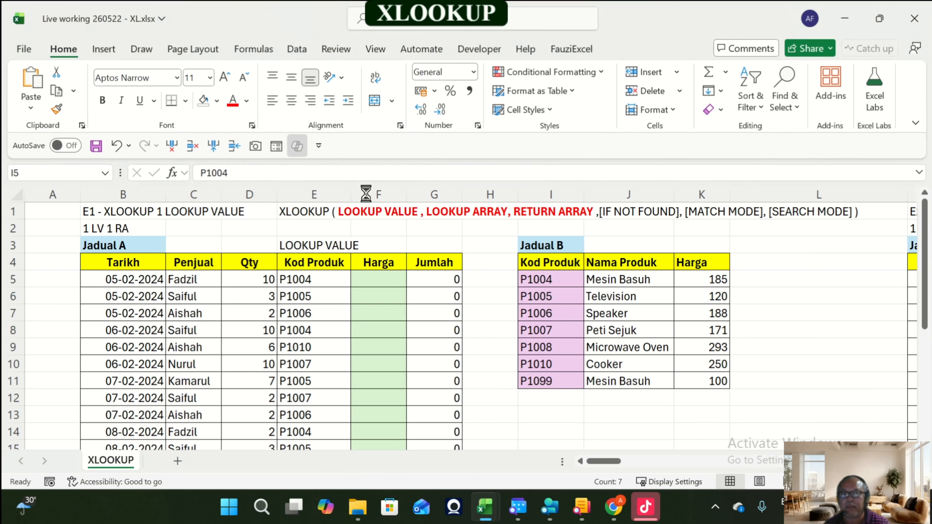
click(551, 415)
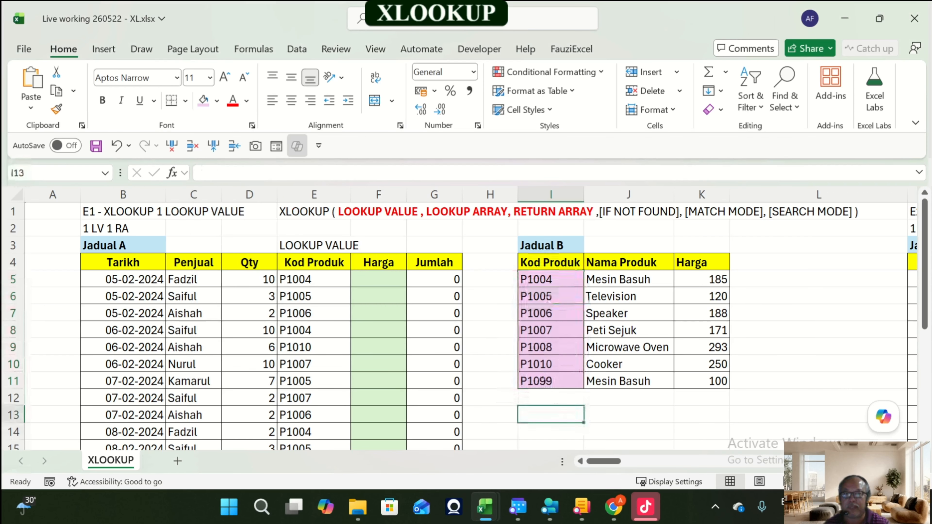
Step: Select Jadual B's Kod Produk range I5:I11 to point it out as the lookup array
drag(551, 279, 551, 381)
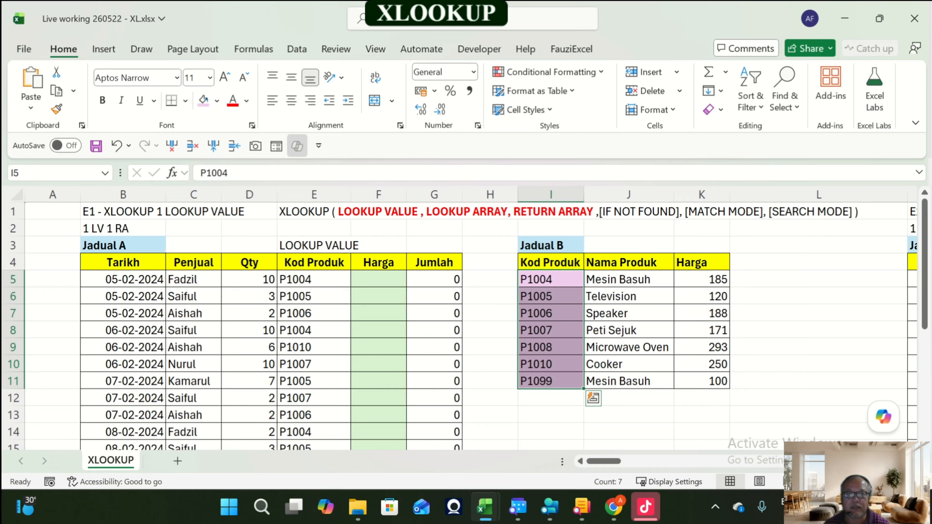
click(551, 432)
click(550, 415)
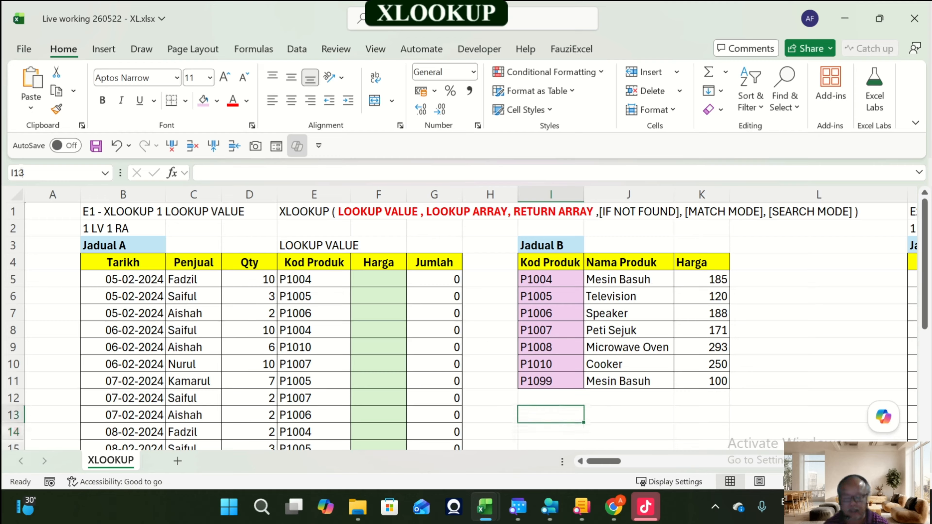
Step: Enter the label LOOKUP ARRAY in cell I13 under Jadual B and set that cell to no fill
text(LOOKUP)
key(BackSpace)
key(BackSpace)
text(I)
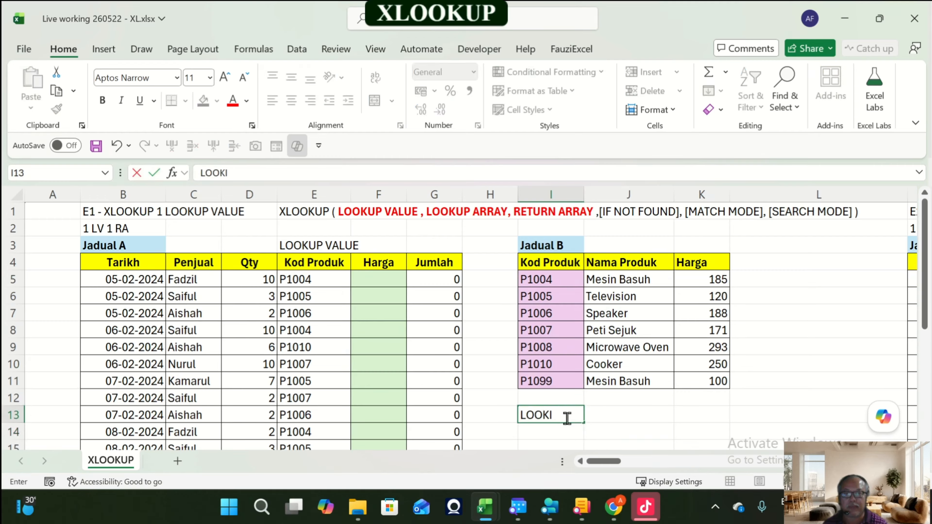
key(BackSpace)
text(UP A)
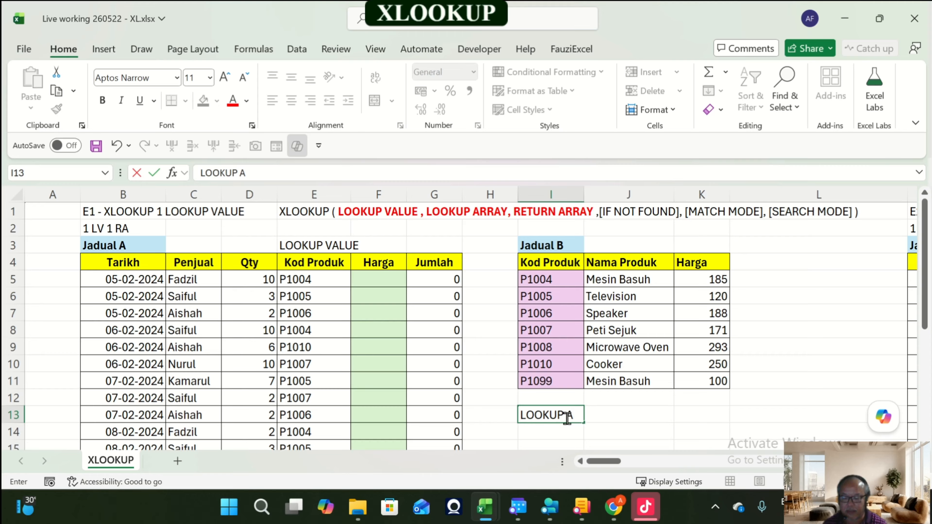
text(RRAY)
key(ctrl+Return)
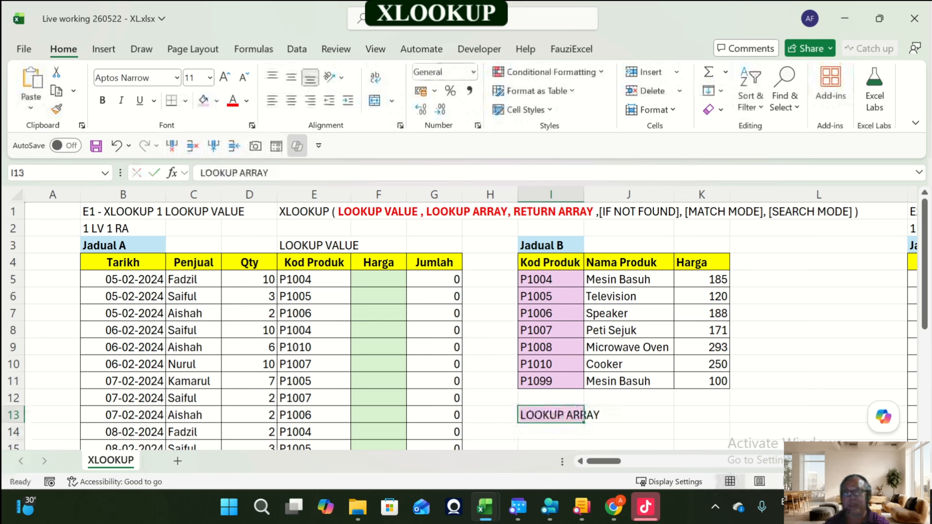
click(218, 103)
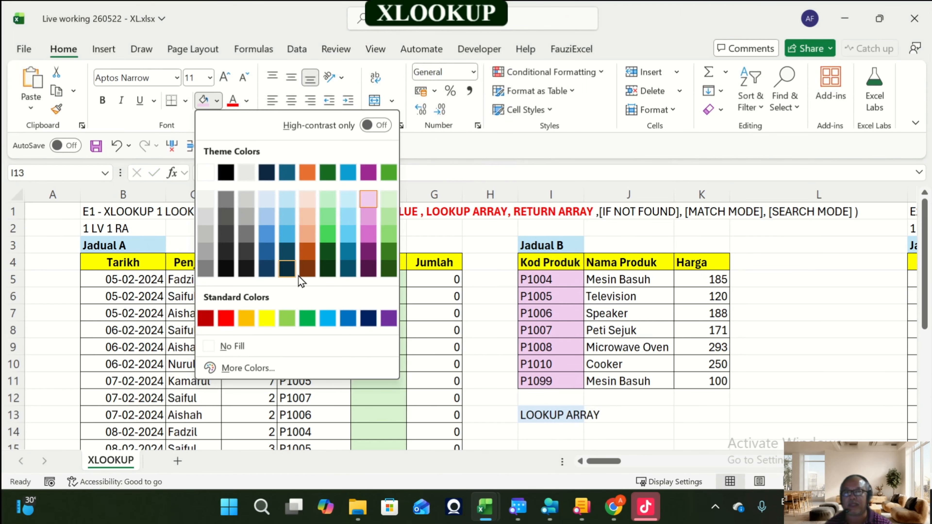
click(230, 346)
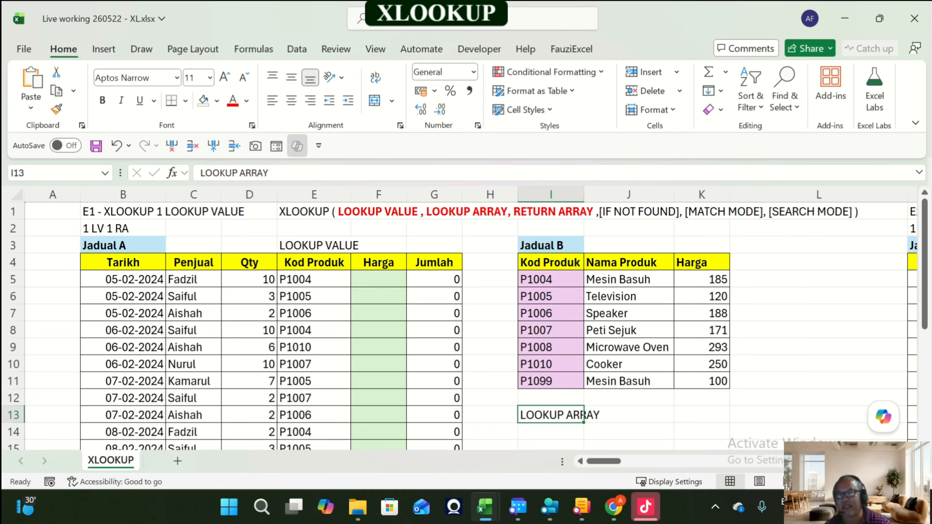
Step: Fill Jadual B's Harga cells K5:K11 with a light orange background colour
click(379, 280)
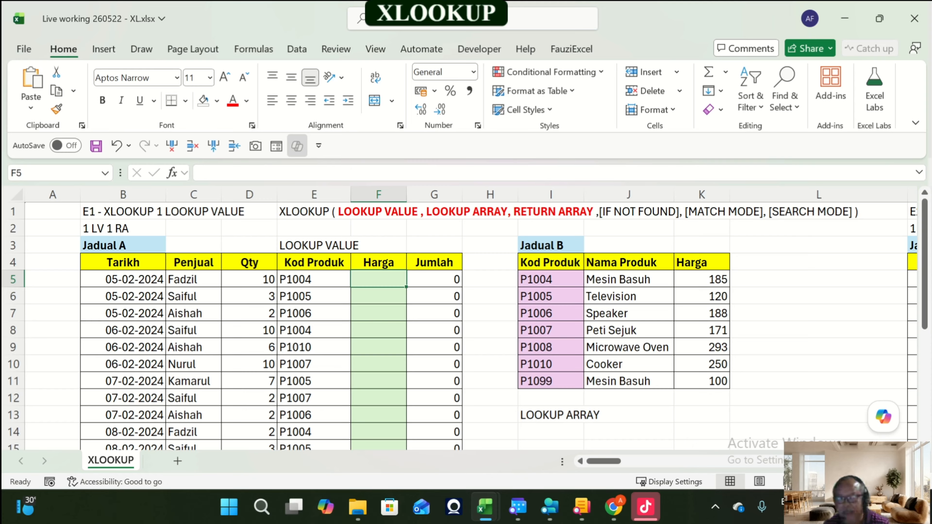
drag(701, 280, 720, 381)
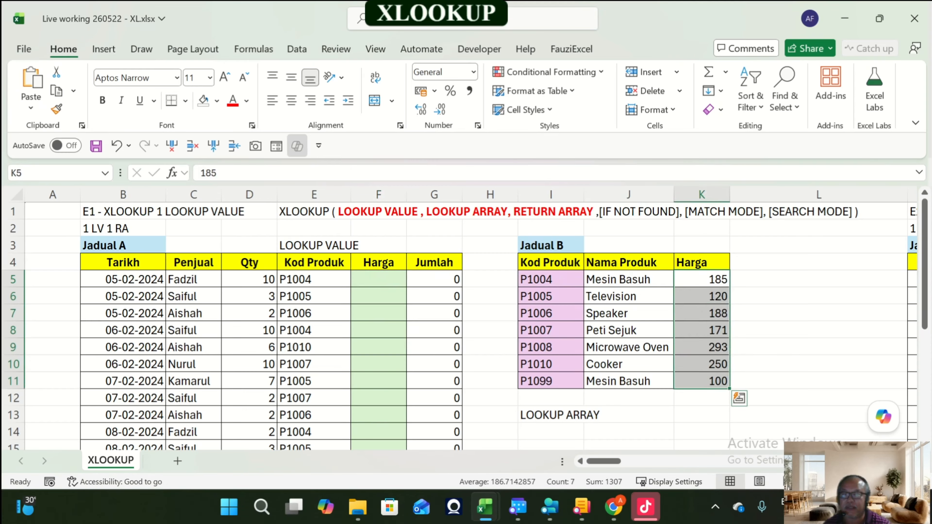
click(217, 101)
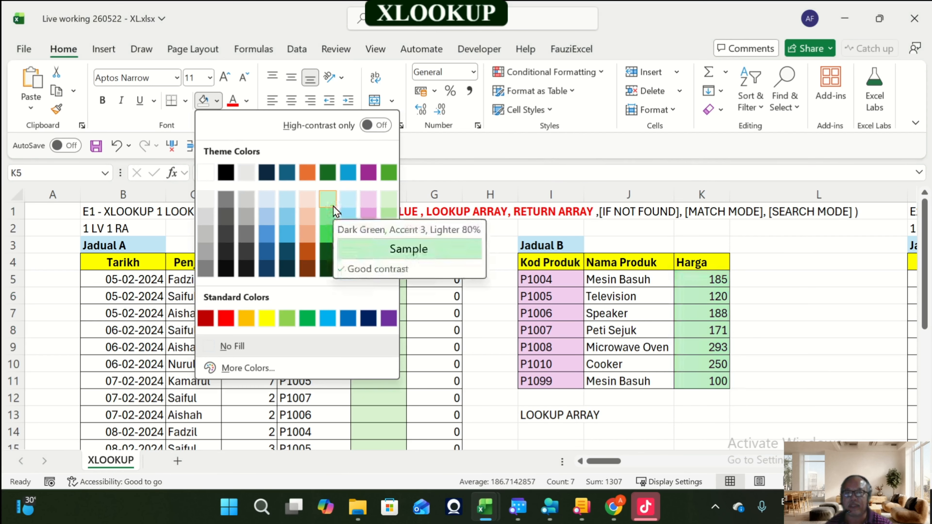
click(308, 199)
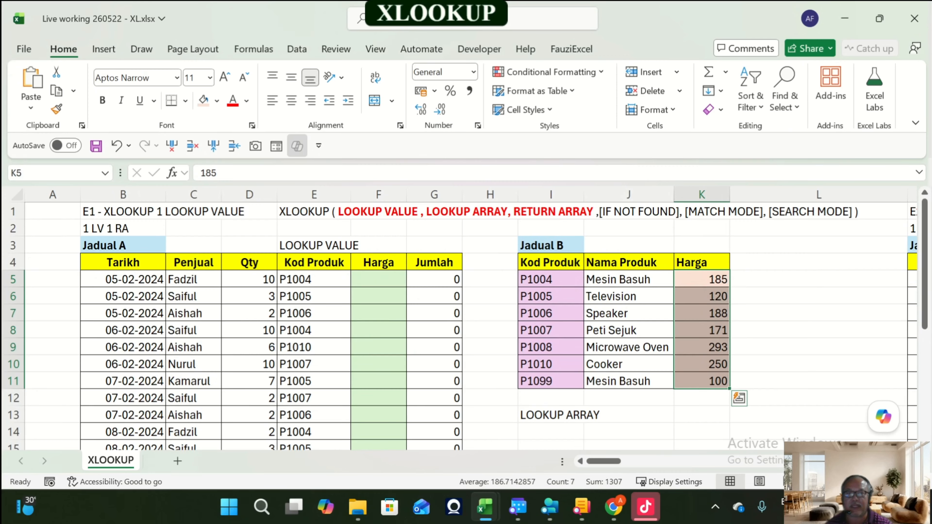
Step: Enter the label RETURN ARRAY in cell K13 below Jadual B's Harga column
click(702, 415)
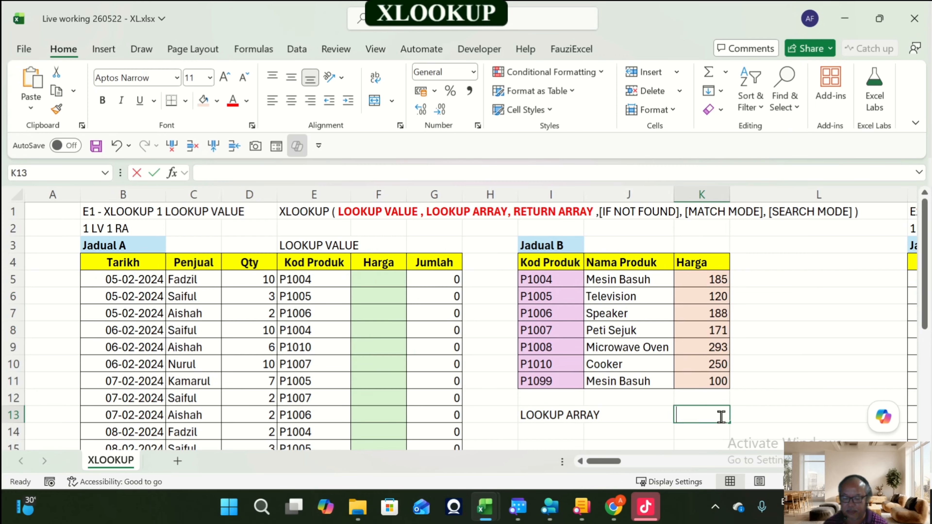
text(RETURN ARRAY)
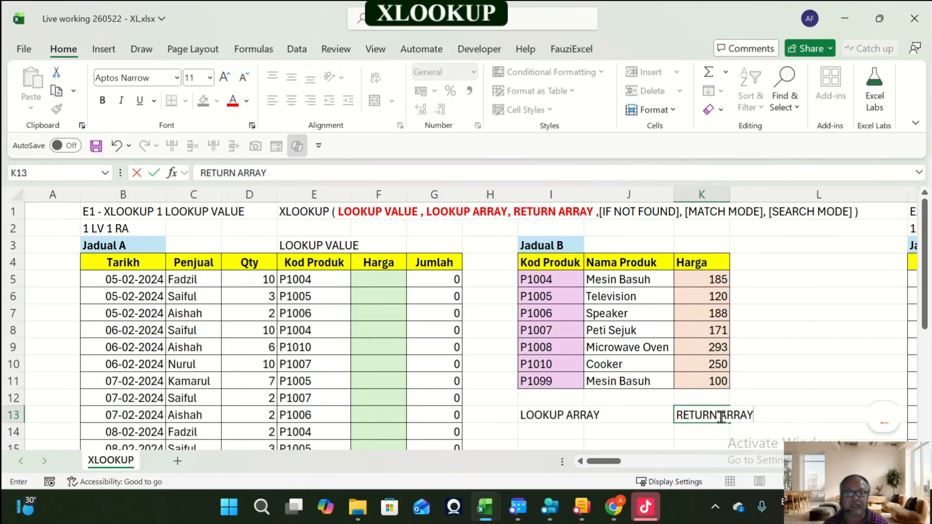
key(Return)
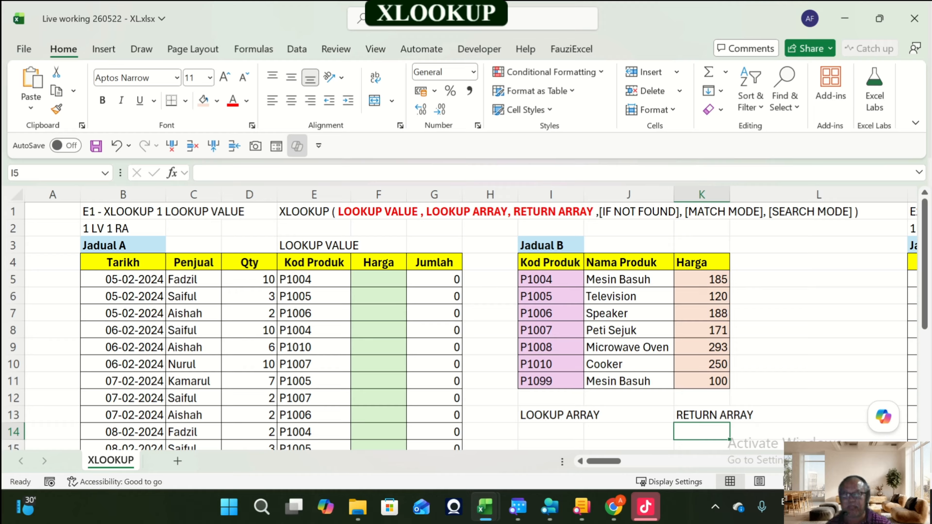
Step: Select Jadual B's Kod Produk and Harga ranges and sample Kod Produk cells to explain the lookup and return arrays
drag(551, 279, 550, 382)
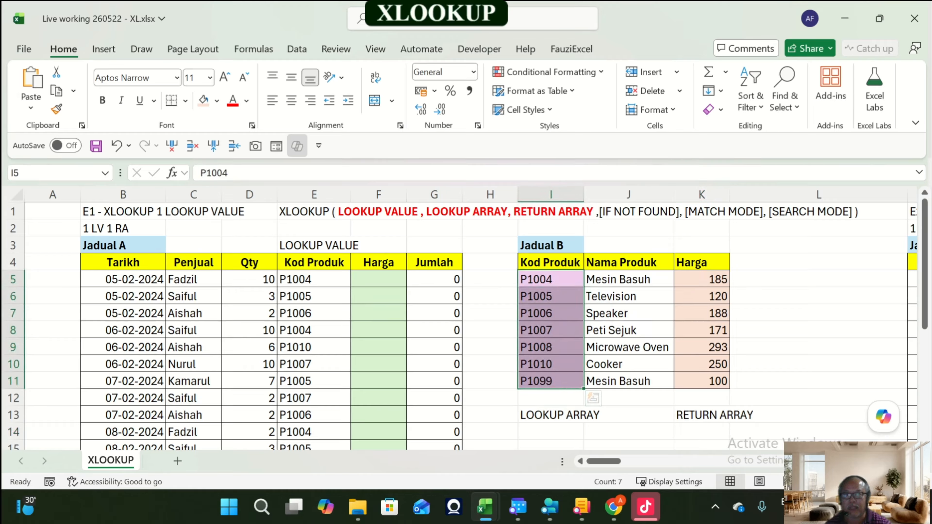
drag(551, 279, 702, 382)
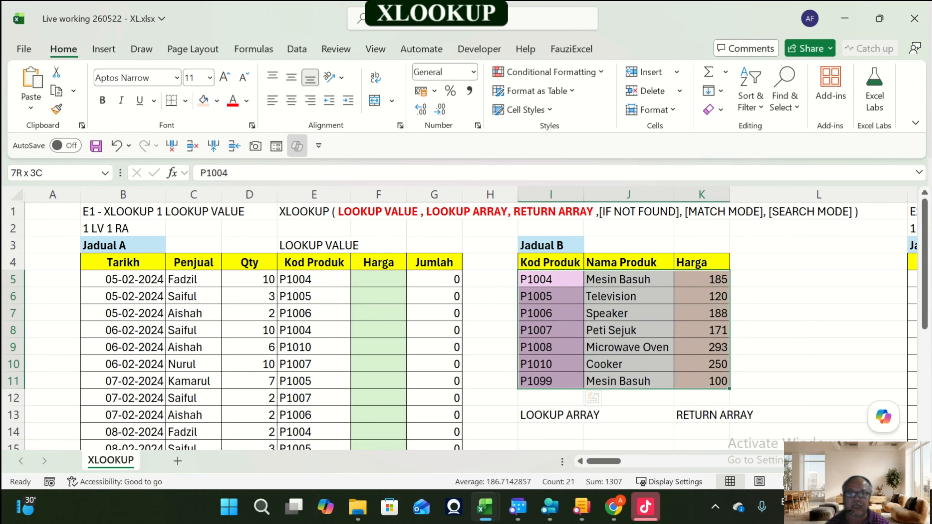
drag(551, 279, 702, 382)
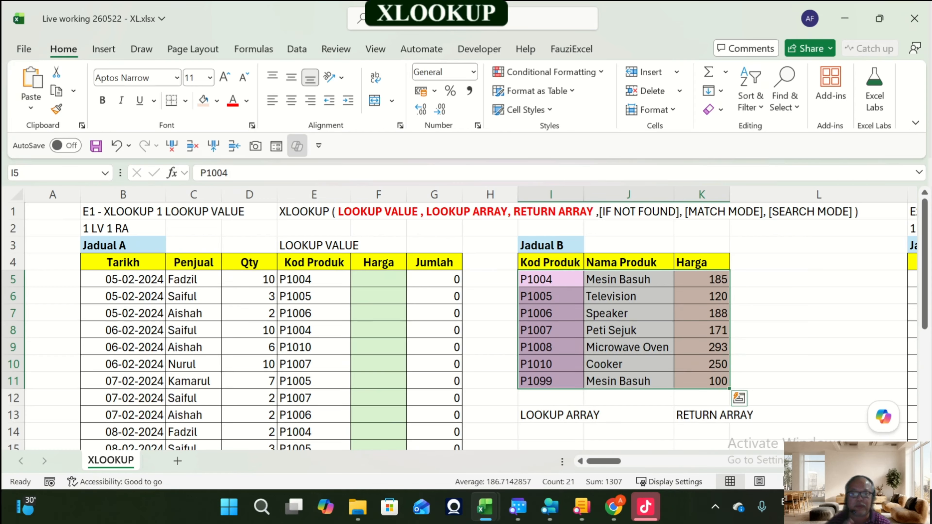
drag(551, 279, 702, 382)
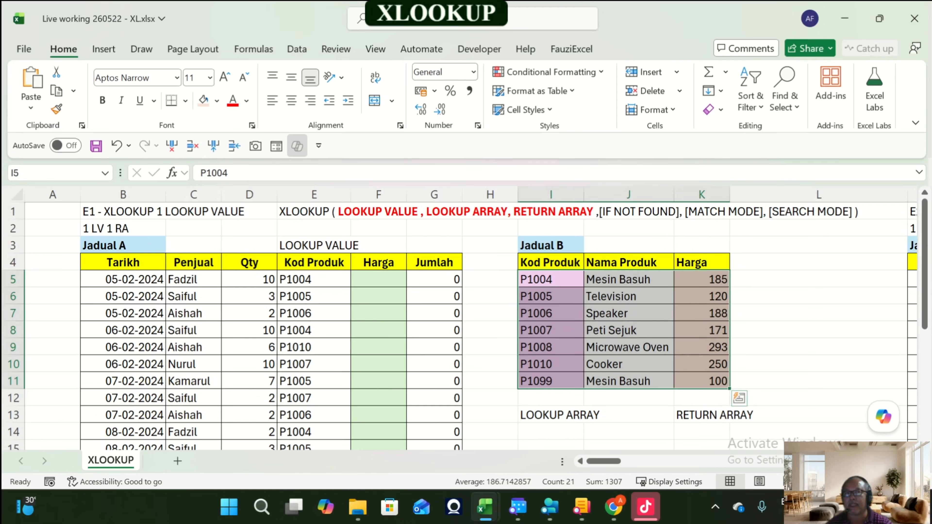
drag(701, 280, 702, 382)
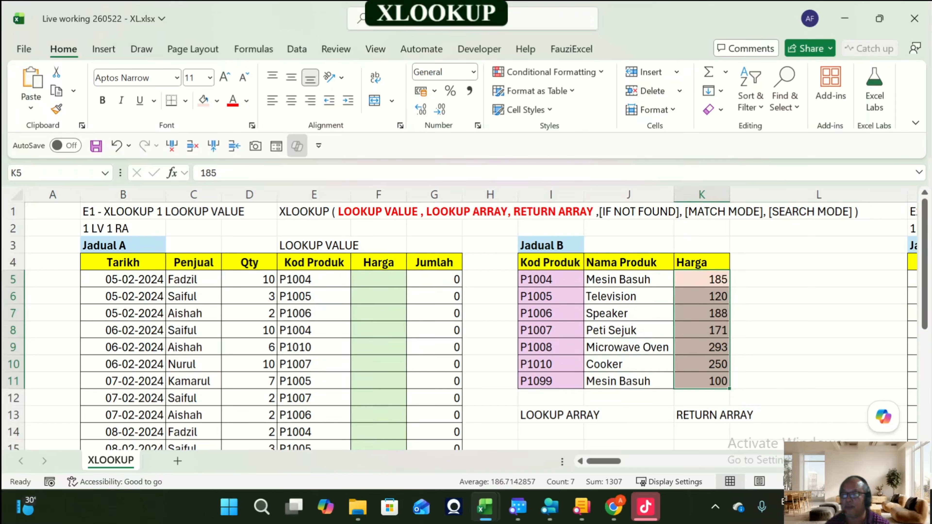
click(314, 279)
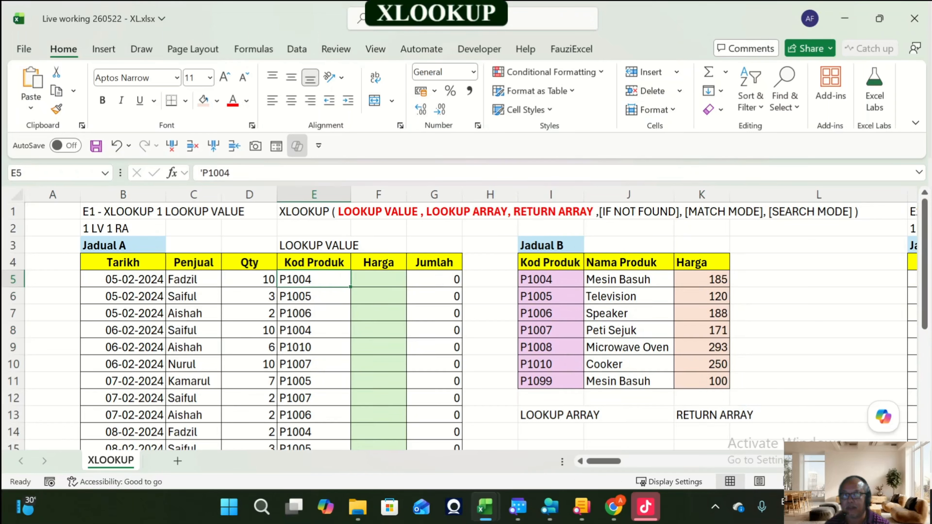
click(551, 313)
click(702, 330)
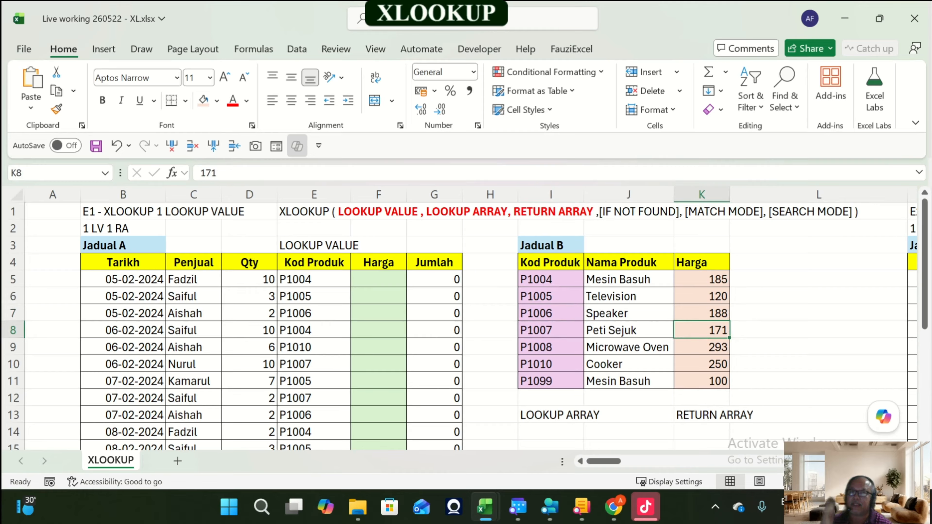
click(379, 280)
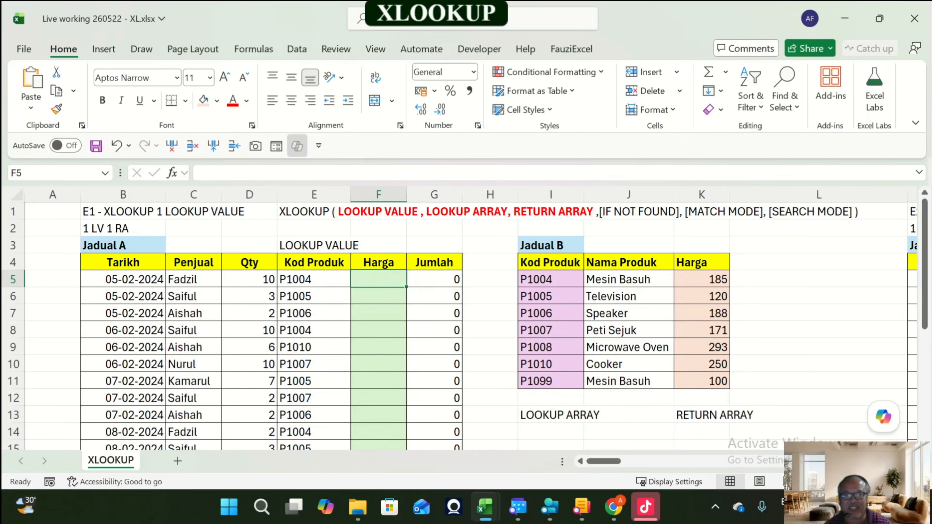
drag(702, 279, 702, 381)
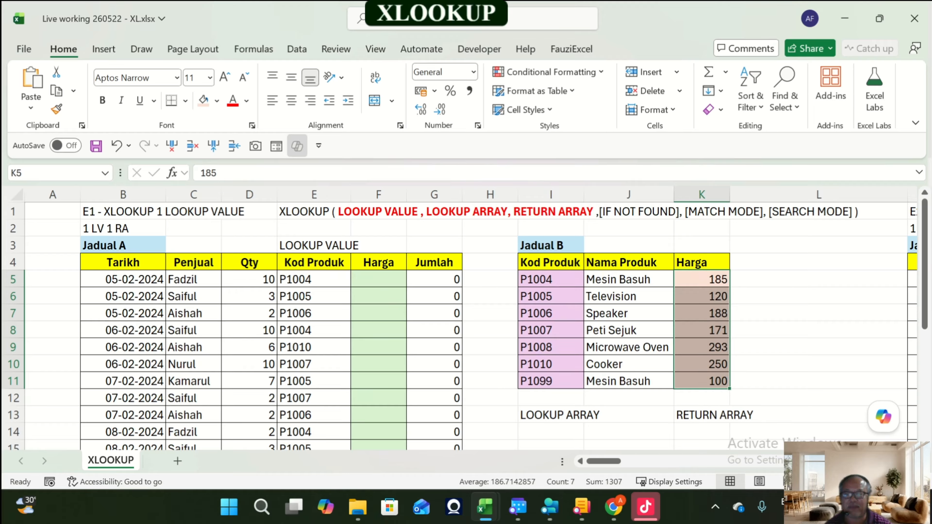
click(378, 280)
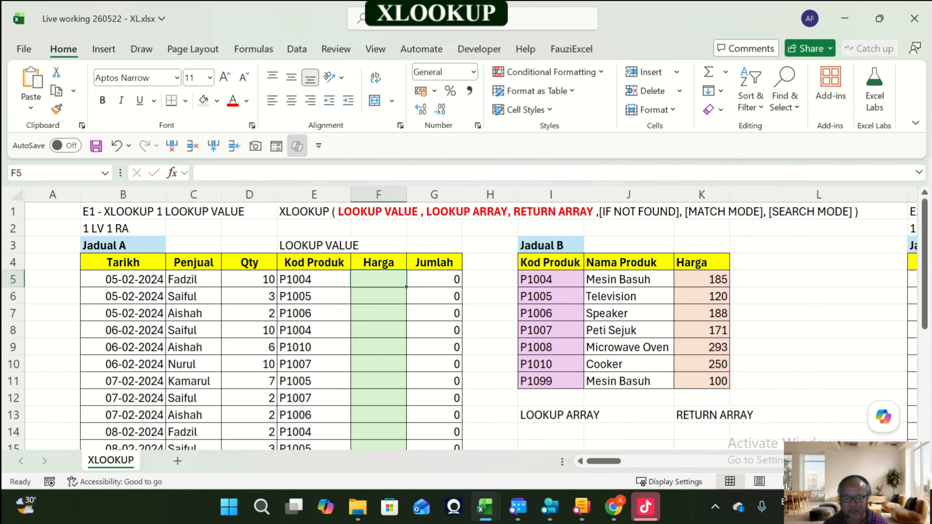
Step: Enter the formula =XLOOKUP(E5:E22,I5:I11,K5:K11) in F5 to fill Jadual A's Harga column
text(=xlo)
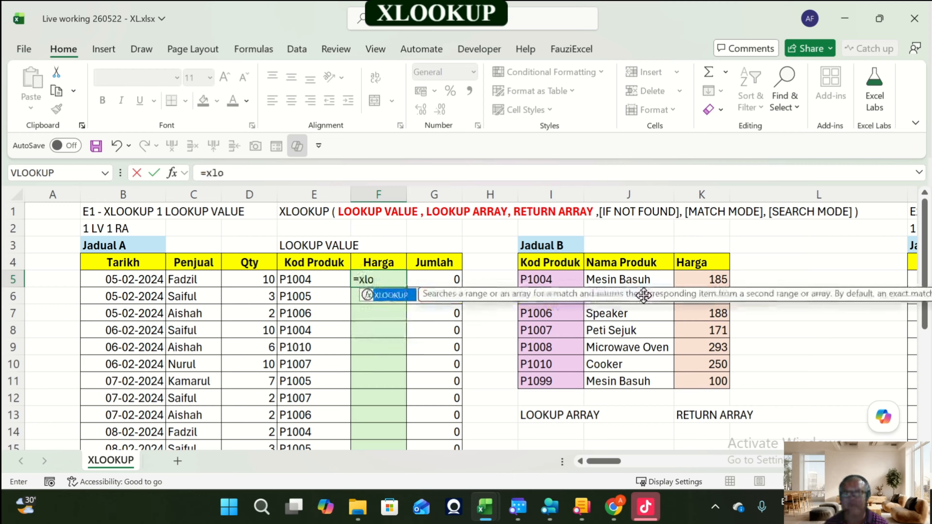
key(Tab)
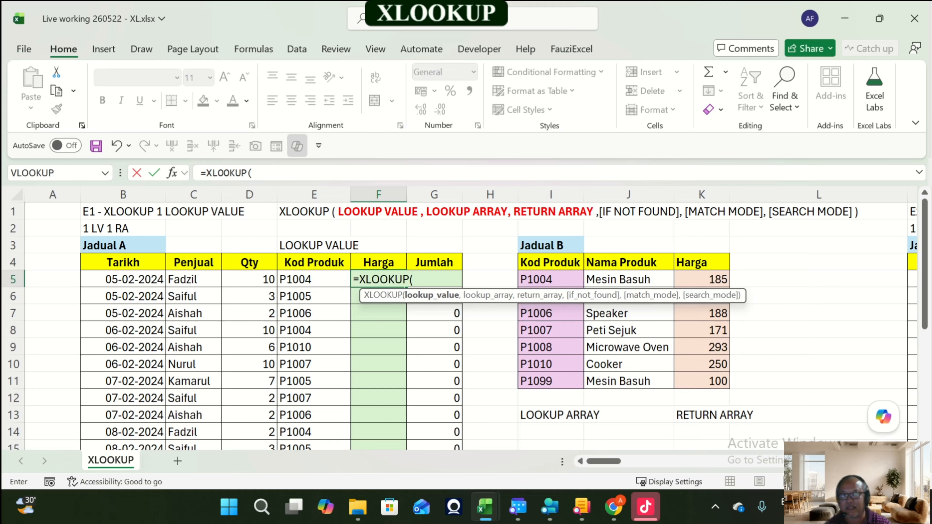
key(Left)
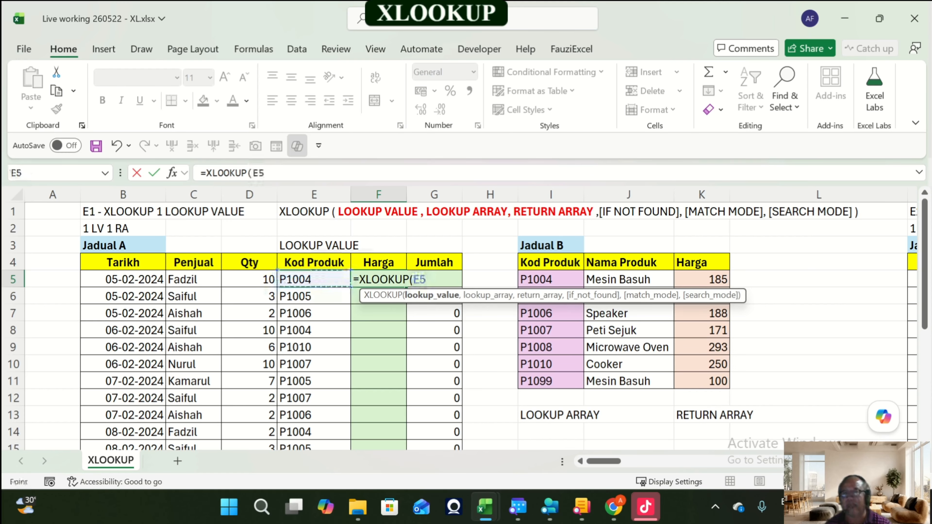
key(ctrl+shift+Down)
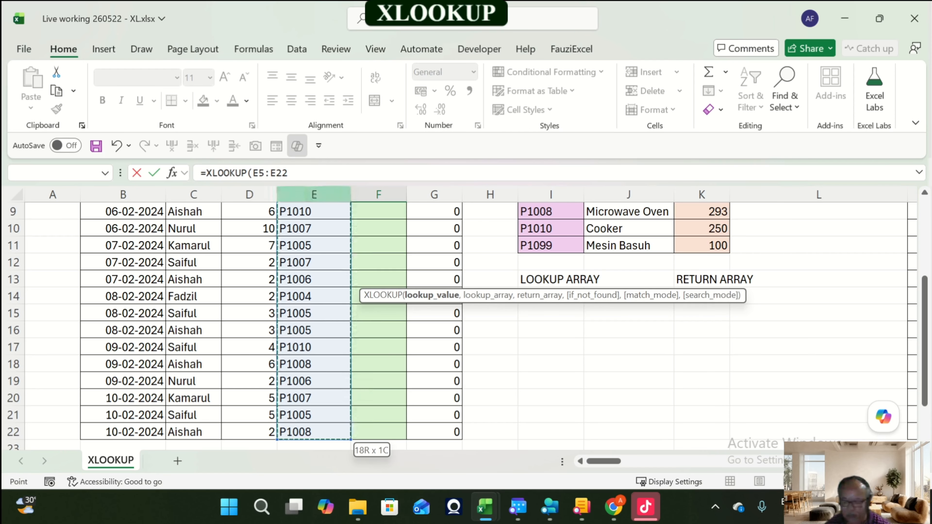
scroll(466, 319, up, 3)
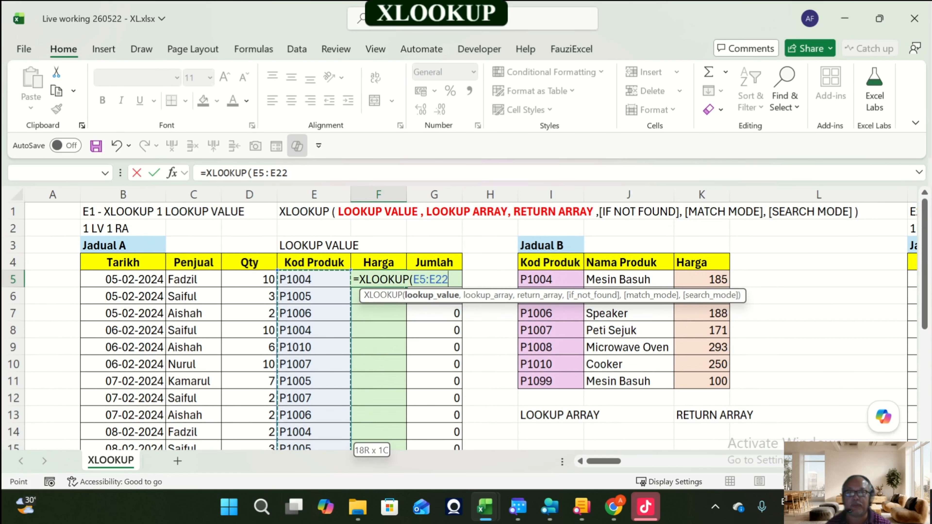
text(,)
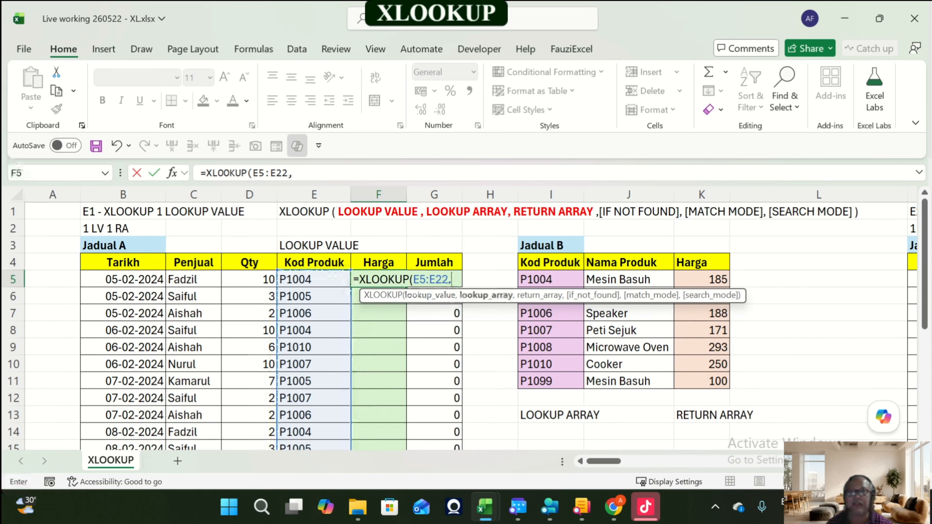
drag(586, 294, 681, 227)
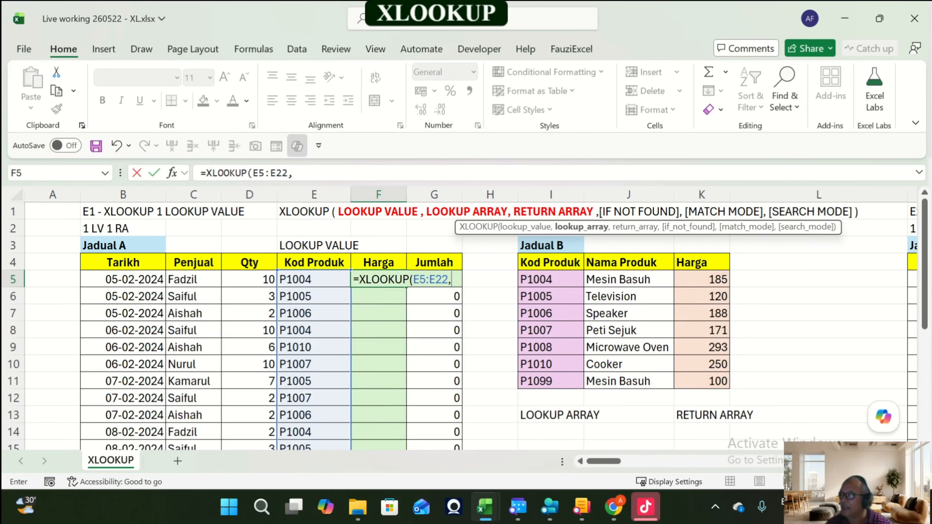
drag(550, 280, 550, 381)
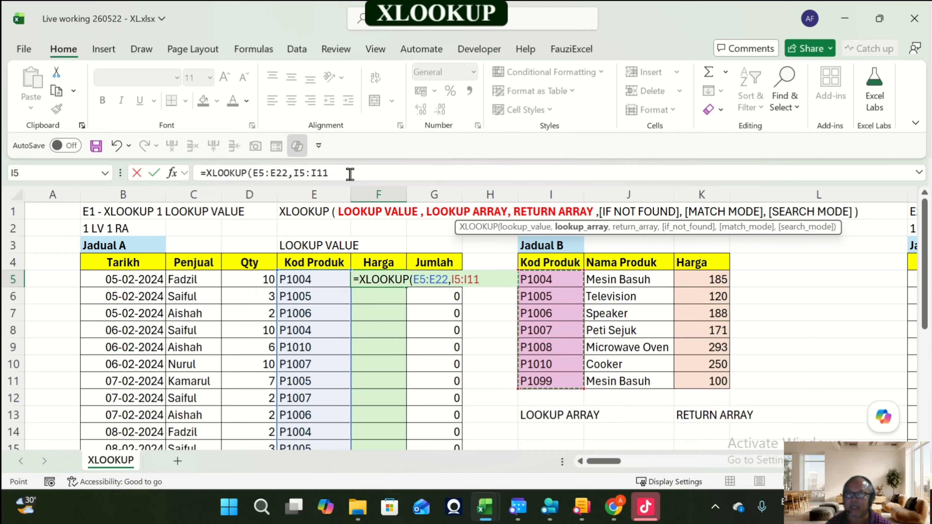
text(,)
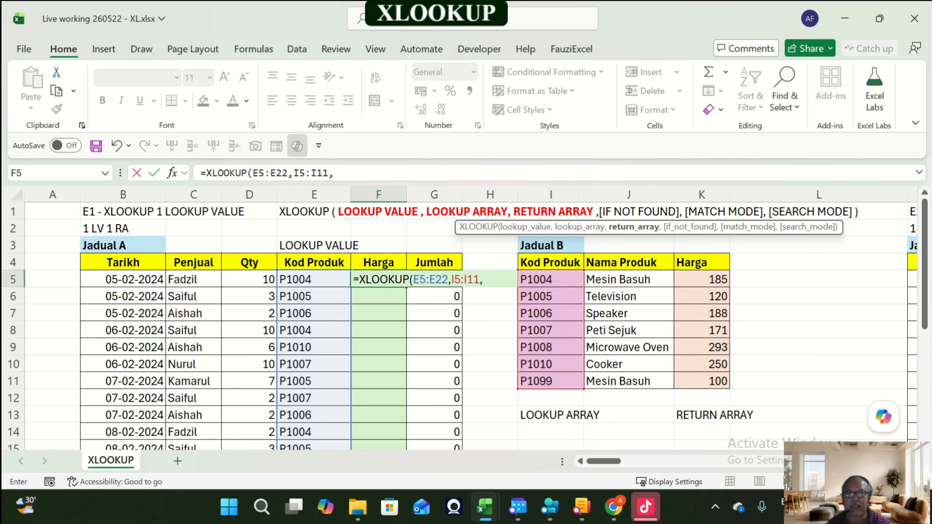
drag(702, 280, 719, 381)
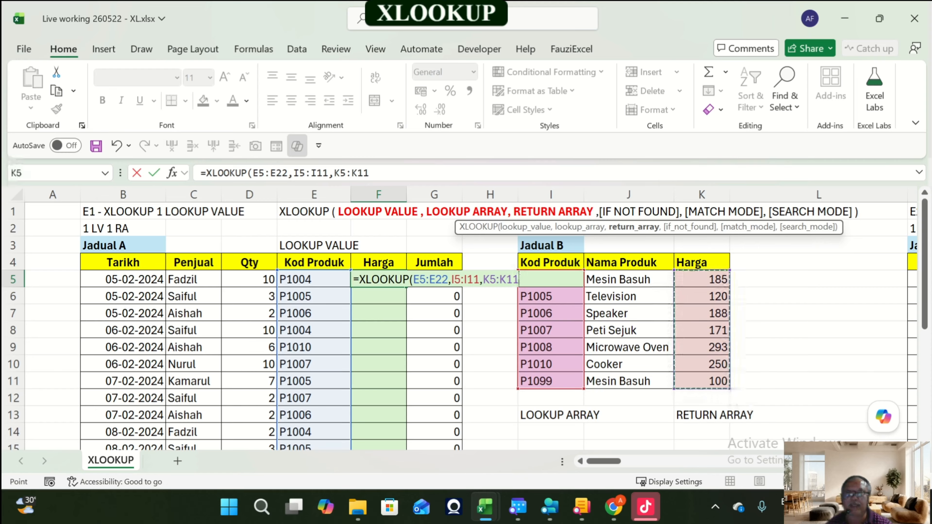
text())
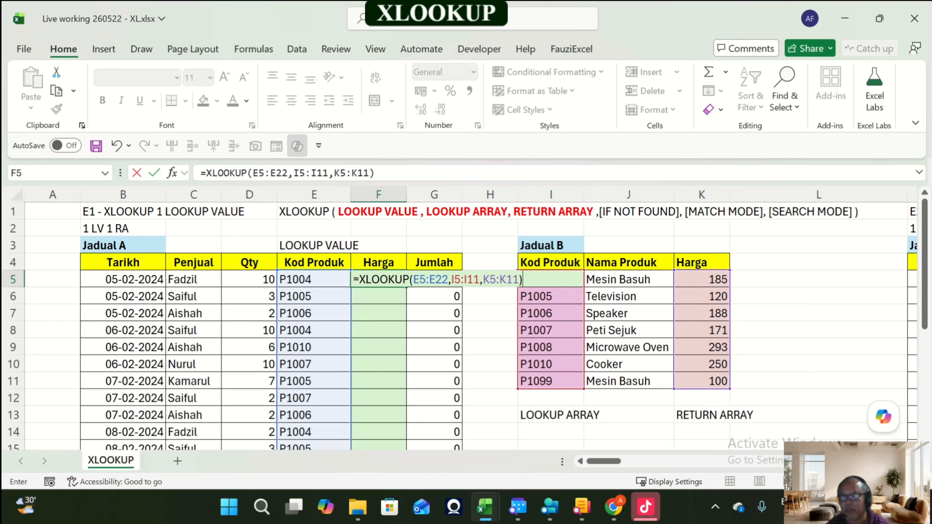
key(Return)
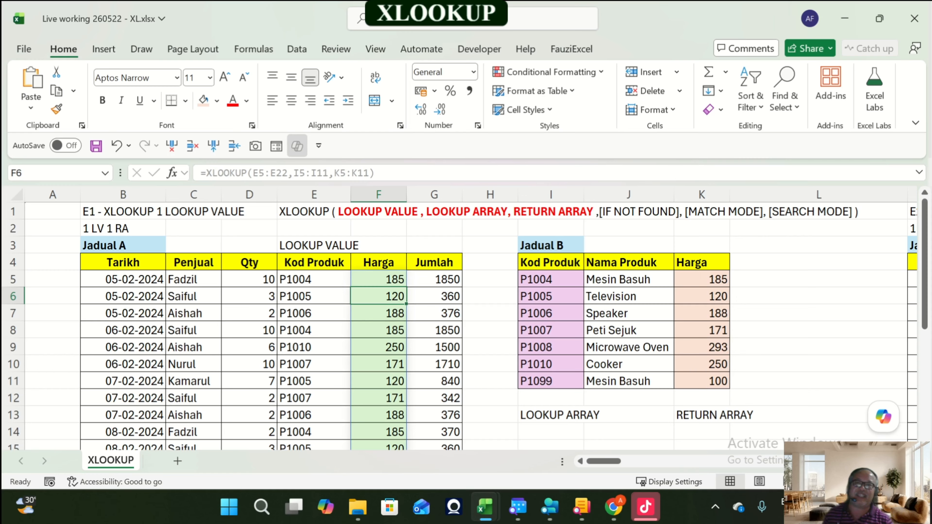
click(379, 279)
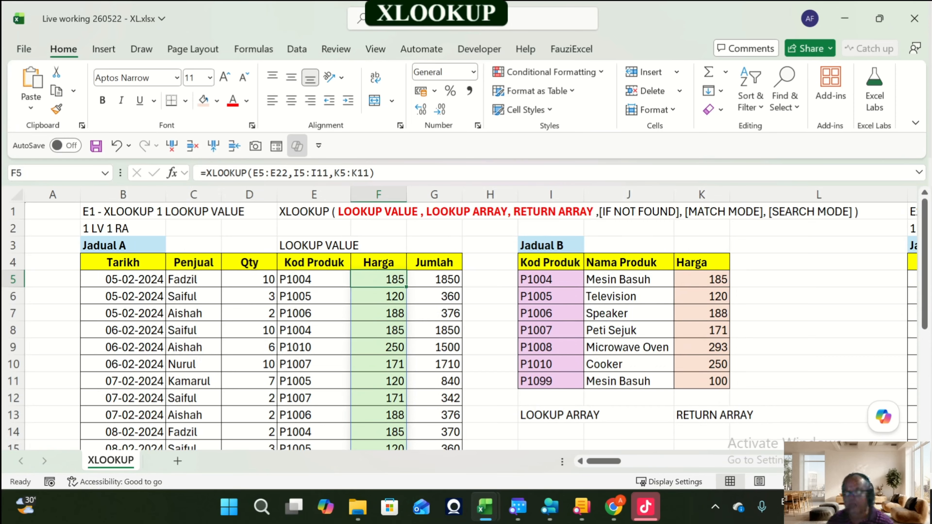
Step: Step through Jadual A's Kod Produk, the F5 formula and Jadual B's Harga cells to examine the lookup
click(314, 280)
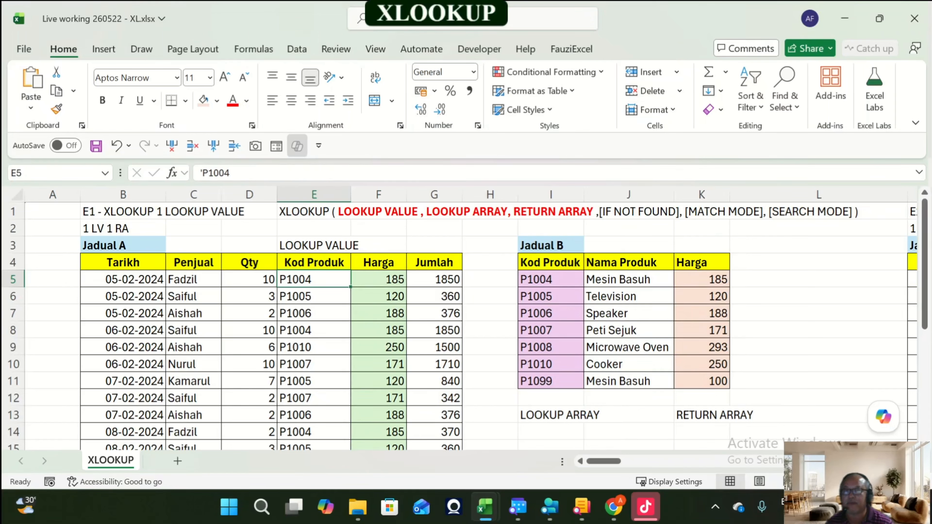
key(Right)
key(Right)
key(Right)
key(Right)
key(Right)
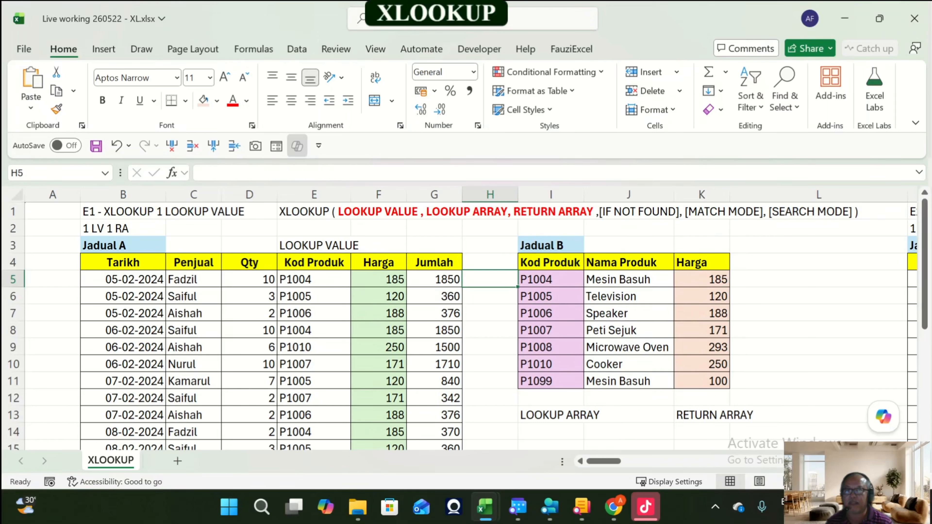
key(Right)
key(Right)
key(Right)
key(Left)
key(Left)
key(Left)
key(Left)
key(Left)
key(Left)
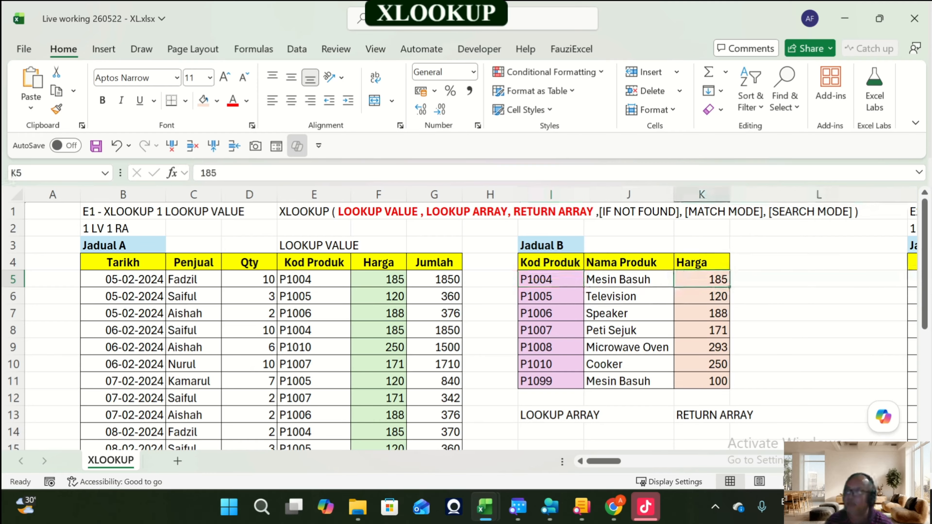
key(Down)
key(Down)
key(Up)
key(Up)
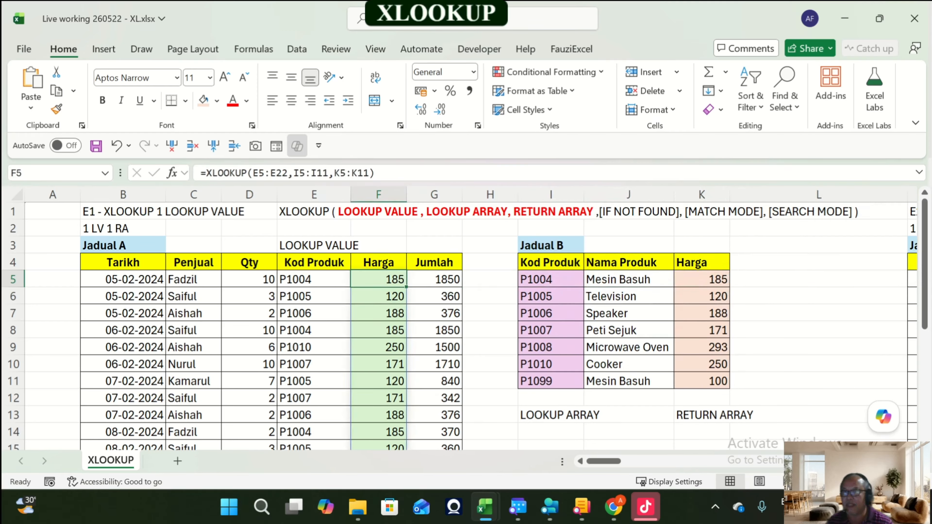
key(Down)
key(Left)
key(Left)
key(Right)
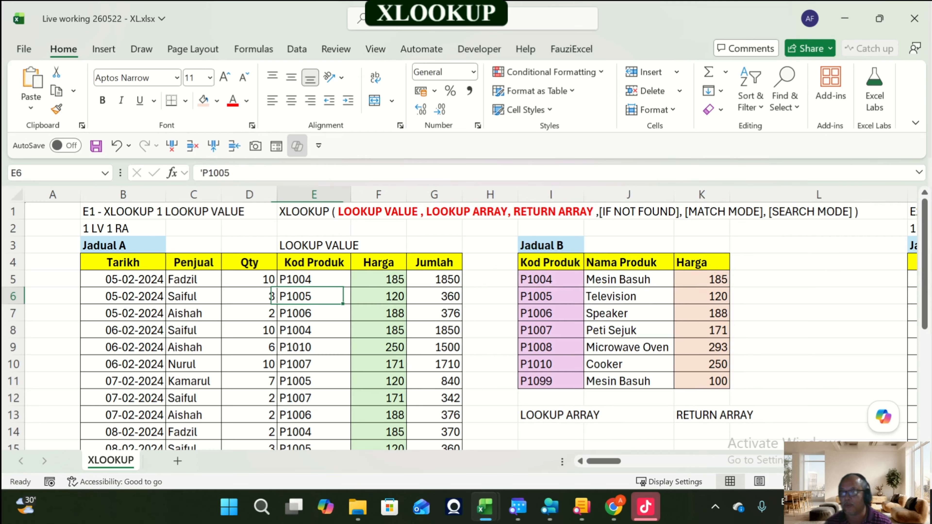
key(Right)
key(Right)
key(Right)
key(Right)
key(Right)
key(Right)
key(Right)
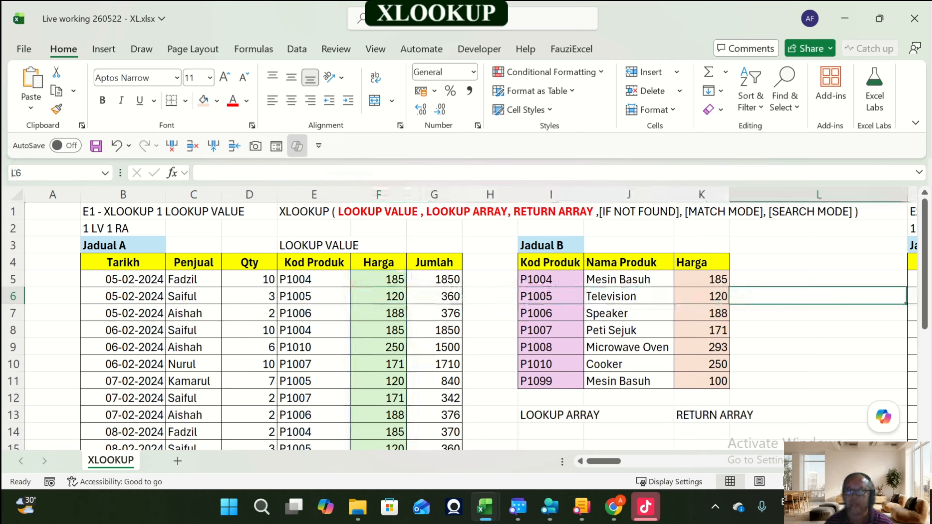
Step: Change the P1005 price in Jadual B's Harga cell K6 to 135
key(Left)
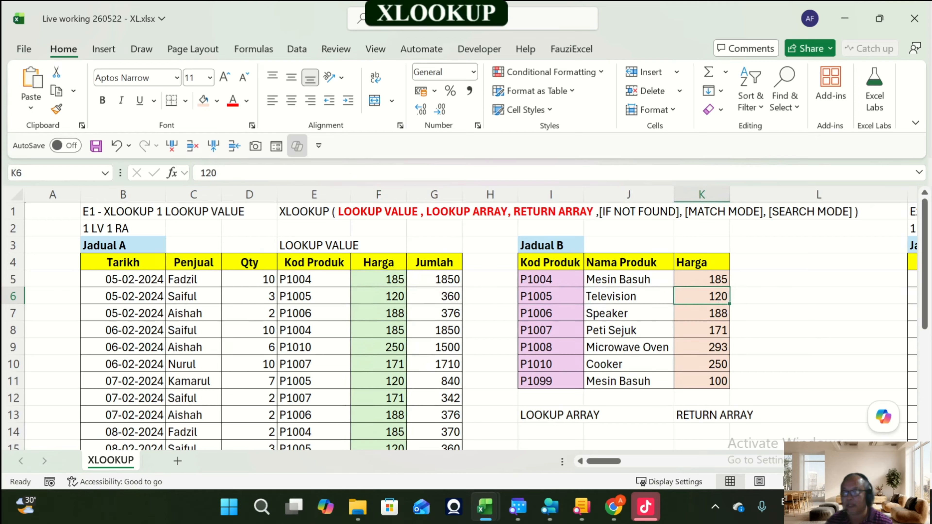
text(135)
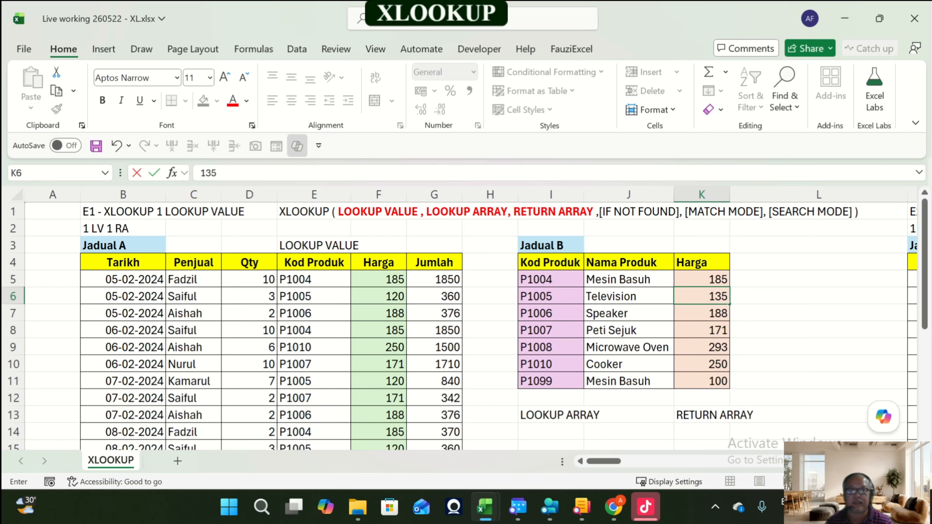
key(Return)
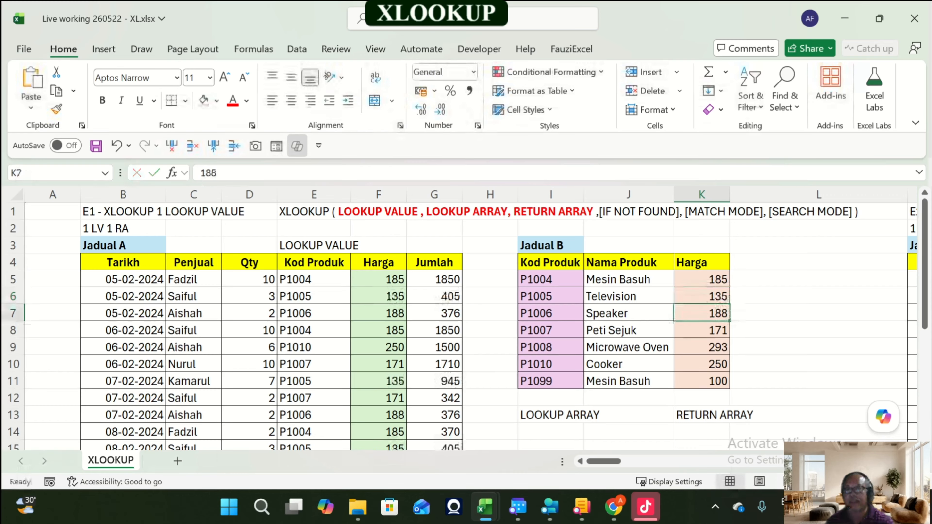
Step: Inspect the updated Harga results in Jadual A alongside the Kod Produk and formula cells
click(378, 381)
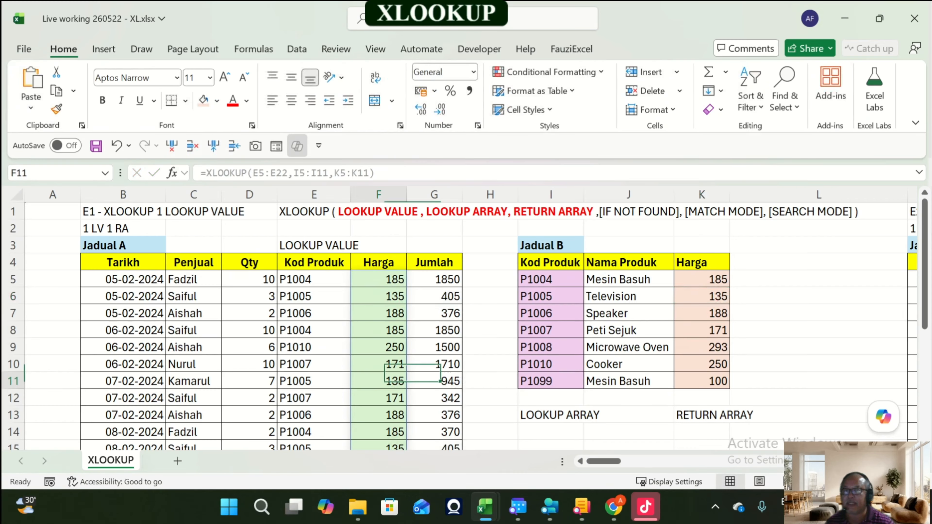
click(378, 279)
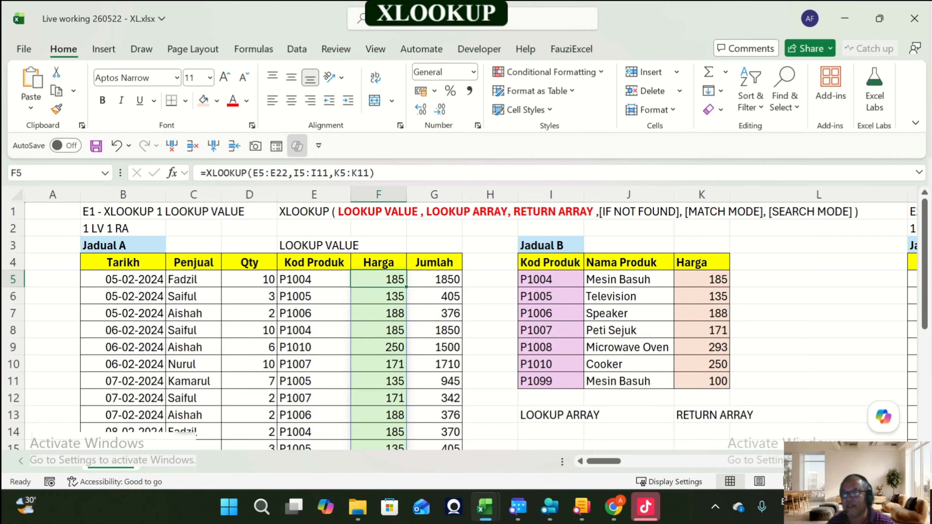
click(314, 280)
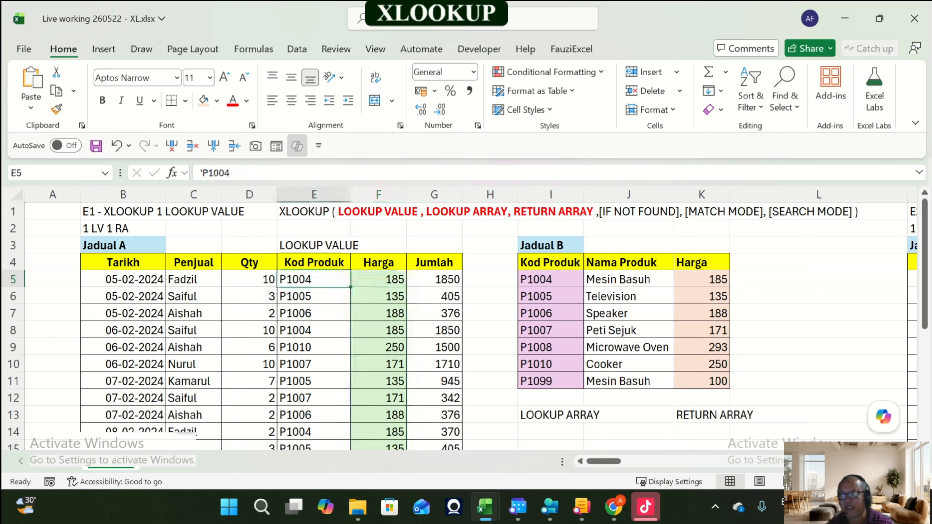
click(551, 280)
click(379, 279)
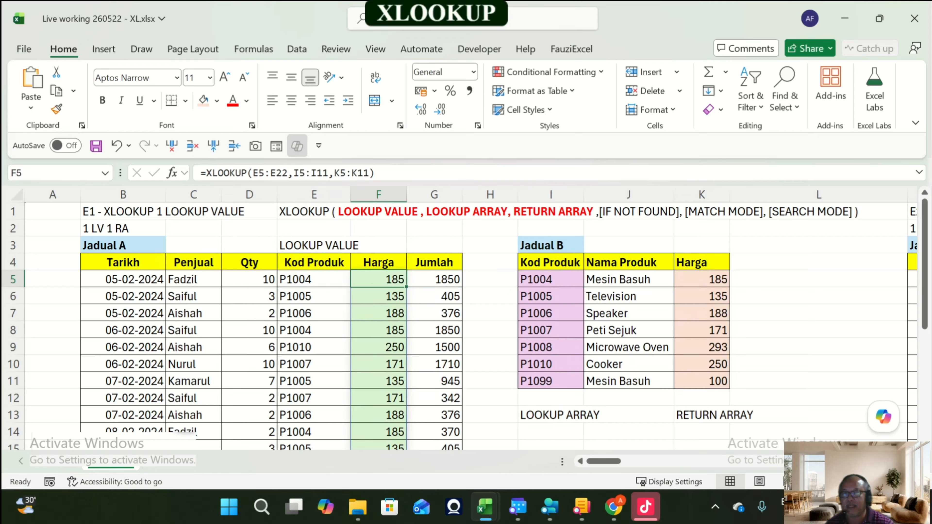
Step: Try changing the F5 formula's lookup array to I5:I12, then revert it to I5:I11
key(F2)
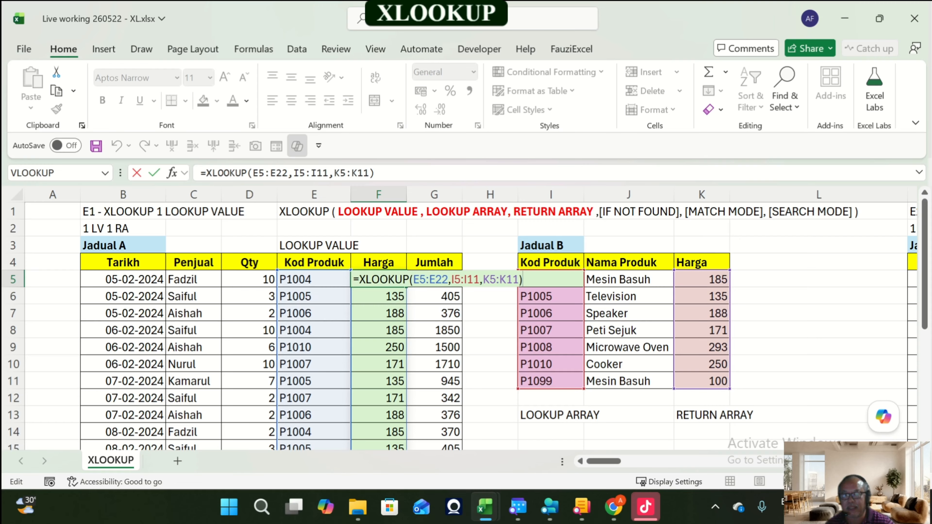
drag(584, 389, 586, 404)
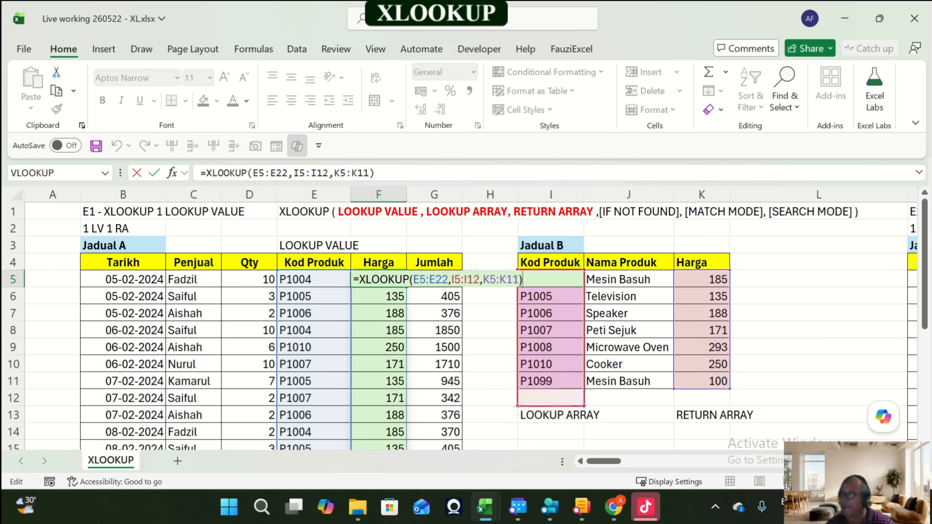
key(ctrl+Return)
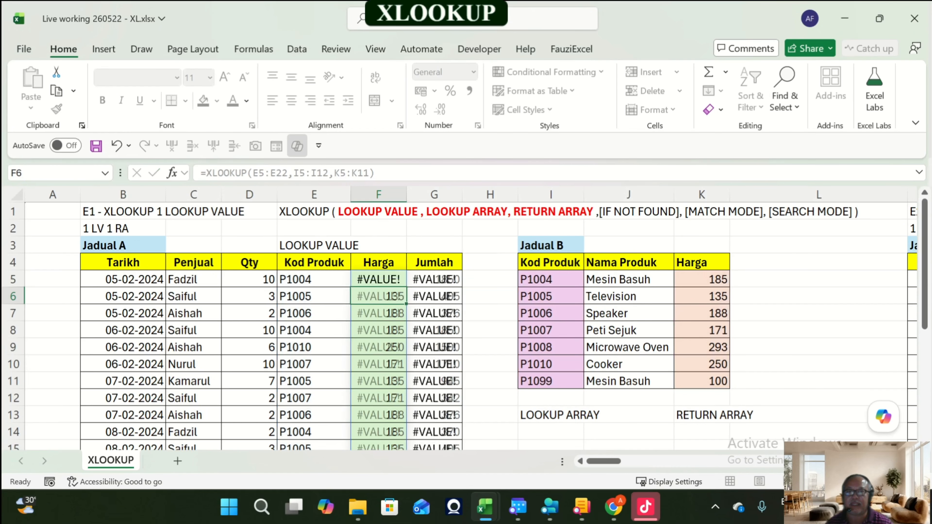
key(F2)
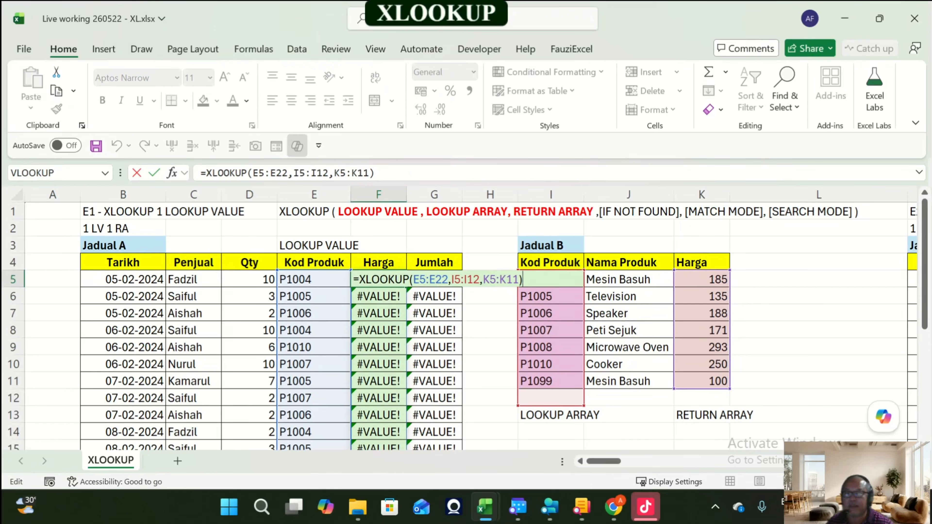
drag(584, 406, 584, 385)
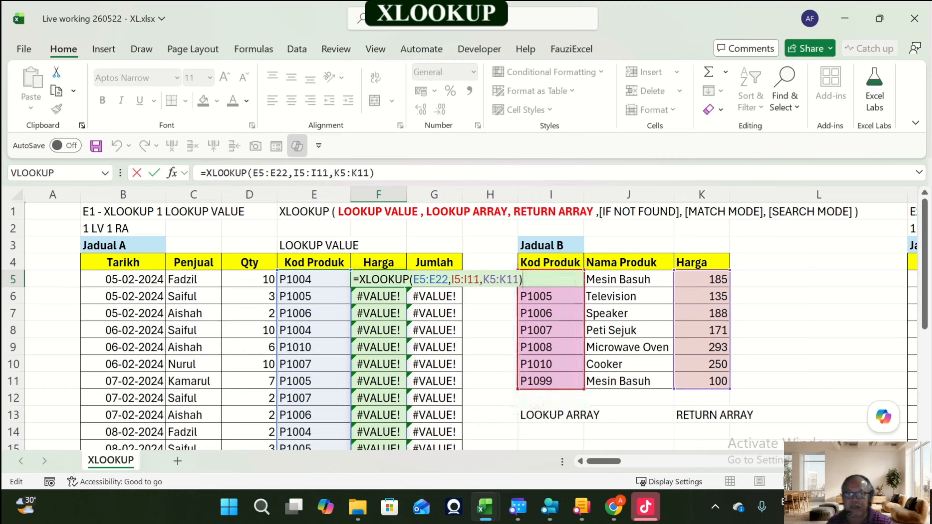
key(Return)
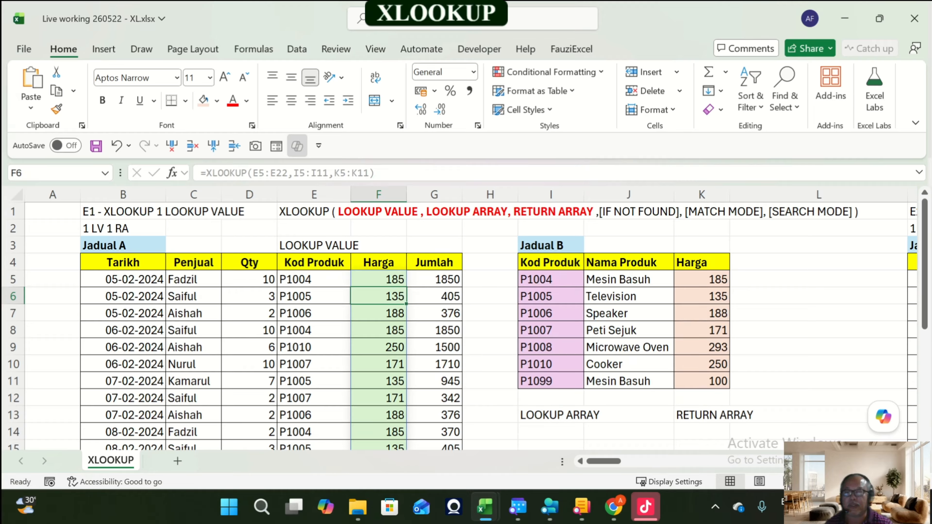
Step: Add a new blank worksheet and return to the XLOOKUP sheet
click(177, 461)
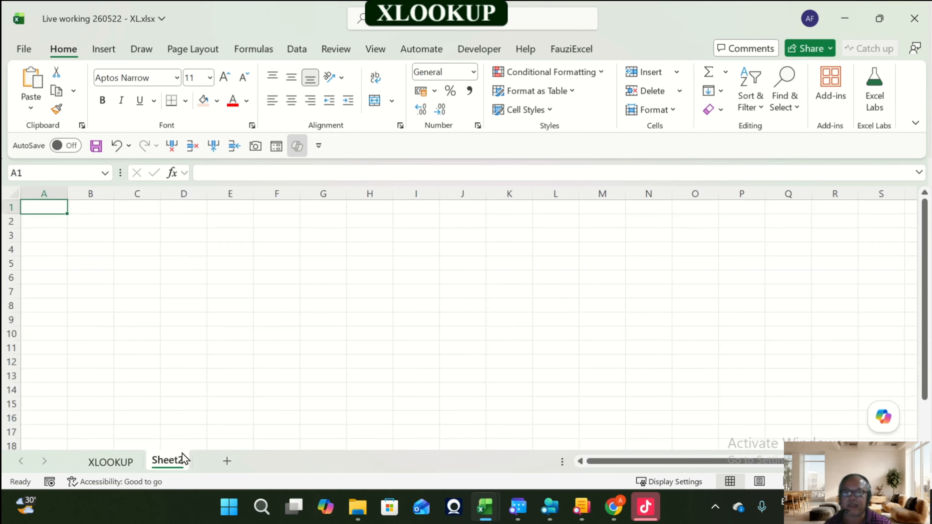
click(117, 463)
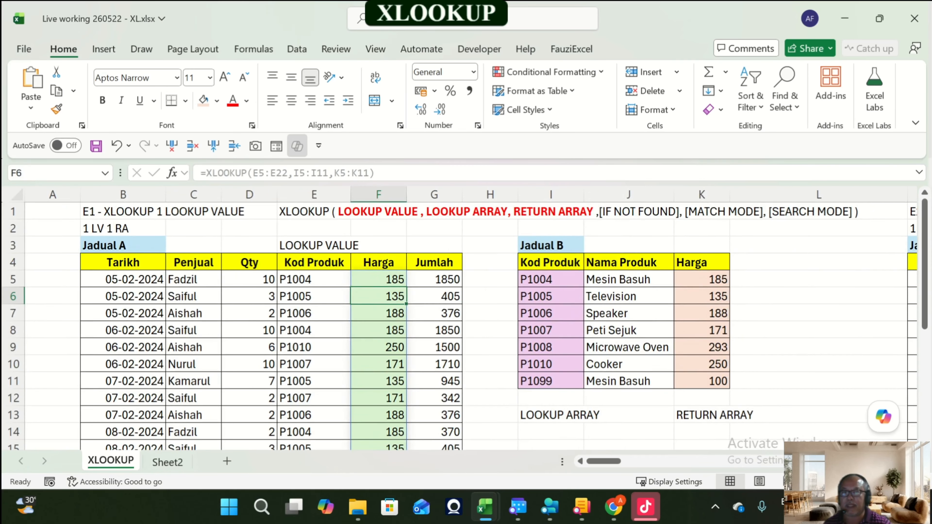
Step: Clear the XLOOKUP formulas from Jadual A's Harga column F5:F22
key(Up)
key(ctrl+shift+Down)
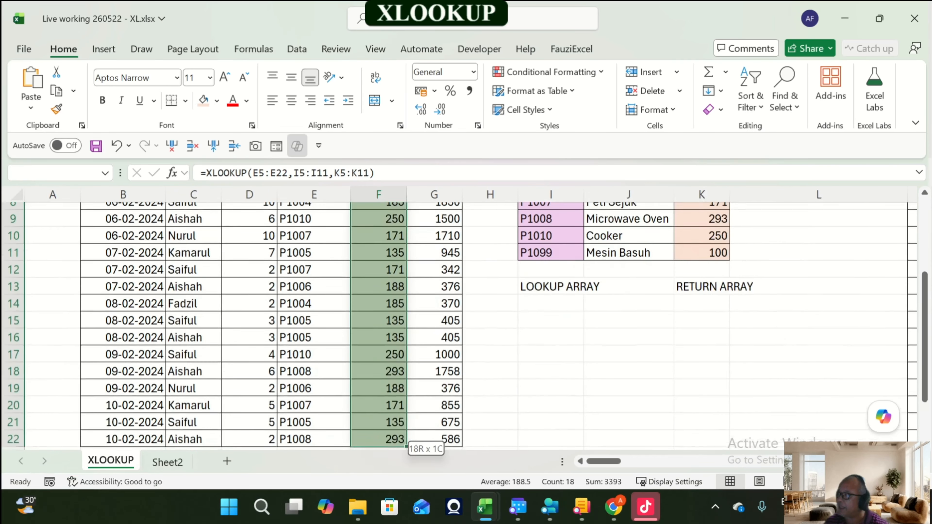
key(Delete)
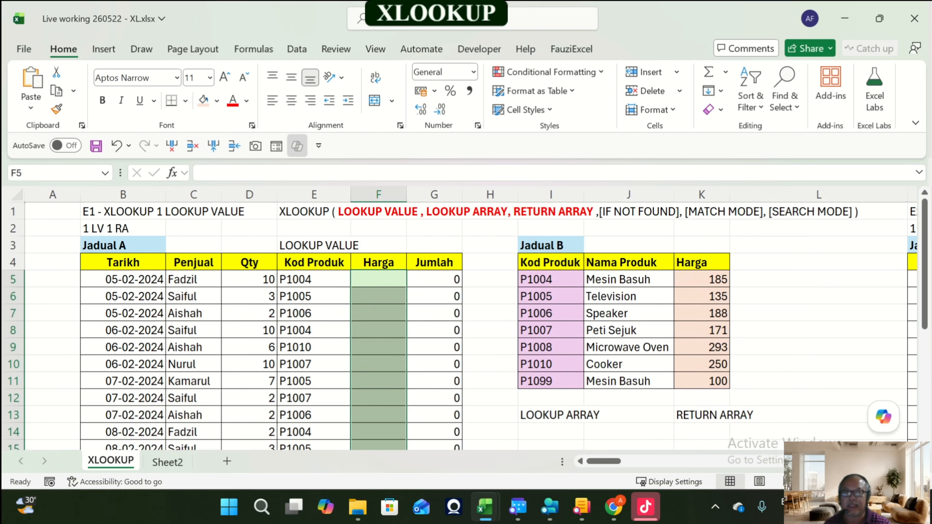
Step: Move the whole Jadual B block with its labels (I3:K13) to cell C3 on Sheet2
double_click(571, 261)
key(Escape)
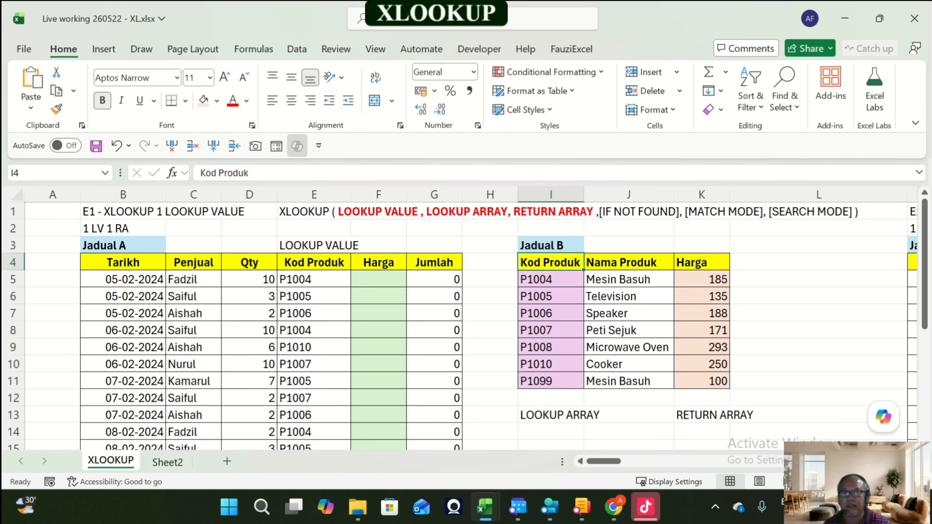
drag(562, 246, 720, 415)
key(ctrl+c)
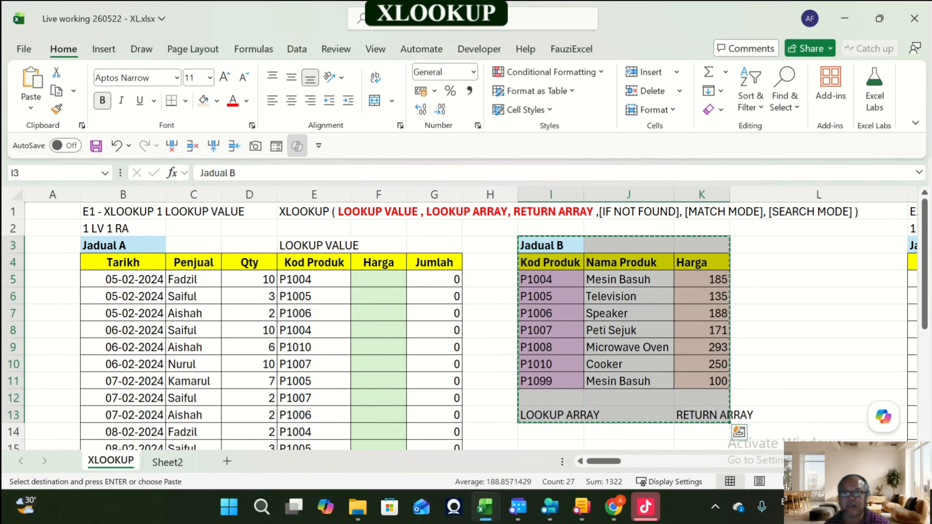
click(168, 463)
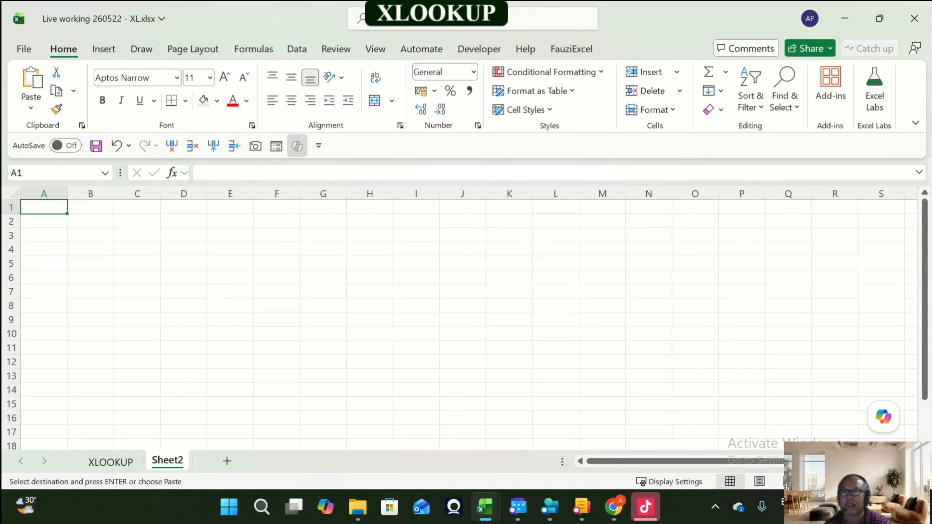
click(137, 235)
key(Return)
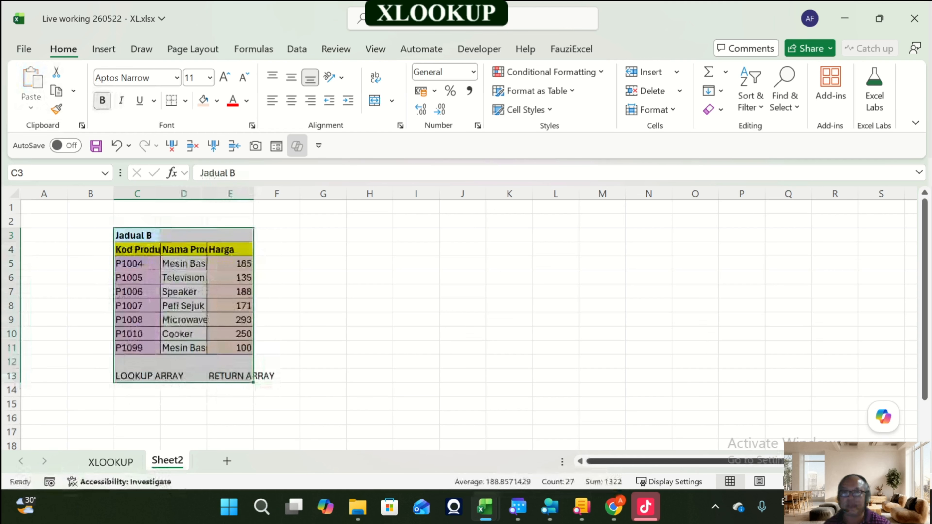
Step: Widen Sheet2's columns C, D and E to fit the moved Jadual B table
scroll(459, 318, up, 2)
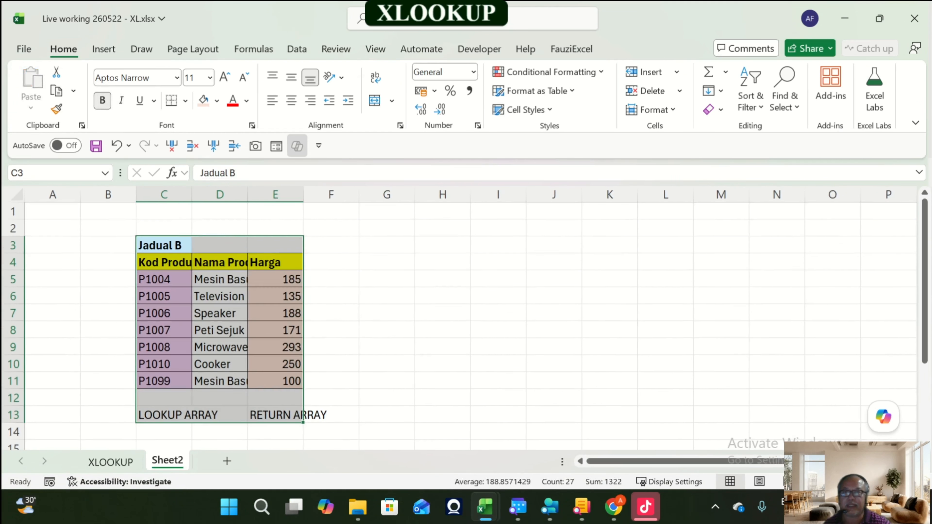
drag(210, 195, 221, 196)
drag(282, 195, 320, 195)
drag(381, 195, 415, 196)
Step: Start an XLOOKUP formula in Harga cell F5 with Kod Produk range E5:E22 as the lookup value
click(110, 462)
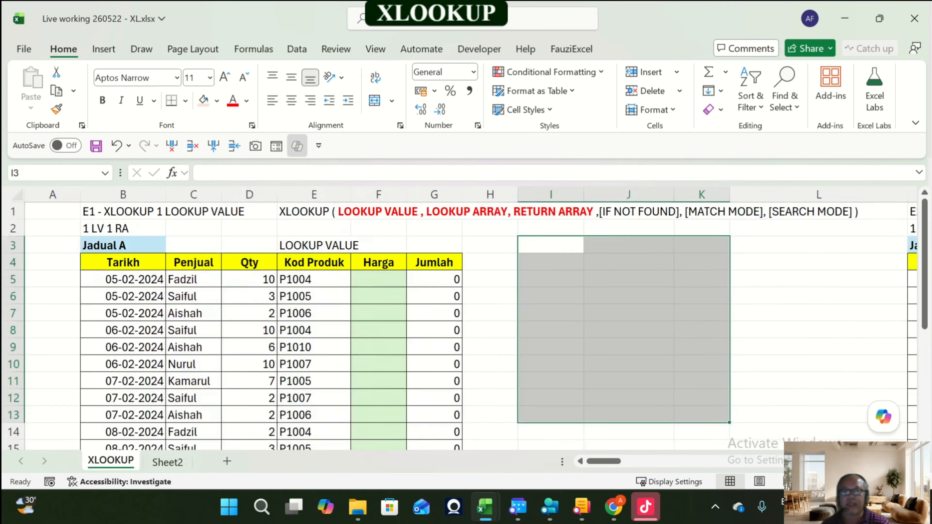
click(378, 279)
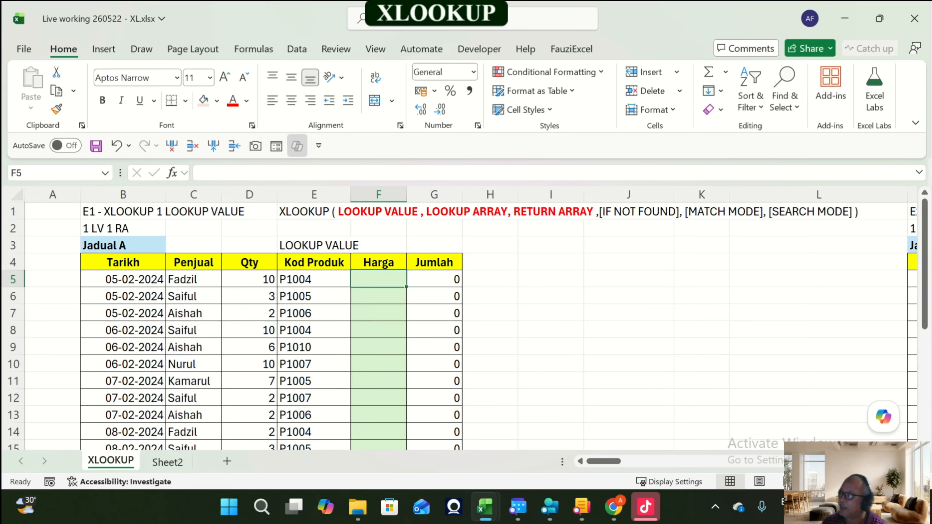
text(=xl)
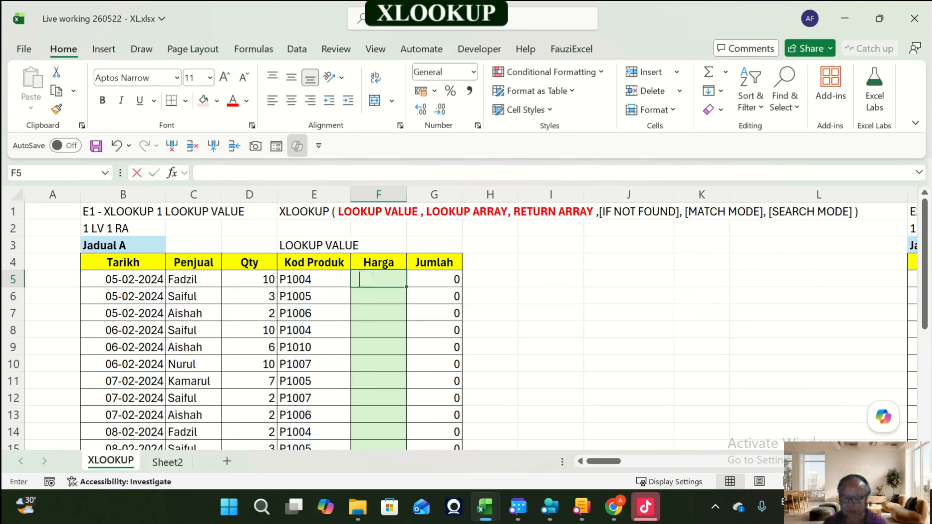
key(Tab)
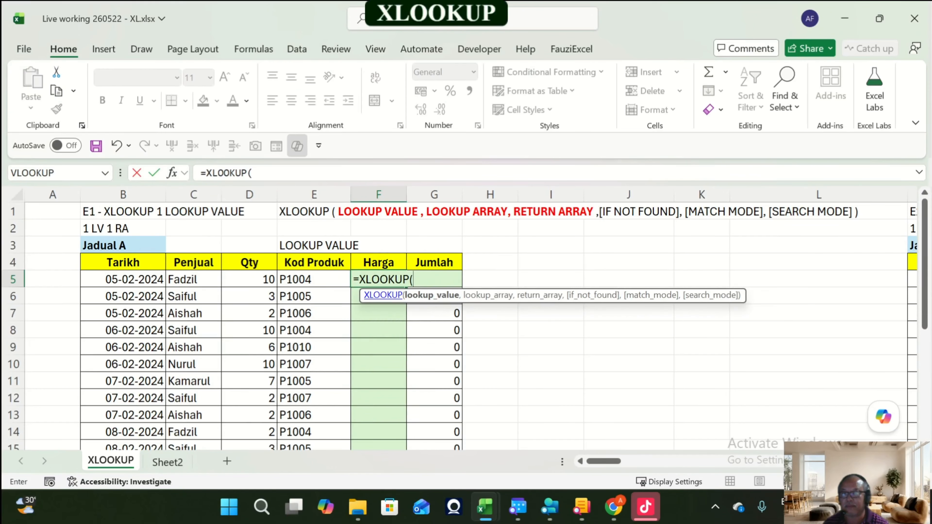
key(Left)
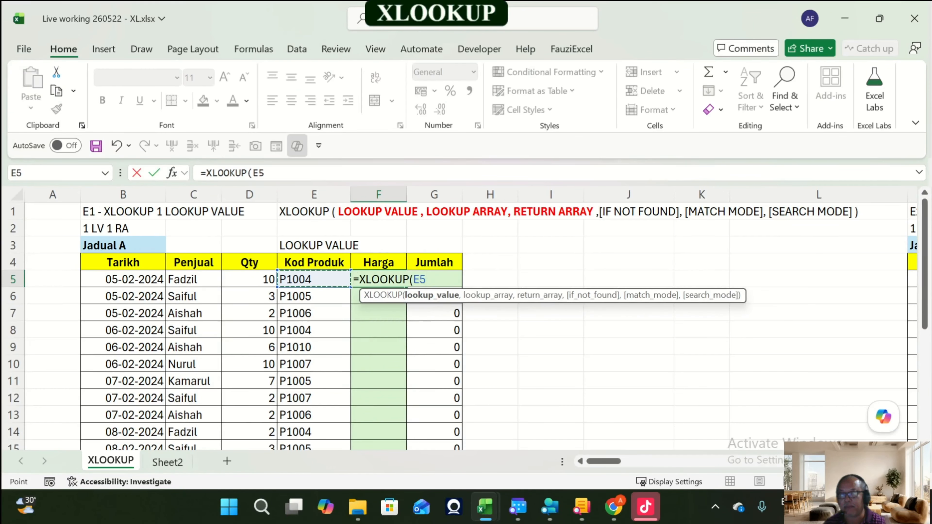
key(ctrl+shift+Down)
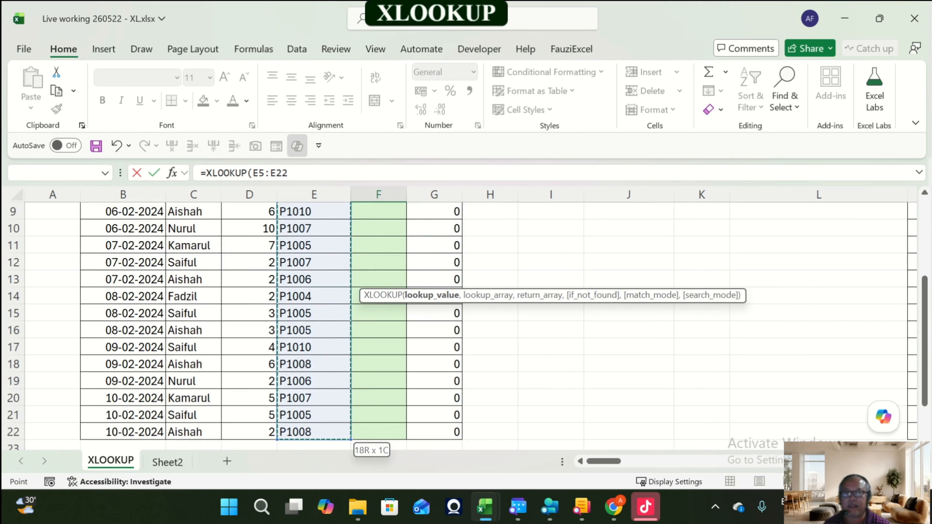
scroll(466, 323, up, 3)
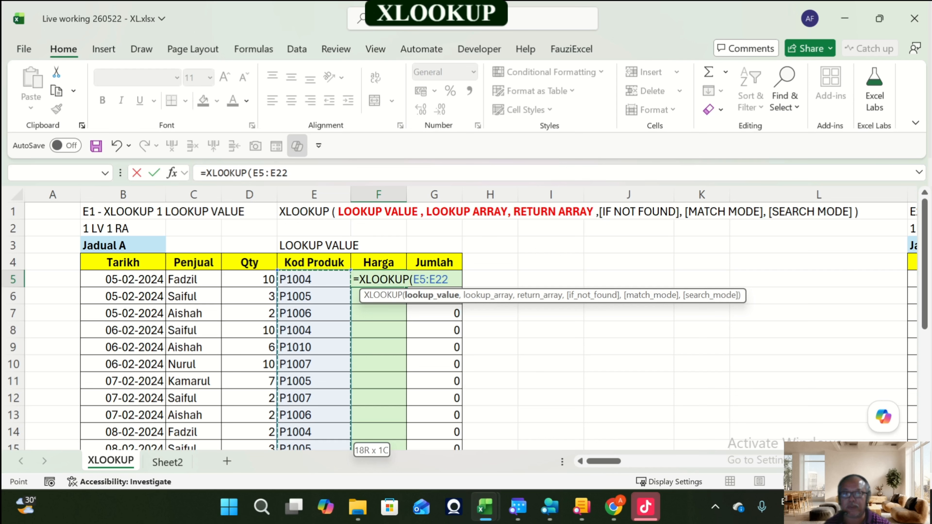
text(,)
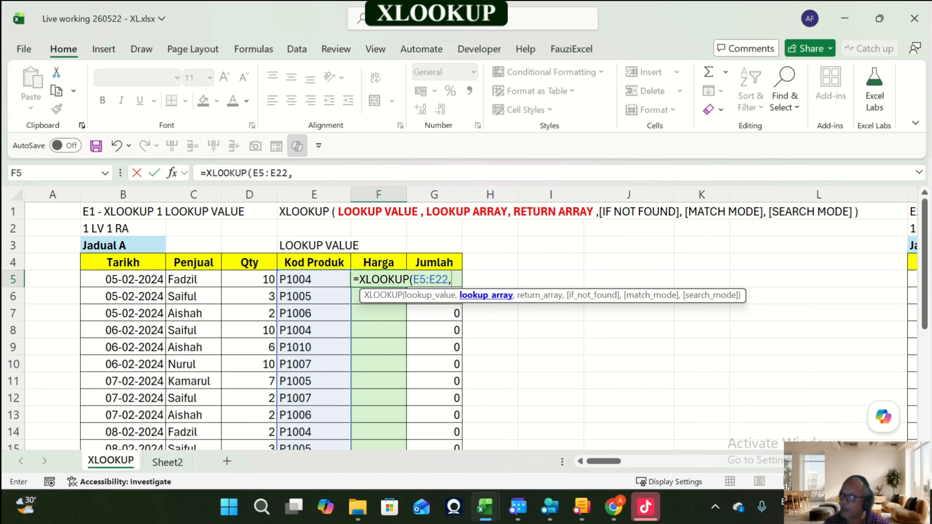
Step: Complete the formula with Sheet2!C5:C11 as lookup array and Sheet2!E5:E11 as return array
click(168, 468)
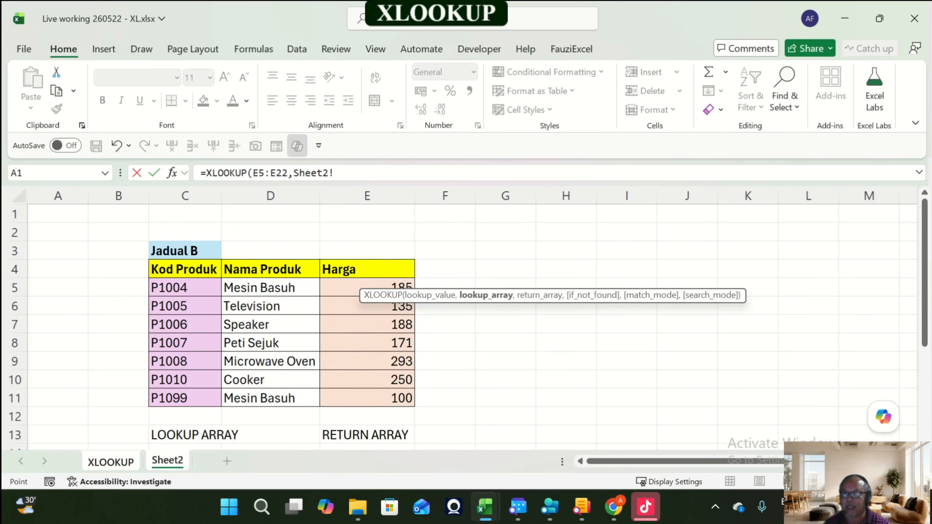
drag(184, 288, 184, 399)
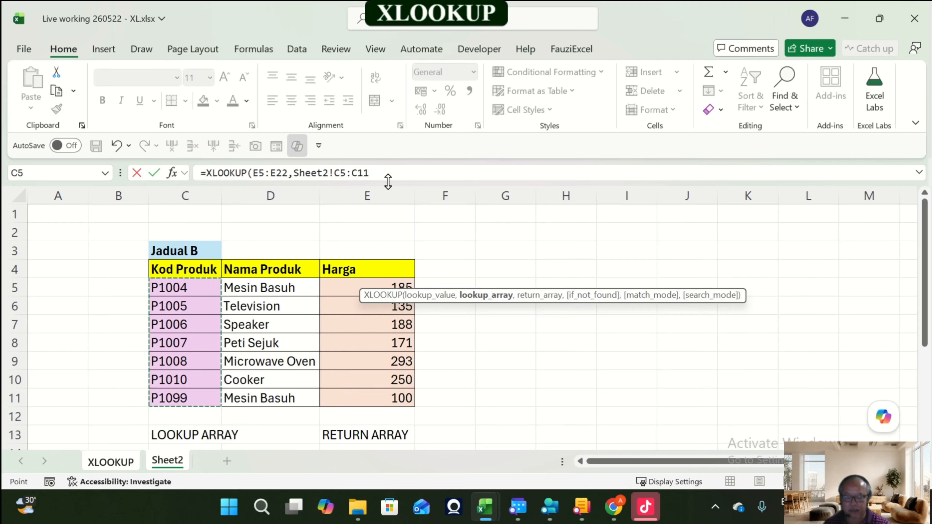
text(,)
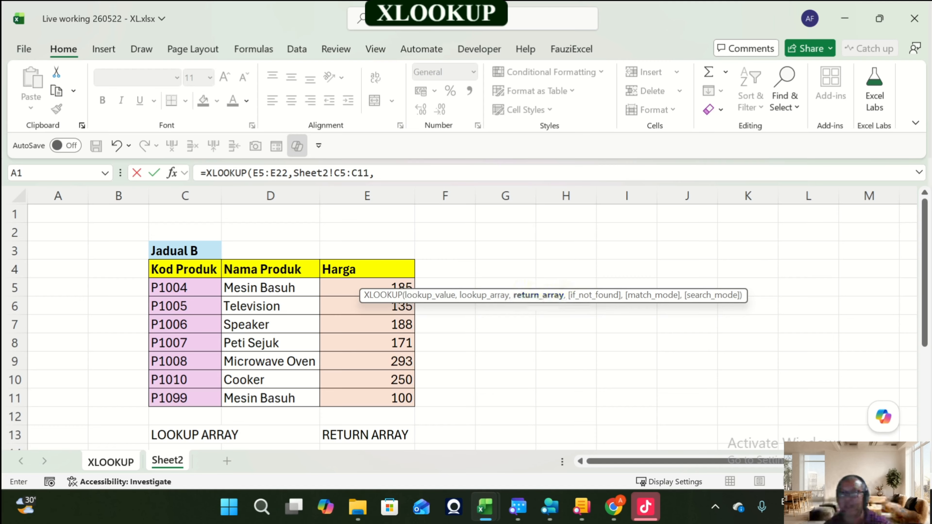
drag(404, 289, 407, 398)
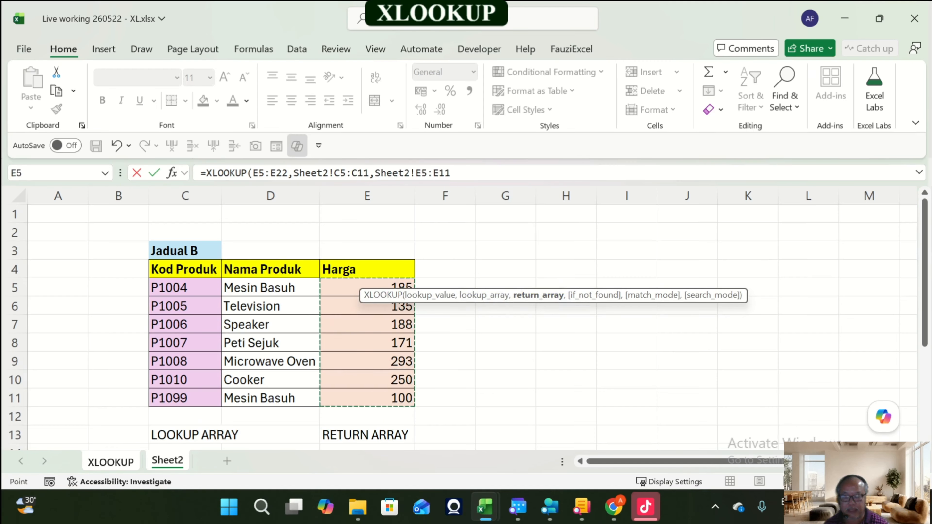
key(Return)
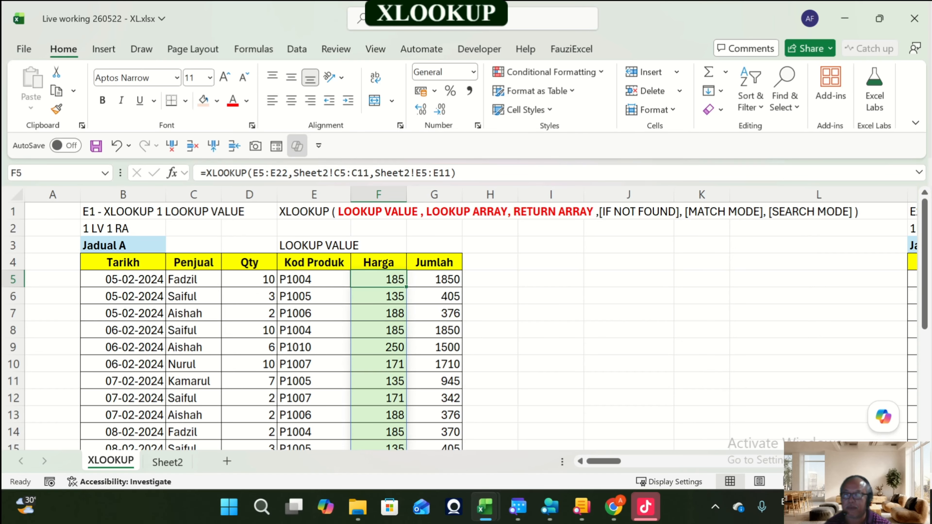
click(177, 462)
click(114, 463)
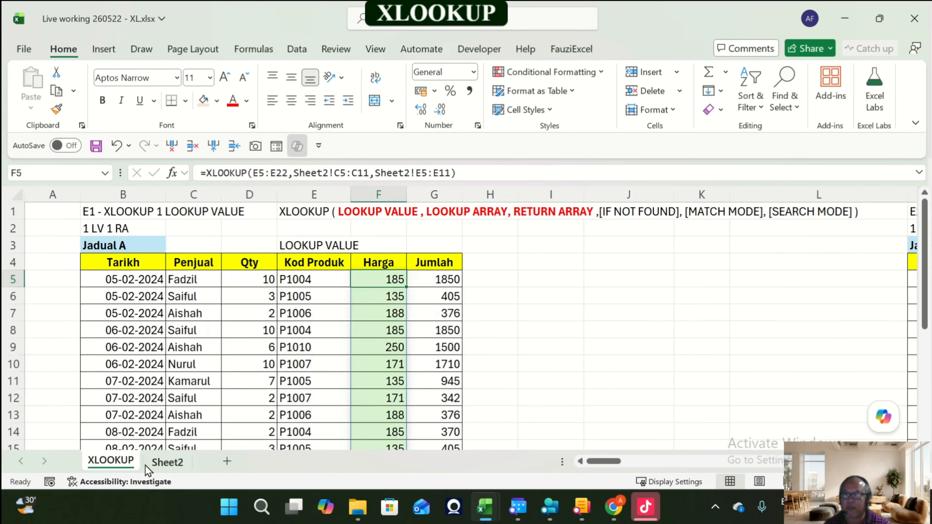
click(166, 463)
click(117, 463)
Step: Copy the Jadual B block C3:E13 from Sheet2 back to cell I3 on the XLOOKUP sheet
click(166, 464)
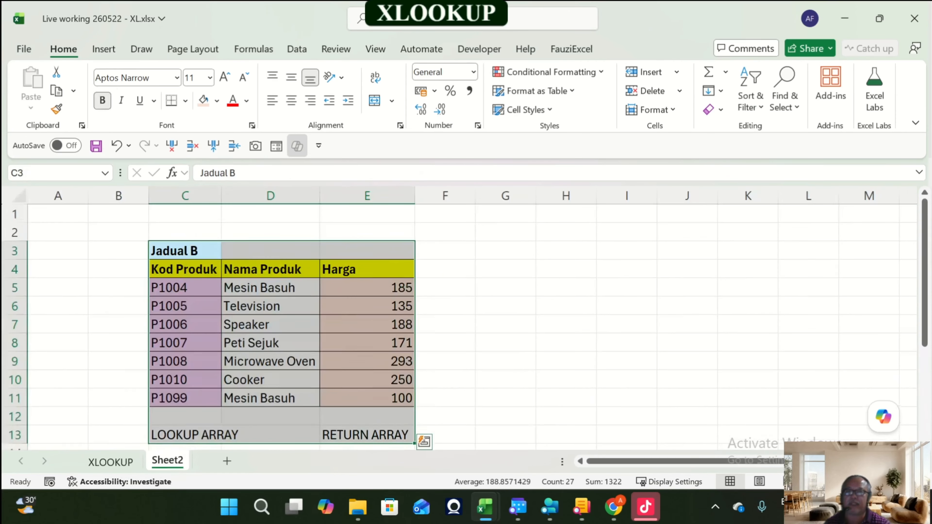
drag(185, 251, 365, 435)
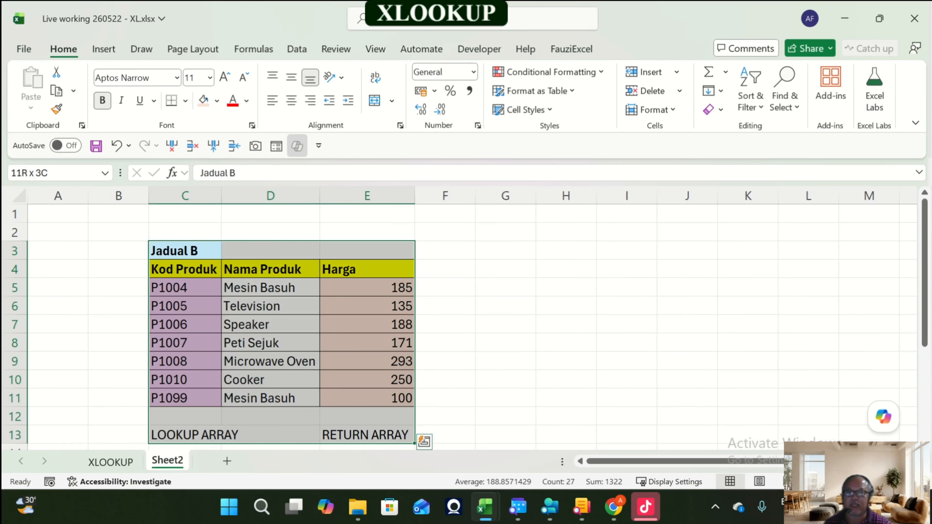
key(ctrl+c)
click(126, 460)
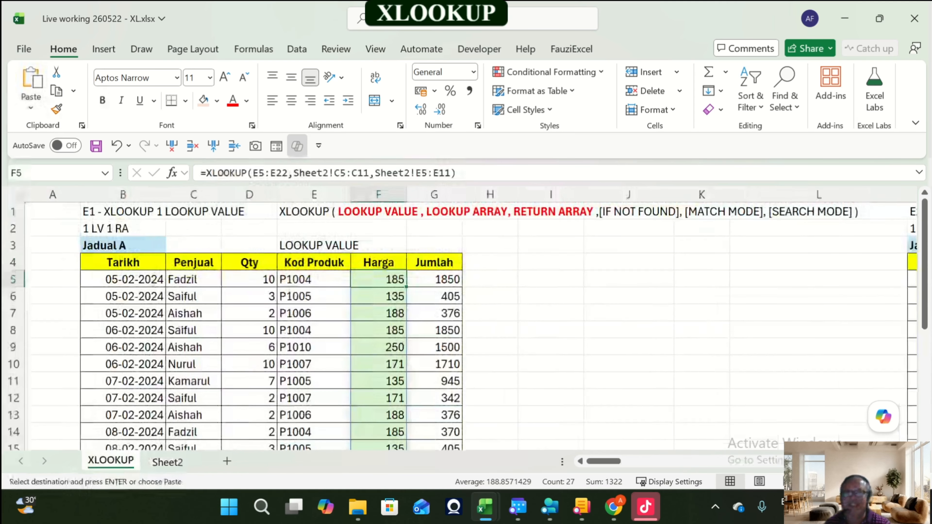
click(551, 245)
key(ctrl+v)
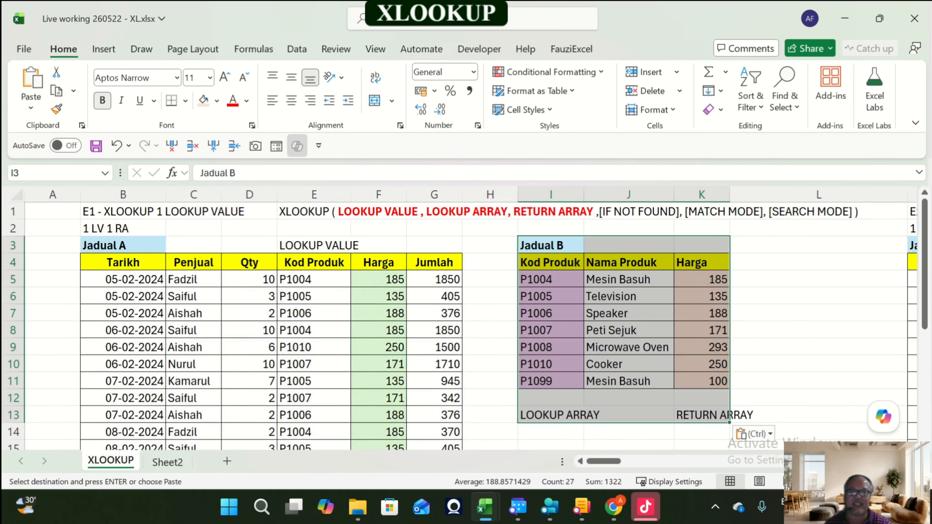
click(551, 279)
key(Escape)
Step: Clear the Harga formulas from F5:F22 in Jadual A
click(379, 279)
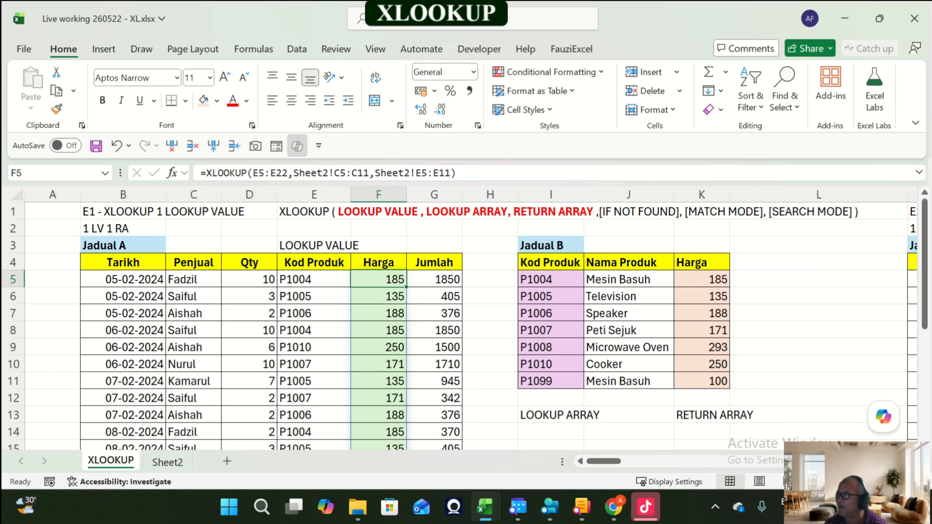
key(ctrl+shift+Down)
key(Delete)
key(ctrl+Up)
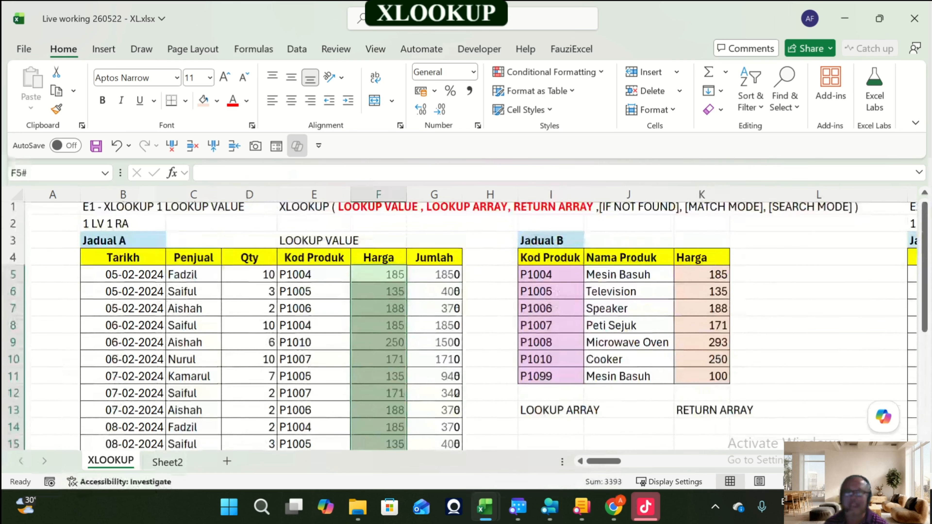
Step: Enter =XLOOKUP(E5:E22,I5:I11,K5:K11) in F5 to fill Jadual A's Harga column from Jadual B
key(Down)
text(=xlo)
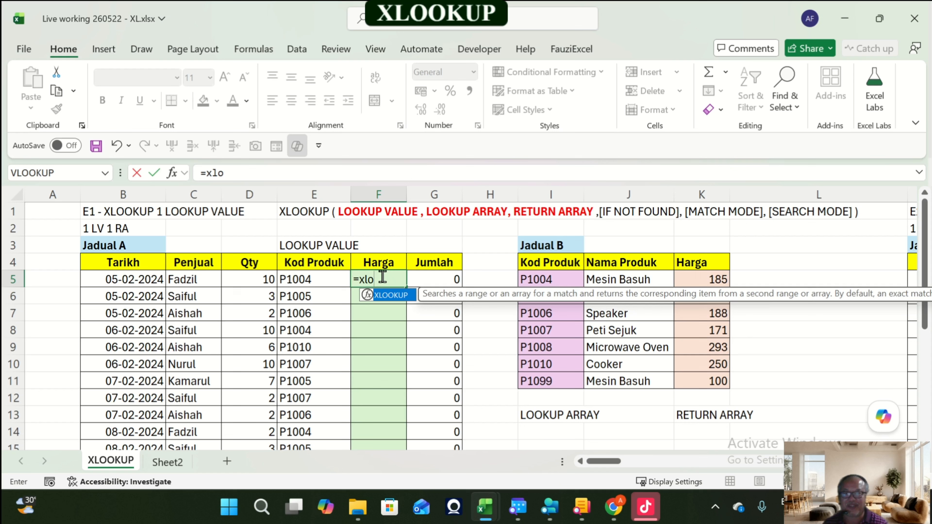
key(Tab)
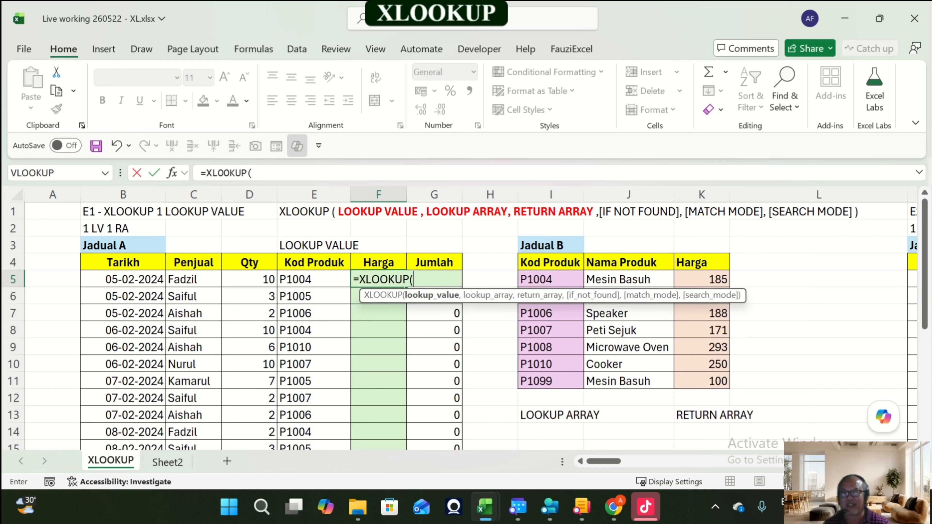
key(Left)
key(End)
key(shift+Down)
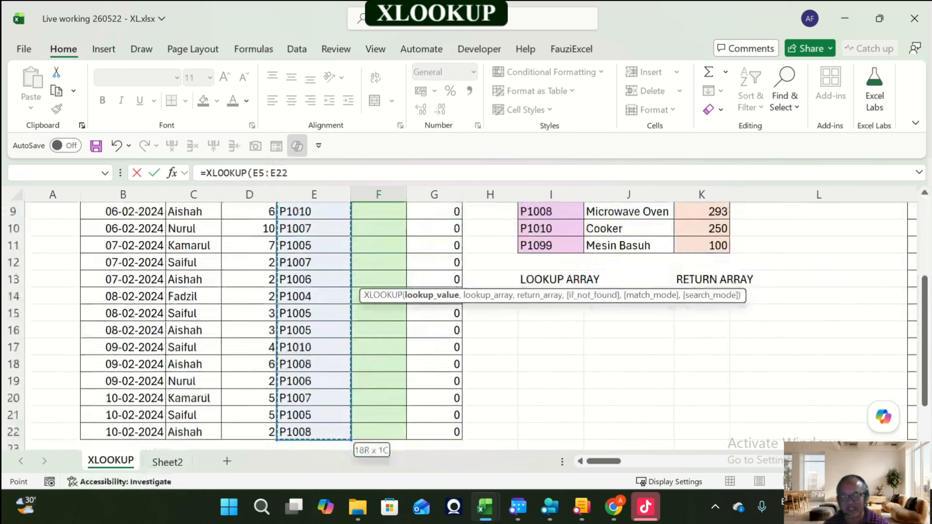
scroll(466, 324, up, 3)
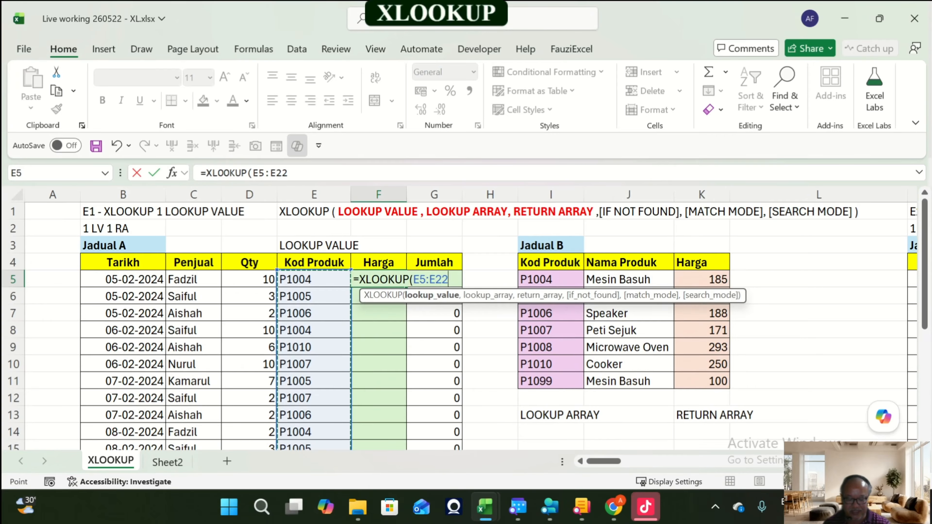
text(,)
drag(543, 279, 551, 382)
text(,)
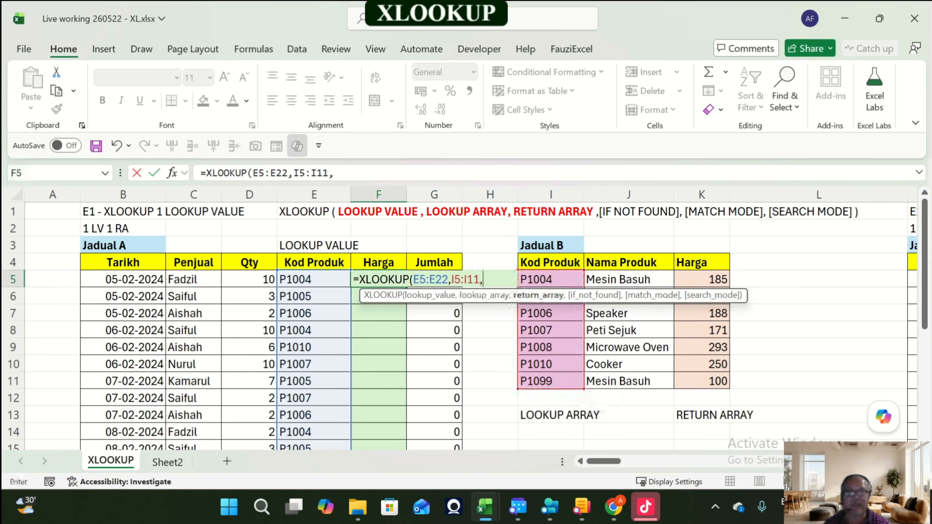
drag(701, 280, 716, 382)
text())
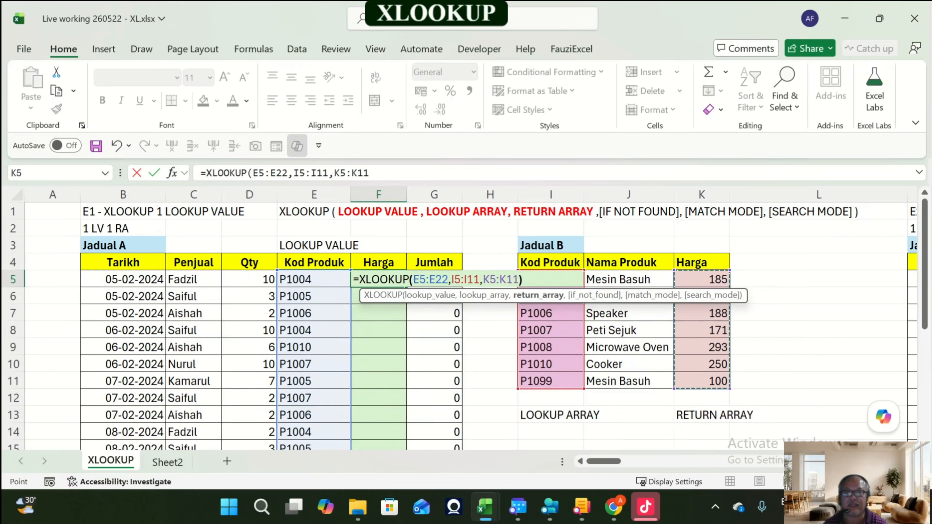
key(Return)
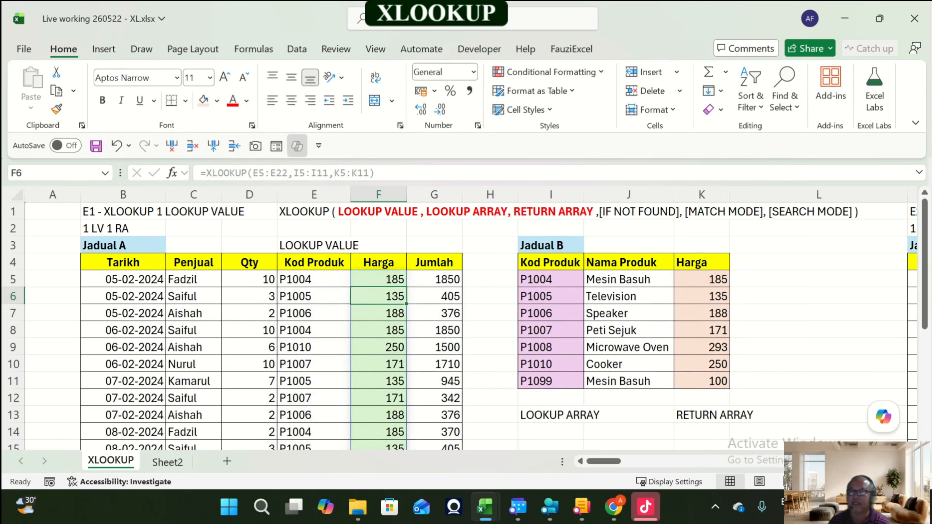
Step: Browse along row 1 to examine the XLOOKUP syntax header and the next exercise E2
key(Up)
key(Up)
key(Up)
key(Up)
key(Up)
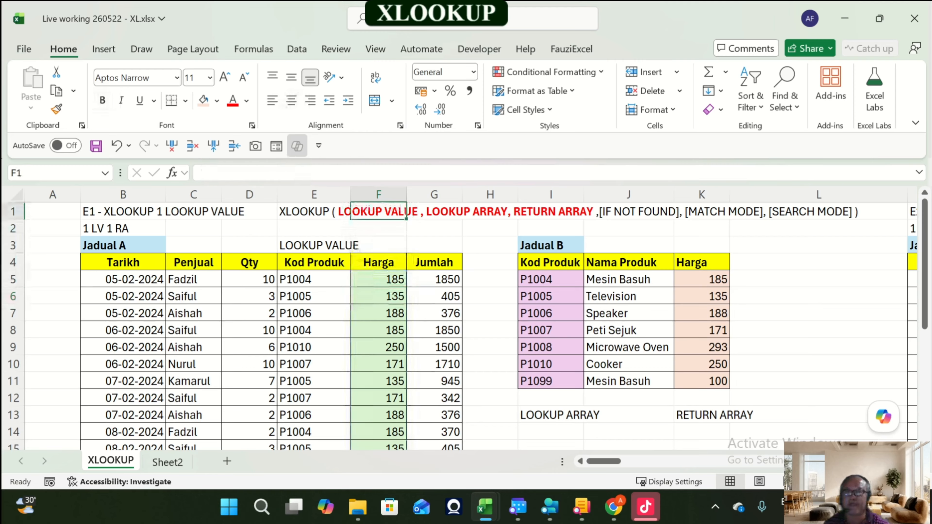
key(Right)
key(Right)
key(Right)
key(Right)
key(Right)
key(Right)
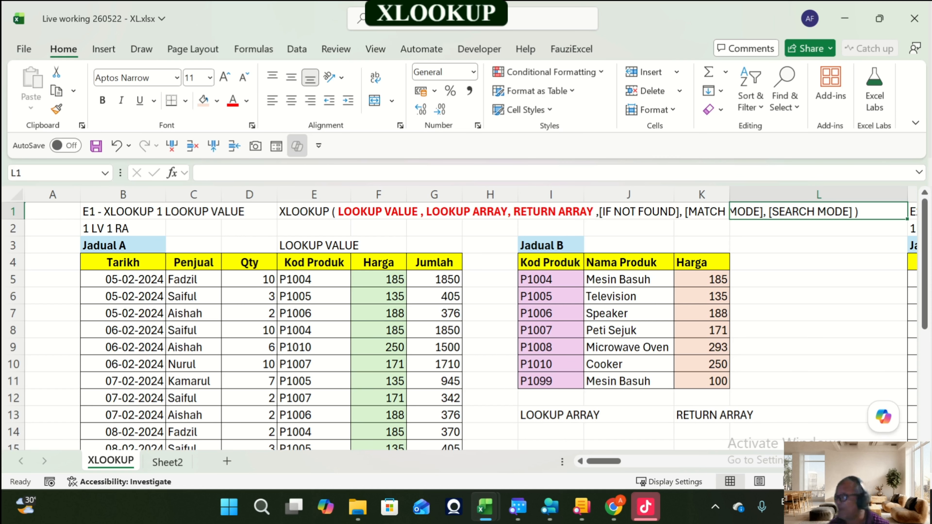
key(Right)
key(Right)
key(Right)
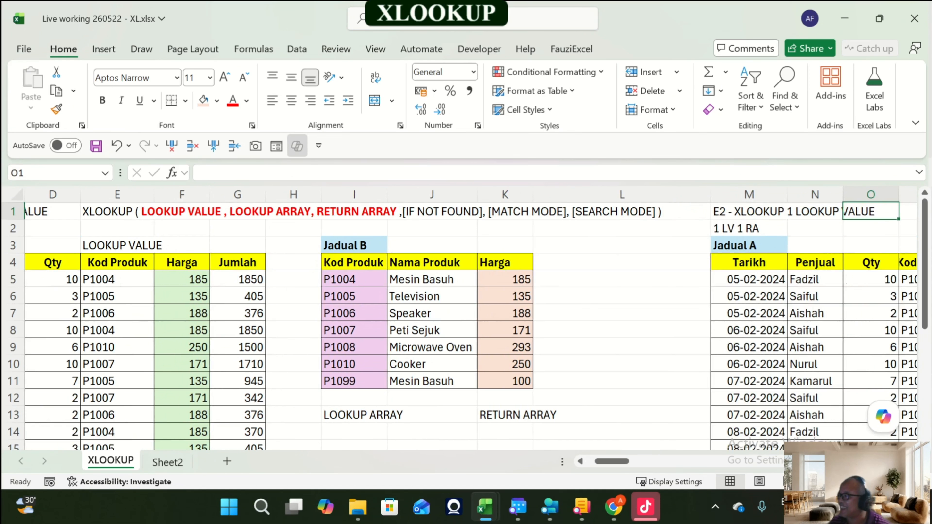
key(Left)
key(Left)
key(Left)
key(Left)
key(Left)
key(Left)
key(Left)
key(Left)
key(Left)
key(Left)
key(Left)
key(Left)
key(Left)
key(Left)
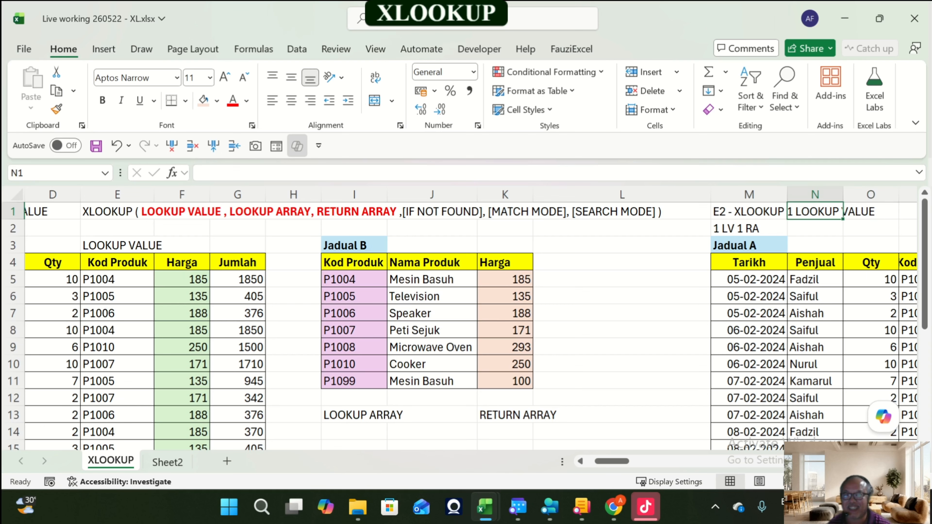
key(Right)
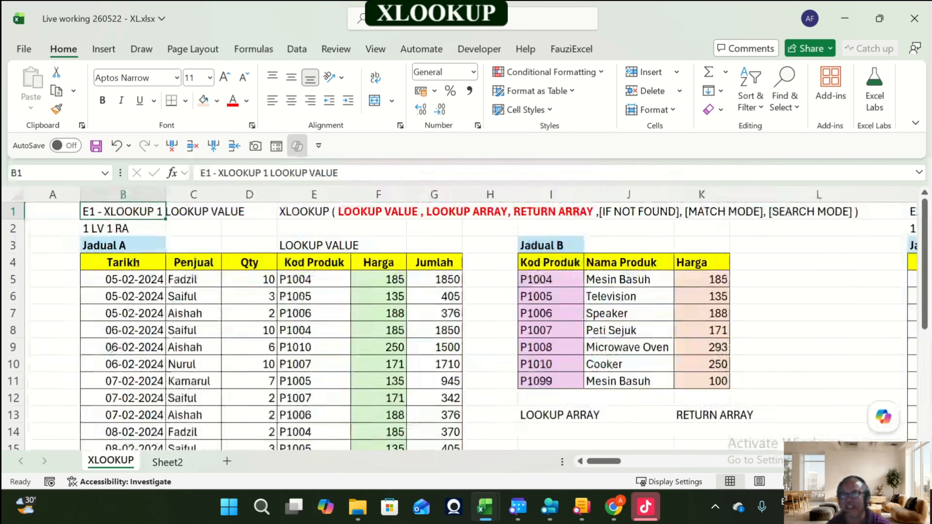
key(Right)
key(Right)
key(Right)
key(Right)
key(Right)
key(Right)
key(Right)
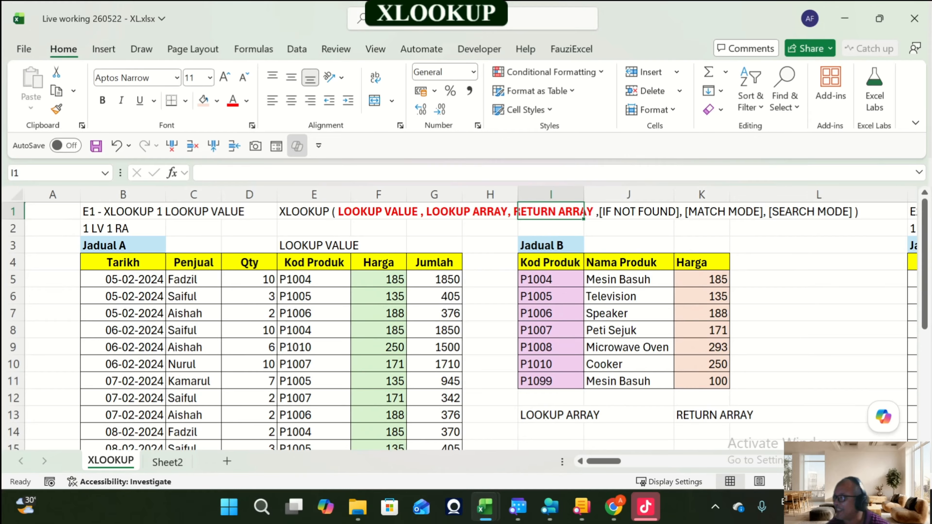
key(Right)
key(Right)
key(Right)
key(Right)
key(Right)
key(Right)
key(Right)
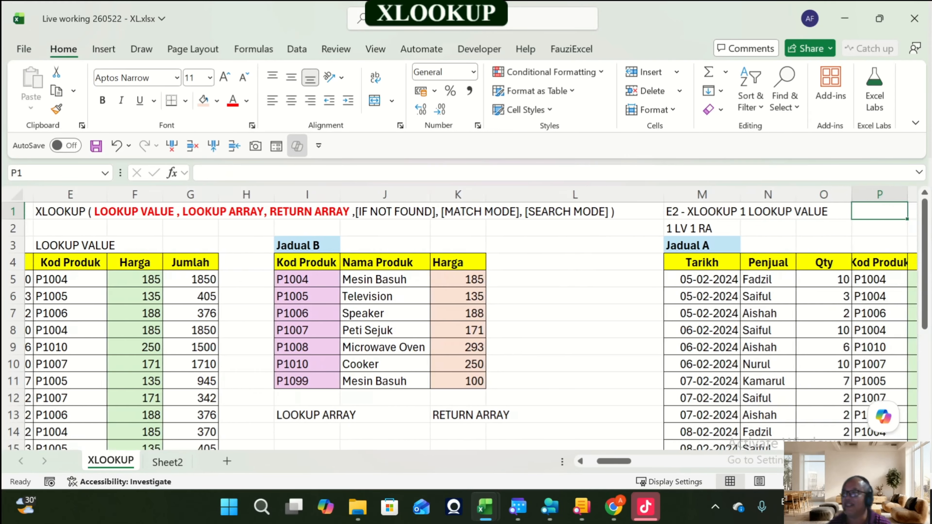
key(Left)
key(Left)
key(Left)
key(Left)
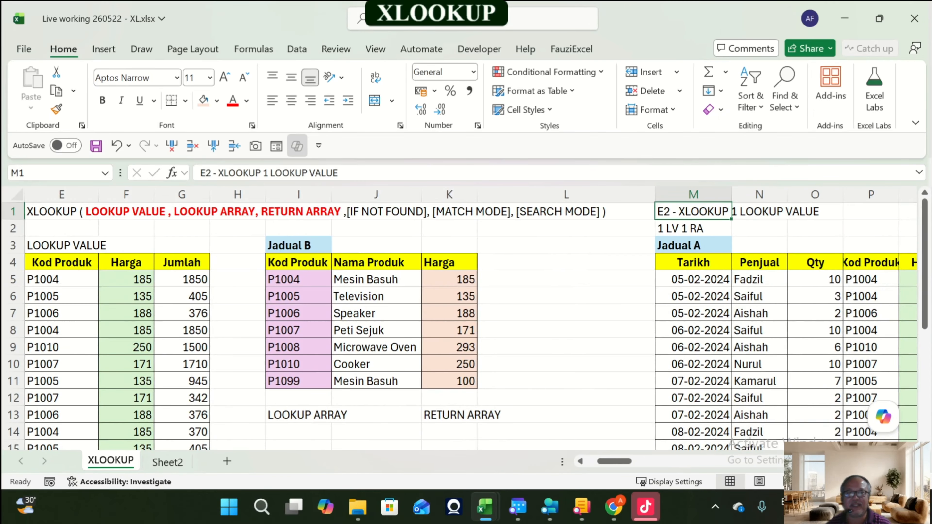
Step: Browse along row 1 to exercise E3 and widen column W between E2's Jadual B and E3
key(Right)
key(Right)
key(Right)
key(Right)
key(Right)
key(Right)
key(Right)
key(Right)
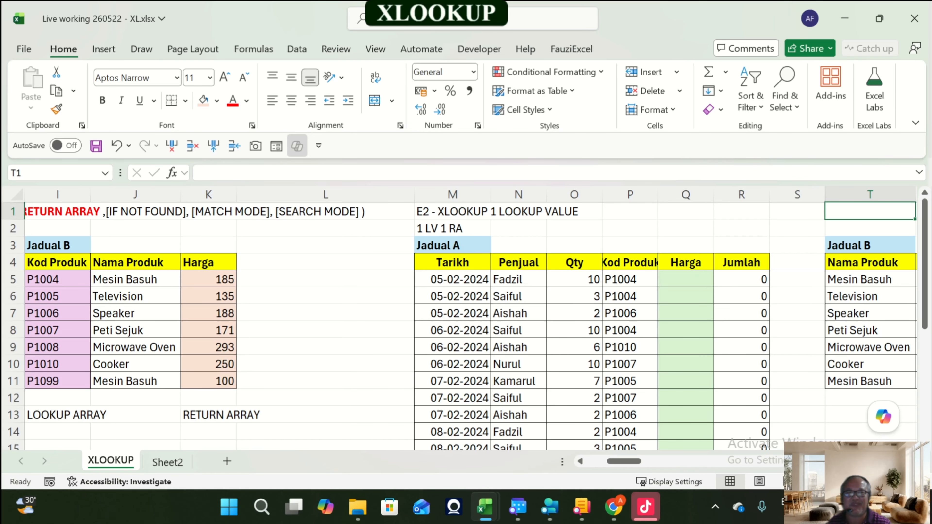
key(ctrl+Right)
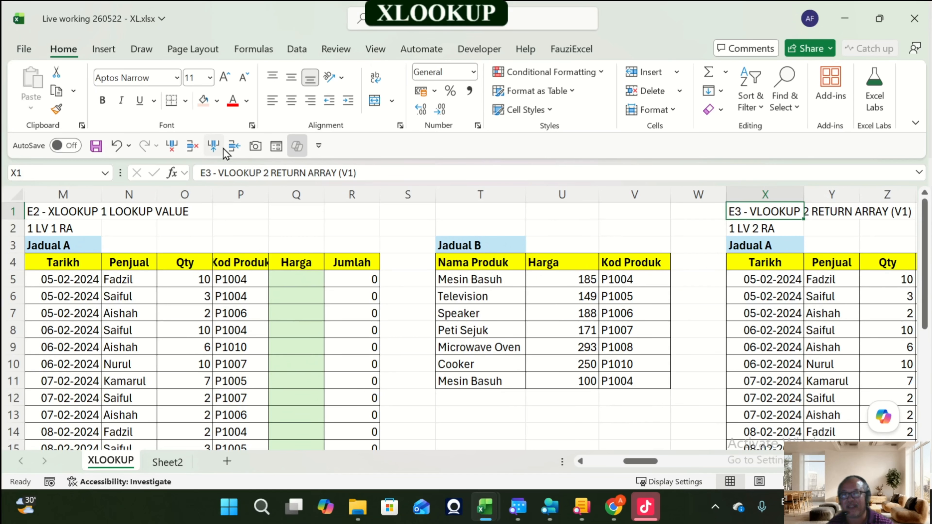
drag(727, 195, 810, 195)
Step: Copy the XLOOKUP syntax header from E1 to cell P1 above exercise E2
key(ctrl+Home)
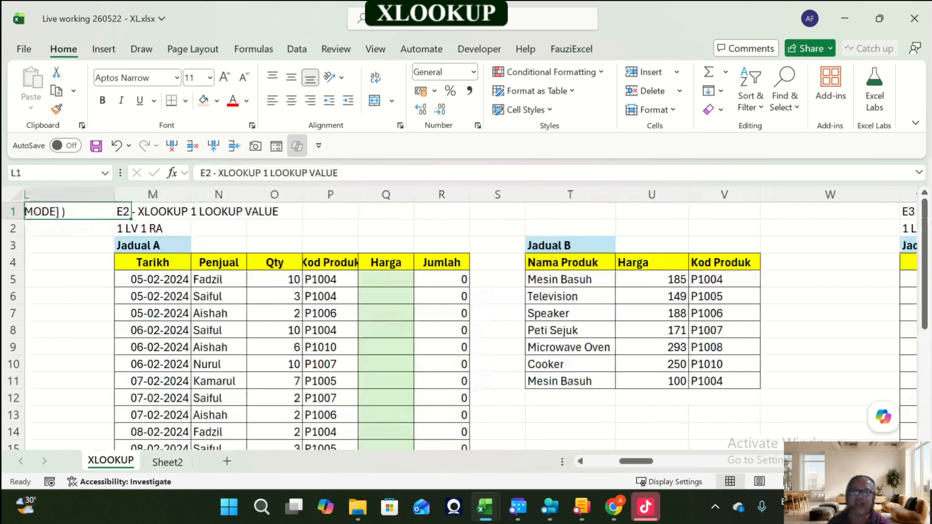
key(Right)
key(Right)
key(Right)
key(Right)
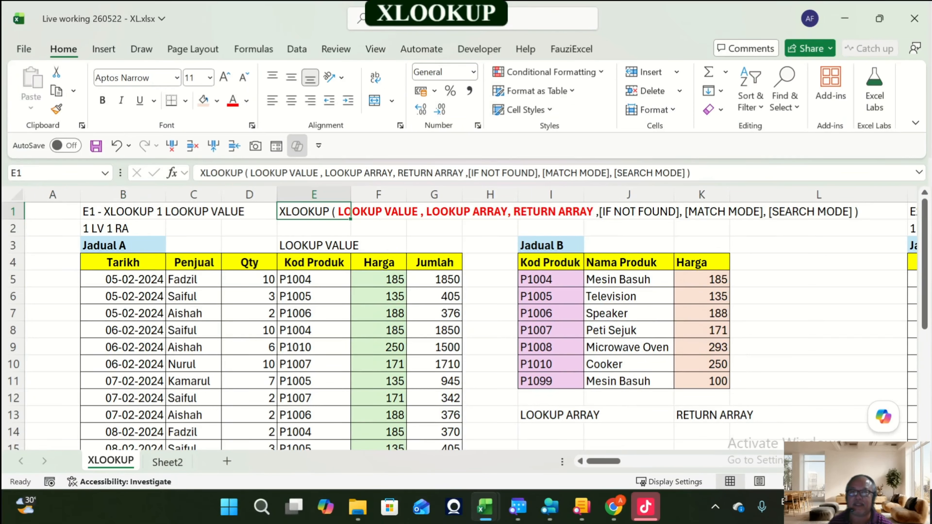
key(ctrl+c)
key(ctrl+Right)
Step: Label cell P3 as LOOKUP VALUE above the Kod Produk column and widen column P
key(Right)
key(Right)
key(Right)
key(Right)
key(Right)
key(Right)
key(Right)
key(Left)
key(Left)
key(Left)
key(Left)
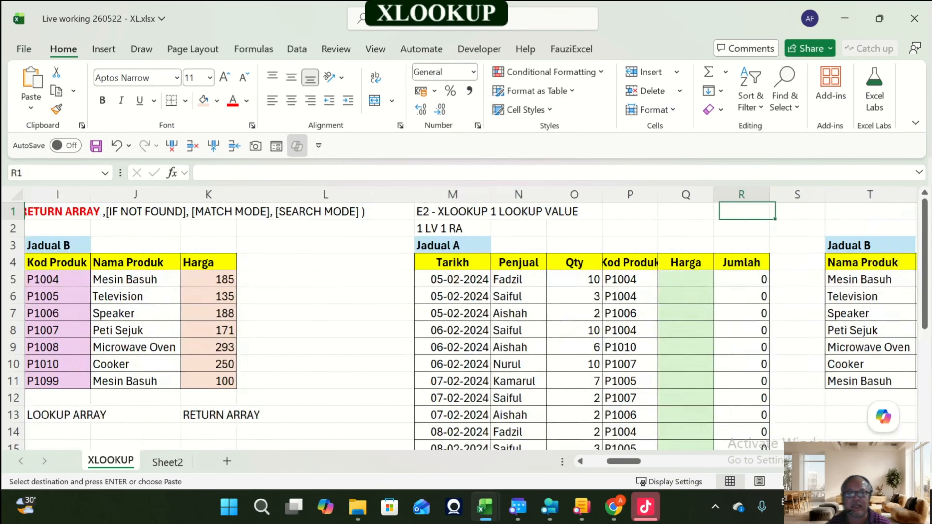
key(Return)
key(Right)
key(Right)
key(Right)
key(Right)
key(Right)
key(Right)
key(Right)
key(Right)
key(Right)
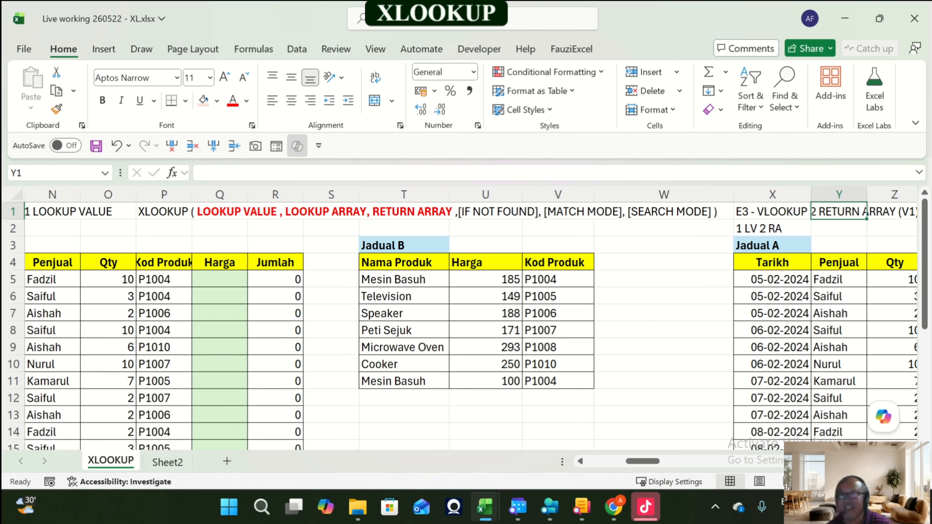
mouse_move(646, 461)
mouse_down()
mouse_move(616, 449)
mouse_move(657, 449)
mouse_move(648, 448)
mouse_up()
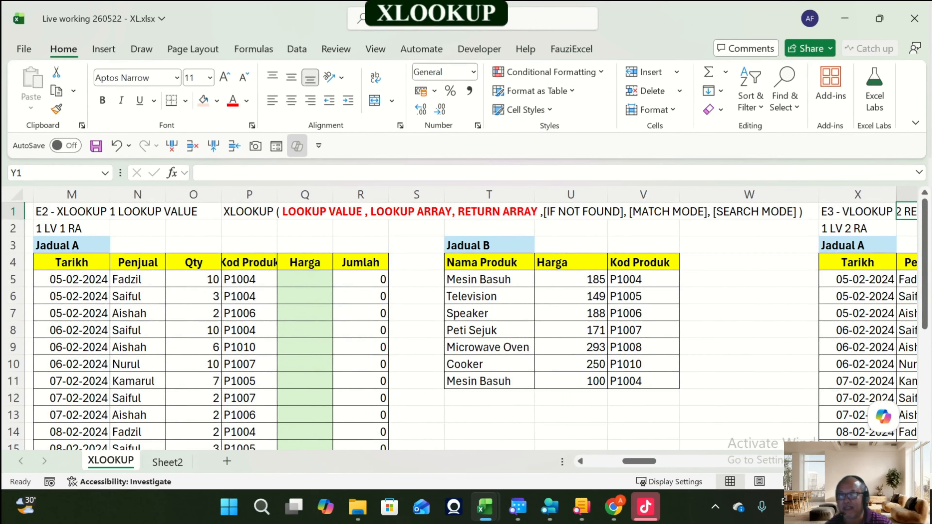
click(257, 245)
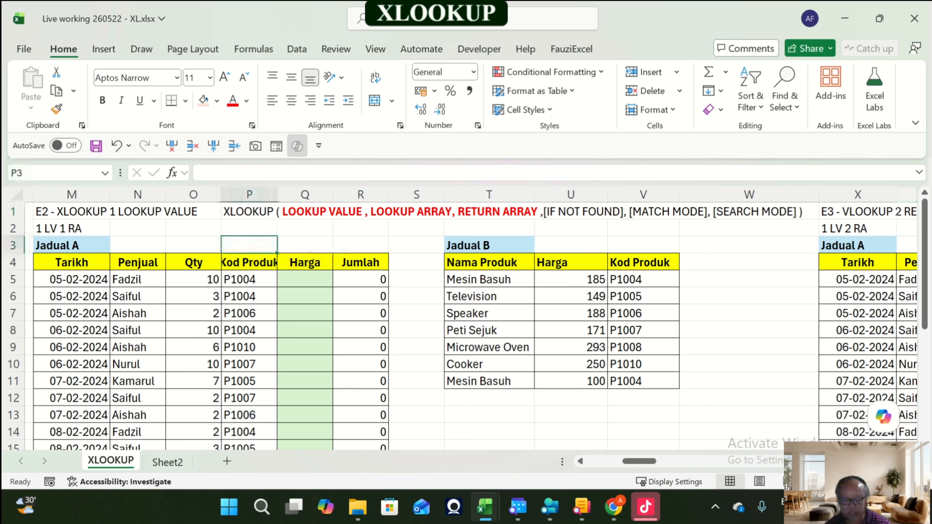
text(LOOKUP VALUE)
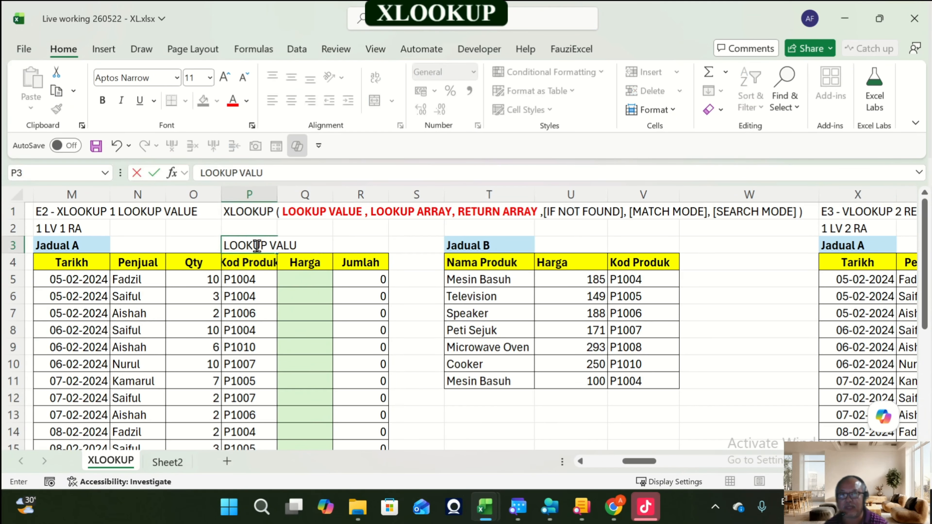
key(Return)
drag(277, 195, 295, 195)
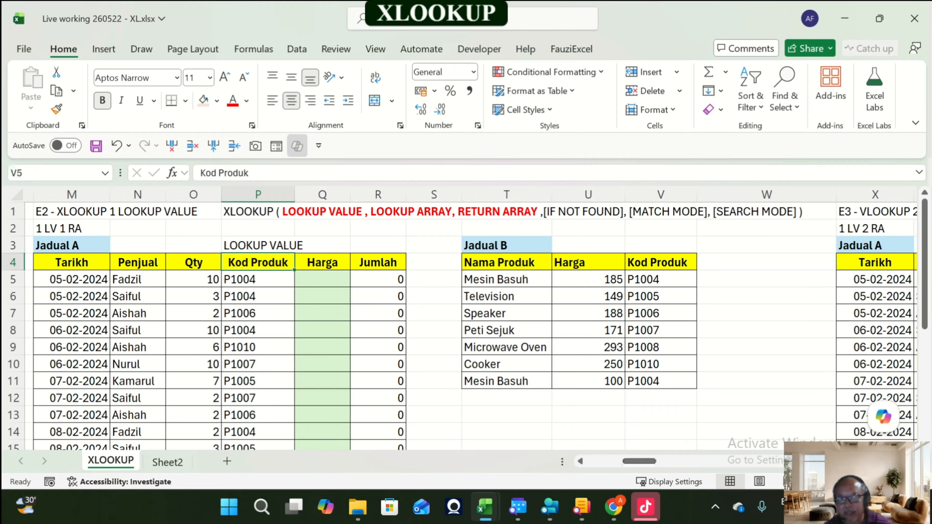
Step: Shade Jadual B's Kod Produk cells V5:V11 light pink
drag(657, 279, 657, 381)
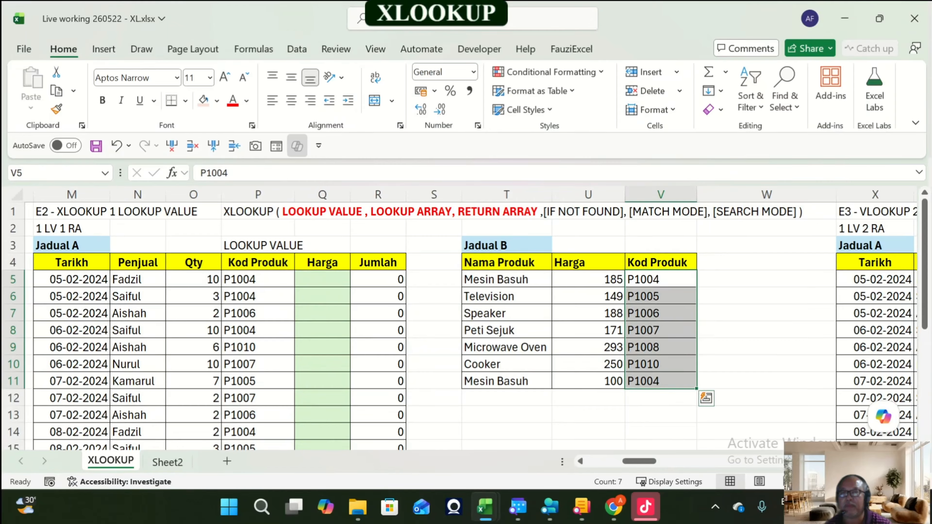
click(217, 100)
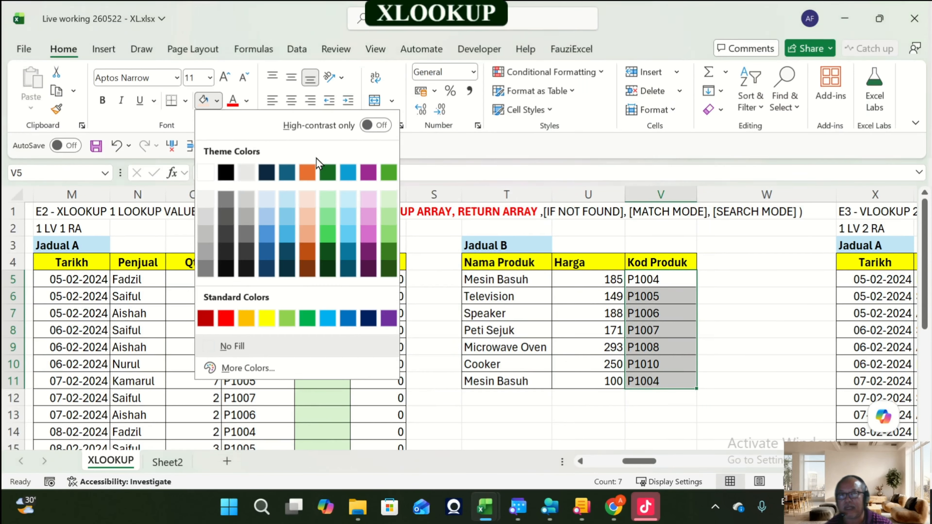
click(368, 200)
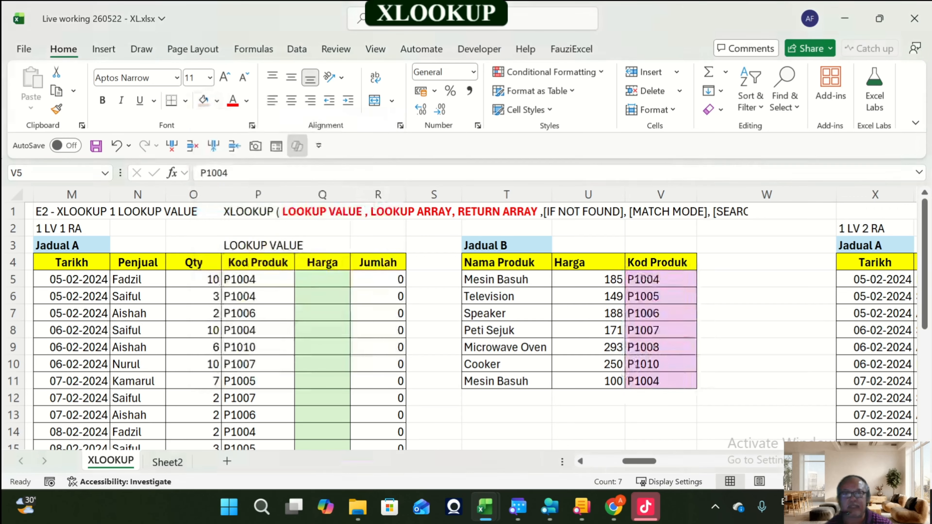
Step: Label cell V14 as LOOKUP ARRAY under Jadual B's Kod Produk column
click(660, 432)
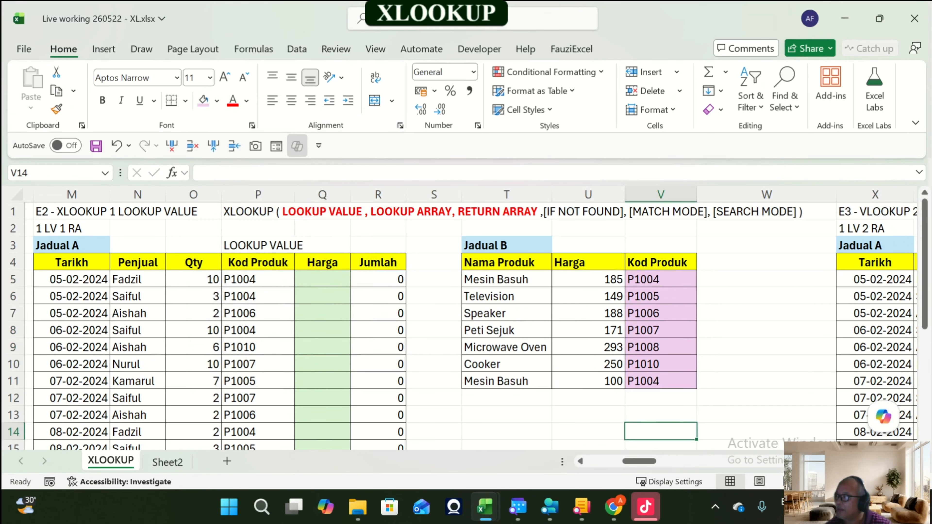
text(LOOK)
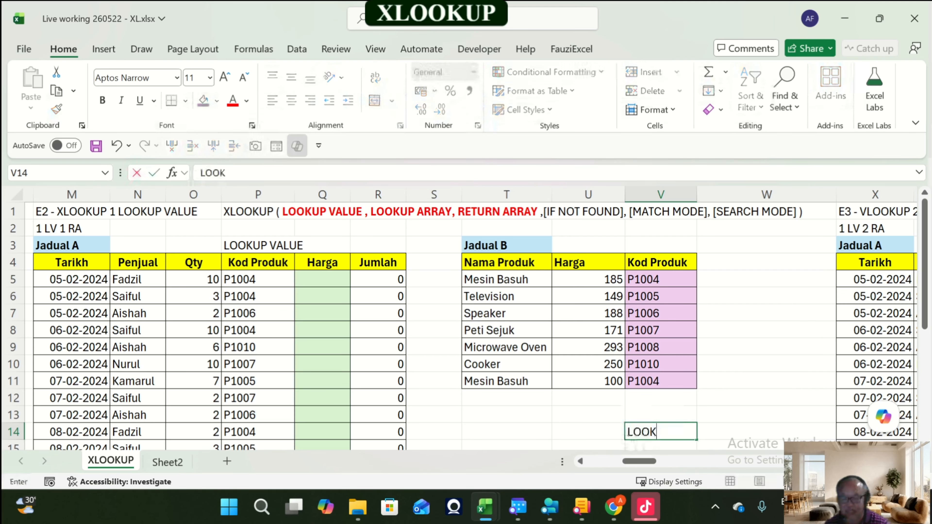
text(UP ARRAY)
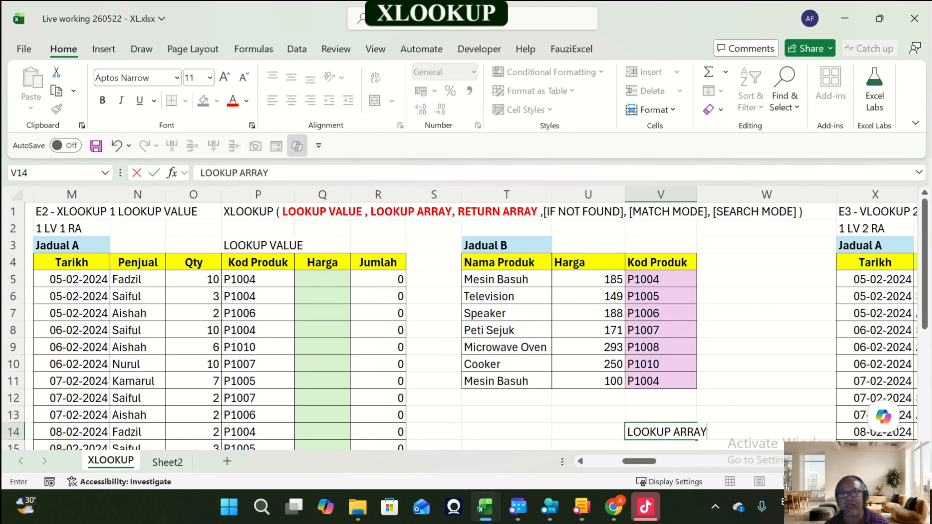
key(Return)
click(661, 415)
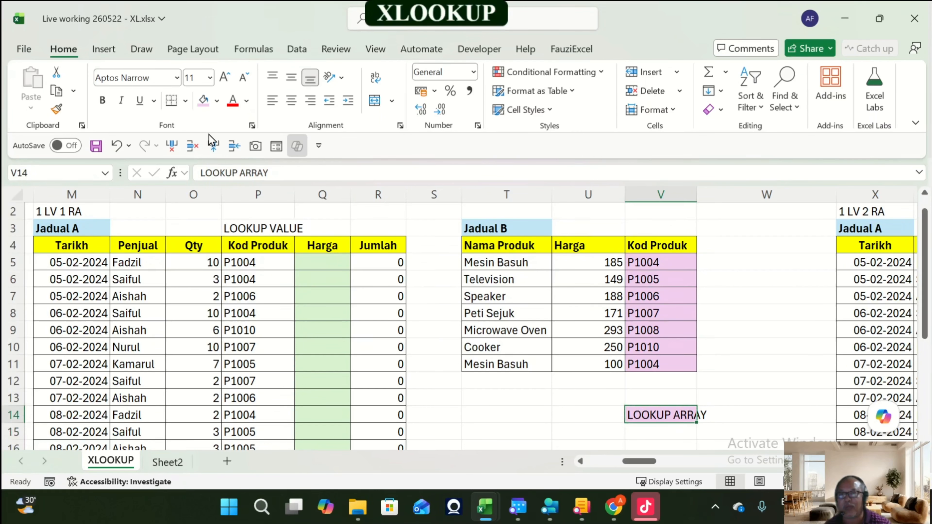
click(217, 100)
click(270, 345)
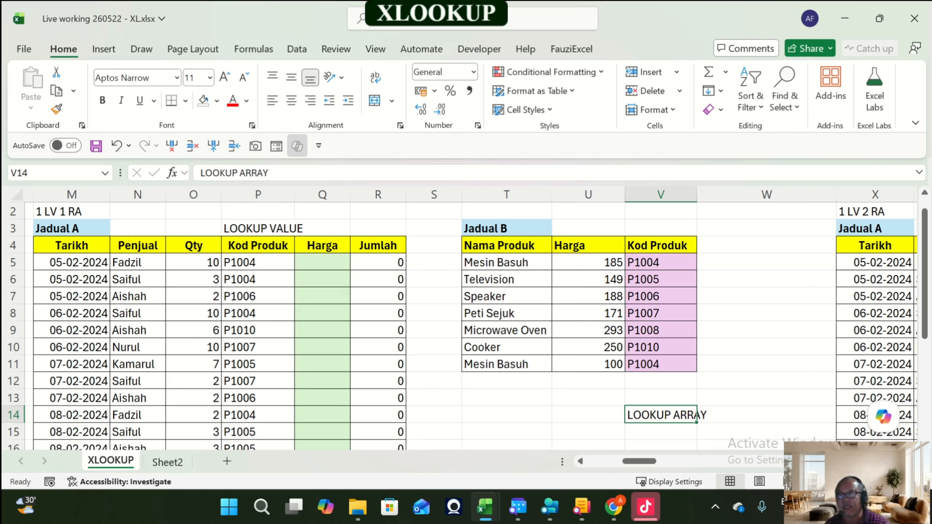
Step: Copy the label into U14 and change it to RETURN ARRAY
key(ctrl+c)
key(Left)
key(Return)
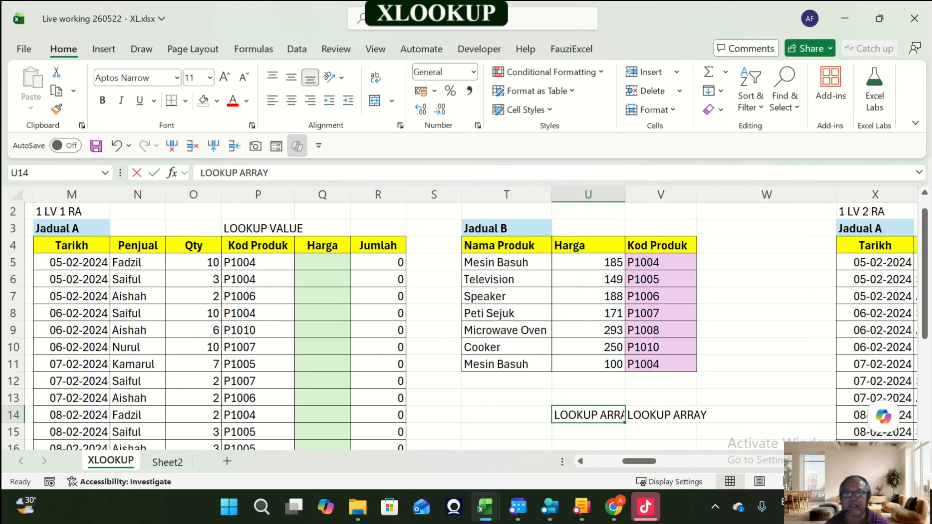
key(F2)
key(Home)
text(RETURN)
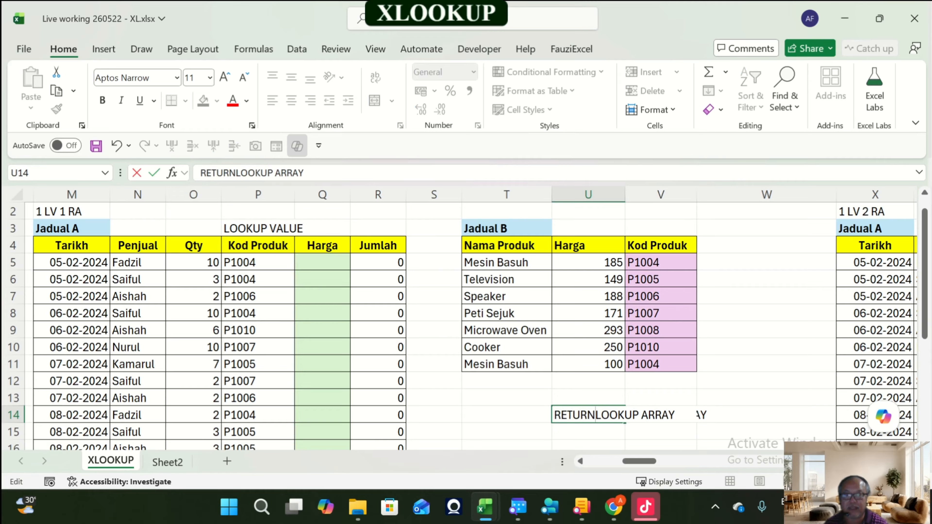
key(Delete)
key(Delete)
key(Delete)
key(Delete)
key(Delete)
key(Delete)
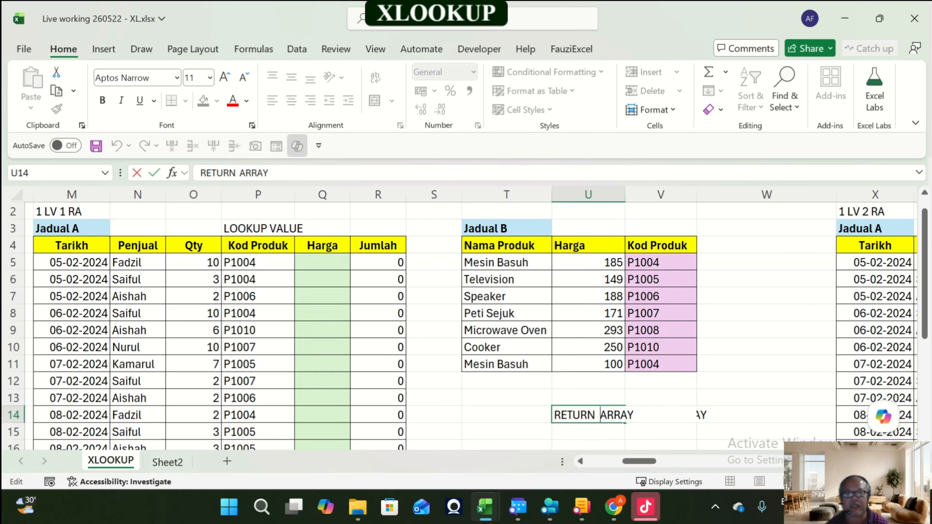
key(ctrl+Return)
Step: Widen columns U and V and shade Jadual B's Harga cells U5:U11 light orange
drag(626, 195, 639, 195)
drag(711, 195, 734, 194)
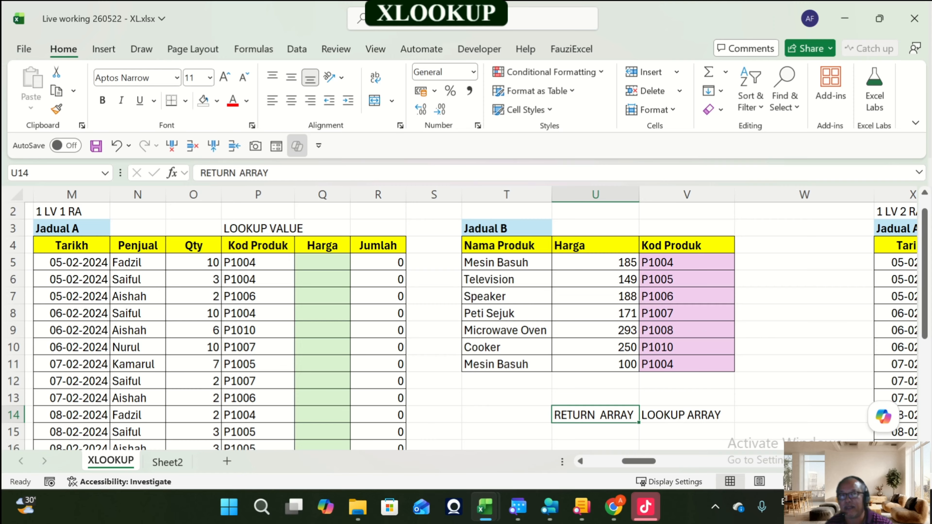
drag(595, 263, 595, 364)
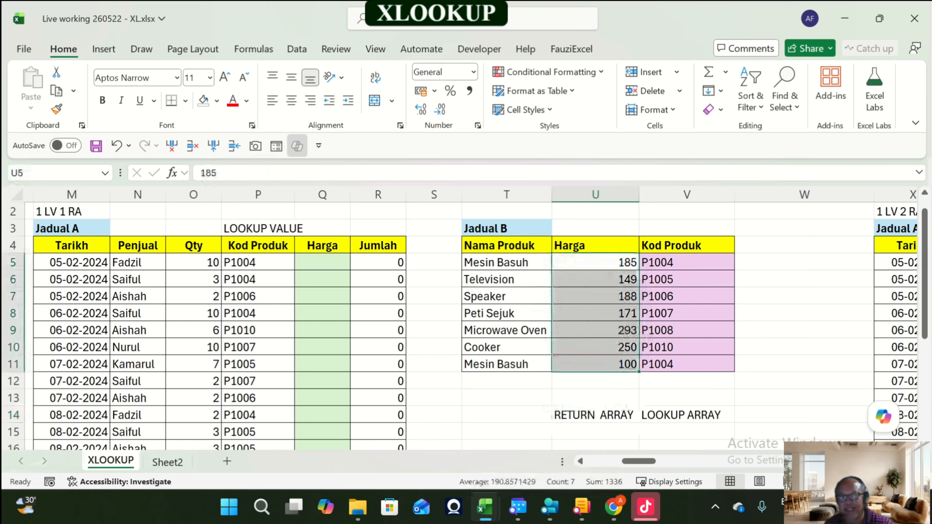
click(217, 100)
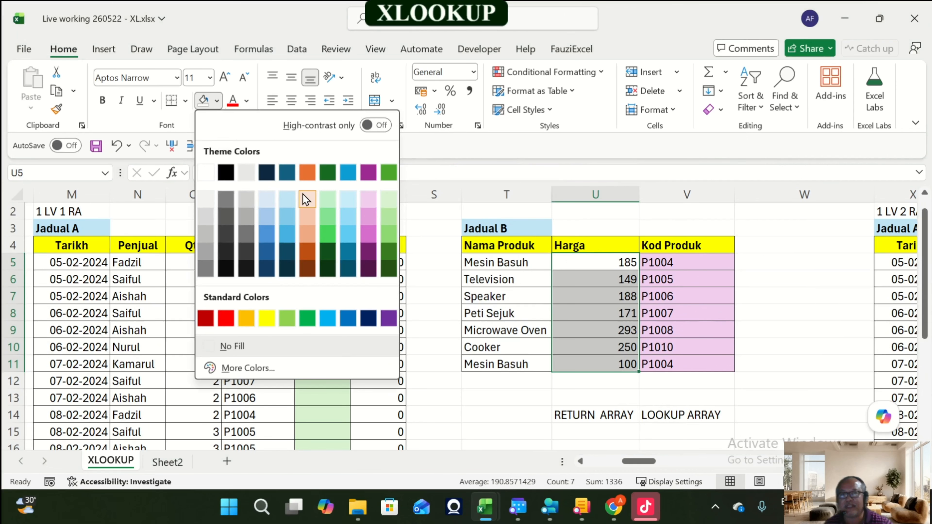
click(307, 199)
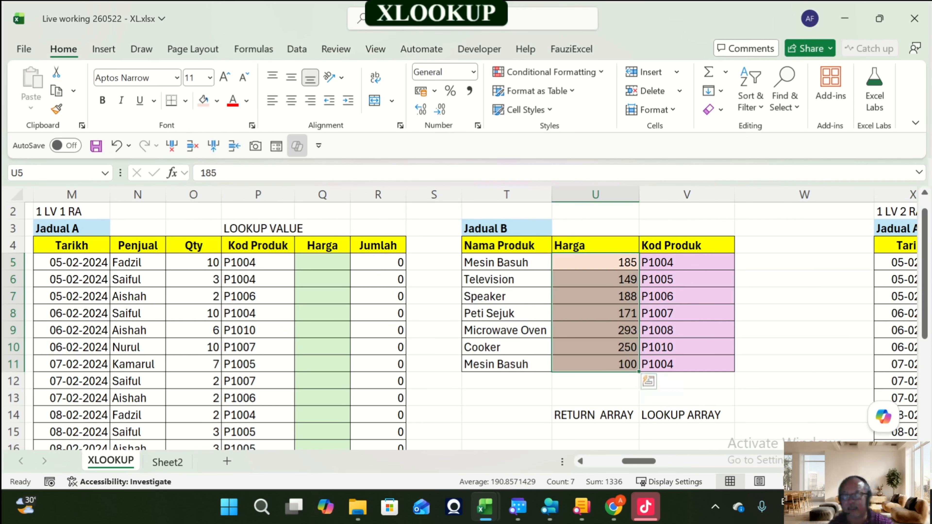
Step: Start an XLOOKUP formula in Q5 using Kod Produk range P5:P22 as the lookup value
drag(350, 195, 368, 195)
scroll(367, 195, up, 1)
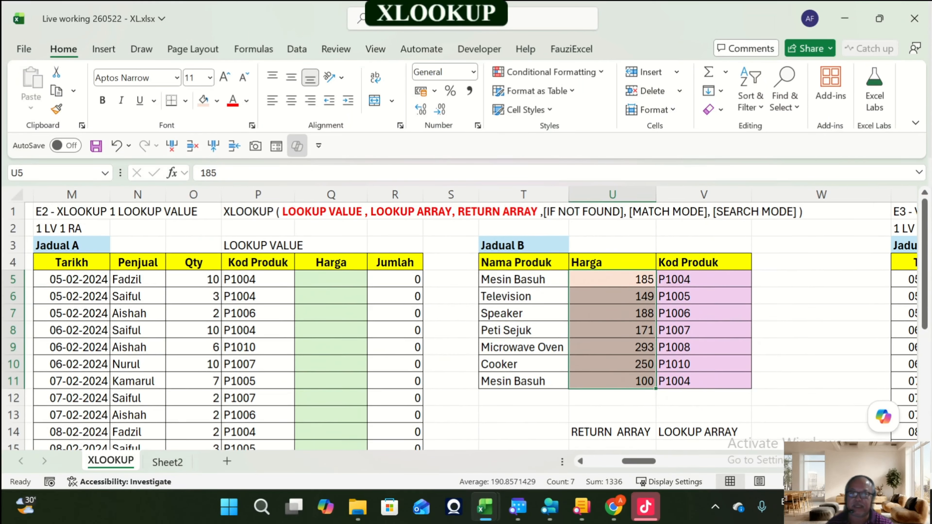
click(331, 279)
text(=xlo)
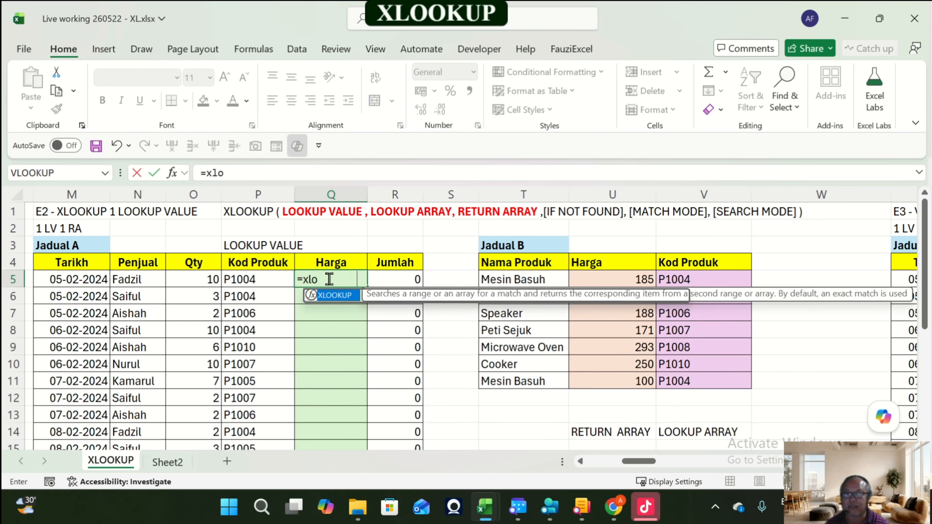
key(Tab)
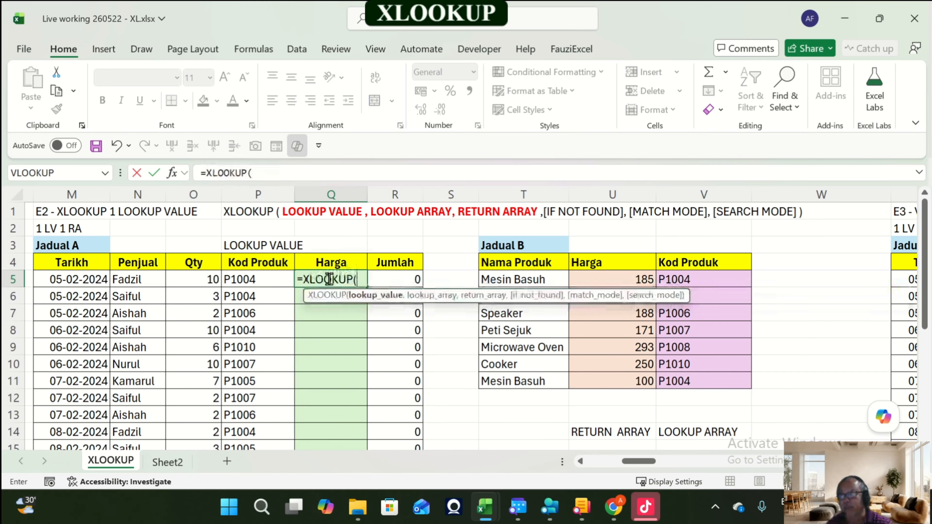
key(Left)
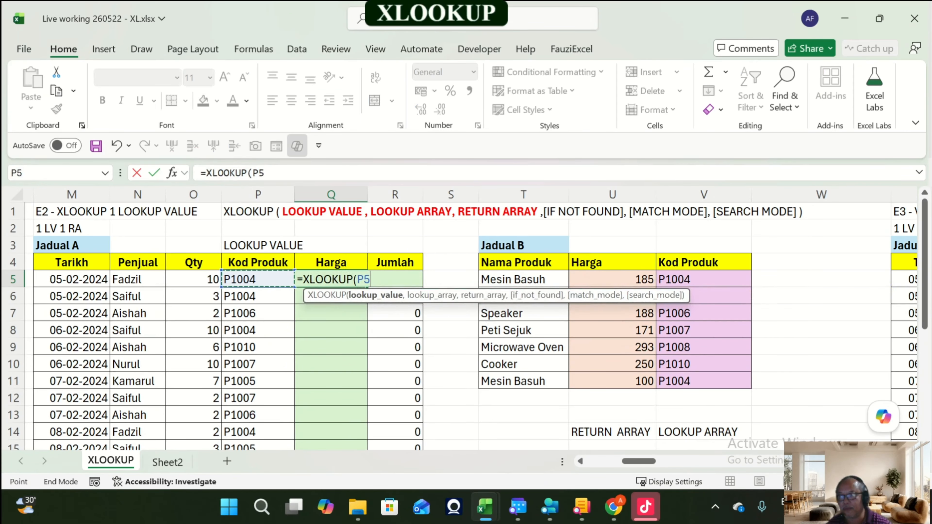
key(ctrl+shift+Down)
scroll(466, 330, up, 3)
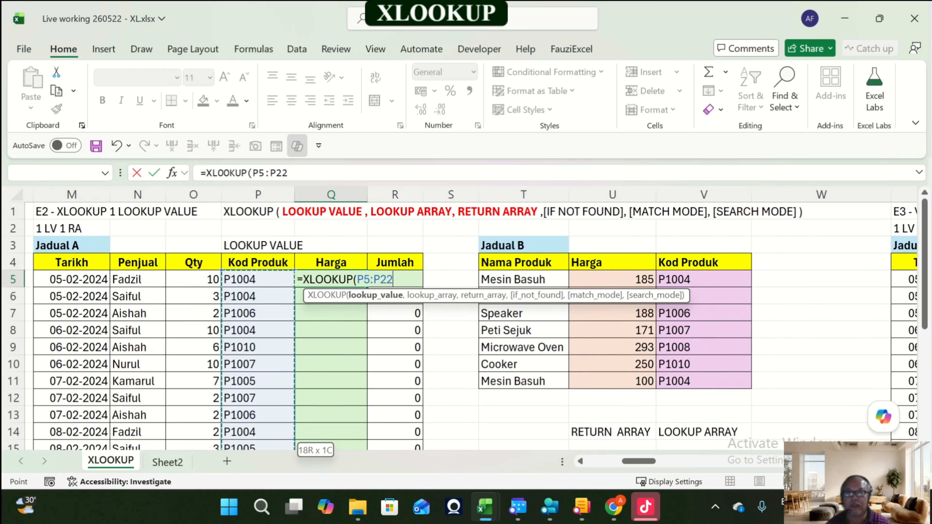
text(,)
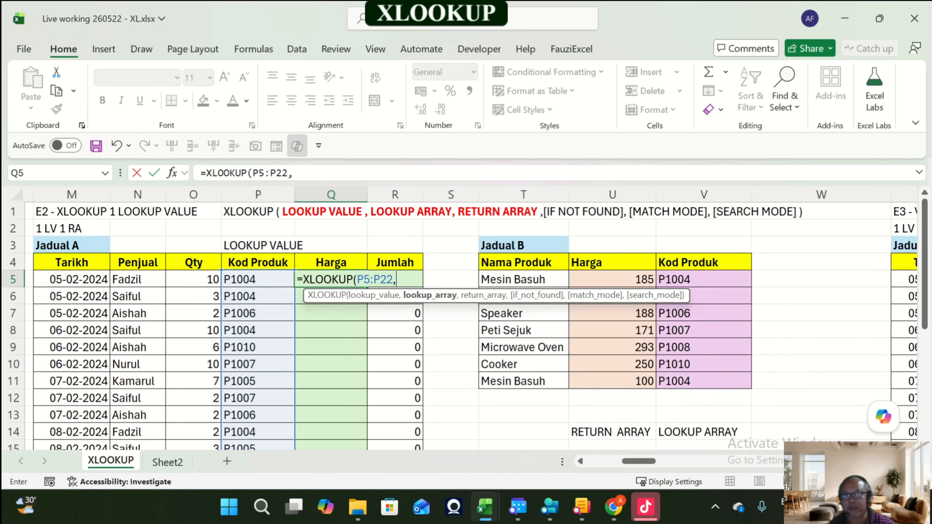
Step: Complete the formula with lookup array V5:V11 and return array U5:U11, then enter it
drag(672, 280, 693, 384)
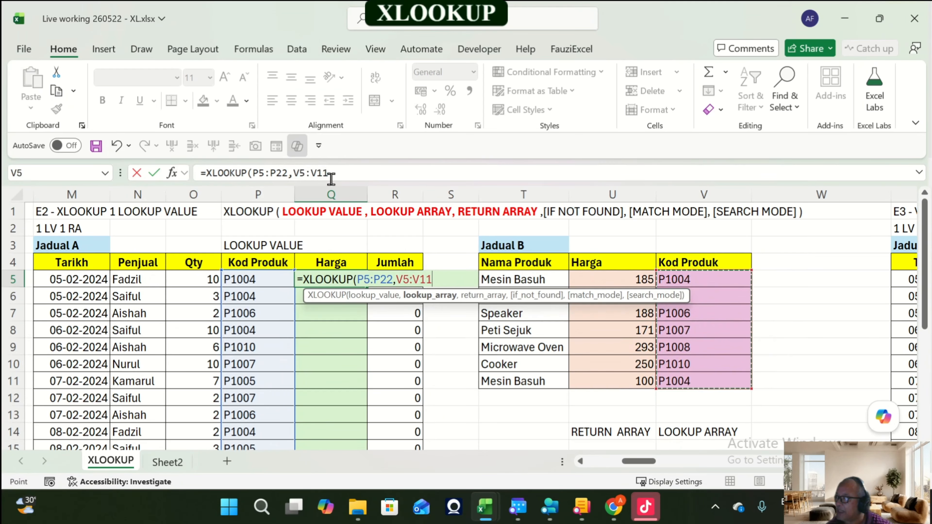
text(,)
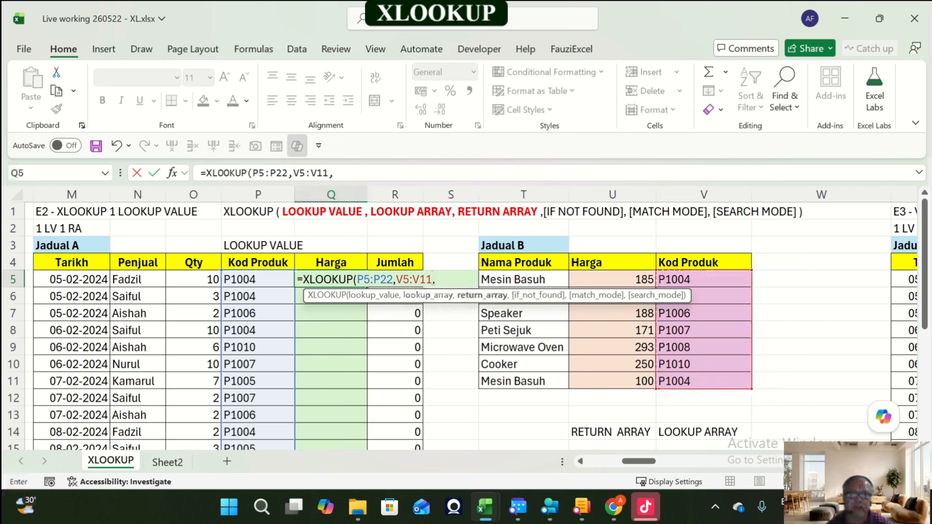
drag(621, 281, 646, 383)
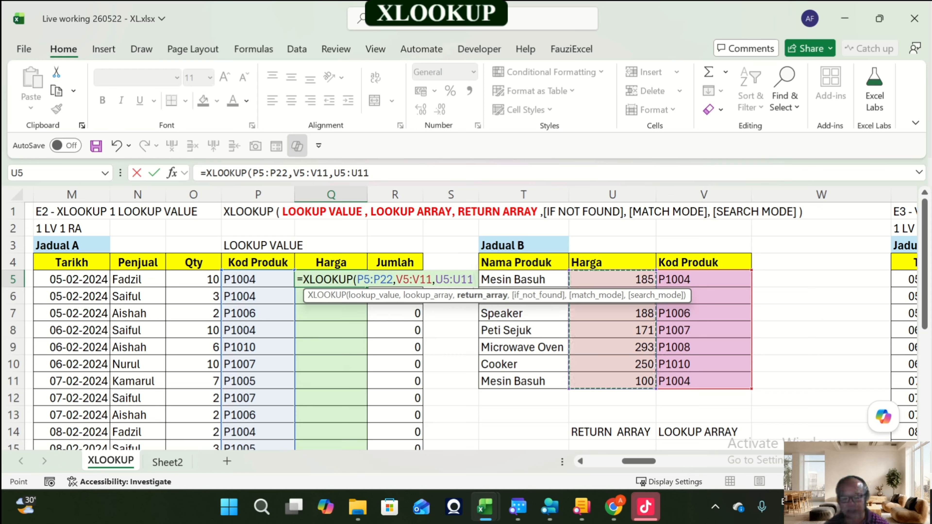
text())
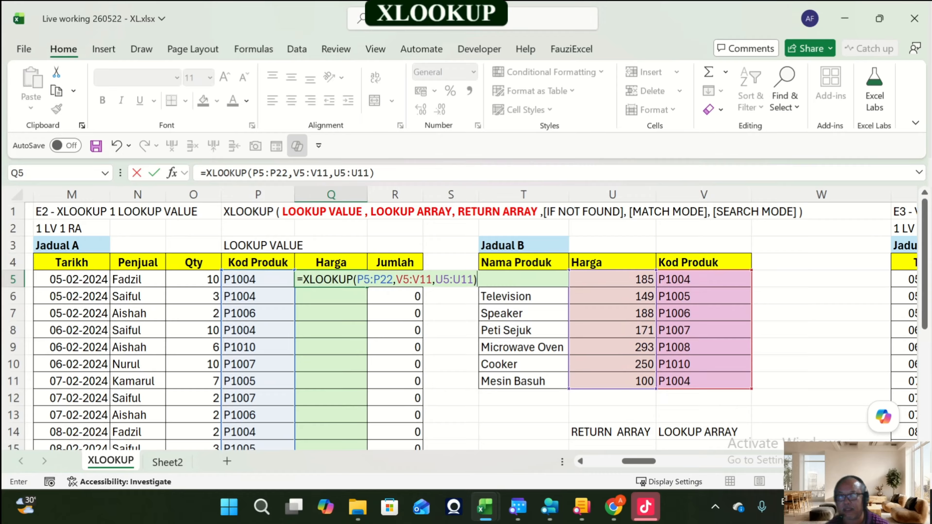
key(Return)
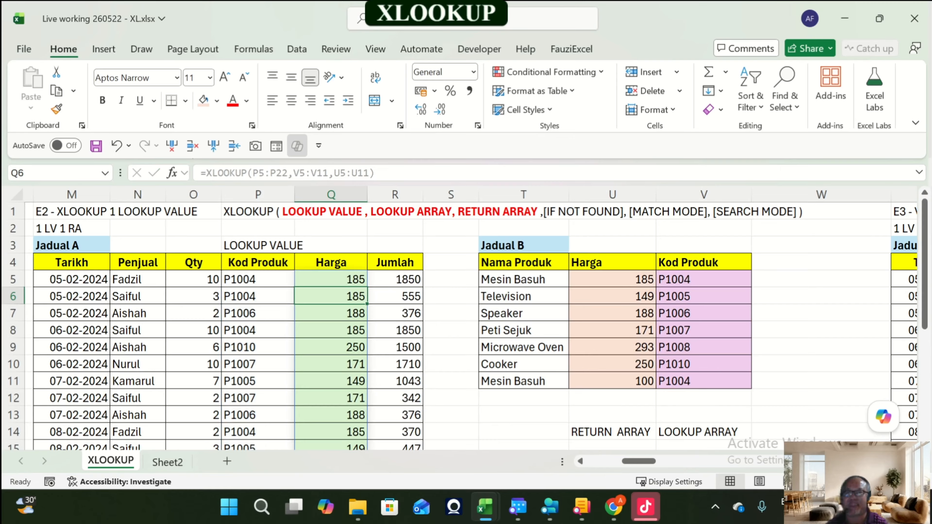
Step: Change the product code in P6 to P1006
key(Left)
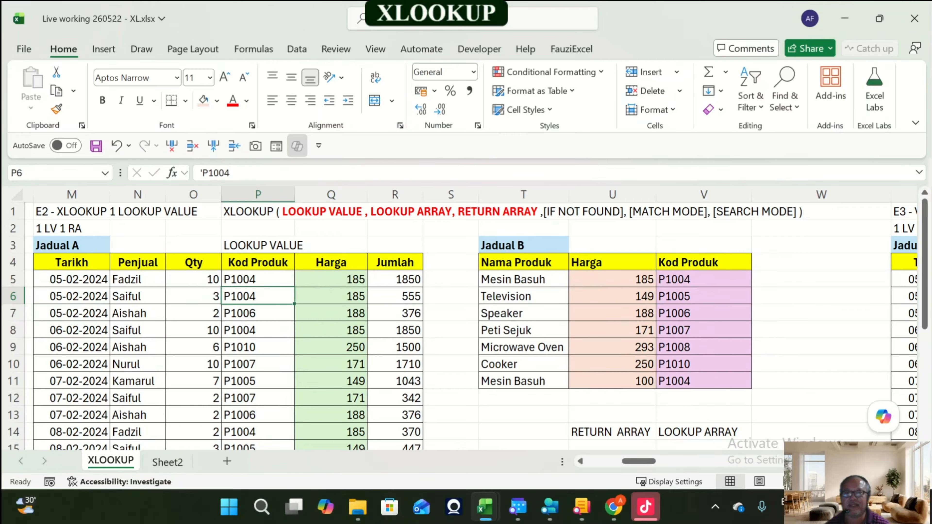
key(F2)
key(BackSpace)
text(6)
key(Return)
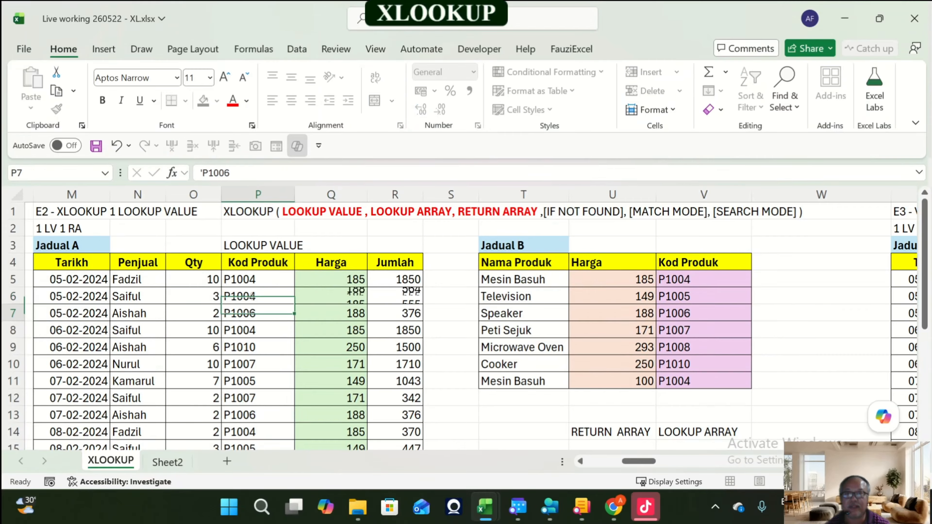
Step: Change the product code in P6 to P1010
key(Up)
key(F2)
key(BackSpace)
key(BackSpace)
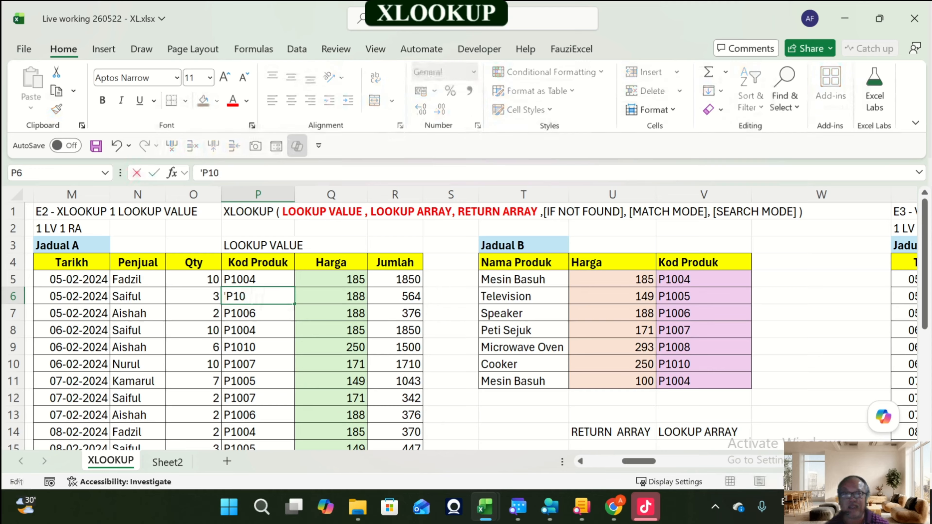
text(10)
key(Return)
Step: Inspect the Jumlah formula in R6 for the edited row
key(Up)
key(Right)
key(Right)
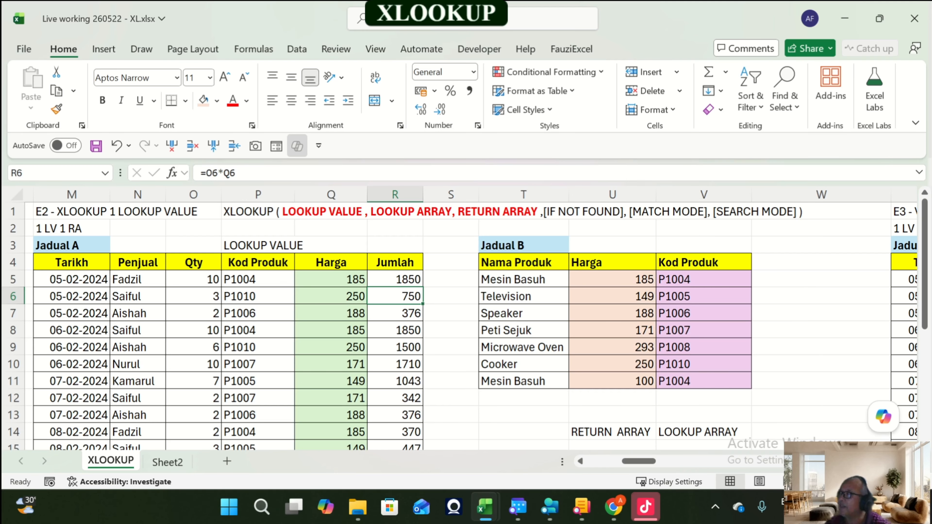
scroll(465, 325, down, 1)
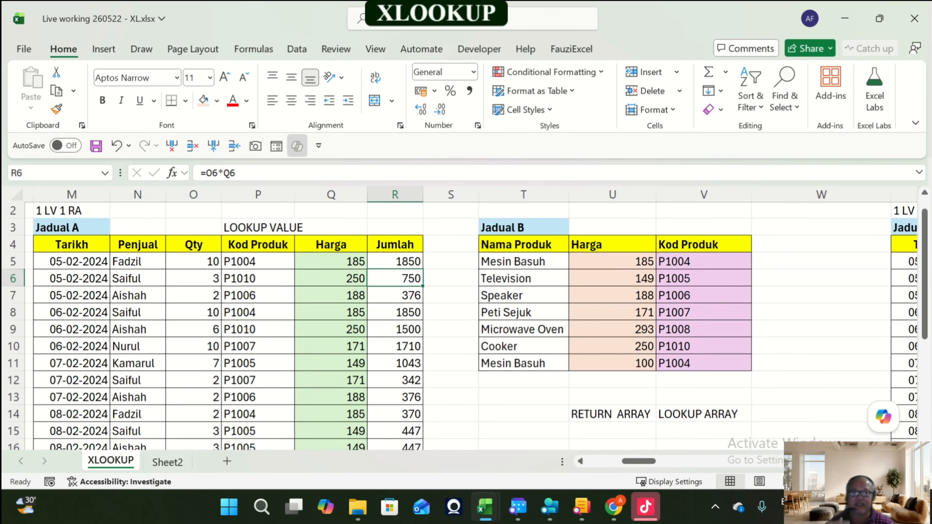
scroll(465, 325, up, 1)
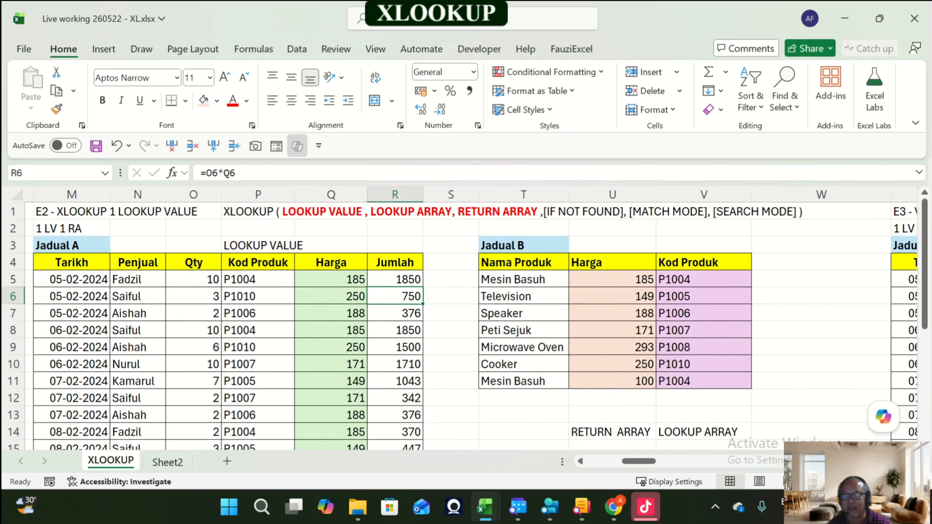
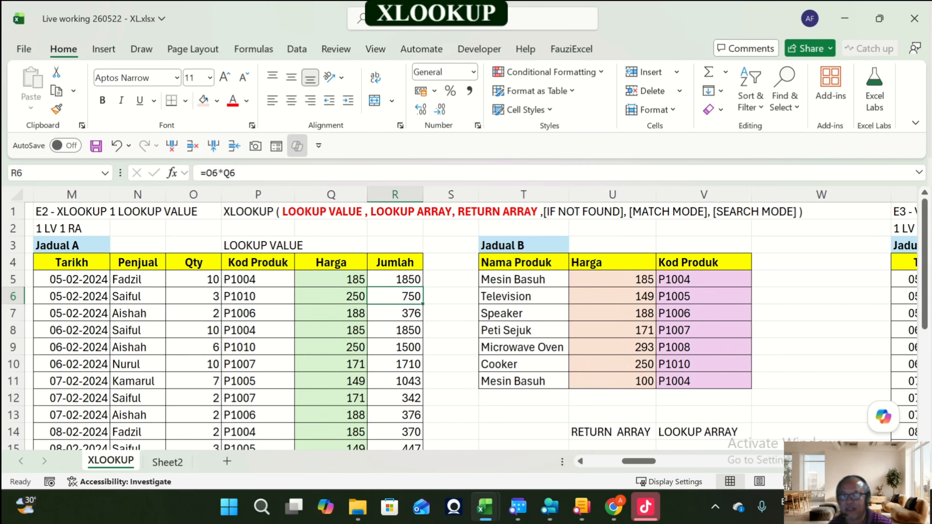
Step: Browse in File Explorer to the Google Drive 02 LiveFile folder to view the workbook files, then close it
click(358, 507)
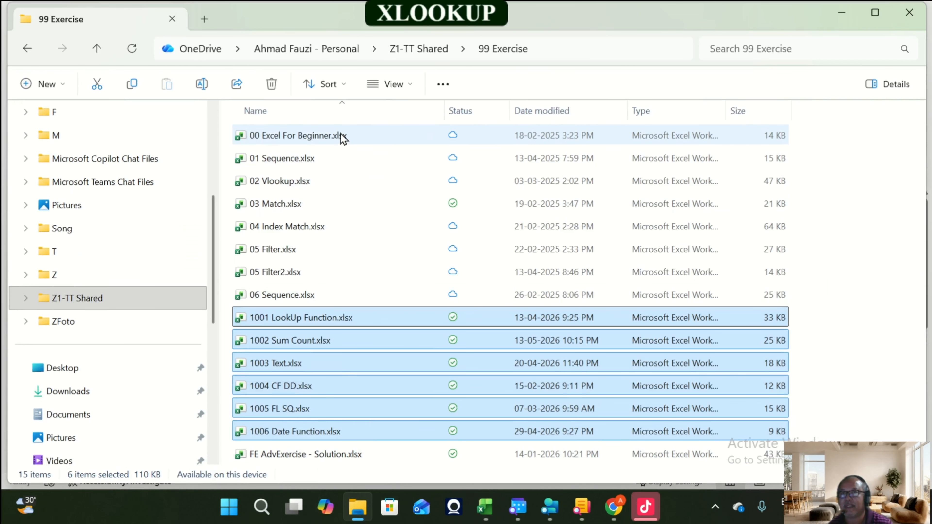
scroll(115, 405, down, 4)
click(85, 437)
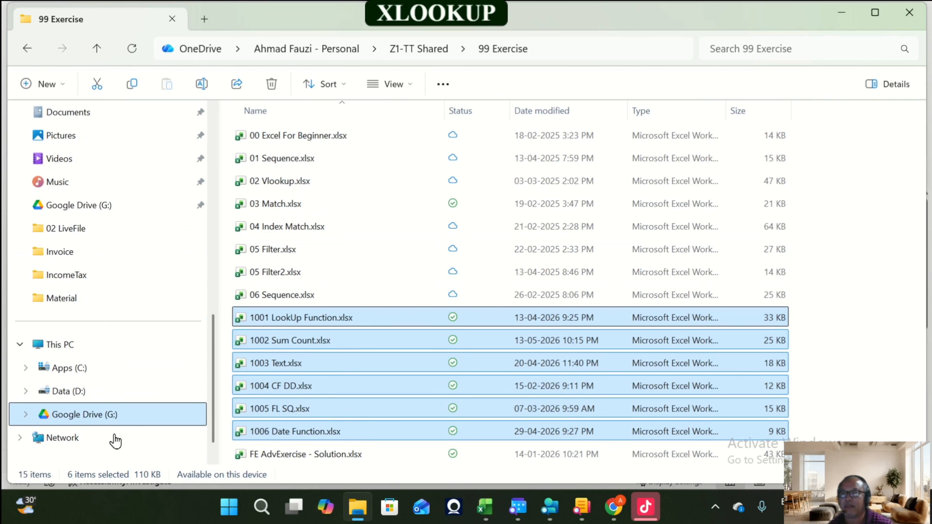
double_click(267, 139)
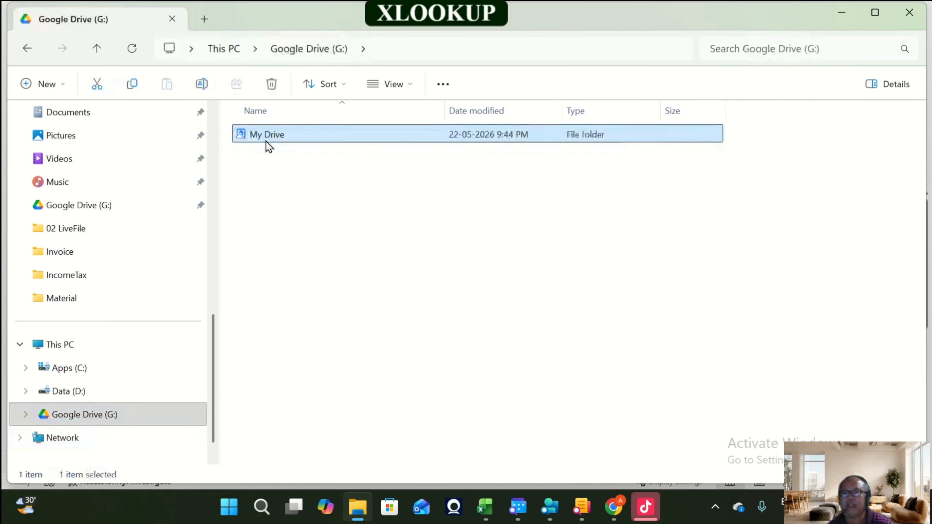
double_click(268, 177)
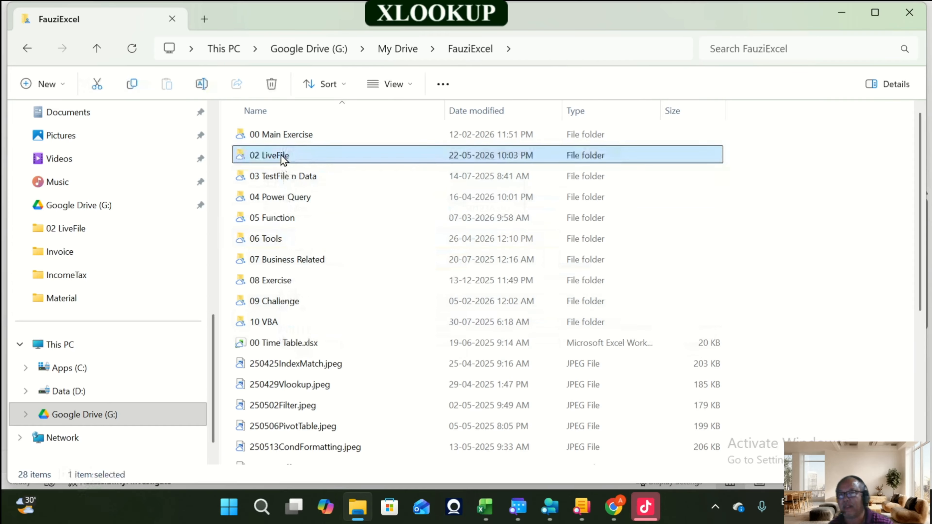
double_click(281, 155)
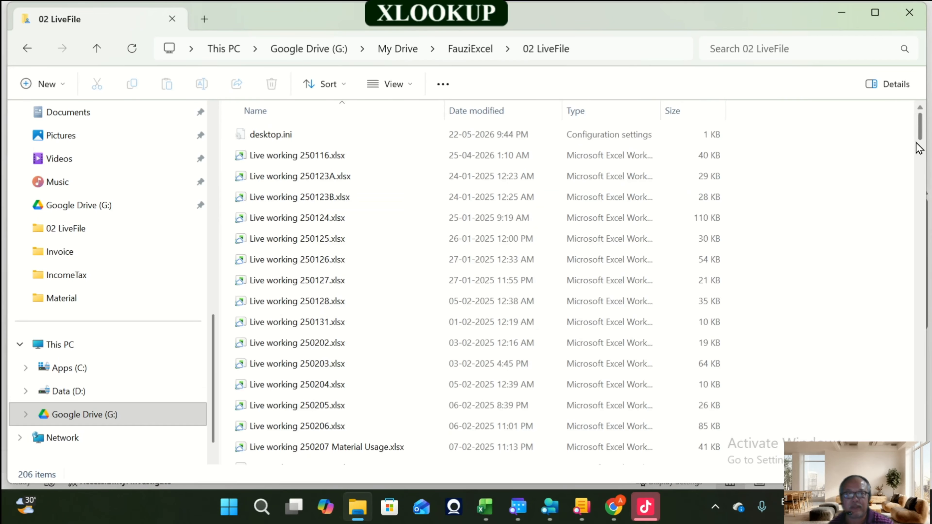
drag(921, 128, 931, 456)
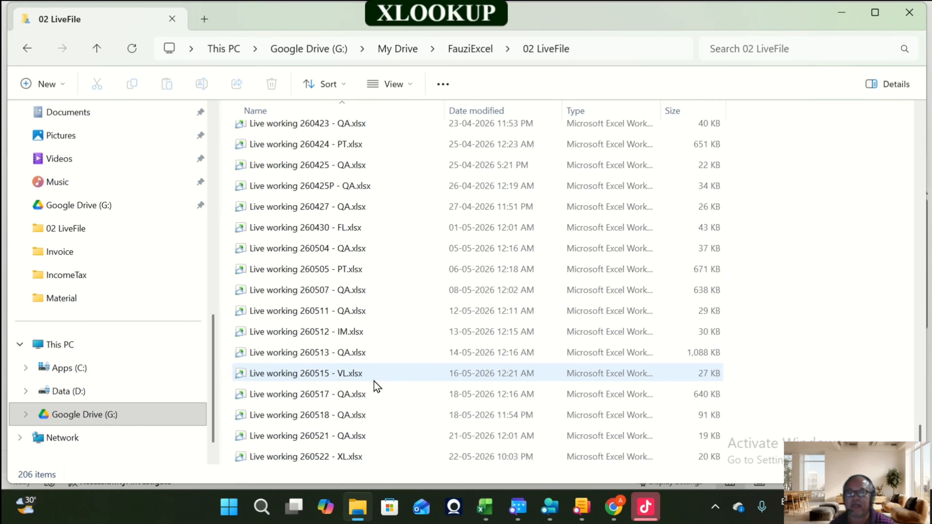
click(910, 12)
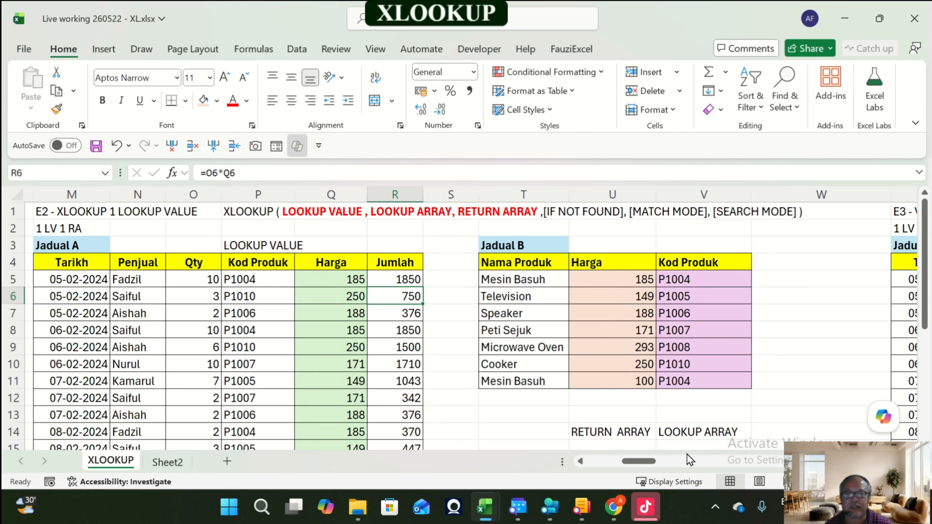
Step: Review the headers of Jadual B in exercise E2 and move along the sheet to exercise E3
drag(524, 263, 522, 279)
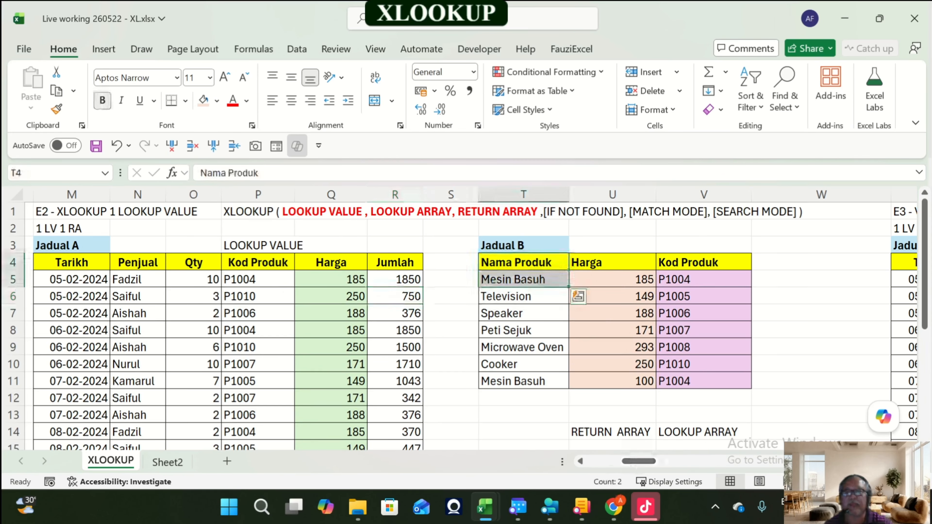
click(612, 263)
click(704, 263)
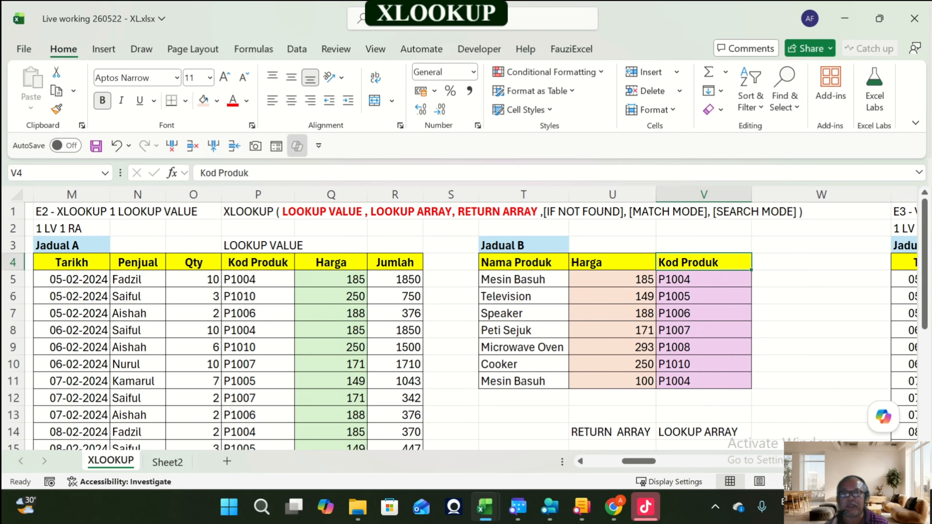
key(Right)
key(Right)
key(Right)
key(Right)
key(Right)
key(Right)
key(Right)
key(Right)
key(Right)
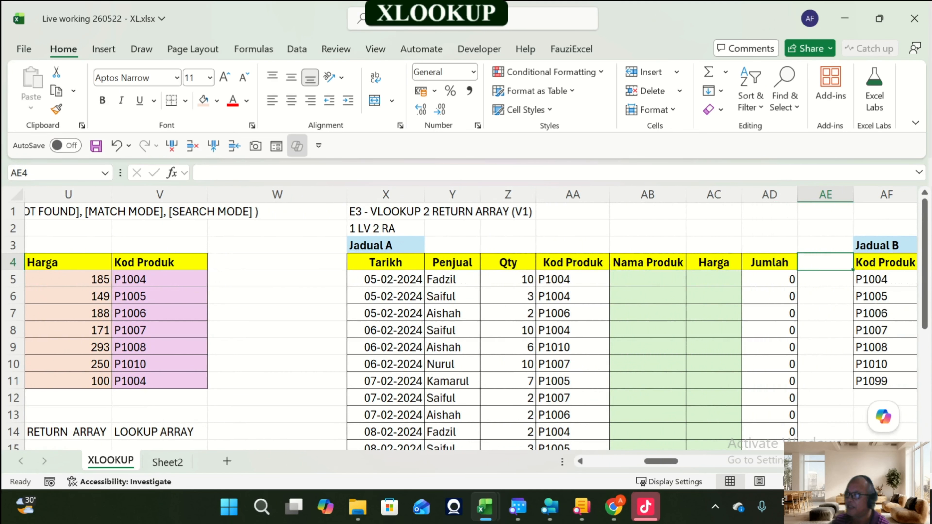
key(Right)
key(Right)
key(Right)
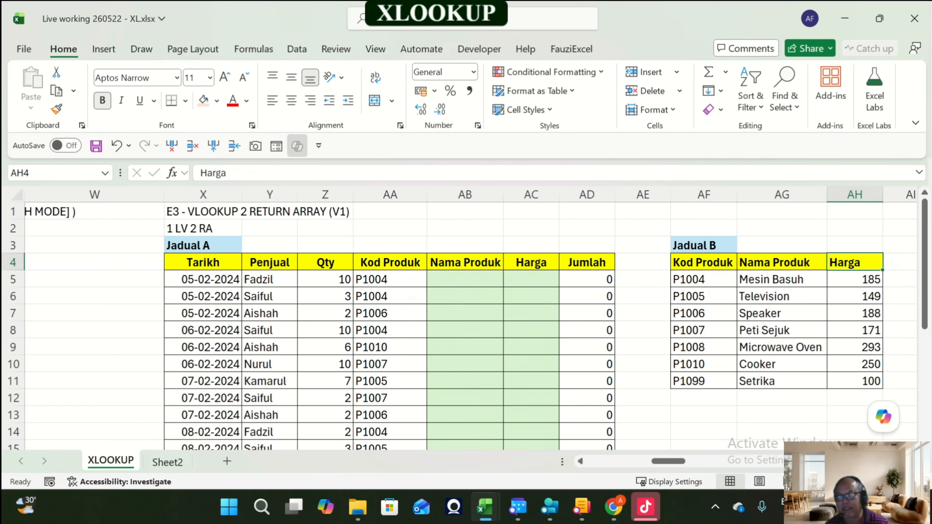
Step: Examine the Kod Produk, Nama Produk and Harga columns of exercise E3's Jadual A and Jadual B
click(390, 280)
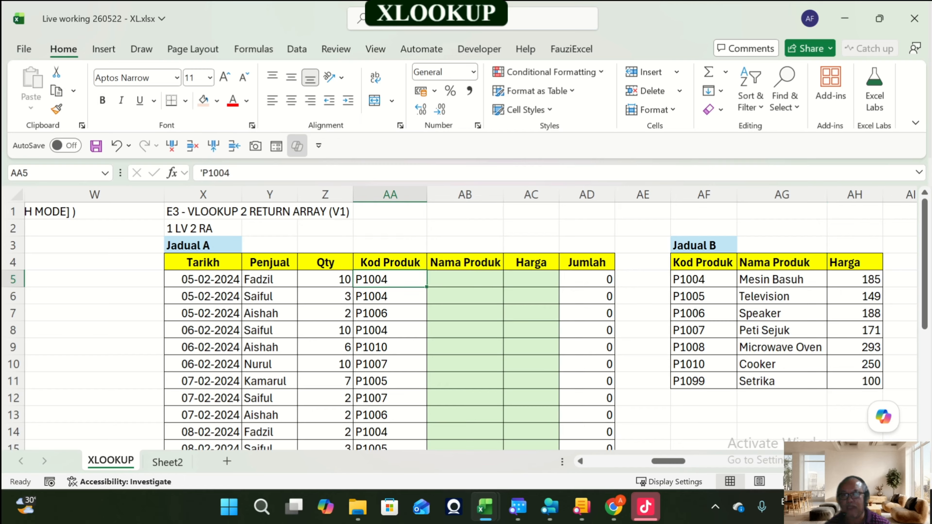
drag(706, 280, 705, 381)
drag(778, 280, 856, 280)
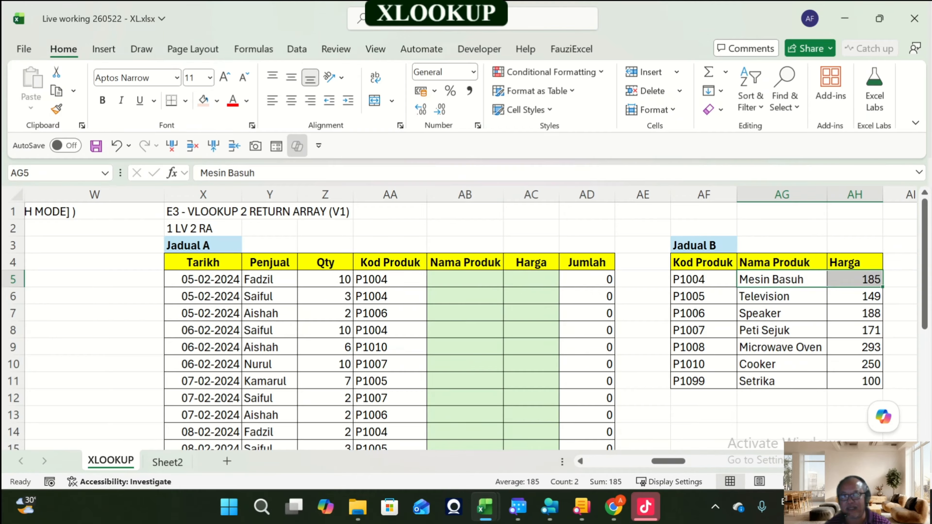
drag(390, 279, 390, 416)
drag(782, 280, 856, 296)
key(Left)
key(Left)
key(Left)
key(Left)
key(Left)
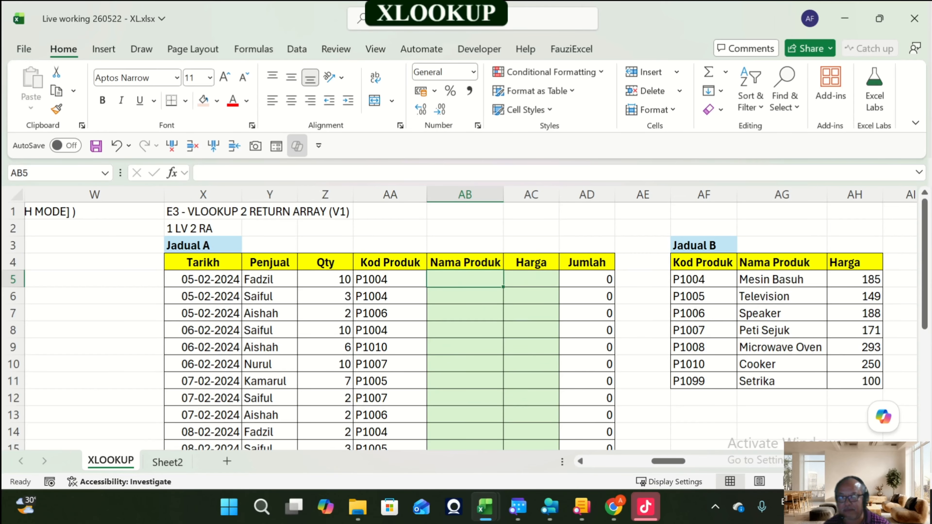
key(Up)
key(Up)
key(Up)
key(Up)
key(Left)
key(Left)
key(Left)
key(Left)
key(Left)
key(Left)
key(Left)
key(Left)
key(Left)
key(Left)
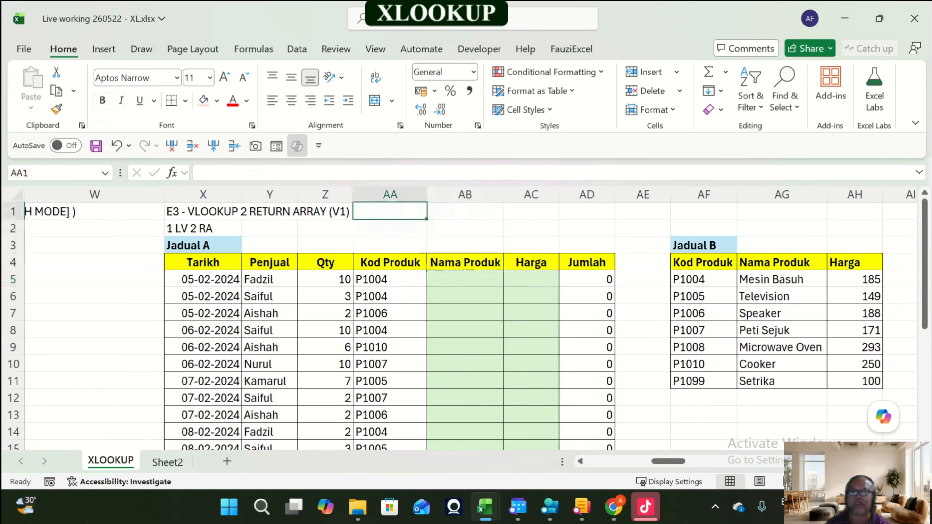
key(Left)
key(Left)
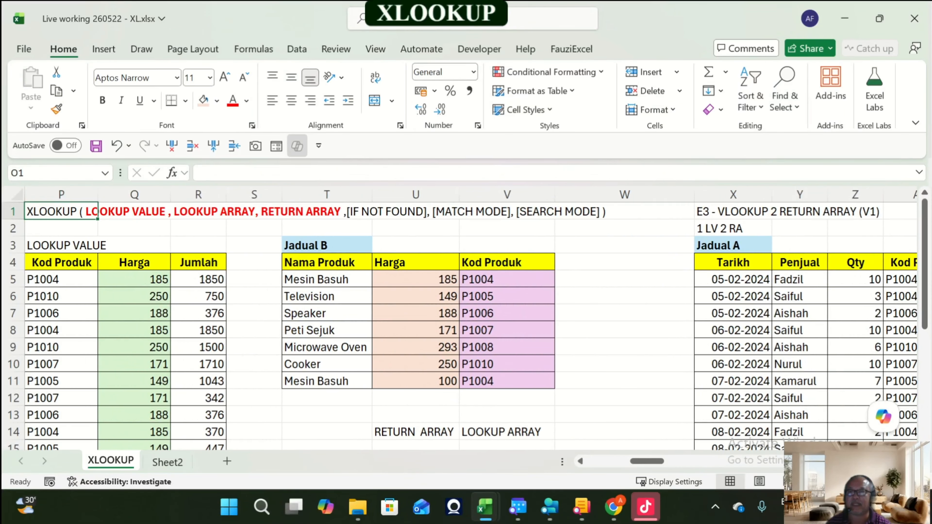
Step: Copy the XLOOKUP syntax note from O1 and paste it into AB1 above exercise E3
key(ctrl+c)
key(Right)
key(Right)
key(Right)
key(Right)
key(Right)
key(Right)
key(Right)
key(Right)
key(Right)
key(Right)
key(Right)
key(Right)
key(Right)
key(Right)
key(Right)
key(Right)
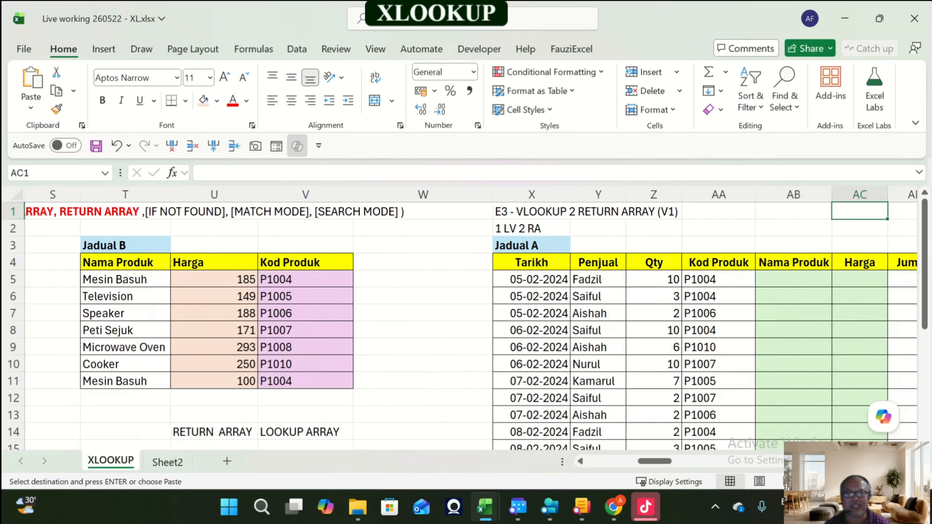
key(Right)
key(Right)
key(Left)
key(Left)
key(Left)
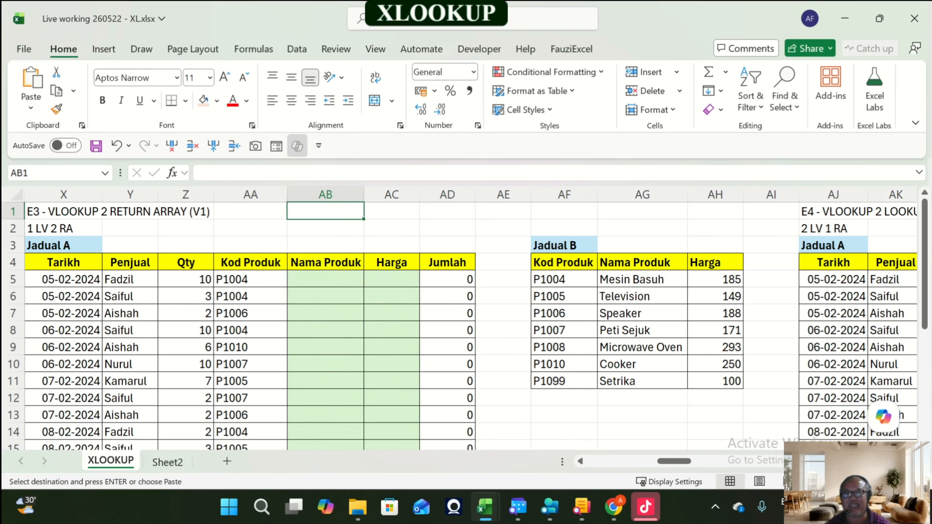
key(Return)
Step: Widen column AI so the pasted XLOOKUP syntax note fits beside Jadual B
key(Right)
key(Right)
key(Right)
key(Right)
key(Right)
key(Right)
key(Right)
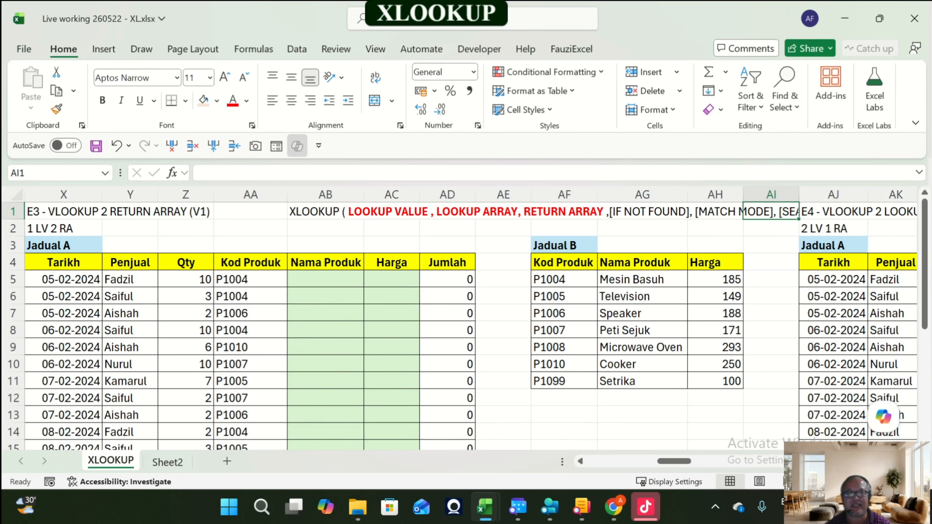
drag(800, 194, 903, 195)
Step: Label cell AA3 above Jadual A's Kod Produk column as LOOKUP VALUE
click(326, 280)
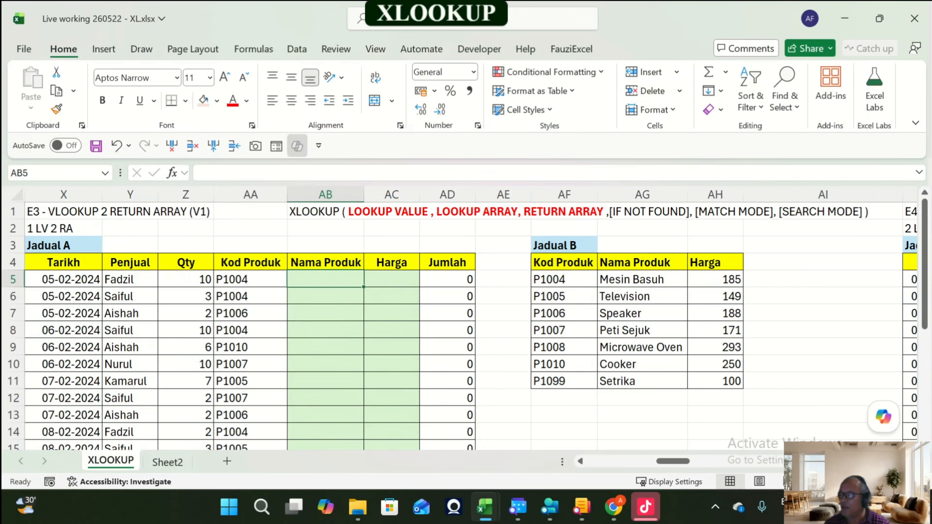
key(Left)
key(Left)
key(Left)
key(Right)
key(Right)
key(Right)
key(Right)
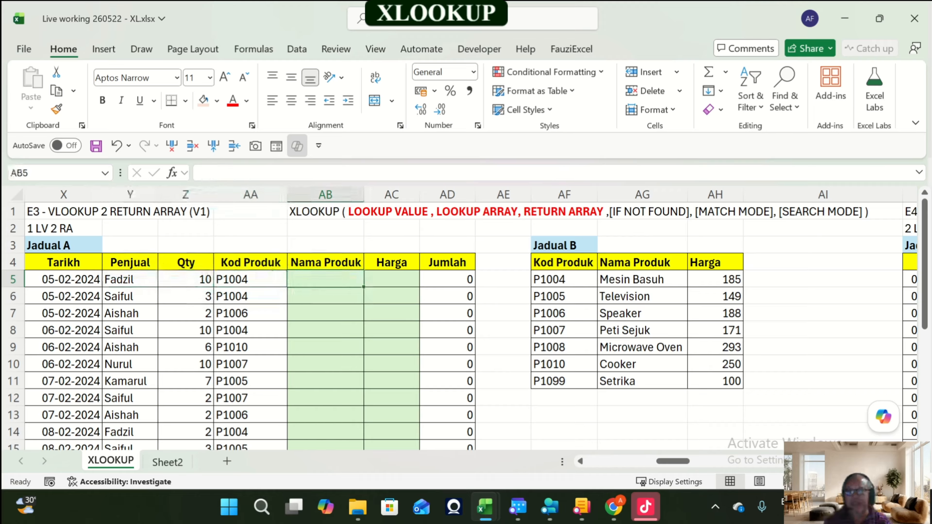
key(Left)
key(Up)
key(Up)
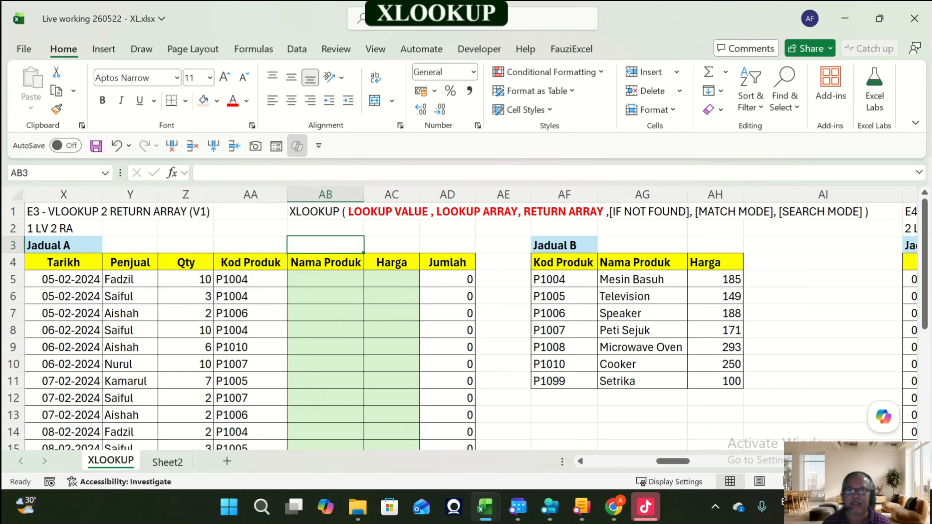
key(Left)
key(F2)
text(LOOKUP)
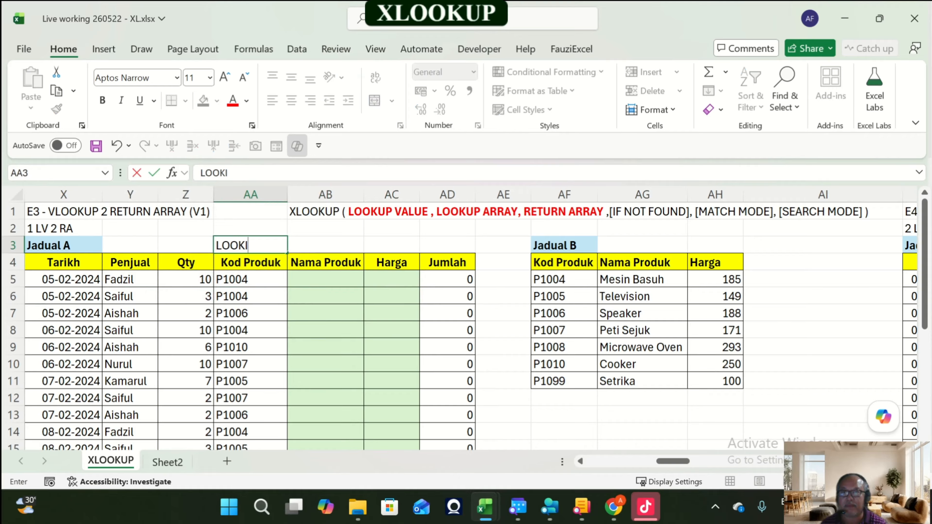
key(BackSpace)
key(BackSpace)
text(UP VALUE)
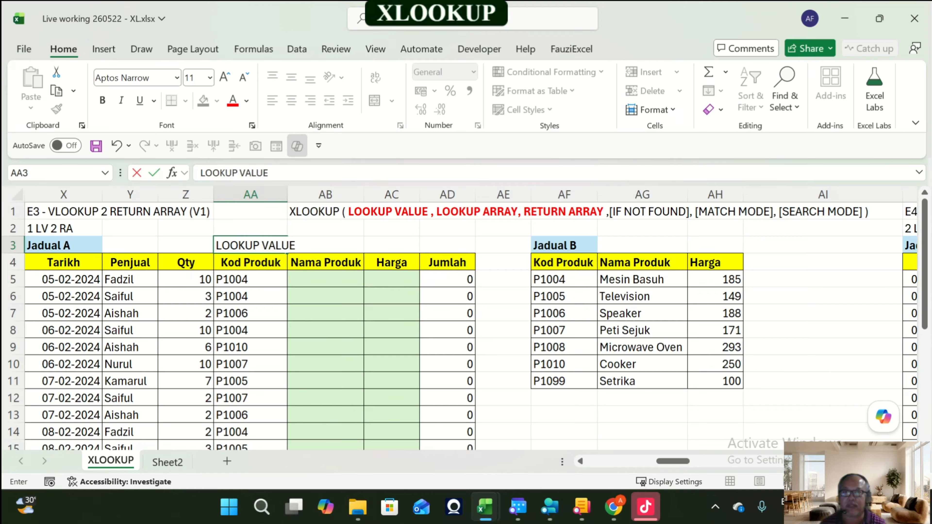
key(Return)
key(Up)
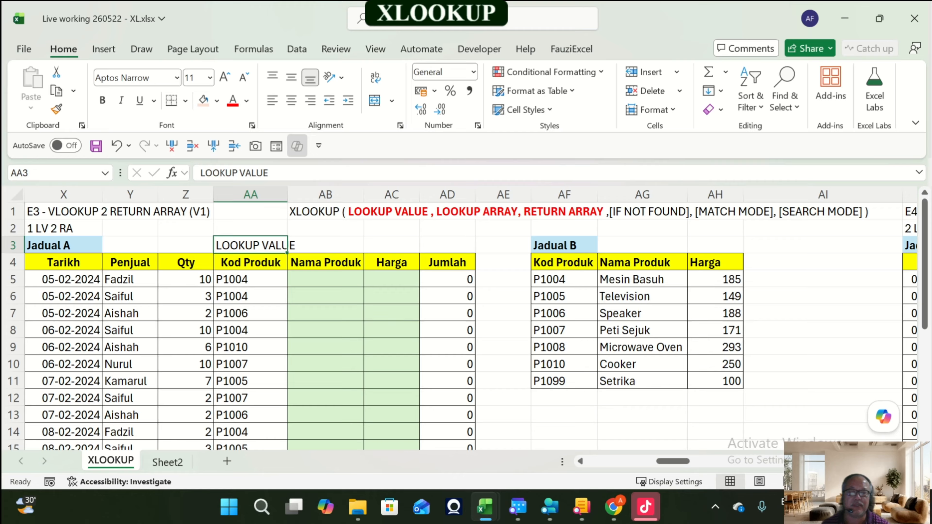
Step: Give Jadual B's Kod Produk cells AF5:AF11 a light purple fill
drag(562, 279, 562, 382)
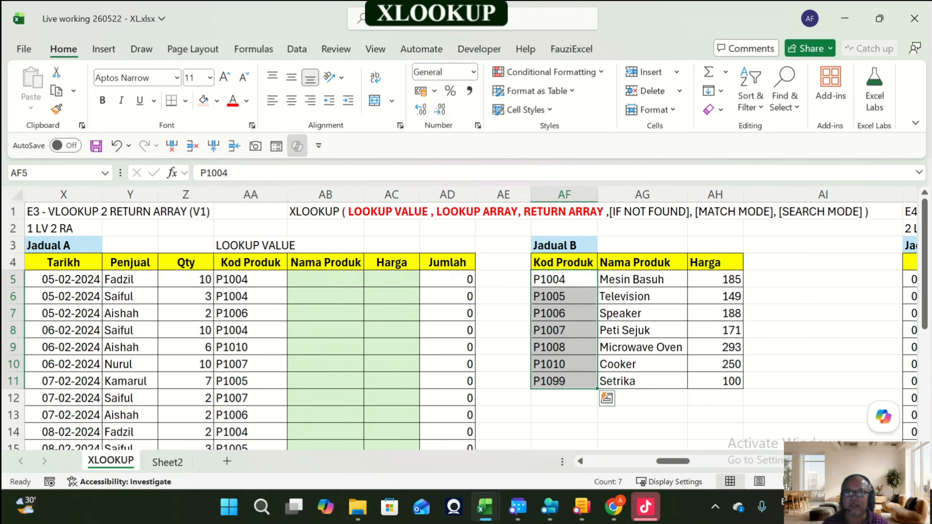
click(217, 100)
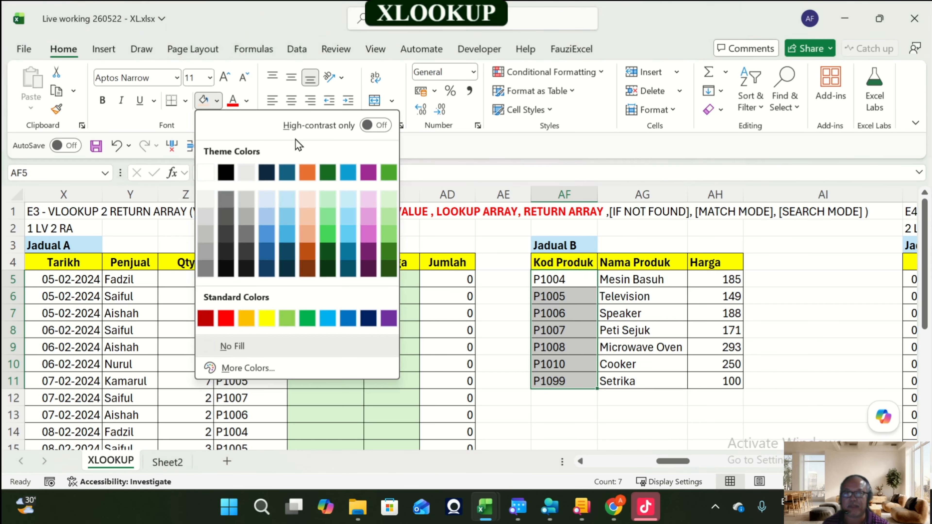
click(369, 200)
Step: Copy the LOOKUP ARRAY label from V14 into AF13 under Jadual B's Kod Produk column and widen column AF
scroll(697, 469, left, 5)
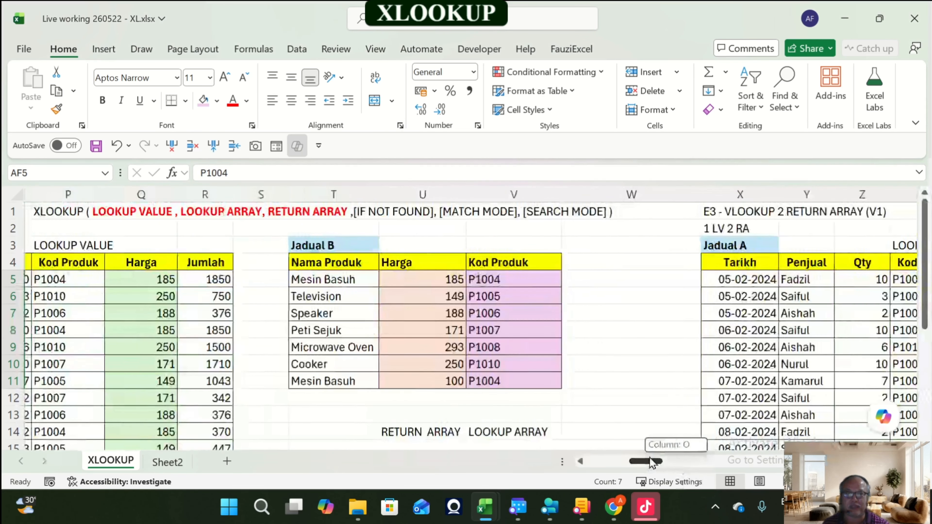
click(514, 432)
key(ctrl+c)
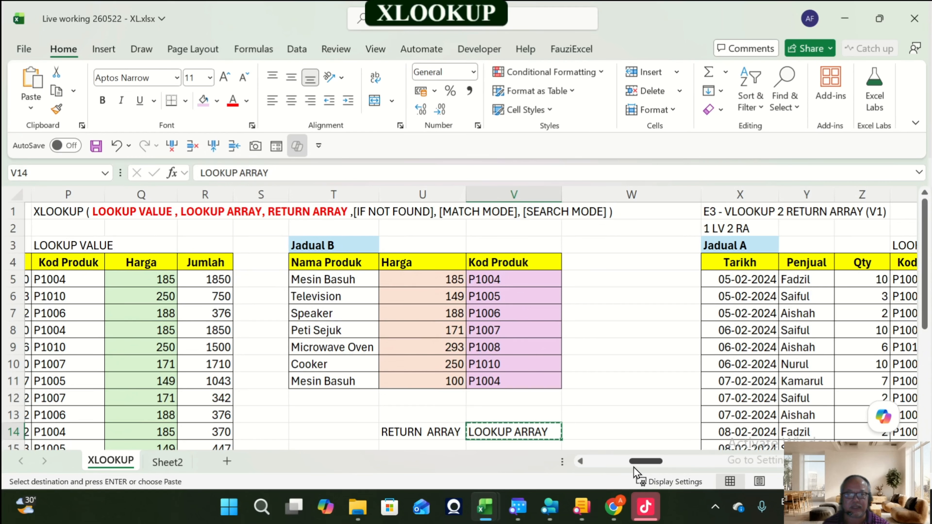
drag(645, 461, 673, 468)
click(370, 414)
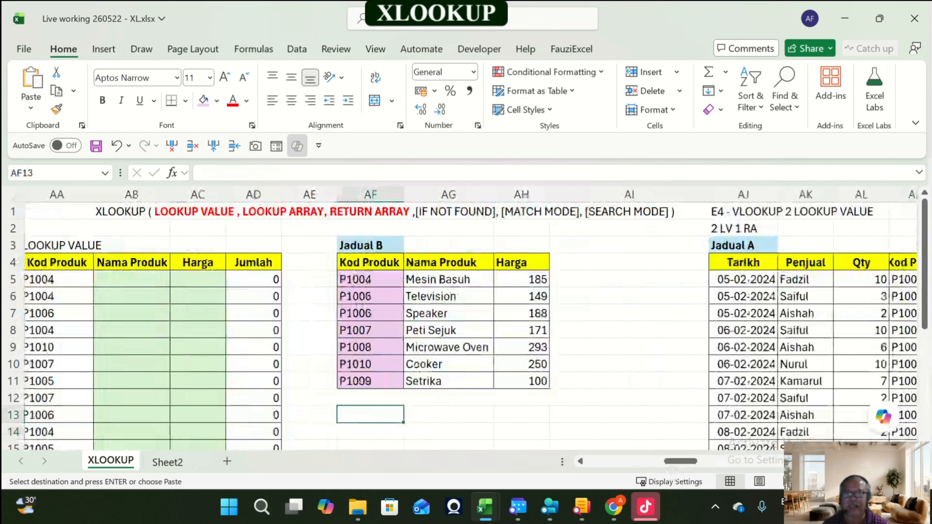
key(Return)
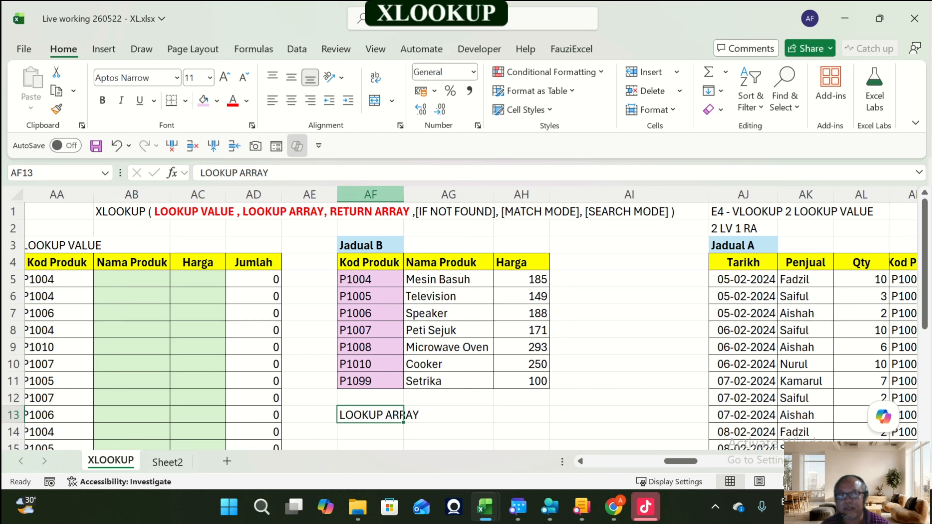
drag(404, 194, 427, 194)
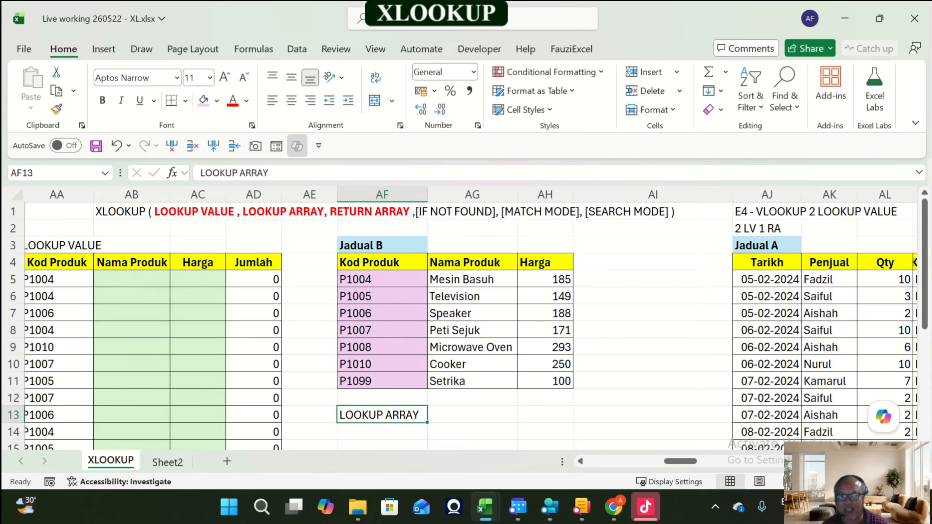
Step: Give Jadual B's Nama Produk and Harga cells AG5:AH11 a light orange fill
drag(472, 279, 472, 381)
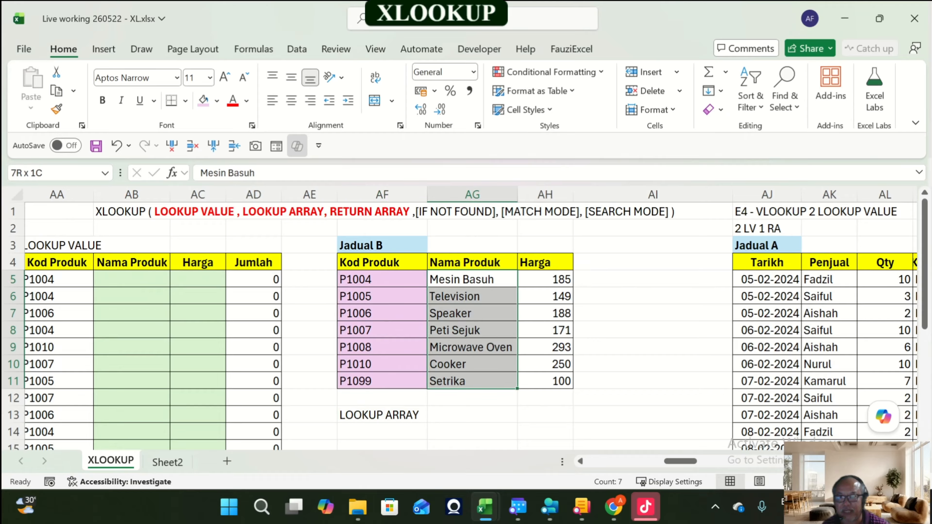
drag(472, 279, 472, 381)
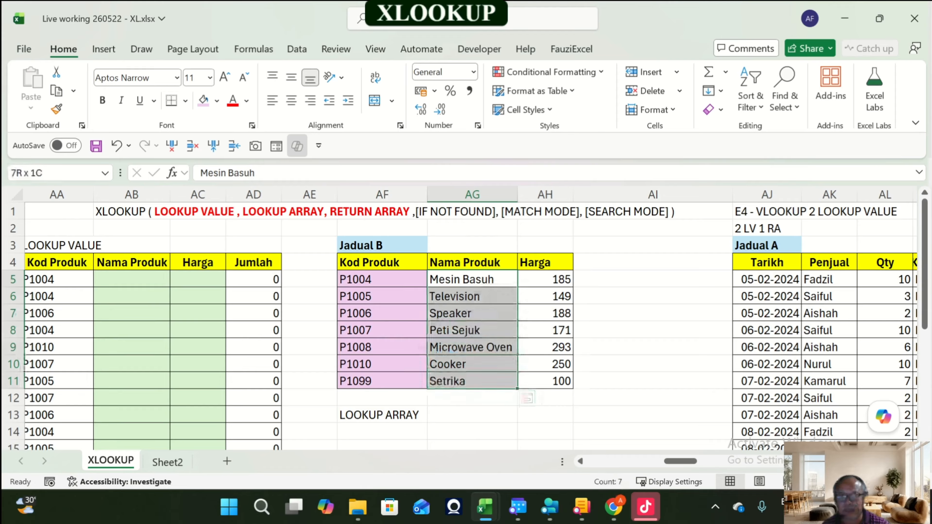
drag(472, 279, 545, 381)
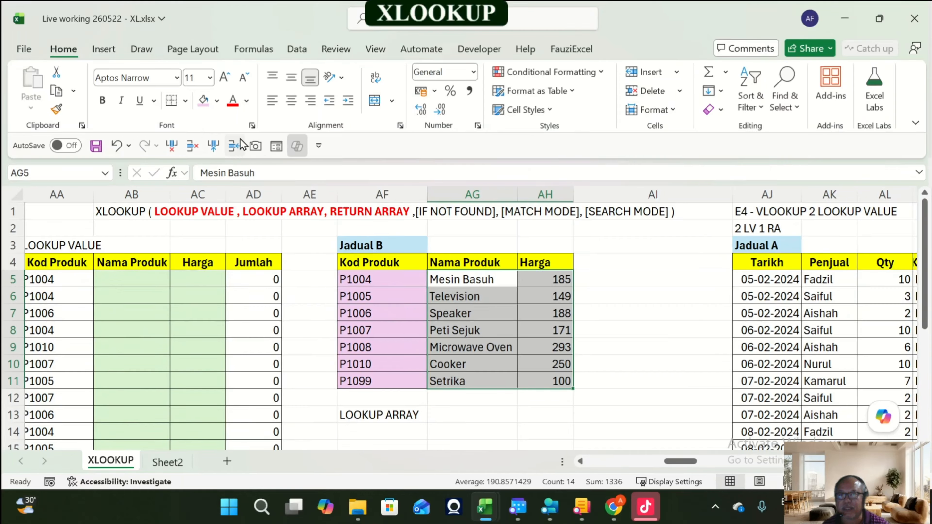
click(217, 101)
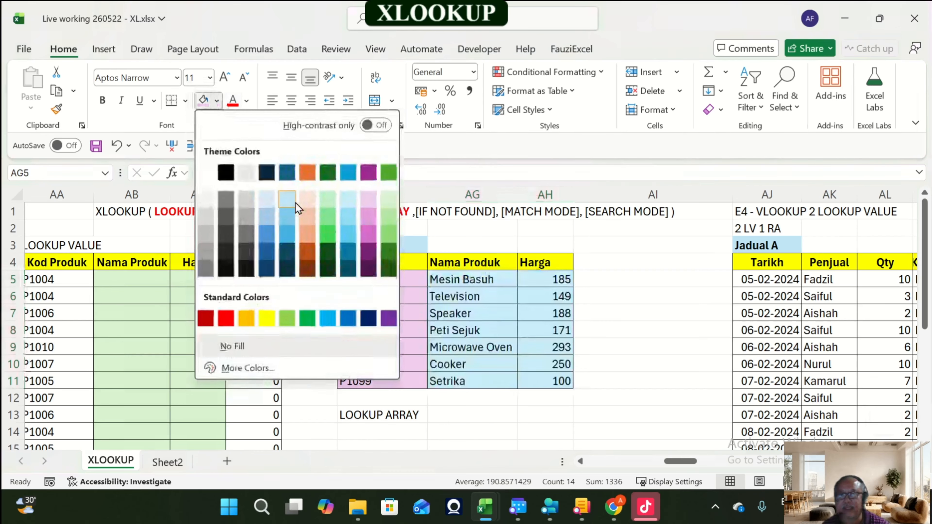
click(306, 199)
Step: Copy the LOOKUP ARRAY label into AG13 and edit it to read RETURN ARRAY
click(384, 417)
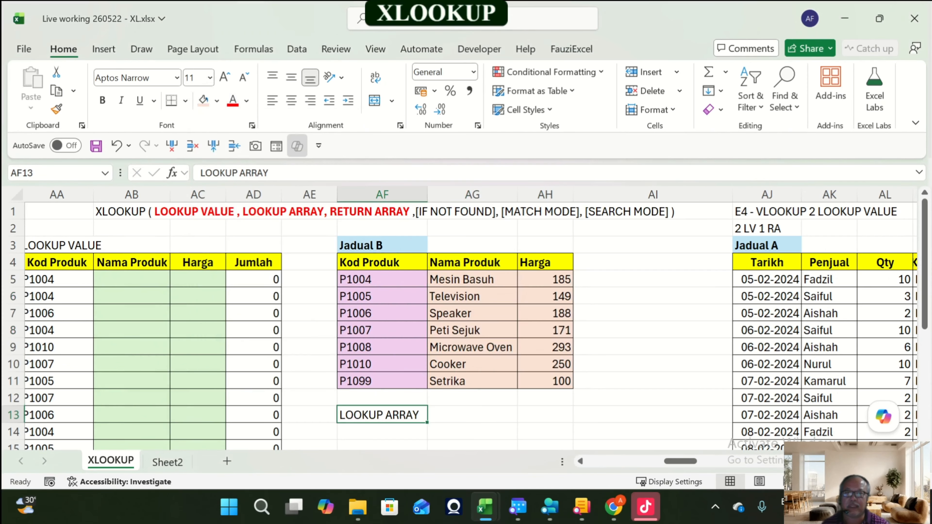
key(ctrl+c)
key(Right)
key(Return)
key(F2)
key(Home)
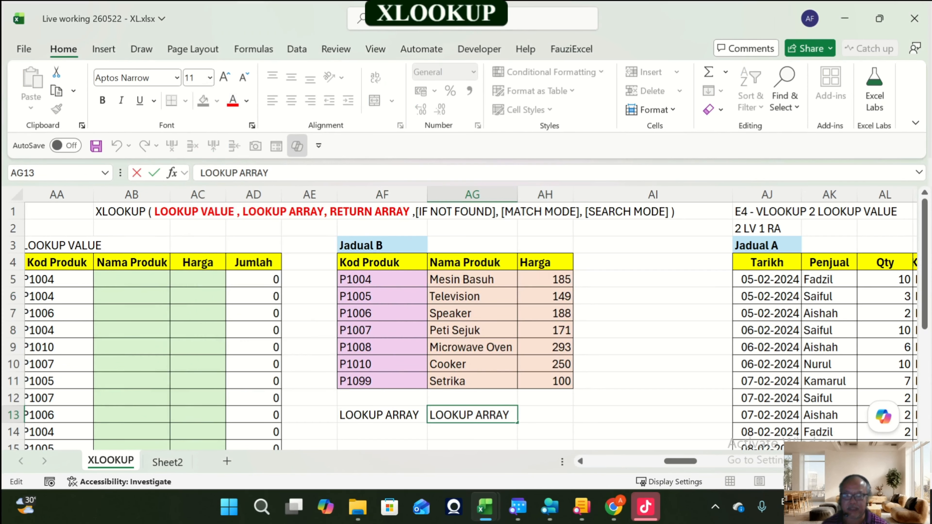
text(RETRUN)
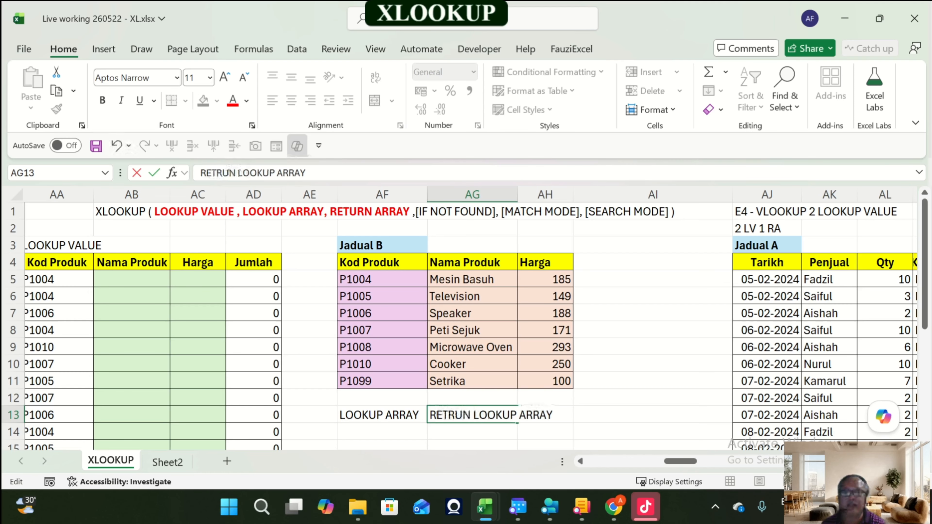
key(BackSpace)
key(BackSpace)
key(BackSpace)
key(BackSpace)
text(URN)
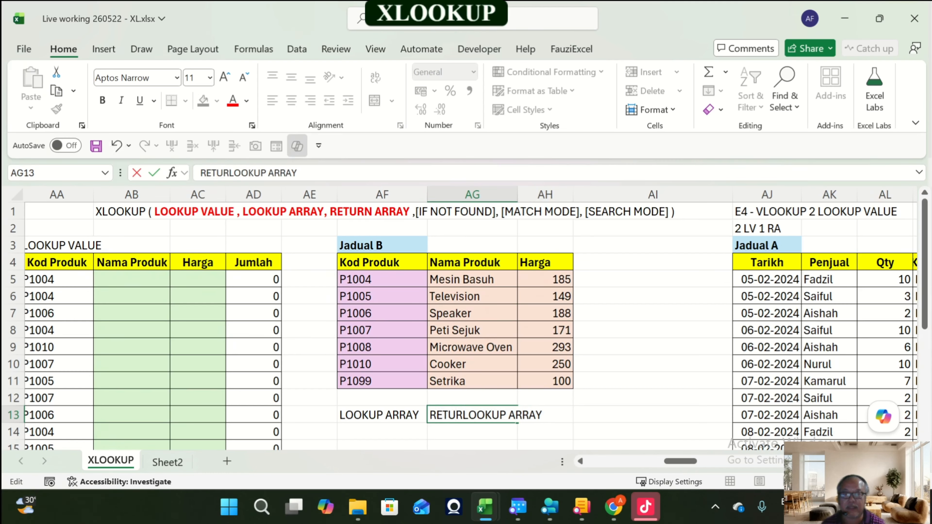
key(Delete)
key(Delete)
key(Delete)
key(Delete)
key(Delete)
key(Delete)
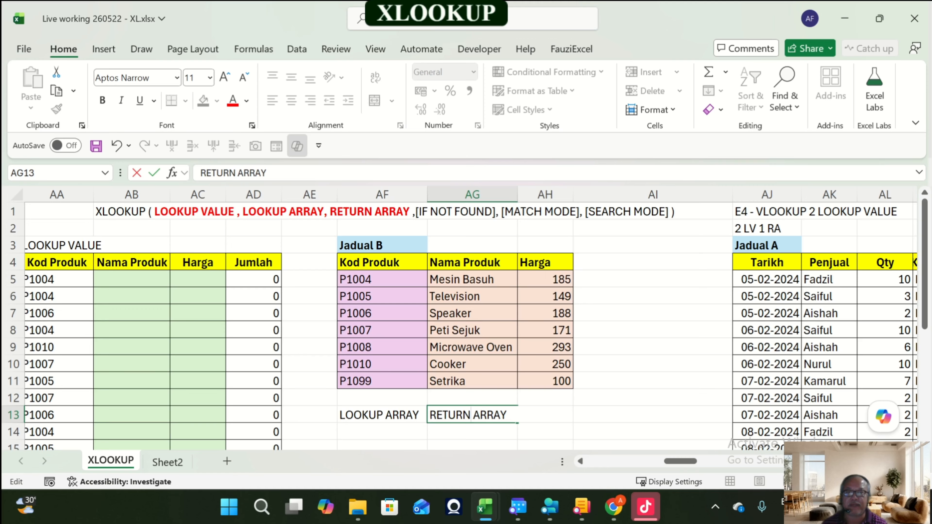
key(Return)
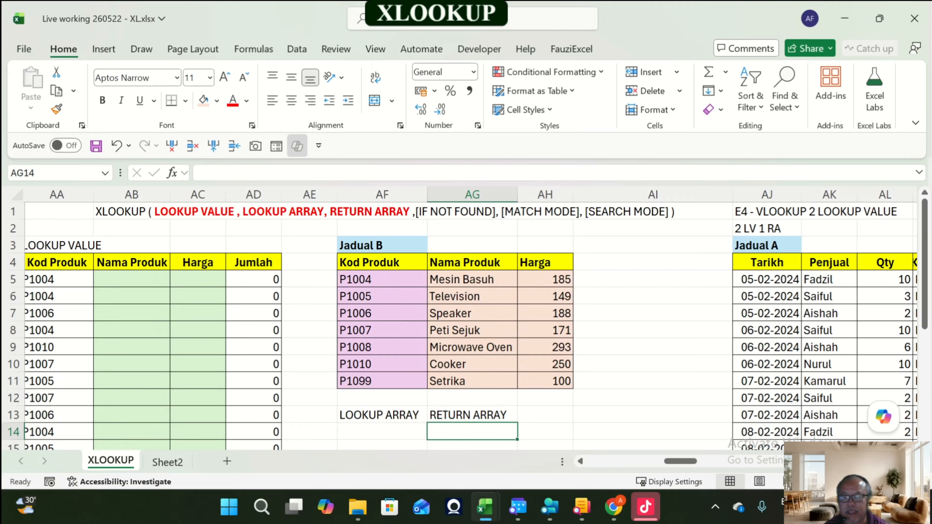
Step: Start an XLOOKUP formula in AB5 using AA5 as the lookup value
click(472, 415)
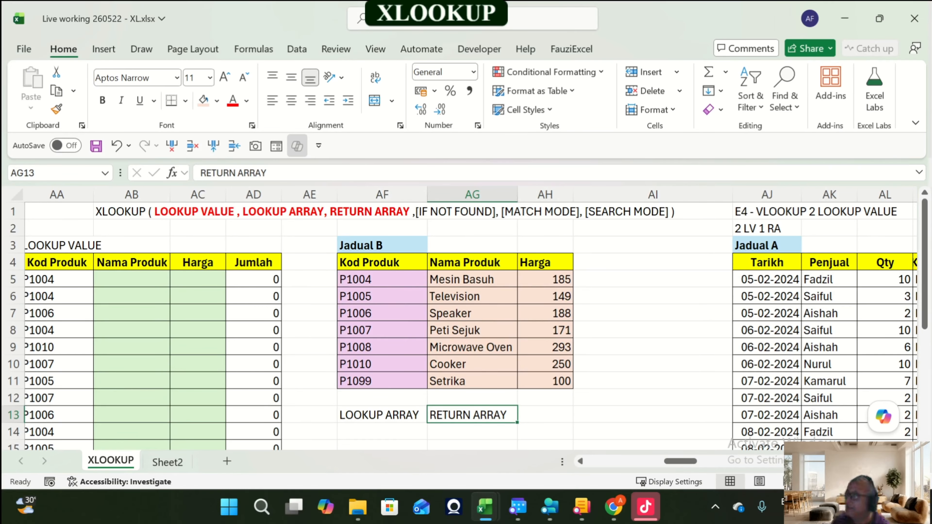
key(Up)
key(Up)
key(Up)
key(Up)
key(Up)
key(Up)
key(Up)
key(Up)
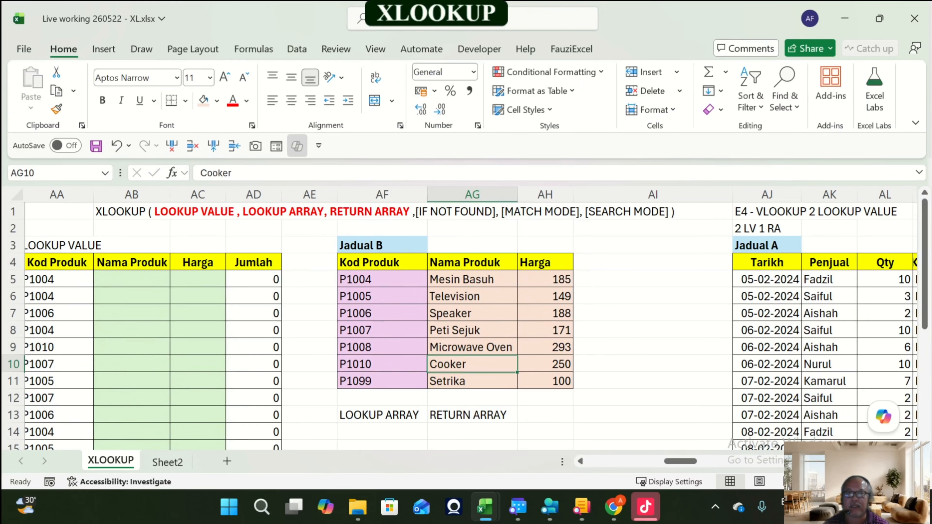
key(Left)
key(Left)
key(Left)
key(Left)
key(Left)
scroll(464, 310, left, 3)
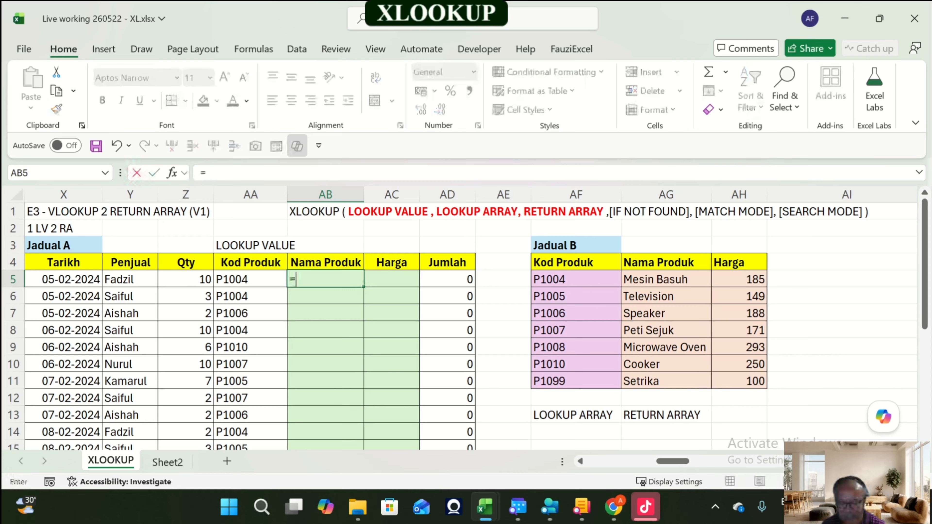
text(=xlo)
key(Tab)
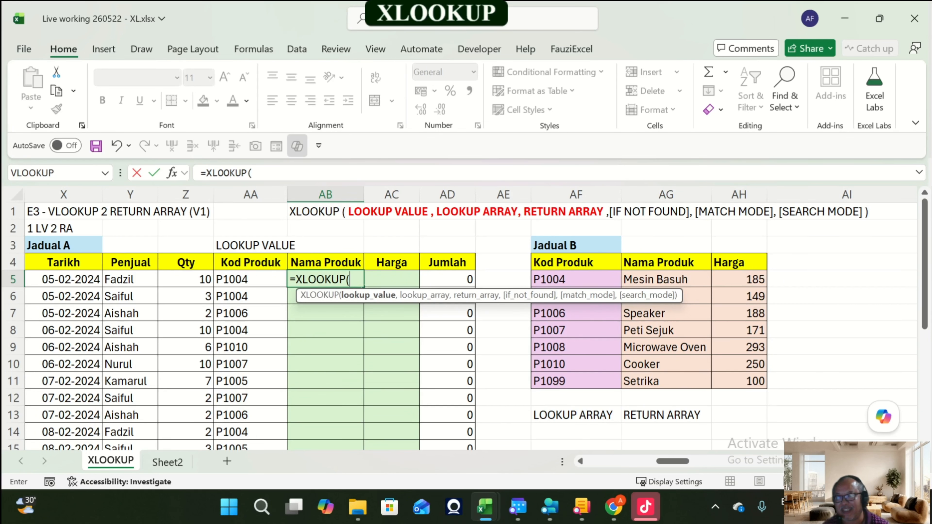
drag(251, 279, 251, 245)
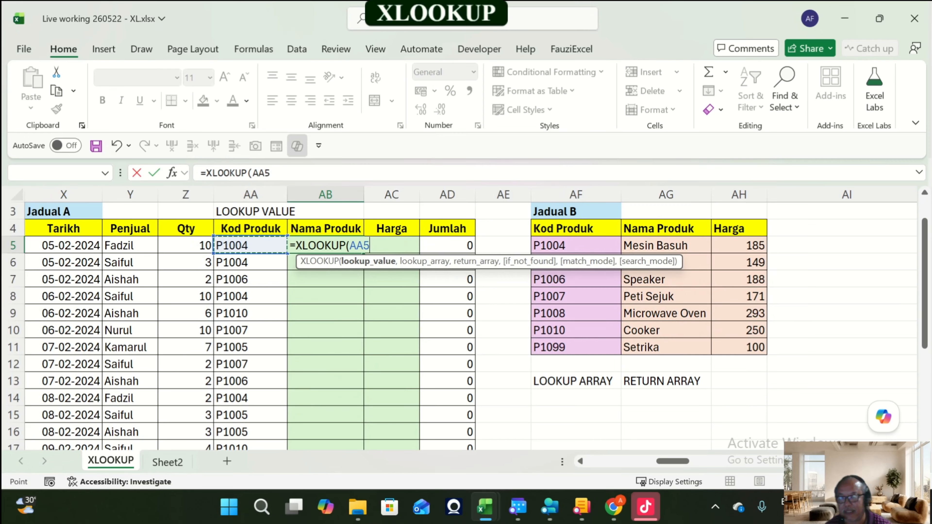
text(,)
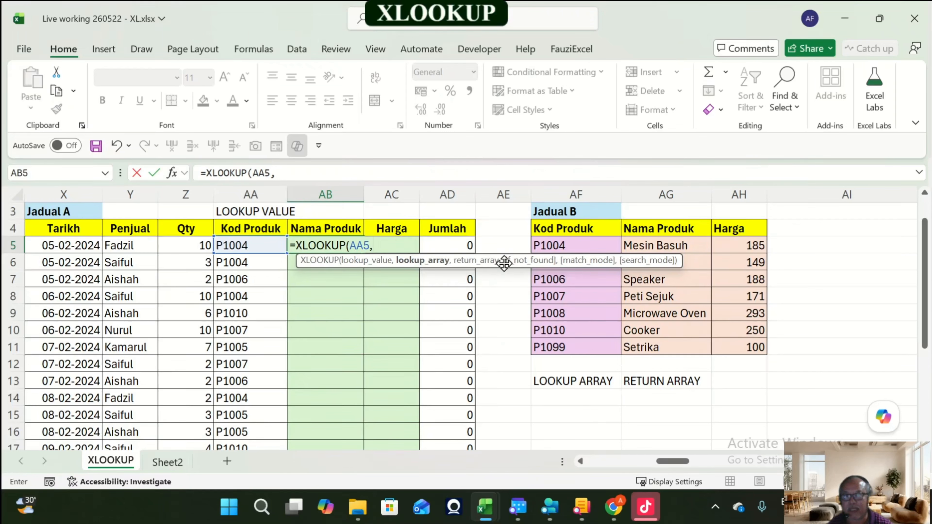
Step: Add the absolute lookup array $AF$5:$AF$11 and return array $AG$5:$AH$11, completing the XLOOKUP formula
drag(504, 268, 676, 422)
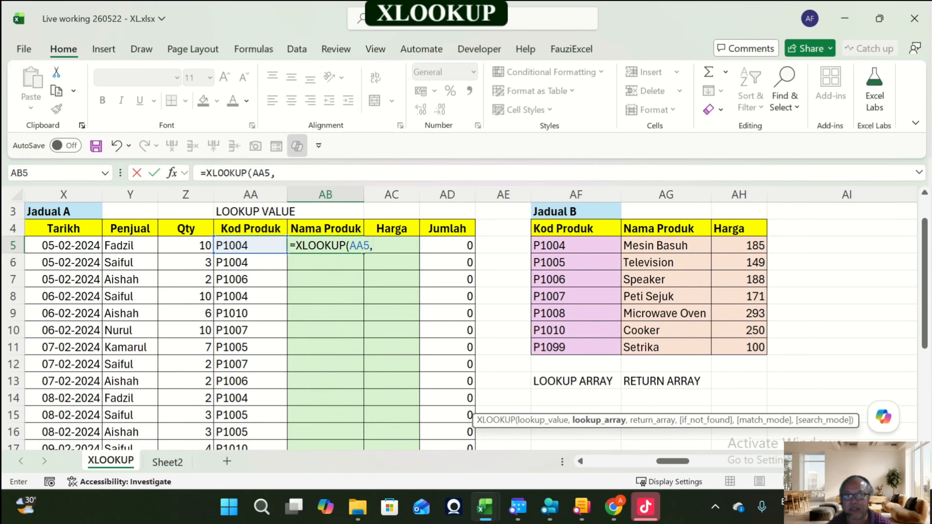
drag(565, 245, 565, 347)
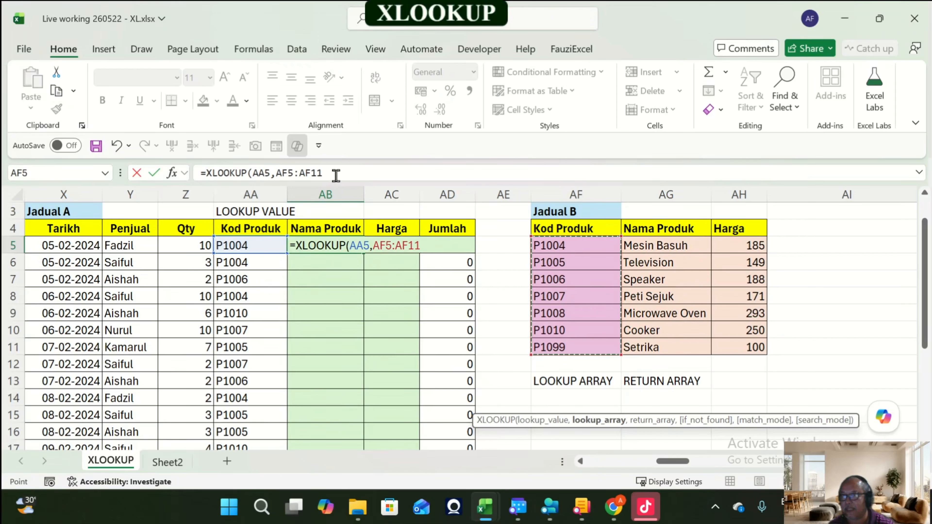
key(F4)
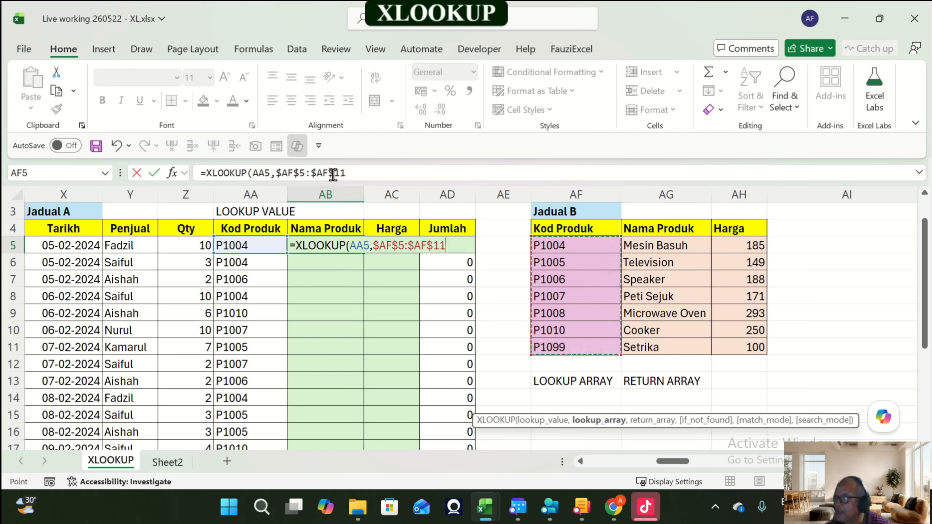
text(,)
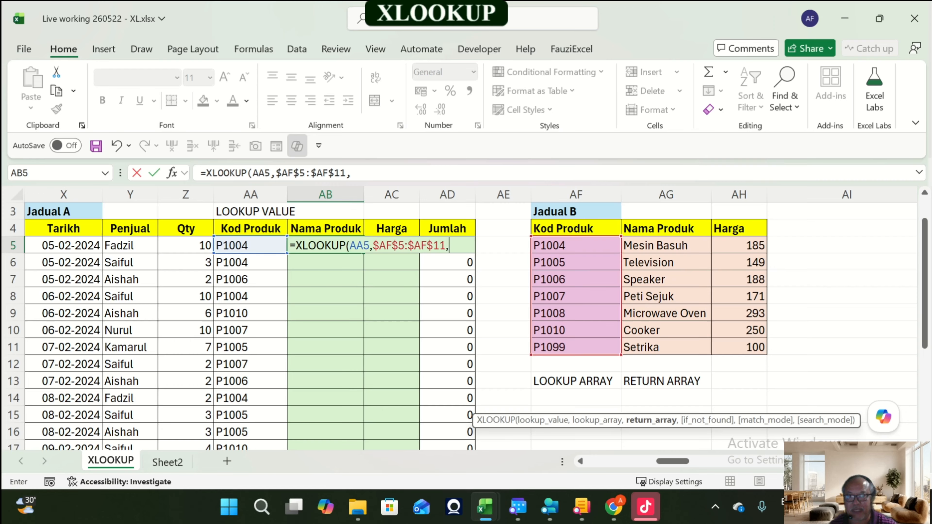
drag(646, 245, 756, 349)
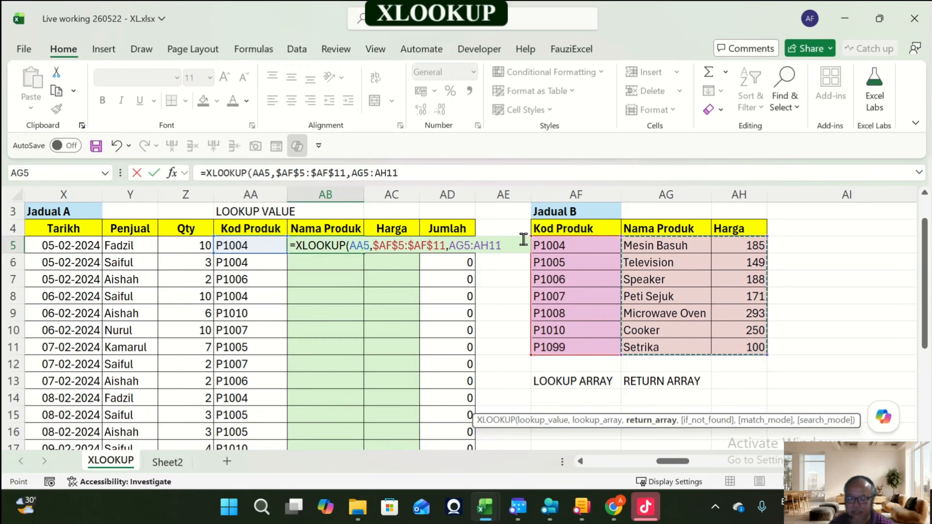
key(F4)
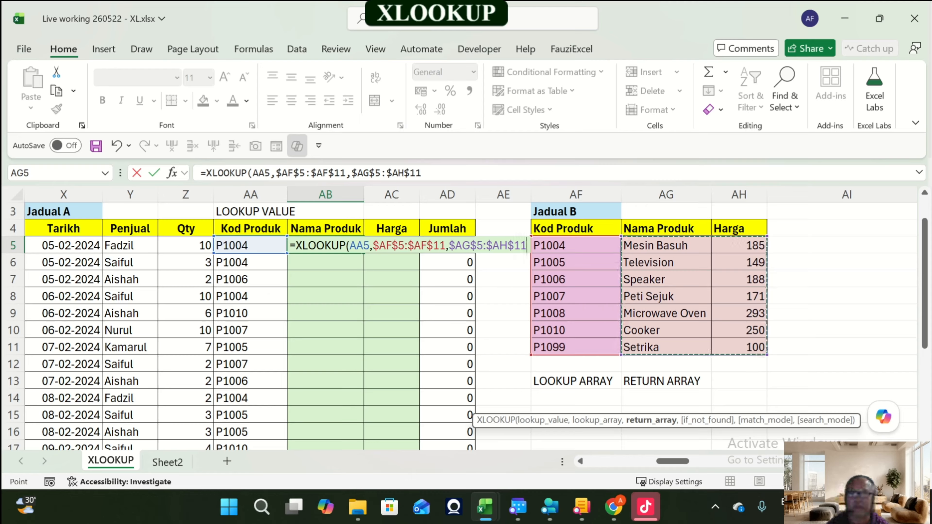
text())
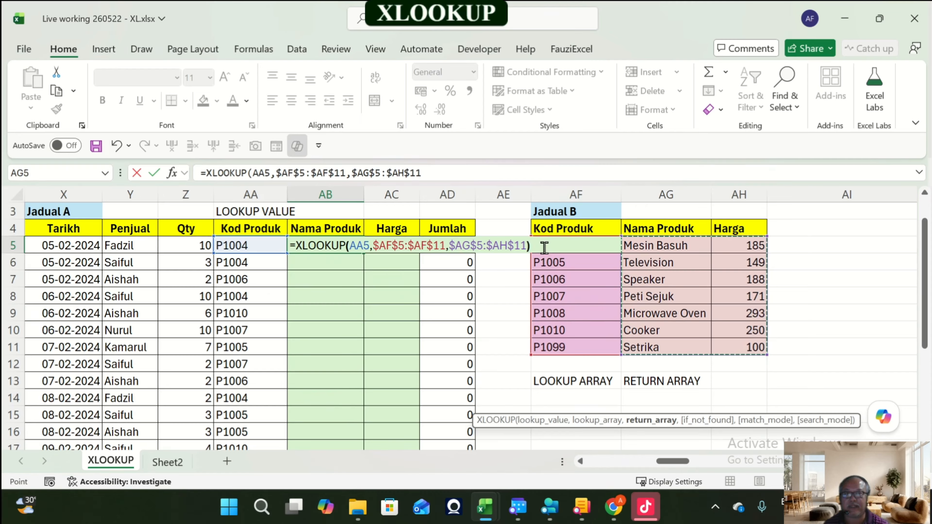
key(Return)
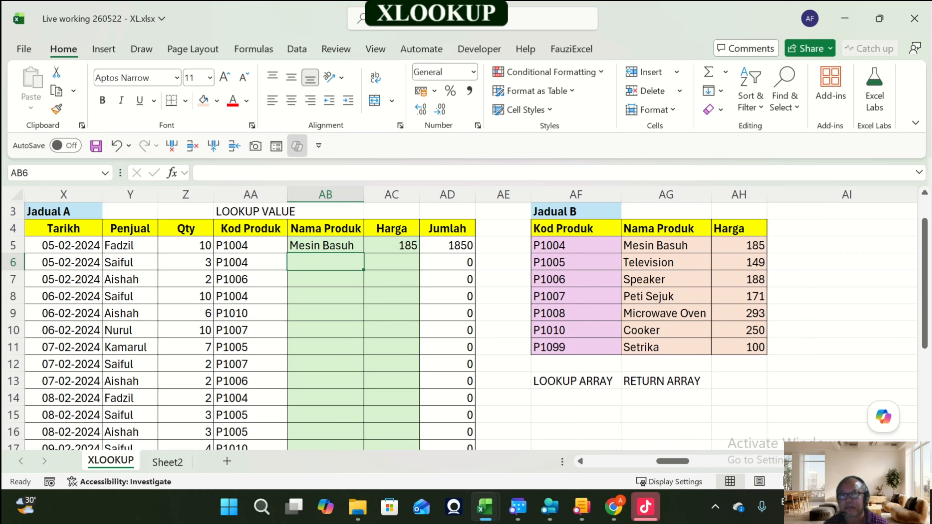
Step: Fill the AB5 XLOOKUP formula down through row 22
click(325, 245)
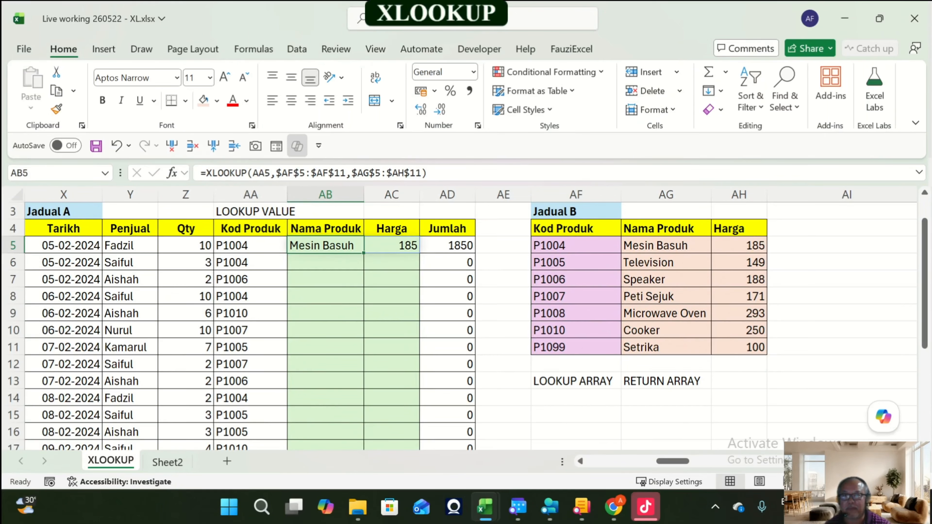
drag(364, 253, 364, 422)
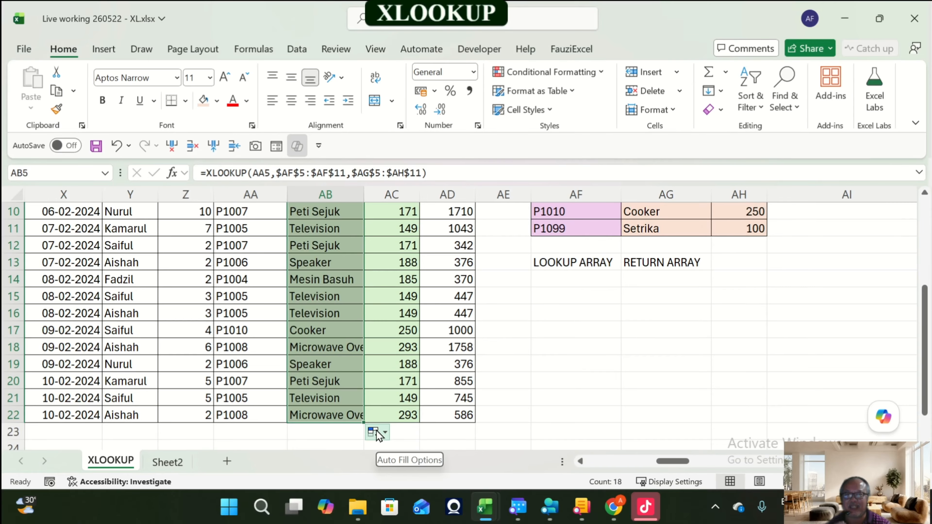
scroll(386, 431, up, 3)
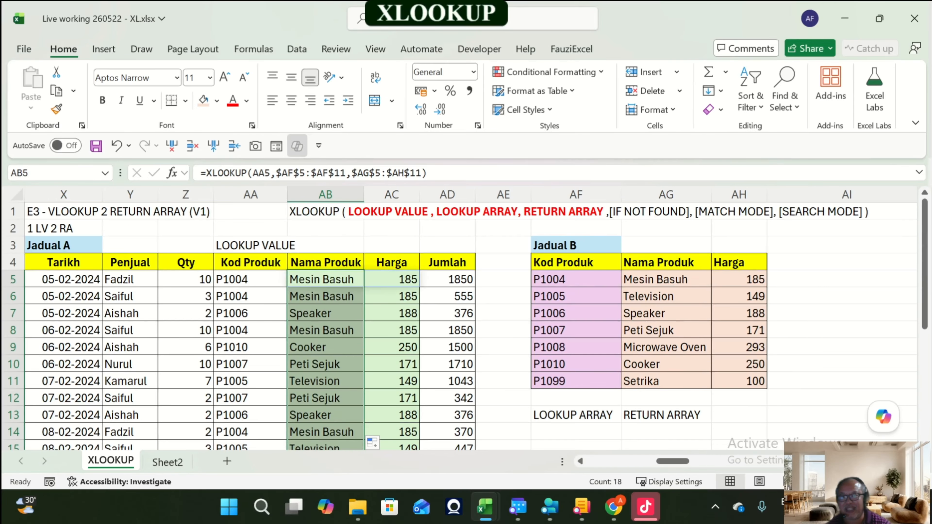
Step: Widen column AB so the returned product names fit
double_click(363, 194)
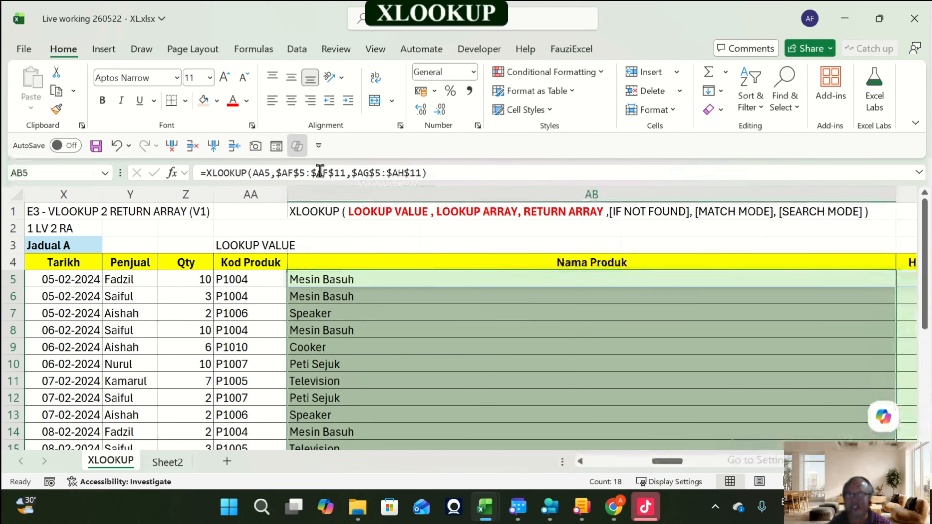
key(ctrl+z)
drag(364, 194, 383, 195)
scroll(464, 326, down, 1)
scroll(465, 325, up, 1)
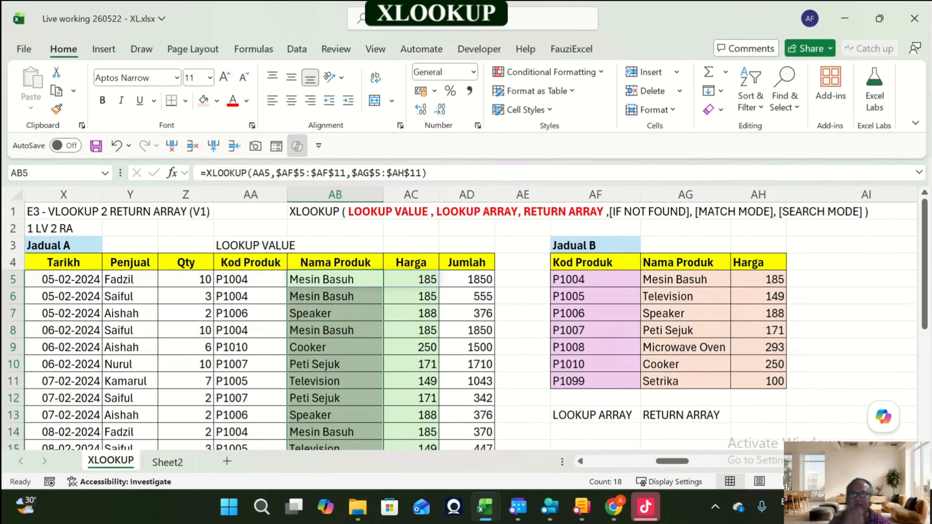
Step: Rename Jadual B's product in AG5 to Mesin Basuh A and review the Nama Produk results in column AB
click(335, 279)
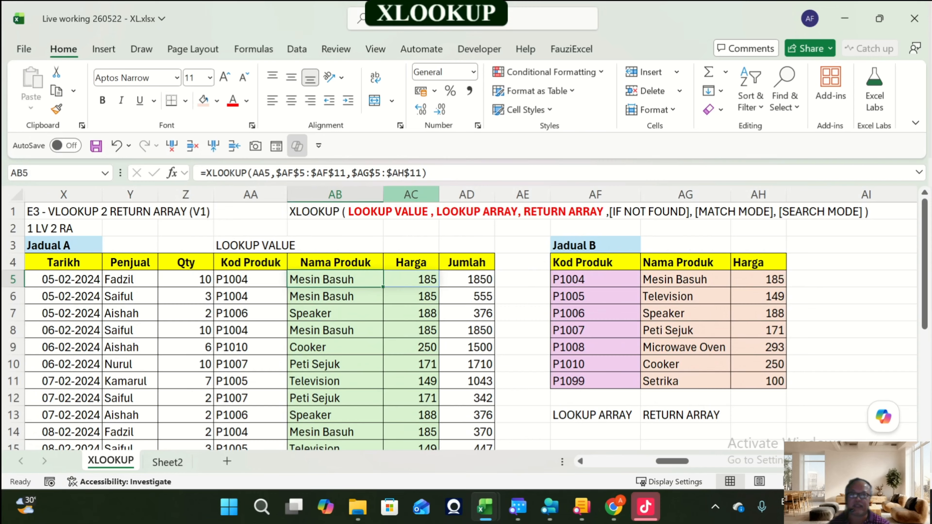
click(686, 280)
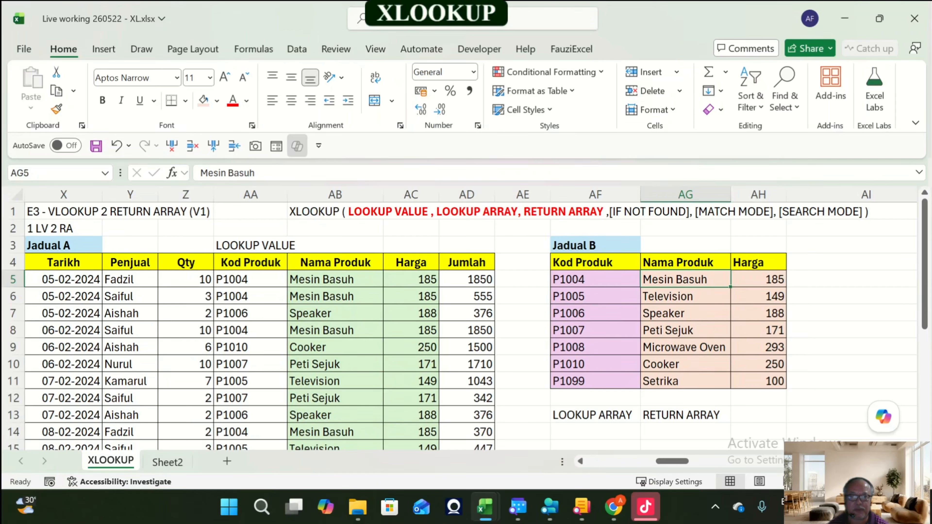
key(F2)
text(A)
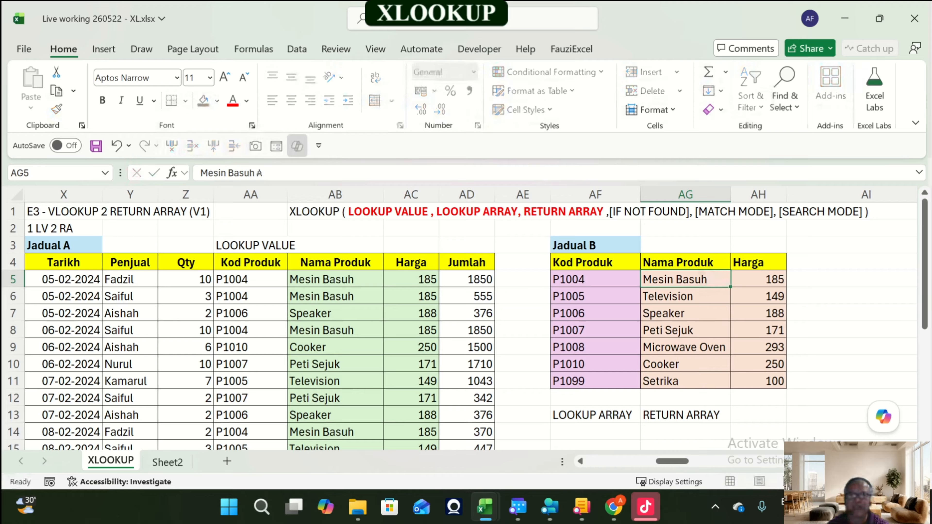
key(Return)
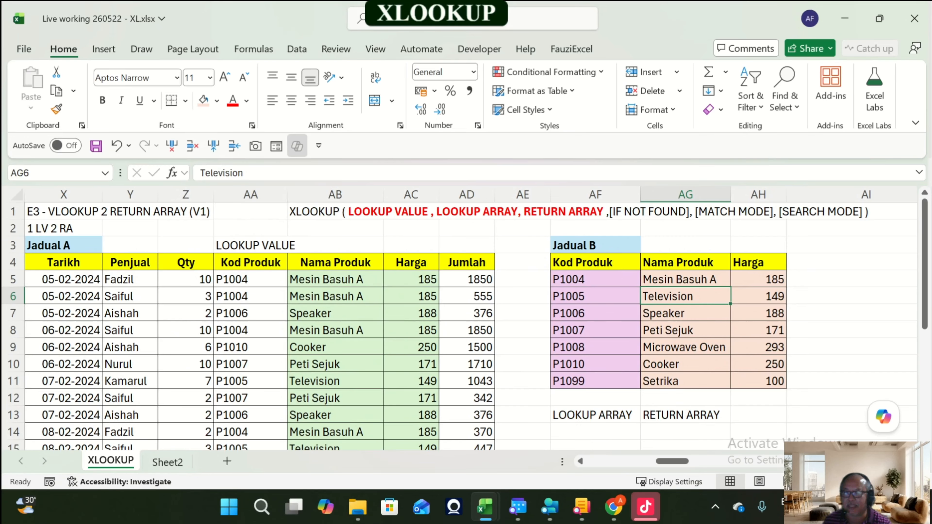
click(335, 280)
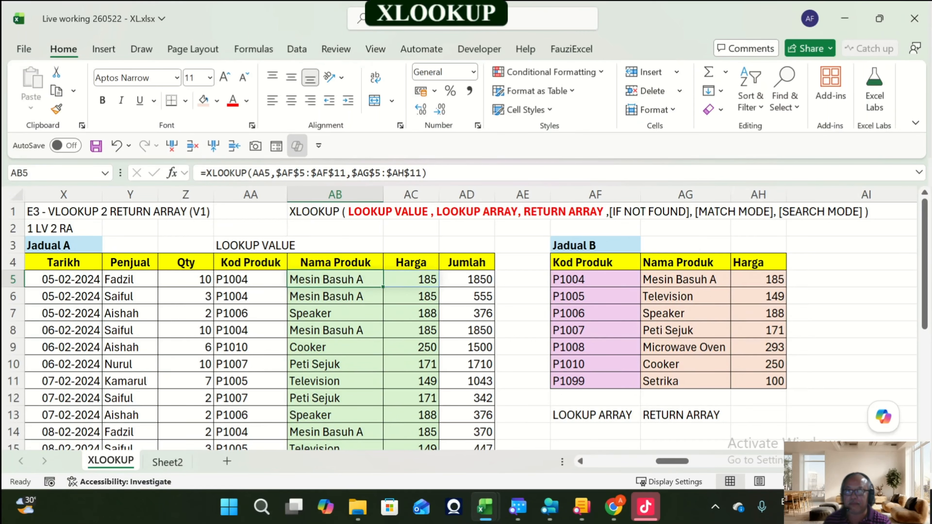
scroll(459, 330, down, 3)
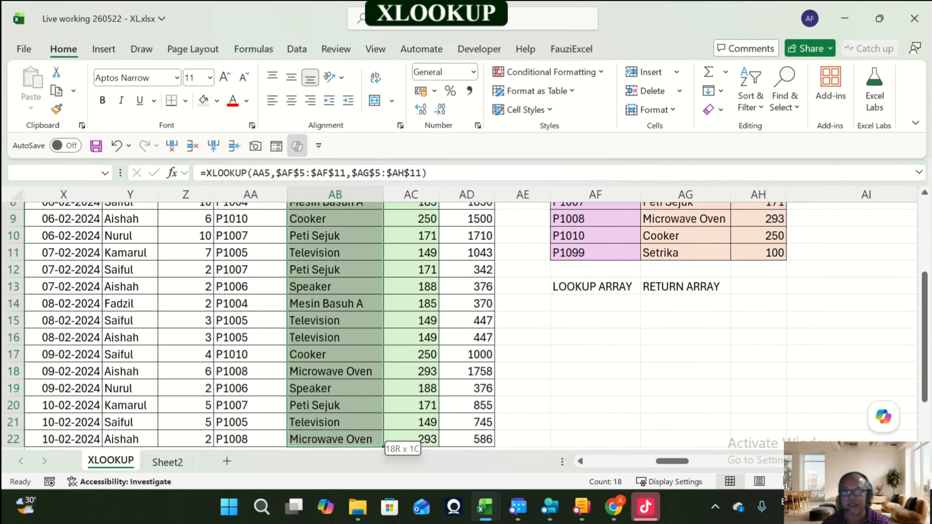
Step: Clear the XLOOKUP formulas from column AB, rows 5 to 22
scroll(458, 330, up, 3)
key(Delete)
key(Up)
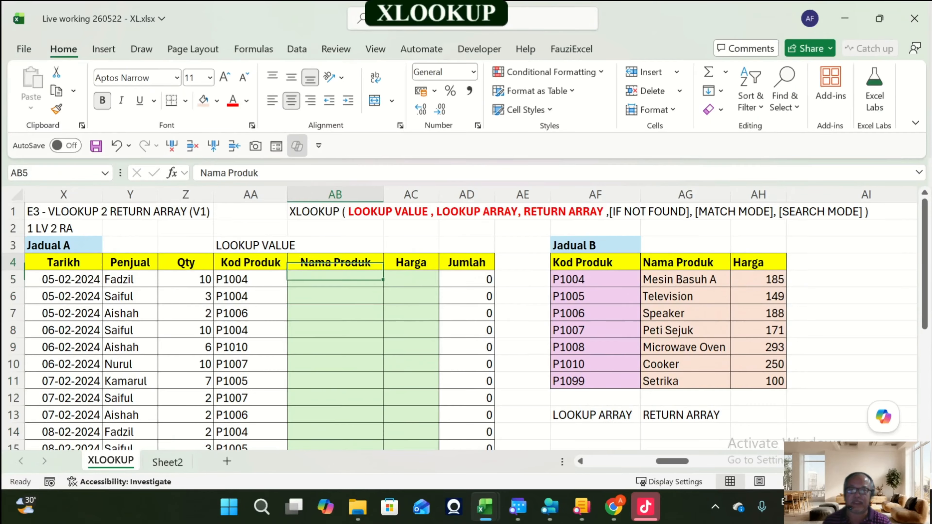
key(Down)
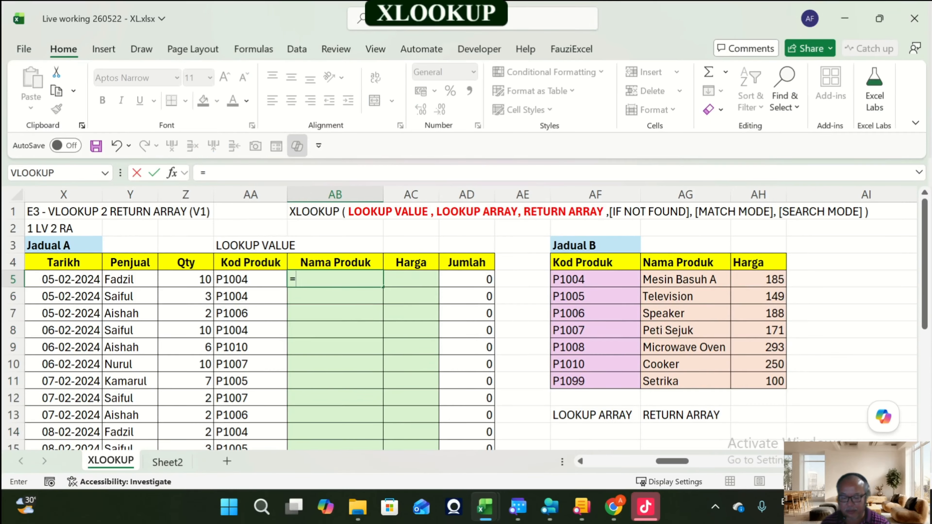
Step: Try a spilling XLOOKUP in AB5 using AA5:AA22, AF5:AF11 and AG5:AH11, then delete it
text(=xlo)
key(Tab)
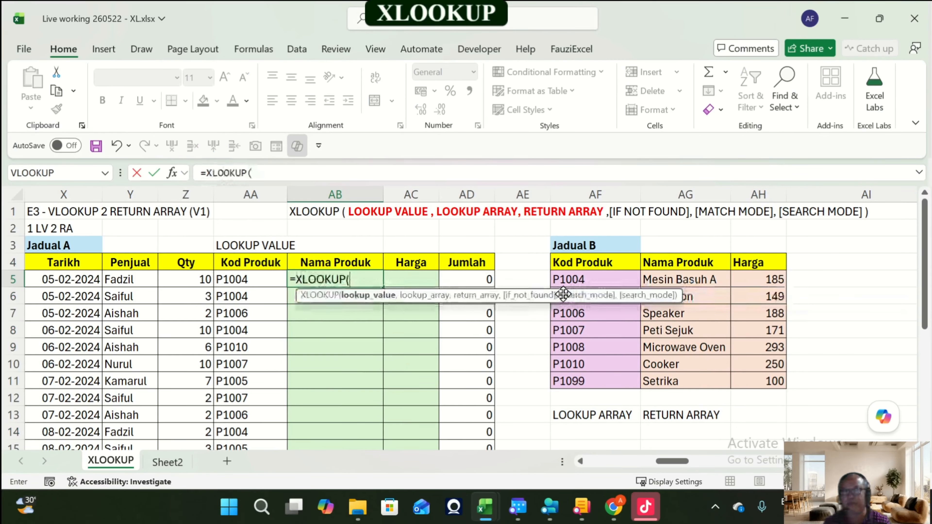
key(Left)
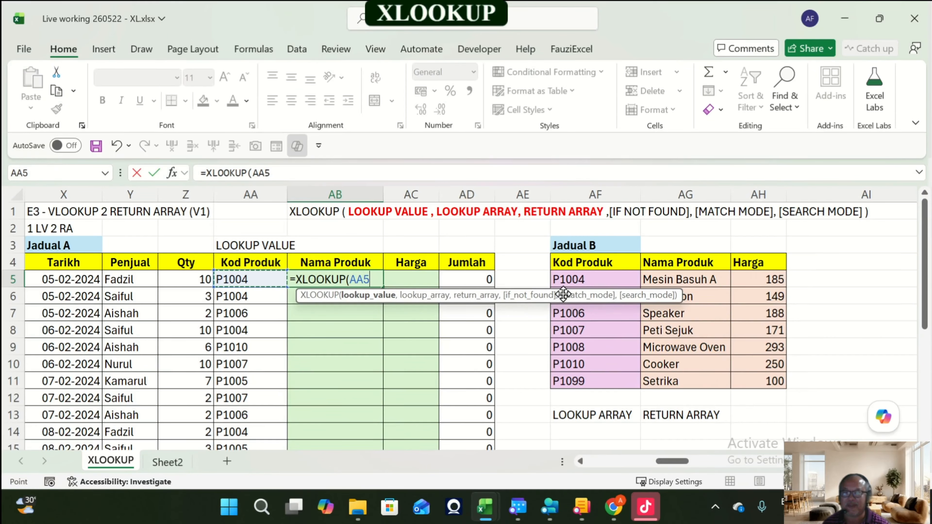
key(ctrl+shift+Down)
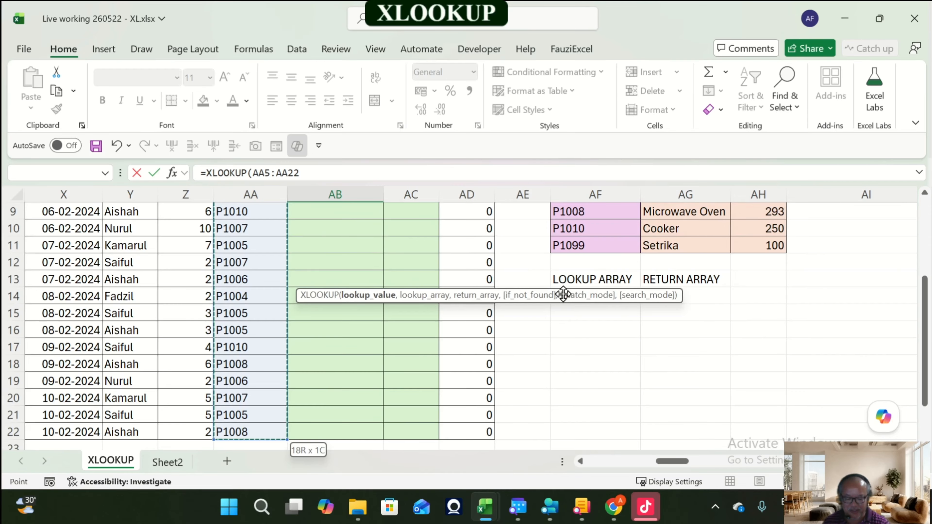
text(,)
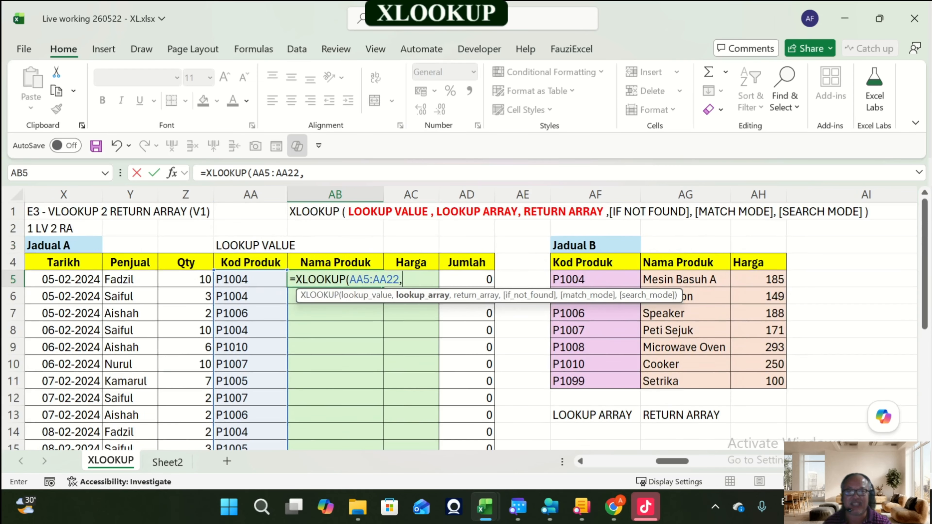
key(Right)
key(Right)
key(Right)
key(Right)
key(ctrl+shift+Down)
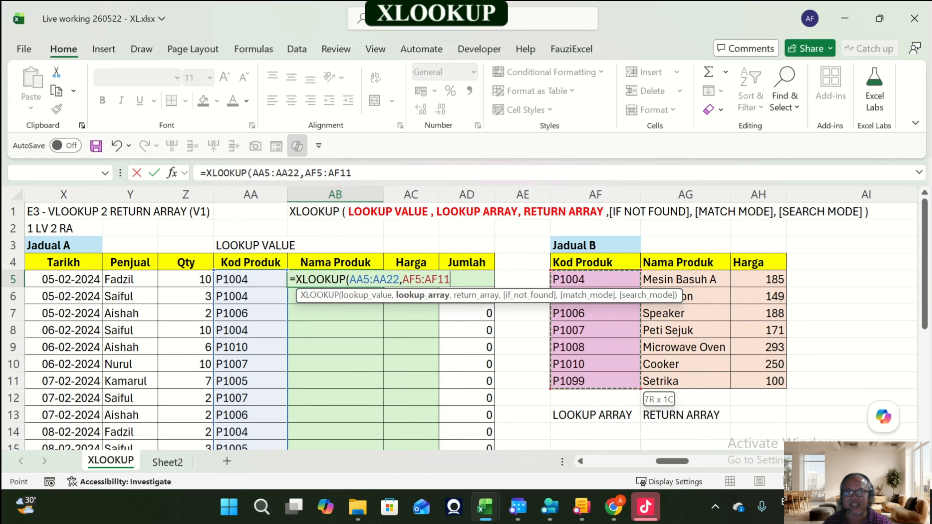
text(,)
key(Right)
key(Right)
key(Right)
key(Right)
key(Right)
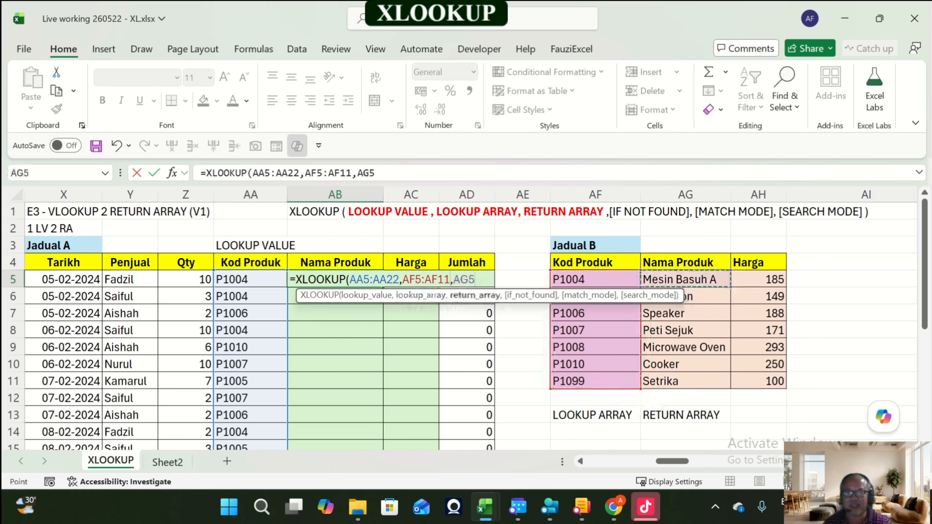
key(shift+Right)
key(shift+Down)
key(shift+Down)
key(shift+Down)
key(shift+Down)
key(shift+Down)
key(shift+Down)
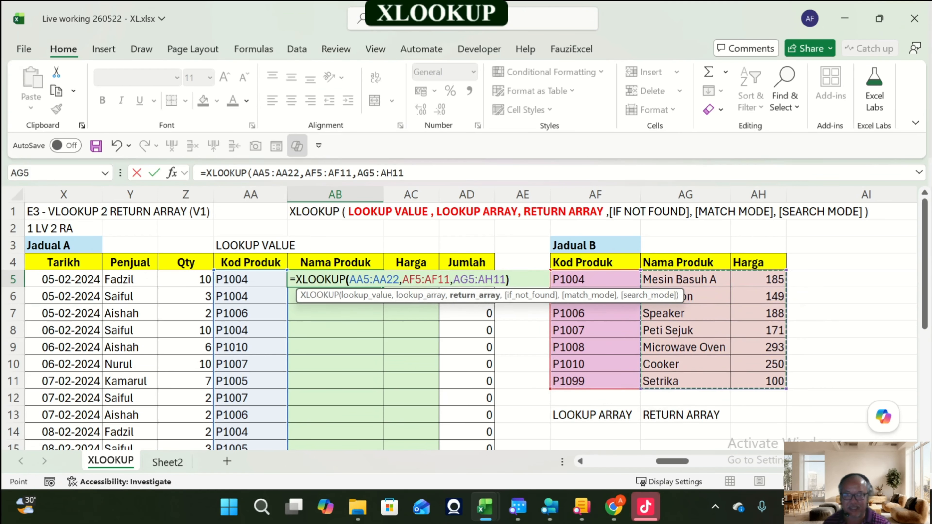
key(Return)
key(Up)
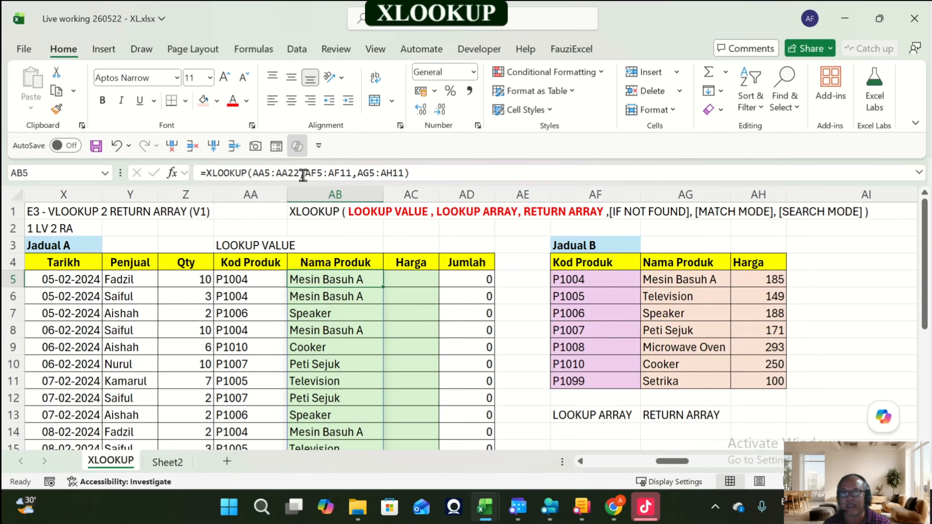
key(Delete)
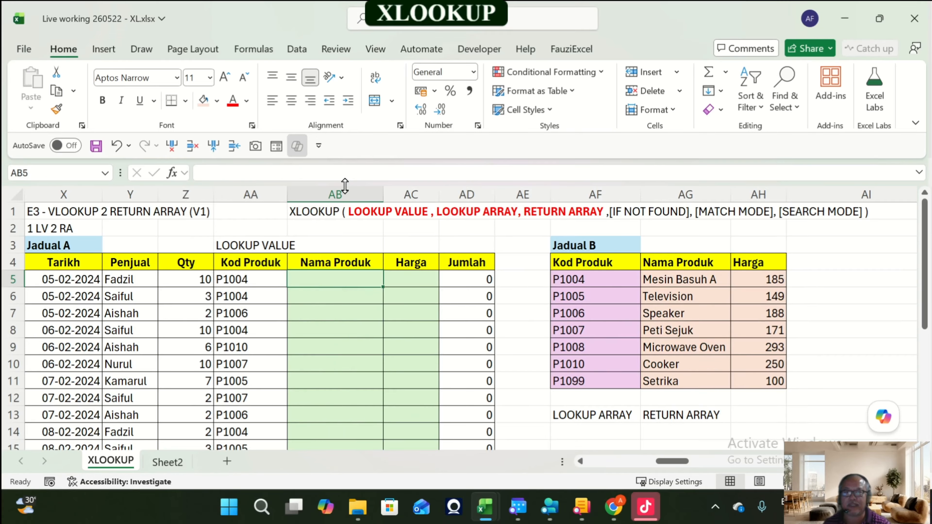
Step: Enter =XLOOKUP(AA5,AF5:AF11,AG5:AH11) in AB5 with relative ranges and fill it down through row 22
text(=xl)
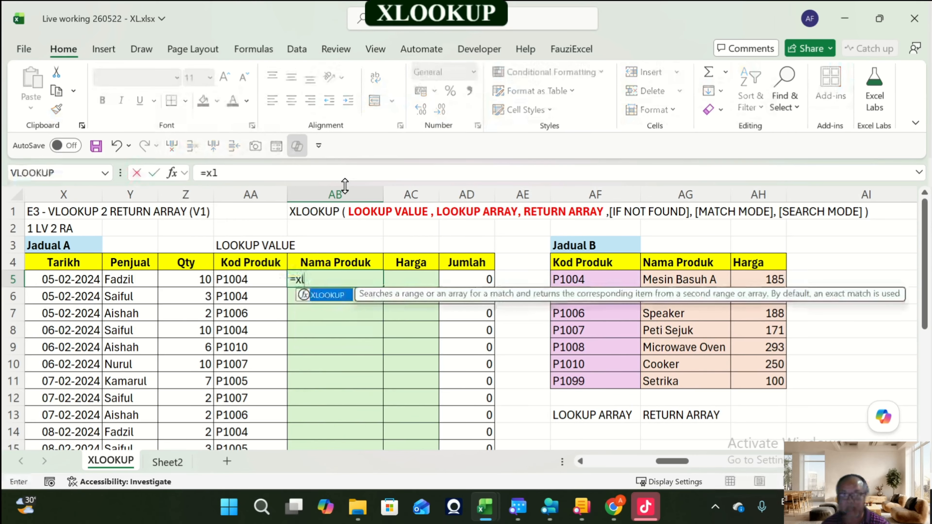
key(Tab)
key(Left)
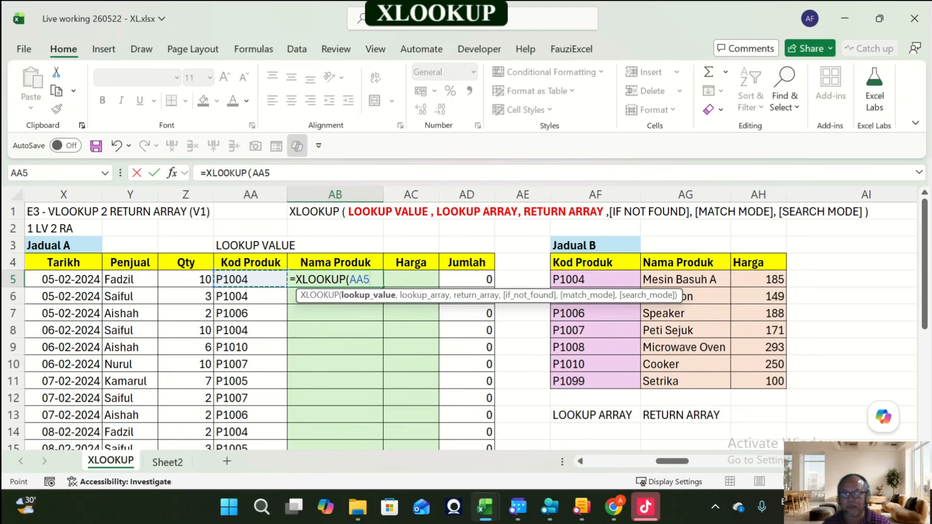
text(,)
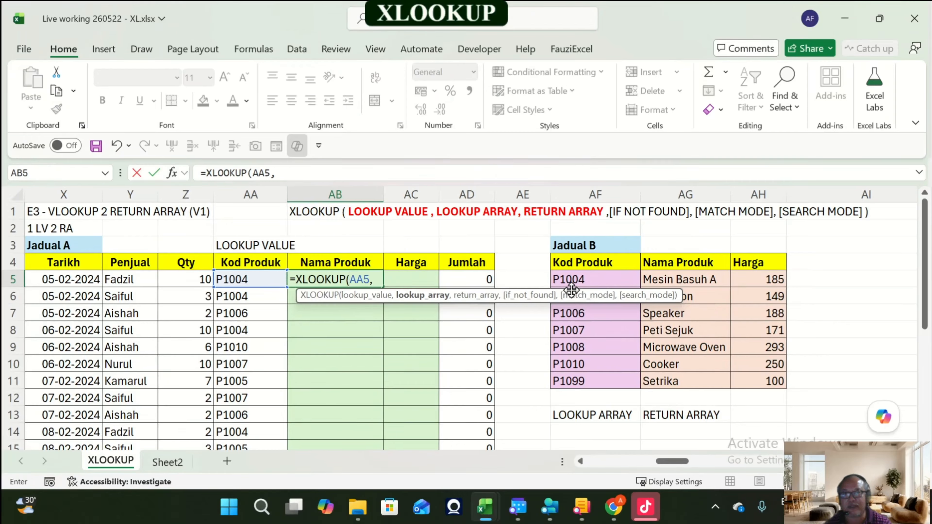
drag(572, 281, 573, 382)
text(,)
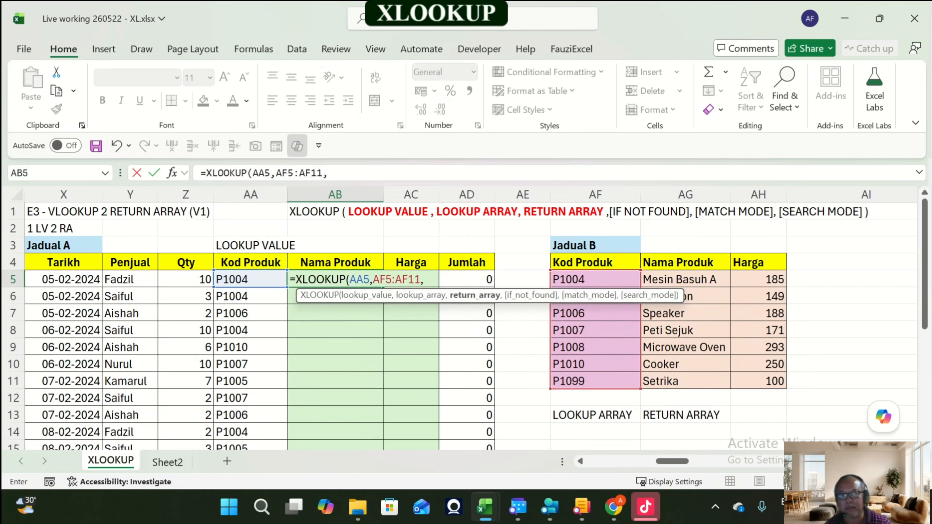
drag(679, 280, 782, 385)
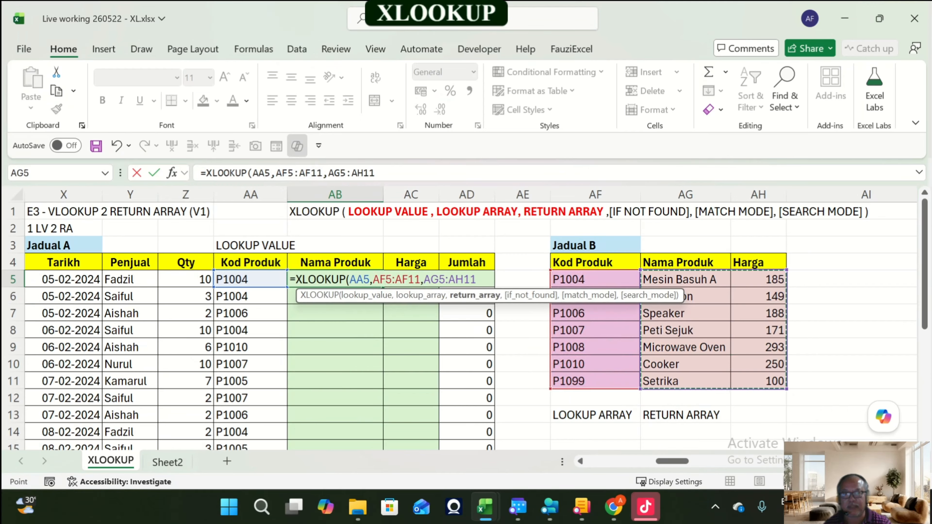
text())
key(ctrl+Return)
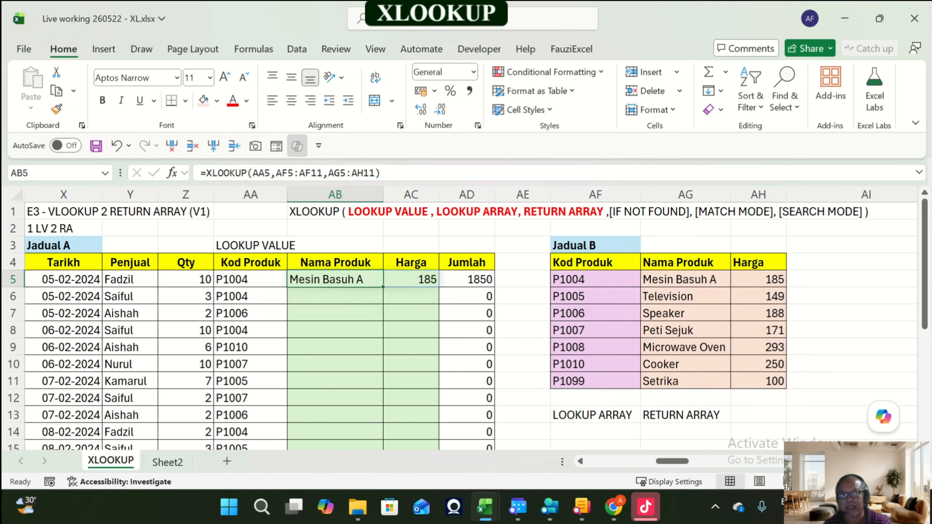
drag(383, 287, 383, 433)
scroll(383, 433, up, 3)
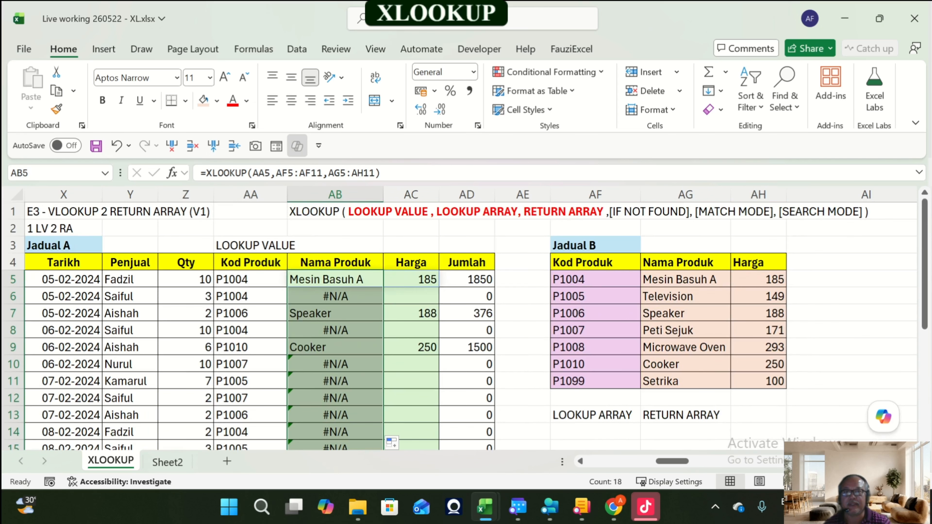
Step: Examine the filled XLOOKUP formulas in AB6, AB13 and AB19 to compare their lookup and return ranges
click(335, 297)
key(F2)
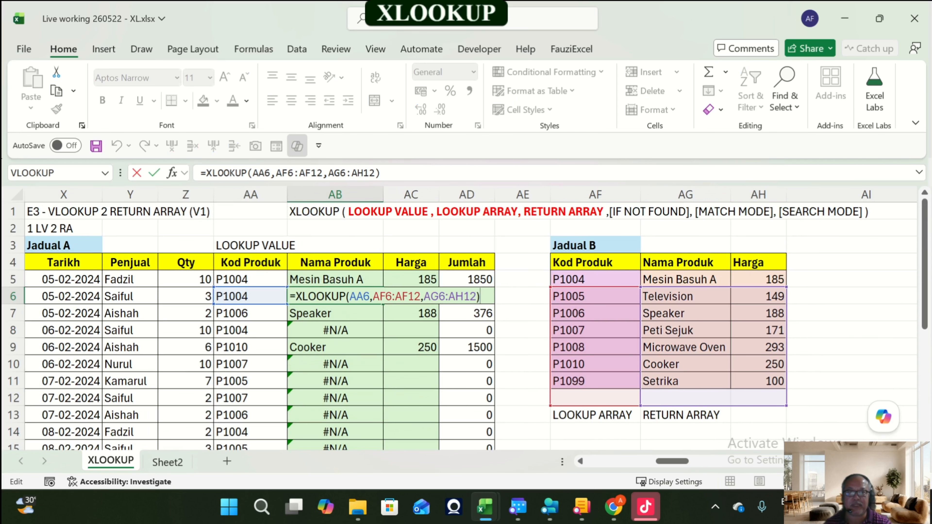
scroll(335, 330, down, 2)
key(Escape)
click(335, 330)
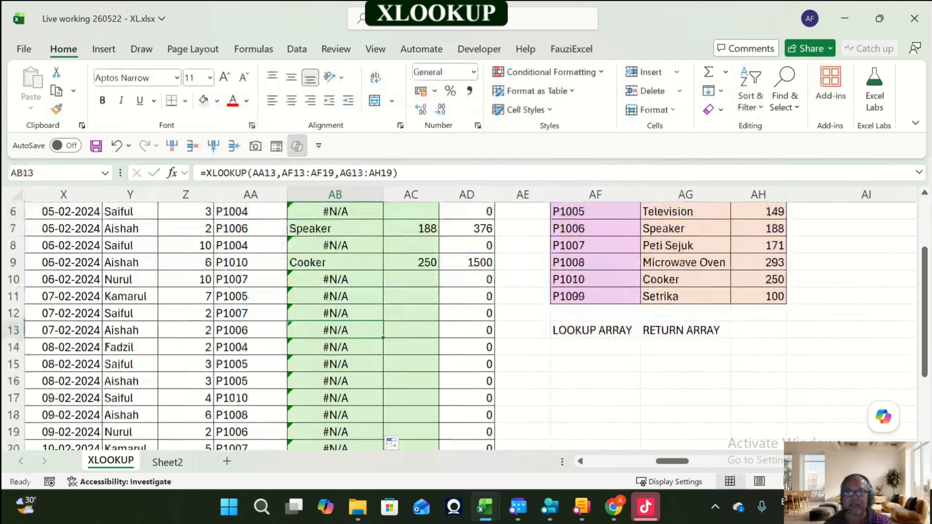
key(F2)
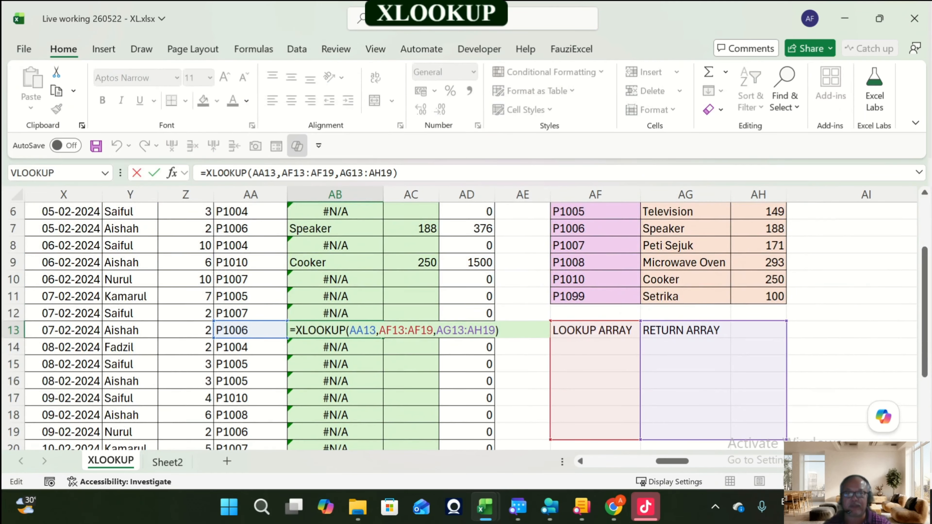
key(Escape)
scroll(335, 331, down, 2)
click(335, 330)
key(F2)
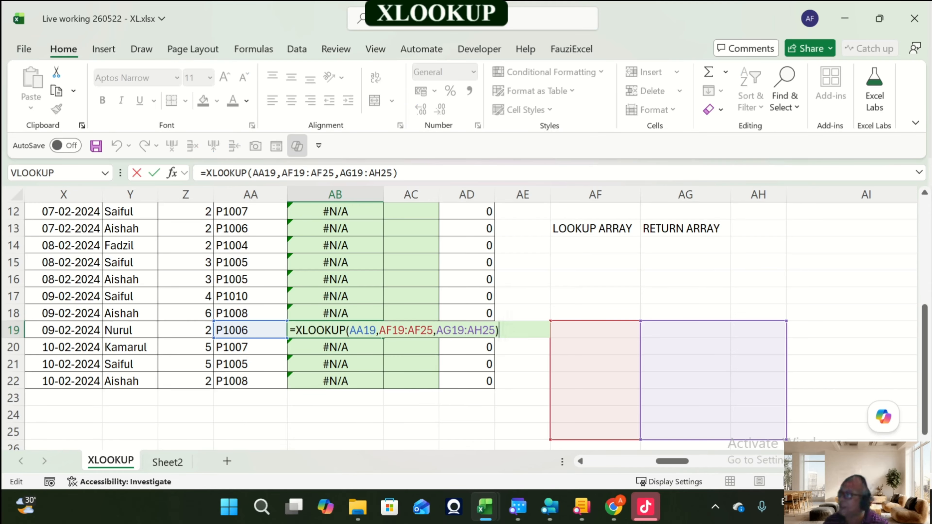
key(Escape)
scroll(466, 323, up, 4)
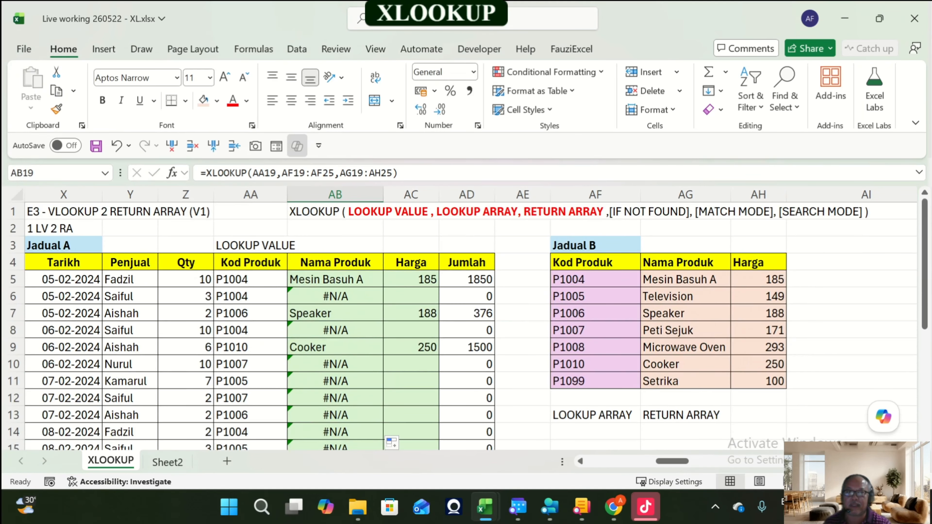
Step: Rewrite AB5 as =XLOOKUP(AA5,$AF$5:$AF$11,$AG$5:$AH$11) with absolute lookup and return arrays
click(335, 279)
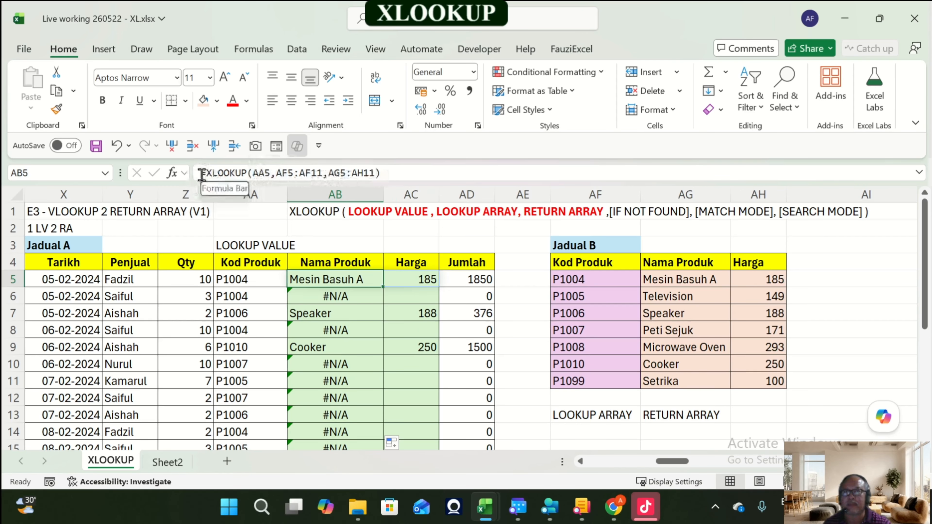
drag(211, 178, 475, 185)
key(BackSpace)
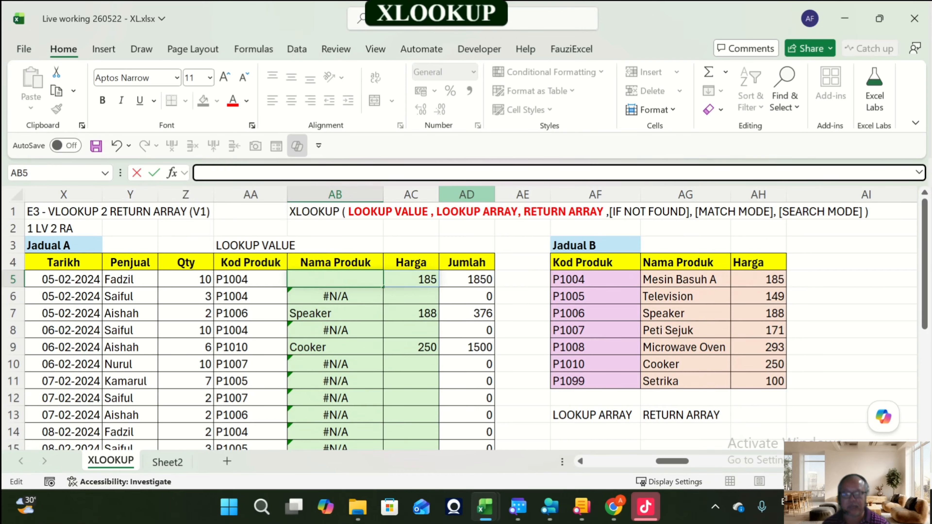
text(=xlo)
key(Tab)
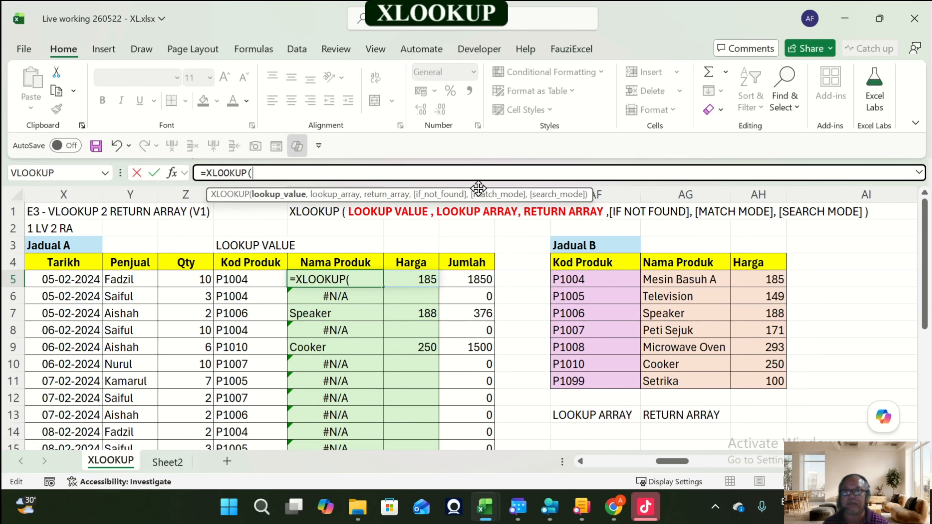
click(251, 280)
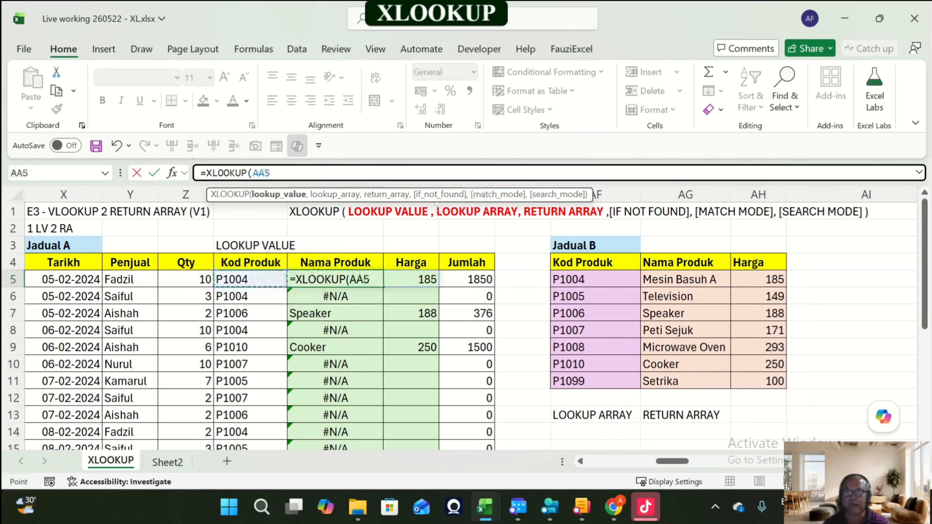
text(,)
drag(591, 279, 638, 385)
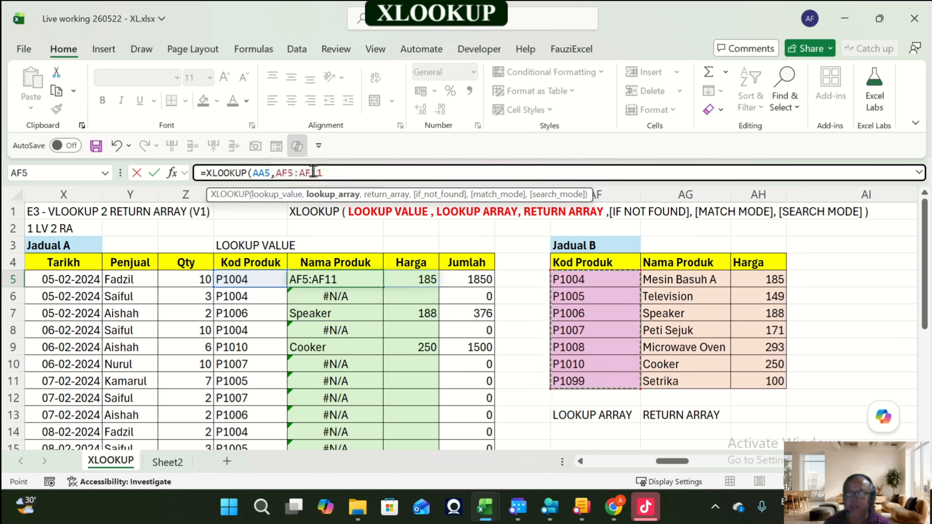
key(F4)
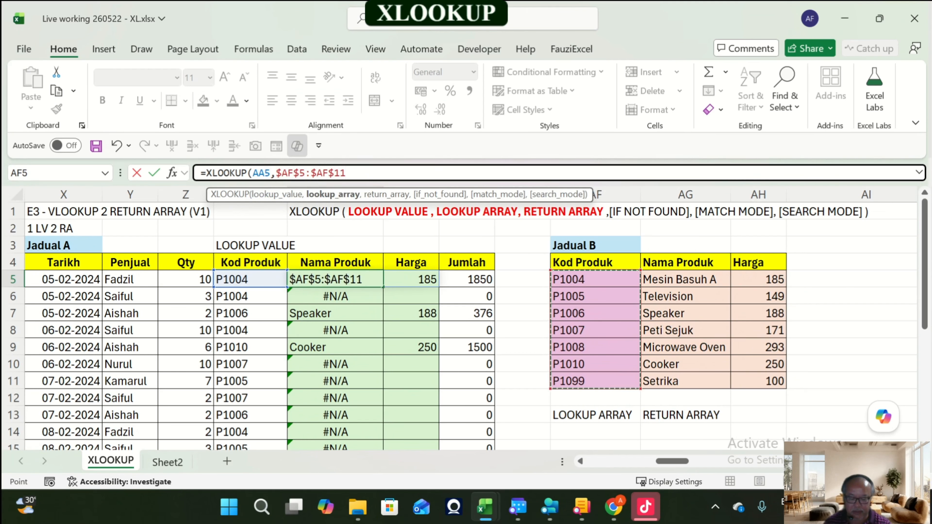
text(,)
click(686, 279)
drag(685, 279, 758, 381)
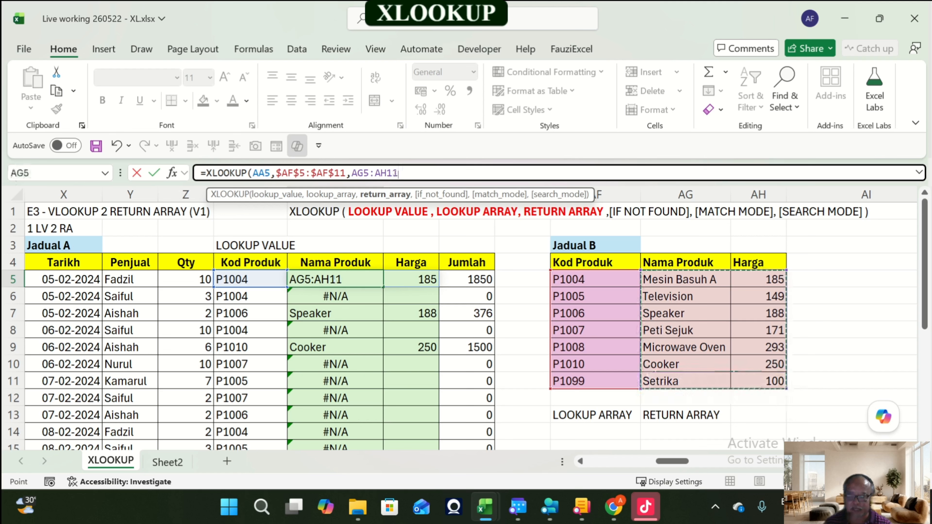
key(F4)
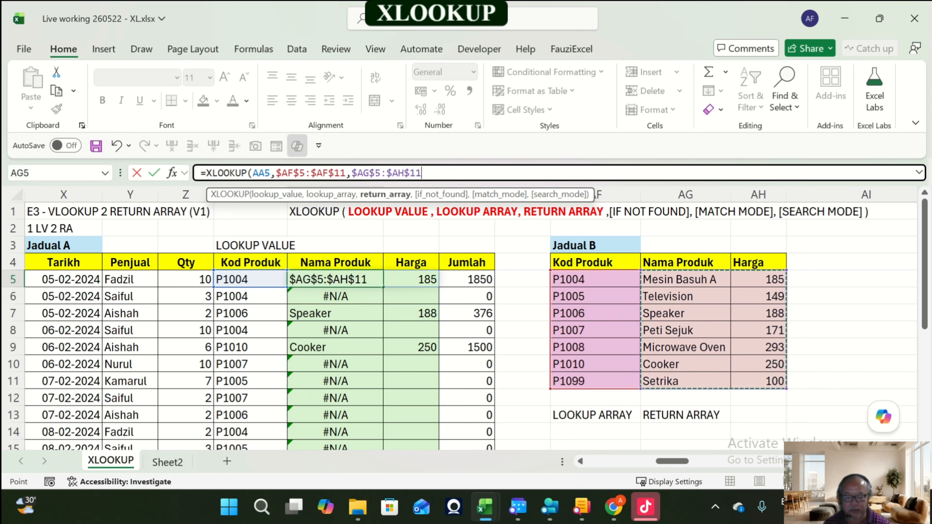
text())
key(Return)
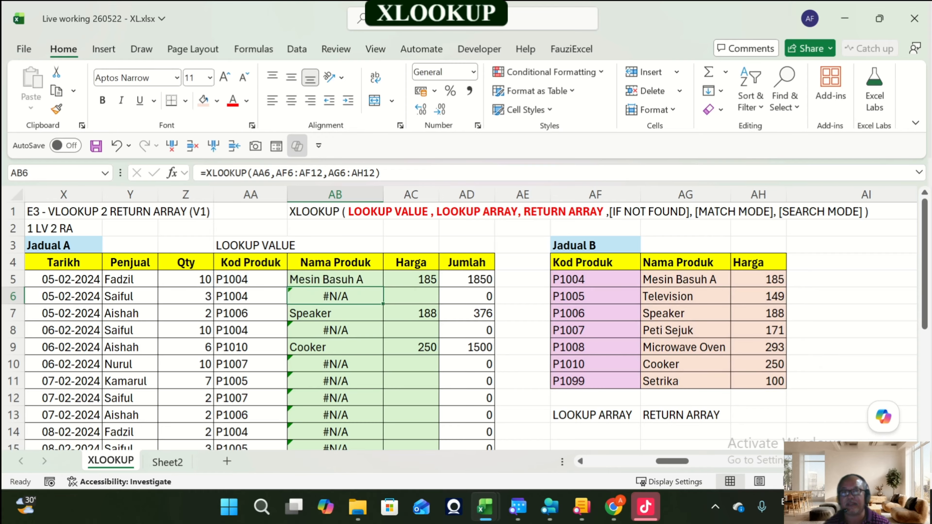
Step: Fill the AB5 XLOOKUP formula down through row 22
click(335, 281)
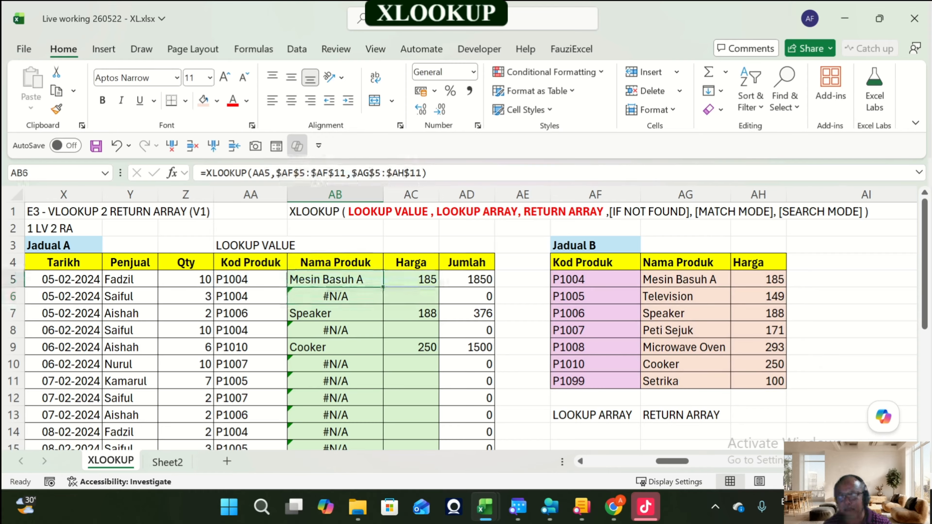
drag(383, 287, 383, 422)
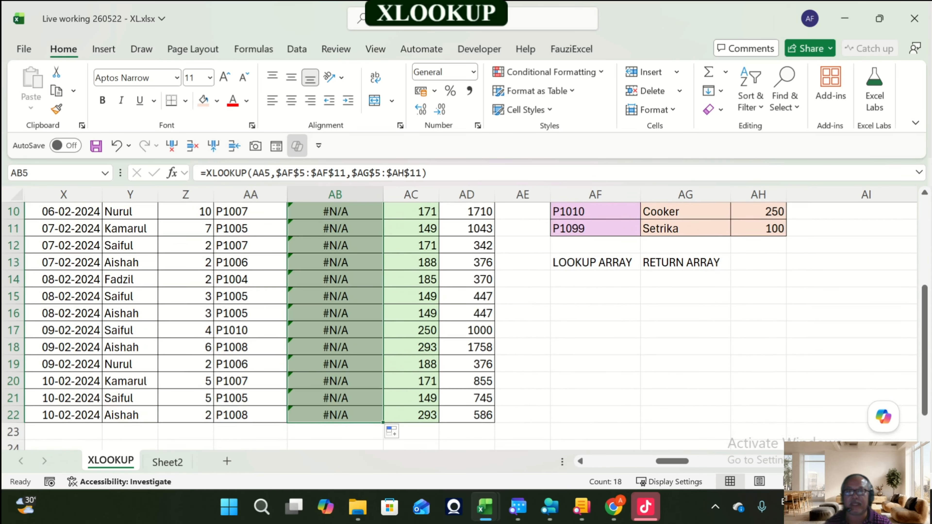
scroll(383, 367, up, 2)
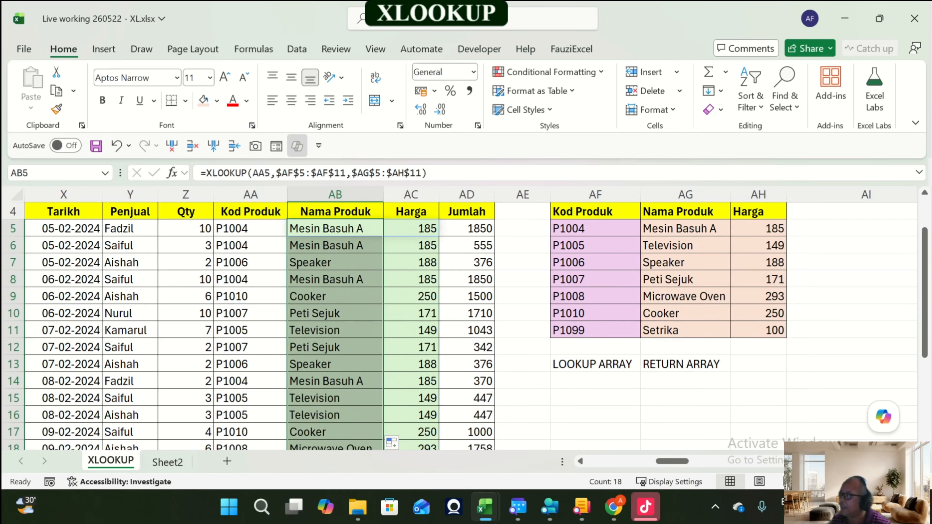
Step: Copy the XLOOKUP syntax line from AB1 and paste it into AM1 above exercise E4
scroll(467, 319, up, 1)
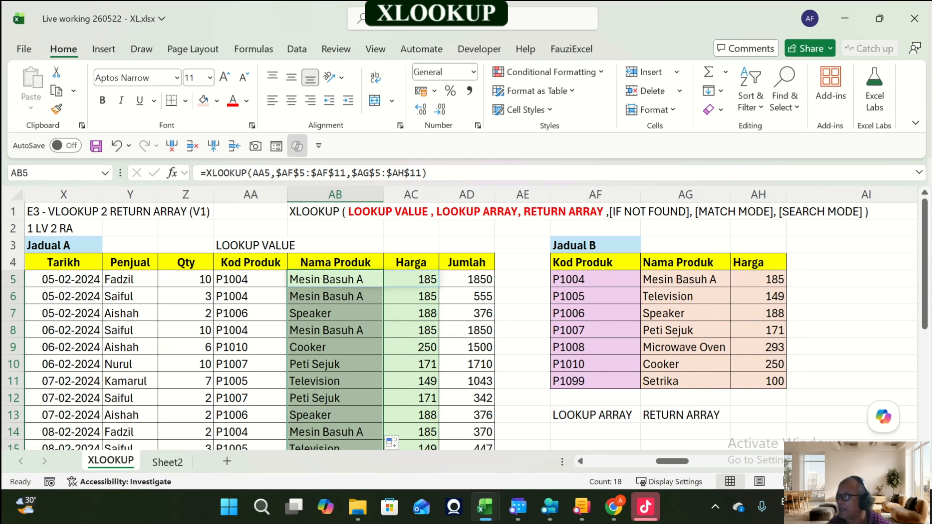
key(Right)
key(Right)
key(Right)
key(Right)
key(Right)
key(Right)
key(Right)
key(Right)
key(Right)
key(Right)
key(Right)
key(Right)
key(Right)
key(Right)
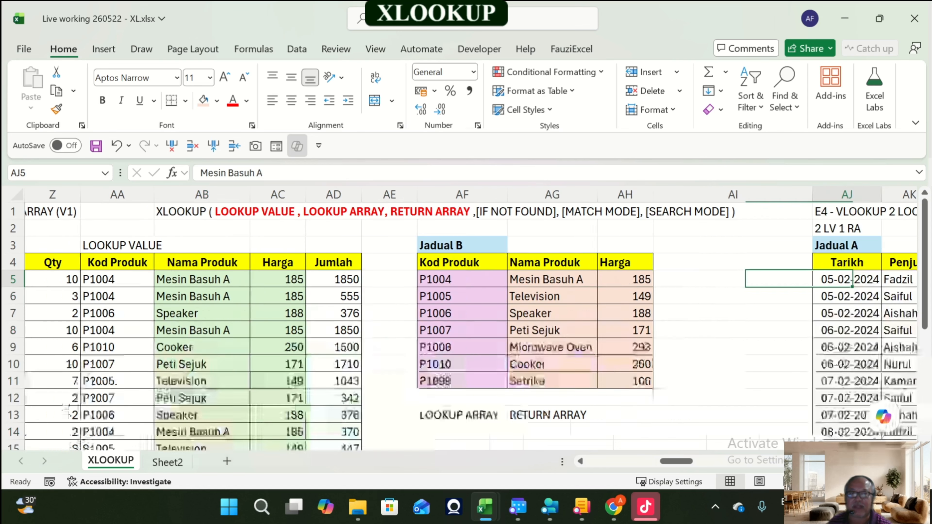
key(Up)
key(Up)
key(Up)
key(Up)
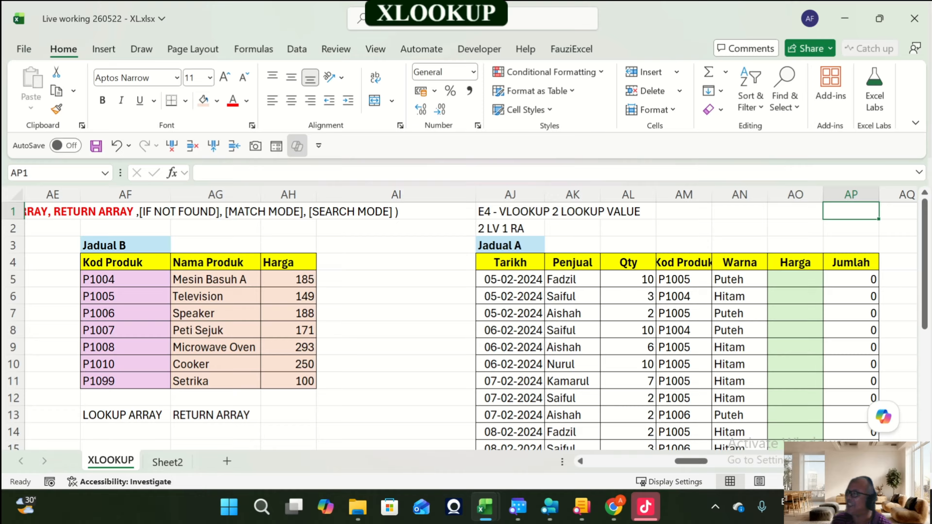
key(Left)
key(Left)
key(Left)
key(Left)
key(Left)
key(Left)
key(Left)
key(Left)
key(Left)
key(Left)
key(Left)
key(Left)
key(Left)
key(Left)
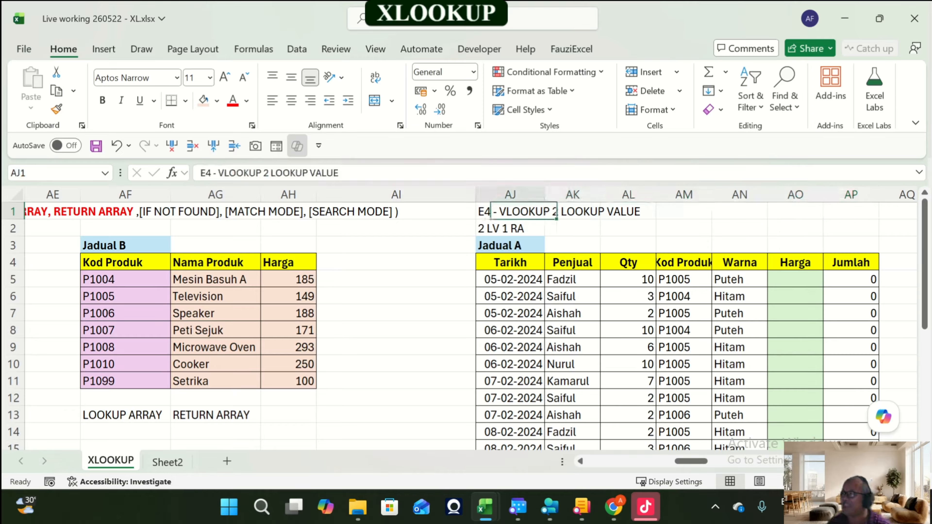
key(Left)
key(Right)
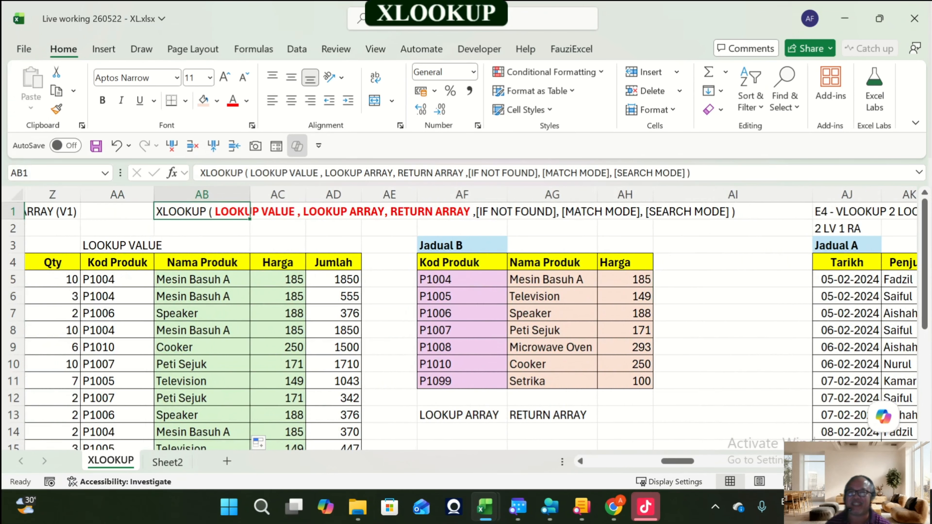
key(ctrl+c)
key(Right)
key(Right)
key(Right)
key(Right)
key(Right)
key(Right)
key(Right)
key(Right)
key(Right)
key(Right)
key(Right)
key(Right)
key(Right)
key(Right)
key(Right)
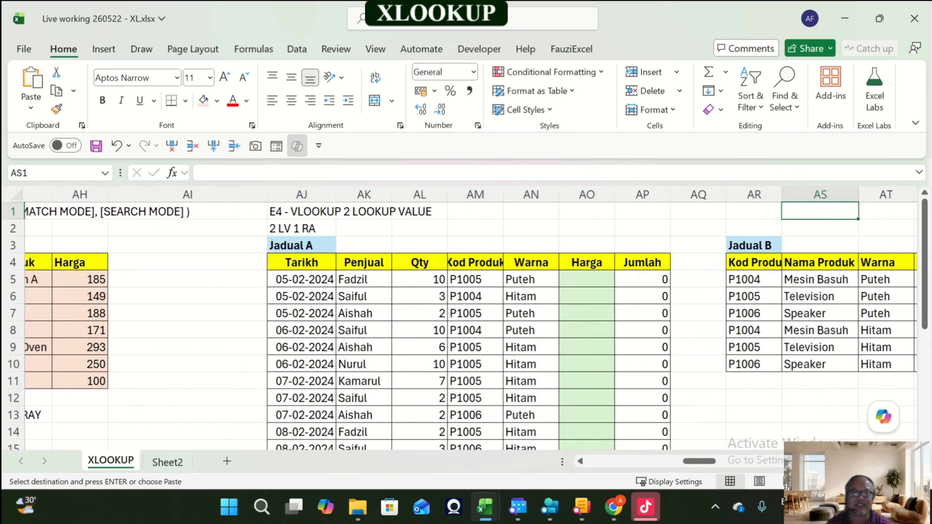
key(Left)
key(Left)
key(Left)
key(Left)
key(Return)
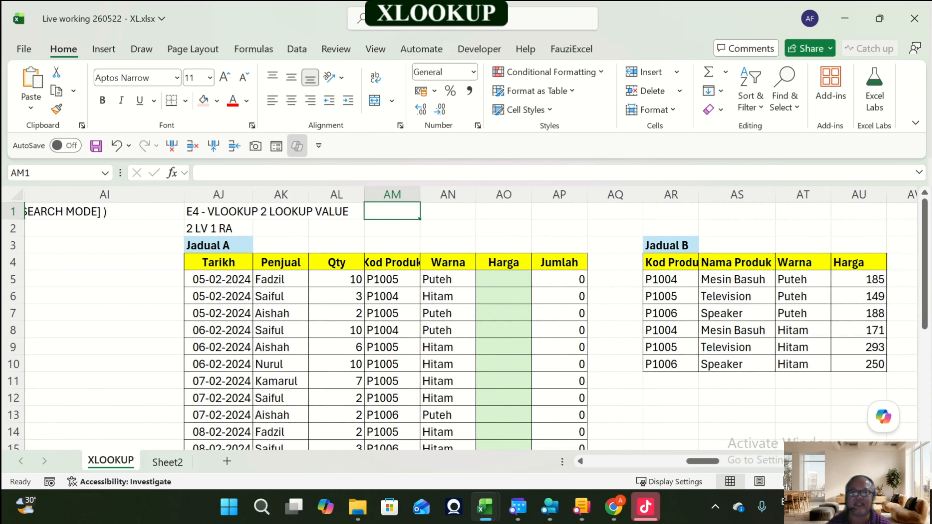
Step: Widen column AV, the gap between the E4 tables and exercise E5
key(Right)
key(Right)
key(Right)
key(Right)
key(Right)
key(Right)
key(Right)
key(Right)
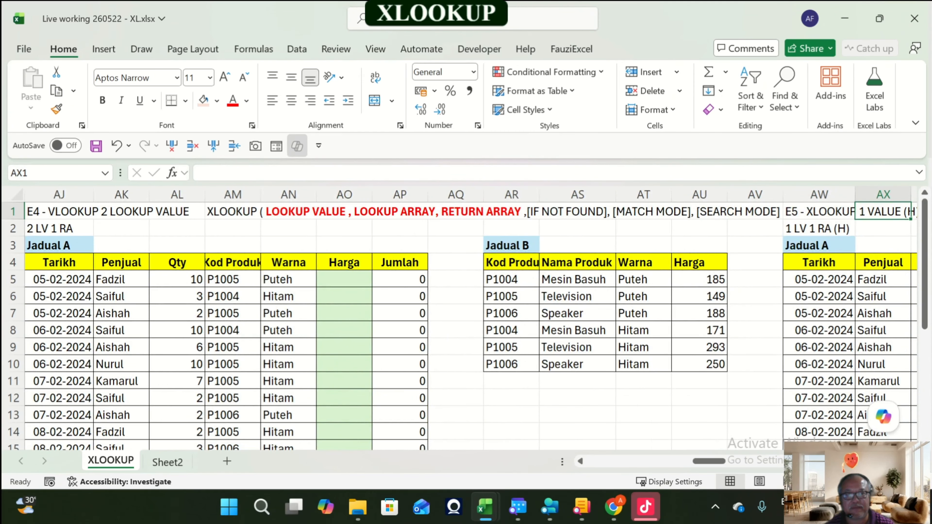
drag(783, 195, 819, 195)
key(Down)
key(Down)
key(Left)
key(Left)
key(Left)
key(Left)
key(Left)
key(Left)
key(Right)
key(Right)
key(Right)
key(Right)
key(Right)
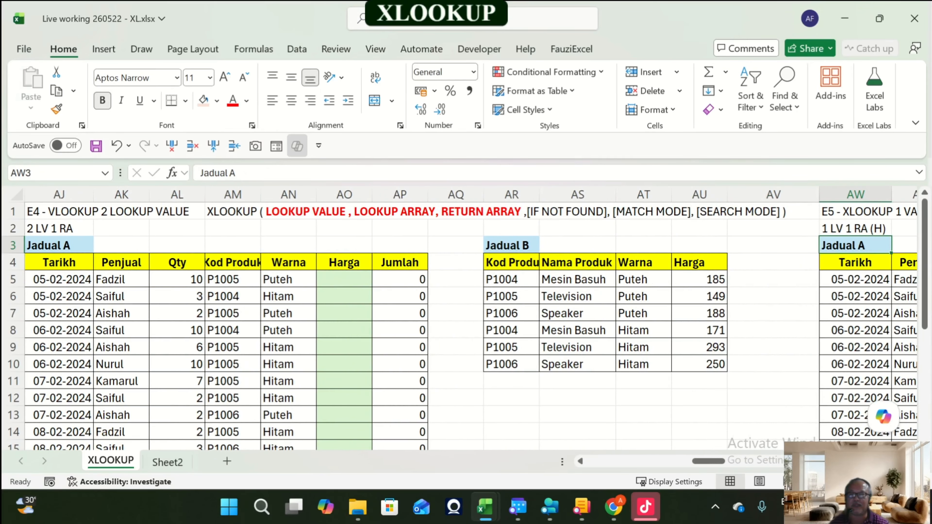
Step: Widen the Kod Produk and Warna columns (AM and AN) of E4's Jadual A
key(Left)
key(Left)
key(Left)
key(Left)
key(Left)
key(Left)
key(Left)
key(Left)
key(Left)
key(Left)
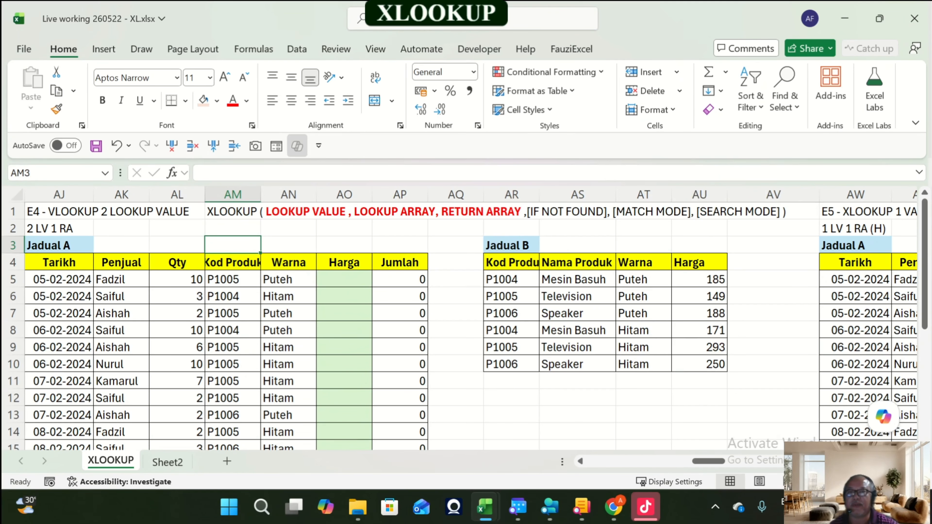
drag(260, 194, 273, 194)
drag(330, 194, 347, 194)
click(542, 279)
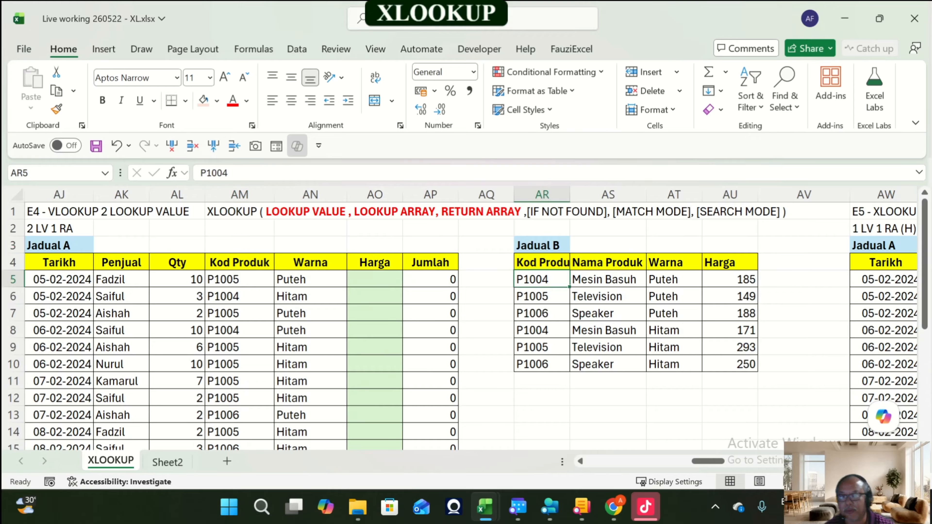
click(608, 280)
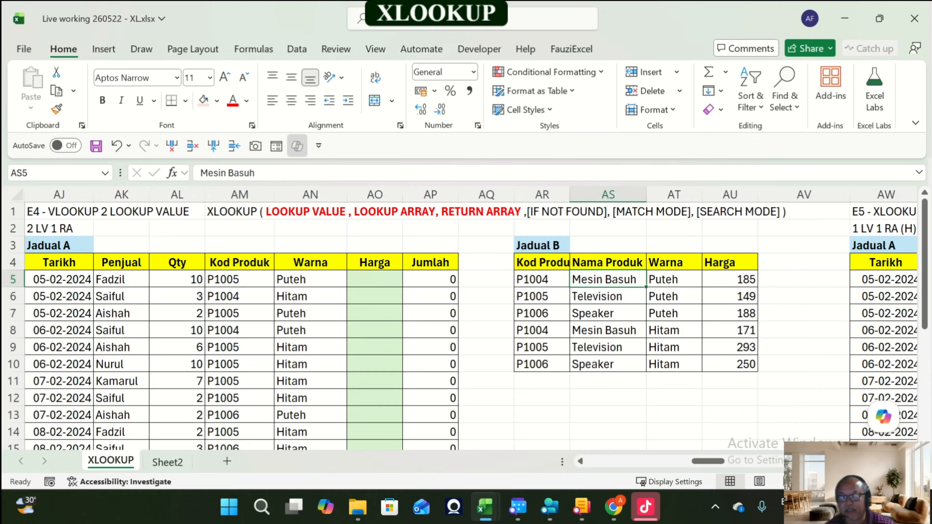
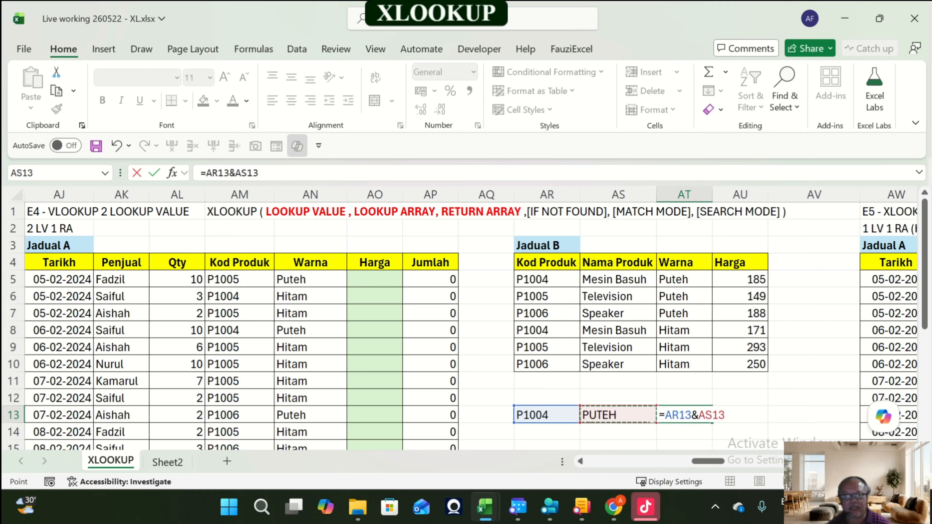
Step: Finish the AT13 formula =AR13&AS13 and add a second test row with P1004 and HITAM in AR14:AS14
key(ctrl+Return)
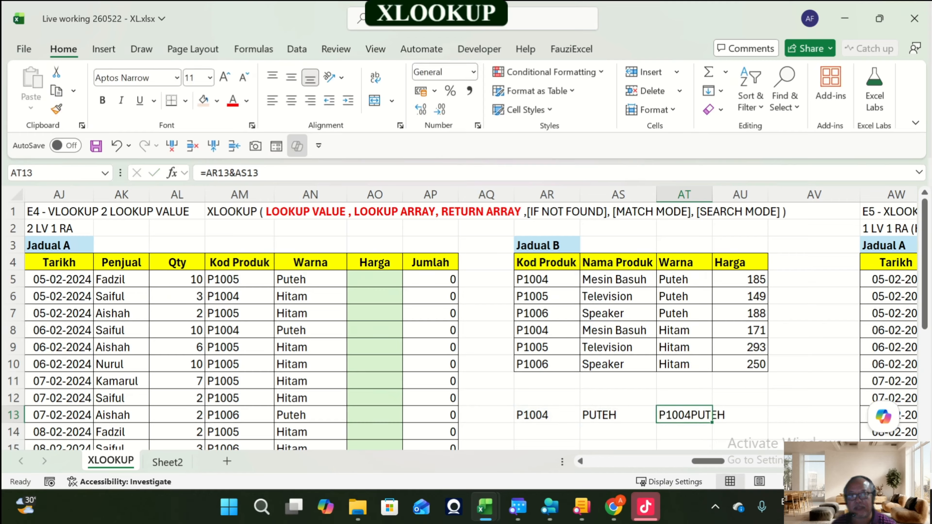
key(Left)
key(Left)
key(shift+Right)
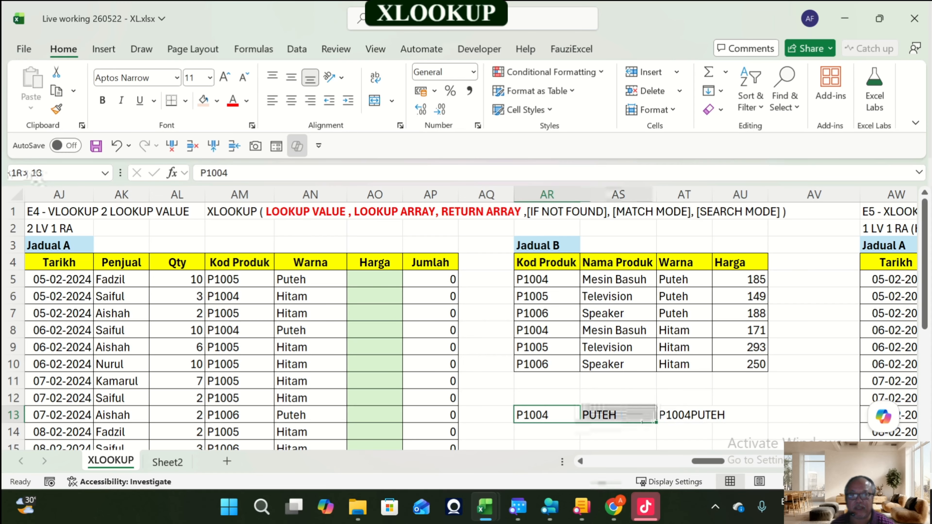
key(ctrl+c)
key(Down)
key(Return)
key(Right)
key(F2)
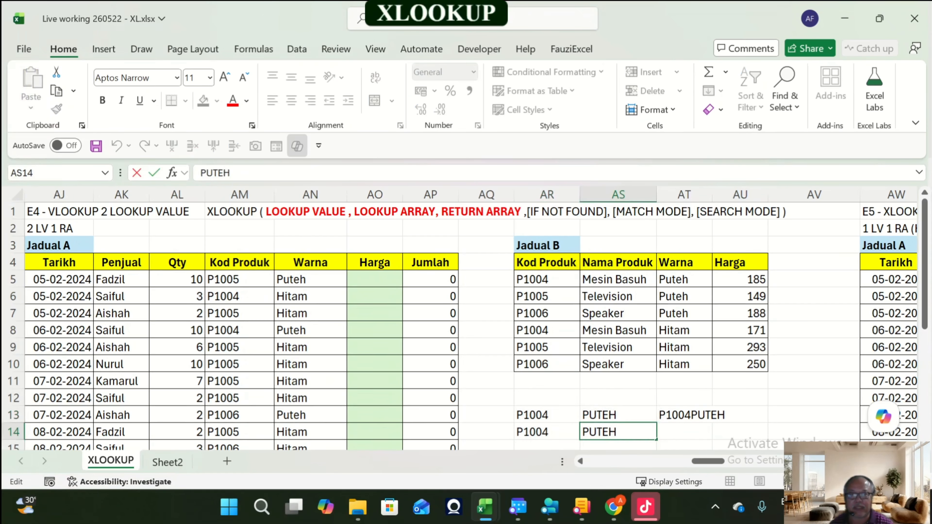
key(BackSpace)
key(BackSpace)
key(BackSpace)
key(BackSpace)
key(BackSpace)
text(HITAM)
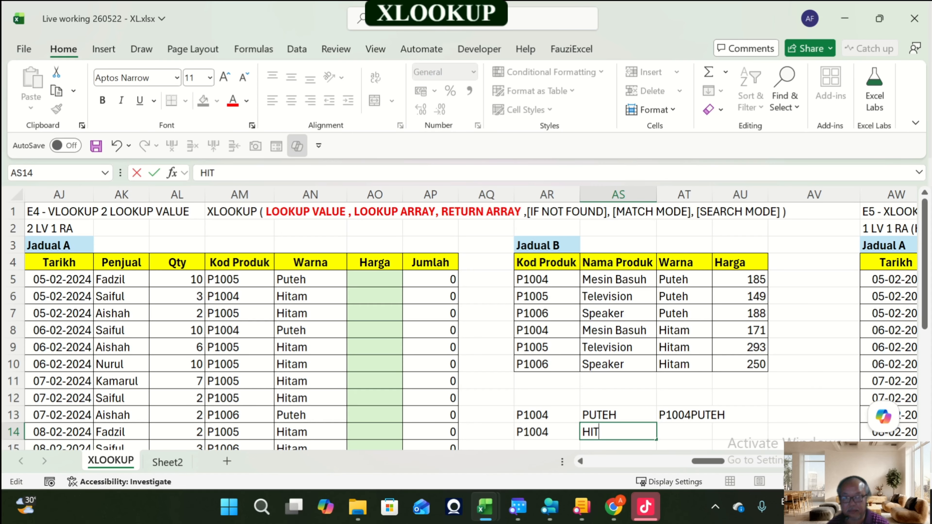
key(Return)
Step: Copy the AT13 concatenation formula down into AT14
key(Up)
key(Up)
key(Right)
key(ctrl+c)
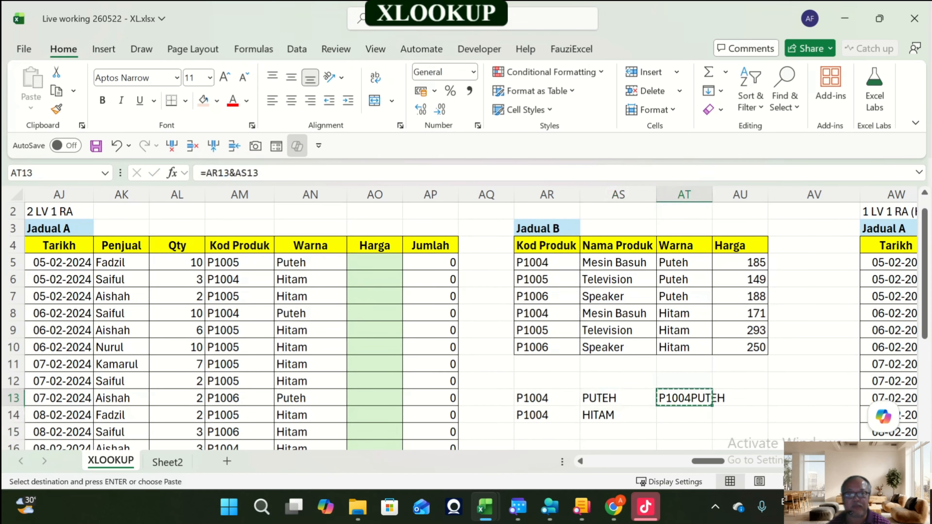
key(Down)
key(Return)
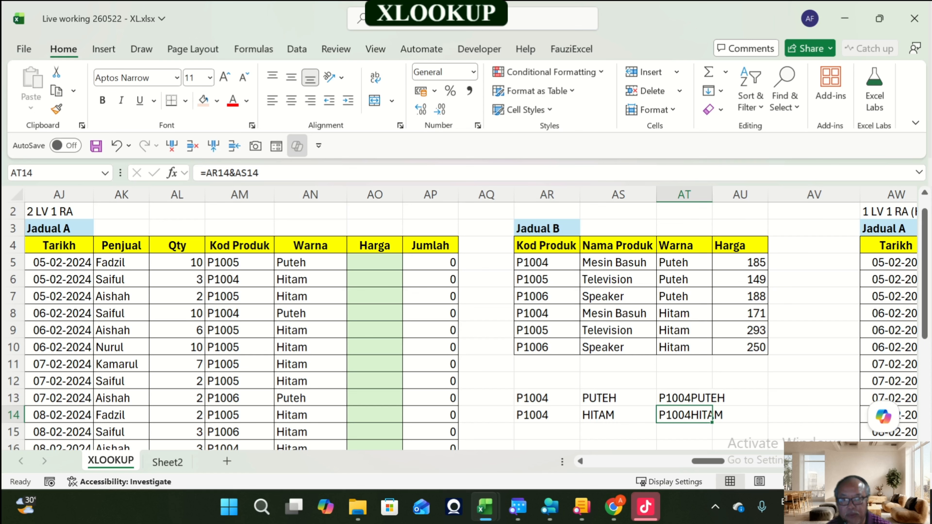
drag(547, 398, 686, 415)
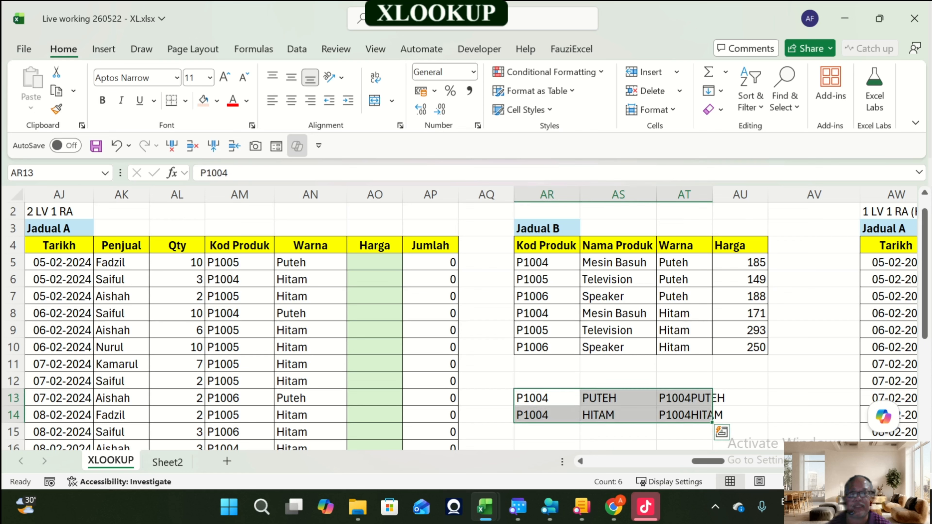
click(694, 398)
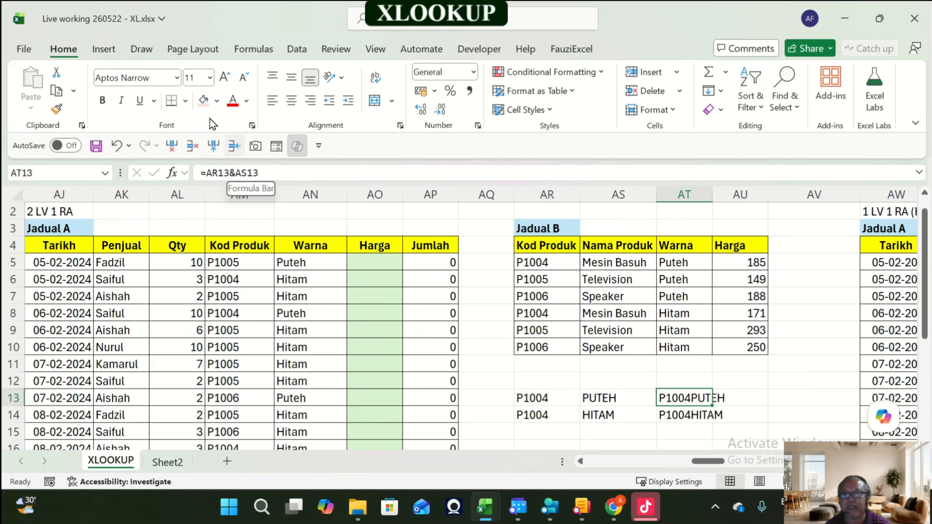
click(375, 263)
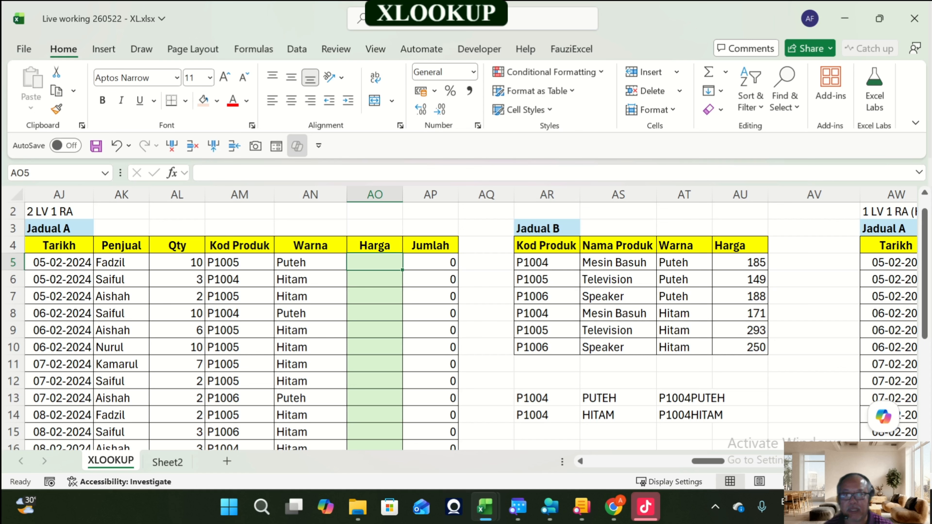
drag(532, 398, 712, 422)
Step: Enter the label LOOKUP VALUE & LOOKUP VALUE in AM3 above Jadual A's Kod Produk column
click(239, 228)
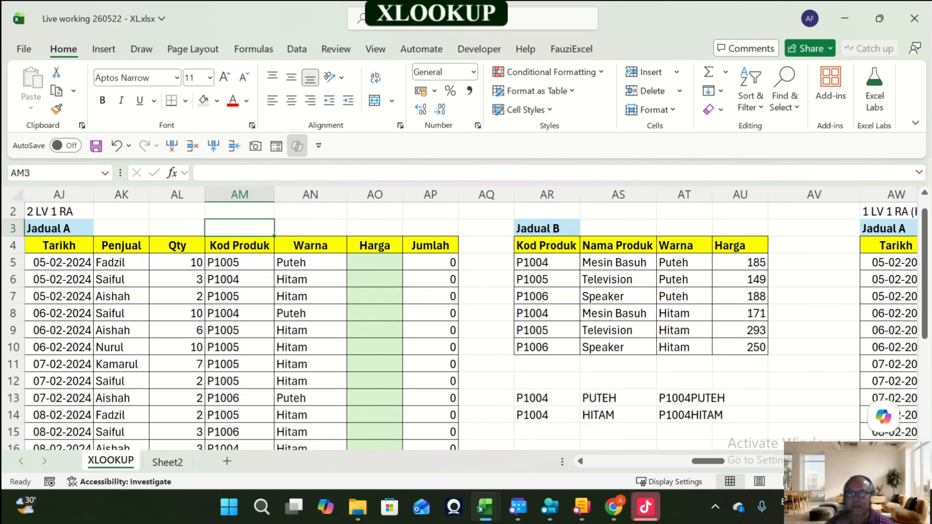
text(L)
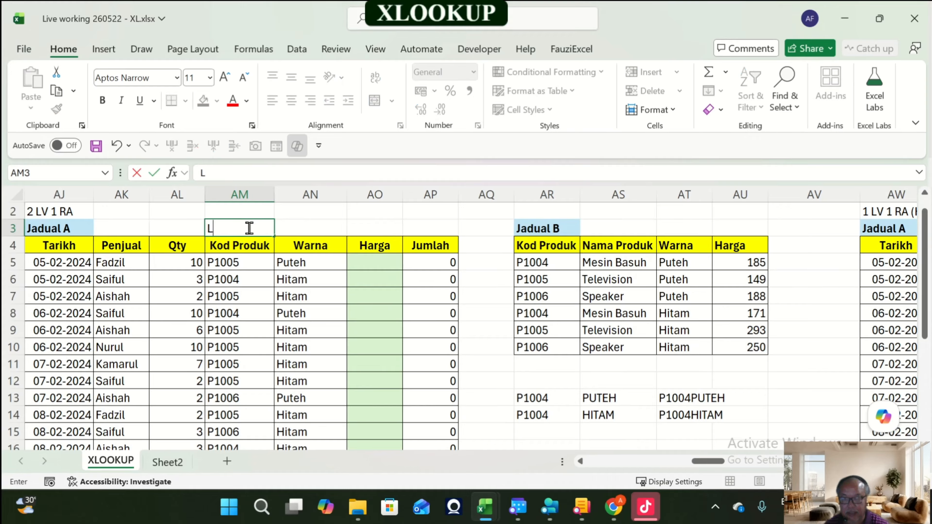
text(OOKUP)
key(BackSpace)
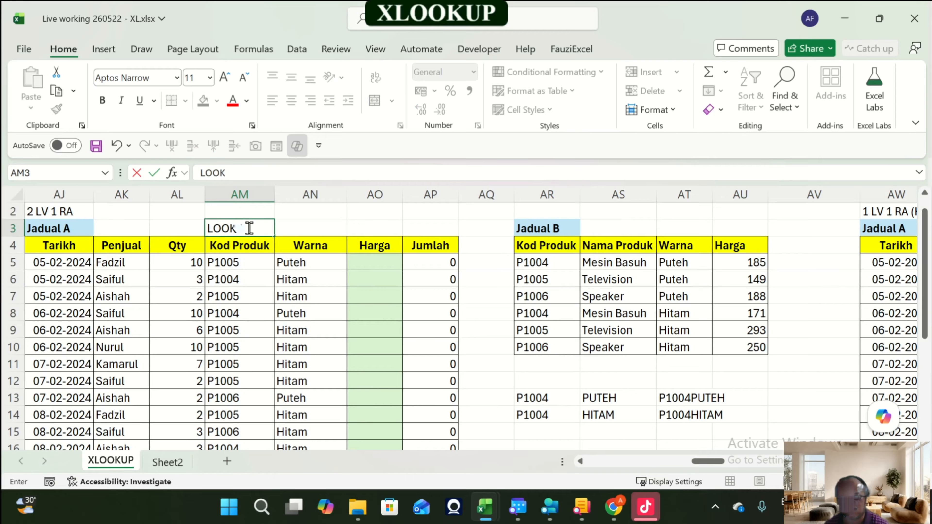
text(UP VALU)
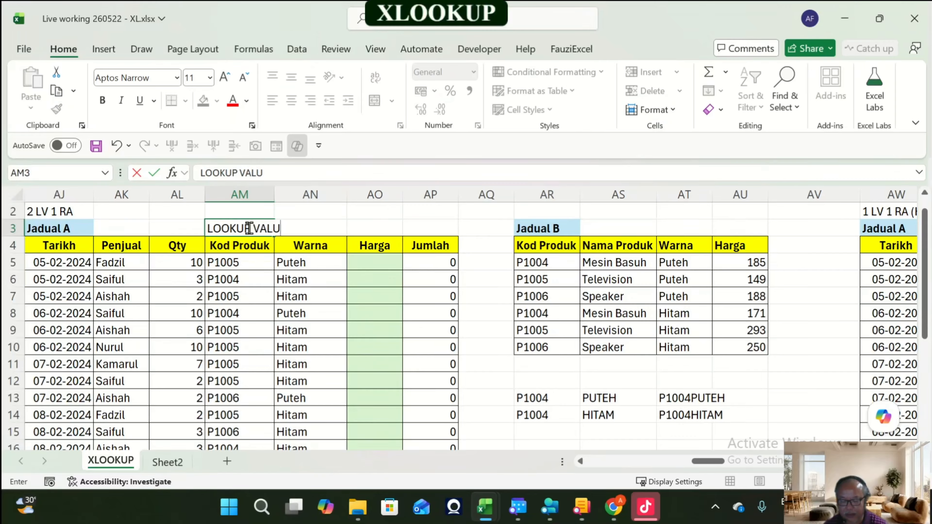
text(E &)
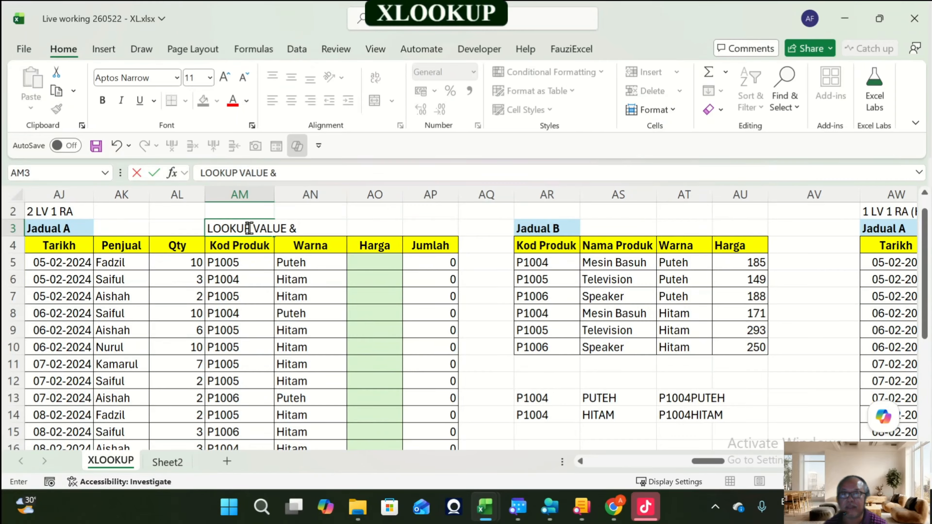
text( LA)
key(BackSpace)
text(OOKUP)
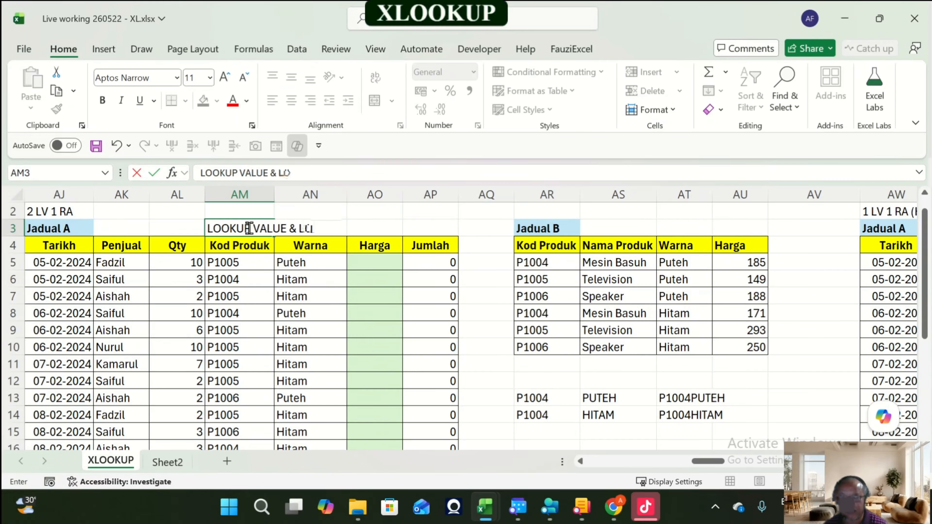
text( VALUE)
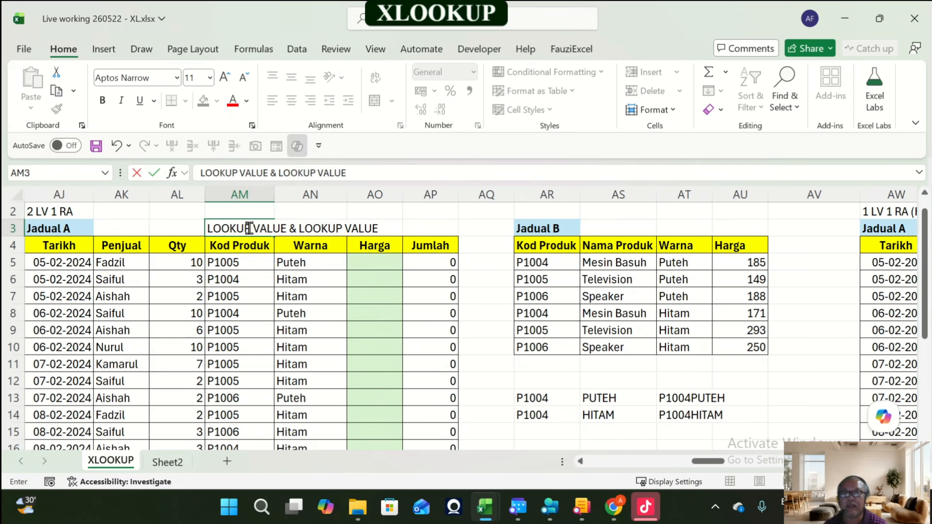
key(Return)
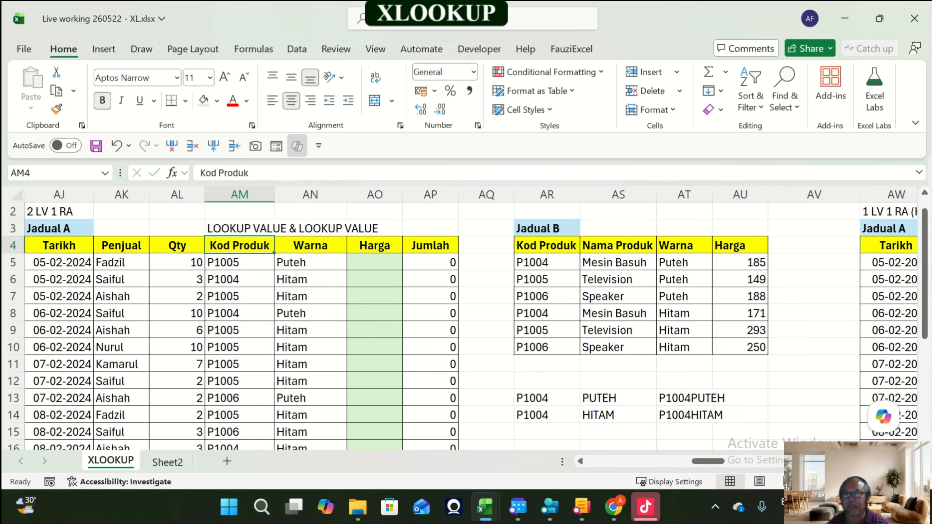
key(Down)
key(Right)
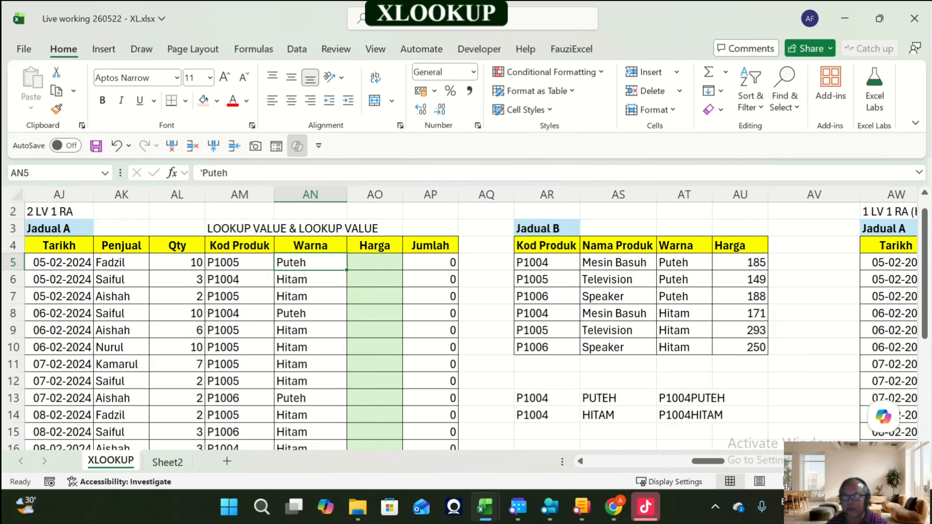
key(Down)
key(Left)
key(Right)
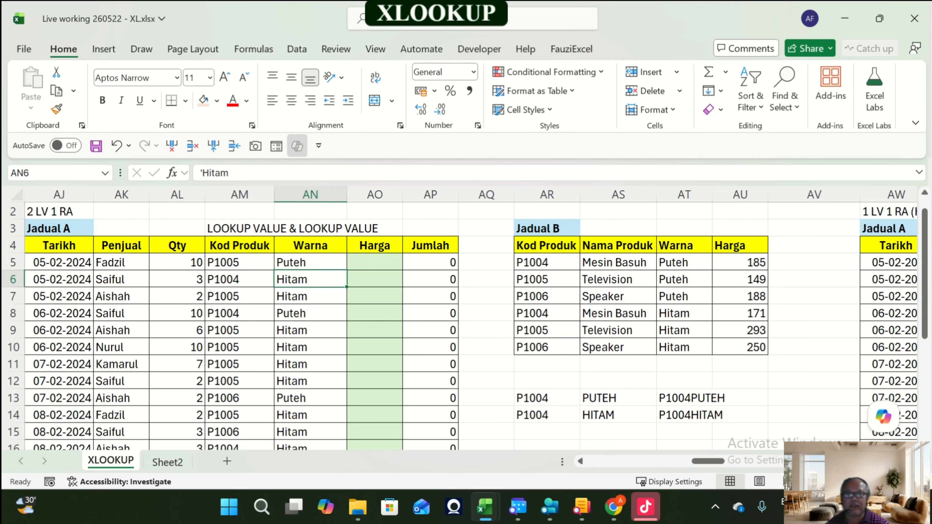
Step: Move the test block AR13:AT14 down two rows to rows 15–16
drag(547, 399, 686, 415)
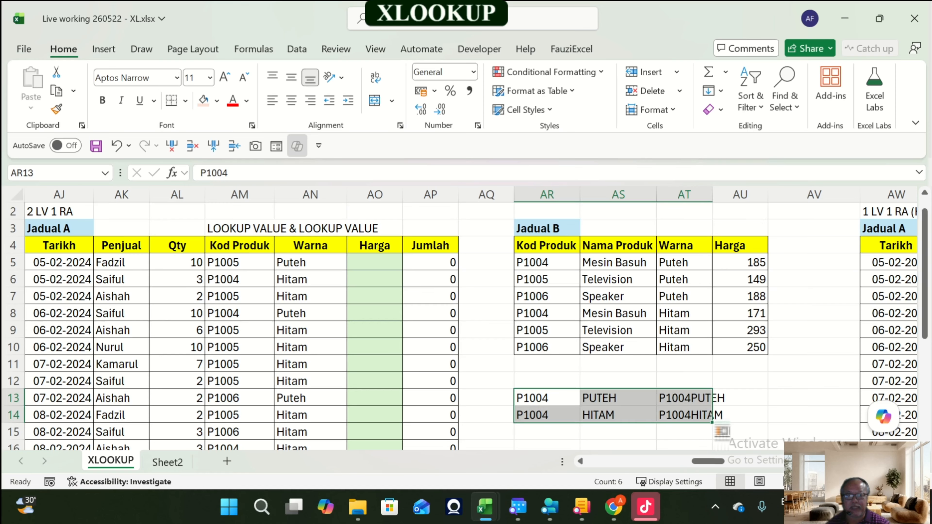
key(ctrl+x)
key(Down)
key(Down)
key(ctrl+v)
key(Up)
key(Up)
key(Up)
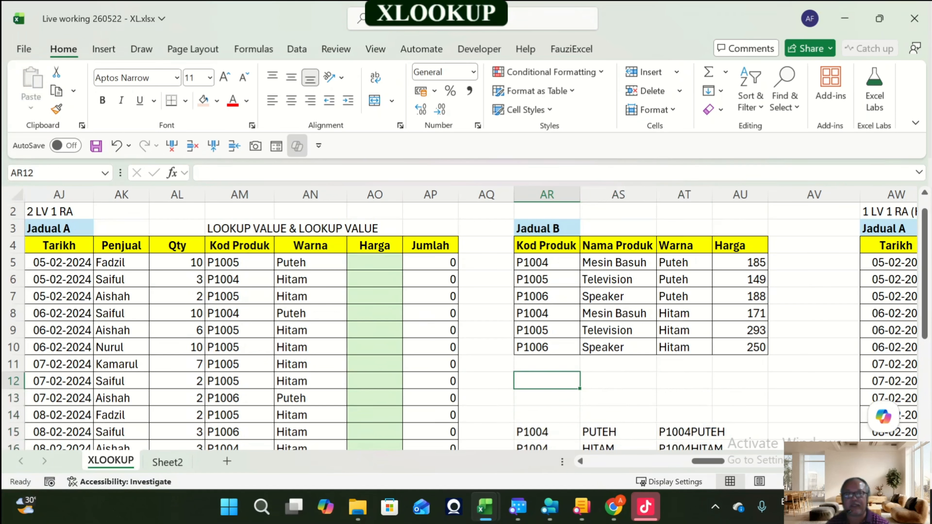
Step: Label AR12, below Jadual B's Kod Produk column, as LOOKUP ARRAY1
key(Right)
drag(547, 263, 547, 347)
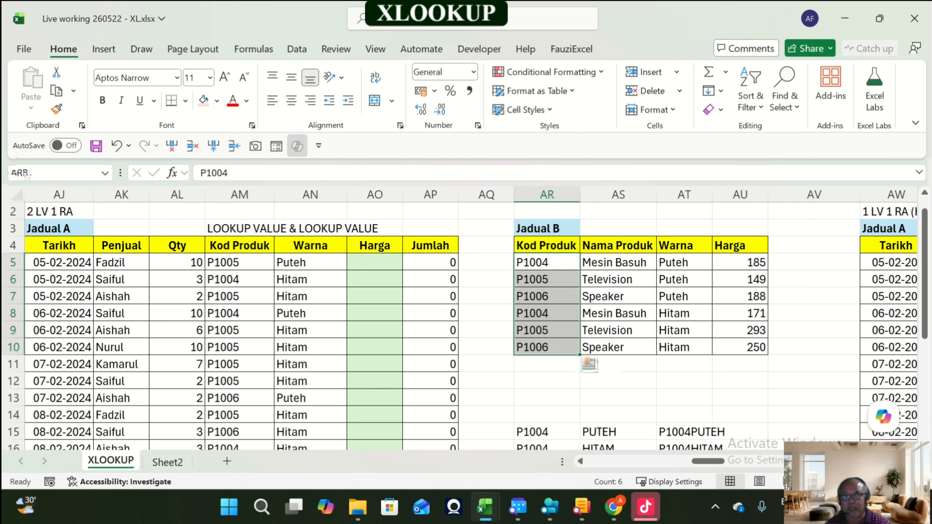
click(547, 380)
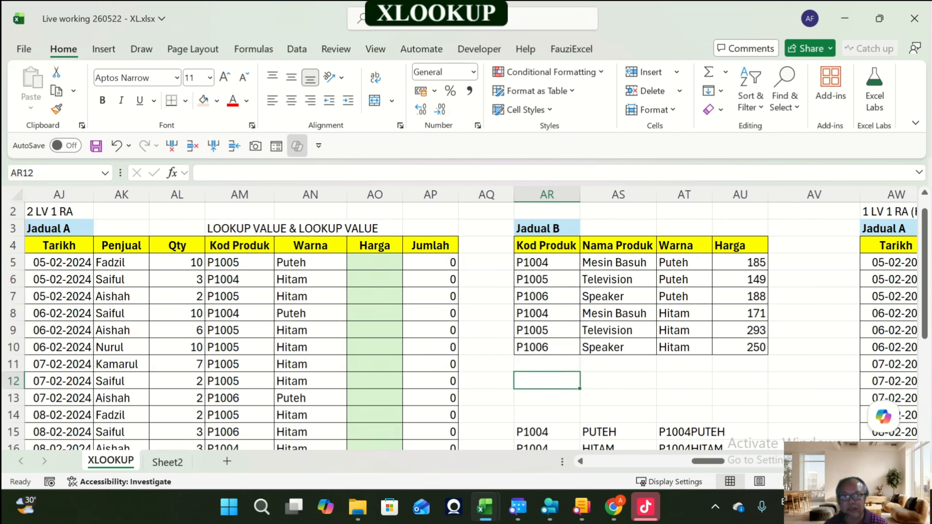
text(LOOKA)
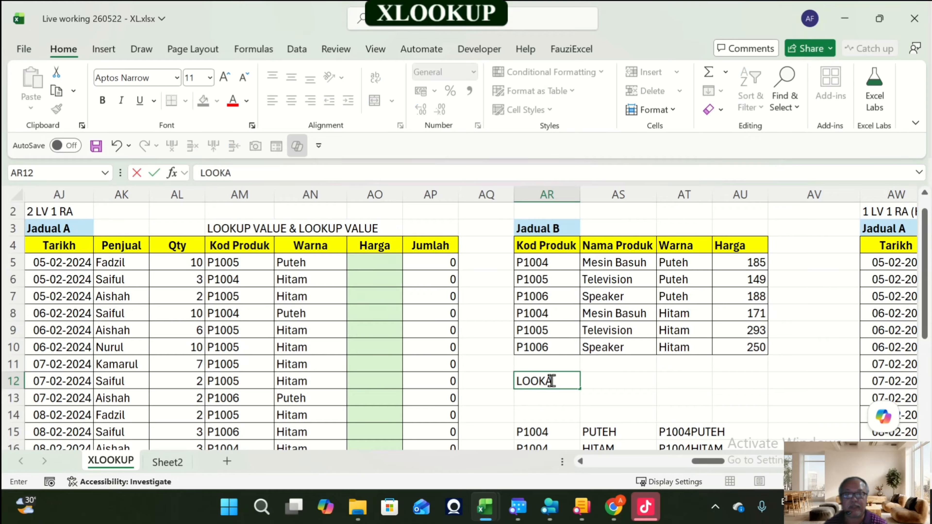
key(BackSpace)
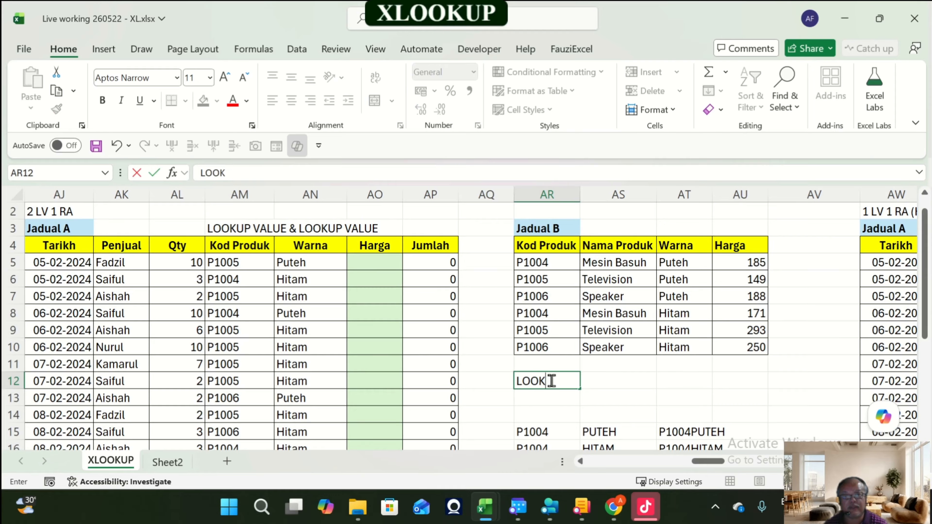
text(UPT)
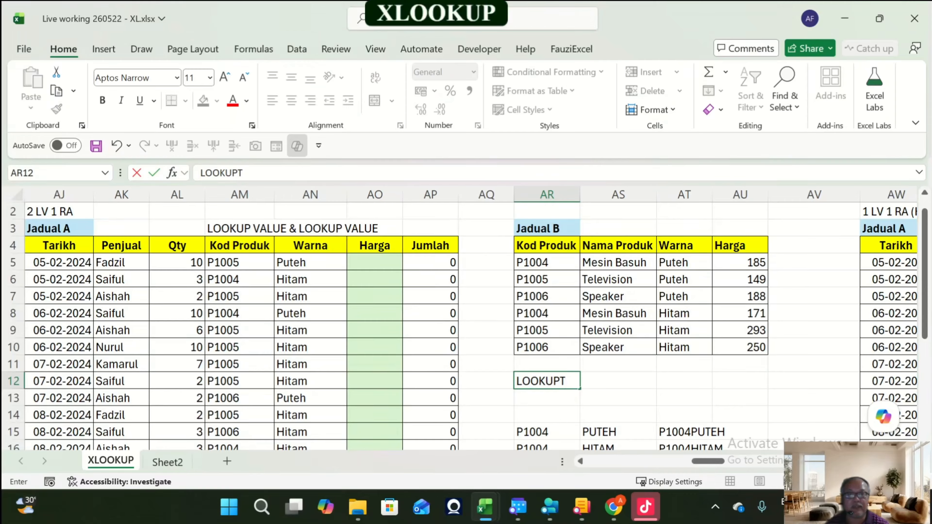
key(BackSpace)
text(A)
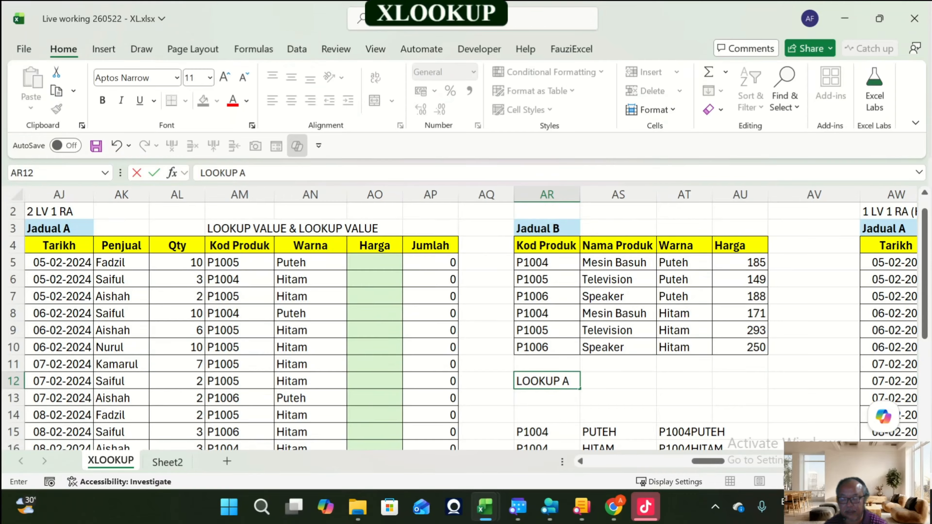
text(RRAY1)
key(Return)
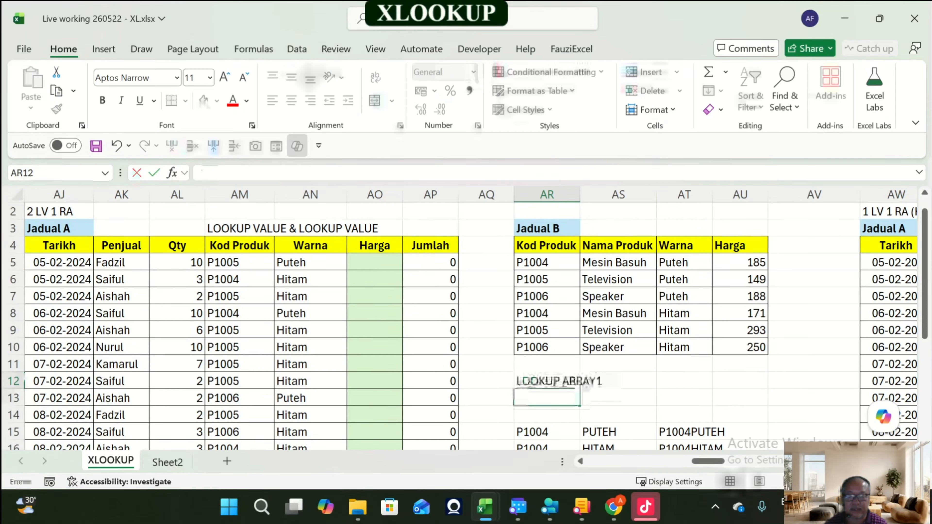
Step: Copy the label to AT12 under the Warna column and change it to LOOKUP ARRAY2
key(Up)
key(ctrl+c)
key(Right)
key(Right)
key(Return)
key(F2)
key(BackSpace)
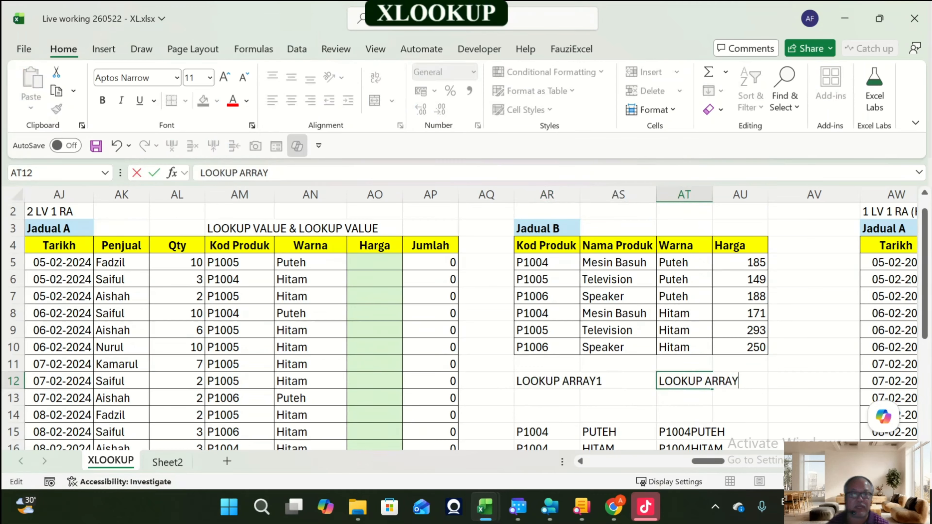
text(2)
key(Return)
key(Up)
key(Left)
key(Left)
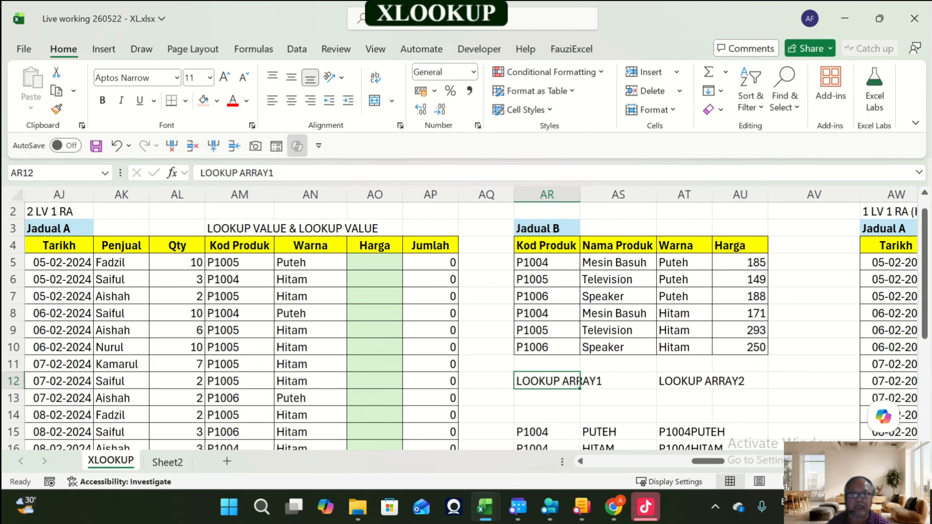
key(F2)
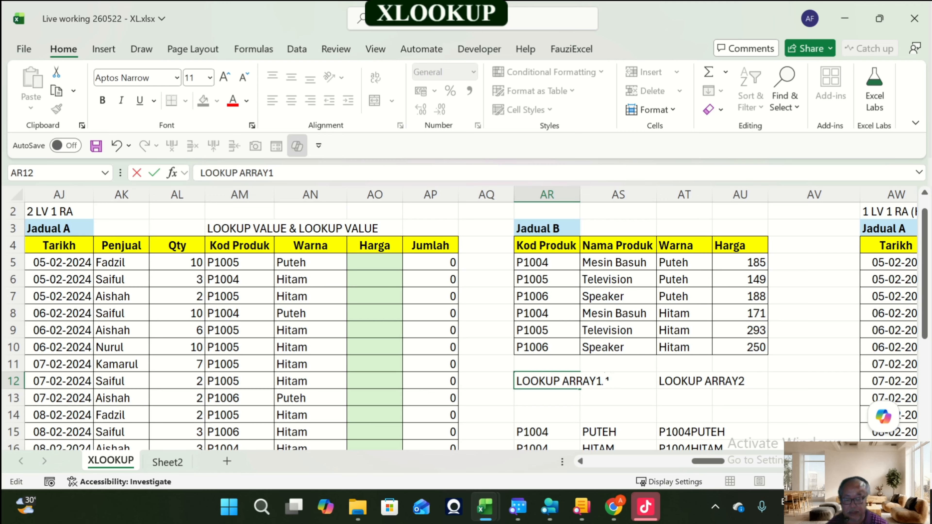
text(& LOO)
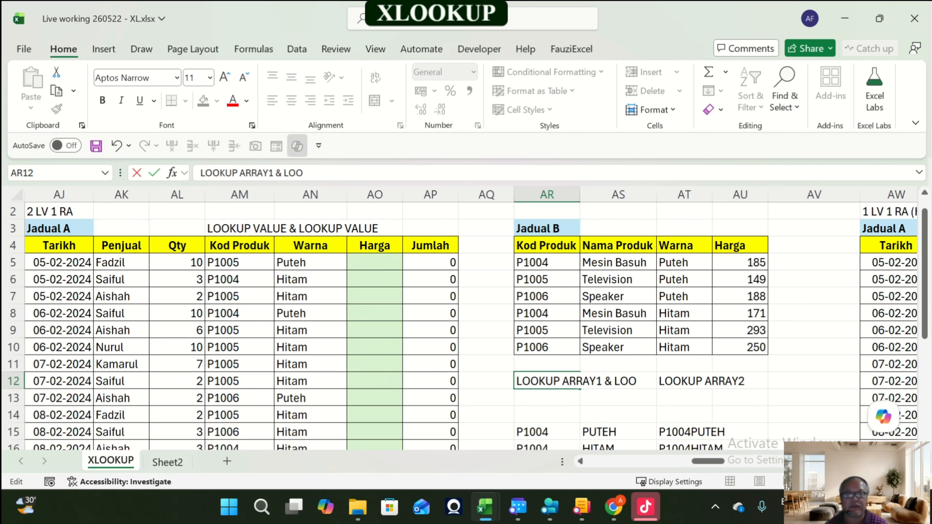
key(Escape)
key(Right)
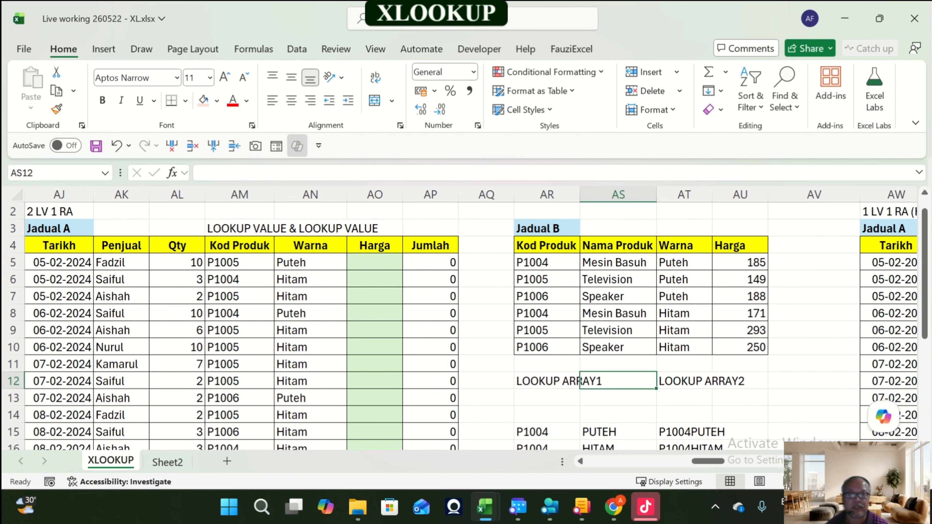
Step: Highlight Jadual B's Kod Produk and Warna ranges as the two lookup arrays
drag(547, 262, 547, 347)
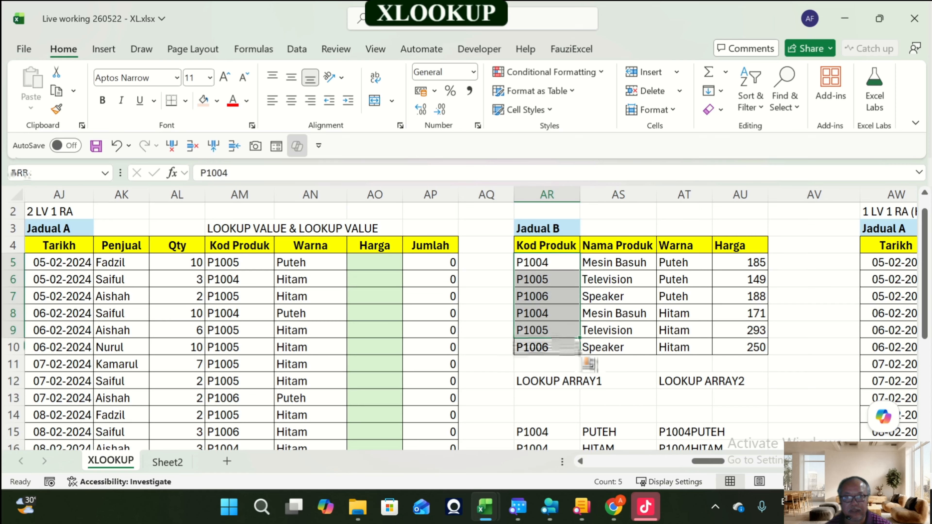
drag(684, 263, 685, 347)
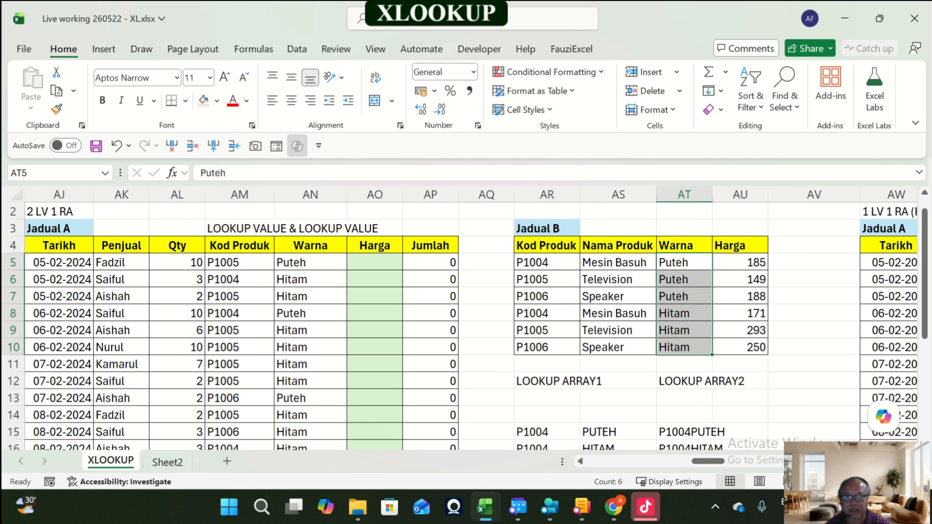
Step: Fill Jadual B's Kod Produk cells AR5:AR10 and Warna cells AT5:AT10 with a light pink colour
drag(547, 263, 547, 347)
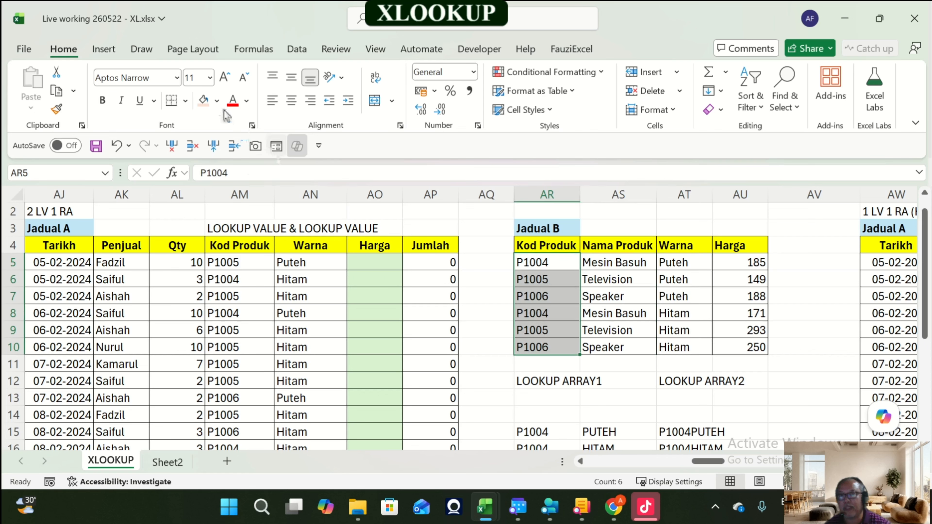
click(217, 101)
click(365, 200)
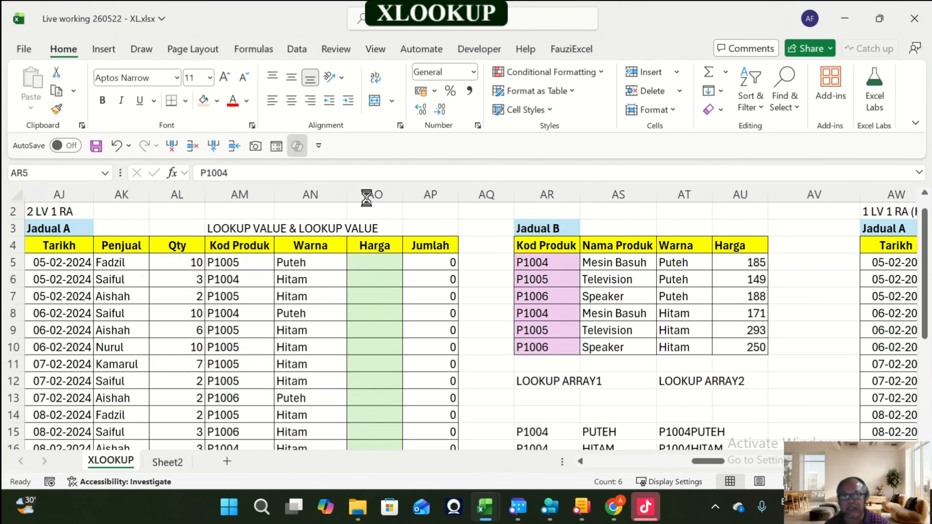
drag(684, 262, 684, 347)
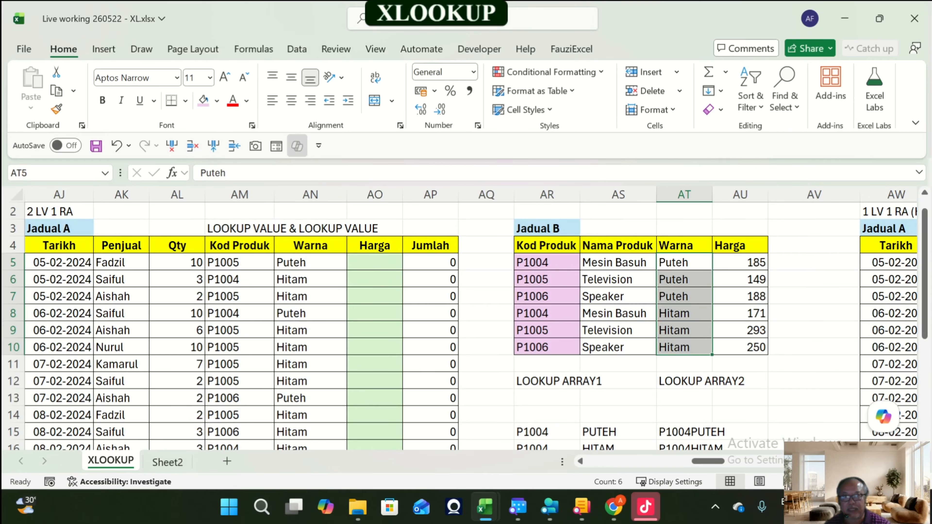
click(203, 100)
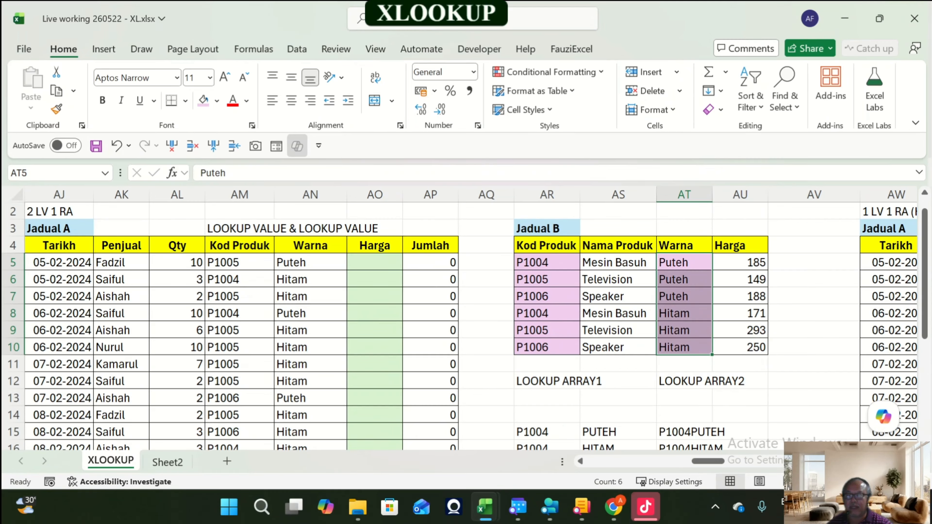
Step: Fill the Harga cells AU5:AU10 with light orange and widen the Warna column
drag(740, 262, 740, 347)
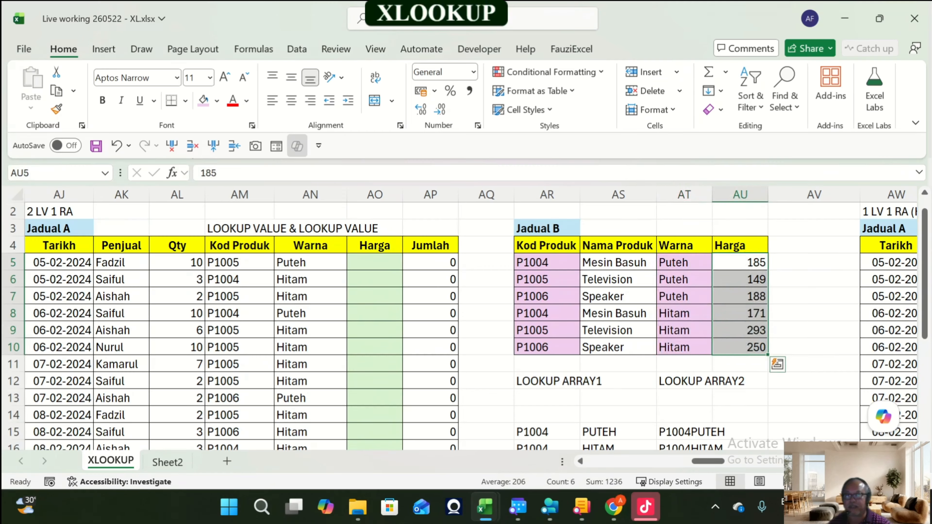
click(216, 101)
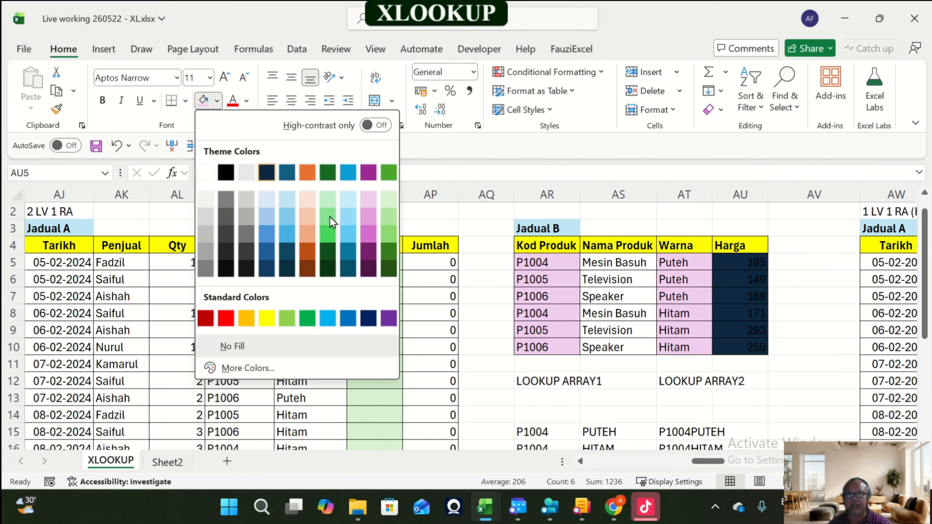
click(309, 201)
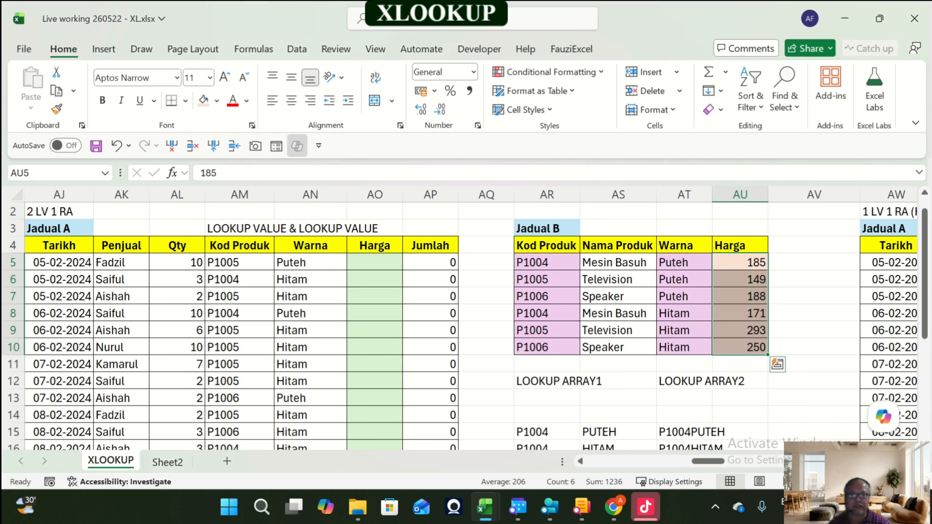
drag(712, 194, 764, 194)
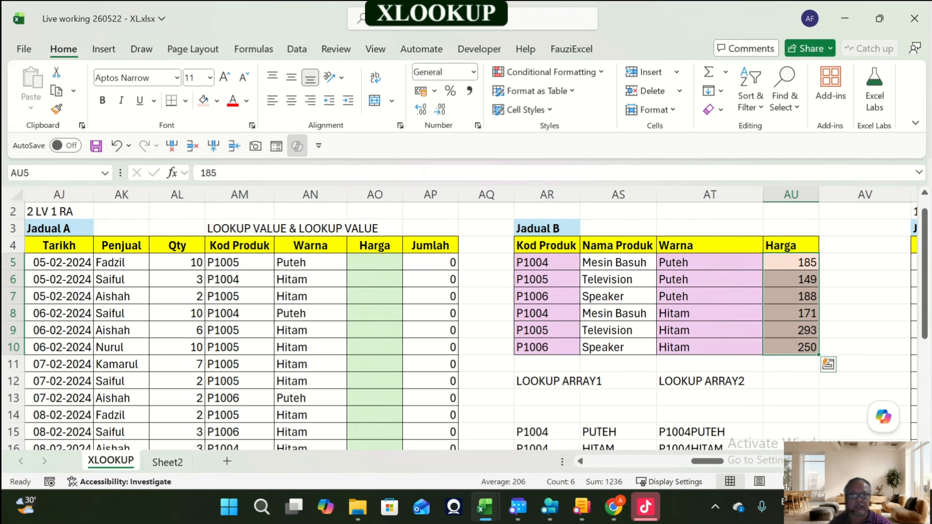
Step: Label AU12, below the Harga column, as RETURN ARRAY and widen the Harga column
click(793, 381)
text(REYI)
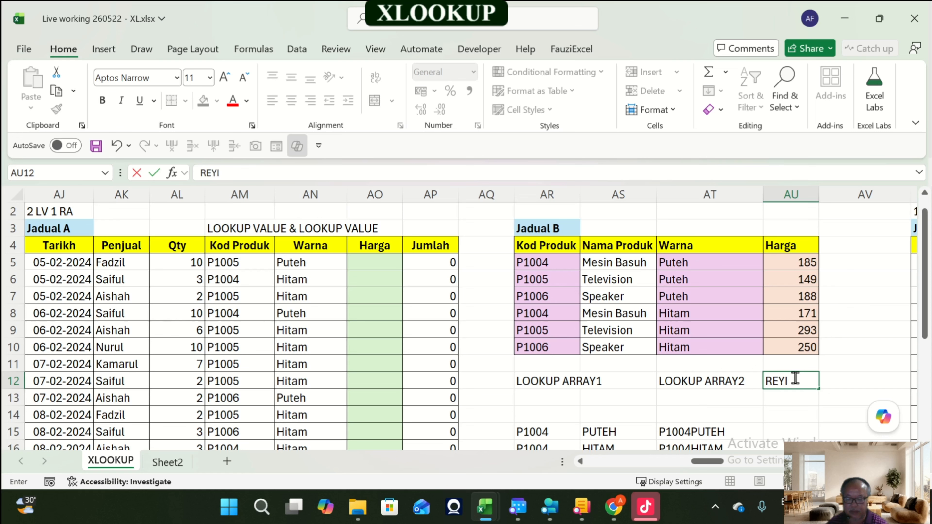
key(BackSpace)
key(BackSpace)
text(TURN)
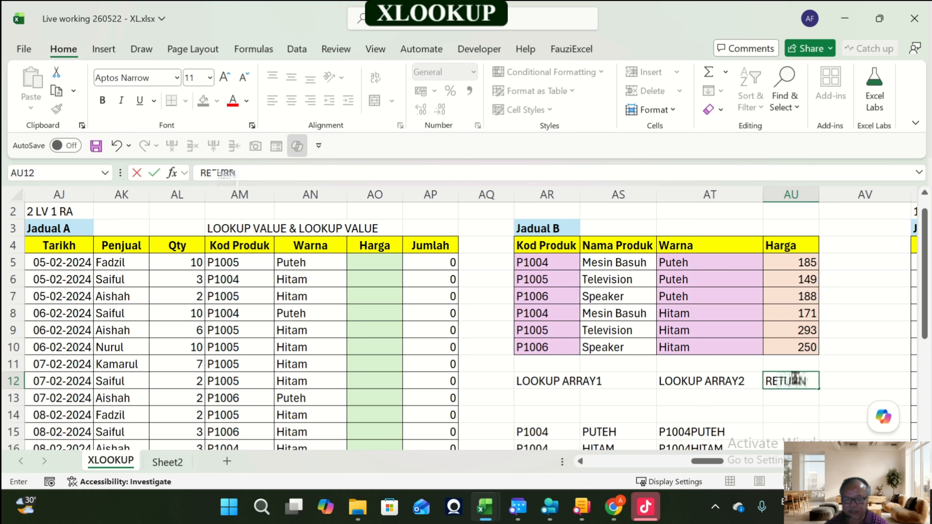
text( ARRA)
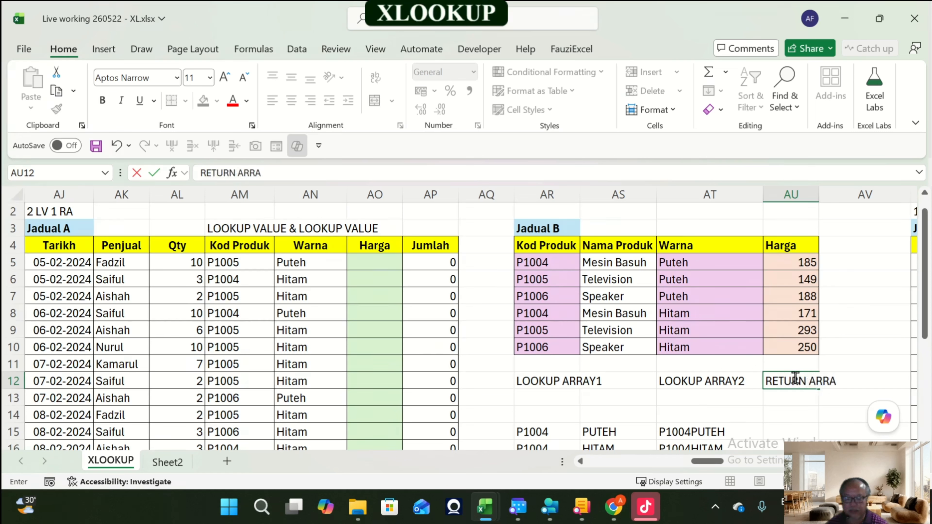
text(Y)
key(Return)
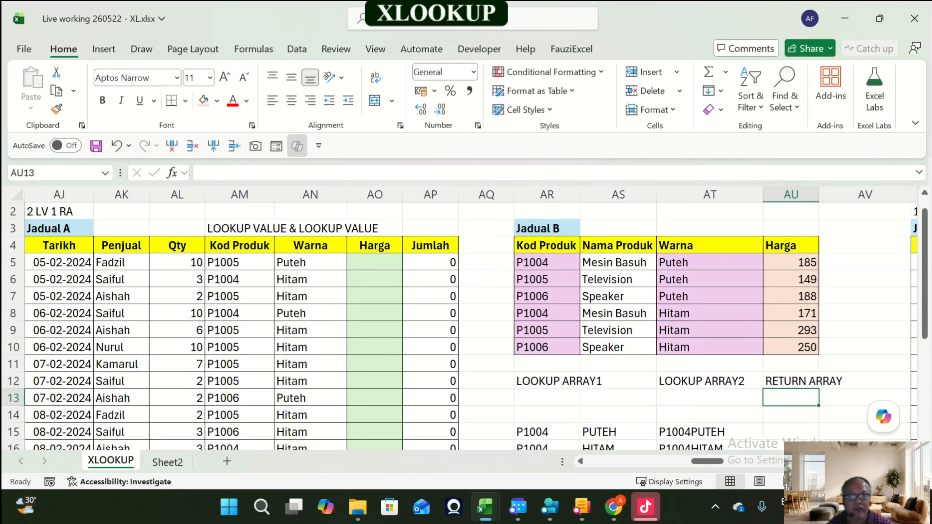
drag(819, 194, 853, 195)
Step: Start an XLOOKUP in AO5 with lookup value AM5:AM22&AN5:AN22 joining Kod Produk and Warna
scroll(842, 315, up, 1)
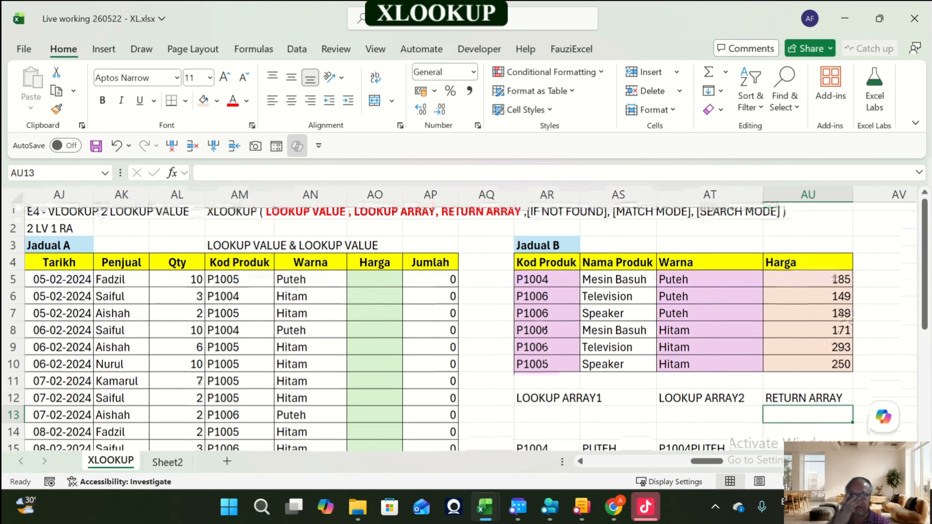
click(375, 279)
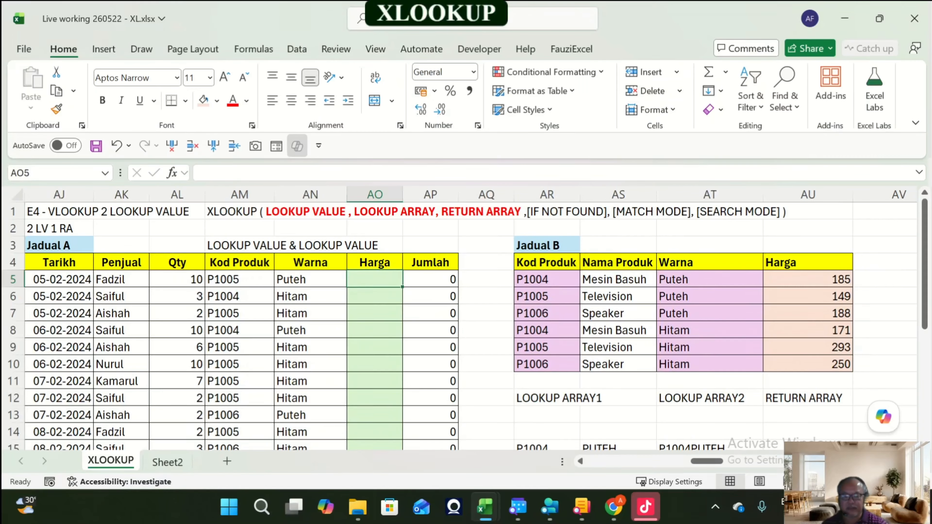
text(=xl)
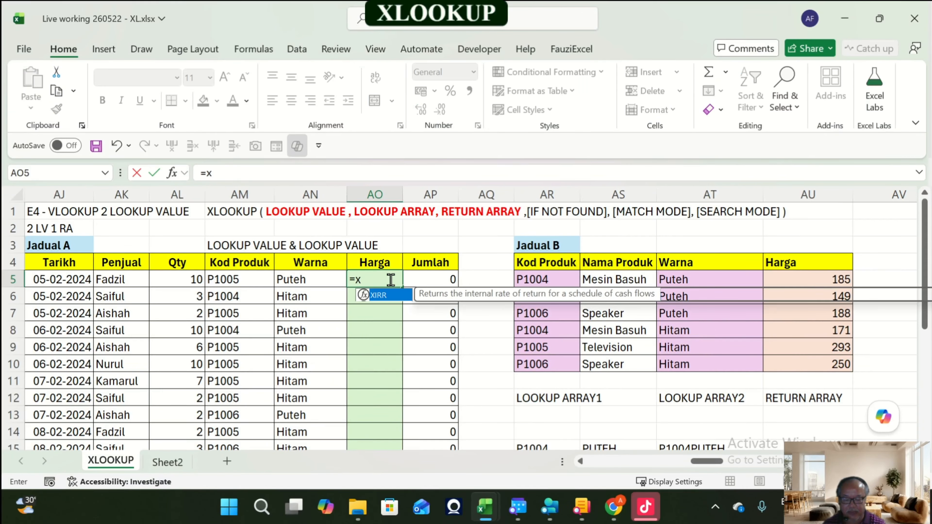
key(Tab)
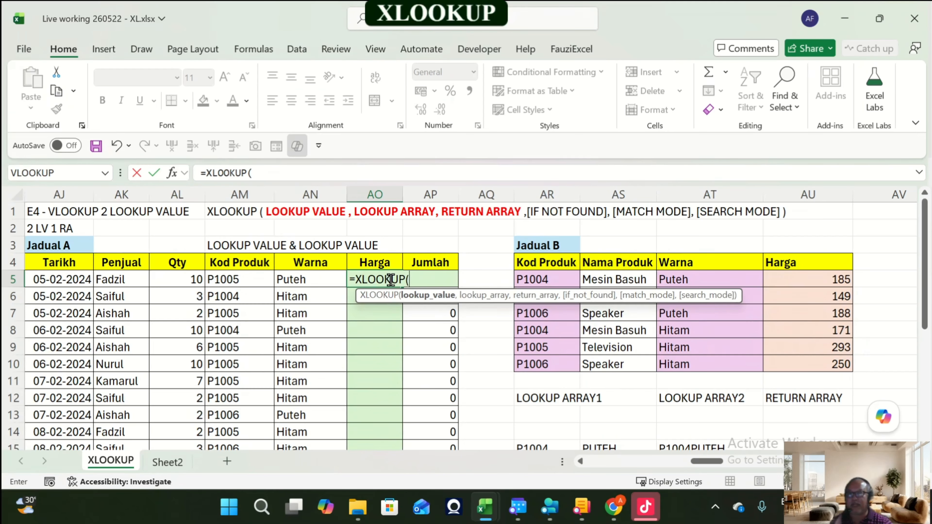
key(Left)
key(Left)
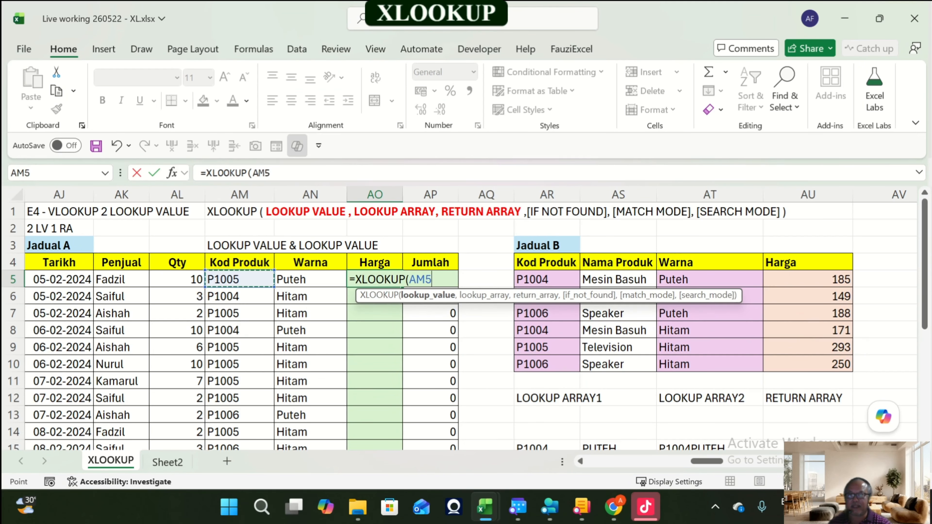
key(ctrl+shift+Down)
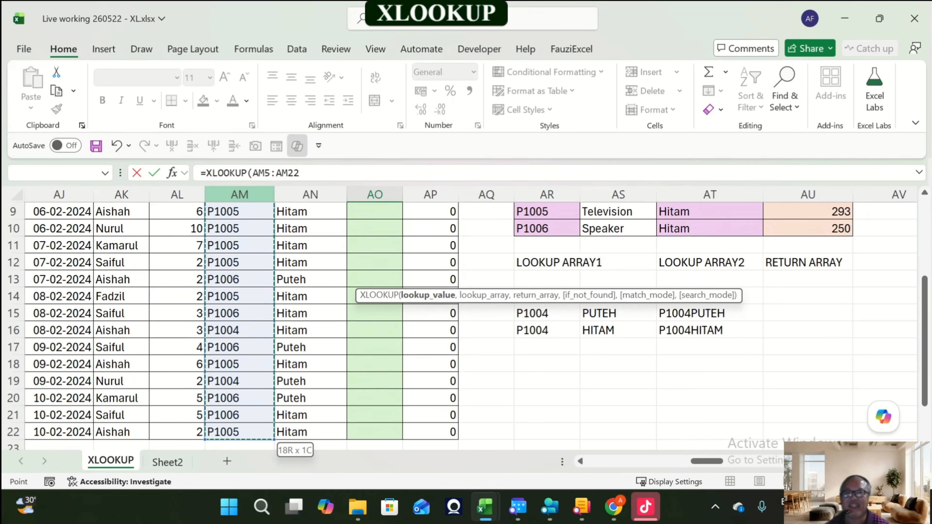
click(316, 173)
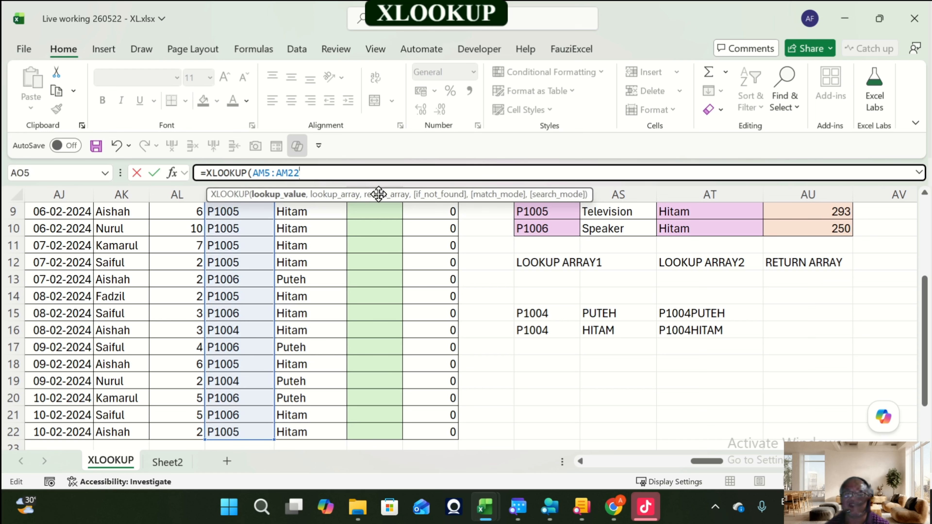
text(&)
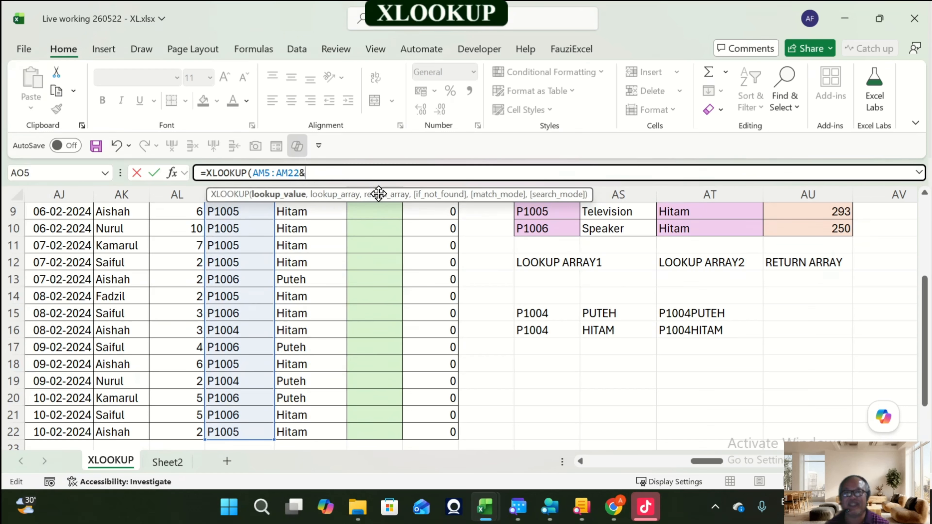
scroll(378, 194, up, 3)
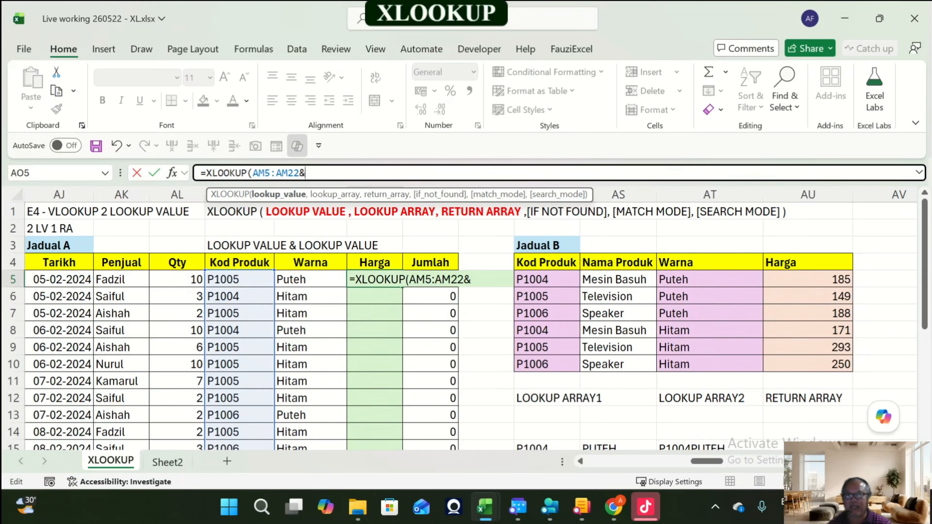
scroll(467, 326, down, 4)
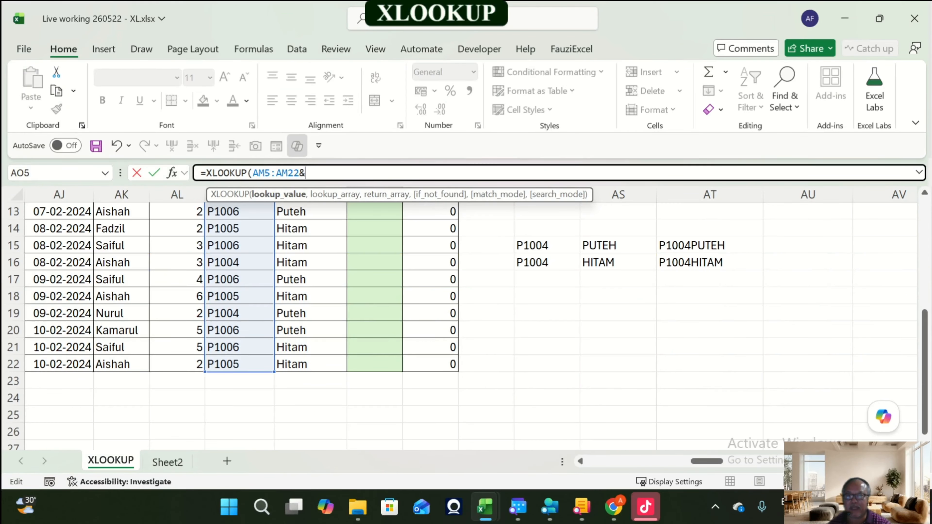
scroll(466, 327, up, 4)
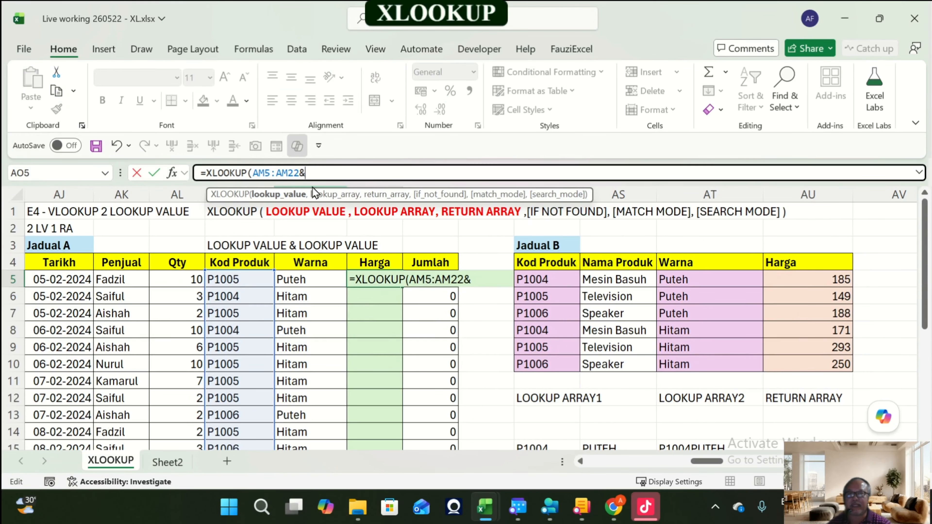
click(310, 279)
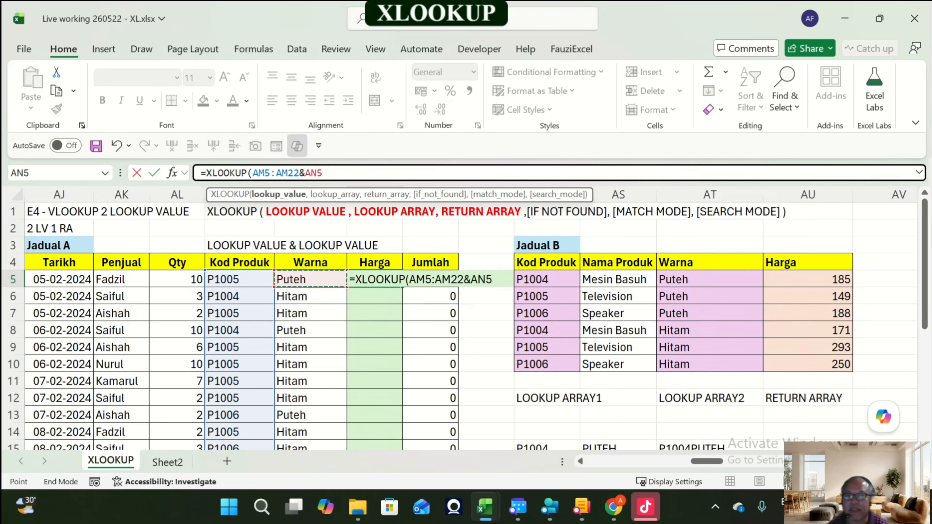
key(ctrl+shift+Down)
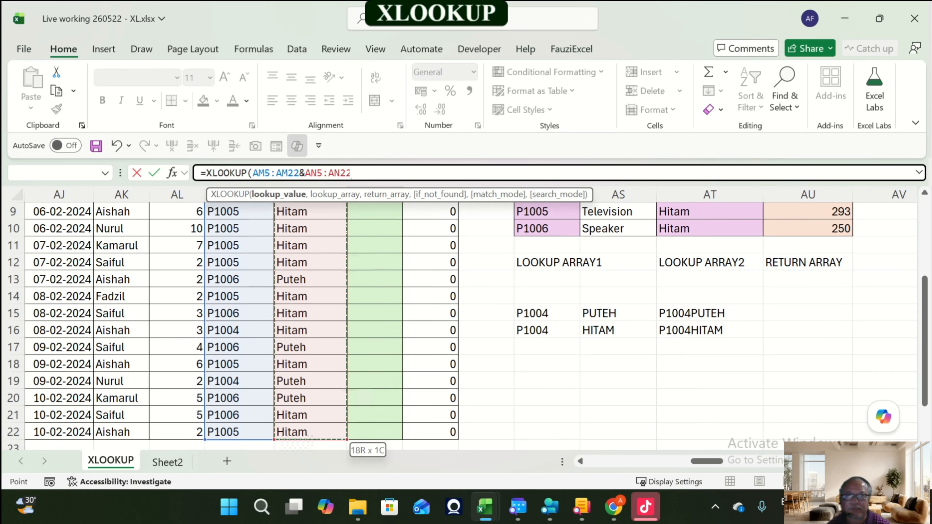
scroll(440, 323, up, 3)
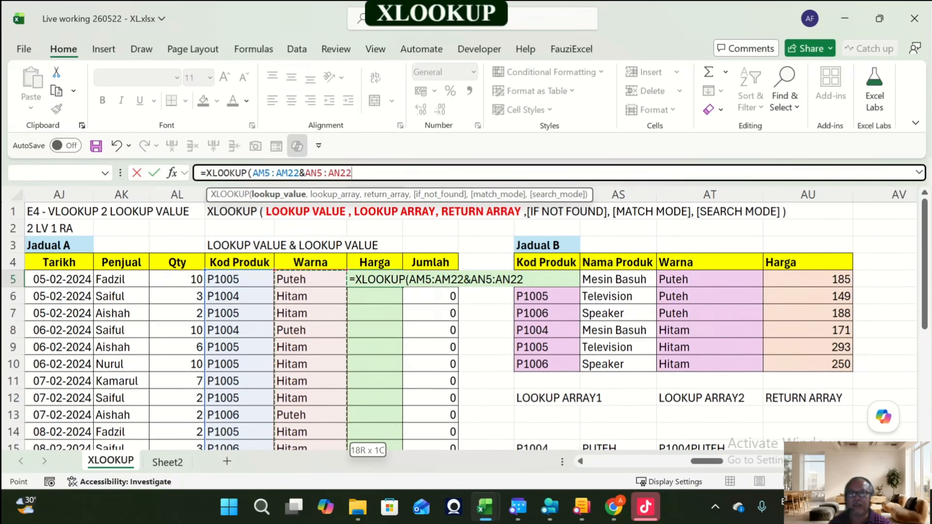
Step: Complete the formula with lookup array AR5:AR10&AT5:AT10 and return array AU5:AU10, then enter it
text(,)
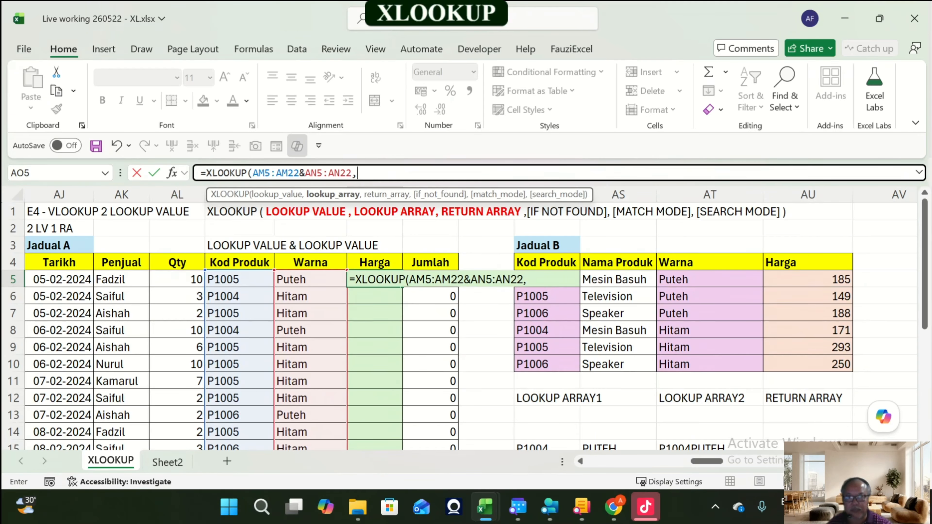
drag(547, 364, 547, 280)
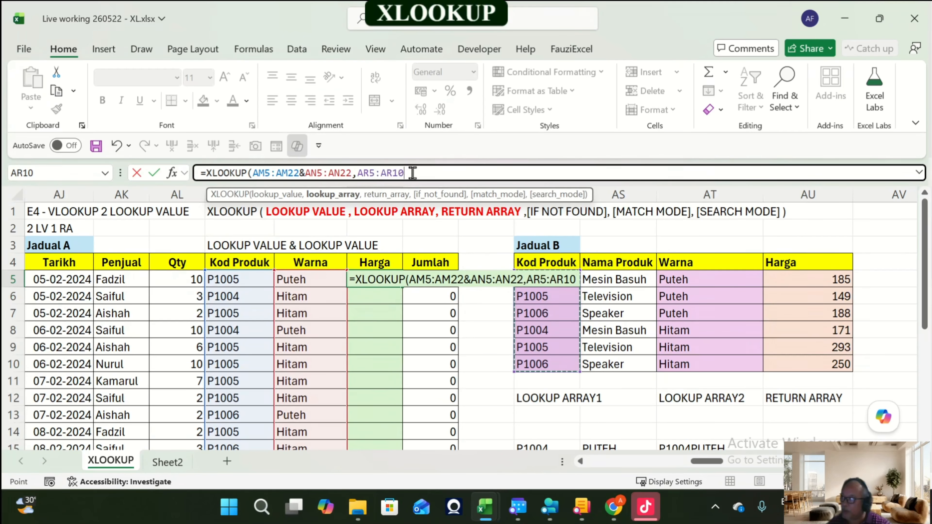
text(&)
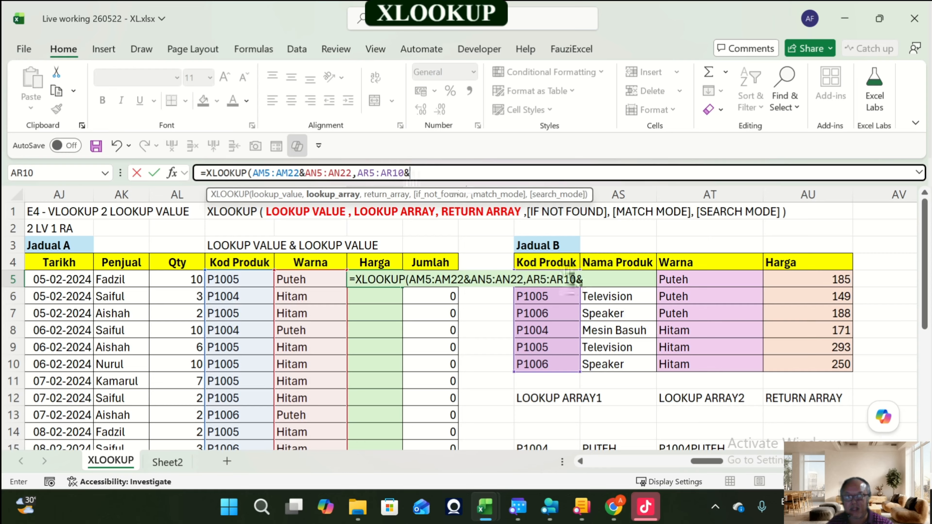
drag(665, 364, 675, 280)
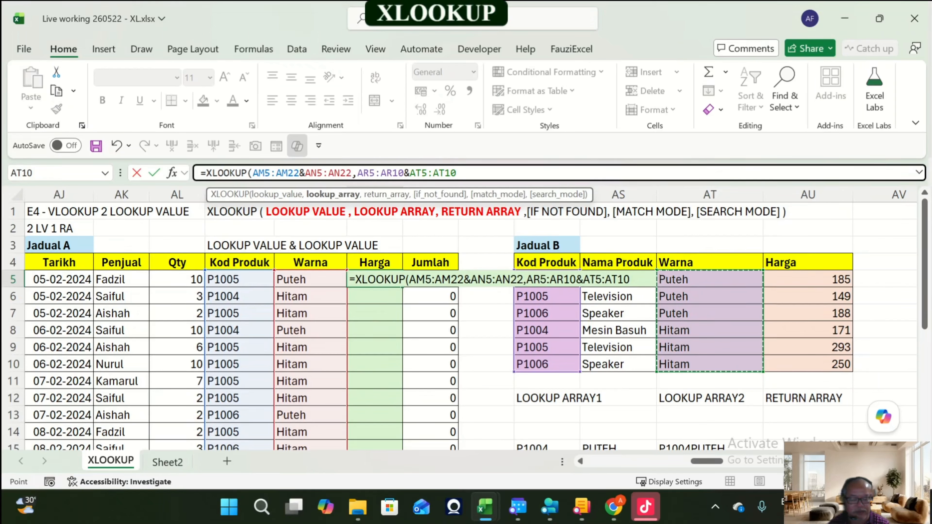
text(,)
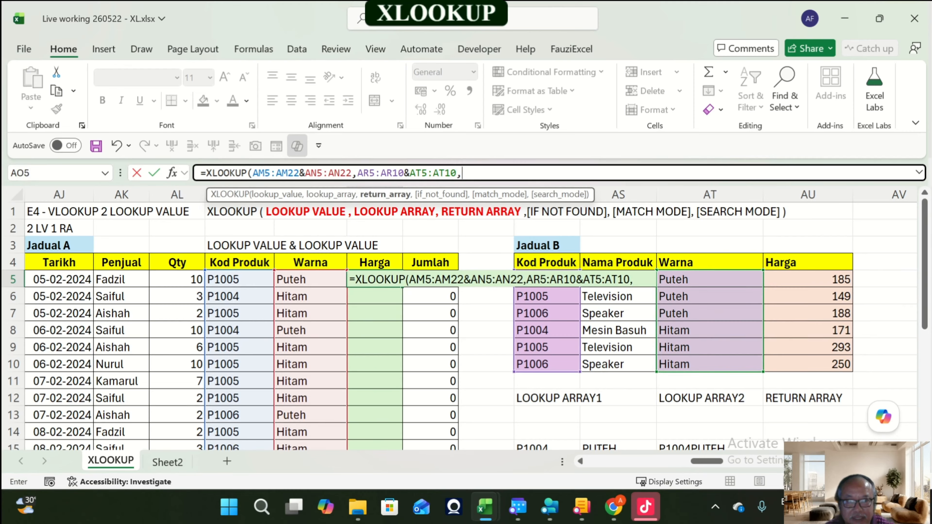
drag(808, 279, 826, 365)
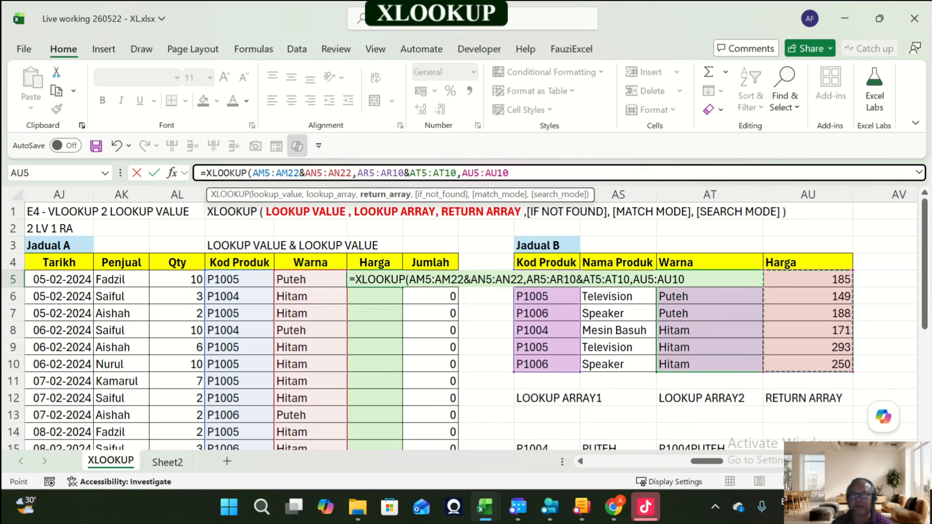
text())
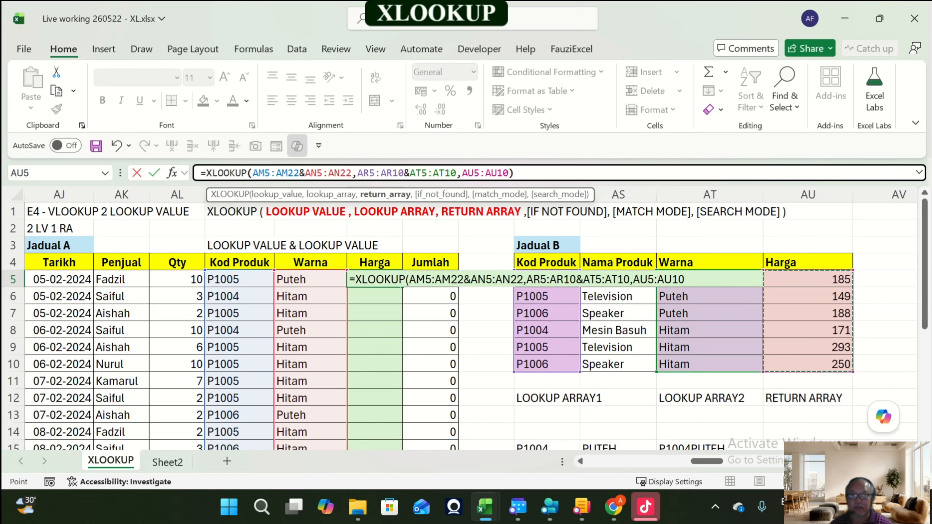
key(Return)
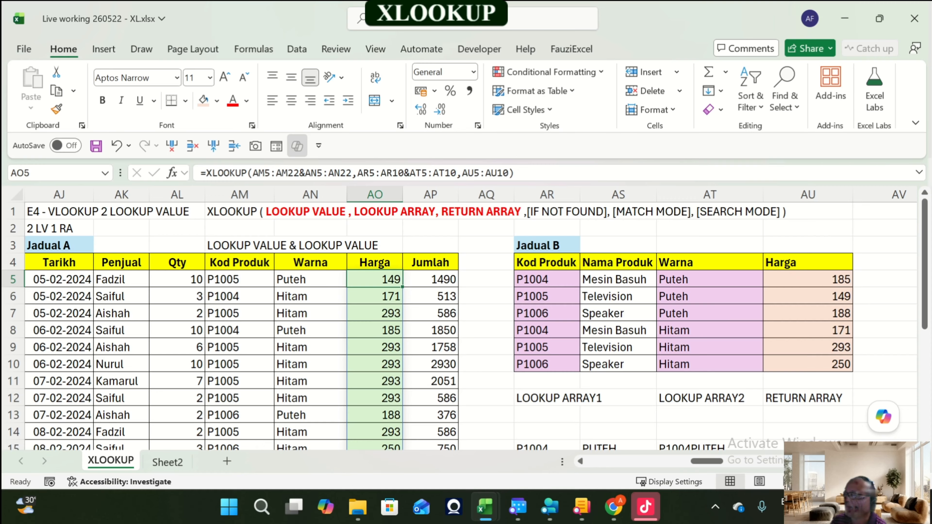
scroll(466, 327, down, 3)
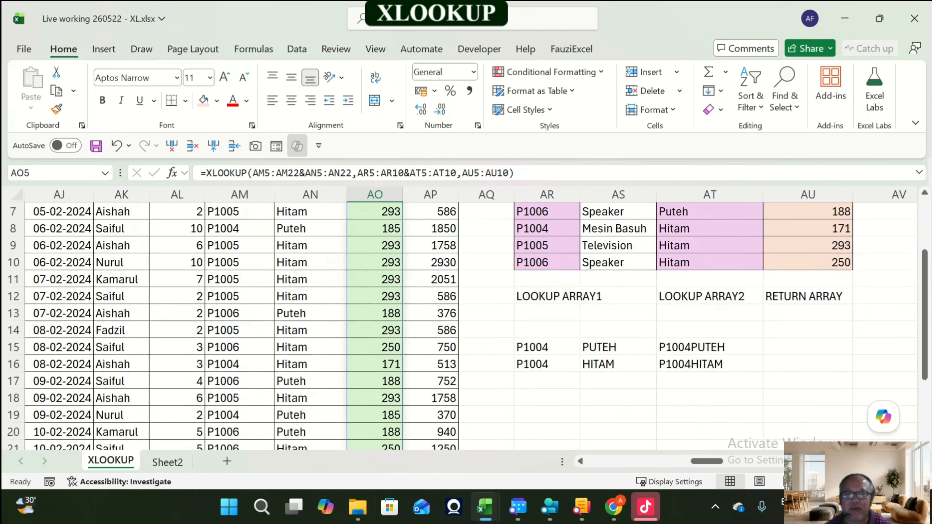
Step: Review the E4 tables, stepping through the Kod Produk and Warna columns used as lookup values
scroll(466, 327, up, 3)
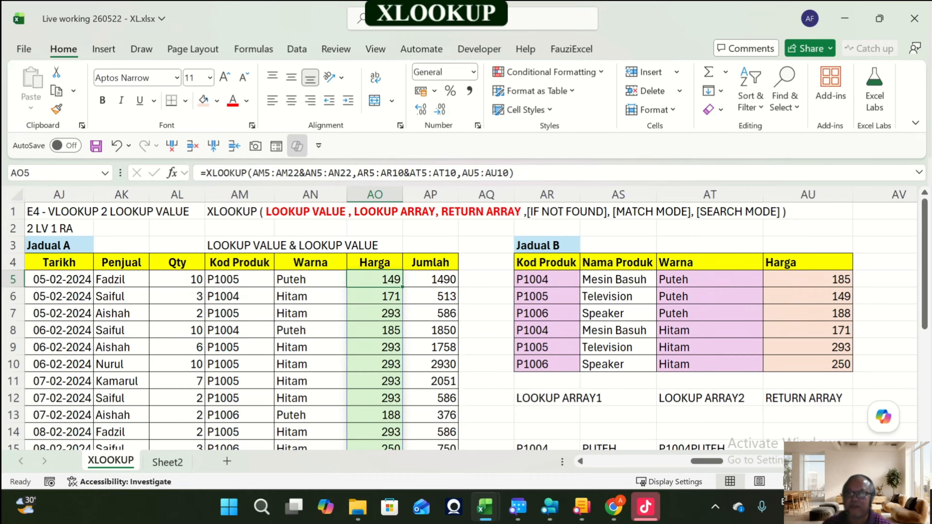
key(Left)
key(Left)
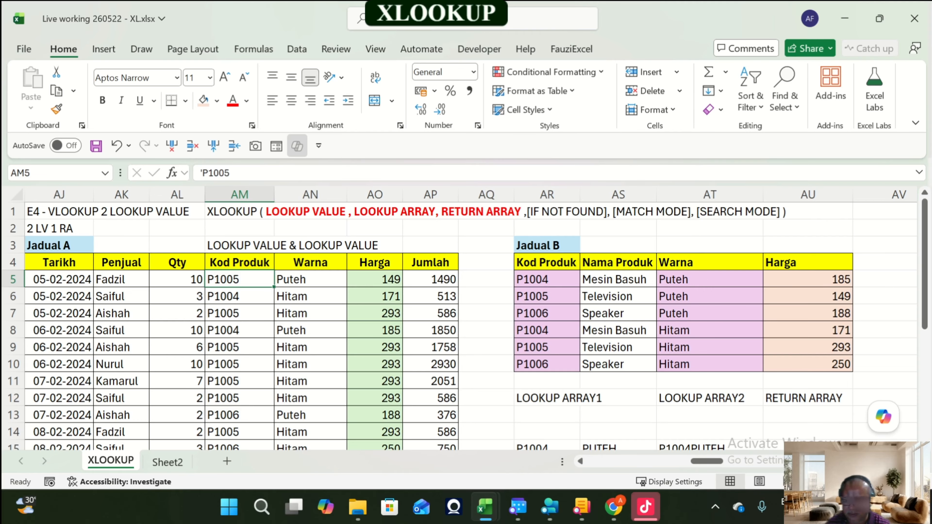
key(End)
key(shift+Down)
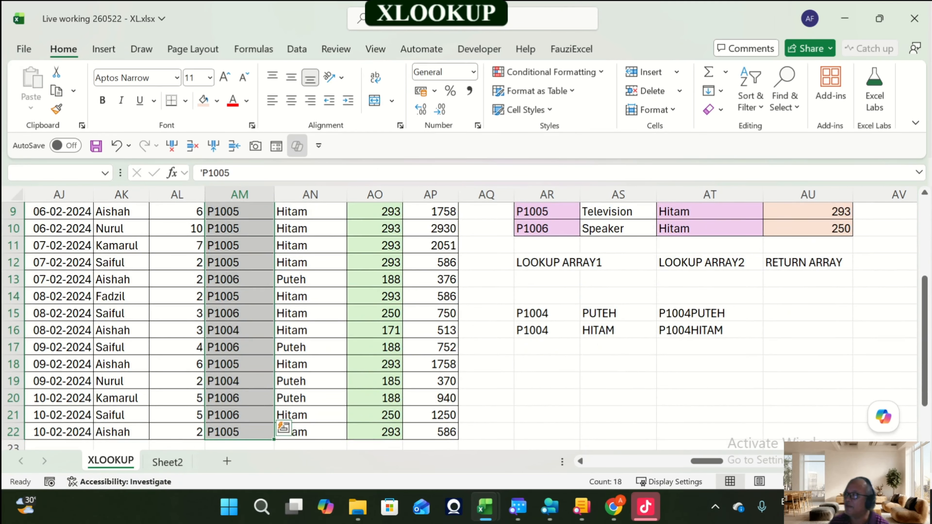
key(Up)
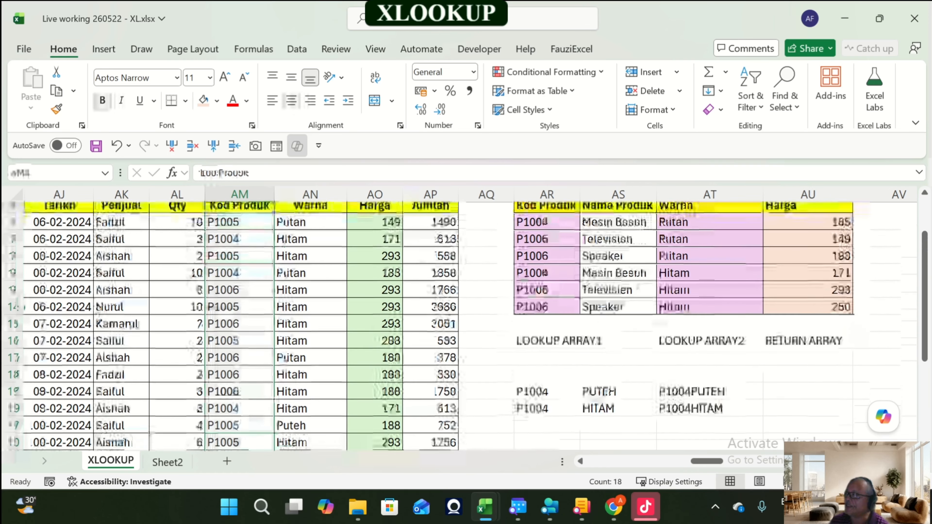
key(Down)
key(End)
key(shift+Down)
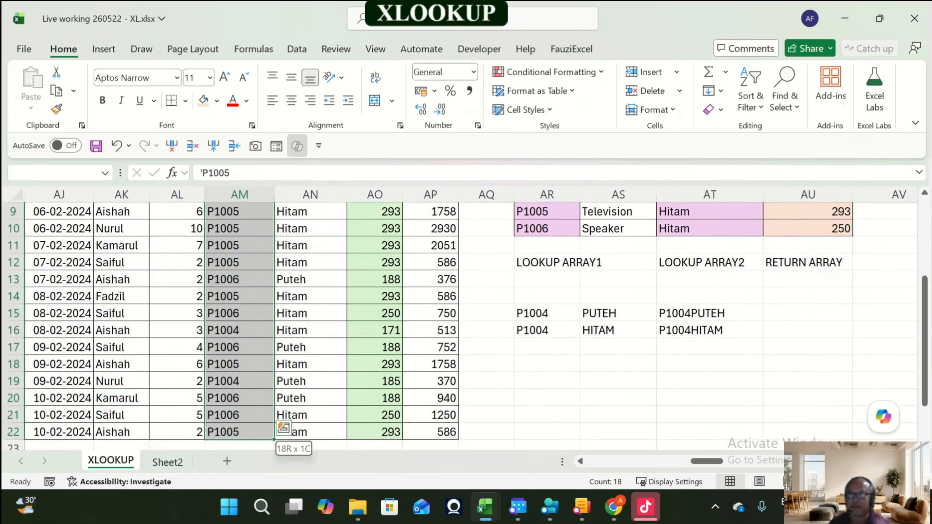
key(Up)
key(Down)
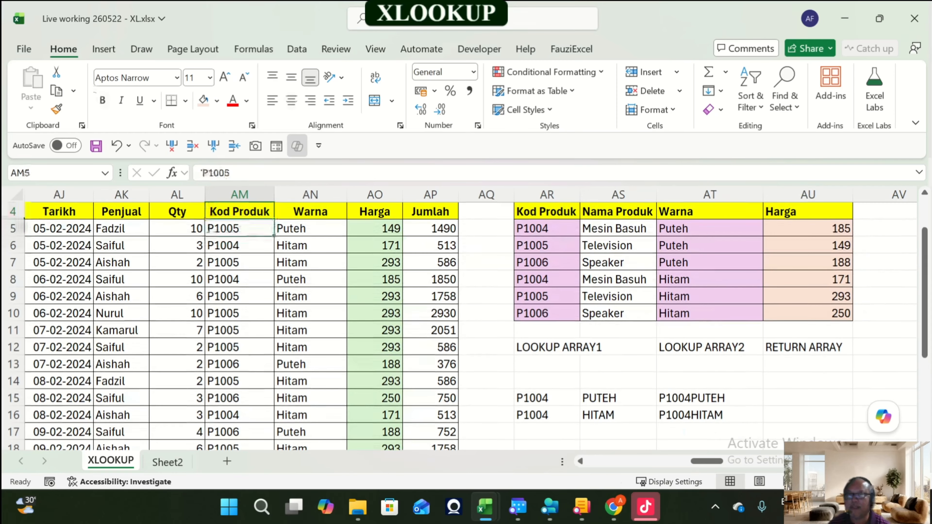
key(Right)
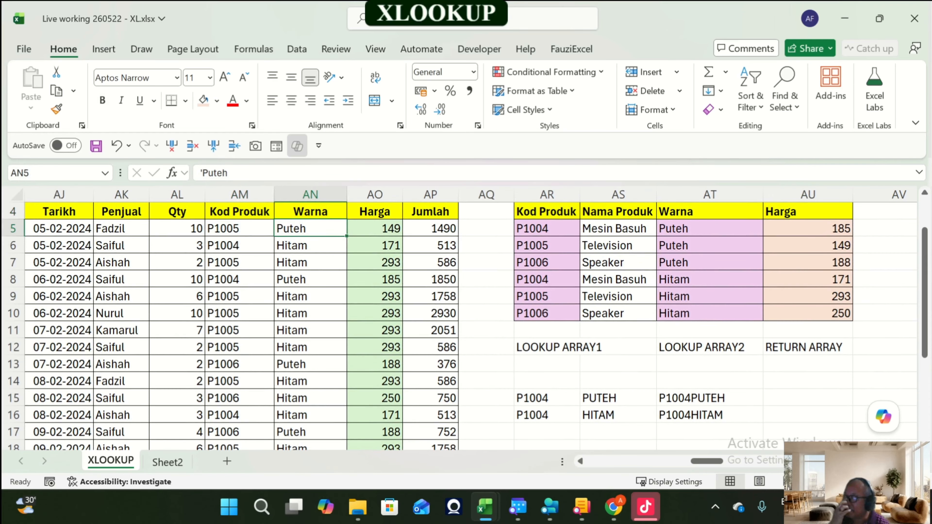
key(Up)
key(Up)
key(Up)
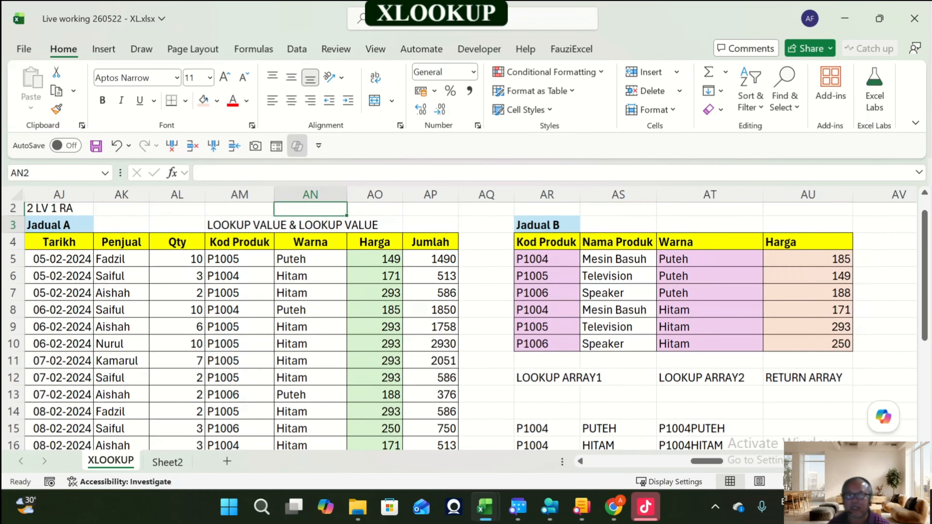
key(Down)
key(Down)
key(Down)
key(Right)
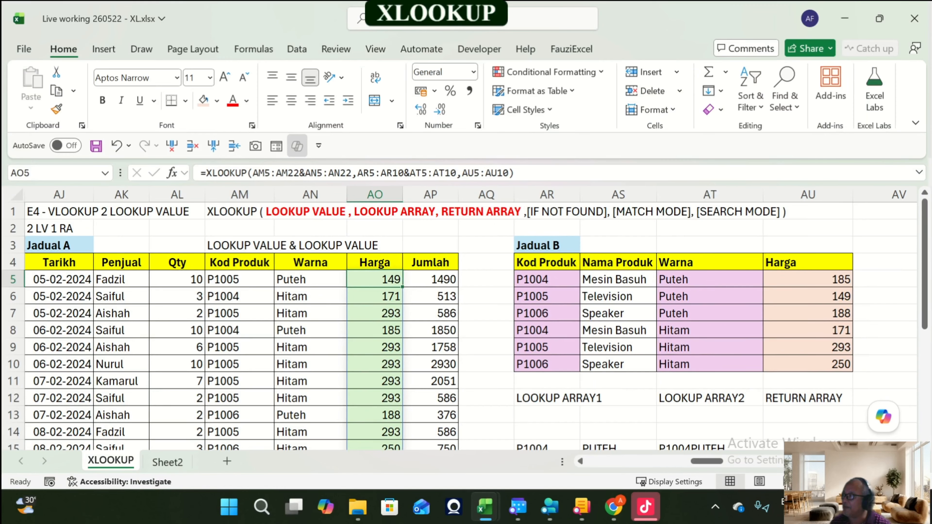
Step: Browse from the E4 helper area across to the neighbouring E5 exercise and back
mouse_move(499, 501)
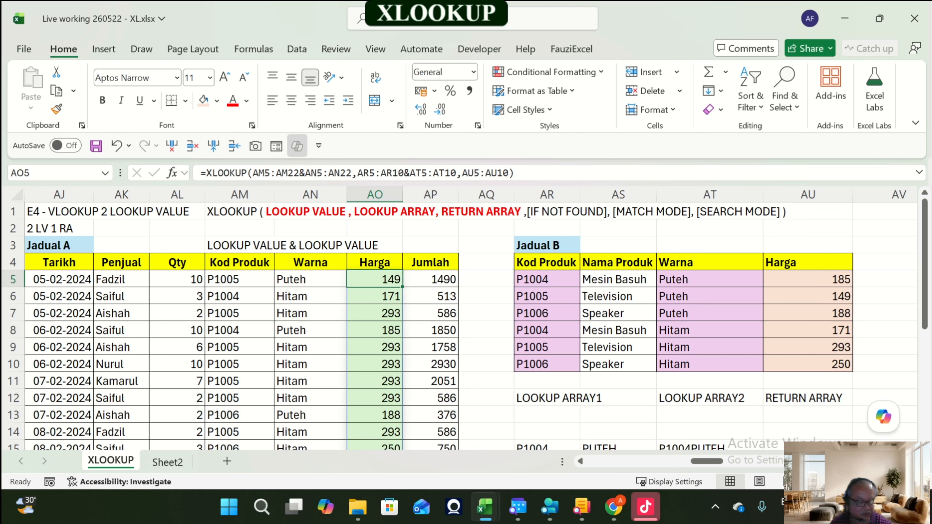
click(618, 415)
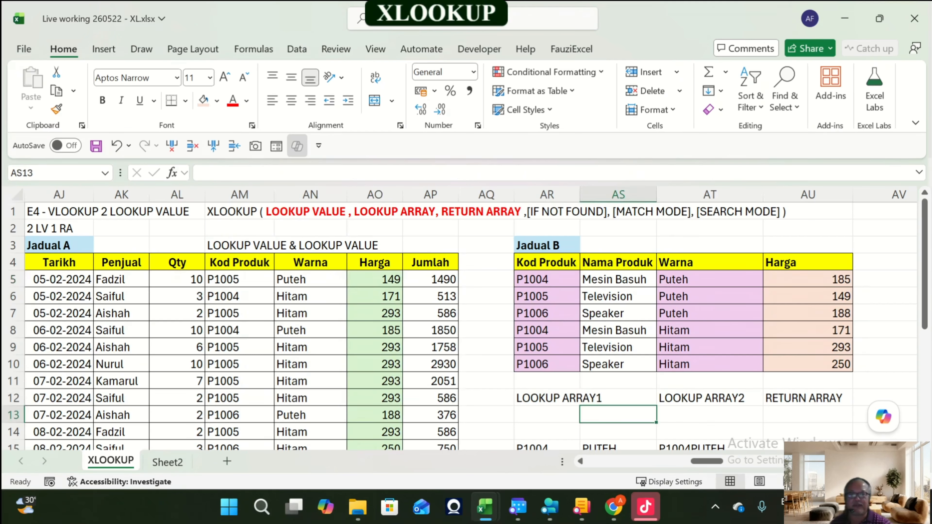
key(Right)
key(Right)
key(Right)
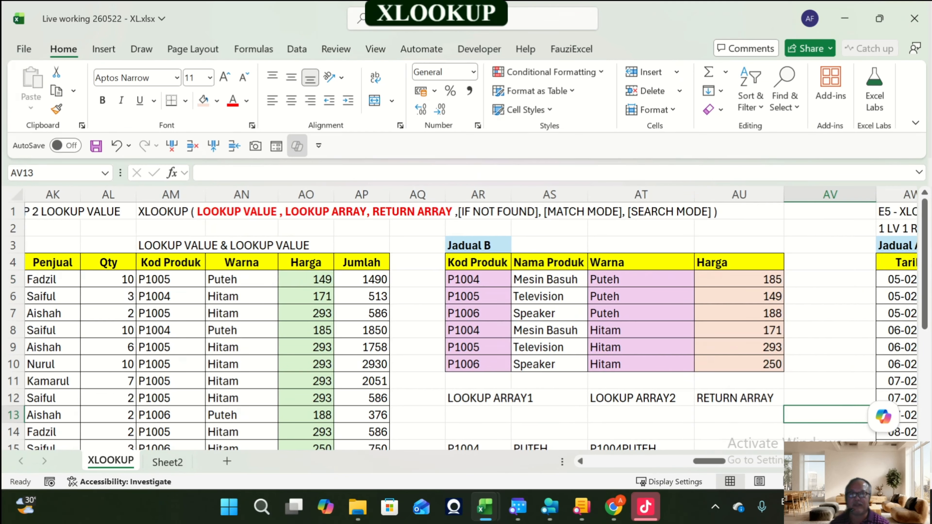
key(Right)
key(Right)
key(Right)
key(Right)
key(Right)
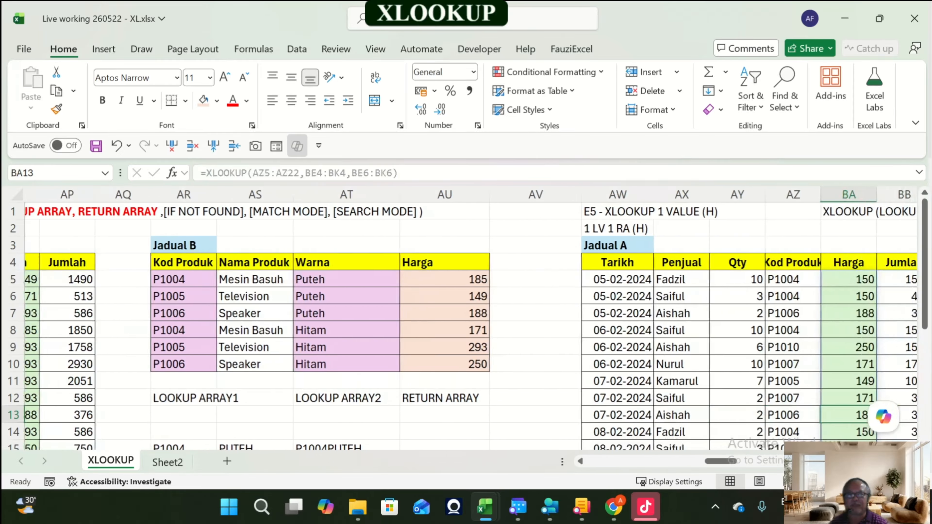
key(Left)
key(Left)
key(Left)
key(Left)
key(Left)
key(Left)
key(Left)
key(Left)
key(Left)
key(Left)
key(Left)
key(Left)
key(Left)
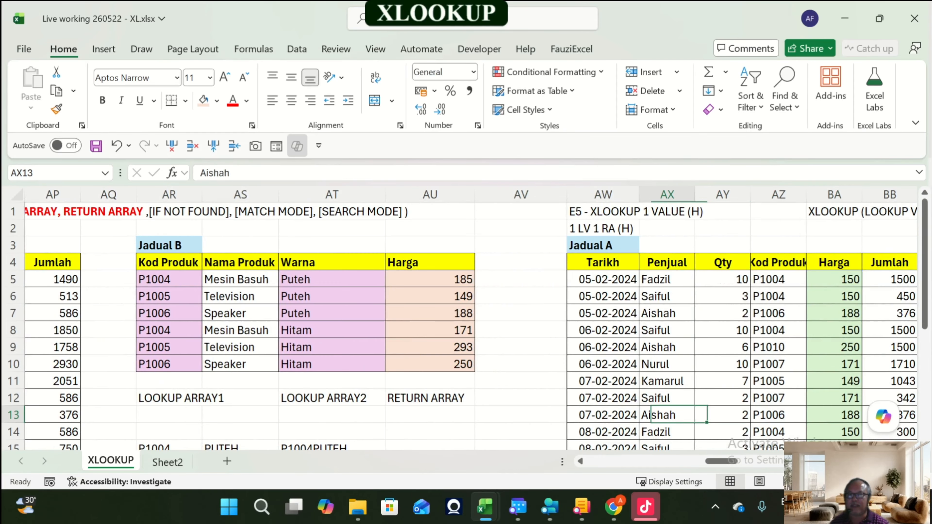
key(Left)
key(Left)
key(Left)
key(Left)
key(Left)
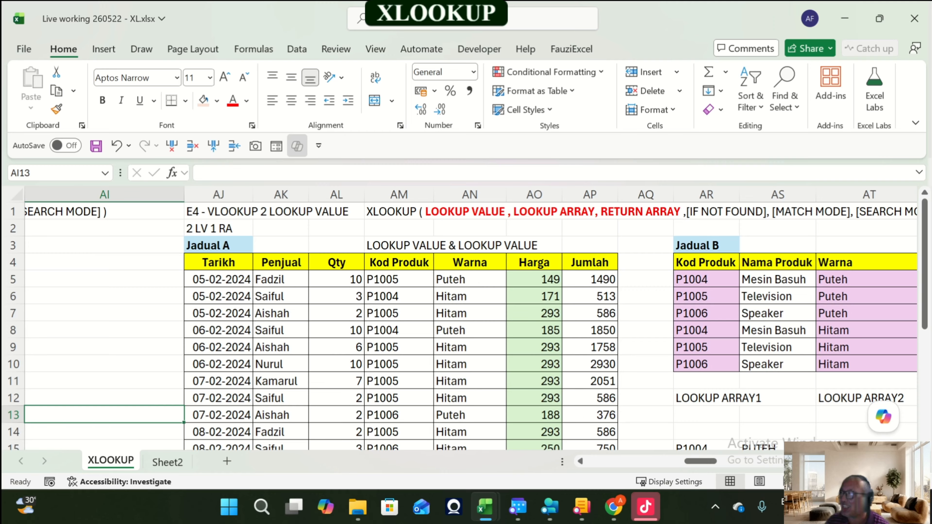
Step: Step along the header rows of the exercises E1 to E5 across the worksheet to compare their layouts
key(Right)
key(Right)
key(Right)
key(Right)
key(Up)
key(Up)
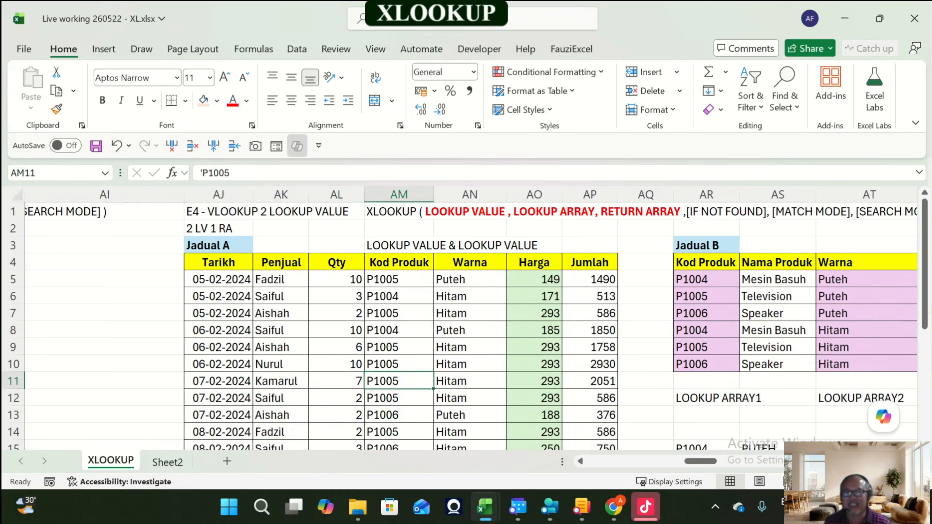
key(Up)
key(Up)
key(Up)
key(Up)
key(Up)
key(Up)
key(Up)
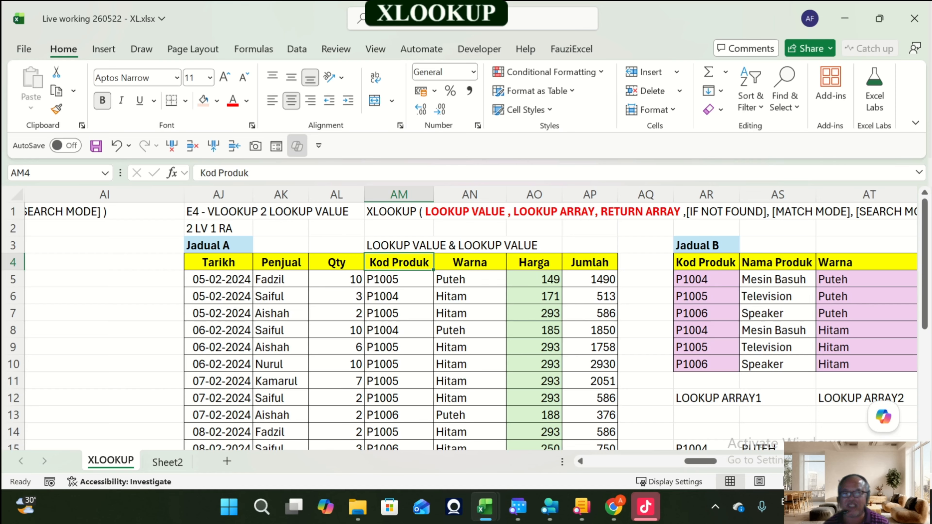
key(Right)
key(Right)
key(Right)
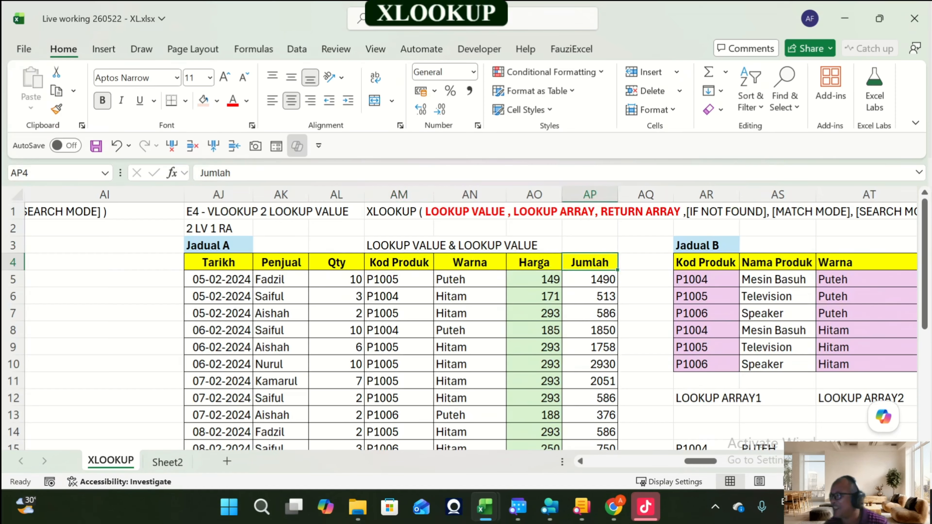
key(Right)
key(Right)
key(Right)
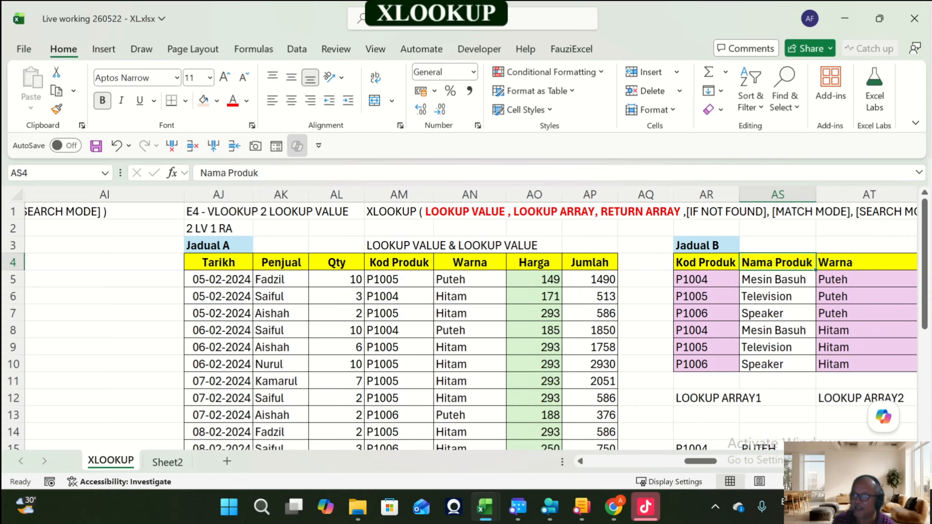
key(Left)
key(Left)
key(Left)
key(Left)
key(Left)
key(Left)
key(Left)
key(Left)
key(Left)
key(Left)
key(Left)
key(Left)
key(Left)
key(Left)
key(Left)
key(Left)
key(Left)
key(Left)
key(Left)
key(Left)
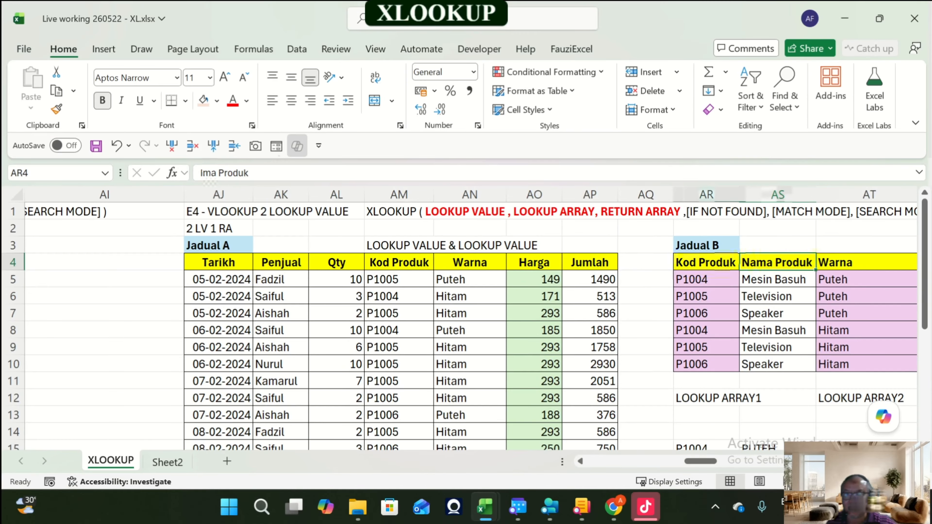
key(Left)
key(Left)
key(Left)
key(Left)
key(Left)
key(Left)
key(Left)
key(Left)
key(Left)
key(Left)
key(Left)
key(Left)
key(Right)
key(Right)
key(Right)
key(Right)
key(Right)
key(Right)
key(Right)
key(Right)
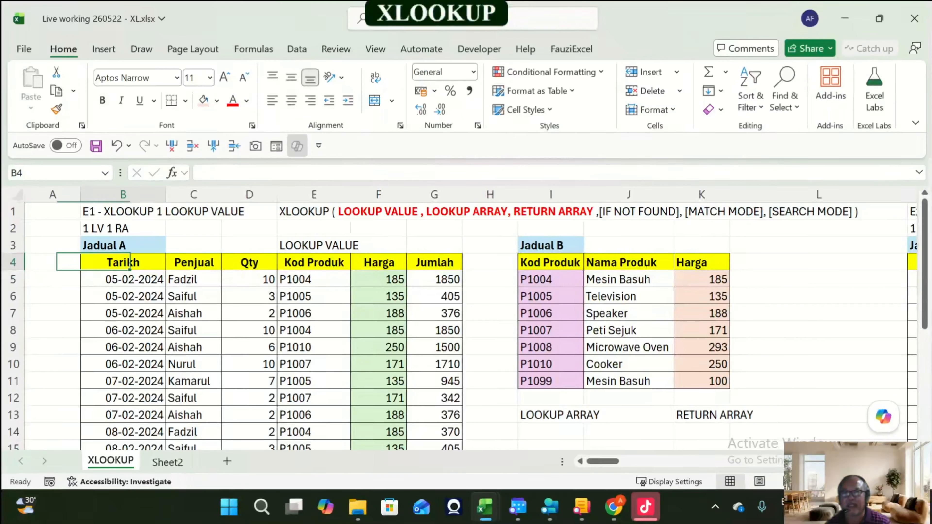
key(Right)
key(Right)
key(Right)
key(Right)
key(Right)
key(Right)
key(Right)
key(Right)
key(Right)
key(Right)
key(Right)
key(Right)
key(Right)
key(Right)
key(Right)
key(Right)
key(Right)
key(Right)
key(Right)
key(Right)
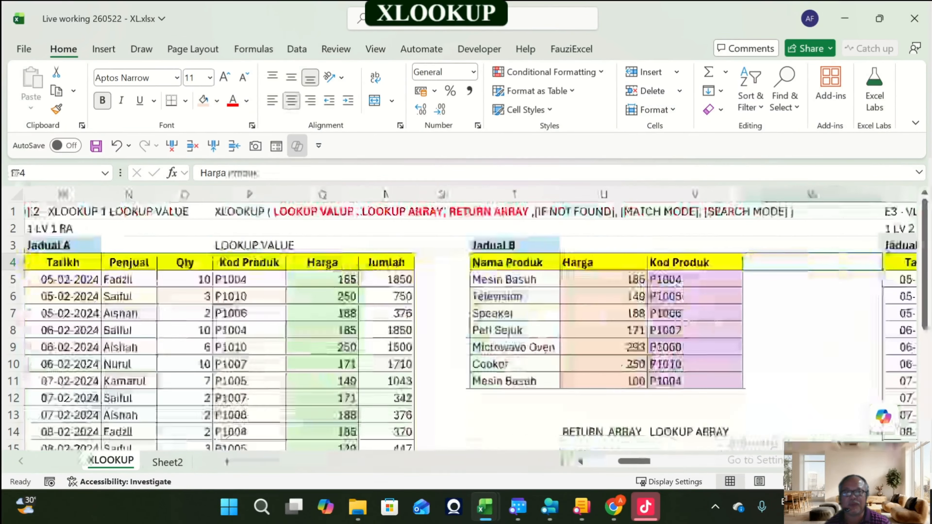
key(Right)
key(Right)
key(Right)
key(Right)
key(Right)
key(Right)
key(Right)
key(Right)
key(Right)
key(Right)
key(Right)
key(Right)
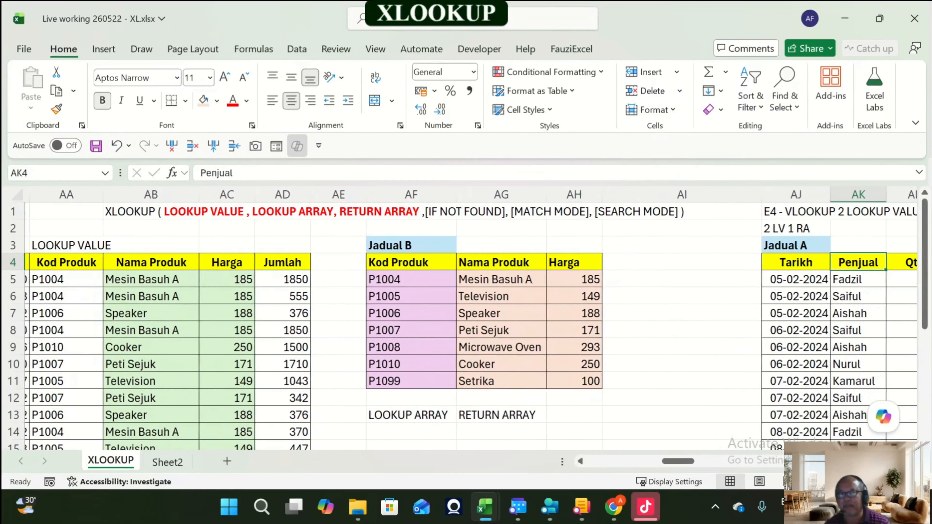
key(Right)
key(Right)
key(Right)
key(Right)
key(Right)
key(Right)
key(Right)
key(Right)
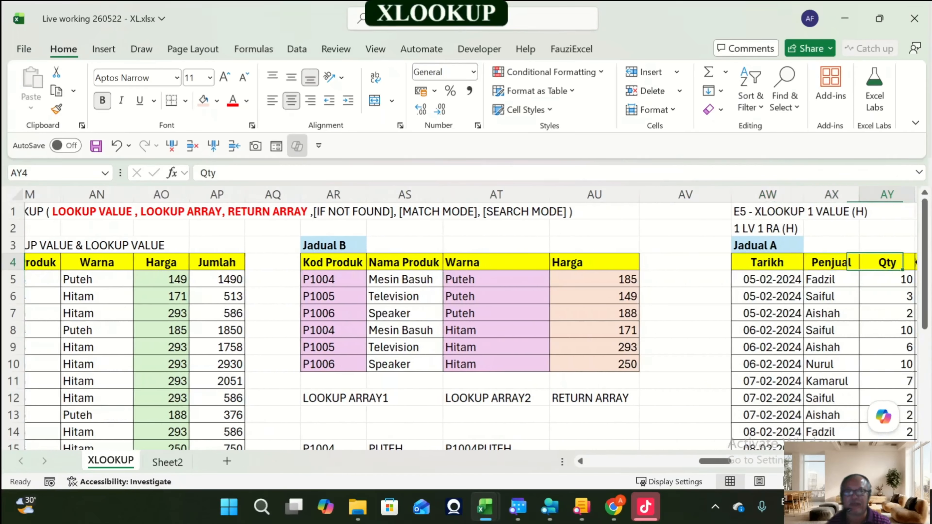
key(Right)
key(Right)
key(Right)
key(Right)
key(Right)
key(Right)
key(Right)
key(Right)
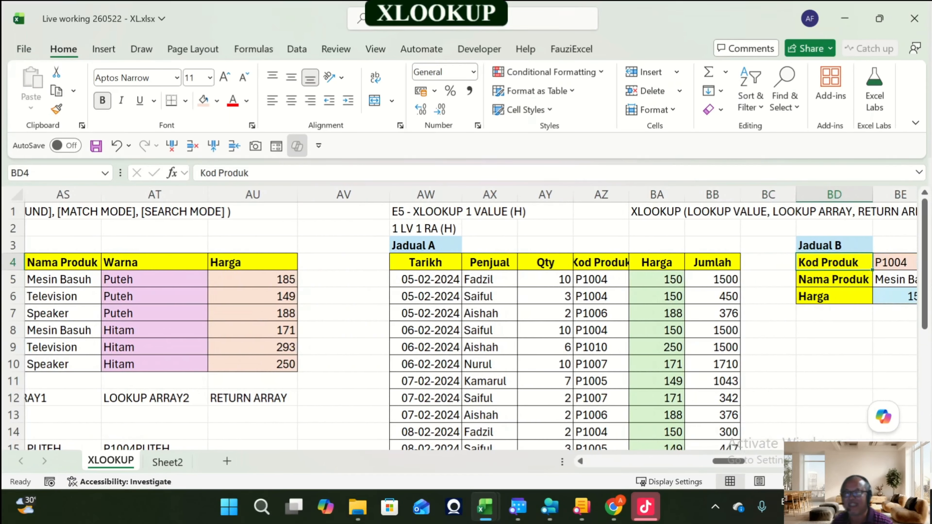
key(Right)
key(Right)
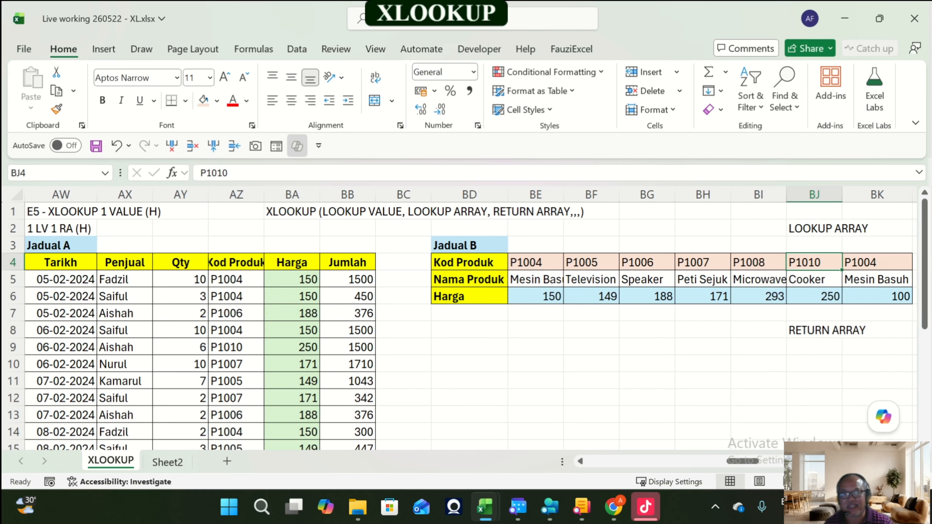
Step: Remove the fill colour from E5's horizontal Jadual B range BE4:BK6
key(Left)
key(Left)
key(Left)
key(Left)
key(Left)
key(shift+Down)
key(shift+Down)
key(shift+Right)
key(shift+Right)
key(shift+Right)
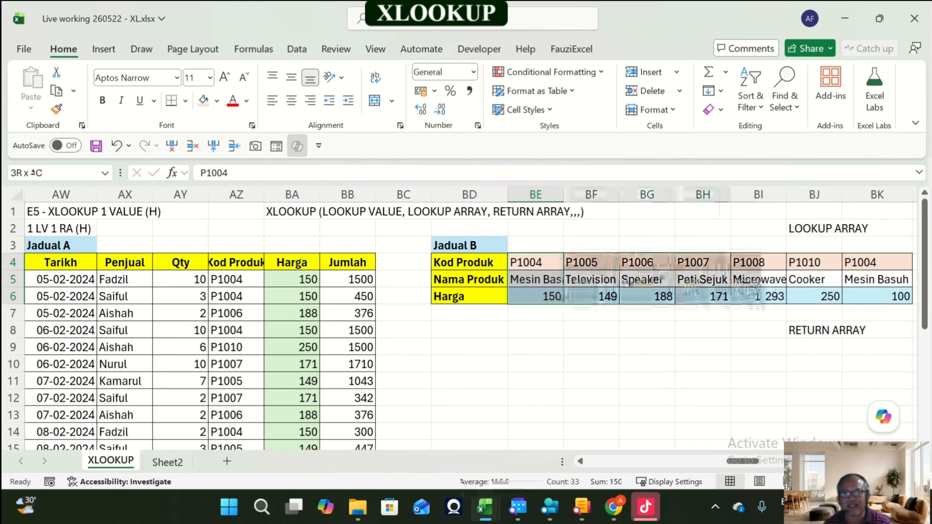
key(shift+Right)
key(shift+Right)
key(shift+Right)
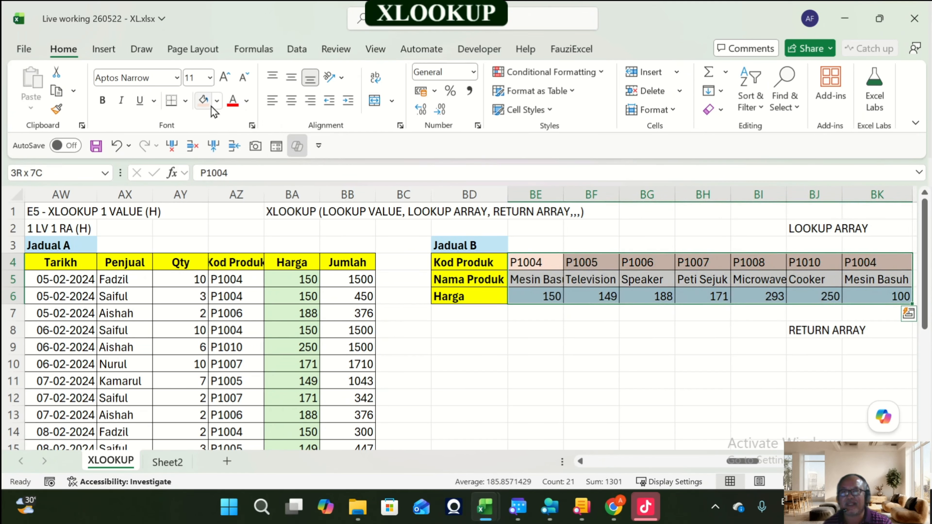
click(221, 107)
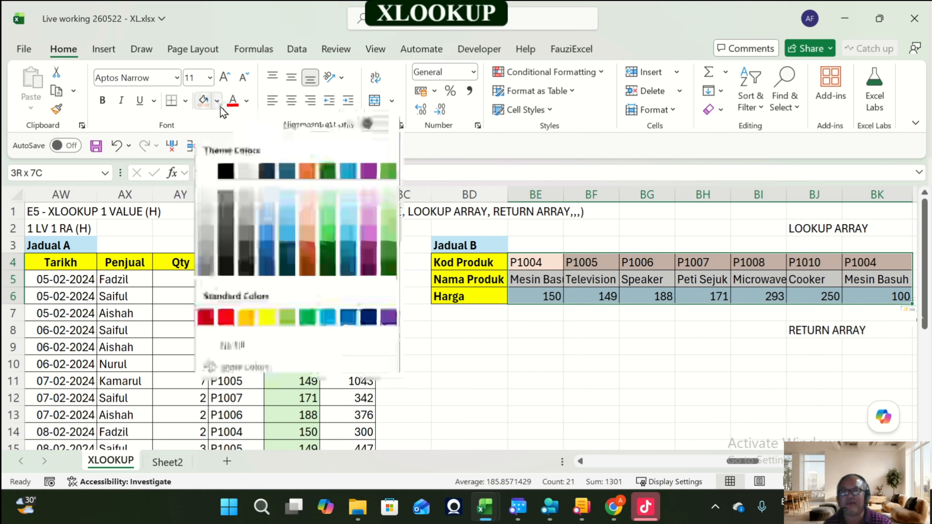
click(272, 348)
click(647, 380)
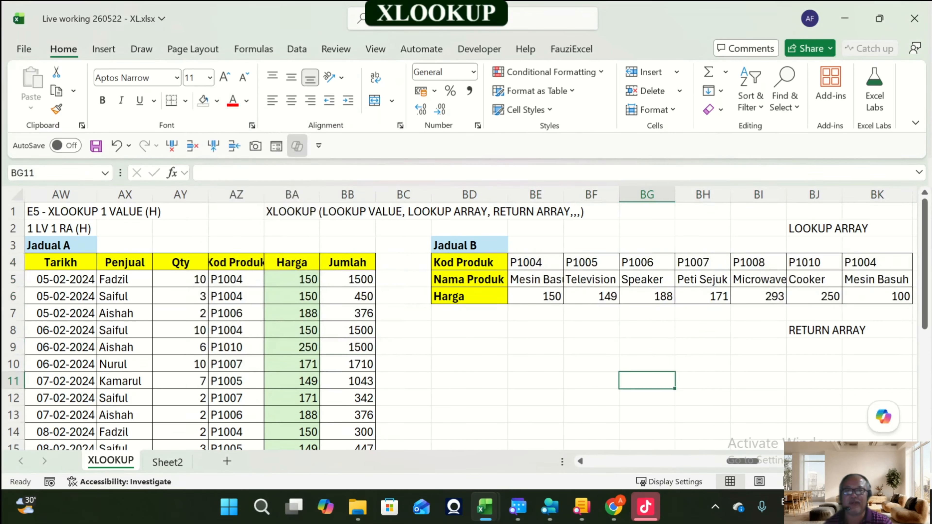
Step: Delete the XLOOKUP syntax text in BA1 and clear the Harga formulas in BA5:BA22
key(Up)
key(Up)
key(Up)
key(Up)
key(Up)
key(Up)
key(Up)
key(Up)
key(Up)
key(Up)
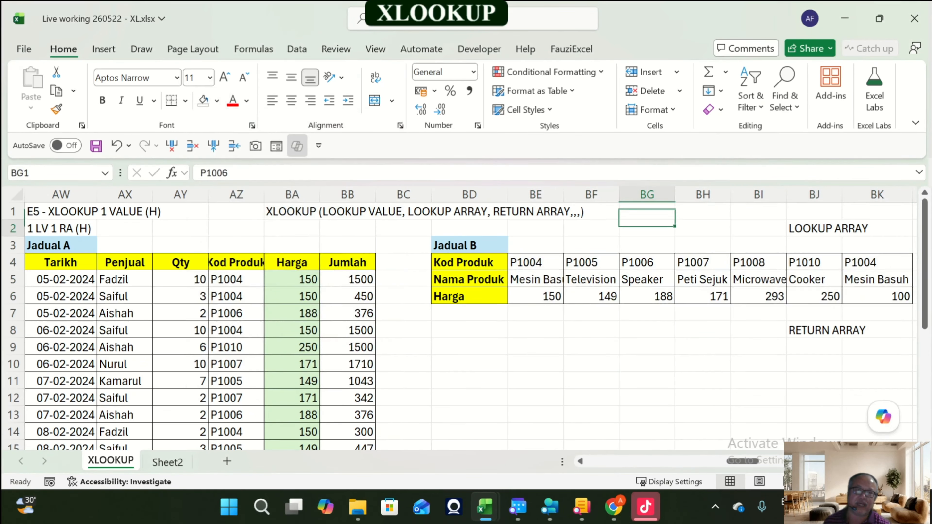
key(Left)
key(Left)
key(Left)
key(Left)
key(Left)
key(Left)
key(Delete)
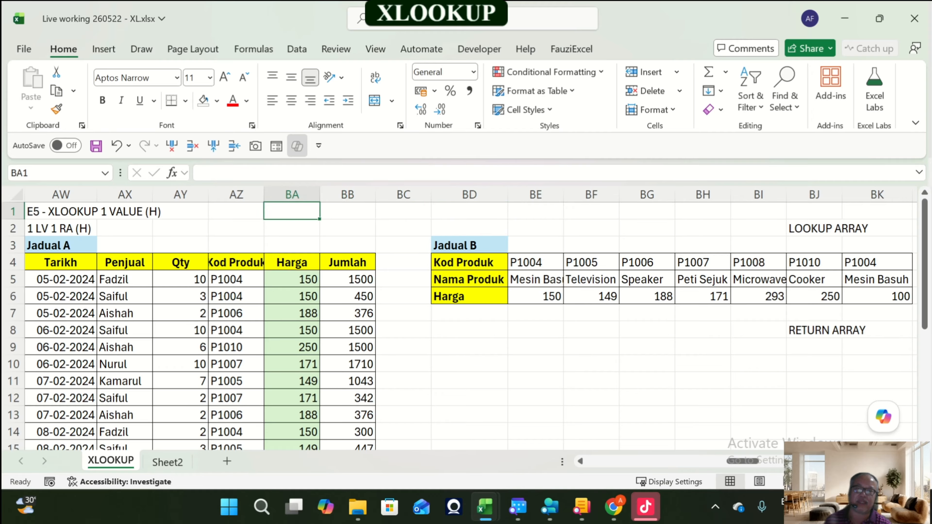
key(Down)
key(Down)
key(Down)
key(Down)
key(ctrl+shift+Down)
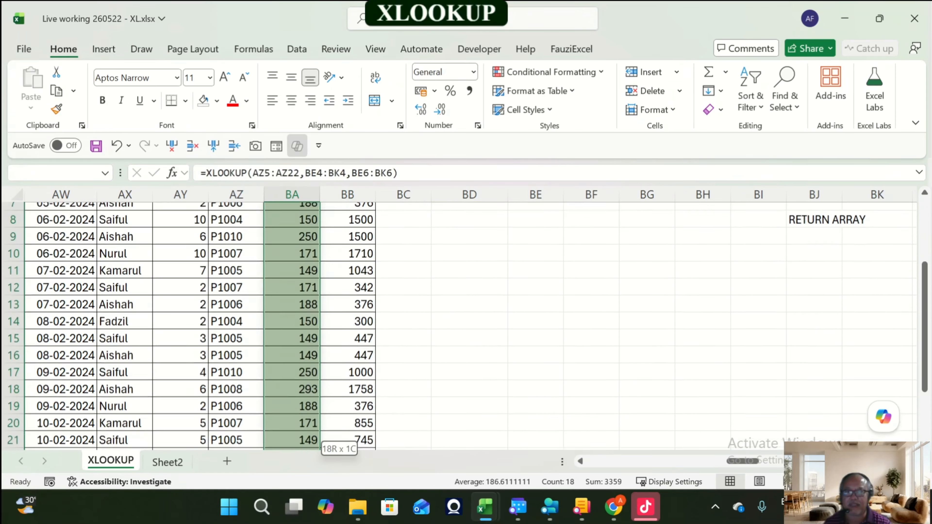
key(Delete)
Step: Examine E5's horizontal Jadual B and its LOOKUP ARRAY and RETURN ARRAY labels
key(Up)
key(Up)
key(Right)
key(Right)
key(Right)
key(Right)
key(Down)
key(Right)
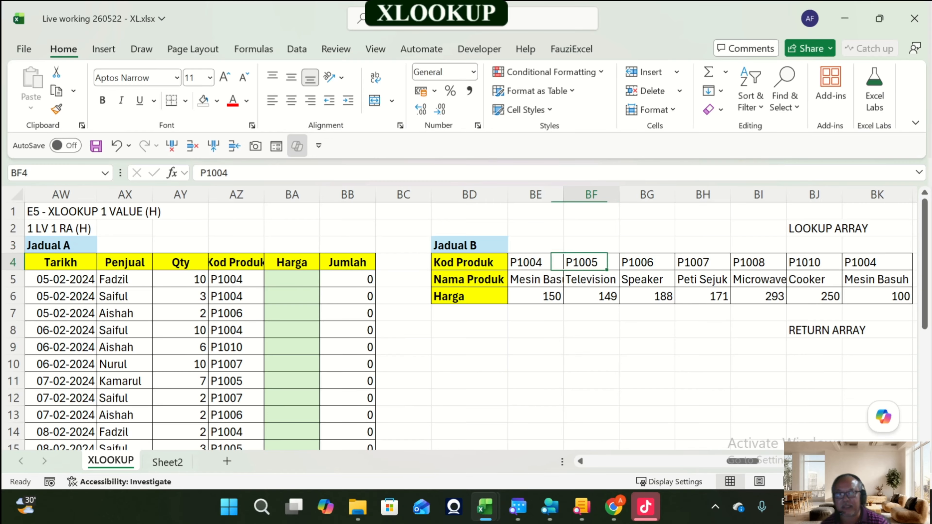
key(Right)
key(Right)
key(Right)
key(Right)
key(Right)
key(Up)
key(Up)
key(Left)
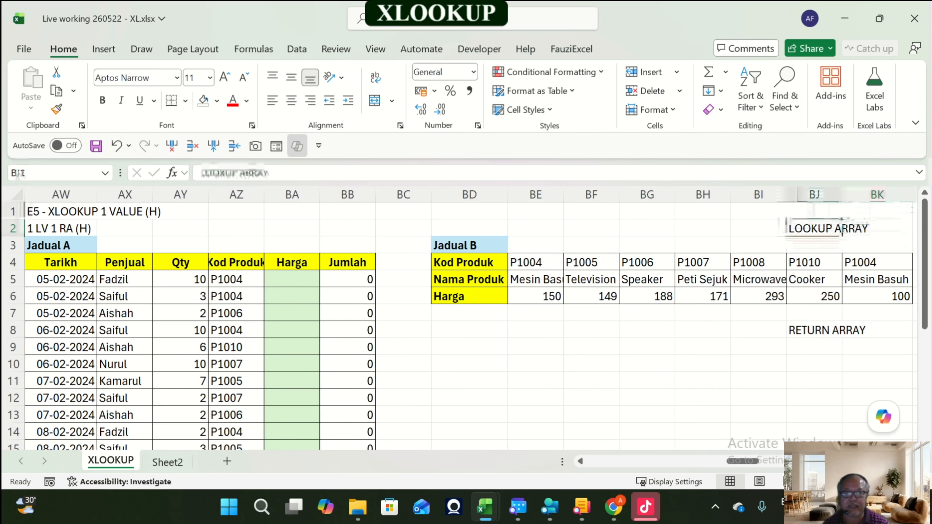
Step: Delete the LOOKUP ARRAY and RETURN ARRAY labels beside E5's horizontal Jadual B
key(Delete)
key(Down)
key(Down)
key(Down)
key(Down)
key(Down)
key(Down)
key(Delete)
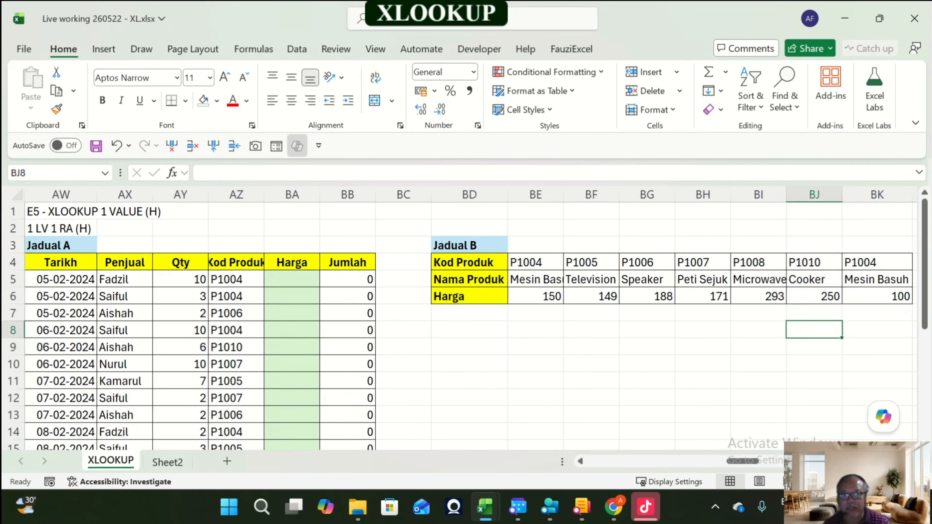
Step: Copy the XLOOKUP syntax text from AM1 into AZ1 above E5's tables
key(Right)
key(Right)
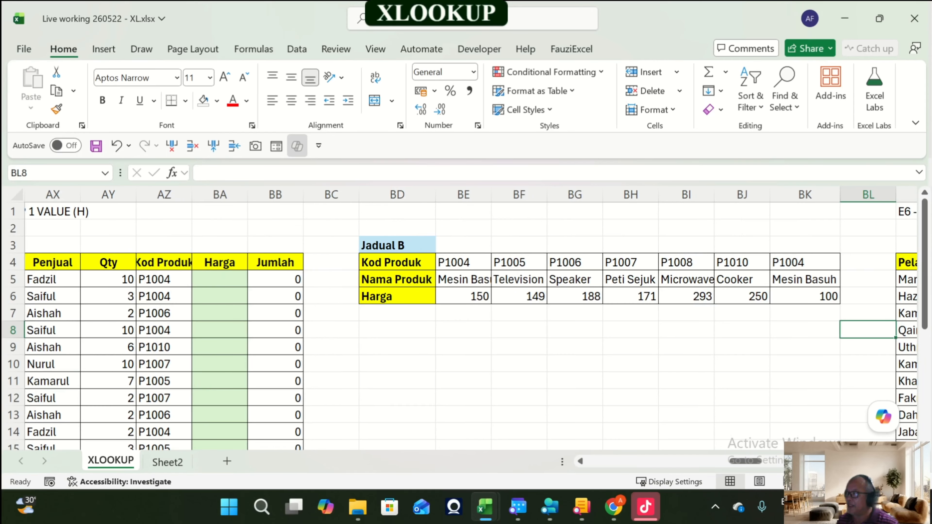
key(Left)
key(Left)
key(Left)
key(Left)
key(Left)
key(Left)
key(Left)
key(Left)
key(Left)
key(Left)
key(Left)
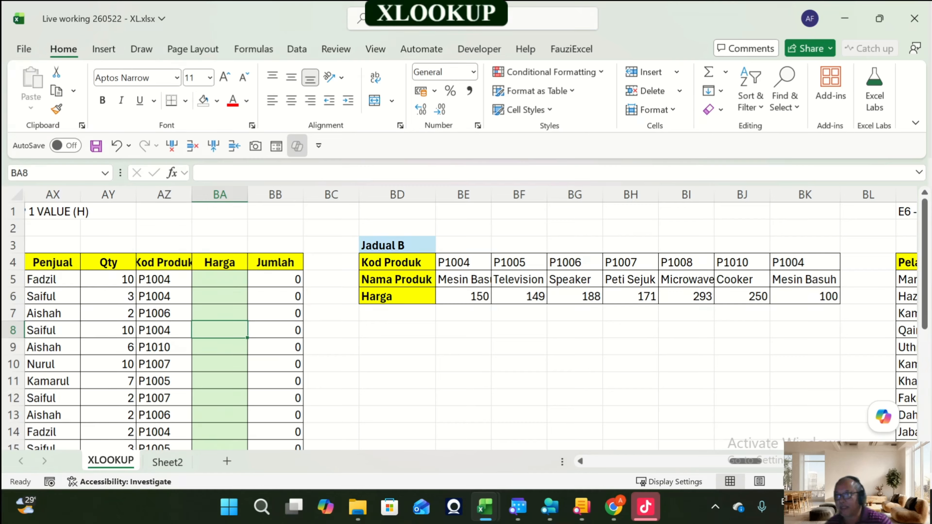
key(Up)
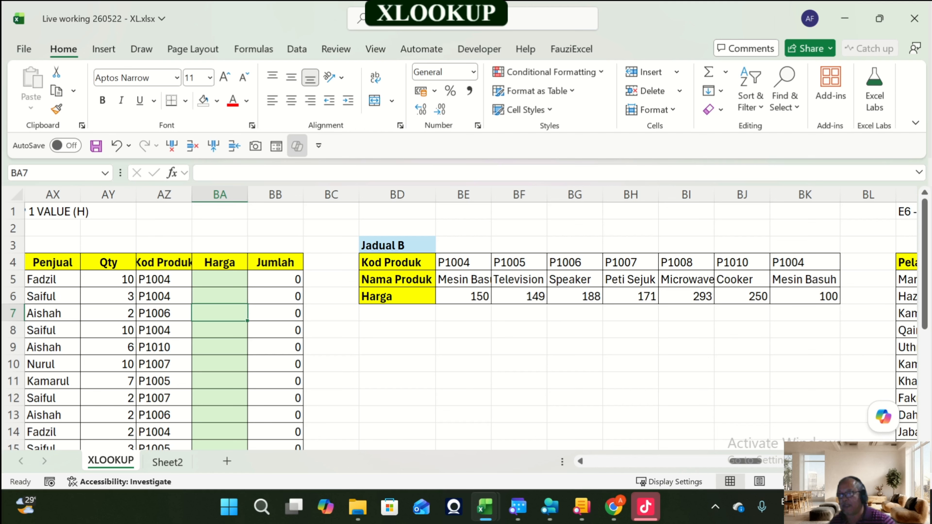
key(Left)
key(Left)
key(Left)
key(Left)
key(Left)
key(Left)
key(Left)
key(Left)
key(Left)
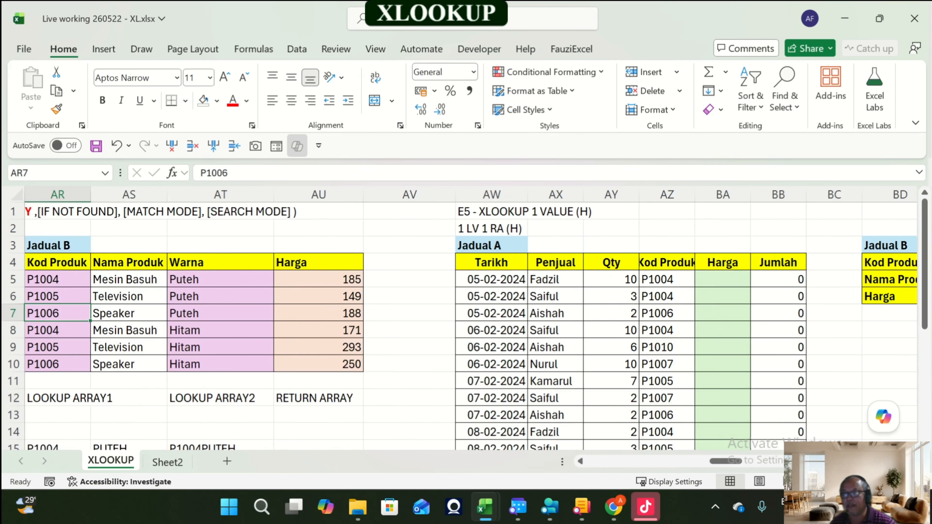
key(Right)
key(Right)
key(Right)
key(Right)
key(Right)
key(Right)
key(Right)
key(Right)
key(Right)
key(Right)
key(Right)
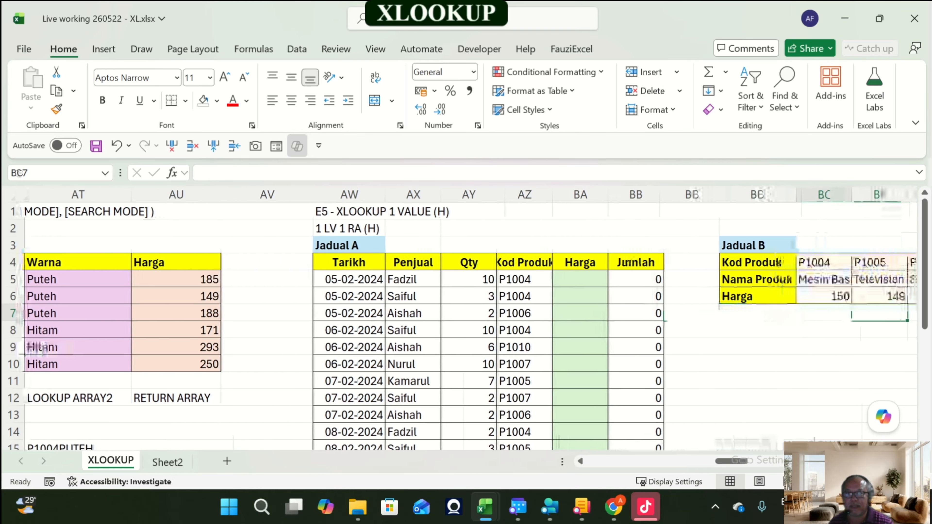
key(Right)
key(Right)
key(Right)
key(Right)
key(Right)
key(Right)
key(Right)
key(Right)
key(Right)
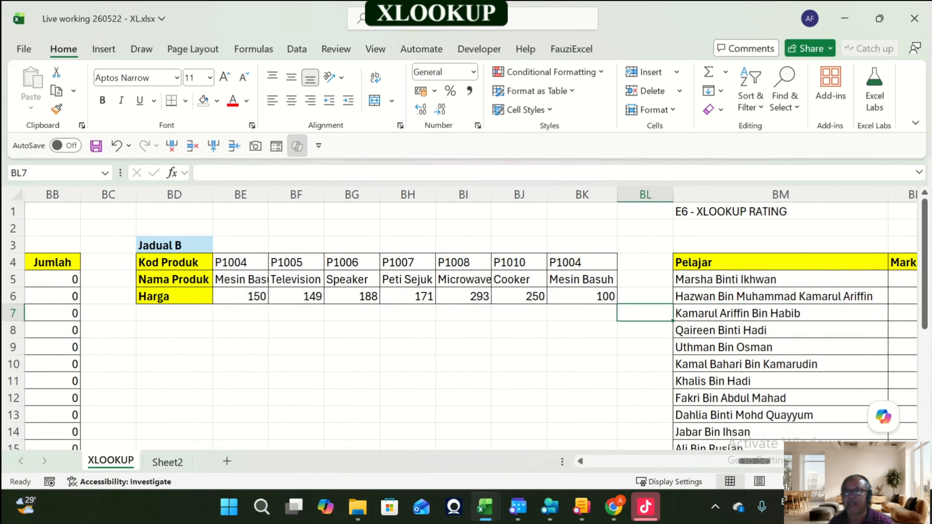
key(Left)
key(Left)
key(Left)
key(Left)
key(Left)
key(Left)
key(Left)
key(Left)
key(Left)
key(Left)
key(Left)
key(Left)
key(Left)
key(Left)
key(Left)
key(Left)
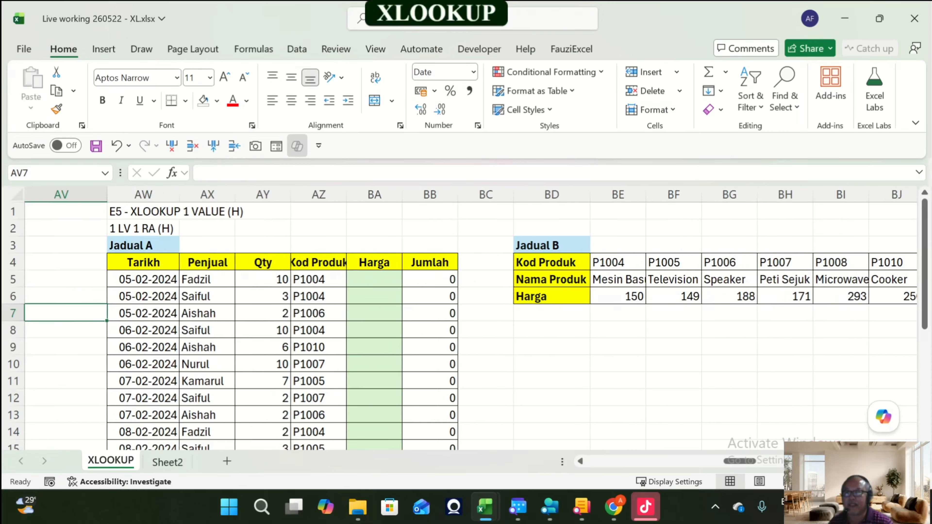
key(Up)
key(Up)
key(Up)
key(Up)
key(Up)
key(Up)
key(Left)
key(Left)
key(Left)
key(Left)
key(Left)
key(Left)
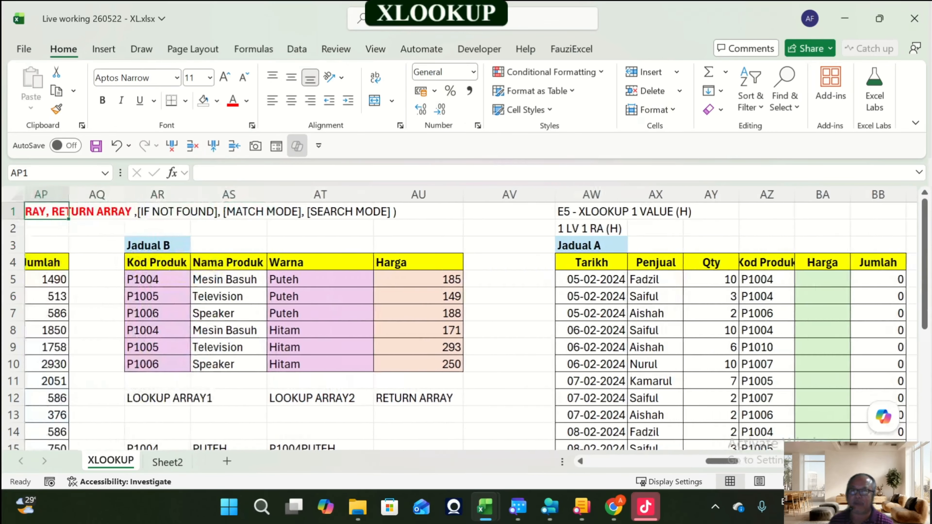
key(Left)
key(Left)
key(Left)
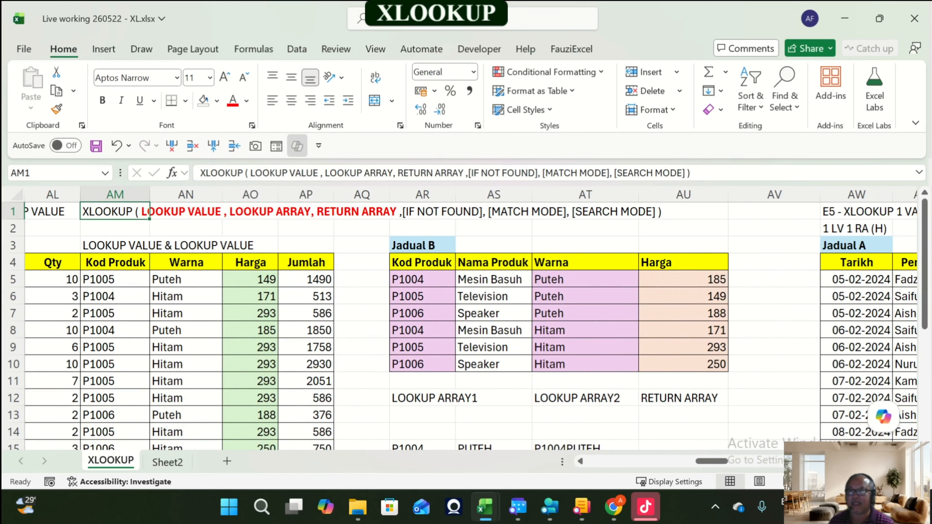
key(ctrl+c)
key(Right)
key(Right)
key(Right)
key(Right)
key(Right)
key(Right)
key(Right)
key(Right)
key(Right)
key(Right)
key(Right)
key(Right)
key(Right)
key(Right)
key(Right)
key(Right)
key(Right)
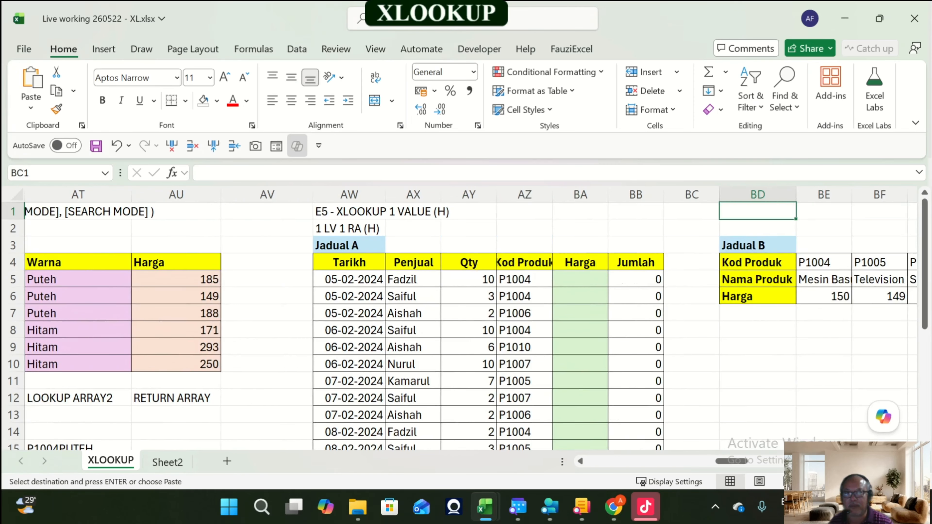
key(Left)
key(Left)
key(Left)
key(Left)
key(Return)
Step: Browse E5's Jadual B and the E4 labels above its tables to plan the new labels
key(Right)
key(Right)
key(Right)
key(Right)
key(Right)
key(Right)
key(Right)
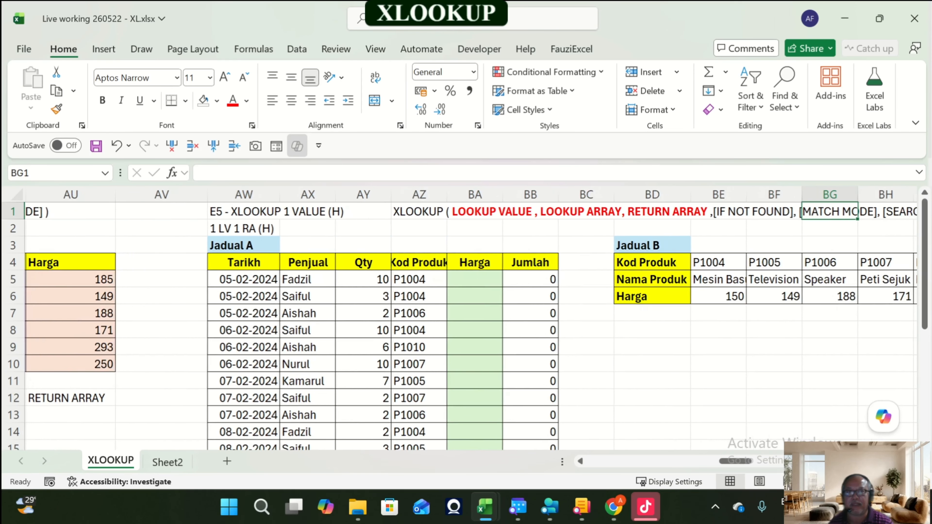
key(Right)
key(Right)
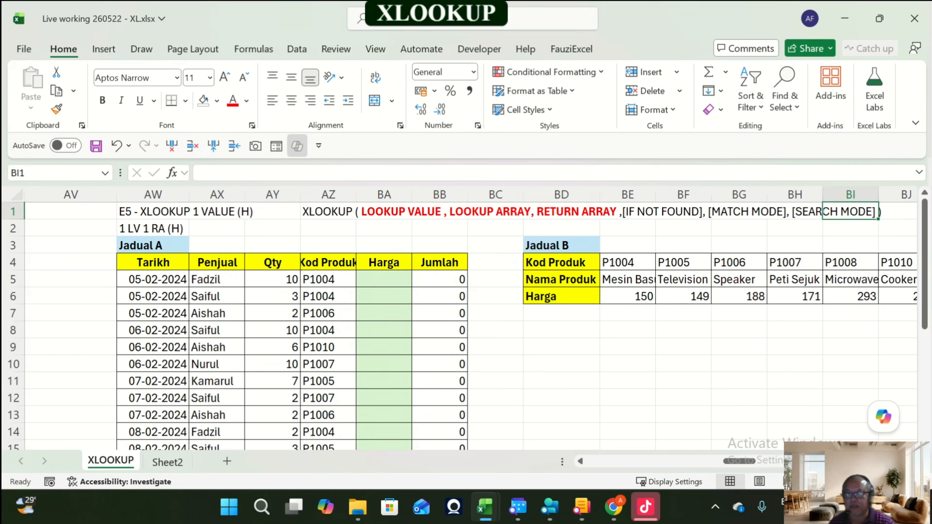
key(Down)
key(Down)
key(Down)
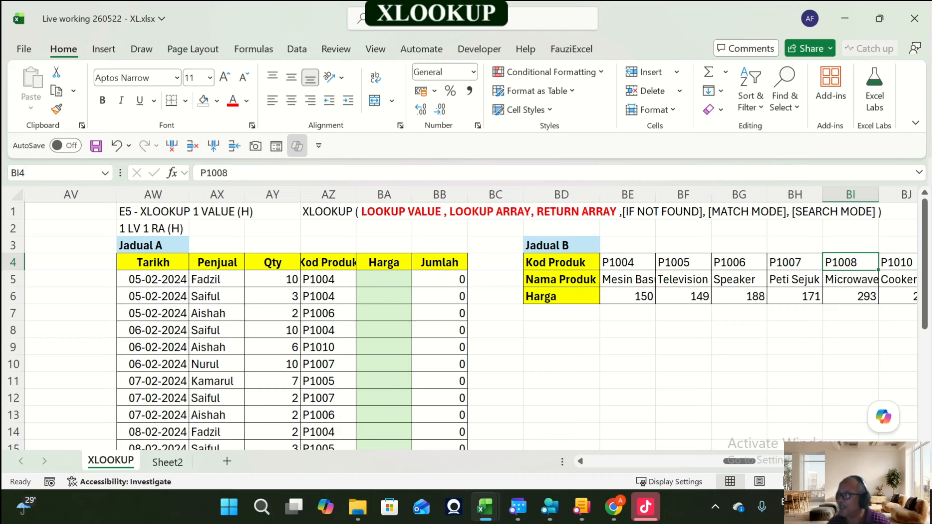
key(Left)
key(Left)
key(Left)
key(Left)
key(Left)
key(Left)
key(Left)
key(Left)
key(Left)
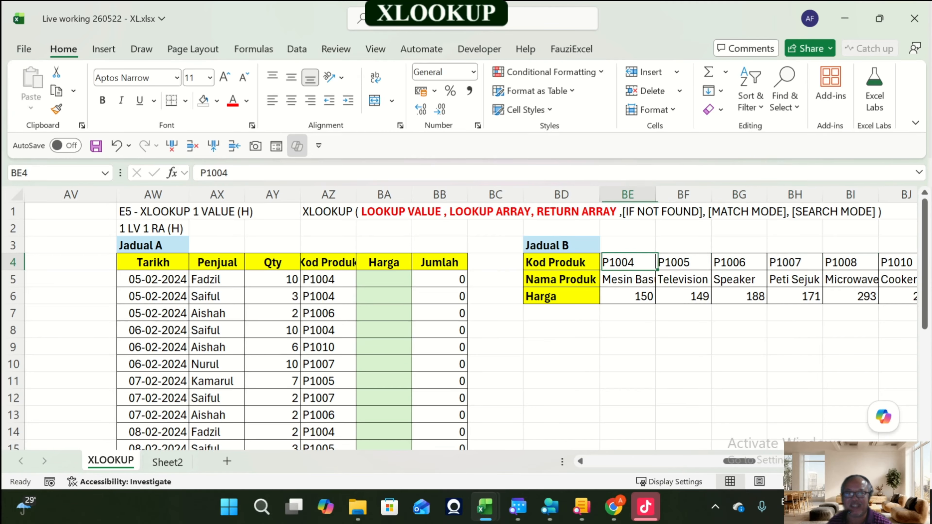
key(Right)
key(Down)
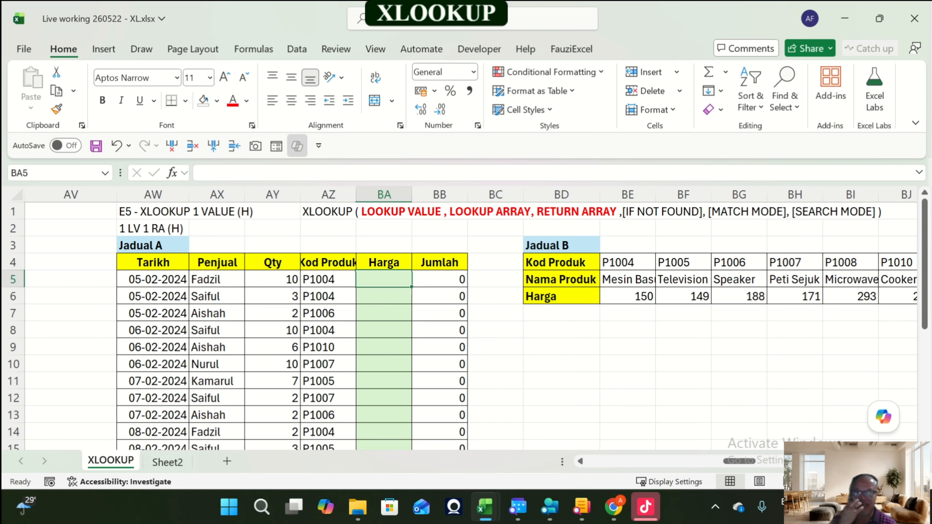
key(Up)
key(Up)
key(Left)
key(Left)
key(Left)
key(Left)
key(Left)
key(Left)
key(Left)
key(Left)
key(Left)
key(Left)
key(Left)
key(Left)
key(Left)
key(Left)
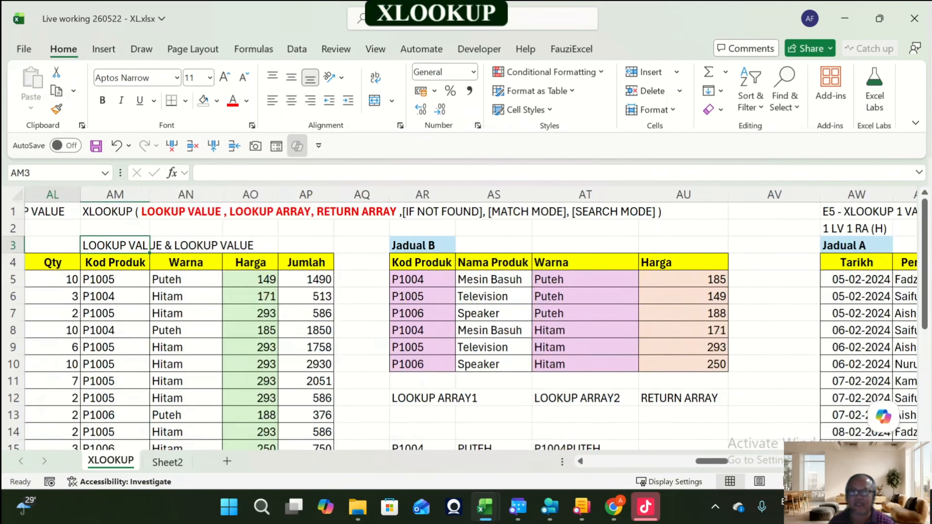
key(Right)
key(Right)
key(Right)
key(Right)
key(Right)
key(Right)
key(Right)
key(Right)
key(Right)
key(Right)
key(Right)
key(Right)
key(Right)
key(Right)
key(Right)
key(Right)
key(Right)
key(Right)
key(Right)
key(Right)
key(Right)
key(Right)
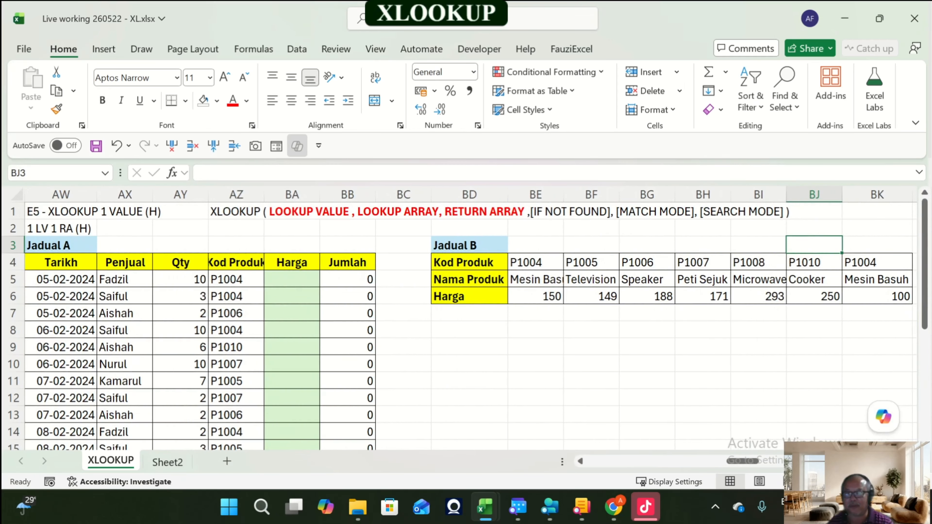
Step: Widen column AZ and label AZ3 above the Kod Produk column as LOOKUP VALUE
drag(264, 195, 286, 194)
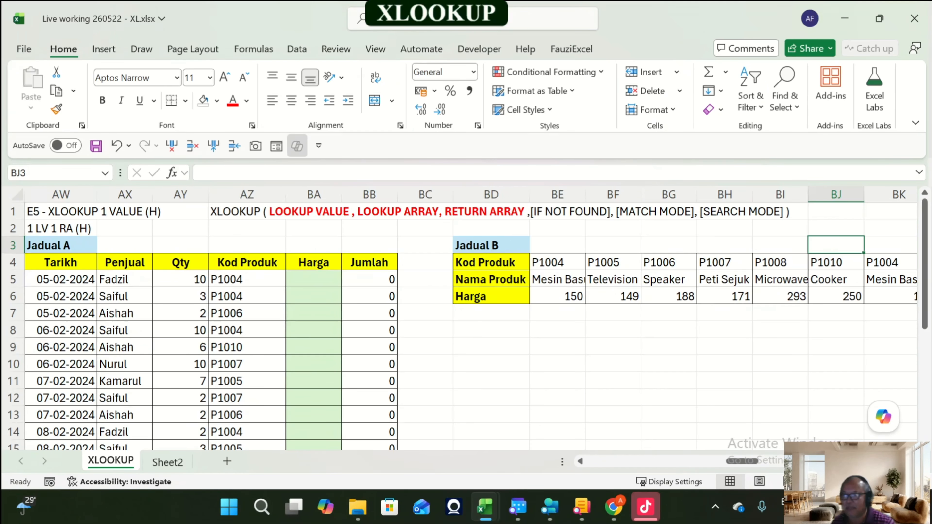
click(246, 296)
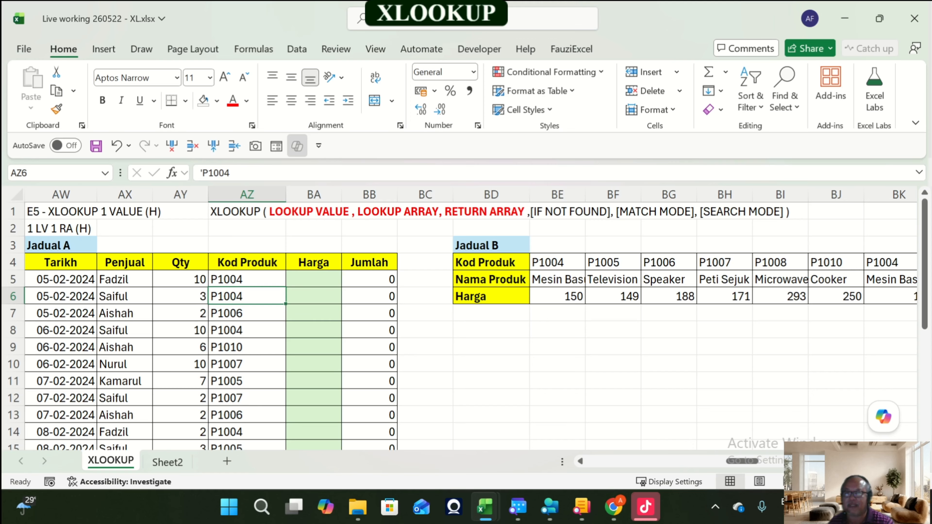
key(Up)
key(Up)
key(Up)
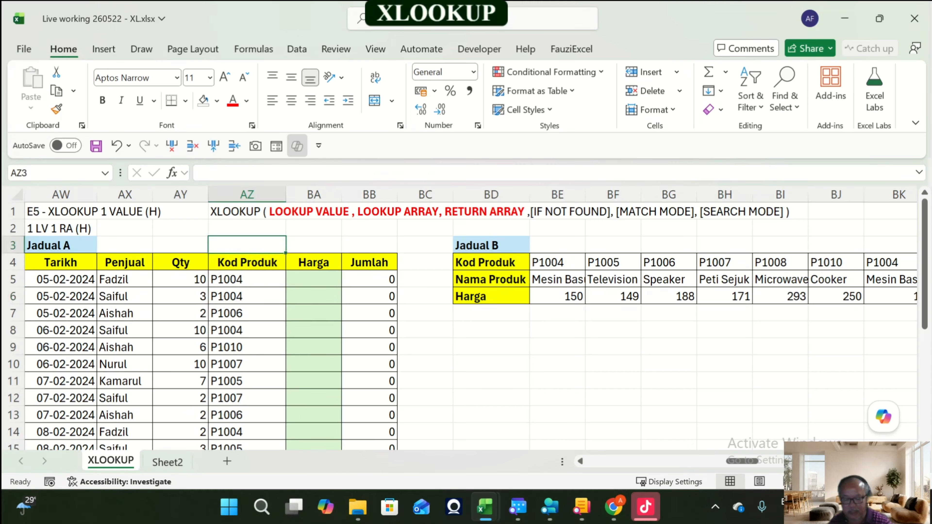
text(LOOKUP VALUE)
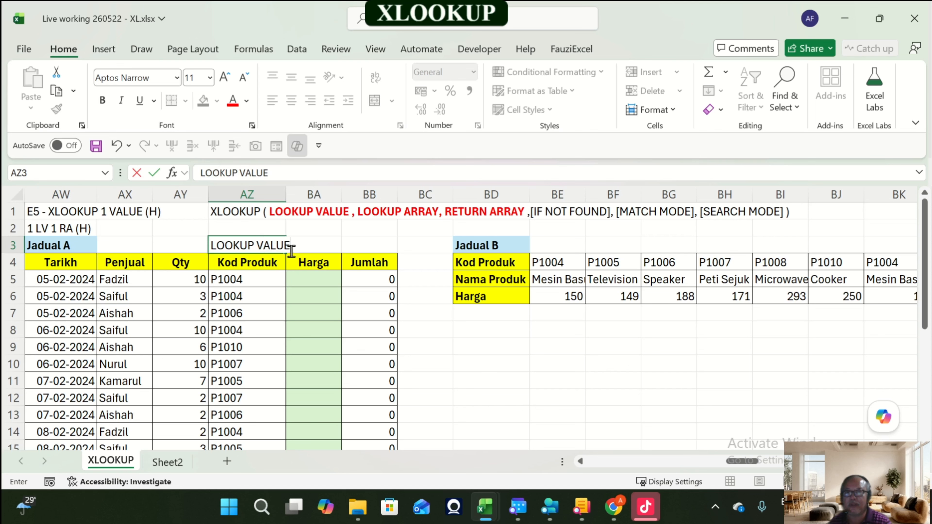
key(Return)
key(Up)
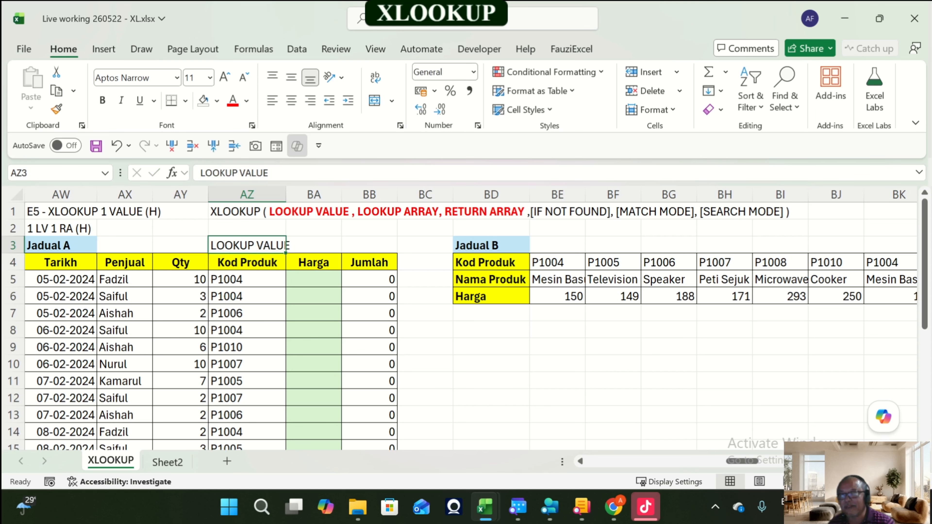
drag(286, 194, 295, 194)
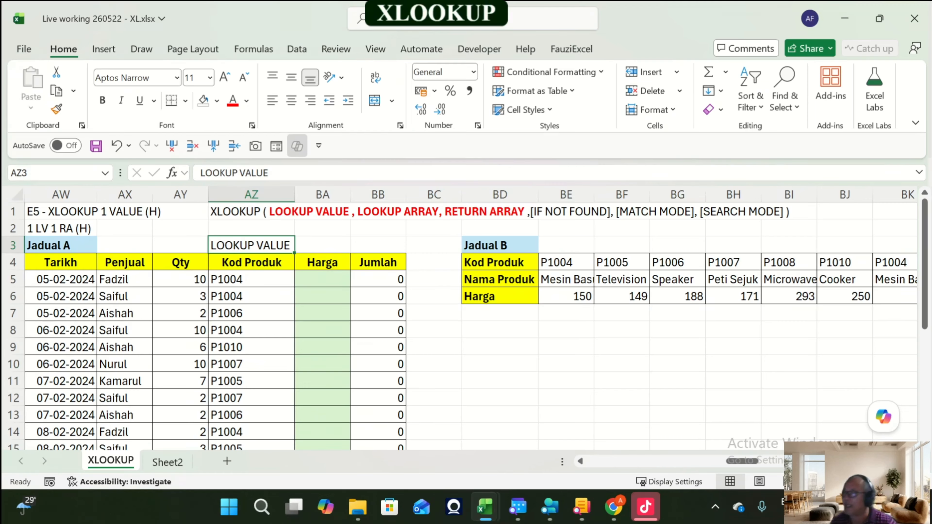
Step: Compare Jadual B's Kod Produk row with the coloured lookup and return arrays of E4's Jadual B
key(Up)
key(Up)
key(Down)
key(Down)
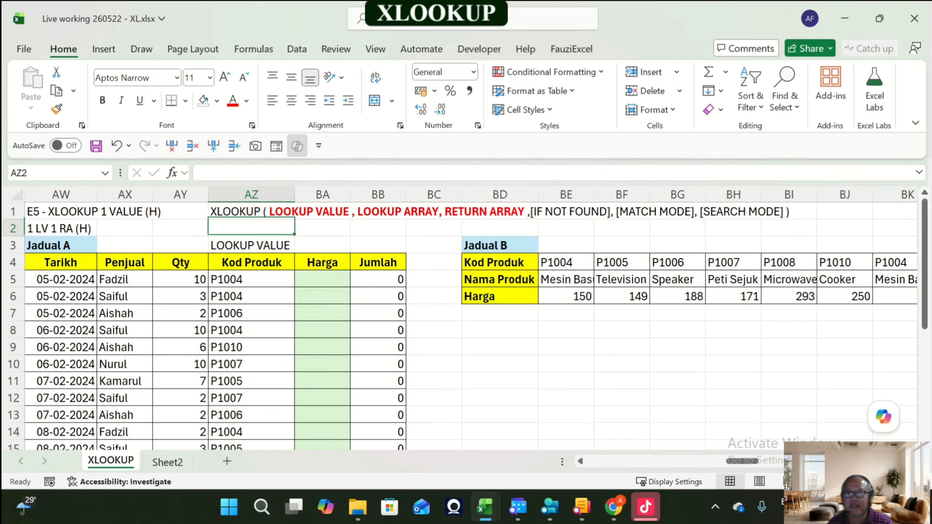
key(Right)
key(Right)
key(Right)
key(Right)
key(Right)
key(Right)
key(Right)
key(Right)
key(Right)
key(Right)
key(Right)
key(Right)
key(Right)
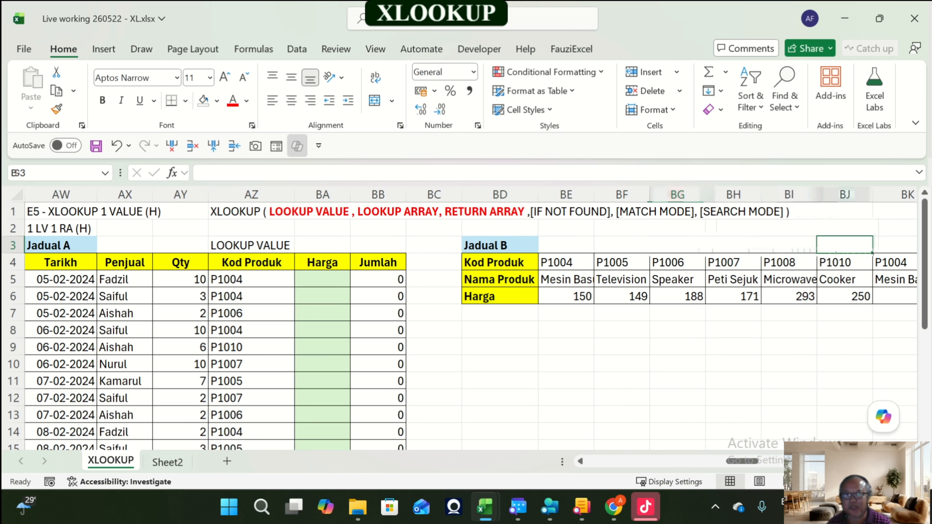
key(Left)
key(Left)
key(Left)
key(Left)
key(Left)
key(Left)
key(Left)
key(Left)
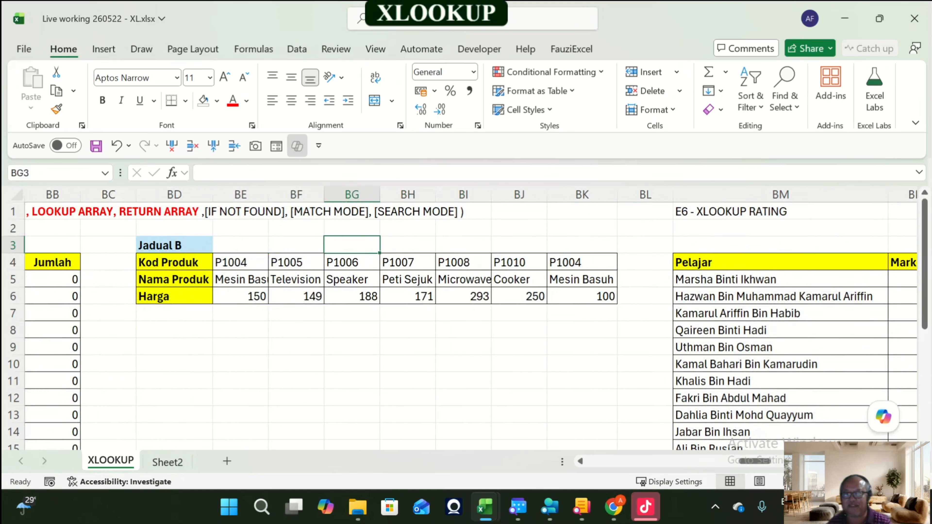
key(Down)
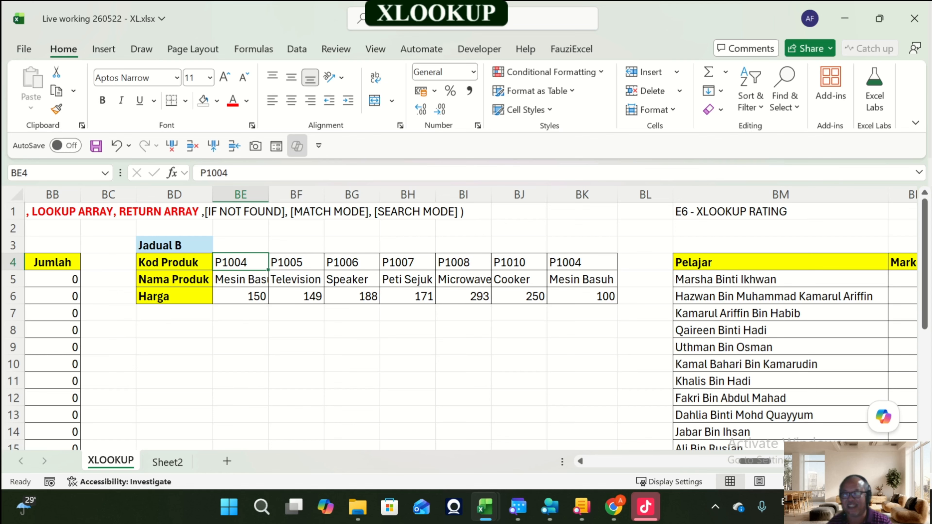
key(Left)
key(Left)
key(Left)
key(Left)
key(Left)
key(Right)
key(Right)
key(Right)
key(Right)
key(Right)
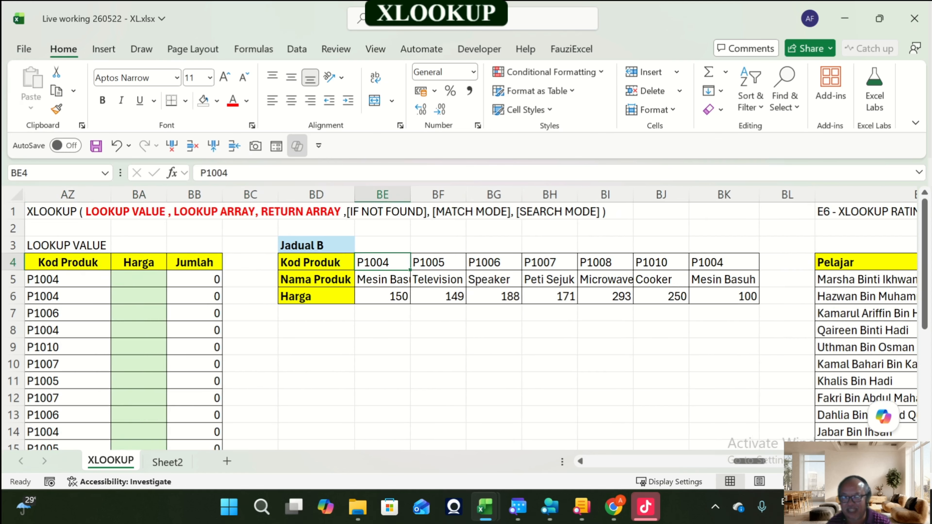
key(shift+Right)
key(shift+Right)
key(shift+Right)
key(shift+Right)
key(shift+Right)
key(shift+Right)
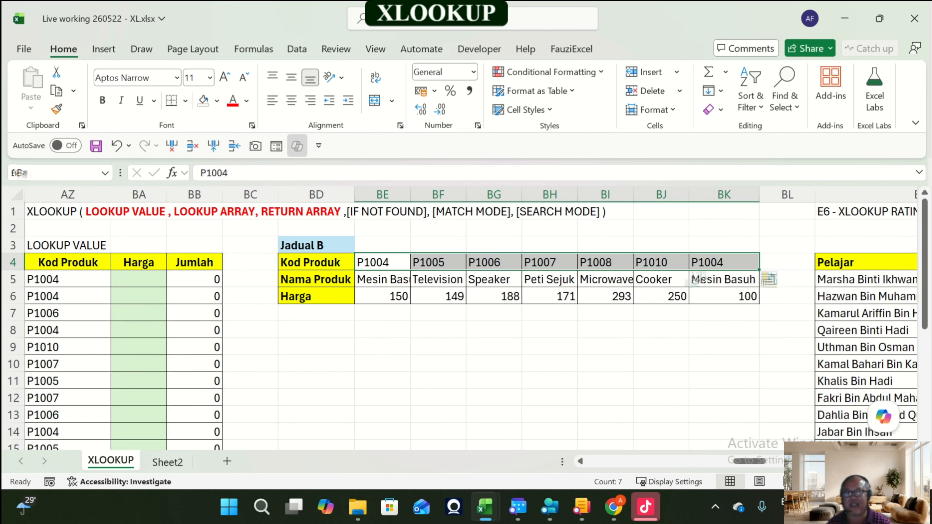
key(Left)
key(Left)
key(Left)
key(Left)
key(Left)
key(Left)
key(Left)
key(Left)
key(Left)
key(Left)
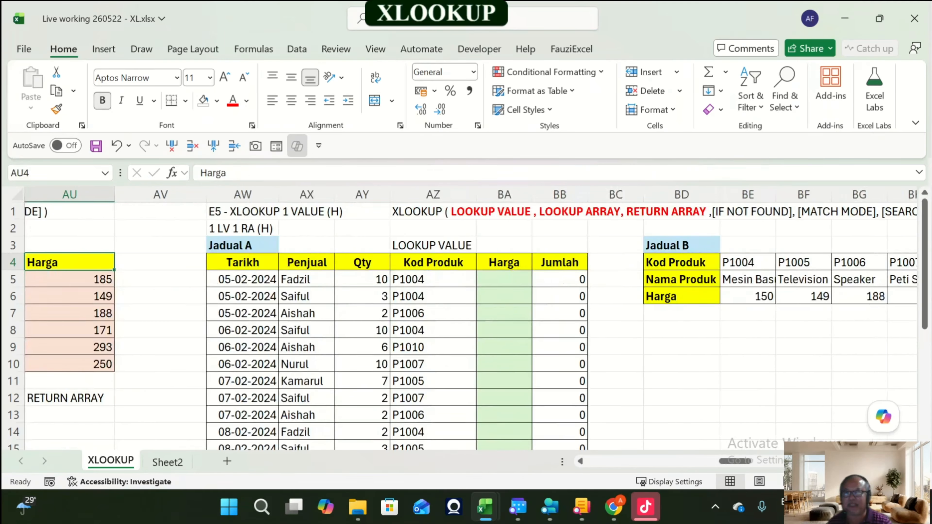
key(Left)
key(Left)
key(Left)
key(Right)
key(Right)
key(Down)
key(Up)
key(Right)
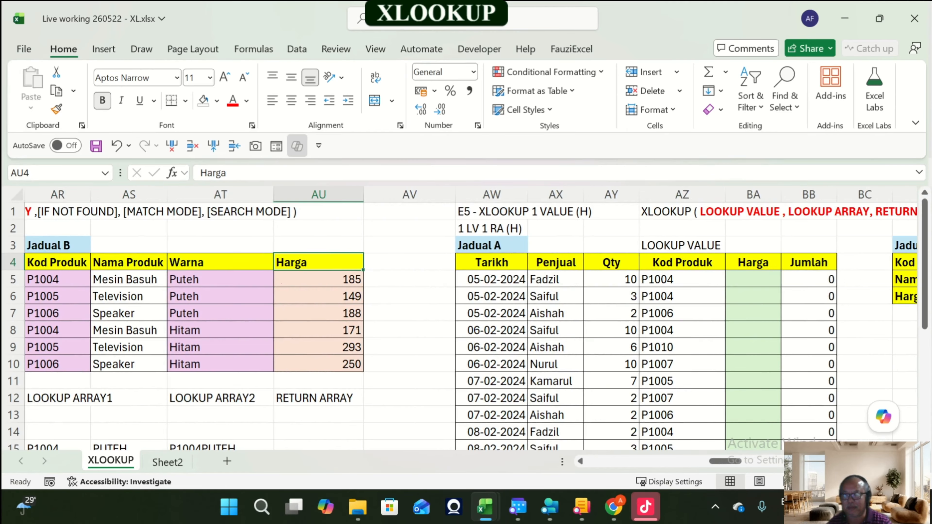
key(Right)
key(Right)
key(Right)
key(Right)
key(Right)
key(Right)
key(Right)
key(Right)
key(Right)
key(Right)
key(Right)
key(Right)
key(Right)
key(Right)
key(Right)
key(Right)
key(Right)
key(Right)
key(Left)
key(Left)
key(Left)
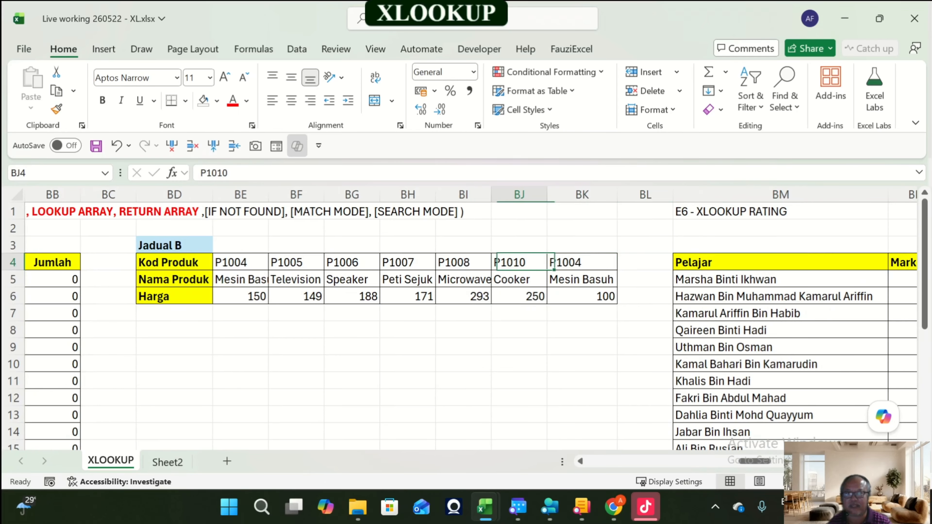
Step: Fill Jadual B's Kod Produk row, BE4:BK4, with a light pink colour
key(Right)
key(shift+Left)
key(shift+Left)
key(shift+Left)
key(shift+Left)
key(shift+Left)
key(shift+Left)
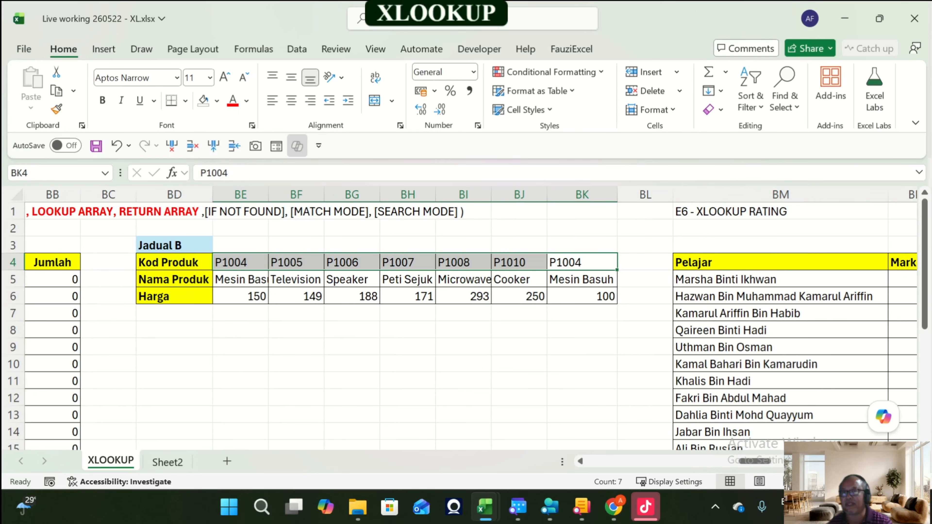
click(217, 100)
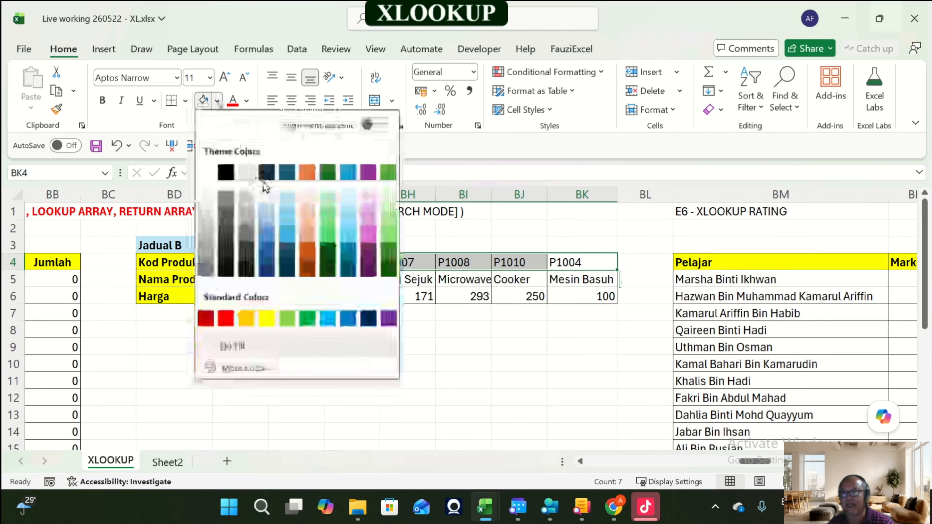
click(367, 201)
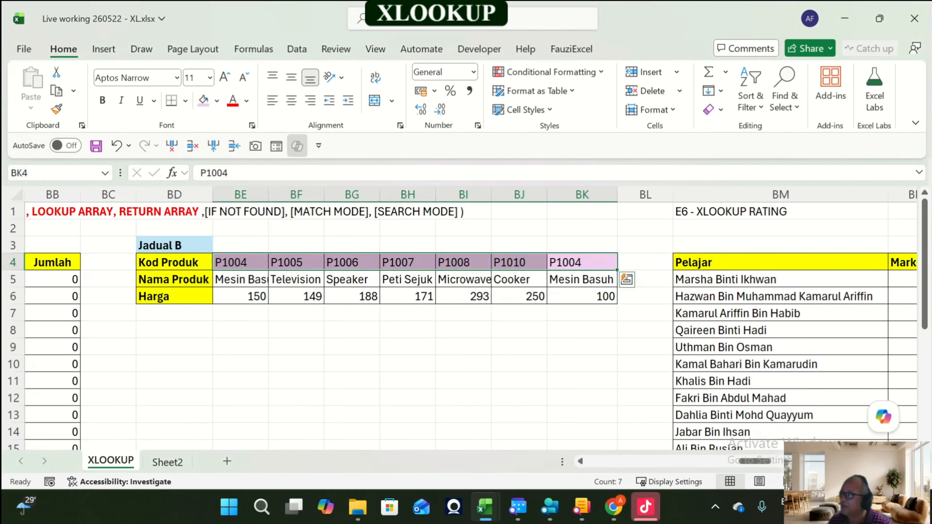
Step: Insert blank columns ahead of the E6 table and enter LOOKUP ARRAY in BM4 beside the Kod Produk row
key(ctrl+Right)
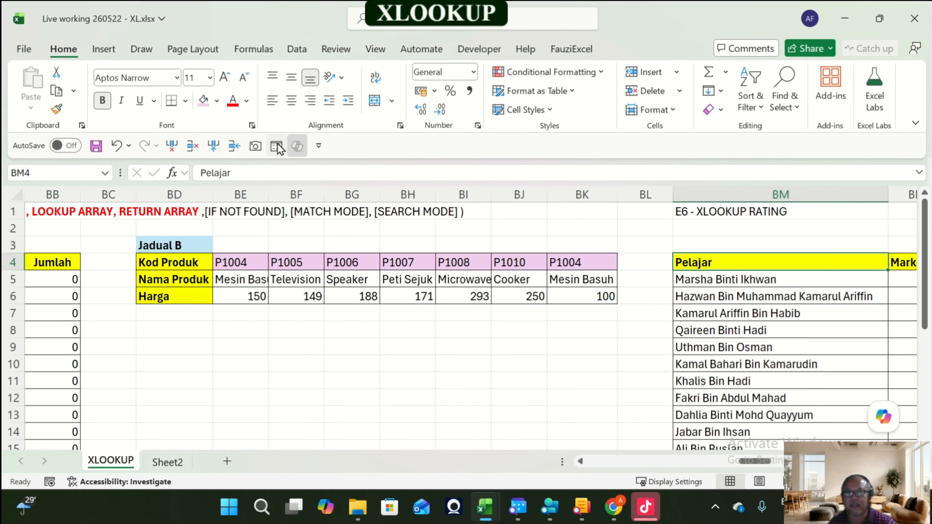
click(215, 146)
click(215, 146)
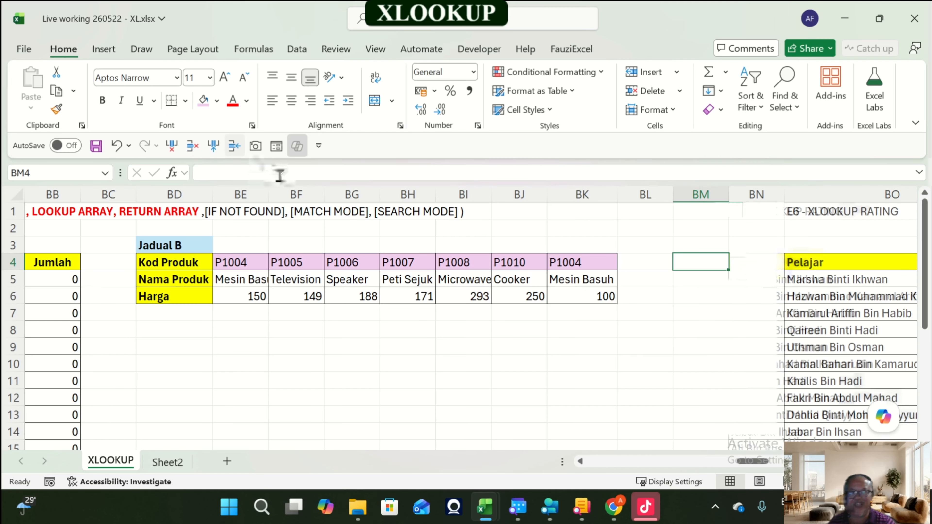
key(ctrl+Left)
key(Right)
key(Right)
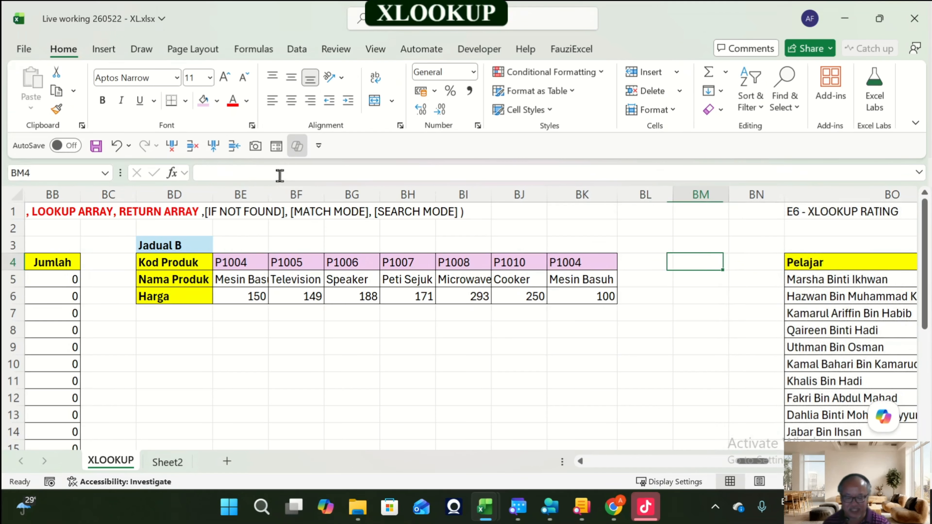
key(F2)
text(LOOKUP)
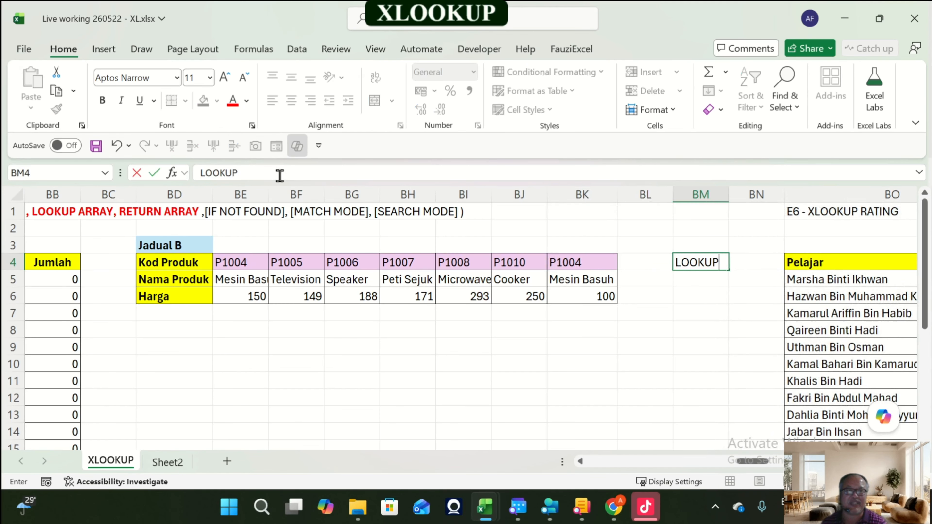
text( ARRAY)
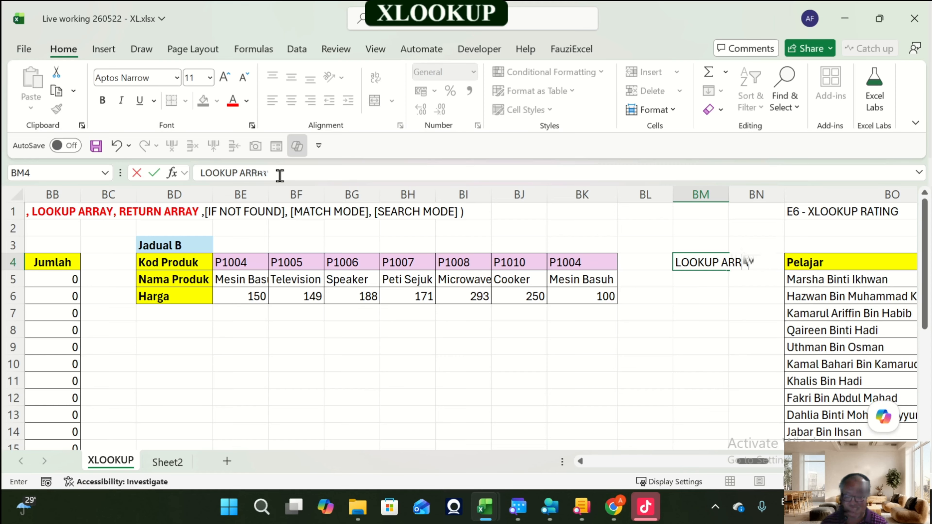
key(Return)
Step: Set BM4 to no fill and enter an arrow <------ in BL4 pointing at the Kod Produk row
key(Up)
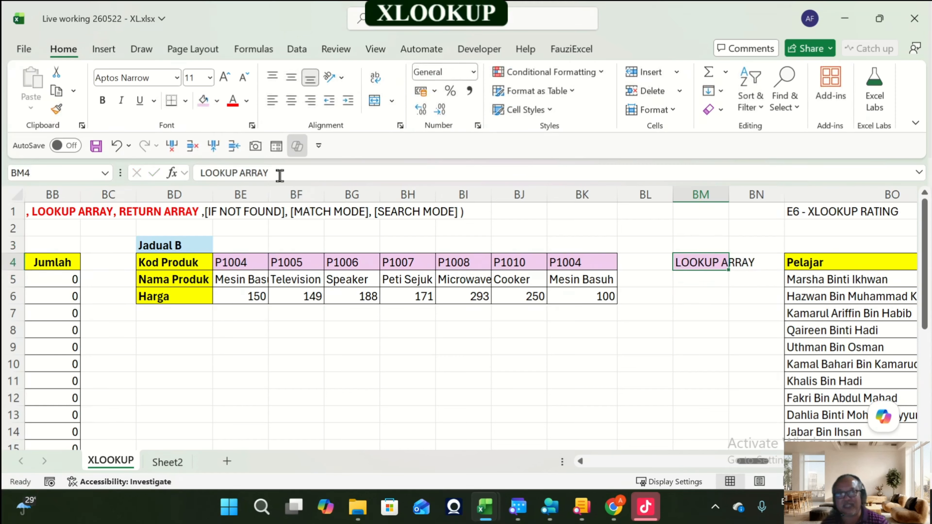
click(218, 103)
click(275, 343)
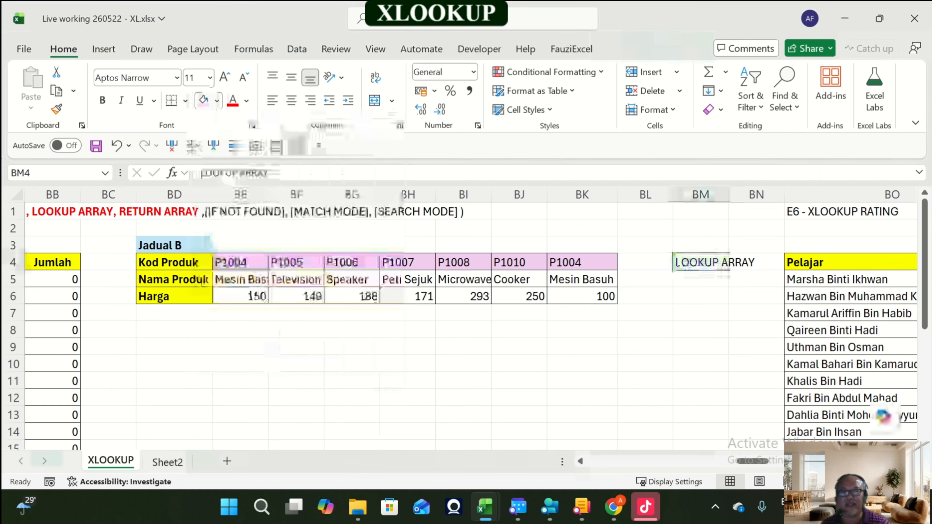
key(Left)
text(<)
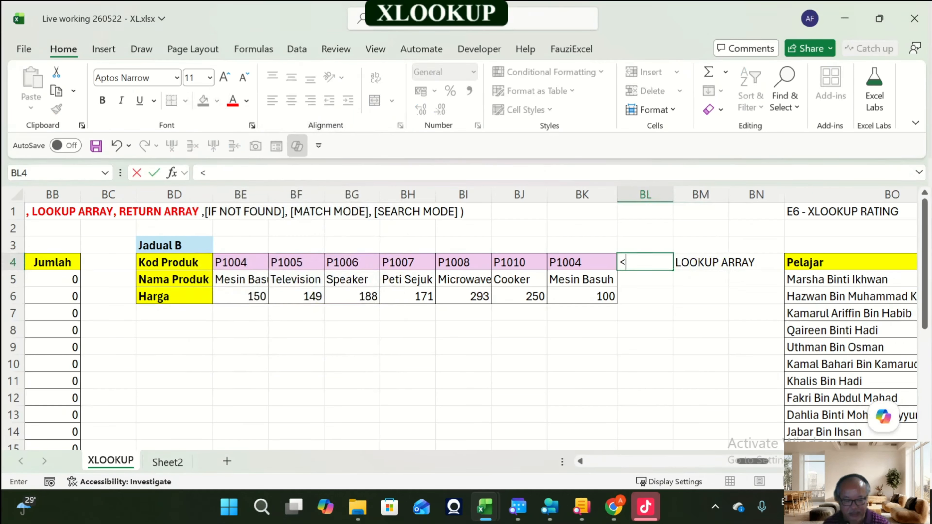
text(------)
key(Return)
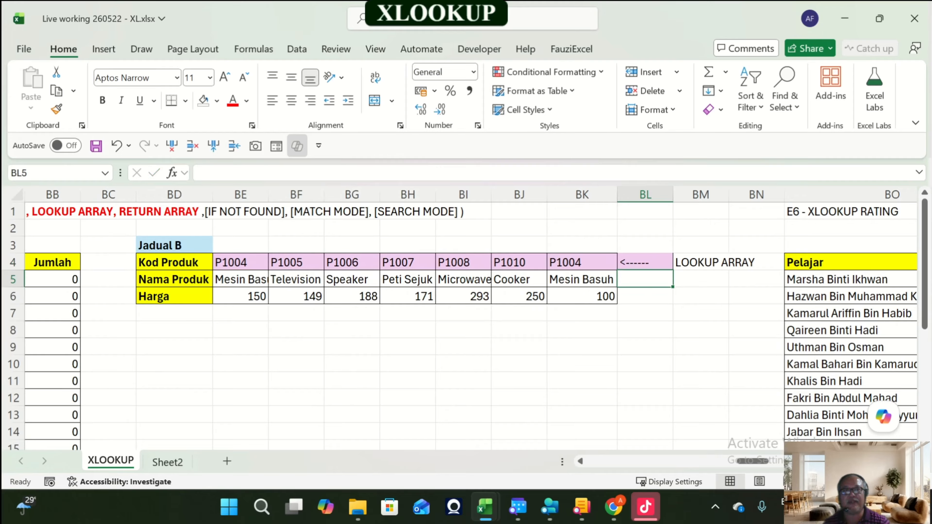
Step: Copy the <------ arrow into BL6 beside the Harga row
key(Up)
key(ctrl+c)
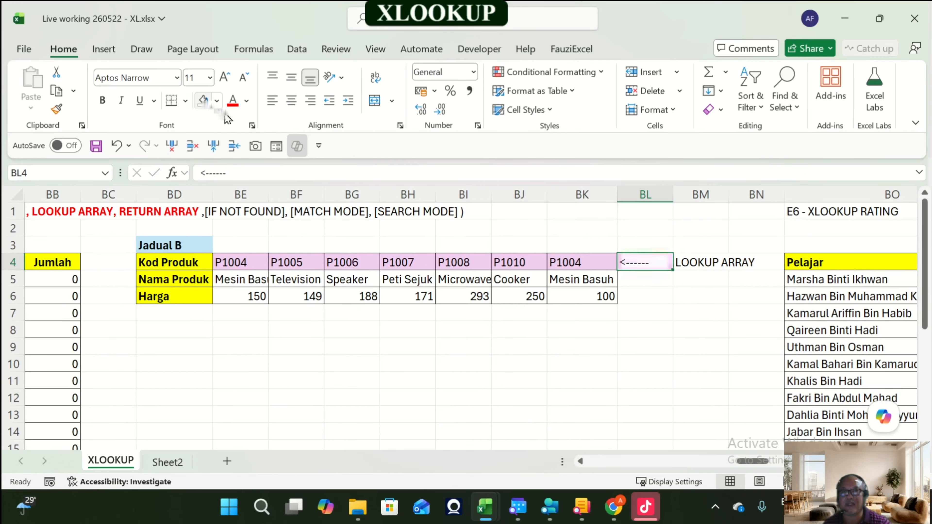
key(Down)
key(Down)
key(Return)
Step: Fill Jadual B's Harga row, BE6:BK6, with a light orange colour
key(Left)
key(Left)
key(Left)
key(Left)
key(Left)
key(Left)
key(Left)
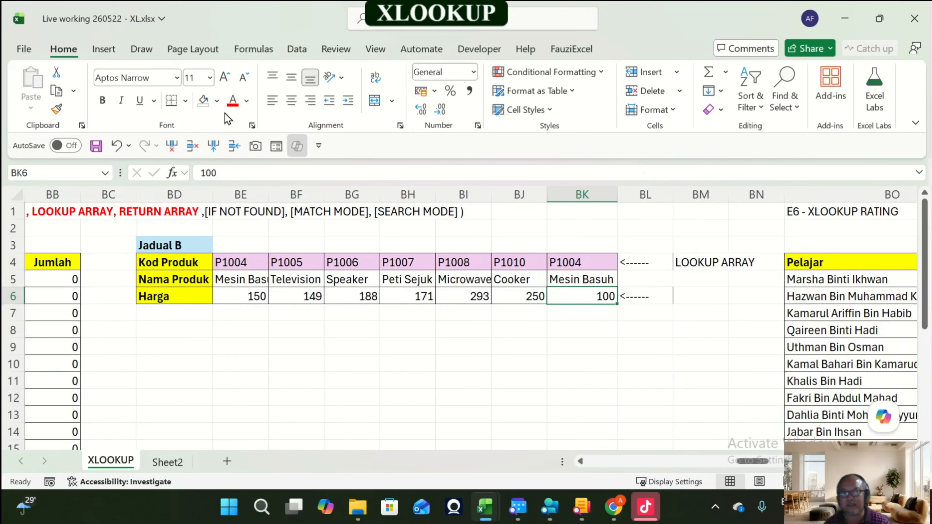
key(Left)
key(Left)
key(Left)
key(Left)
key(Left)
key(Left)
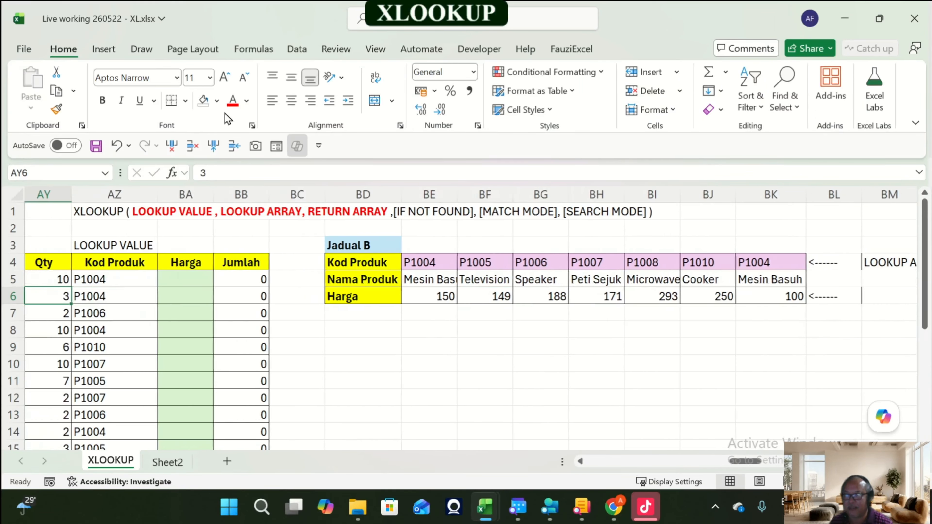
key(Right)
key(Right)
key(Right)
key(Right)
key(Right)
key(Right)
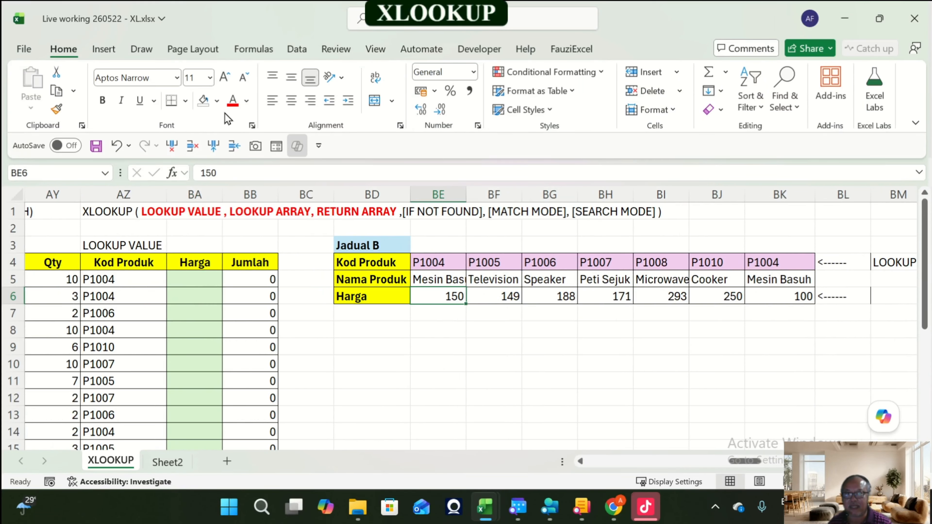
key(shift+Right)
key(shift+Right)
key(shift+Right)
key(shift+Right)
key(shift+Right)
key(shift+Right)
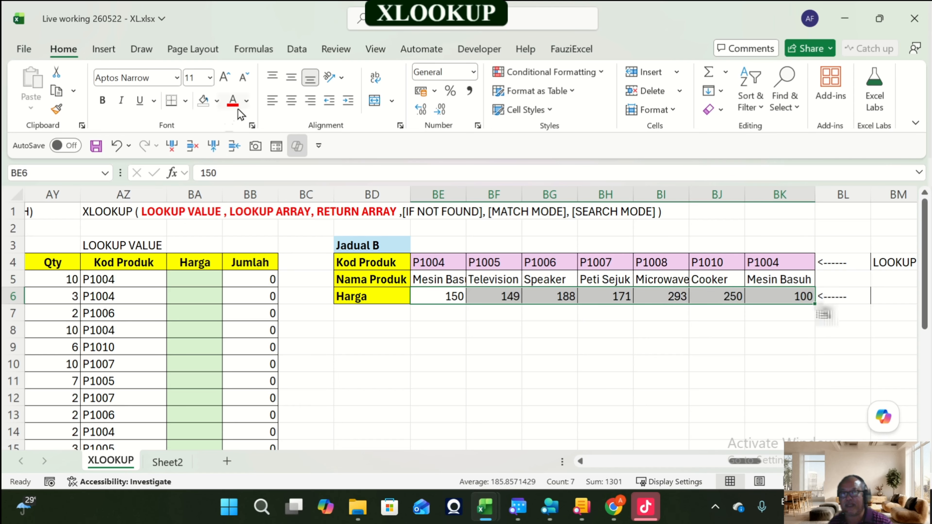
click(217, 101)
click(304, 198)
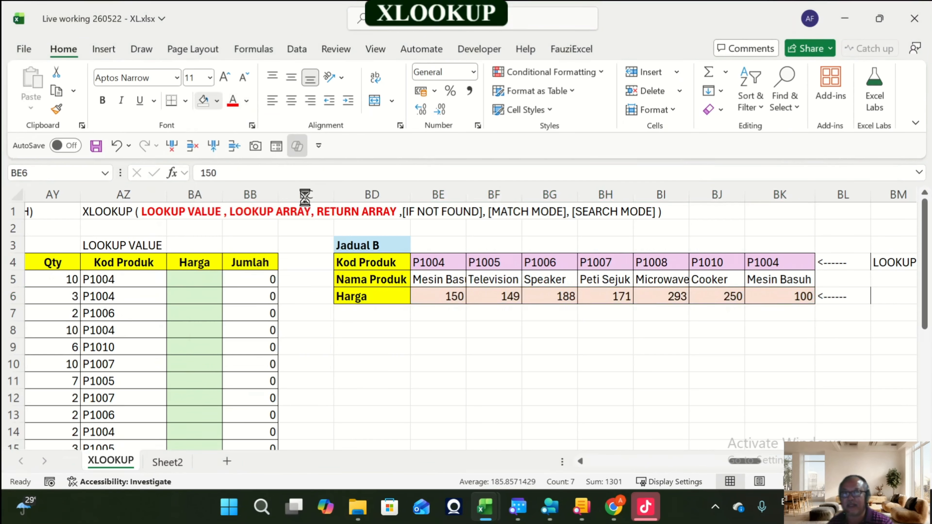
Step: Copy the LOOKUP ARRAY label into BM6 and edit it to read RETURN ARRAY
key(Right)
key(Right)
key(Right)
key(Right)
key(Right)
key(Right)
key(Right)
key(Right)
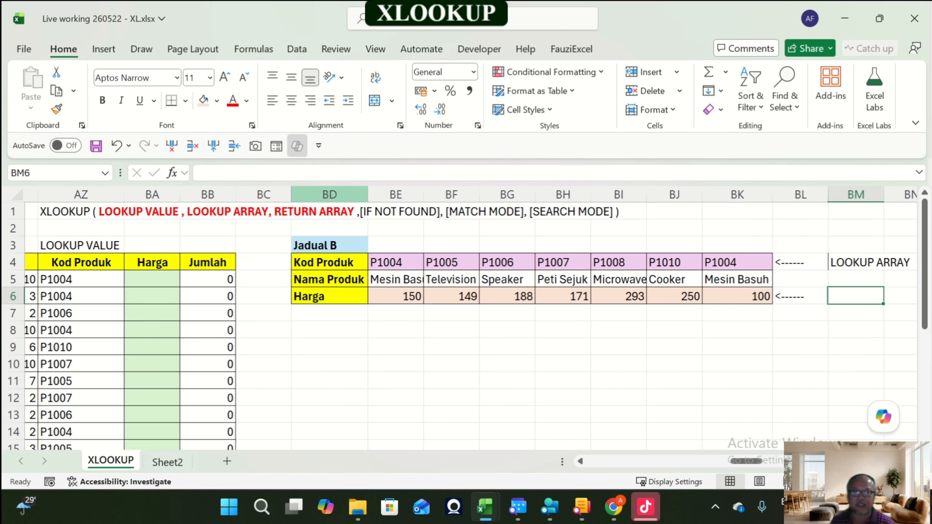
key(Right)
key(Up)
key(Up)
key(Left)
key(ctrl+c)
key(Down)
key(Down)
key(Return)
key(F2)
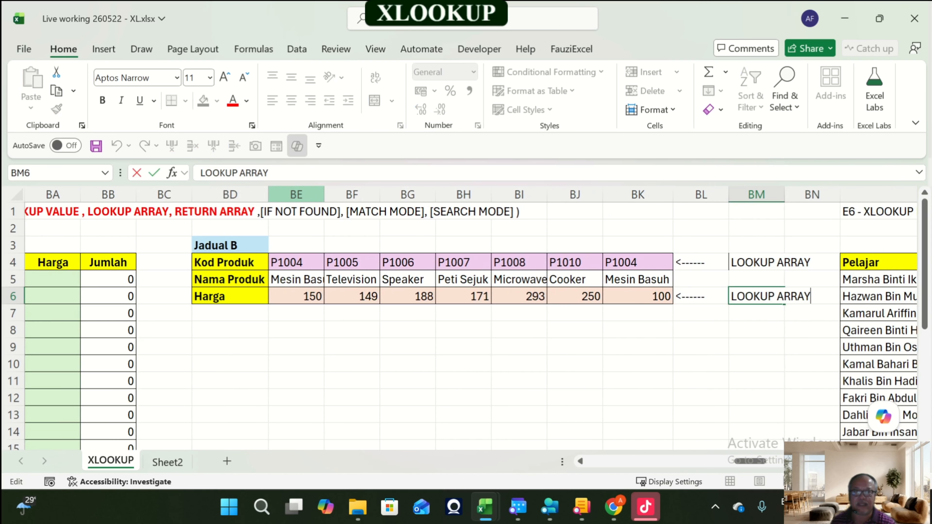
key(Home)
text(RE)
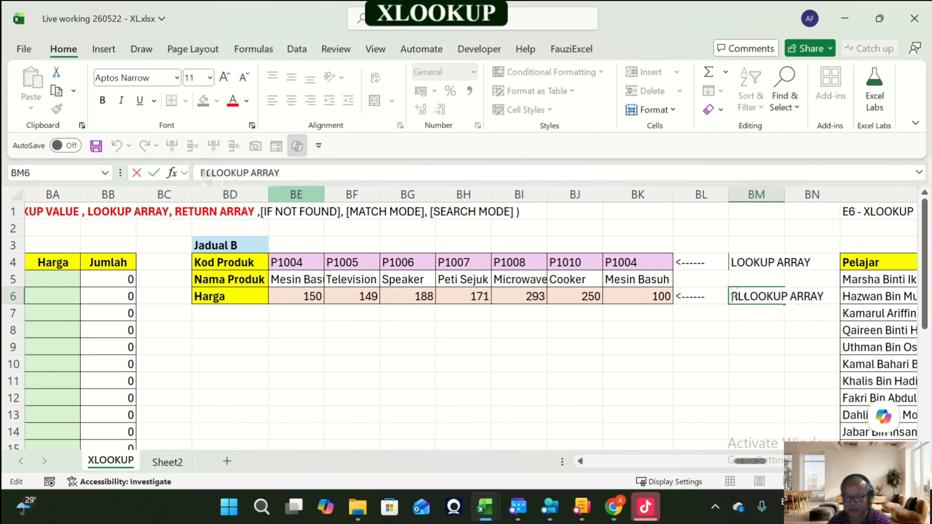
text(TURN)
key(Delete)
key(Delete)
key(Delete)
key(Delete)
key(Delete)
key(Delete)
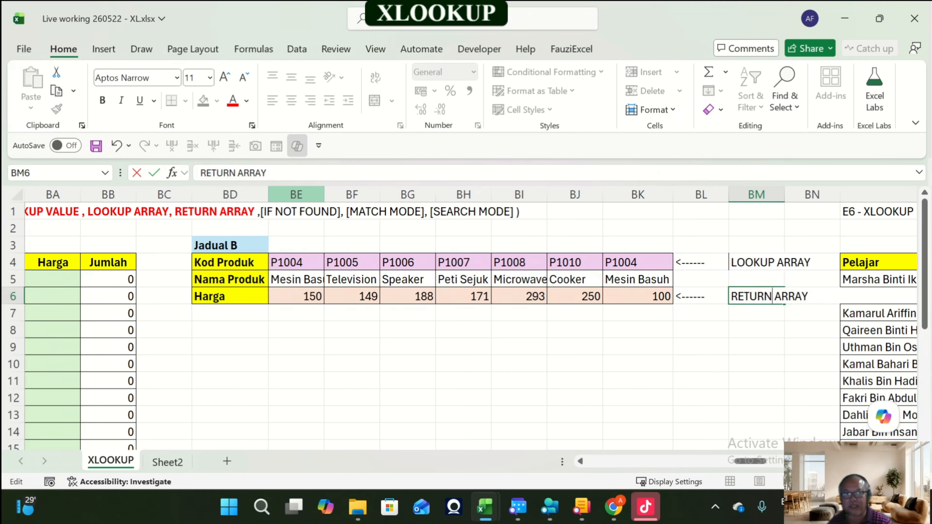
key(Return)
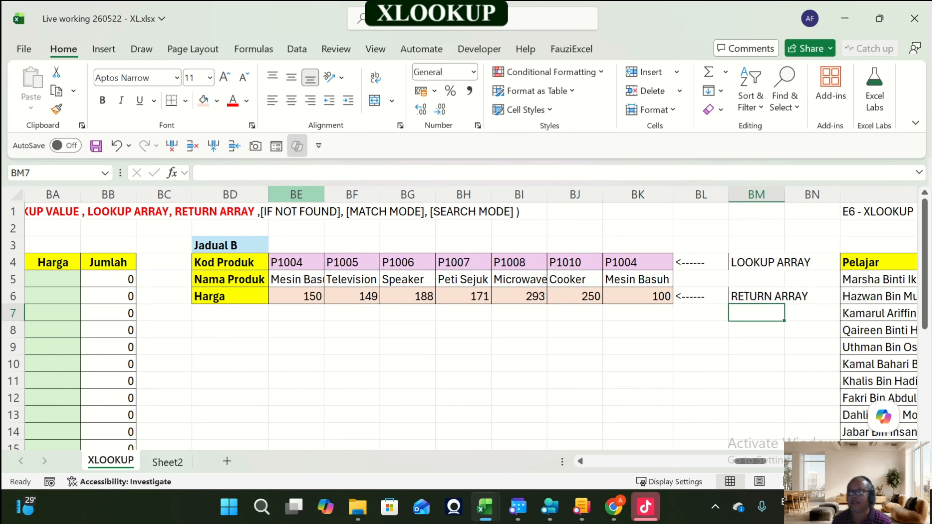
Step: Highlight Jadual B's Kod Produk row and Harga row to point out the lookup and return arrays
key(Left)
key(Left)
key(Left)
key(Left)
key(Left)
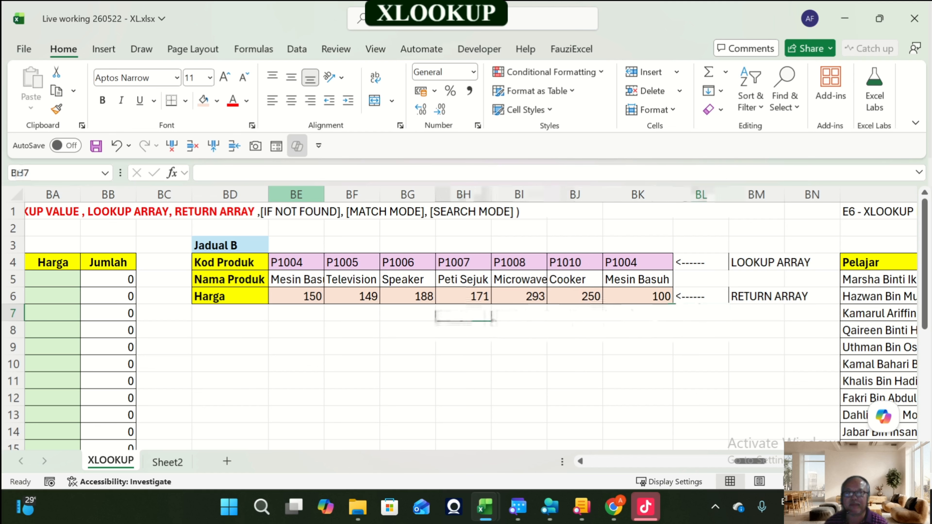
key(Up)
key(Up)
key(Up)
key(Left)
key(Left)
key(Left)
key(Left)
key(Left)
key(Left)
key(Left)
key(Left)
key(Left)
key(Left)
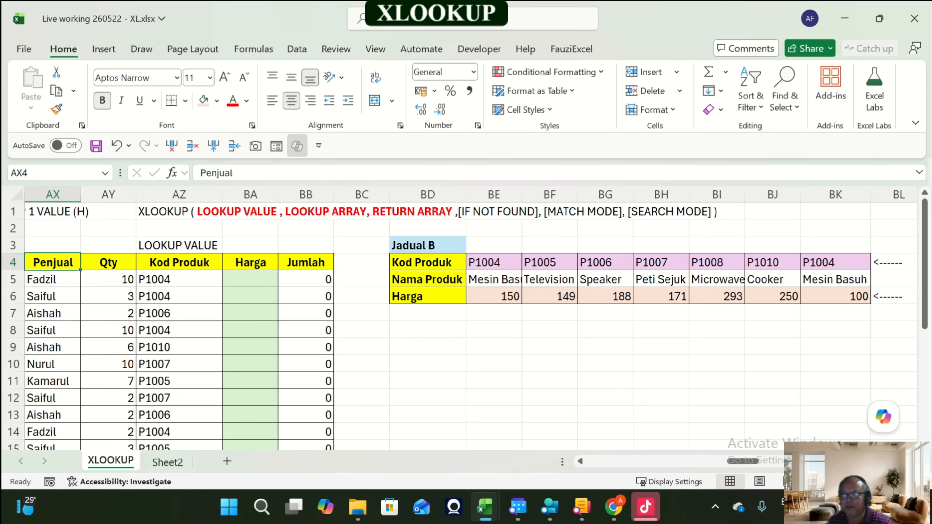
drag(485, 262, 833, 262)
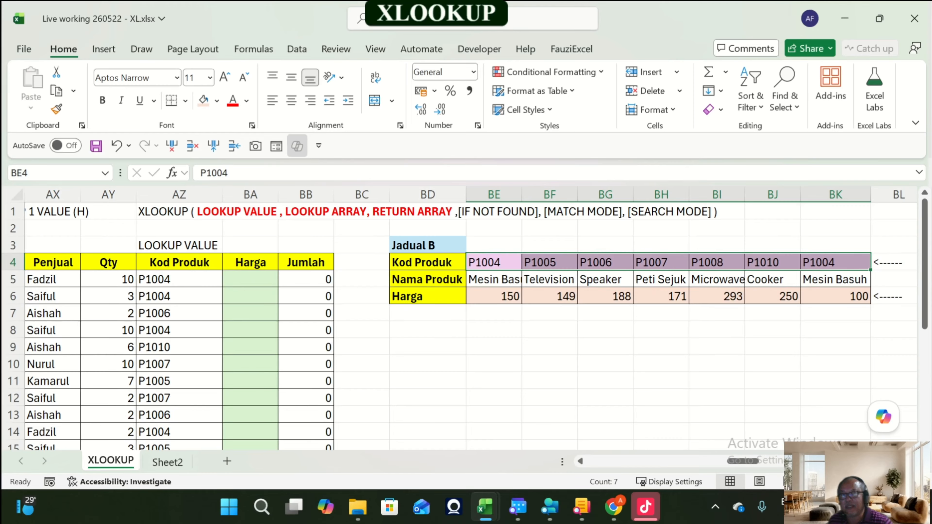
drag(493, 296, 848, 297)
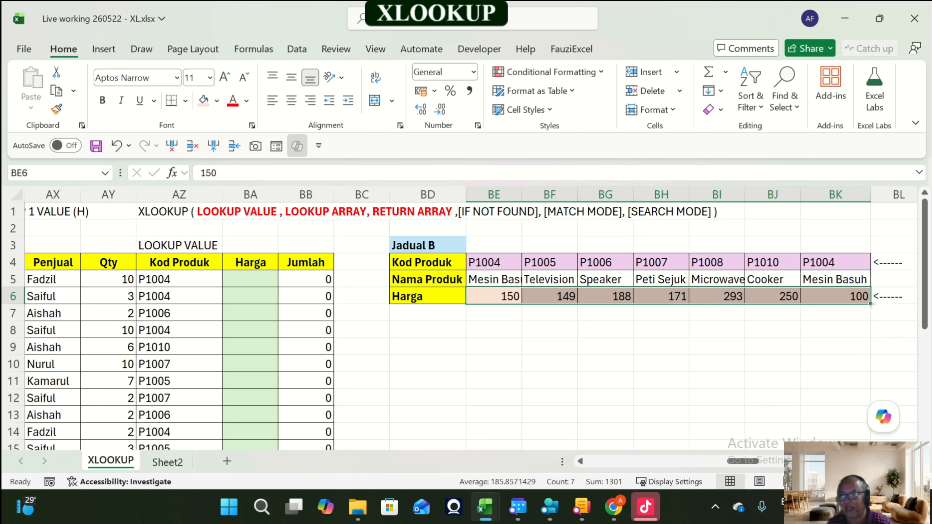
Step: Start an XLOOKUP formula in the first Harga cell, BA5, using AZ5:AZ22 as the lookup value
click(250, 279)
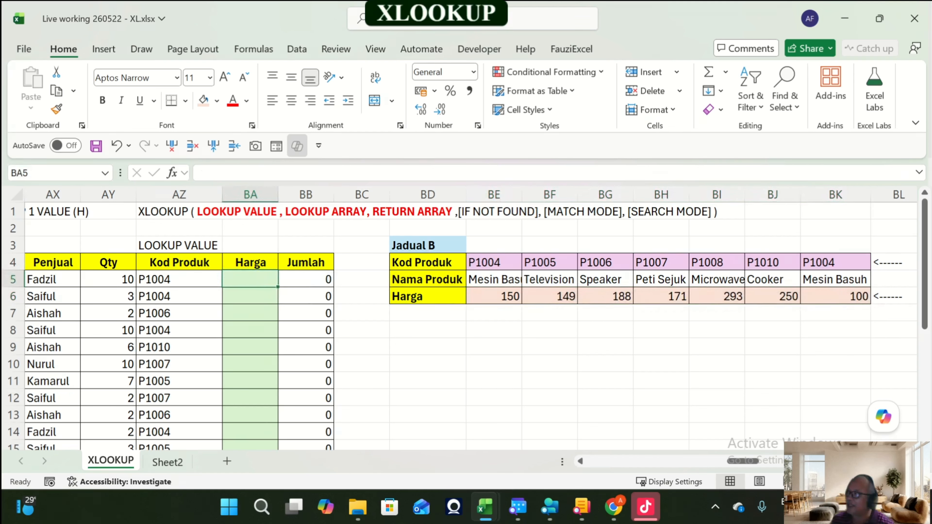
text(=)
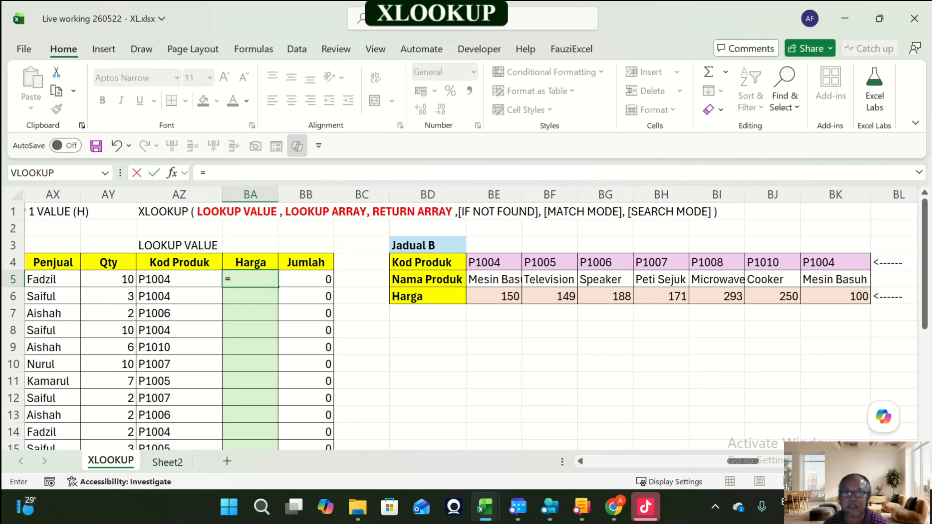
text(xl)
key(Tab)
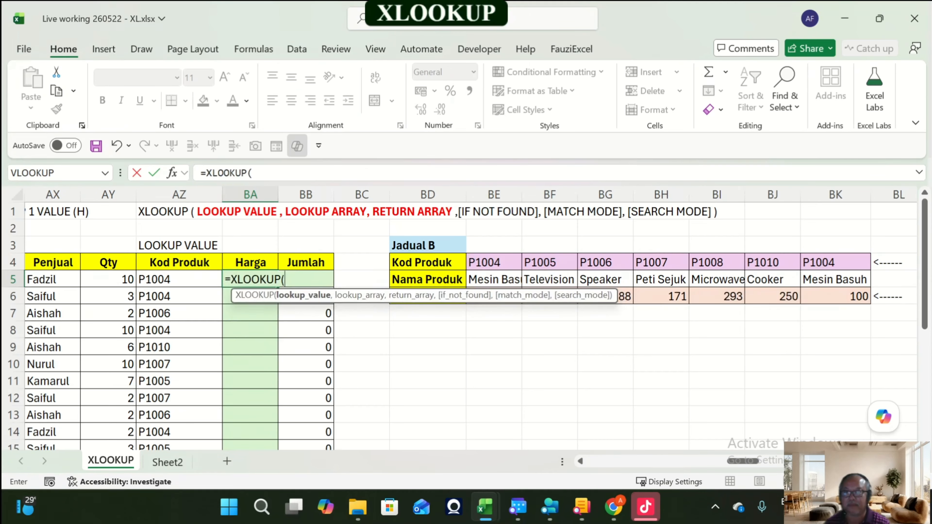
click(179, 280)
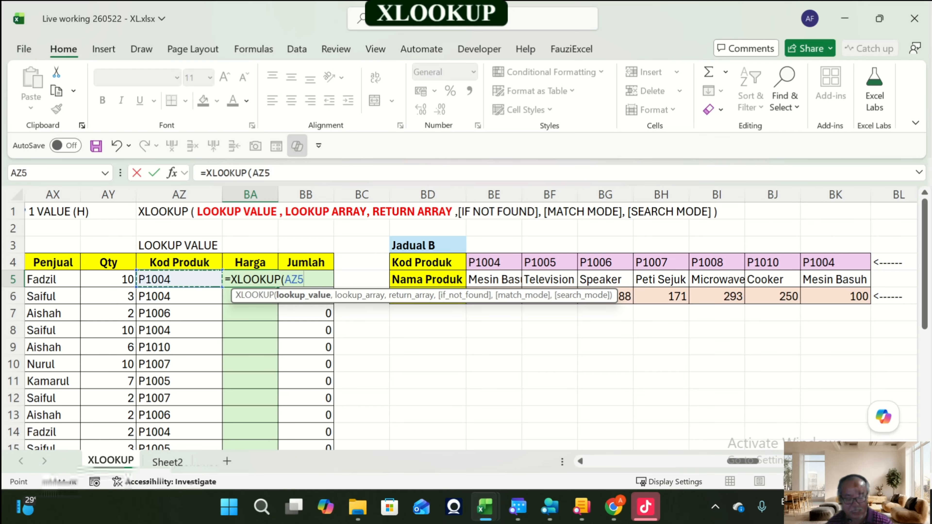
key(ctrl+shift+Down)
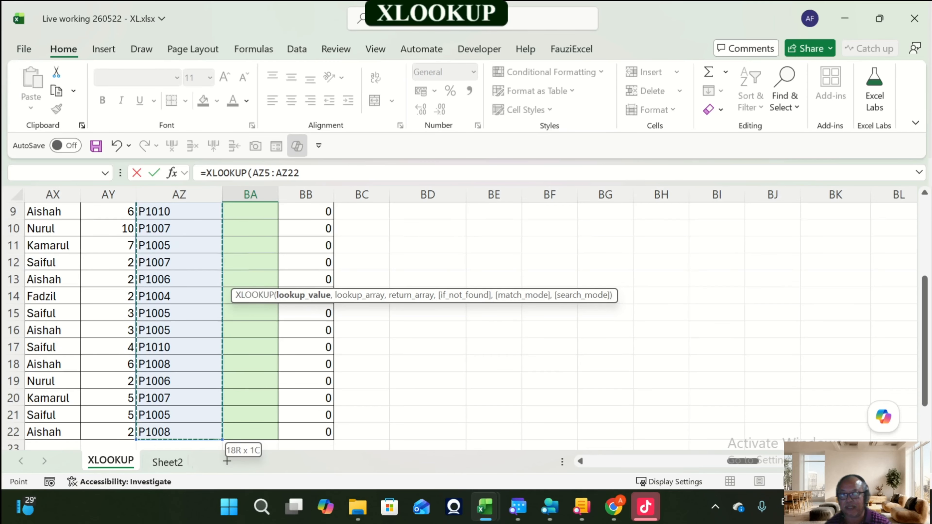
scroll(466, 323, up, 3)
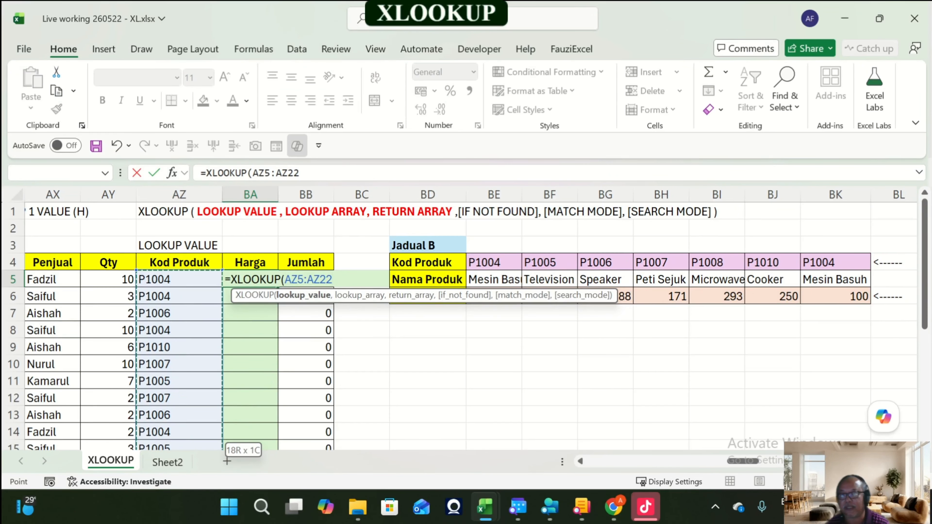
text(,)
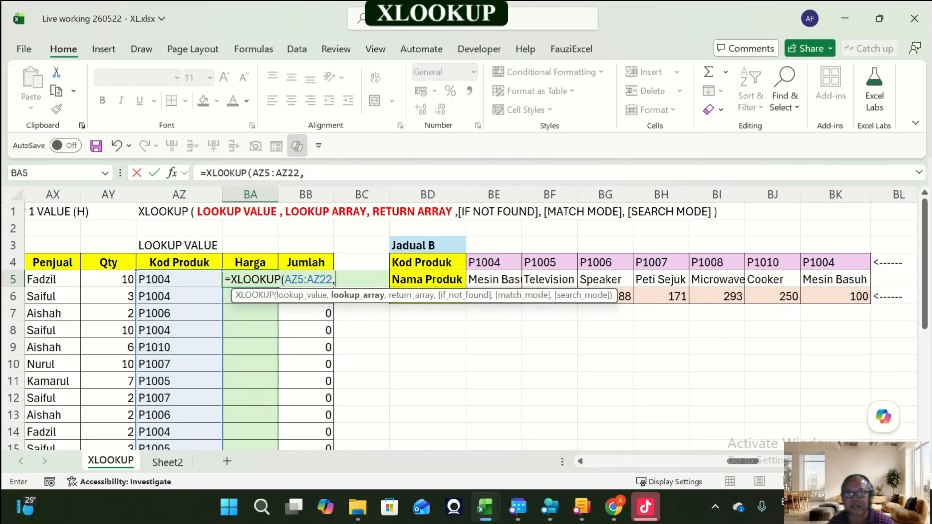
Step: Complete the formula with BE4:BK4 as the lookup array and BE6:BK6 as the return array, and enter it
click(494, 263)
key(End)
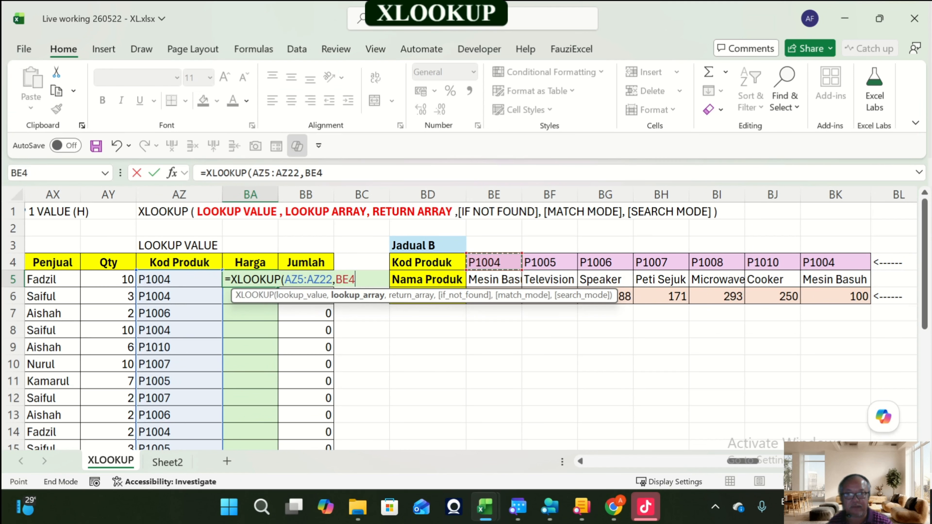
key(shift+Right)
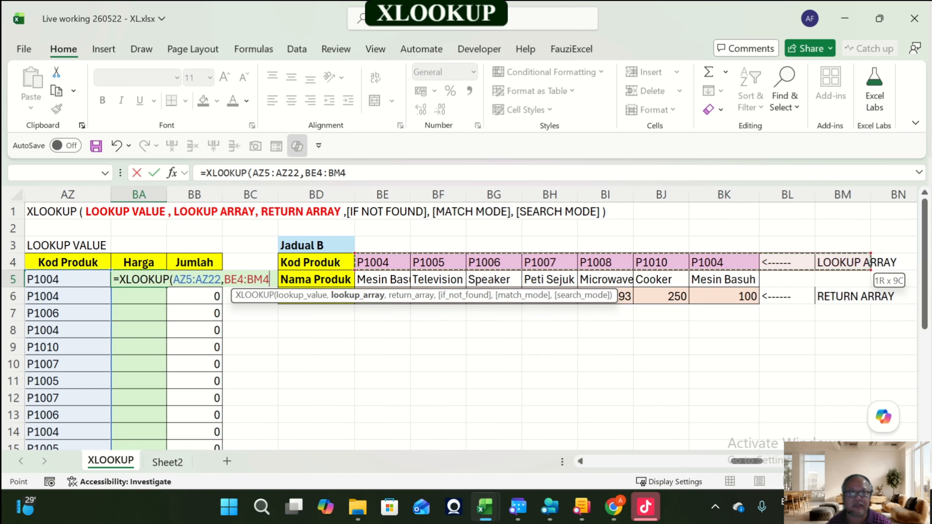
key(shift+Left)
key(shift+Left)
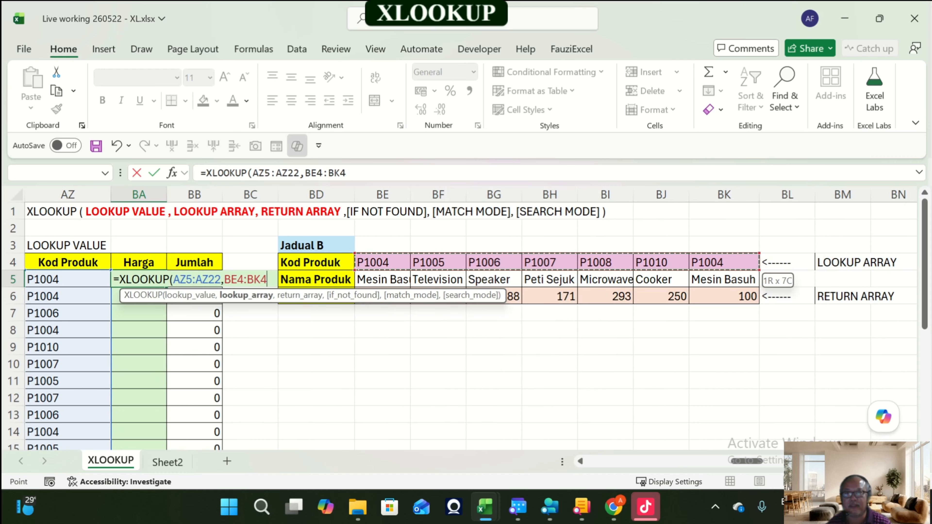
text(,)
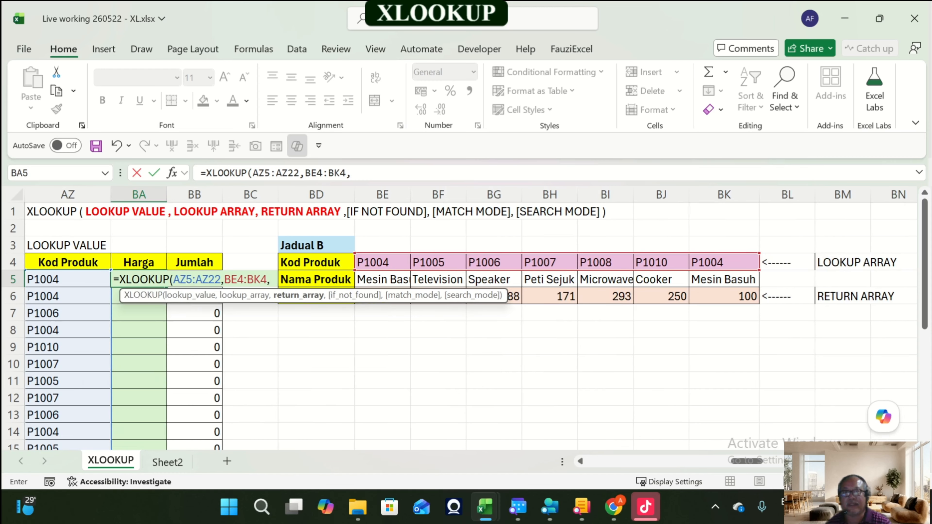
drag(434, 299, 580, 402)
click(383, 296)
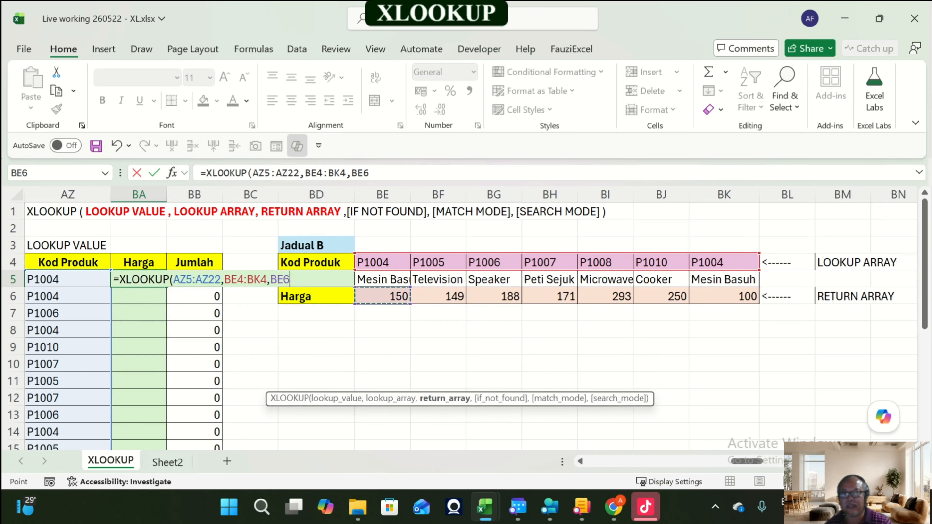
drag(383, 297, 756, 297)
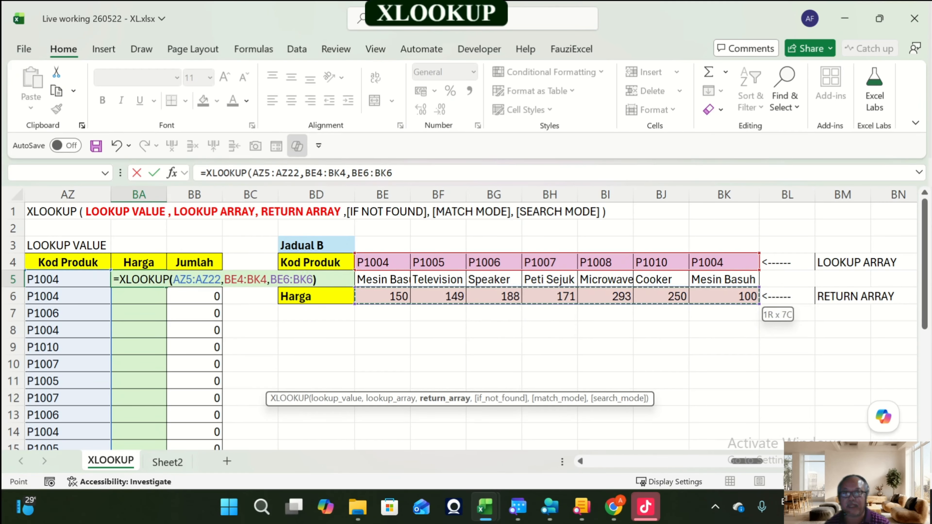
text())
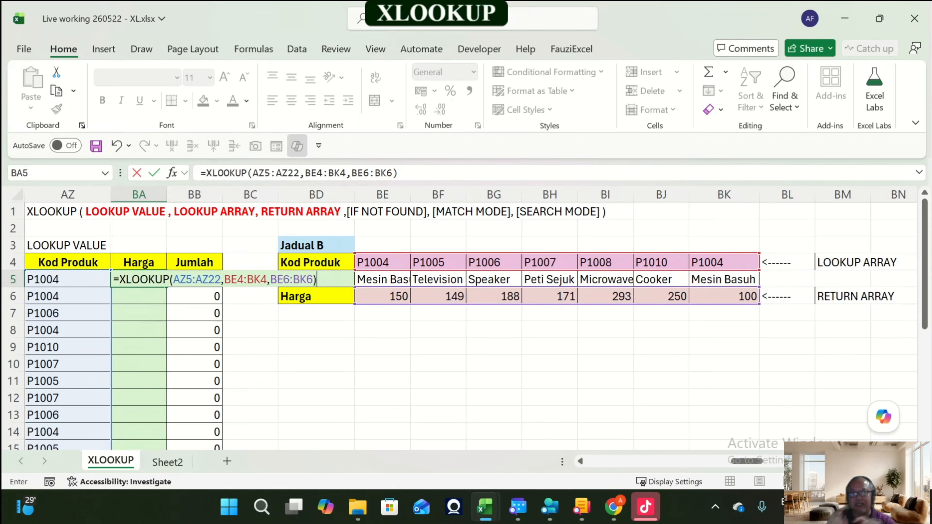
key(Return)
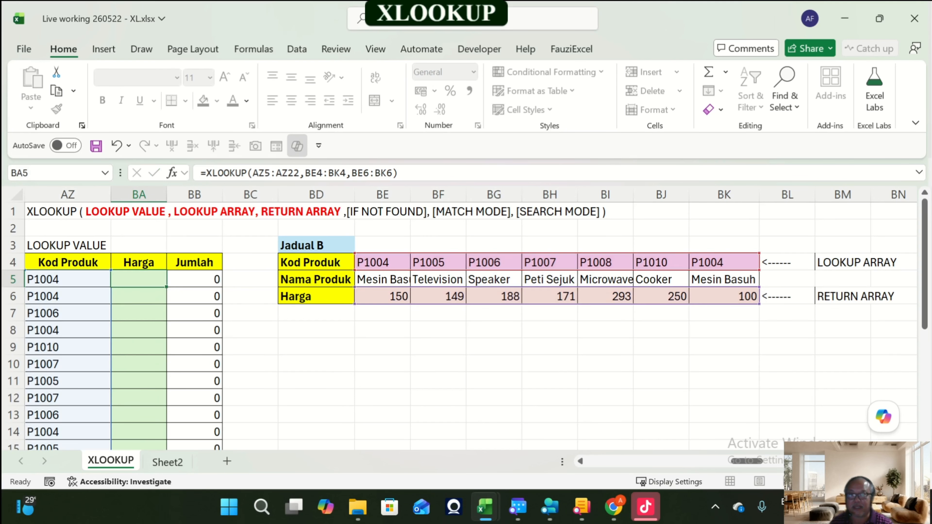
Step: Change the Kod Produk in AZ5 to P1006 to test the Harga lookup, then return to BA5
key(Up)
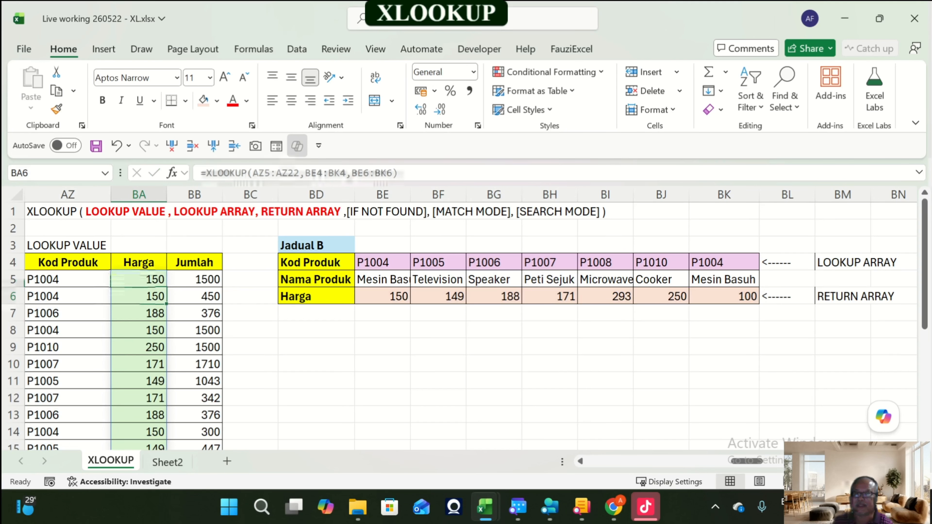
key(Left)
key(F2)
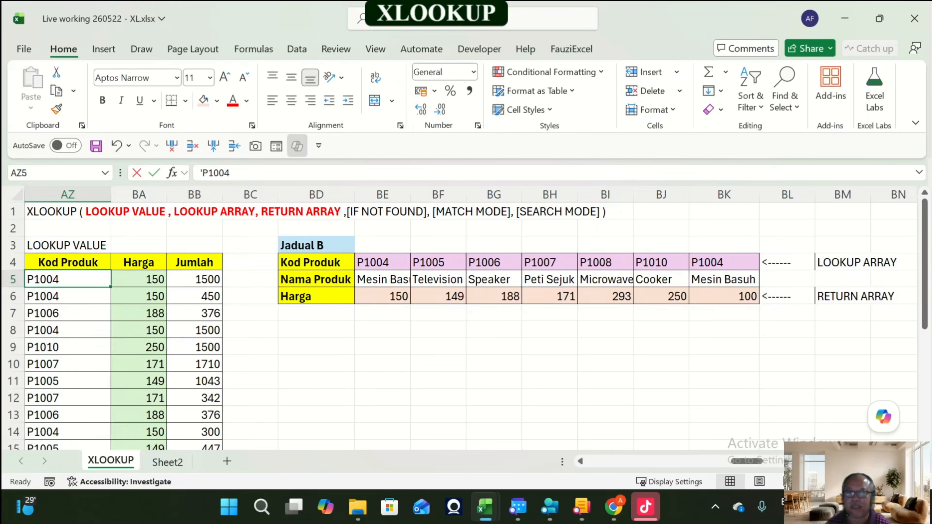
key(BackSpace)
text(6)
key(Return)
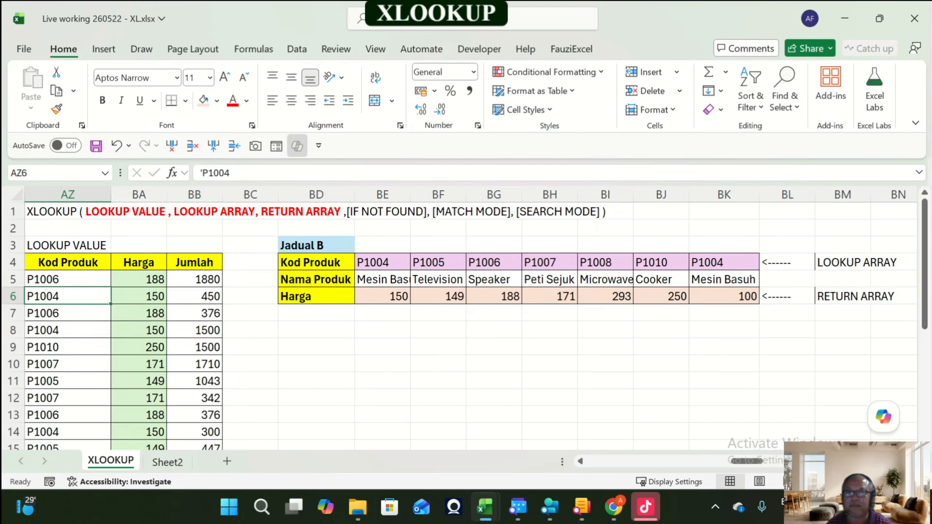
key(Up)
key(Right)
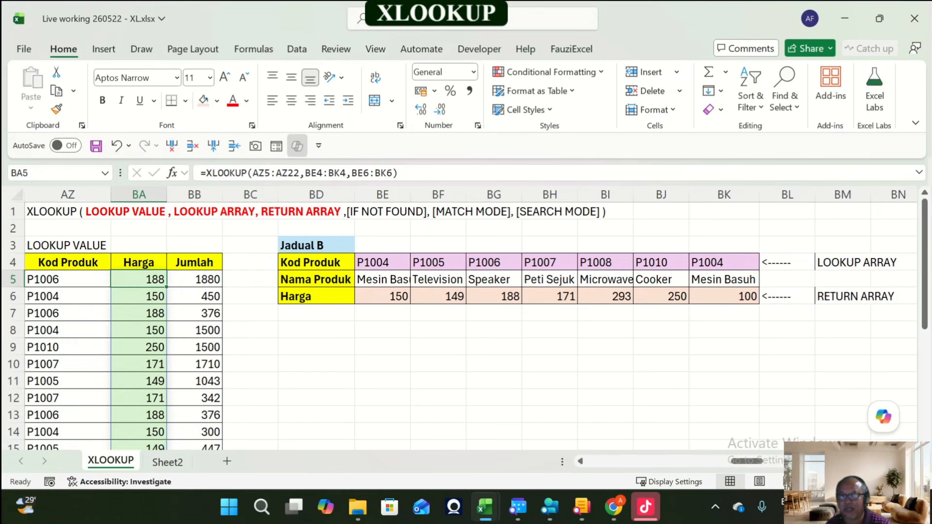
Step: Highlight Jadual B's Kod Produk row, the lookup value column and the Harga row to explain the formula's arrays
drag(382, 263, 724, 263)
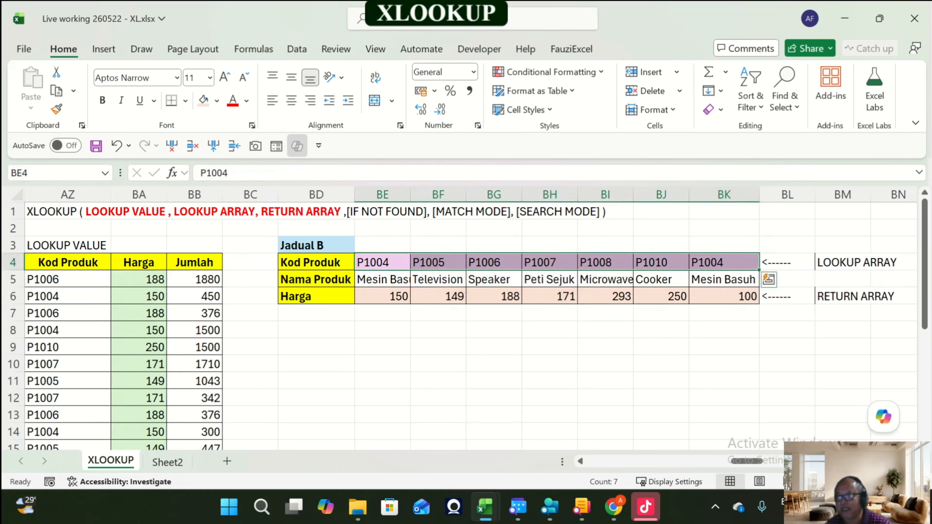
drag(68, 280, 68, 415)
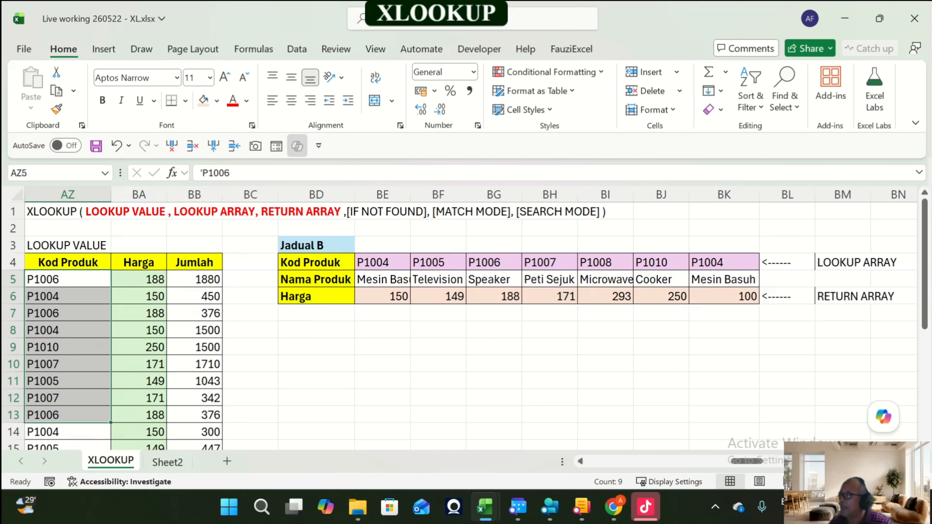
click(438, 381)
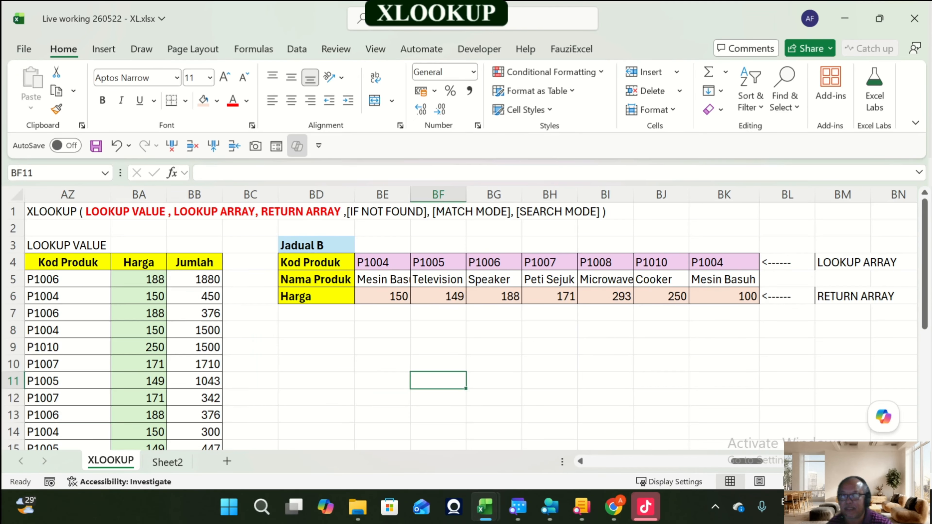
drag(382, 296, 725, 297)
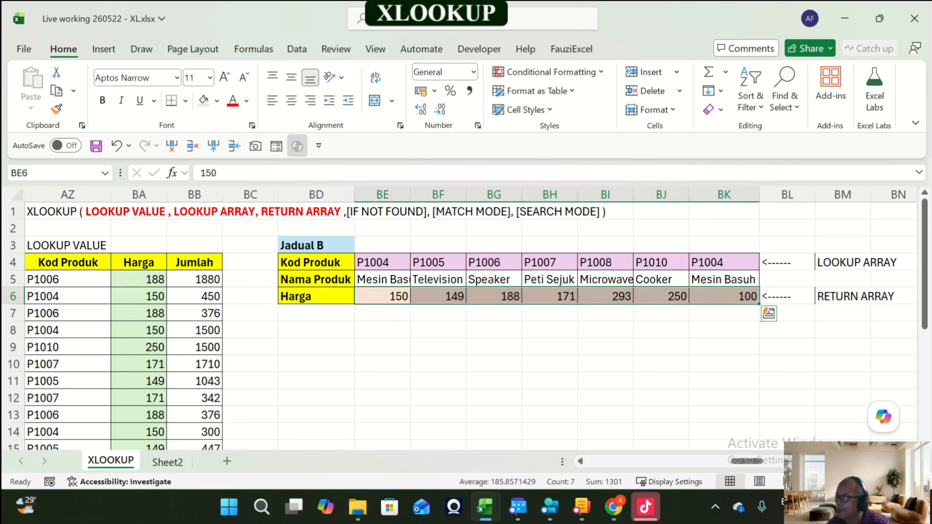
drag(382, 296, 725, 297)
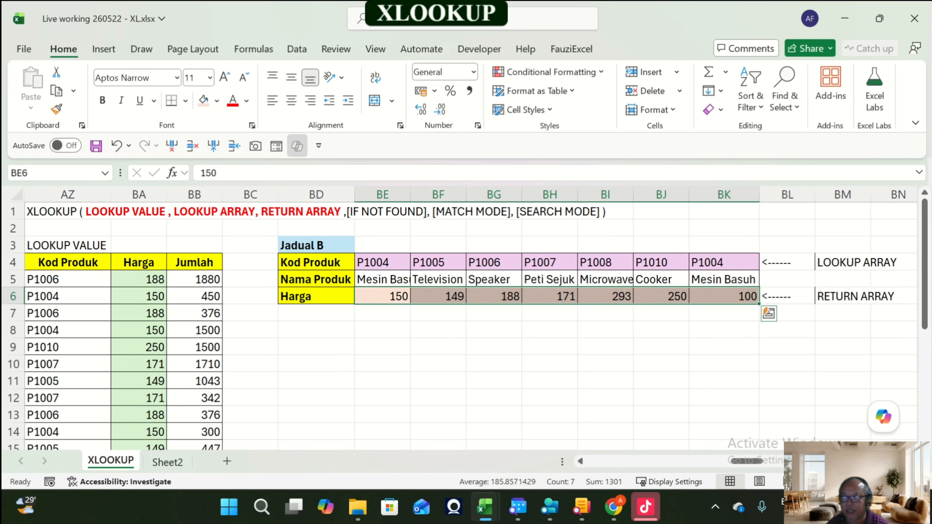
drag(382, 296, 724, 297)
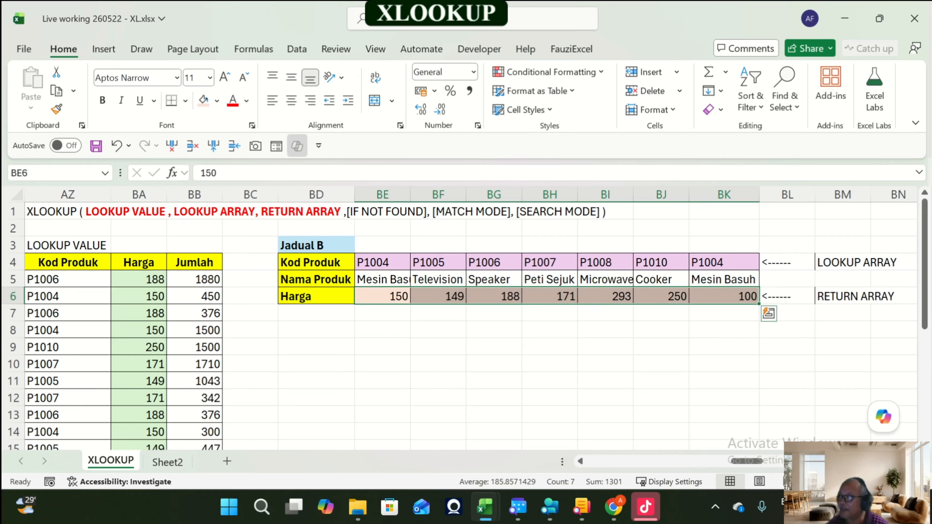
key(Left)
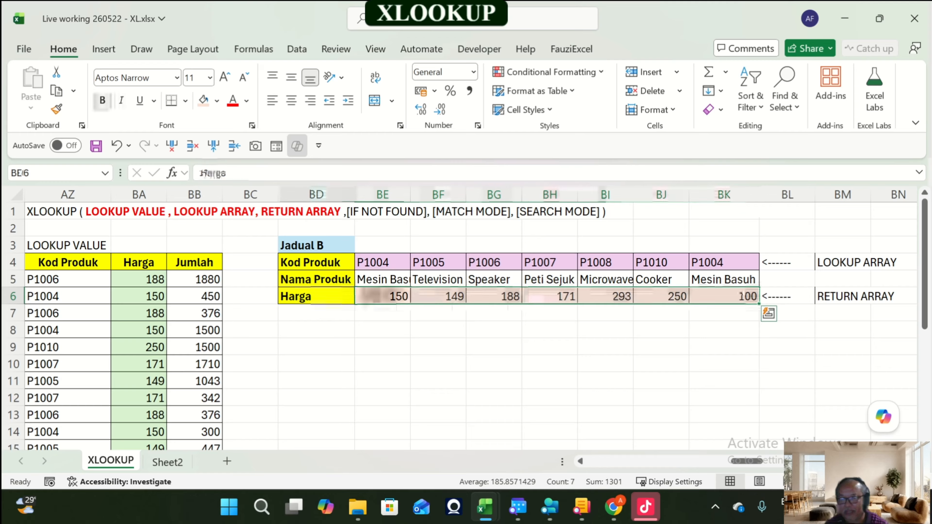
key(Right)
key(Right)
key(Right)
key(Right)
key(Right)
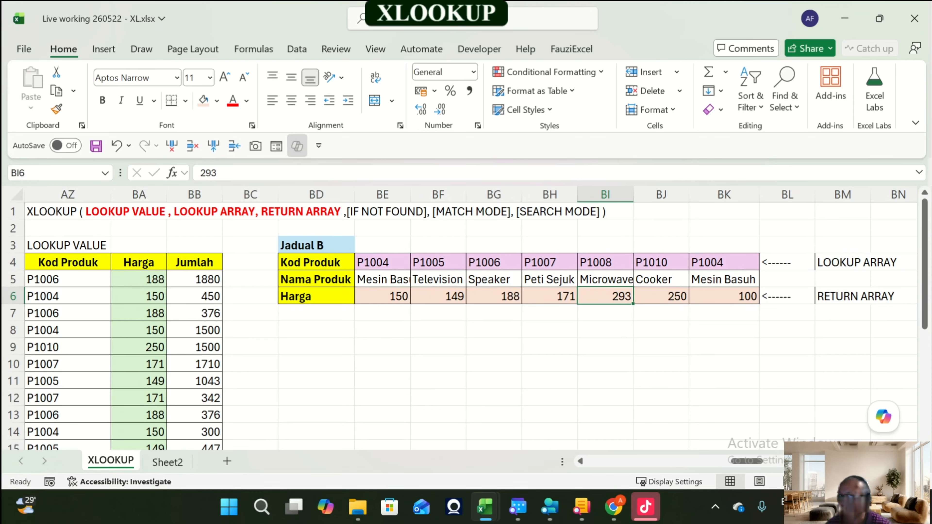
drag(383, 296, 726, 297)
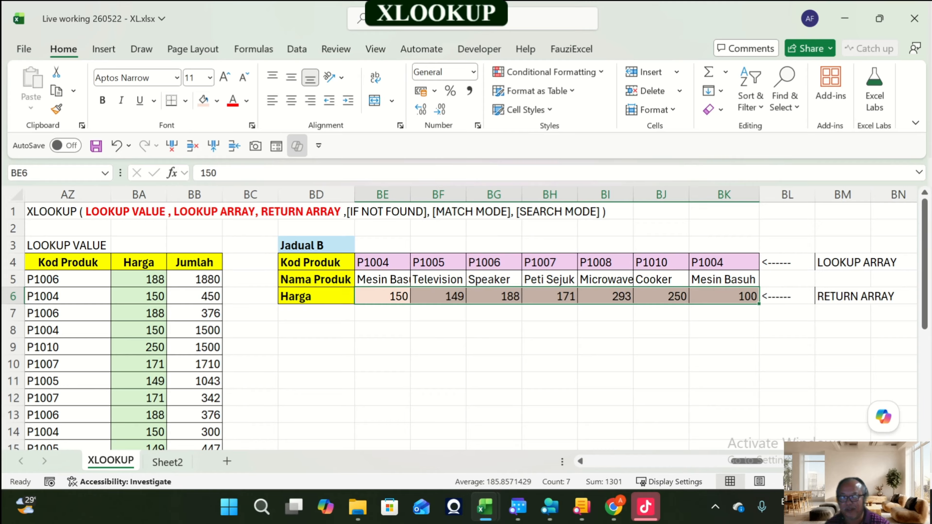
drag(381, 263, 722, 262)
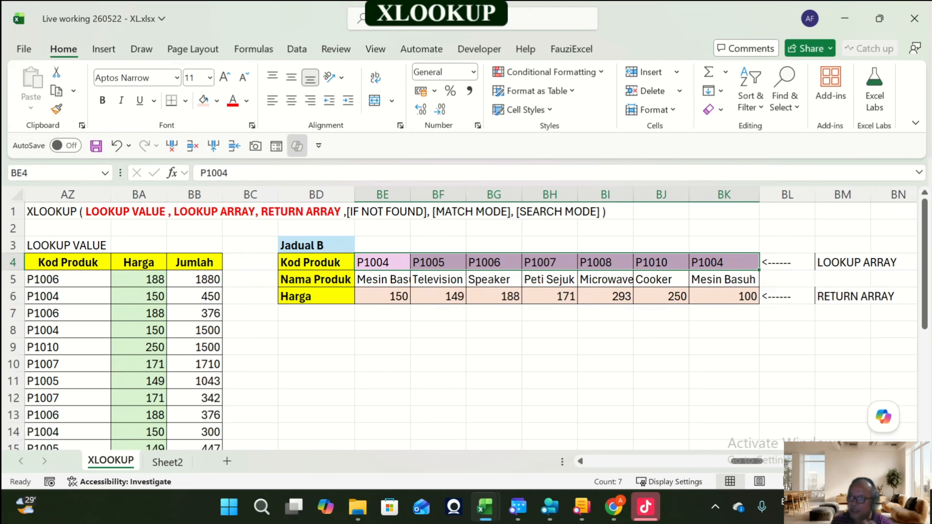
Step: Go back to the E1 exercise and select its Harga and Jumlah results
key(Up)
key(Up)
key(Up)
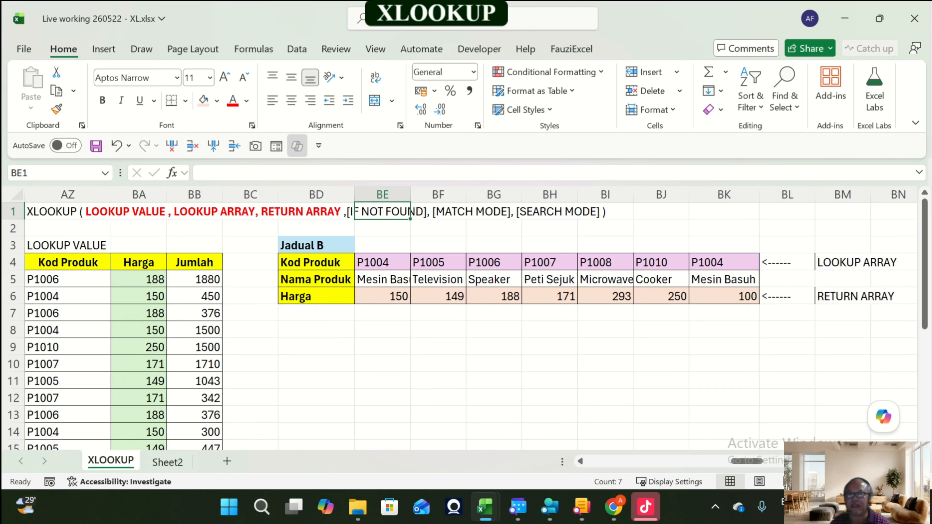
key(Left)
key(Left)
key(Left)
key(Left)
key(Left)
key(Left)
key(Left)
key(Left)
key(Left)
key(Left)
key(Left)
key(Left)
key(Left)
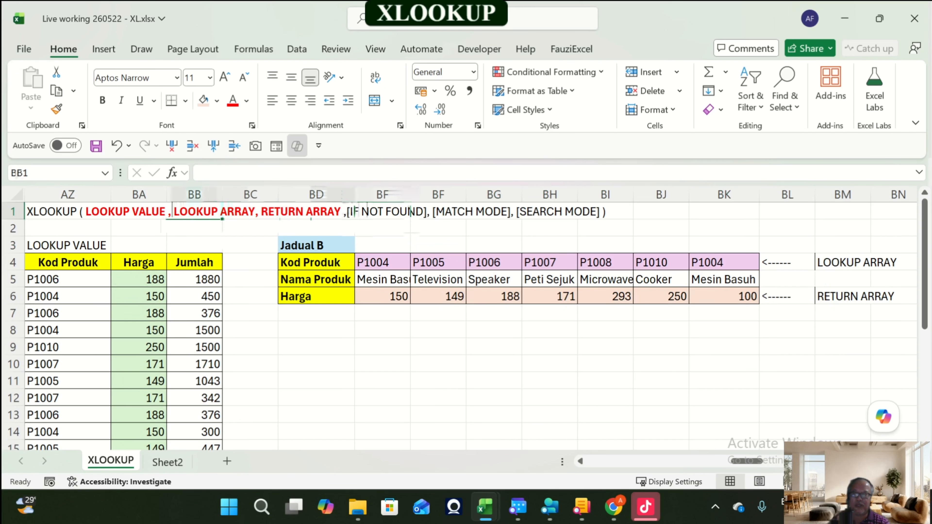
key(Left)
key(Left)
key(Left)
key(Left)
key(Left)
key(Left)
key(Left)
key(Left)
key(Left)
key(Left)
key(Left)
key(Left)
key(Left)
key(Left)
key(Left)
key(Left)
key(Left)
key(Left)
key(Left)
key(Left)
drag(378, 280, 434, 381)
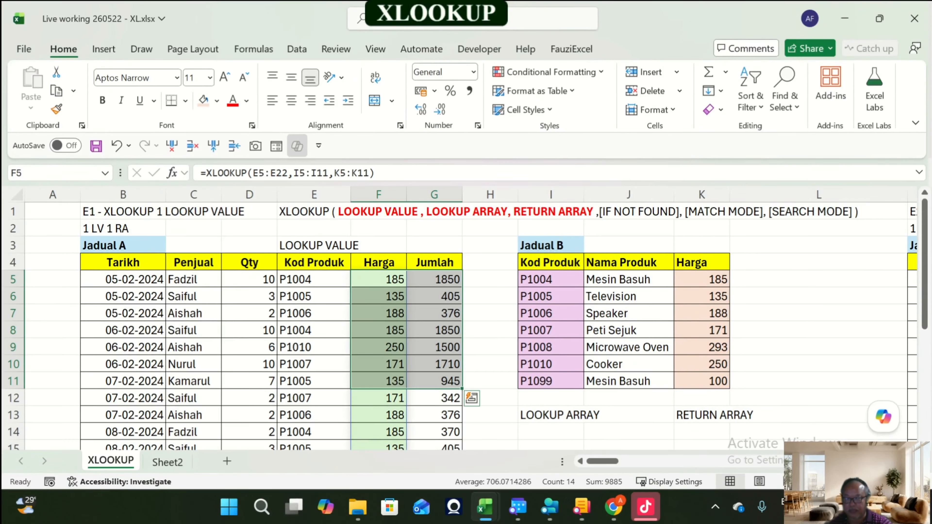
Step: Browse the E2, E3 and E4 exercises and inspect the E4 Harga formula in AO5
key(Right)
key(Right)
key(Right)
key(Right)
key(Right)
key(Right)
key(Right)
key(Right)
key(Right)
key(Right)
key(Right)
key(Right)
key(Right)
key(Right)
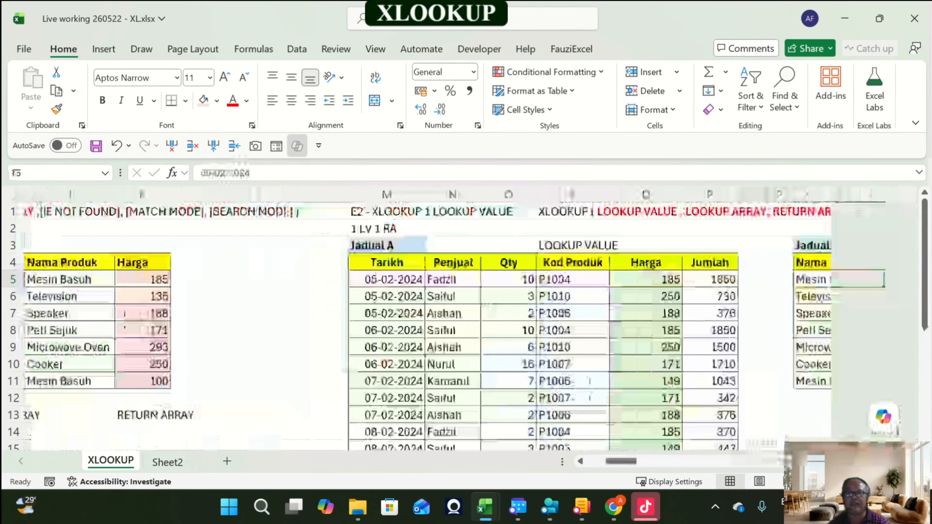
key(Right)
key(Right)
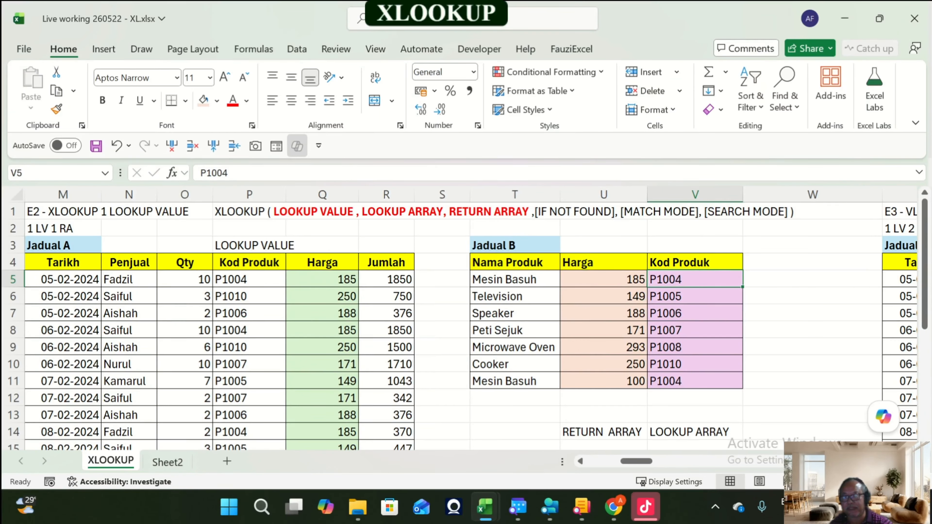
key(Right)
key(Right)
key(Right)
key(Right)
key(Right)
key(Right)
key(Right)
key(Right)
key(Right)
key(Right)
key(Right)
key(Right)
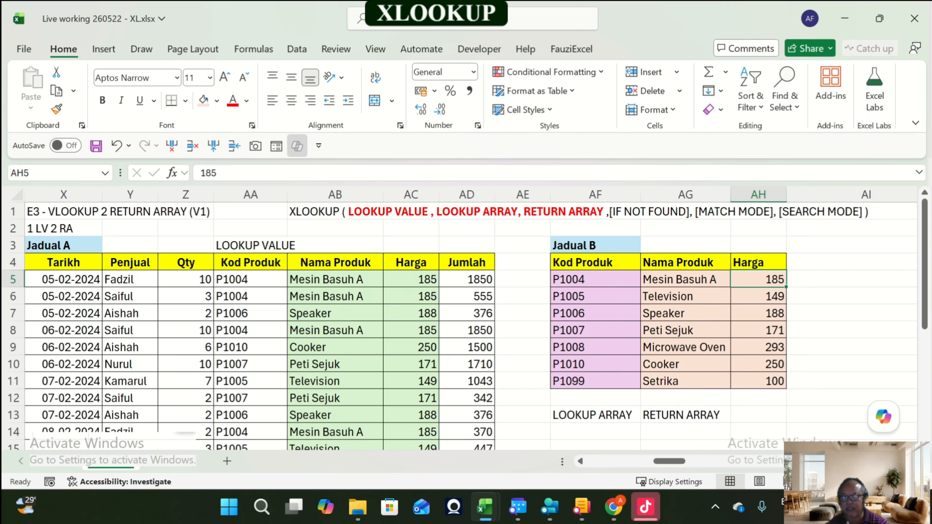
key(ctrl+Right)
key(ctrl+Right)
key(ctrl+Right)
key(ctrl+Right)
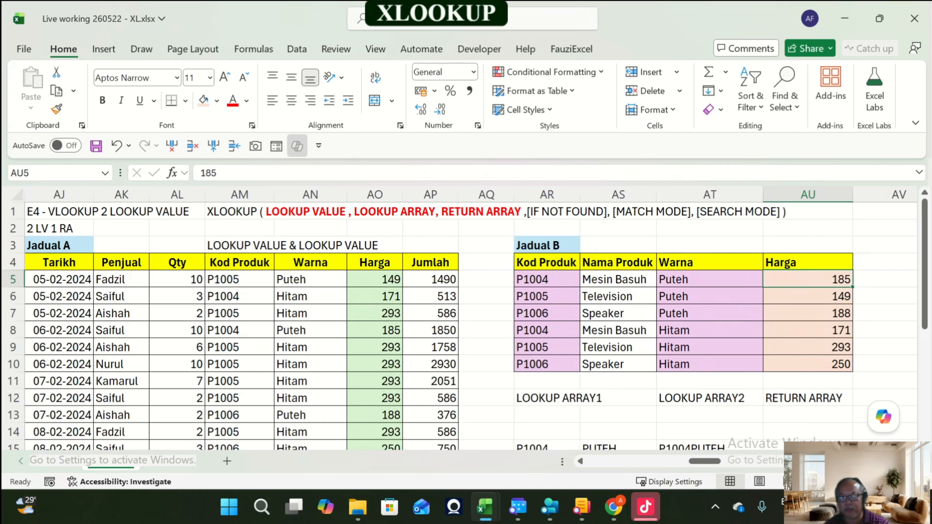
click(375, 280)
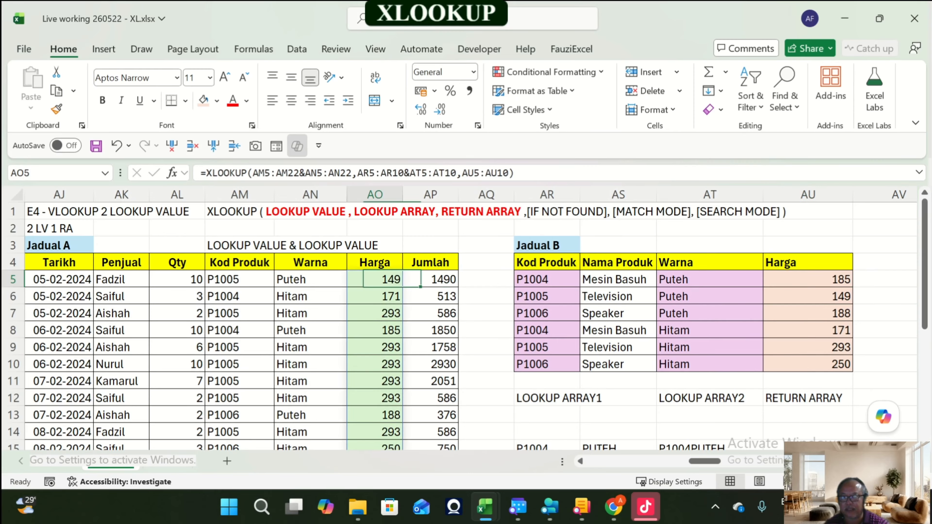
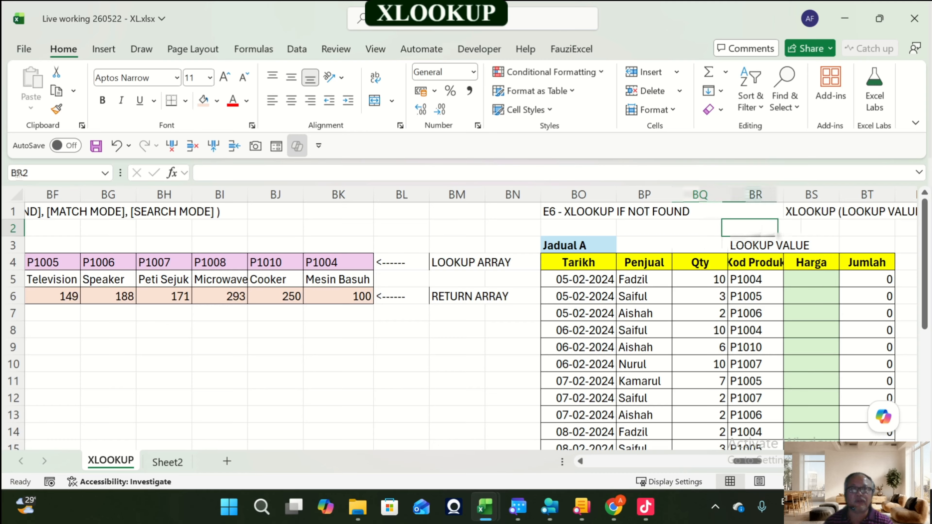
Step: Remove the fill colour from Jadual B's Kod Produk and Harga columns in the E6 exercise
key(Down)
key(Down)
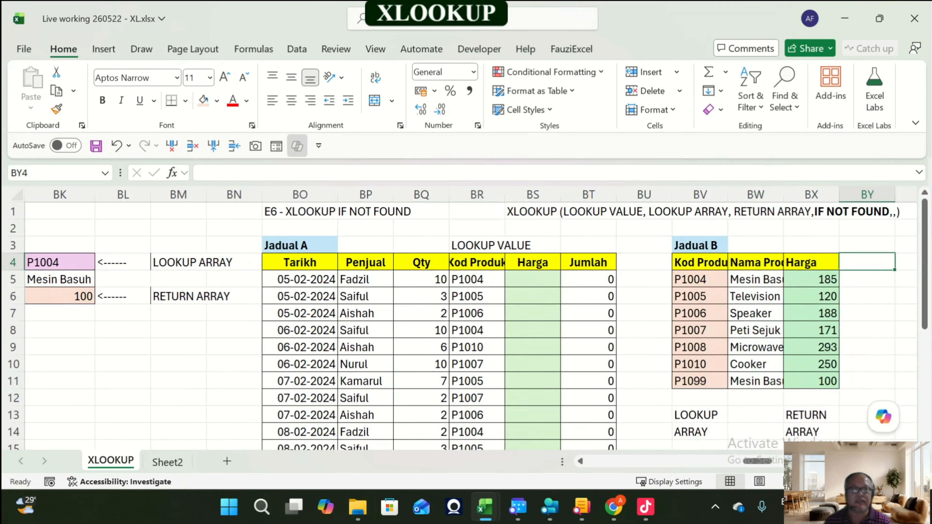
key(Down)
key(Left)
key(Left)
key(Left)
key(ctrl+shift+Down)
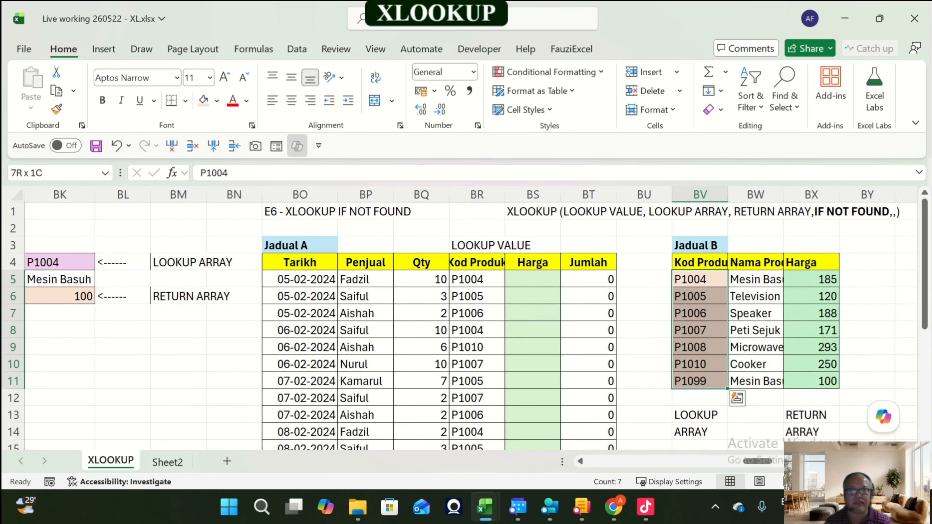
click(217, 100)
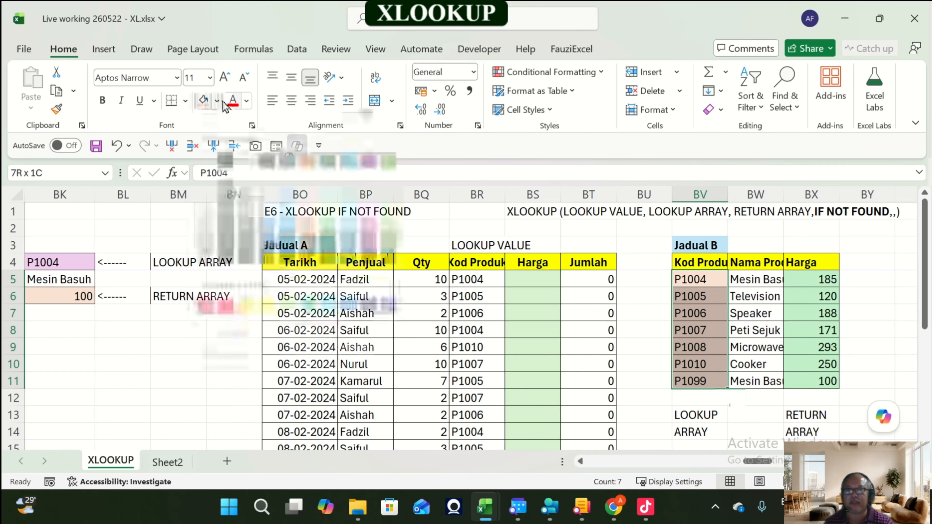
click(268, 346)
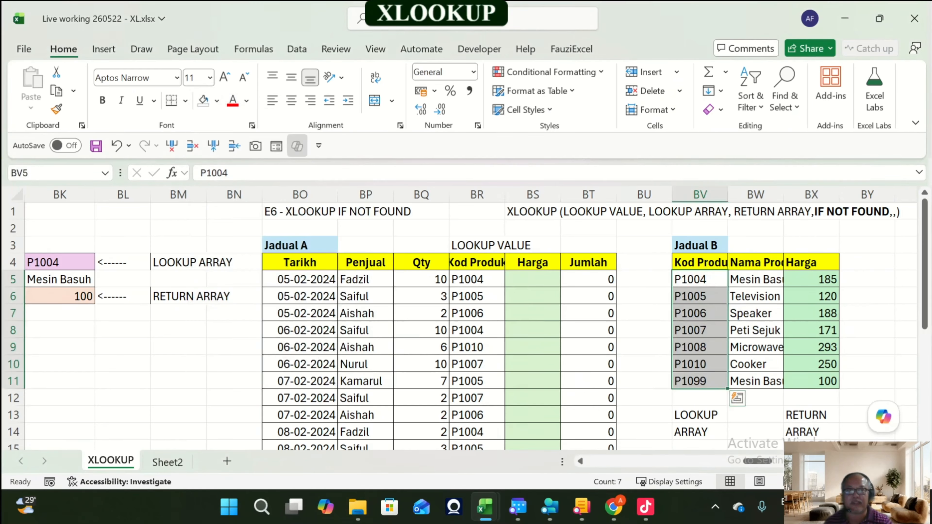
drag(812, 280, 811, 382)
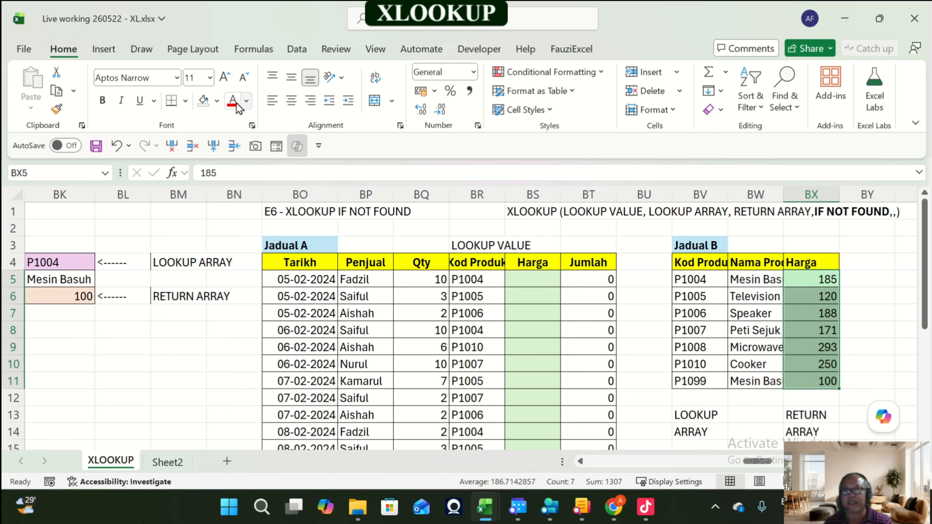
click(203, 100)
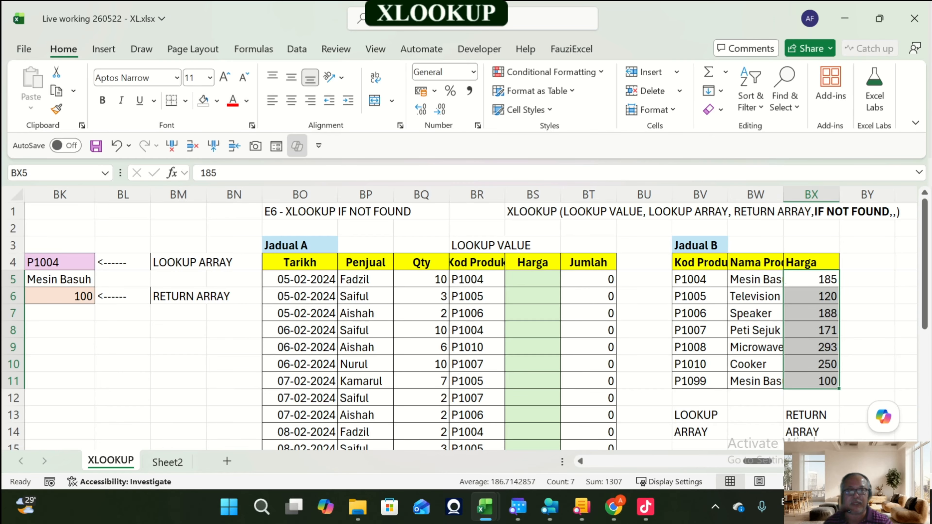
Step: Delete the LOOKUP VALUE label in BR3
click(533, 246)
key(Left)
key(Delete)
Step: Copy the colour-coded XLOOKUP syntax text from AZ1 and paste it into BR1
key(Up)
key(Up)
key(Left)
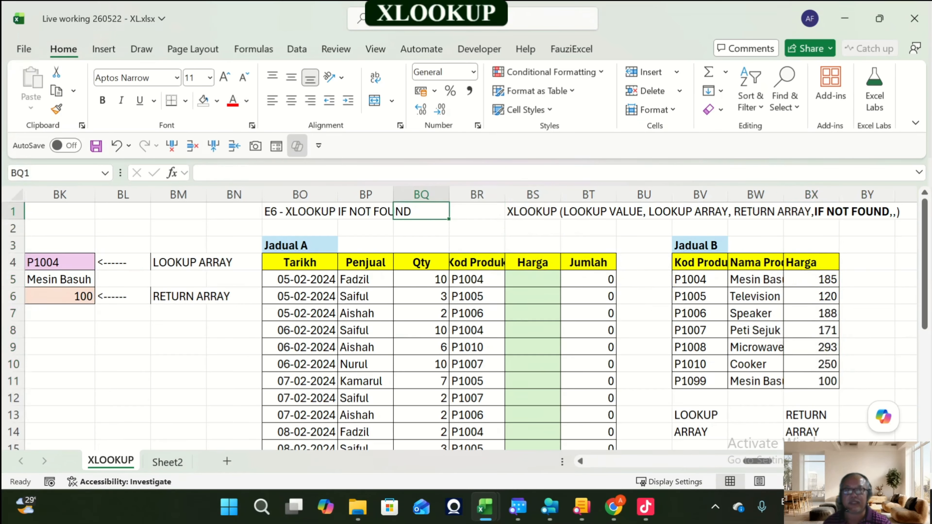
key(Left)
key(Left)
key(Left)
key(Left)
key(Left)
key(Left)
key(Left)
key(Left)
key(Left)
key(Left)
key(Left)
key(Left)
key(Left)
key(Left)
key(Left)
key(Left)
key(Left)
key(Left)
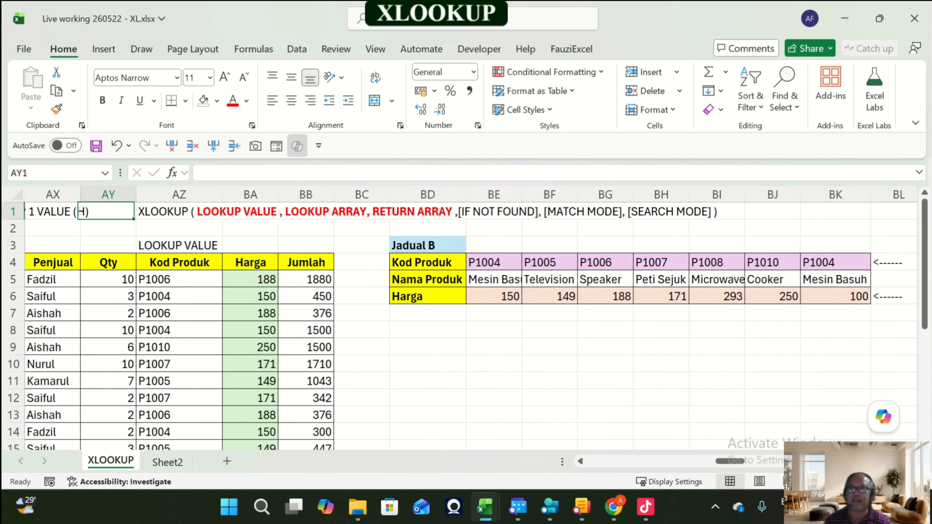
key(Right)
key(ctrl+c)
key(Right)
key(Right)
key(Right)
key(Right)
key(Right)
key(Right)
key(Right)
key(Right)
key(Right)
key(Right)
key(Right)
key(Right)
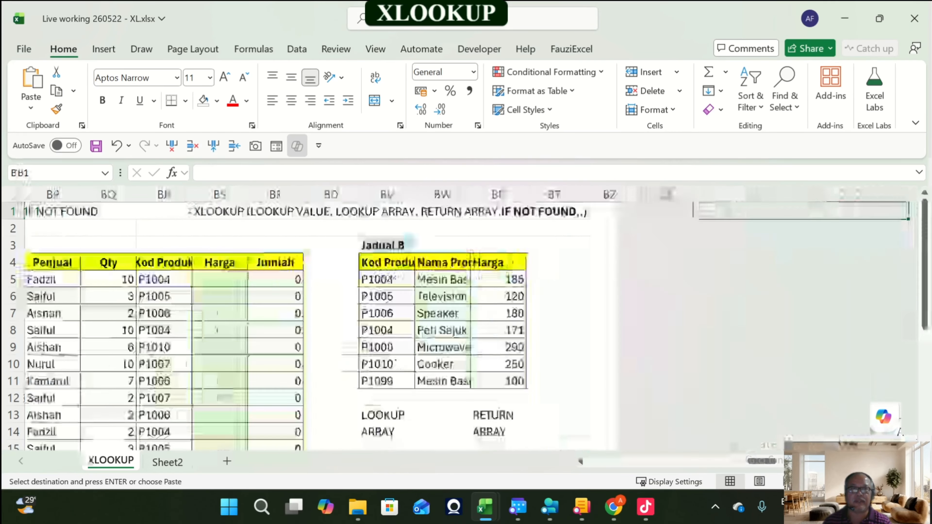
key(Left)
key(Left)
key(Left)
key(Left)
key(Left)
key(Left)
key(Left)
key(Left)
key(Left)
key(Left)
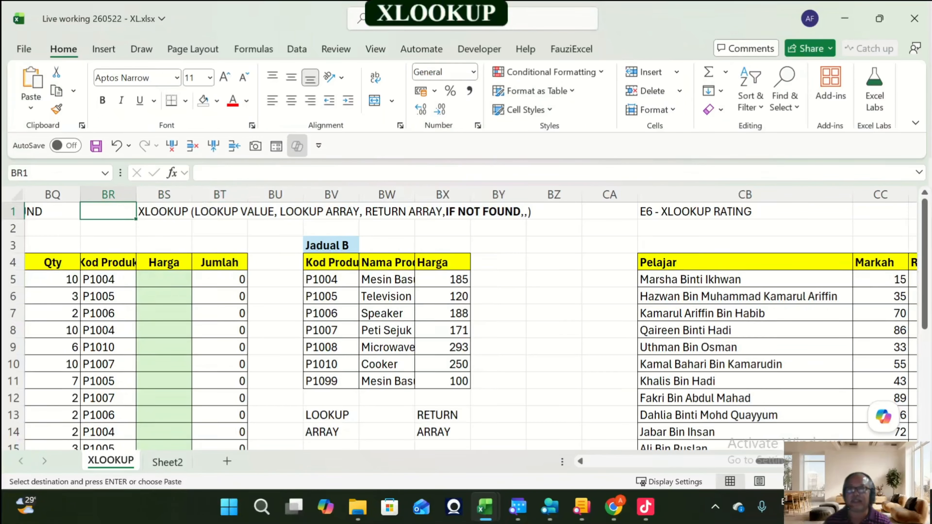
key(Return)
Step: Delete the old syntax text in BS1 and widen column CA
key(Right)
key(Right)
key(Left)
key(Delete)
key(Right)
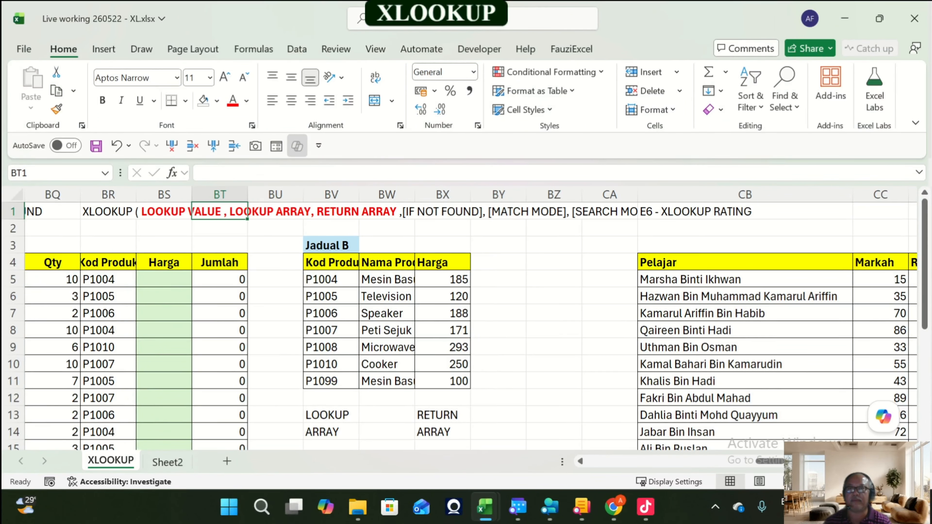
key(Right)
key(Right)
key(Right)
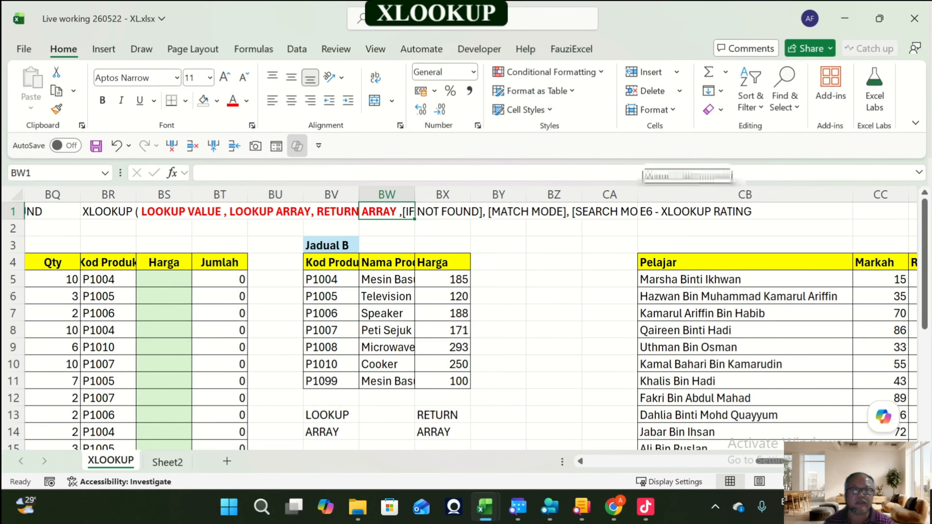
drag(637, 194, 690, 195)
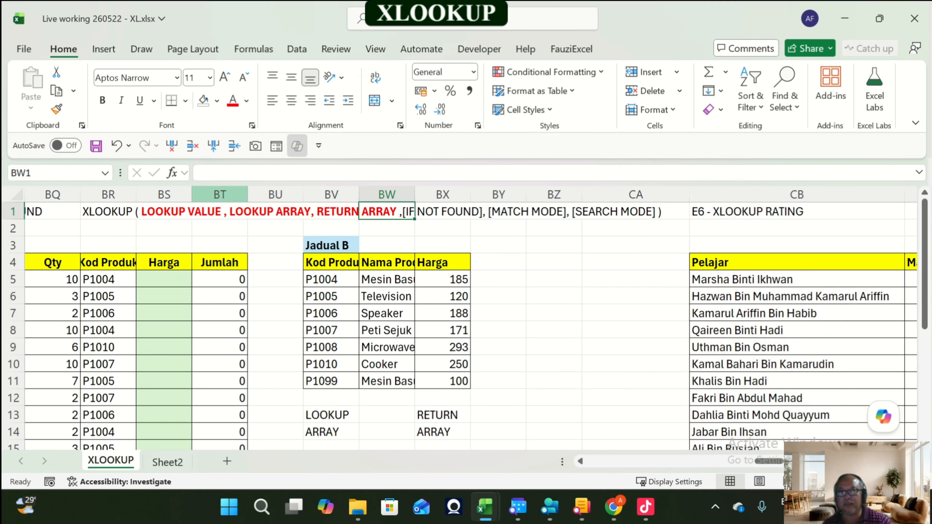
Step: Format the [IF NOT FOUND] part of the syntax text in BR1 as bold blue
double_click(109, 211)
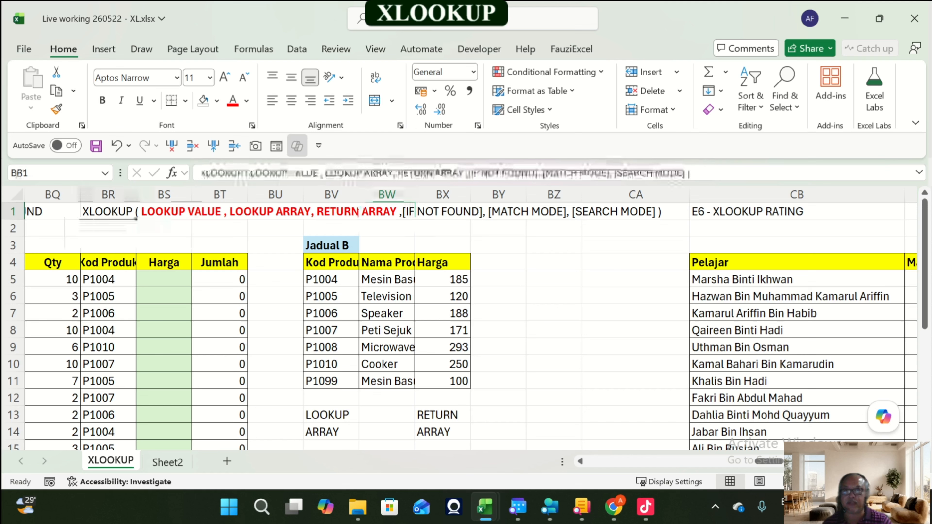
drag(402, 211, 484, 212)
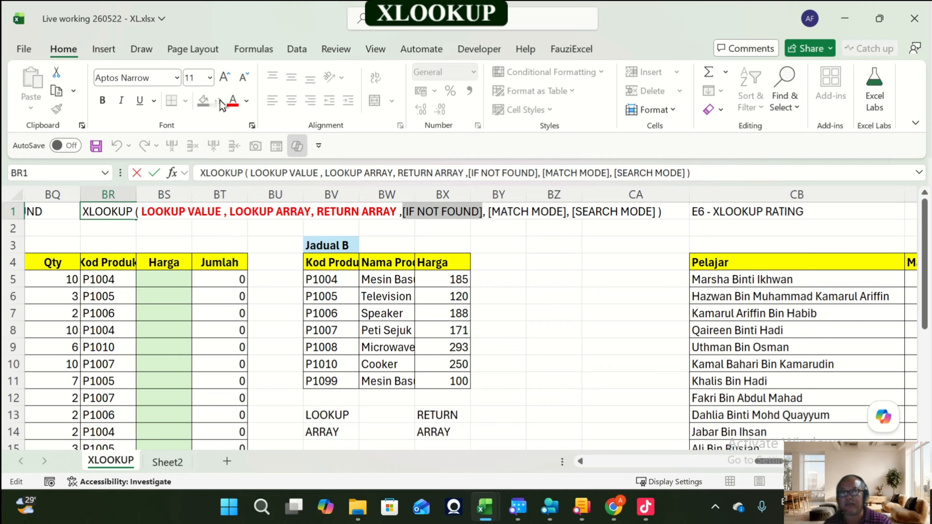
click(246, 101)
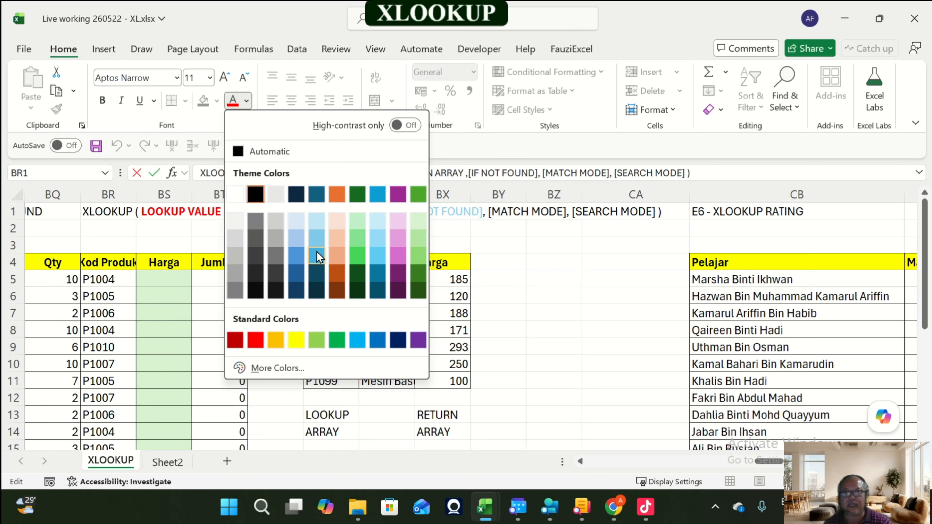
click(302, 255)
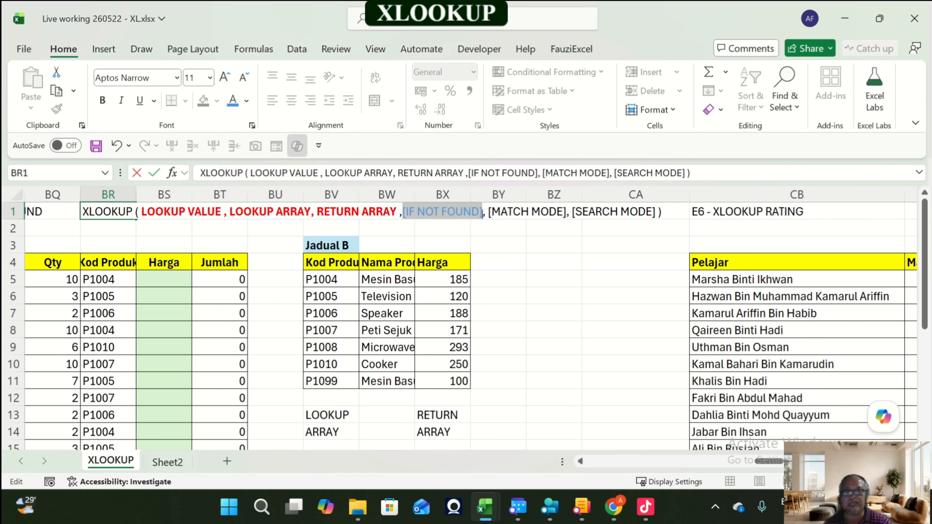
click(106, 101)
click(499, 279)
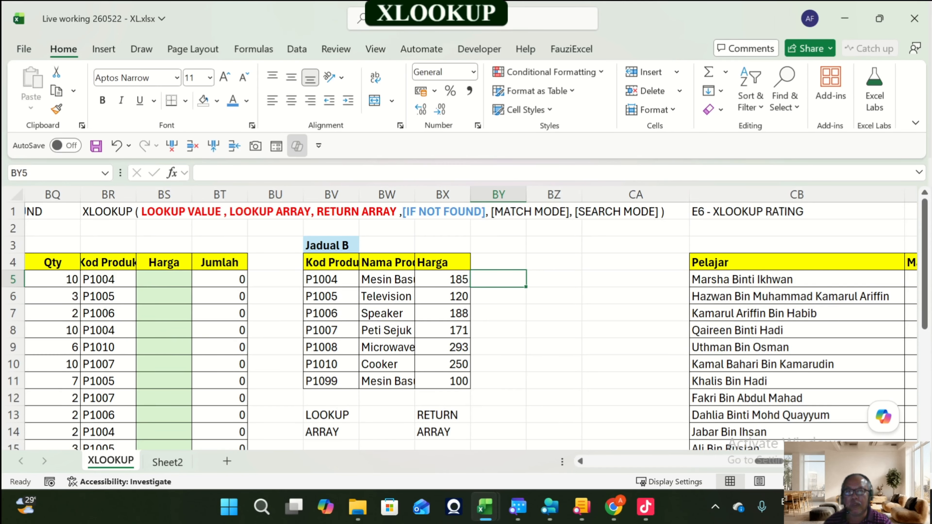
Step: Widen the Nama Produk and Kod Produk columns
drag(415, 195, 434, 195)
scroll(440, 294, down, 2)
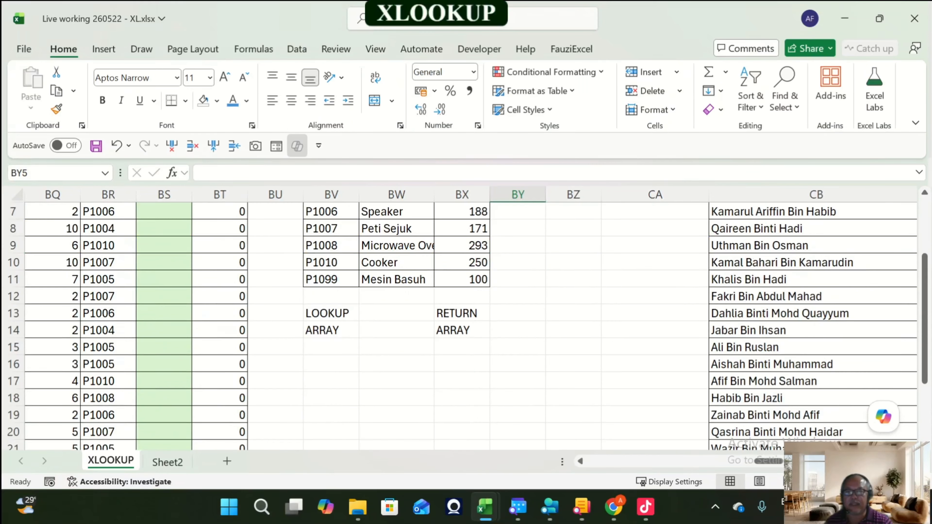
scroll(441, 293, up, 2)
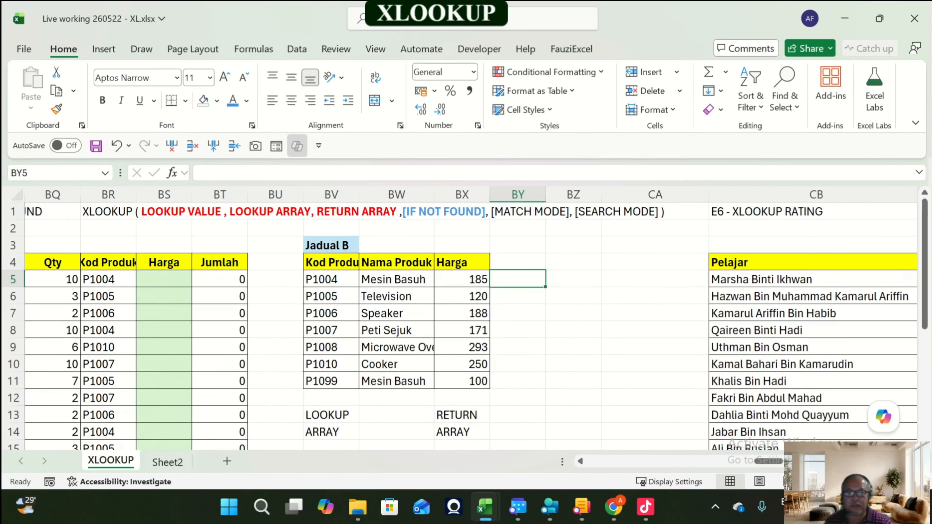
drag(778, 467, 767, 463)
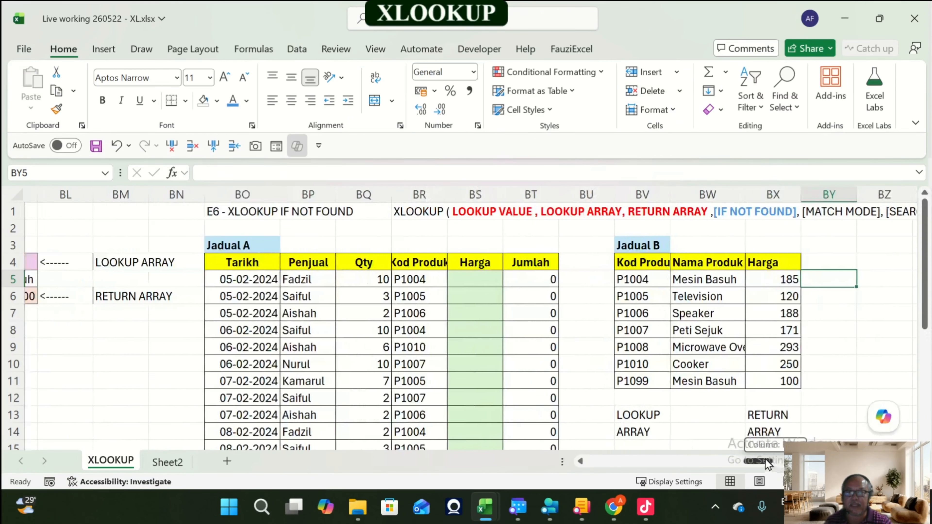
drag(626, 415, 694, 432)
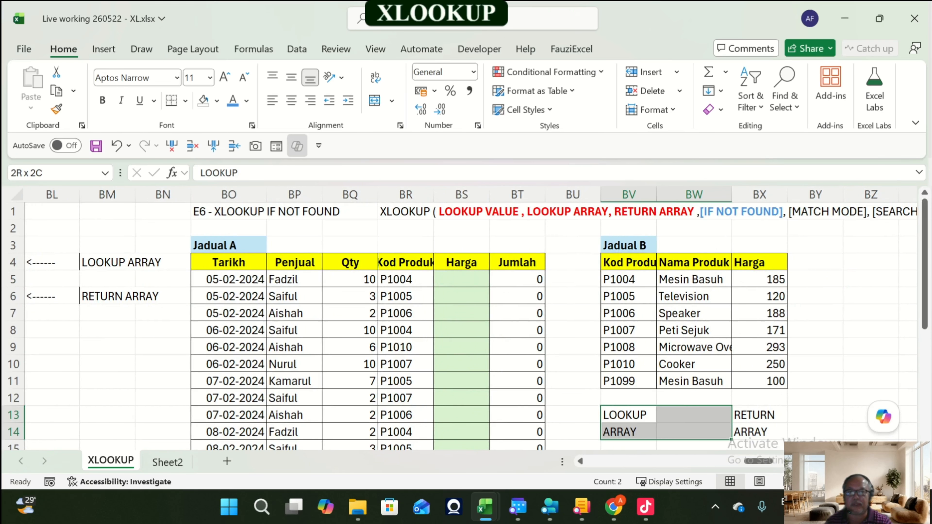
drag(433, 195, 452, 195)
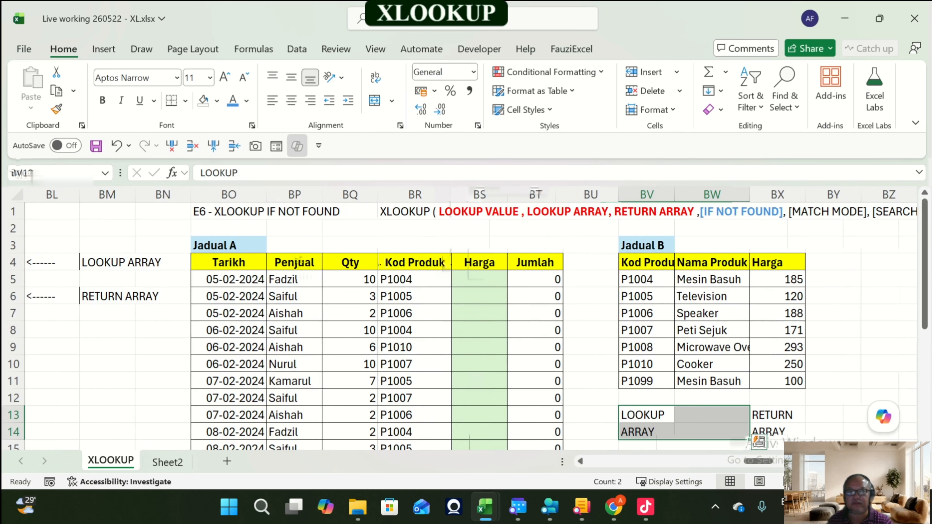
Step: Enter the label LOOKUP VALUE in BR3 above Kod Produk
click(440, 245)
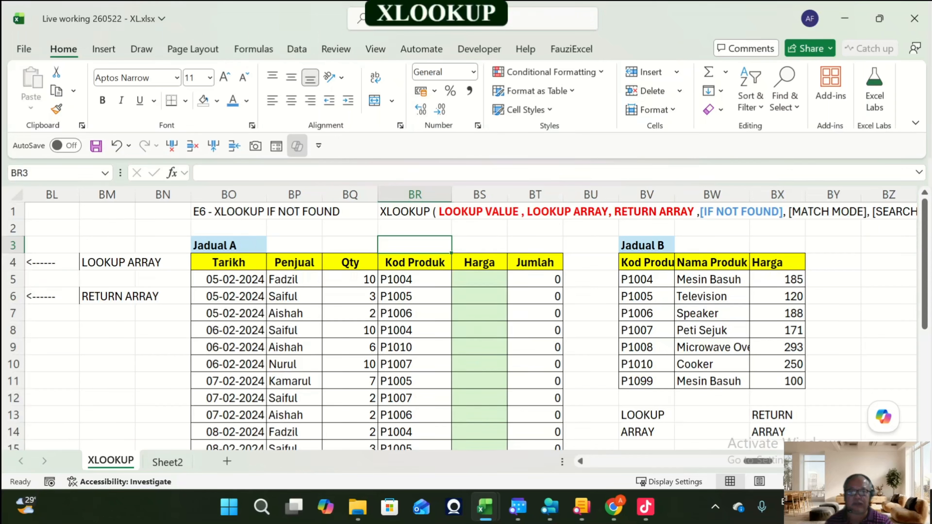
text(LOOK)
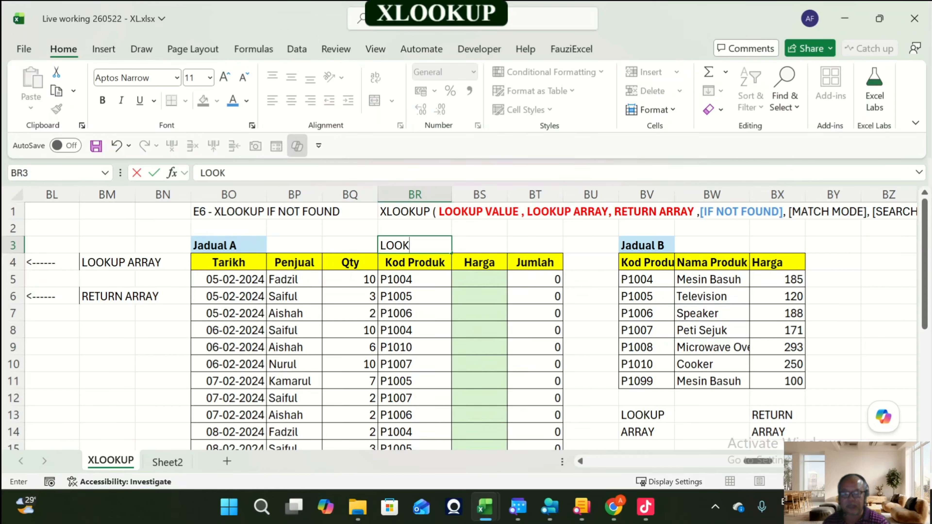
text(UP VALUE)
key(Return)
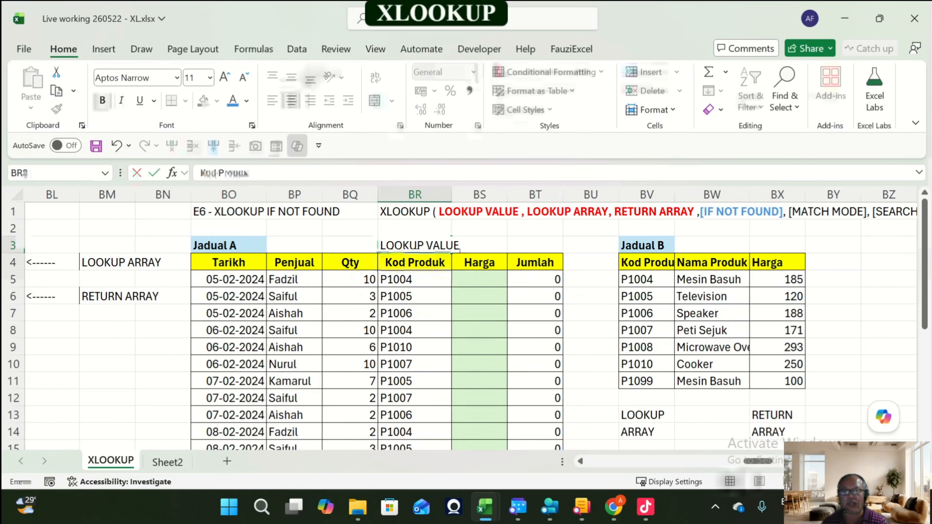
key(Down)
key(Right)
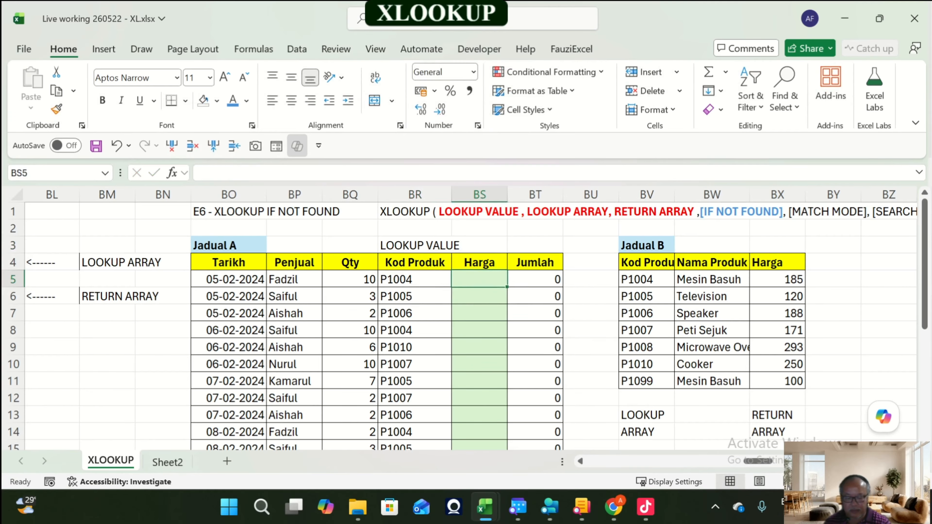
Step: Enter =XLOOKUP(BR5:BR22,BV5:BV11,BX5:BX11) in BS5 to fill the E6 Harga column
text(=xl)
key(Tab)
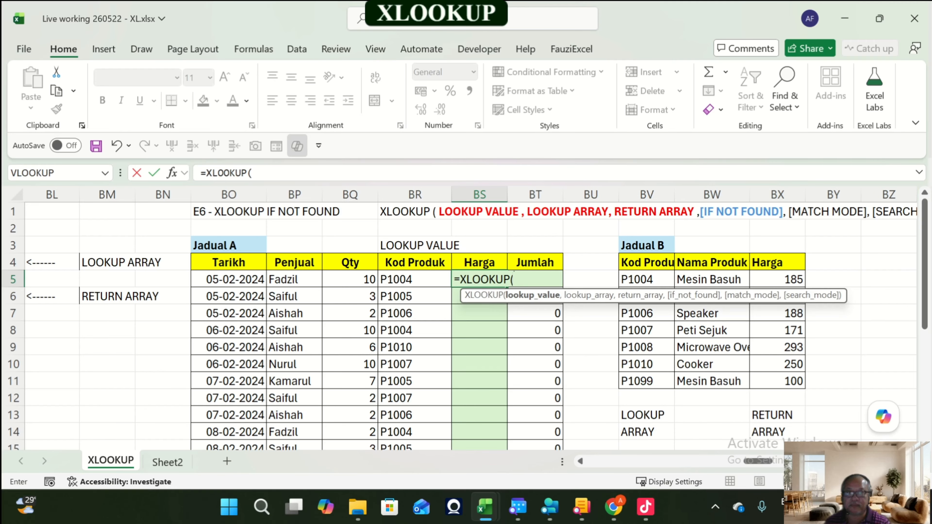
key(Left)
key(ctrl+shift+Down)
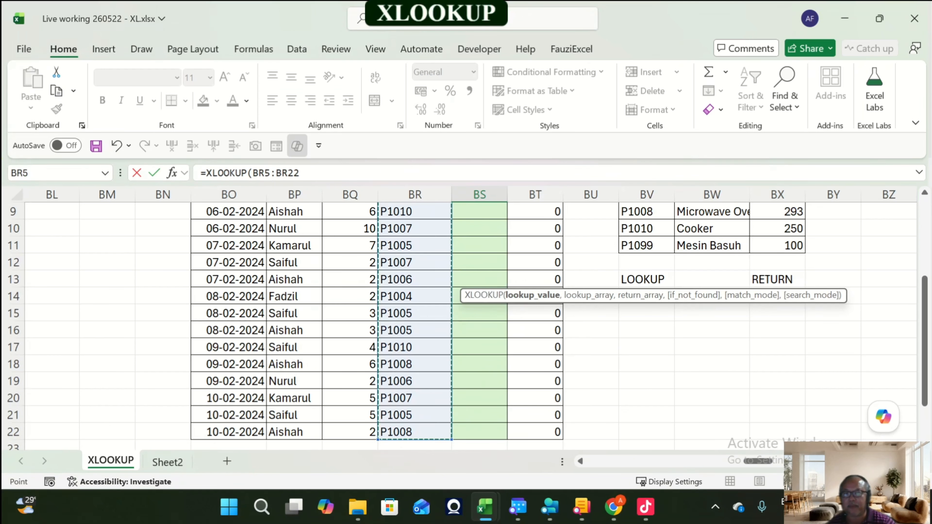
scroll(466, 323, up, 2)
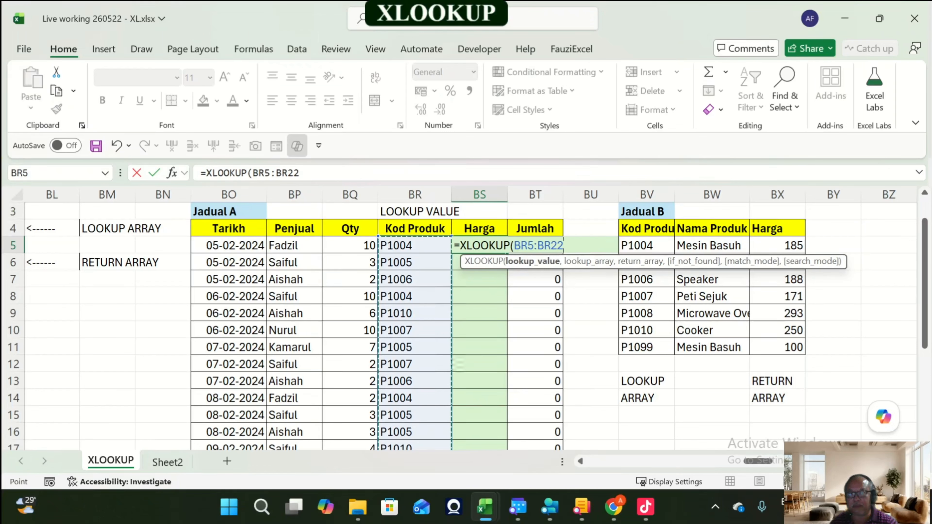
text(,)
drag(625, 265, 702, 435)
drag(646, 245, 646, 347)
text(,)
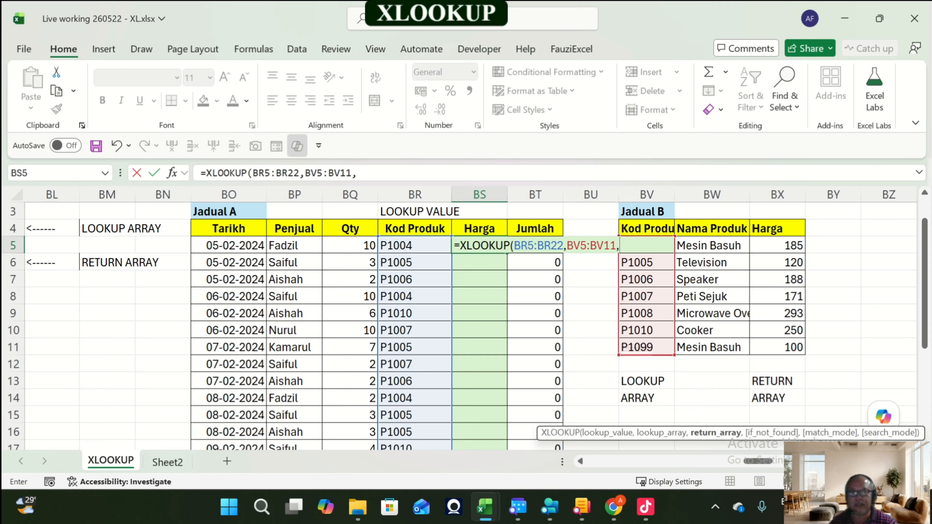
drag(779, 245, 789, 348)
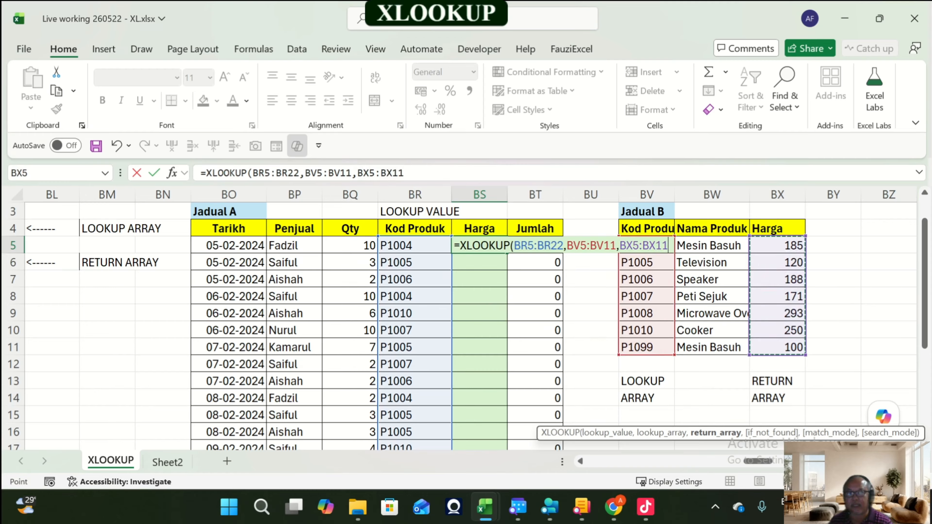
text())
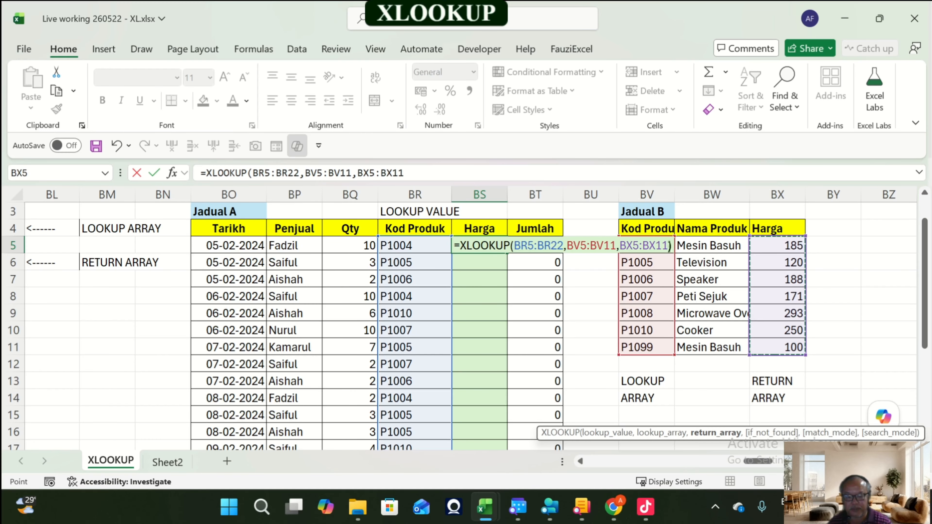
key(Return)
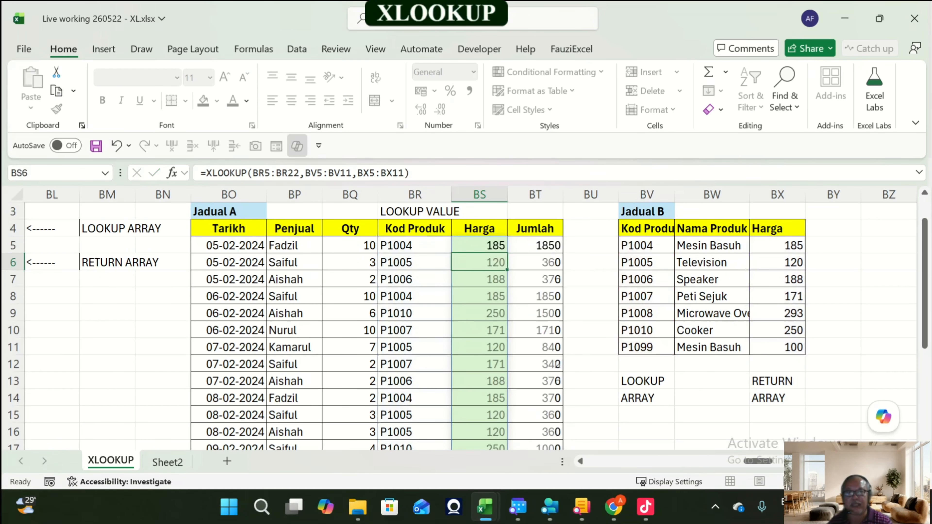
click(479, 246)
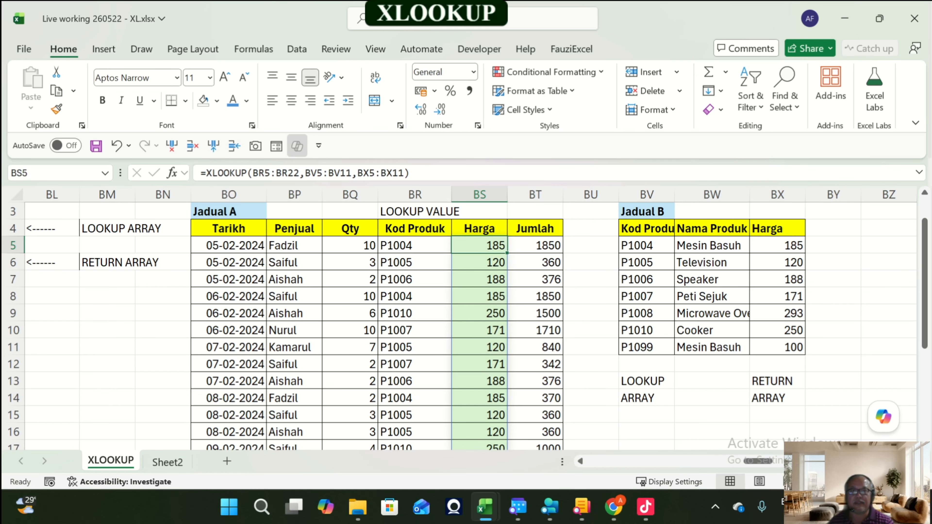
Step: Fill the Kod Produk cells BV5:BV11 of Jadual B with pink
scroll(471, 326, down, 4)
scroll(470, 326, up, 5)
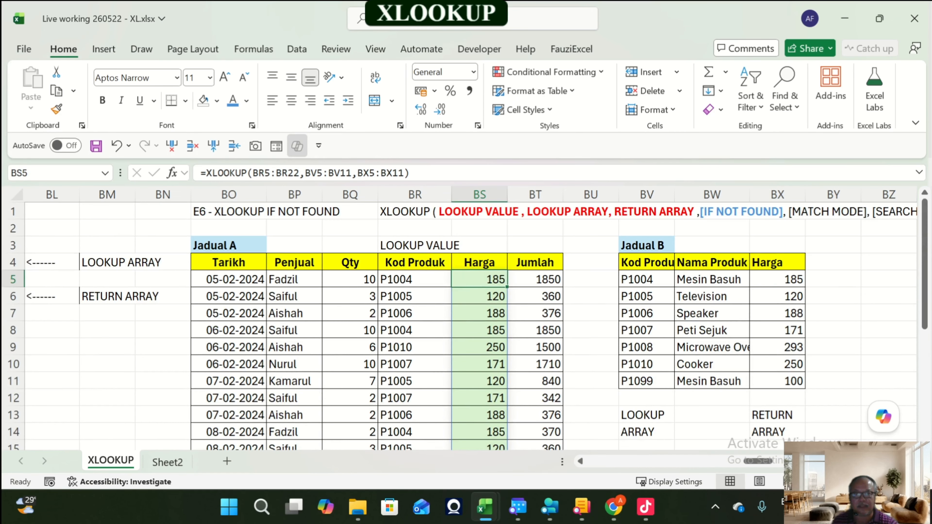
drag(646, 279, 646, 382)
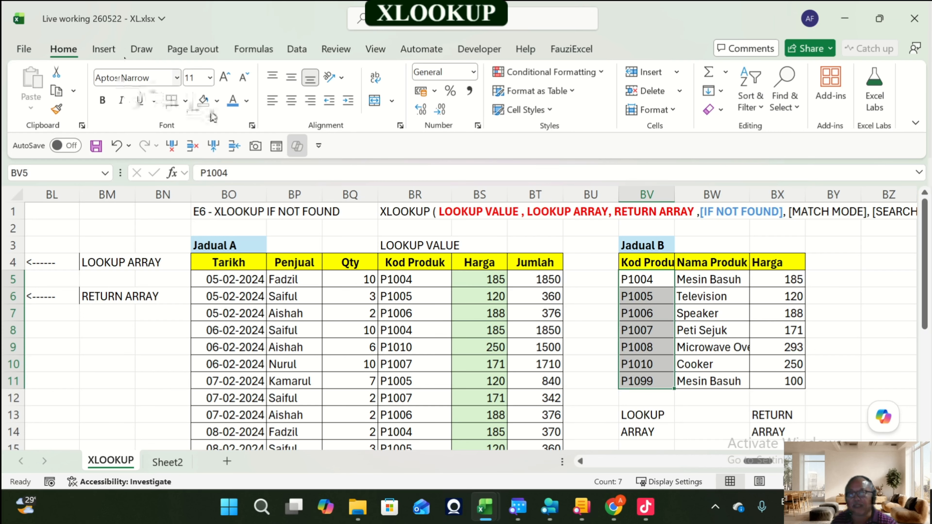
click(217, 100)
click(360, 202)
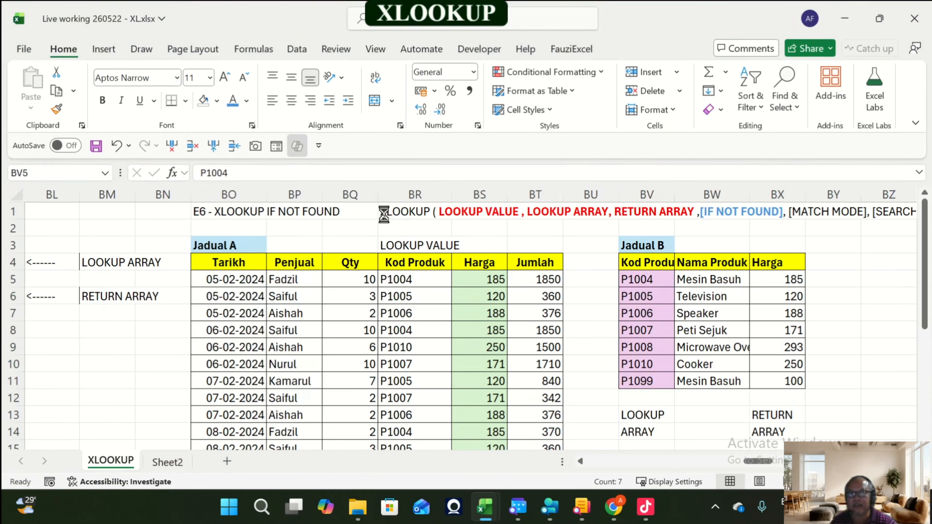
Step: Fill the Harga cells BX5:BX11 of Jadual B with a light orange shade
drag(778, 279, 778, 381)
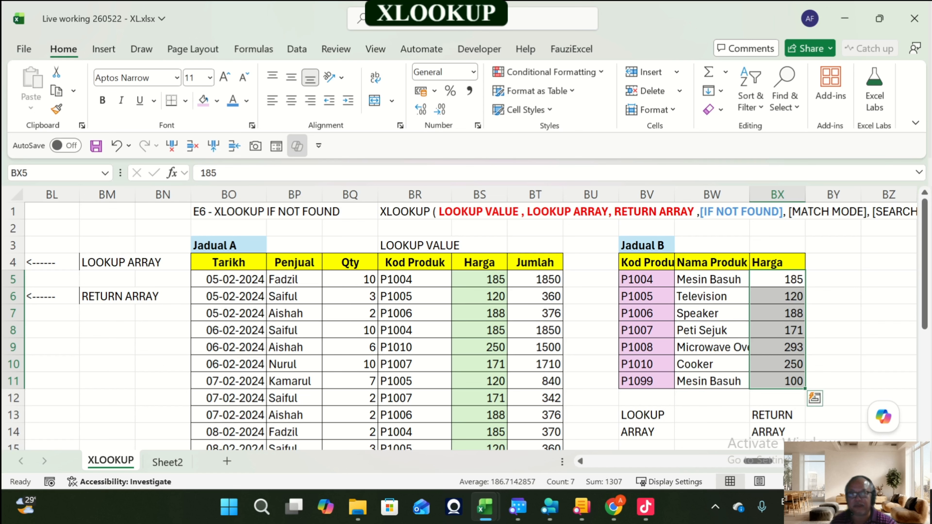
click(217, 101)
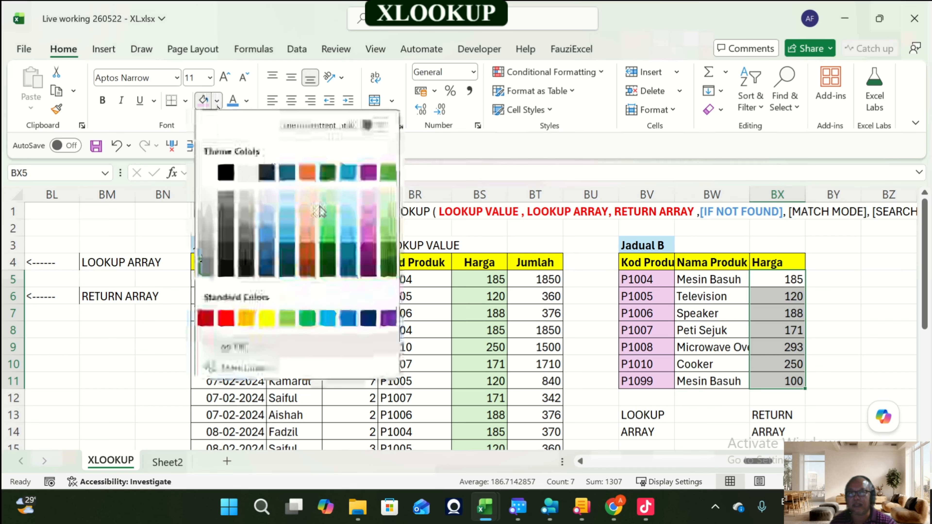
click(310, 204)
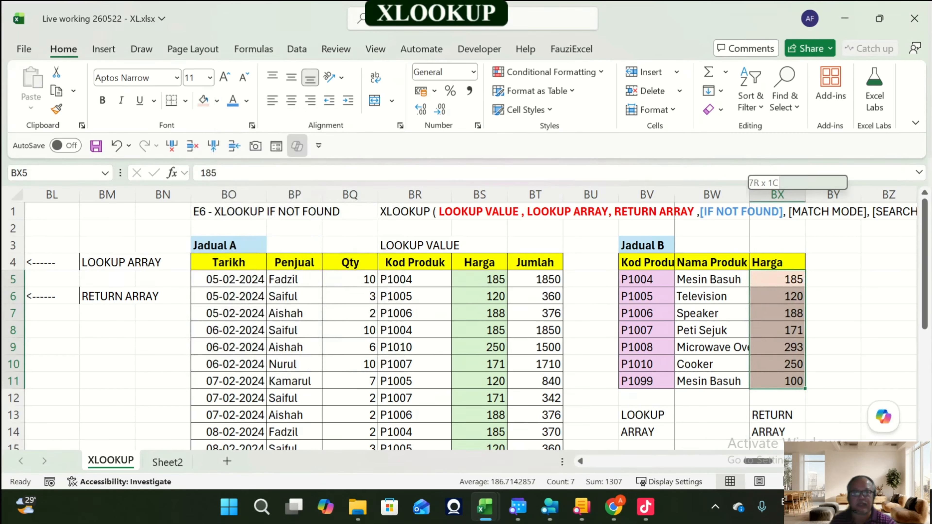
Step: Widen the Nama Produk column of Jadual B
drag(750, 194, 771, 195)
scroll(771, 280, down, 3)
scroll(771, 280, up, 3)
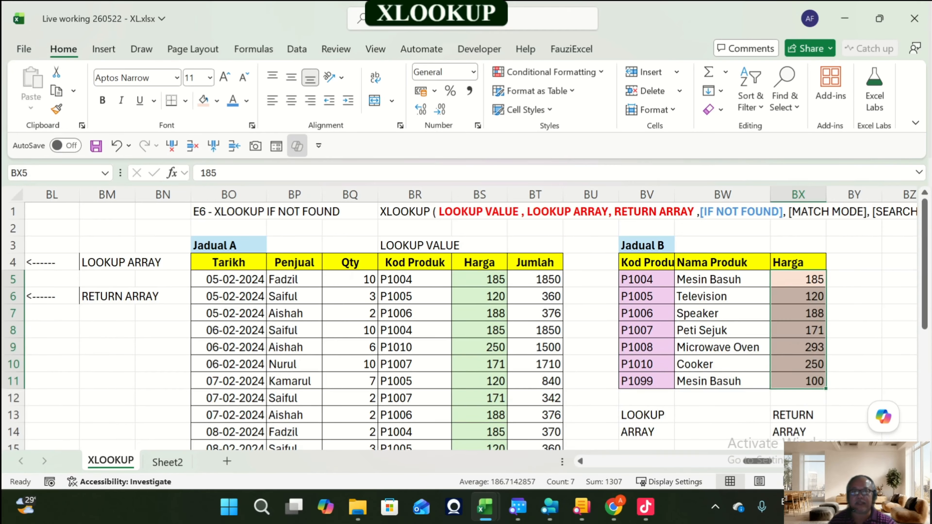
Step: Change the first Kod Produk in Jadual B, cell BV5, to P1003
drag(415, 280, 415, 296)
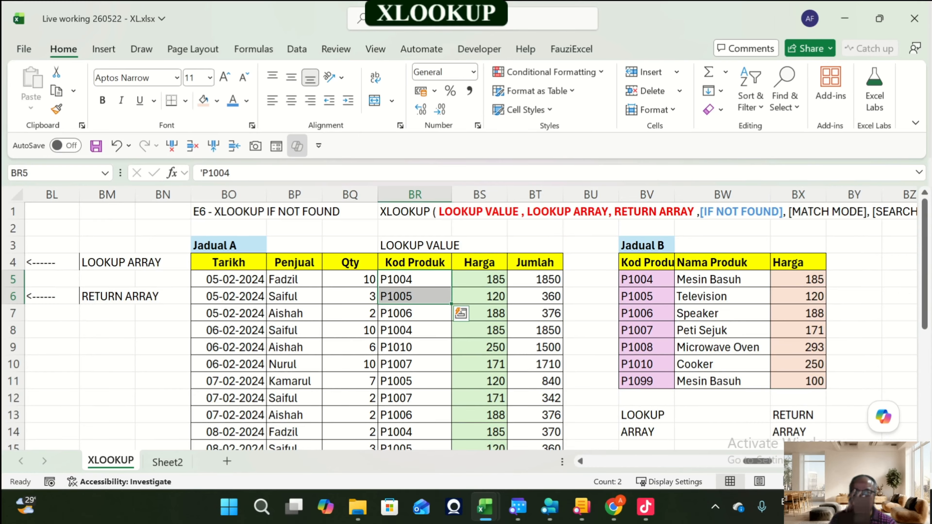
click(647, 280)
click(647, 296)
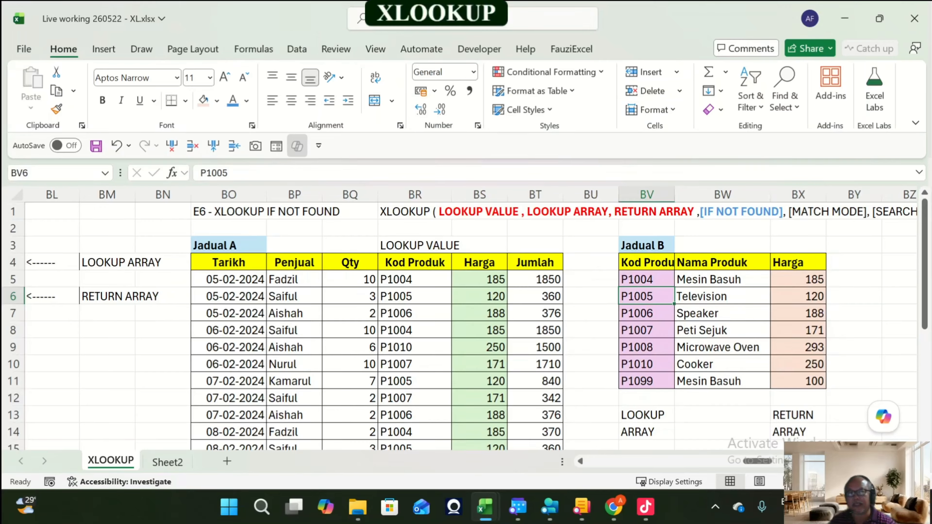
click(646, 280)
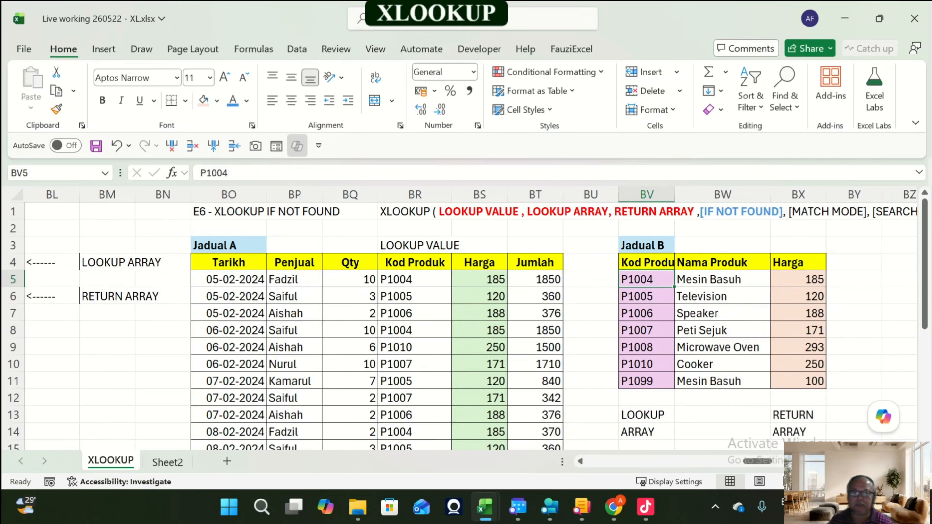
key(F2)
key(BackSpace)
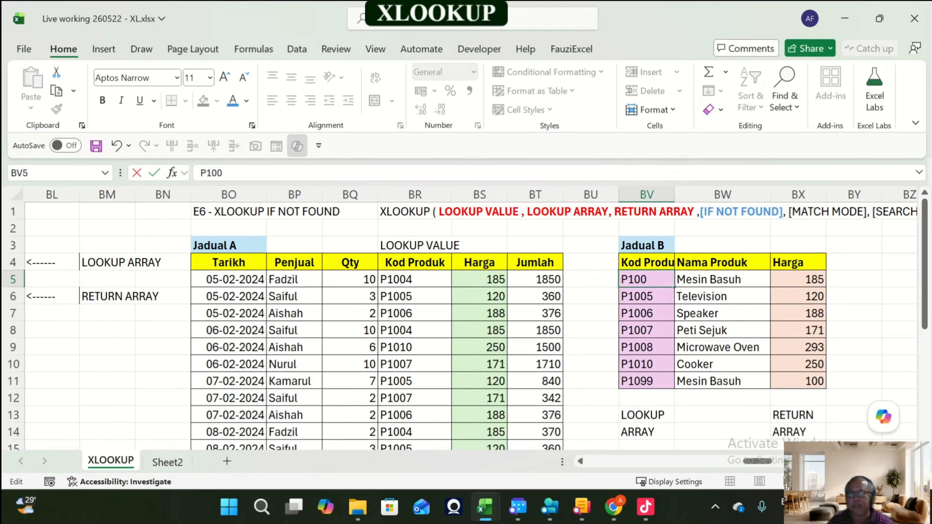
text(3)
key(Return)
Step: Examine the Harga results in Jadual A after the product code change
key(Up)
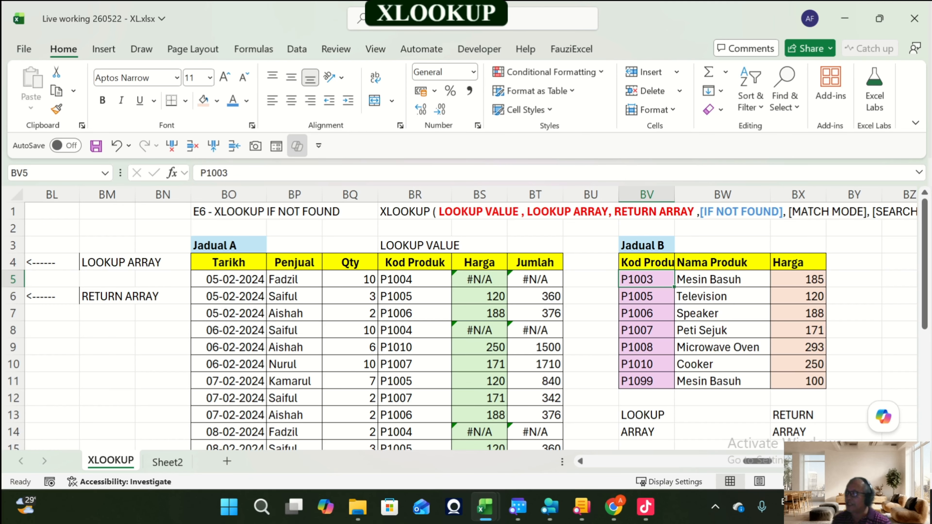
key(Right)
key(Right)
key(Right)
key(Right)
key(Right)
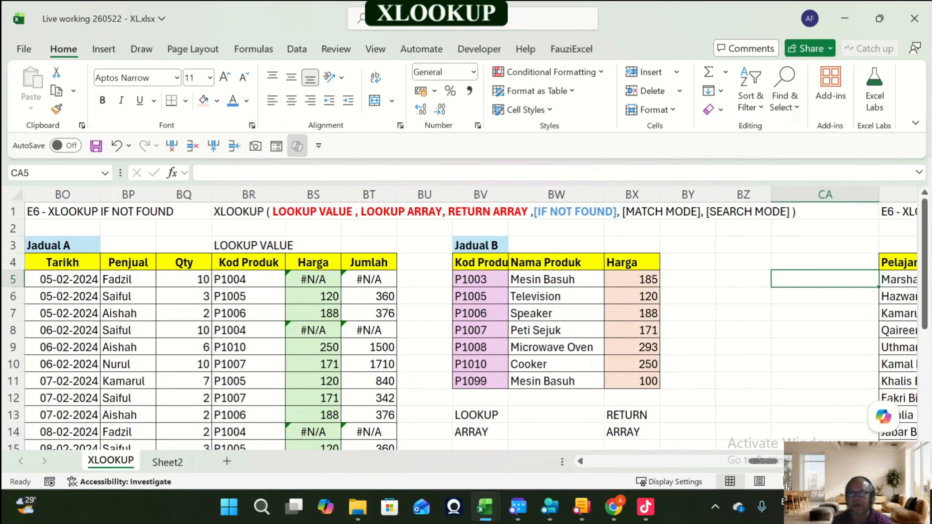
click(249, 280)
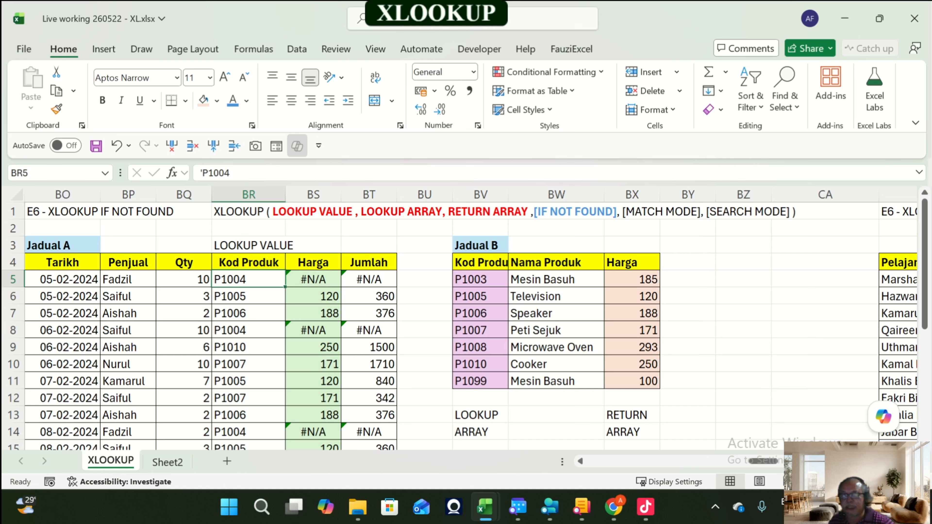
click(313, 330)
scroll(314, 331, down, 2)
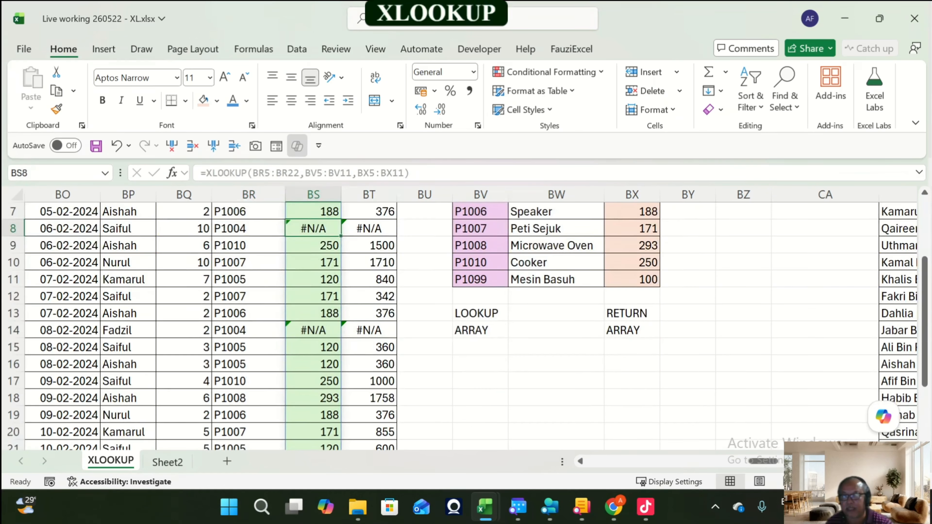
drag(313, 330, 313, 346)
scroll(313, 345, down, 3)
scroll(313, 345, up, 5)
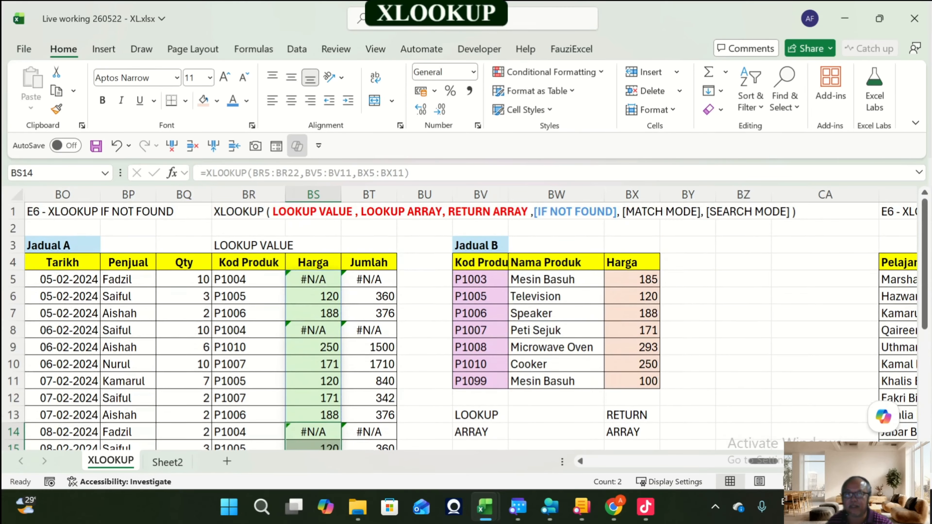
click(314, 279)
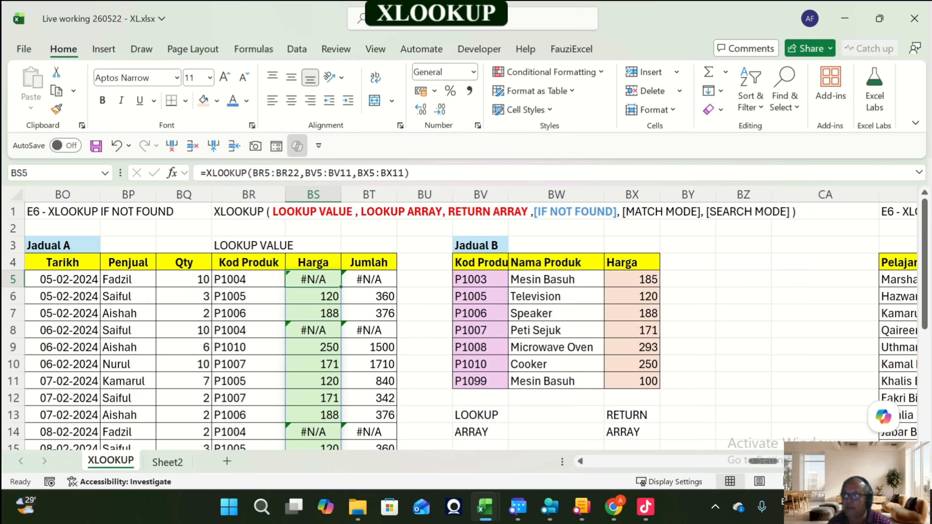
Step: Add 0 as the if-not-found argument of the XLOOKUP formula in BS5
click(405, 173)
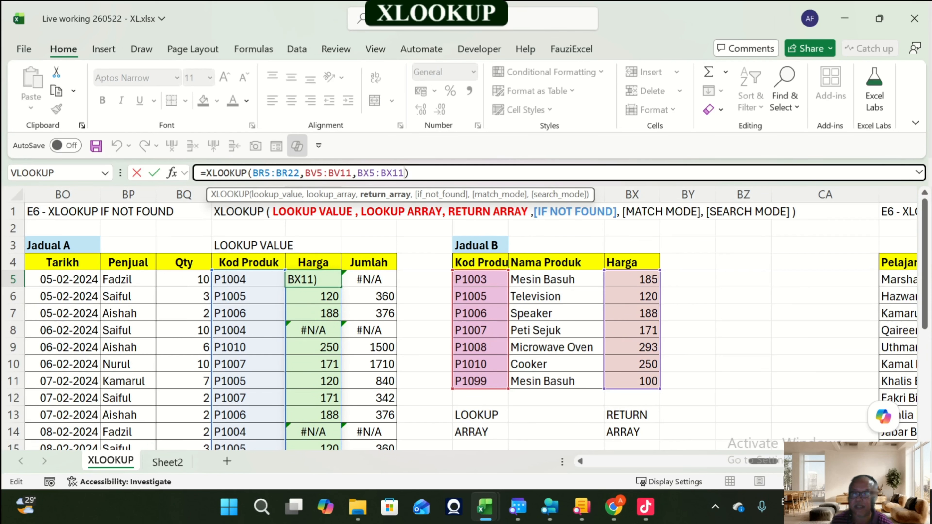
key(ctrl+Return)
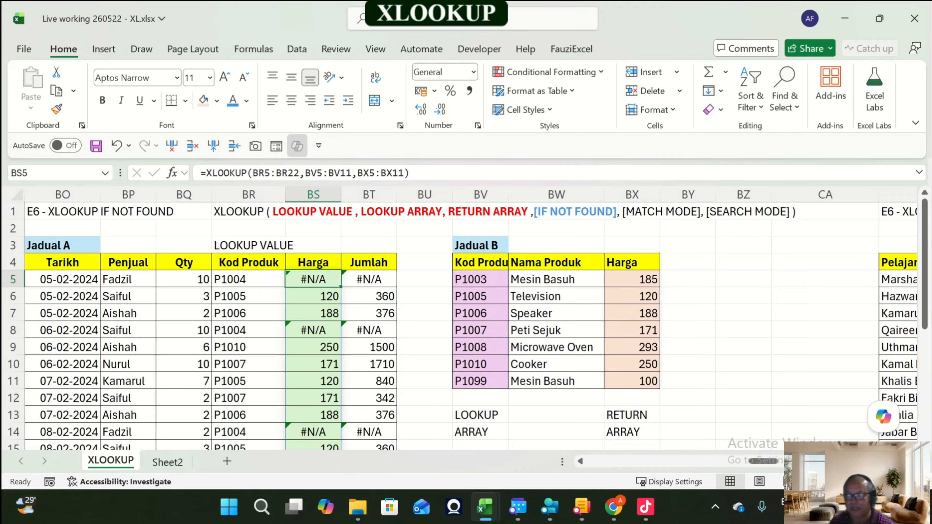
click(401, 173)
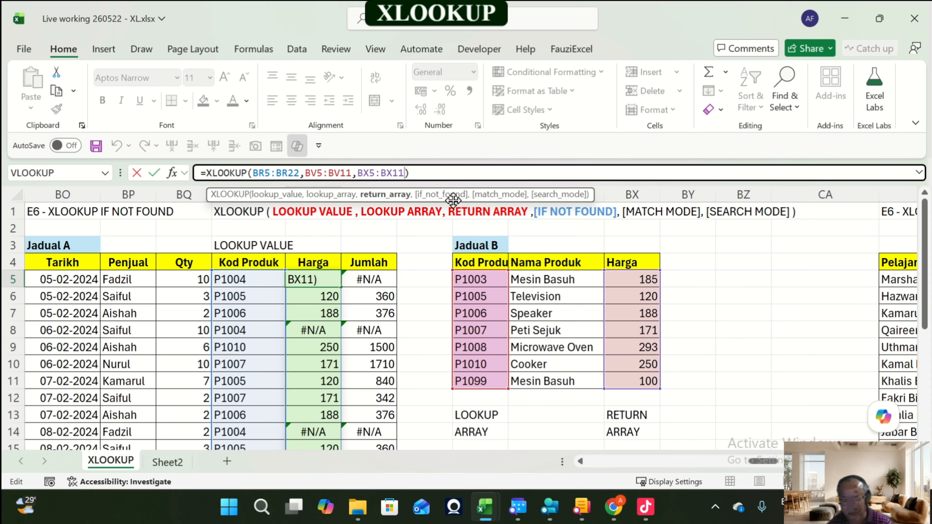
text(,)
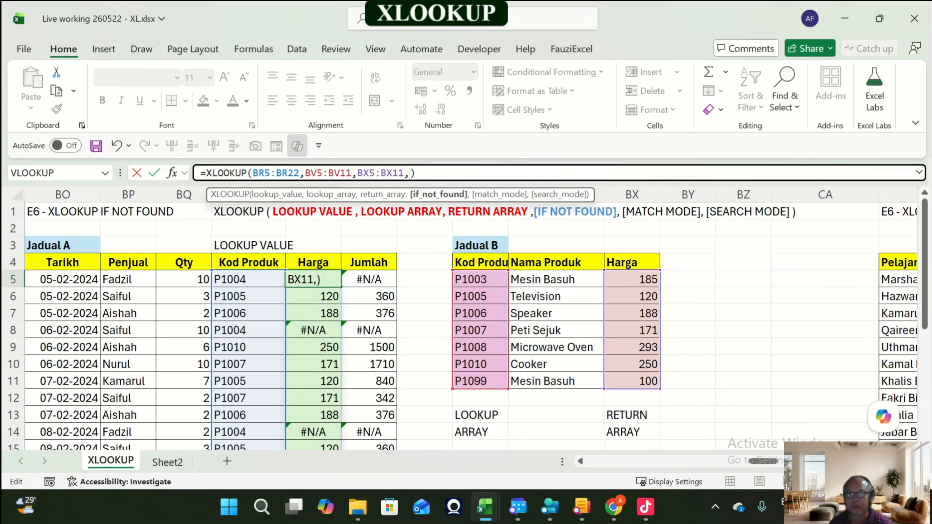
text(0)
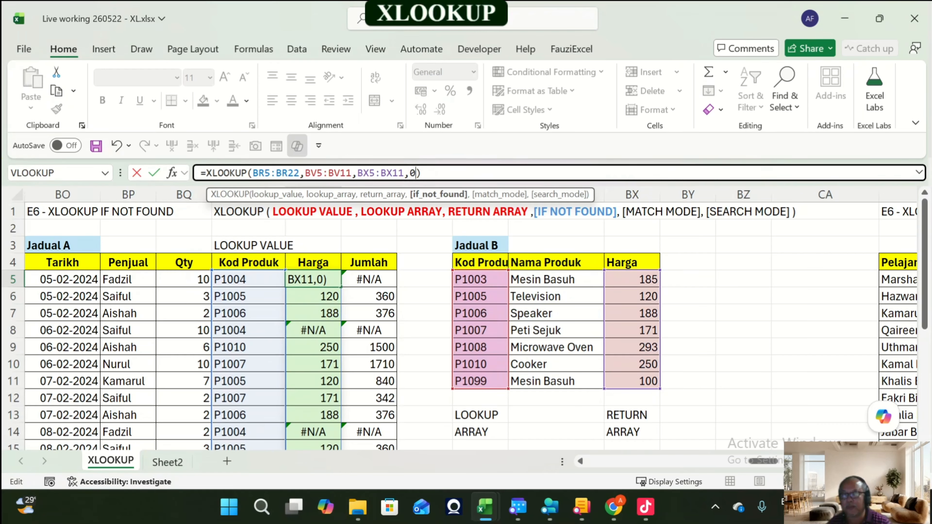
key(Return)
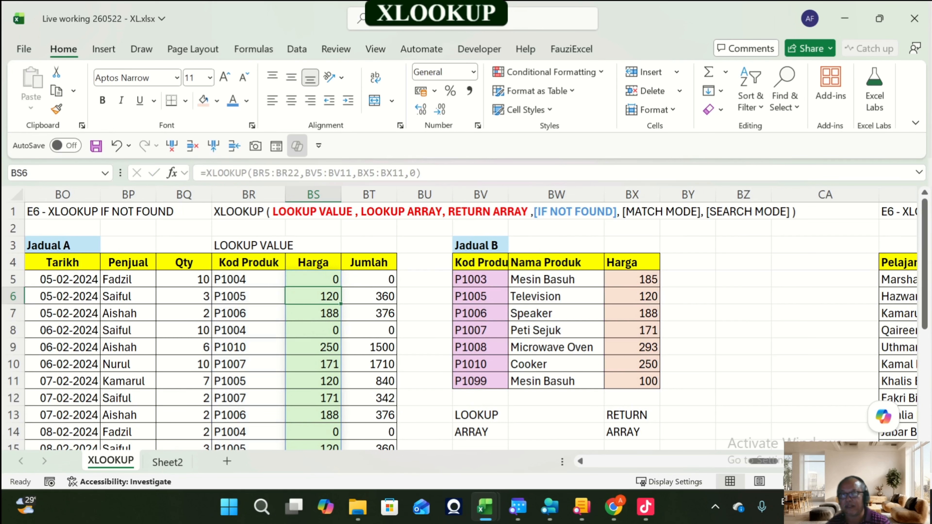
Step: Replace the if-not-found argument in the BS5 formula with 9999
key(Up)
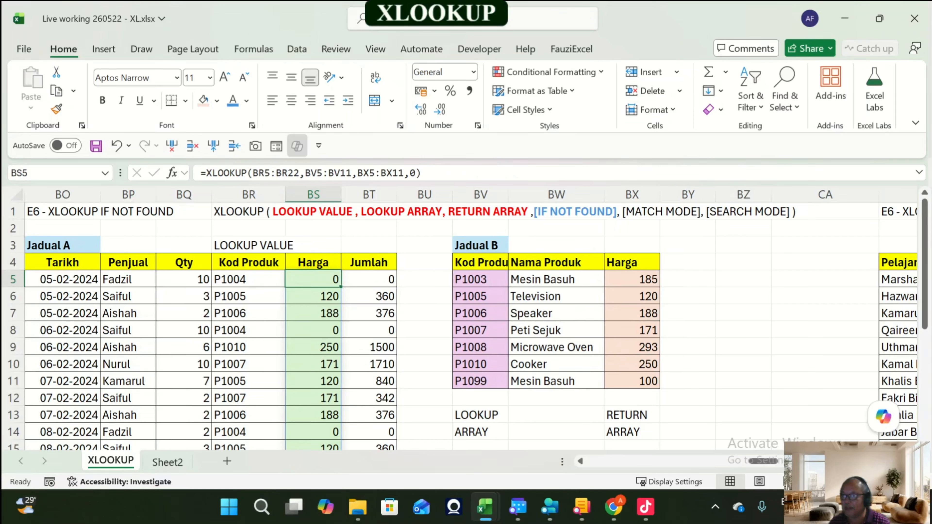
click(410, 173)
key(Delete)
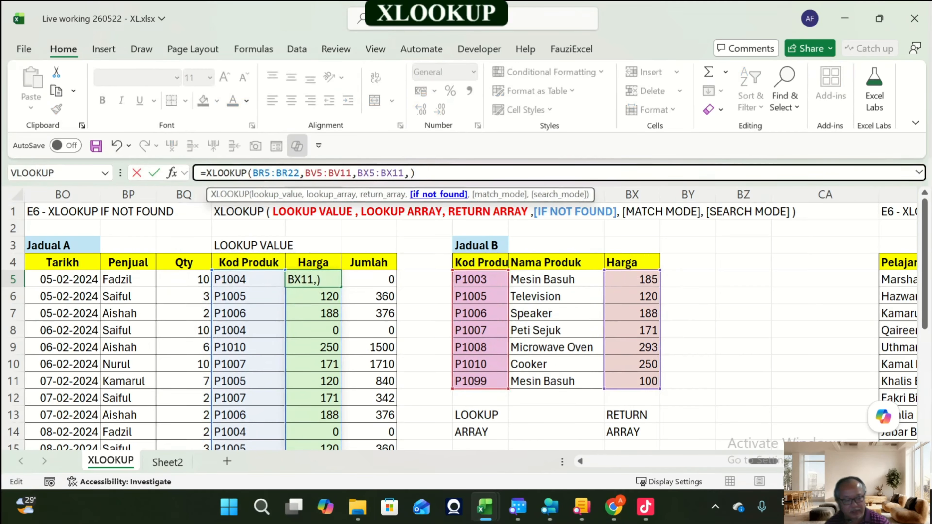
text(9999)
key(Return)
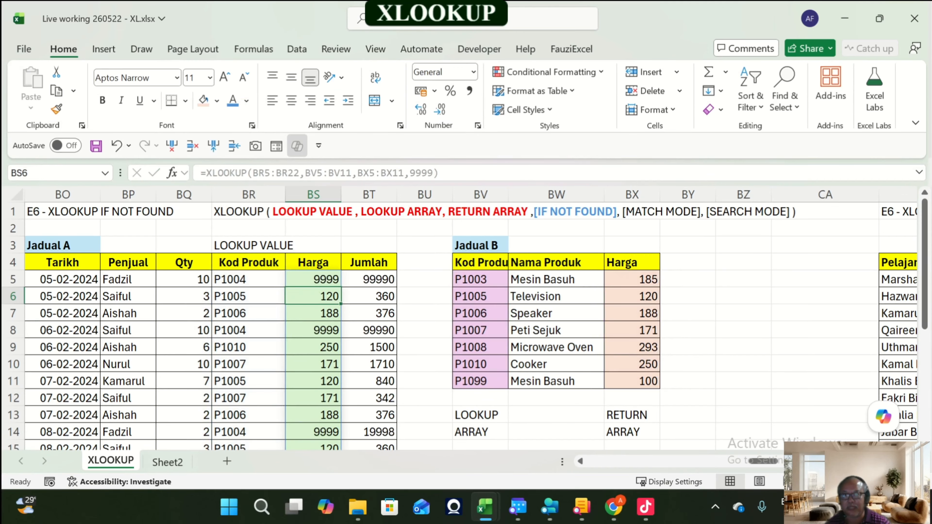
Step: Replace the if-not-found argument in the BS5 formula with the text "tak jumpa"
key(Up)
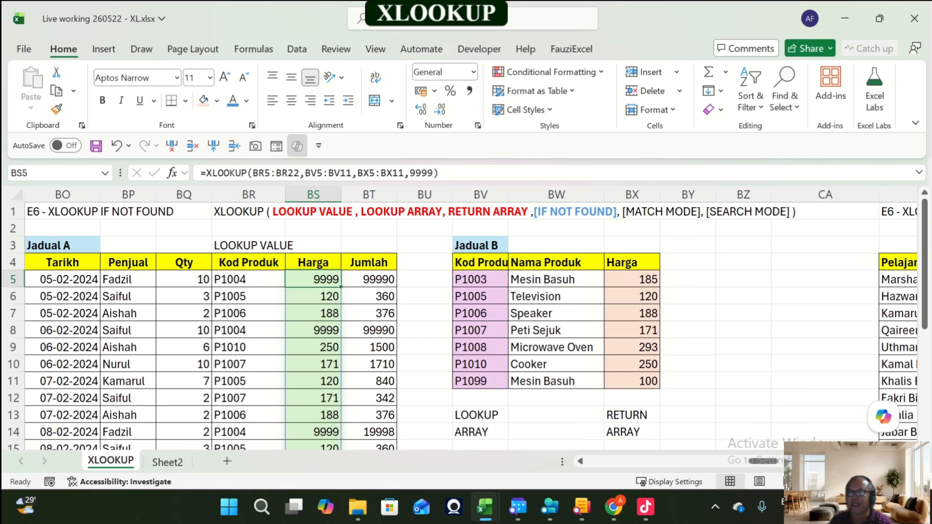
click(410, 173)
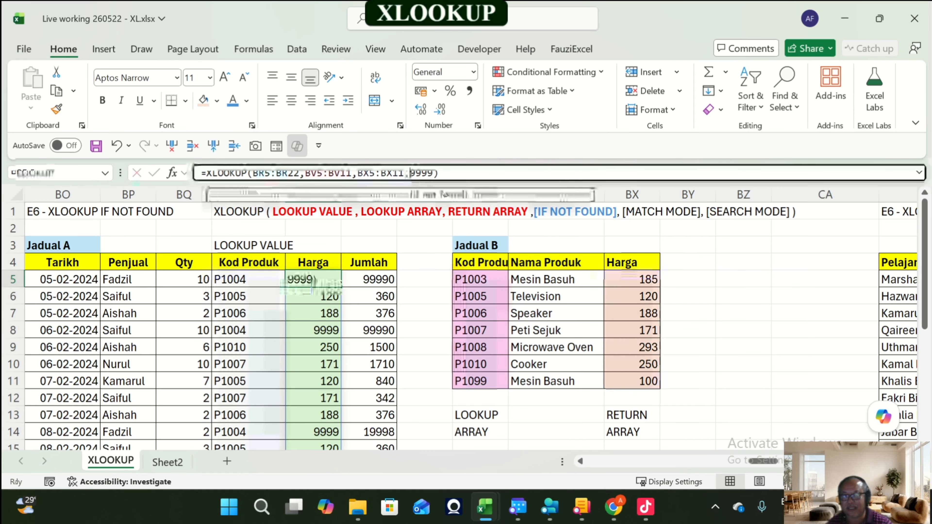
text(")
key(Delete)
key(Delete)
key(Delete)
key(Delete)
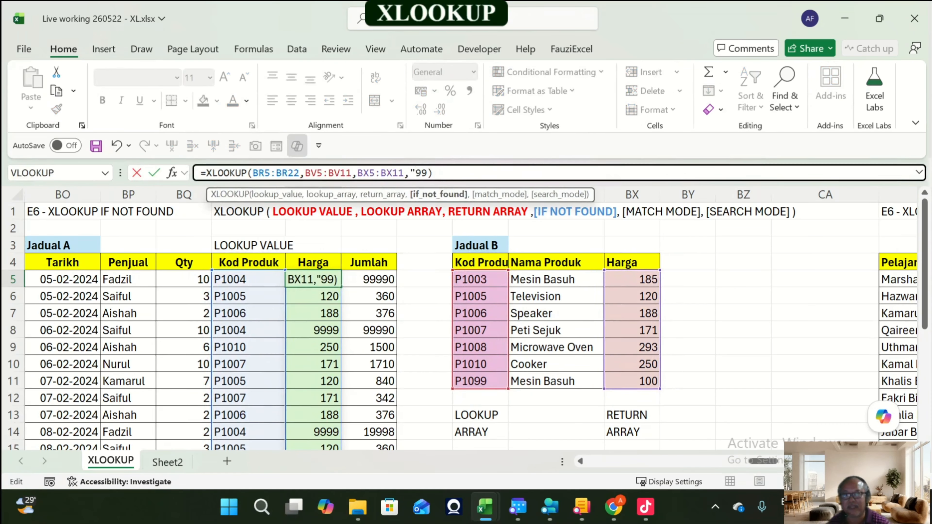
text(ta)
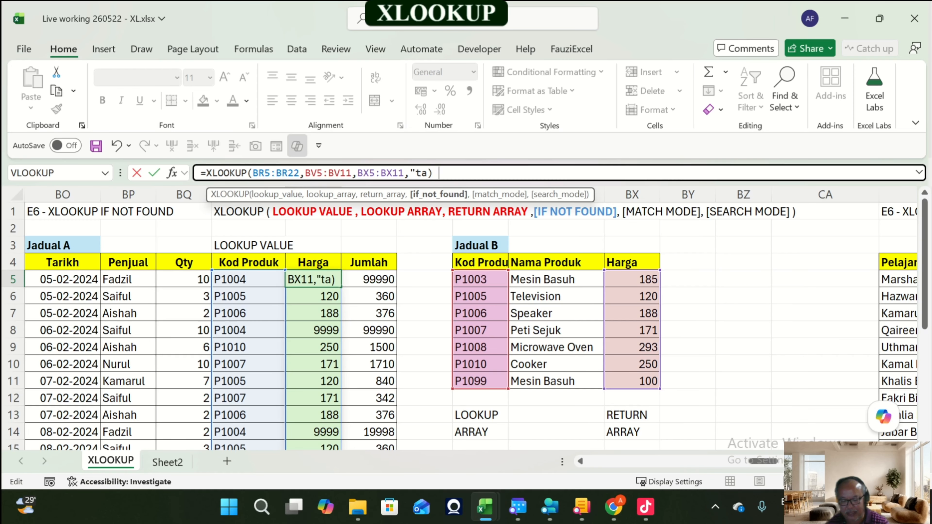
text(k jumpa)
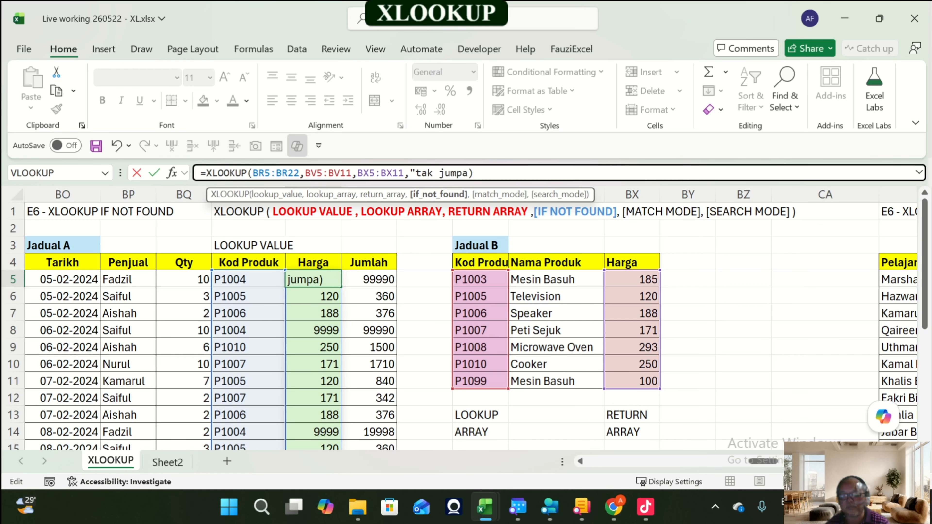
text(")
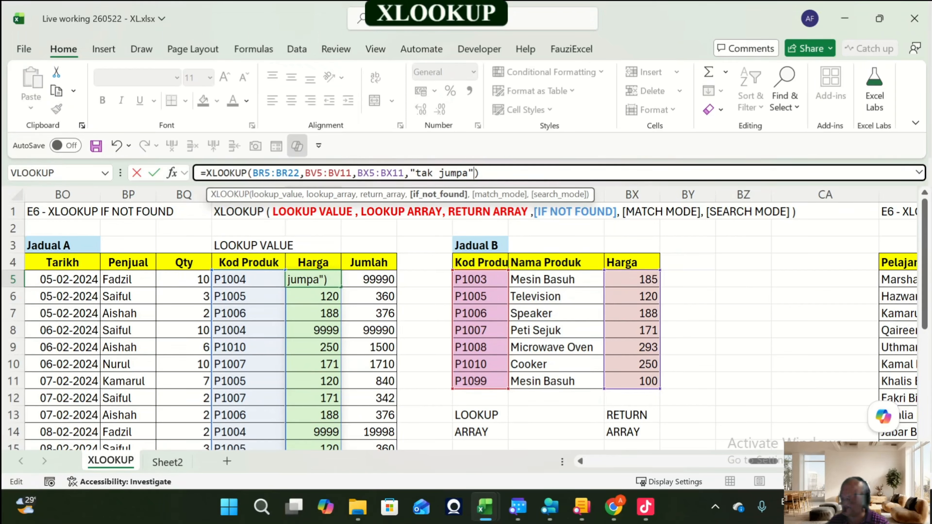
key(Return)
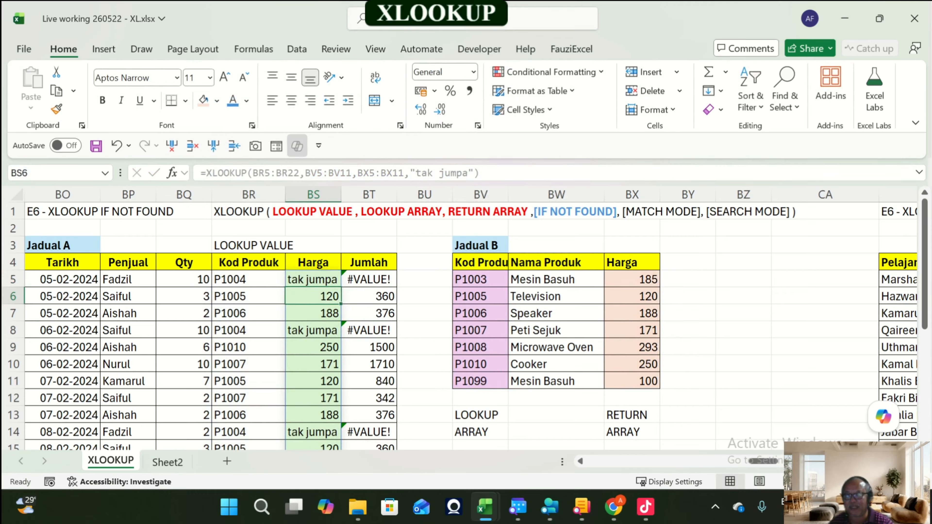
Step: Widen the Harga and Jumlah columns of Jadual A
drag(341, 195, 353, 194)
drag(415, 195, 422, 195)
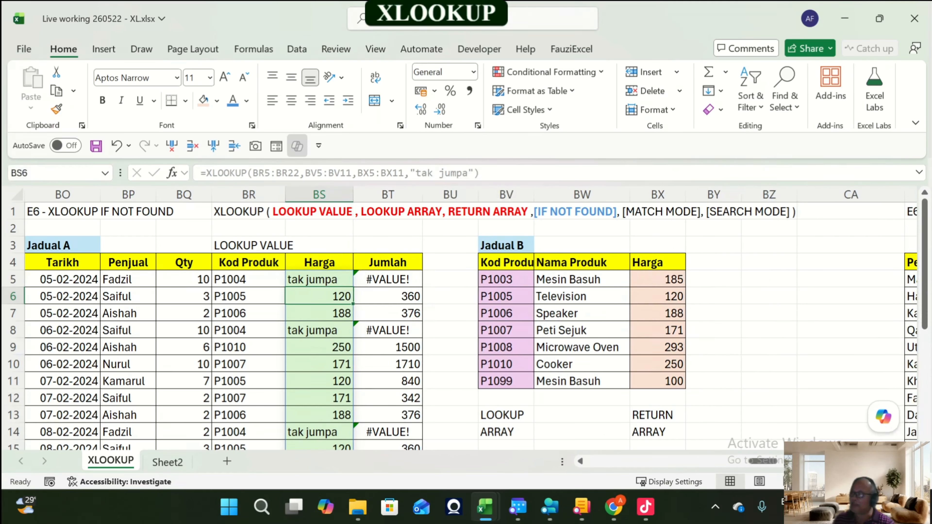
click(320, 279)
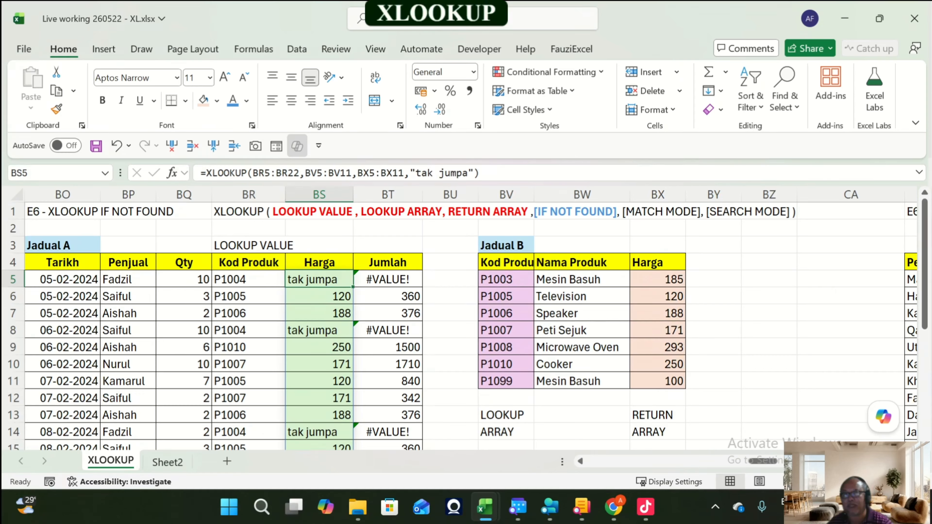
Step: Replace the if-not-found argument in the BS5 formula with 0
drag(409, 171, 477, 187)
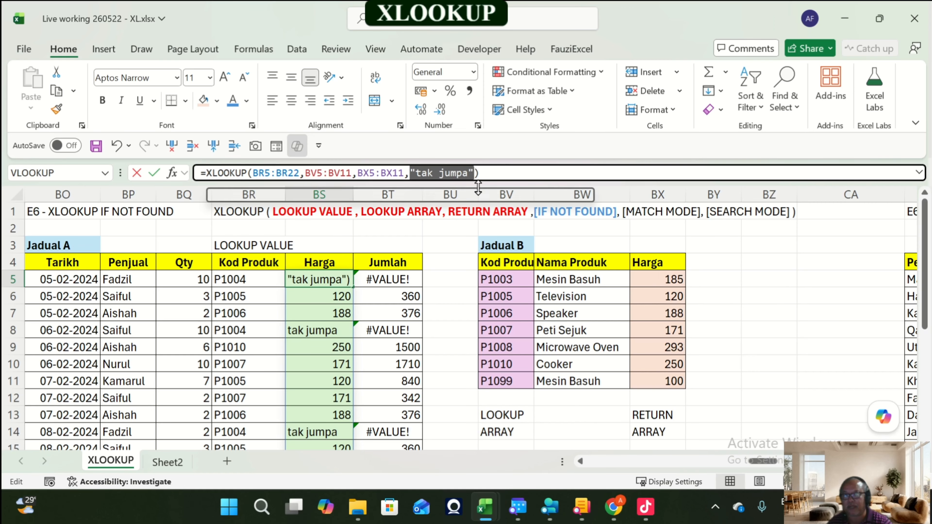
text(0)
key(Return)
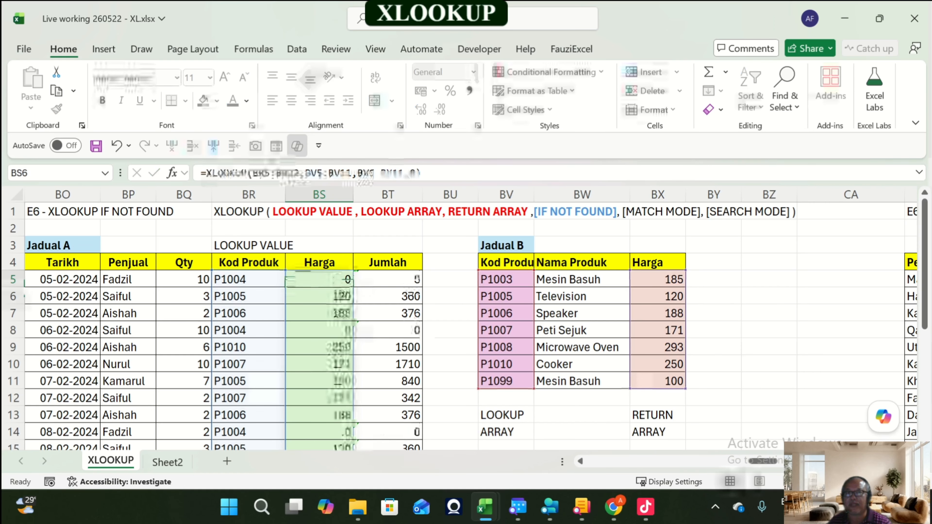
Step: Change the first product code in Jadual B (BV5) to P1004
click(451, 280)
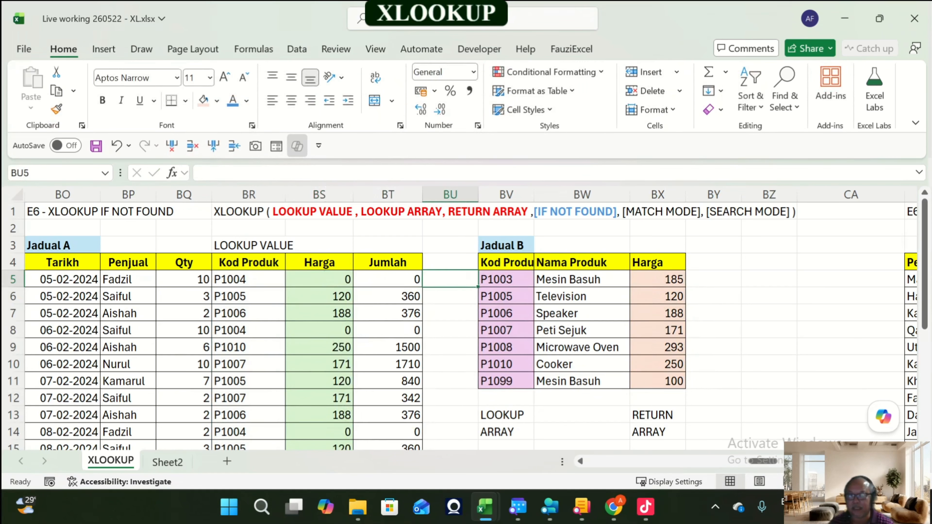
key(Right)
key(Left)
key(Left)
key(Left)
key(Left)
key(Left)
key(Right)
key(Right)
key(Right)
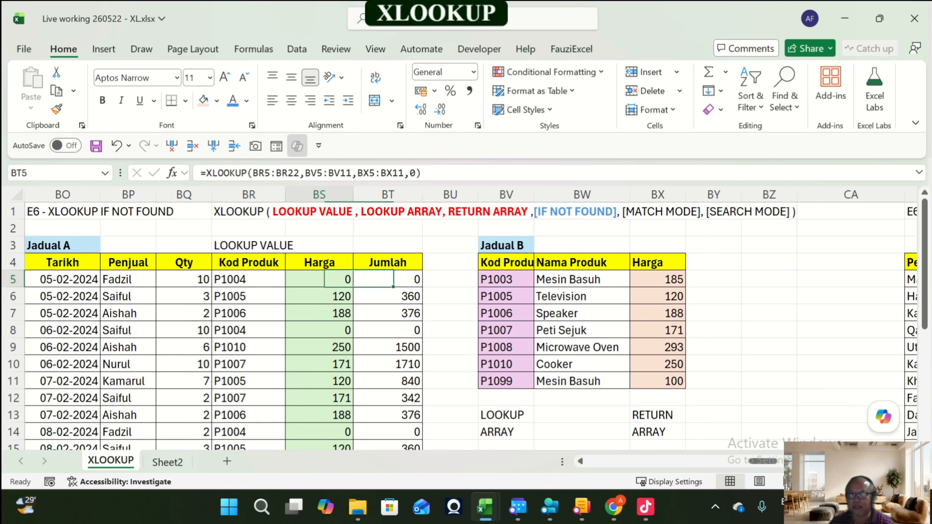
key(Right)
key(Right)
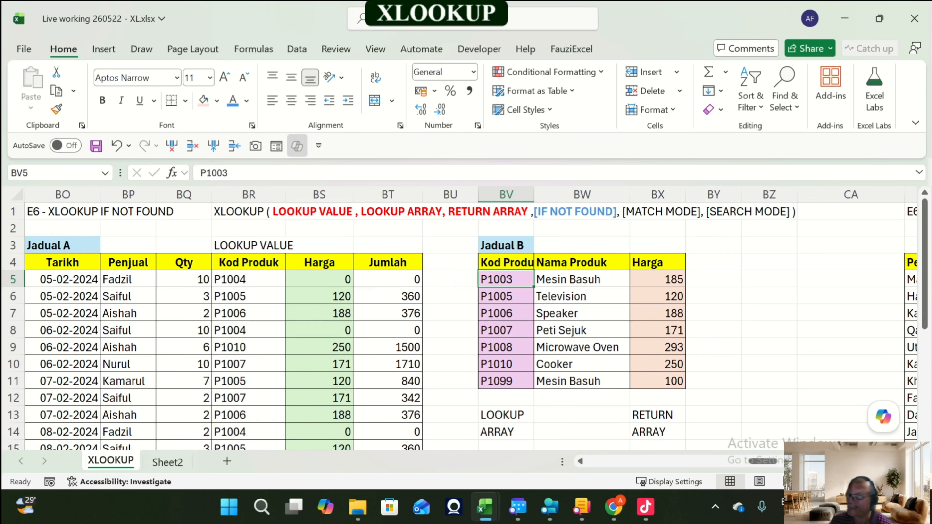
text(P1004)
key(Return)
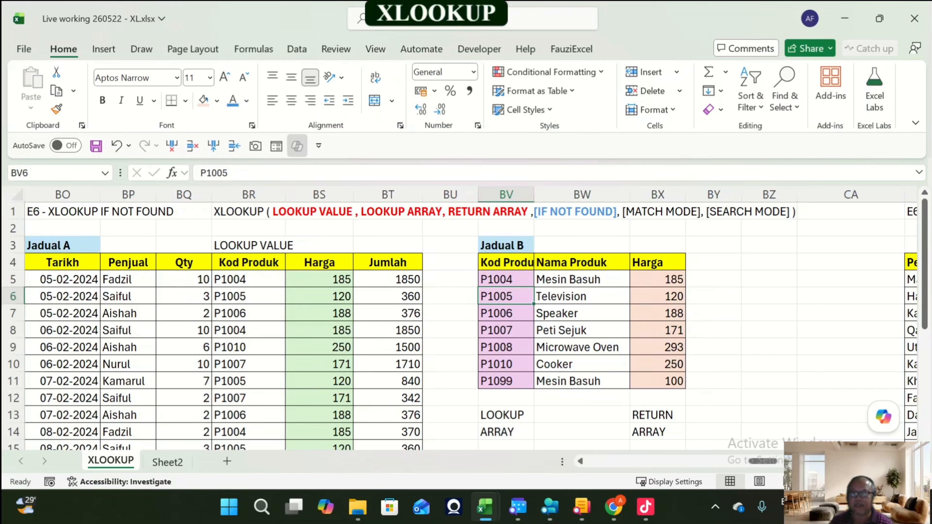
Step: Change the Kod Produk in BR5 of Jadual A to P1003
key(Up)
key(Left)
key(Left)
key(Left)
key(Left)
key(Left)
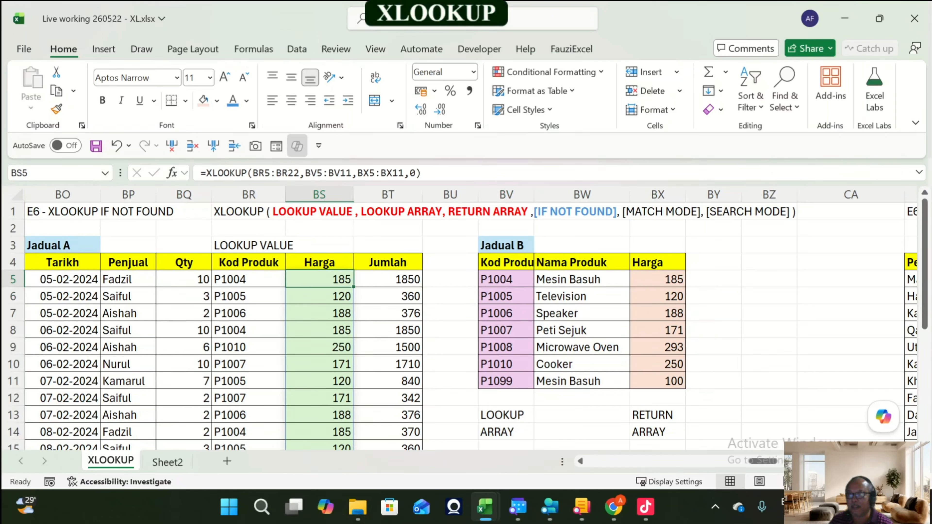
key(Right)
key(F2)
key(BackSpace)
text(0)
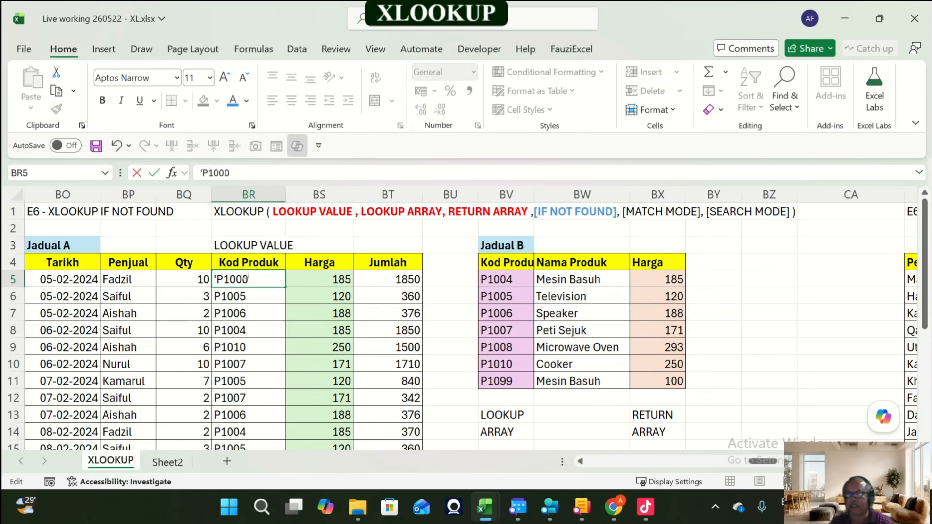
key(ctrl+Return)
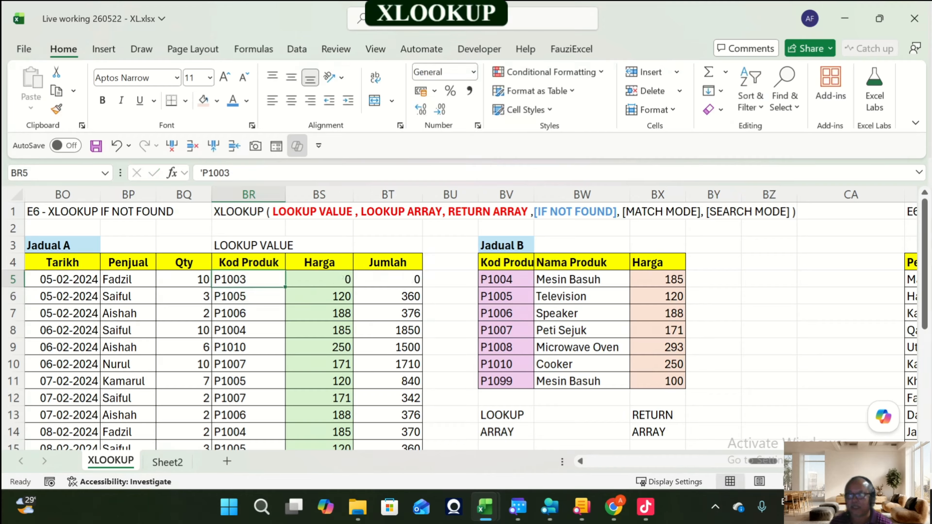
Step: Copy the XLOOKUP syntax header text from BR1
key(Right)
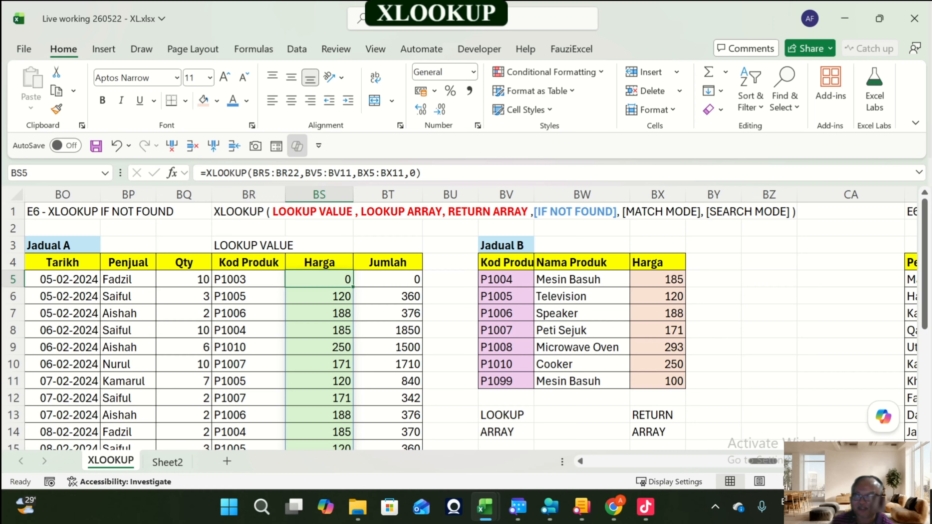
key(Right)
key(Up)
key(Up)
key(Up)
key(Up)
key(Right)
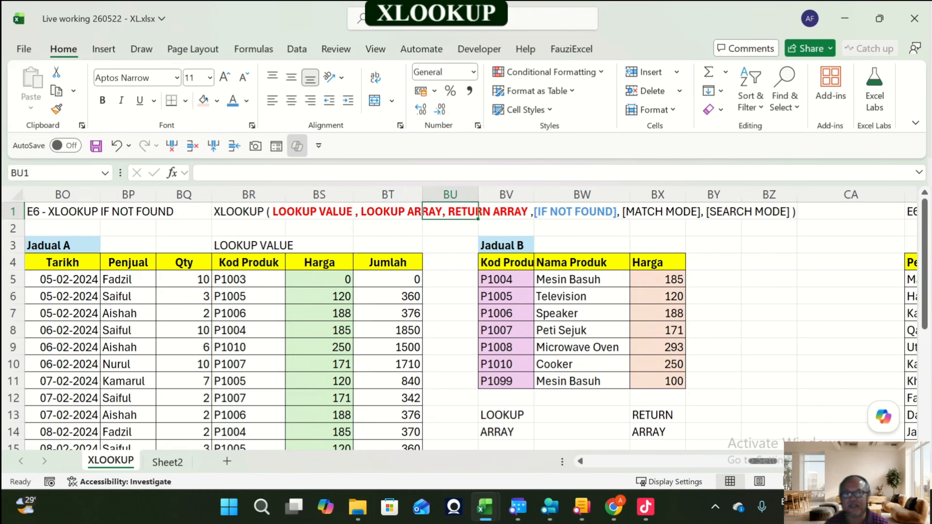
key(Right)
key(Right)
key(Right)
key(Right)
key(Right)
key(Right)
key(Right)
key(Right)
key(Right)
key(Right)
key(Right)
key(Right)
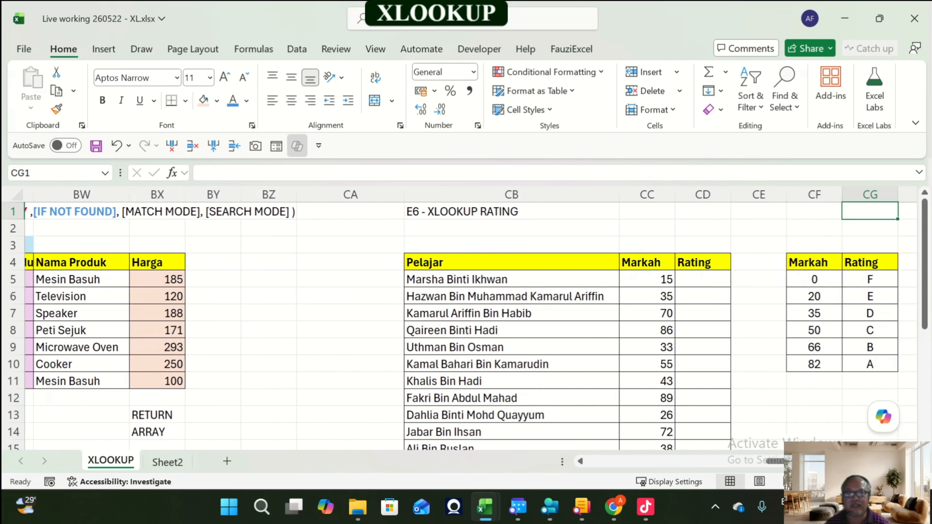
key(Right)
key(Right)
key(Right)
key(Right)
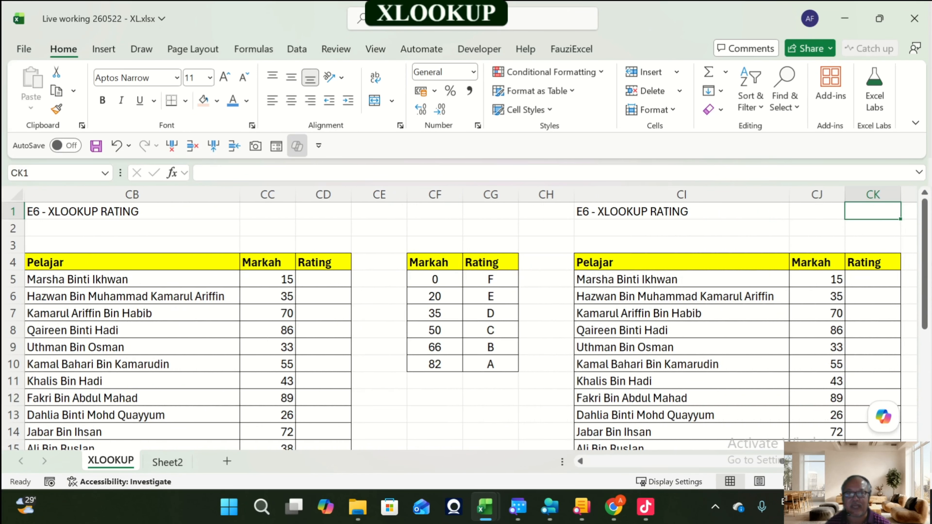
key(Left)
key(Left)
key(Left)
key(Left)
key(Left)
key(Left)
key(Left)
key(Left)
key(Left)
key(Left)
key(Left)
key(Left)
key(Left)
key(Left)
key(Left)
key(Left)
key(Left)
key(Left)
key(Left)
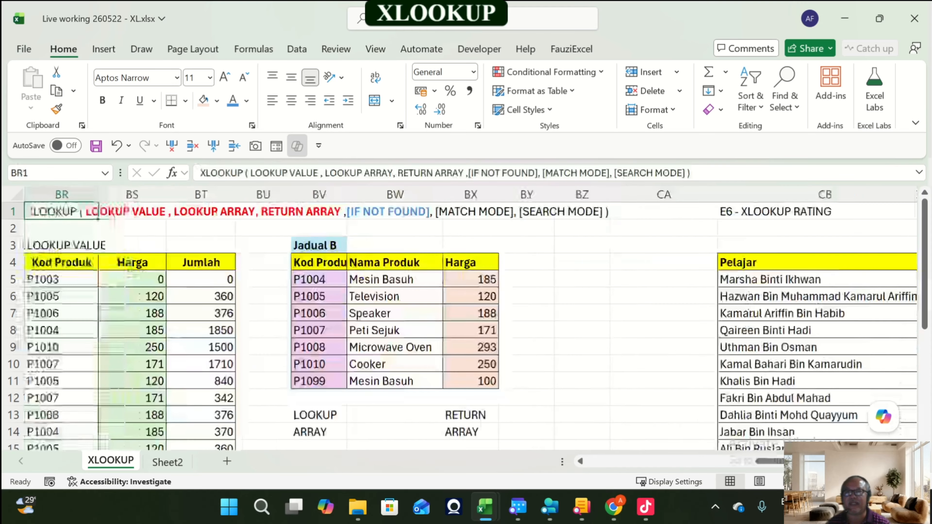
key(ctrl+c)
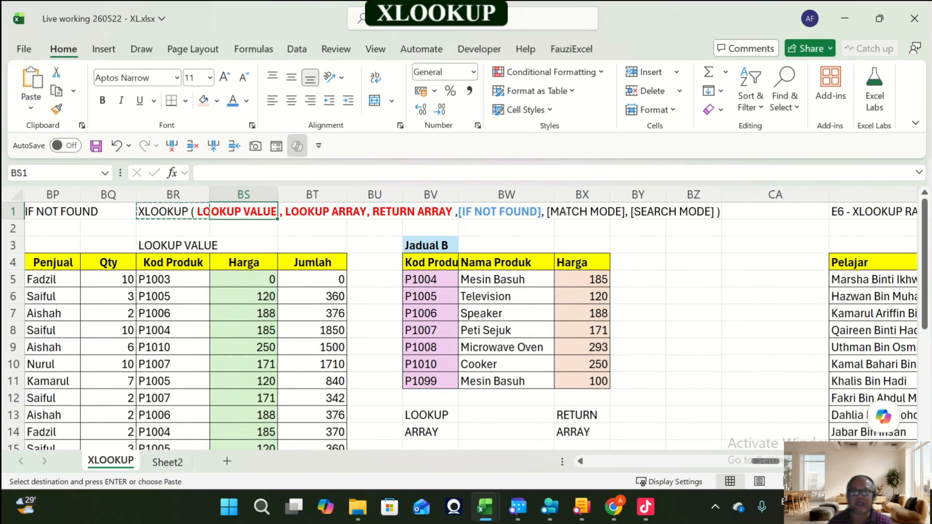
Step: Paste the XLOOKUP syntax header into CC1 beside the E6 - XLOOKUP RATING title
key(Right)
key(Right)
key(Right)
key(Right)
key(Right)
key(Right)
key(Right)
key(Right)
key(Right)
key(Right)
key(Right)
key(Right)
key(Right)
key(Right)
key(Right)
key(Right)
key(Right)
key(Right)
key(Right)
key(Right)
key(Left)
key(Left)
key(Left)
key(Left)
key(Left)
key(Left)
key(Left)
key(Left)
key(Left)
key(Left)
key(Left)
key(Left)
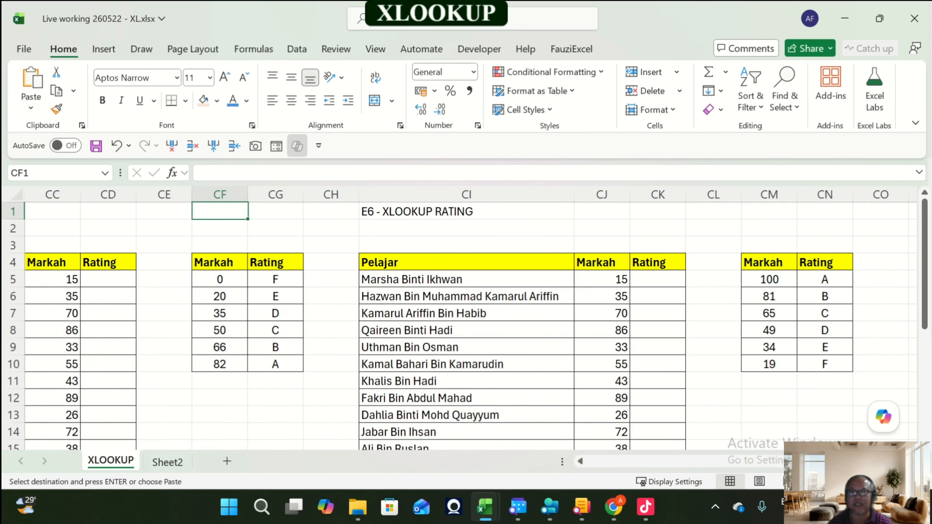
key(Right)
key(Right)
key(Right)
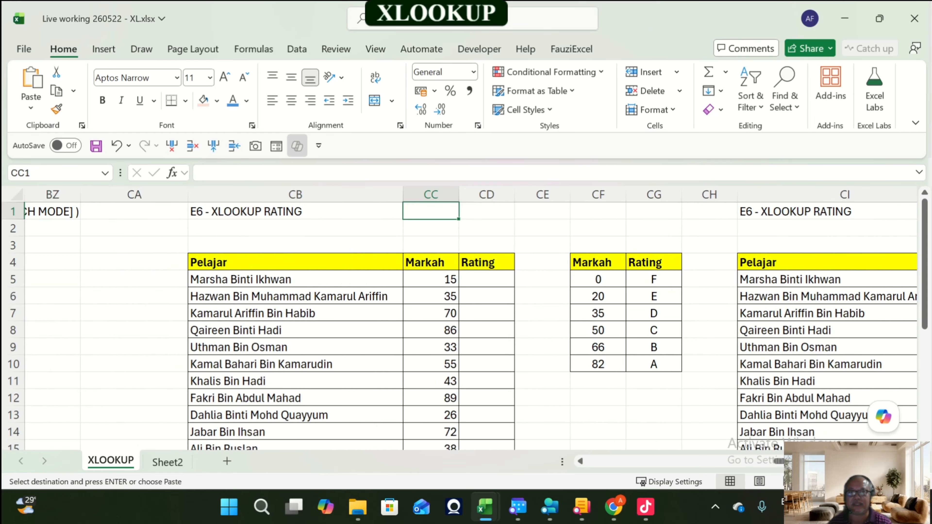
key(Return)
Step: Widen column CH so the pasted syntax header fits
key(Right)
key(Right)
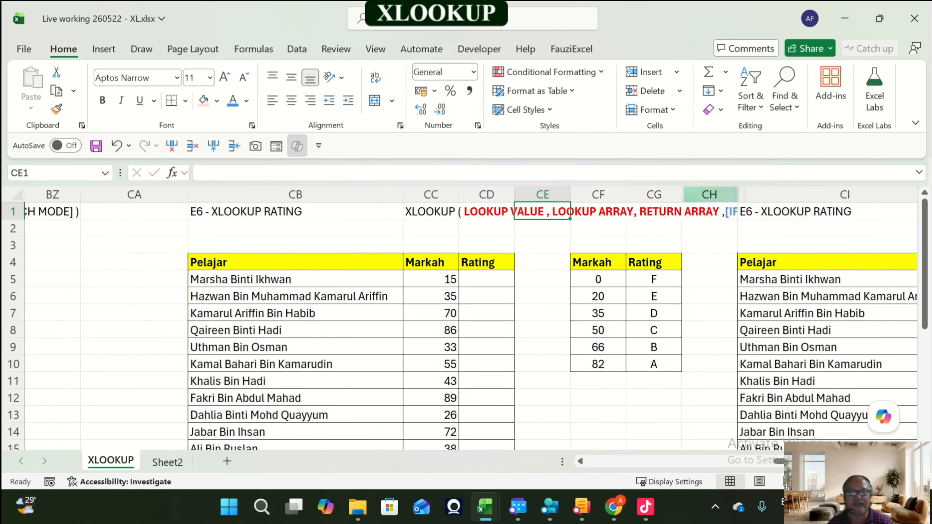
drag(738, 194, 877, 194)
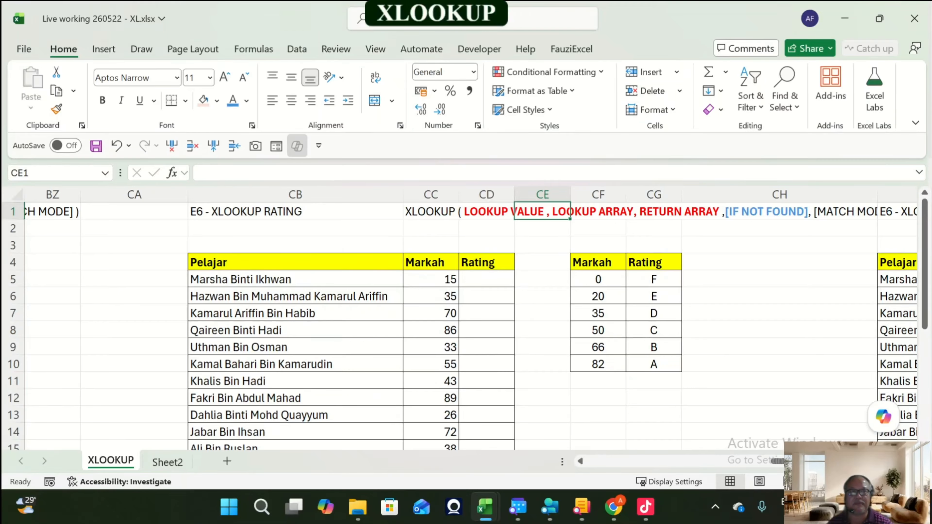
key(Right)
key(Right)
key(Right)
key(Right)
key(Left)
key(Left)
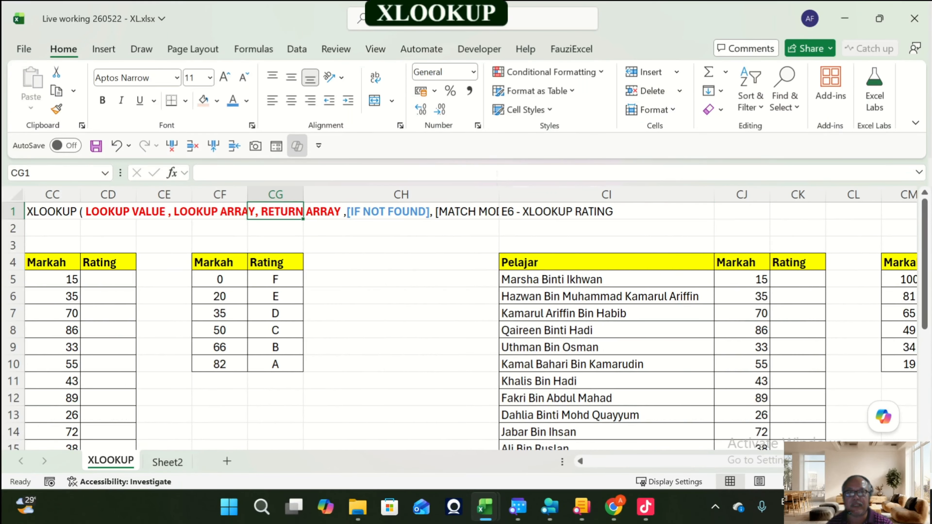
drag(499, 194, 624, 194)
Step: Rename the rating exercise title in CB1 to E7 - XLOOKUP RATING
key(Left)
key(Left)
key(Left)
key(Left)
key(Left)
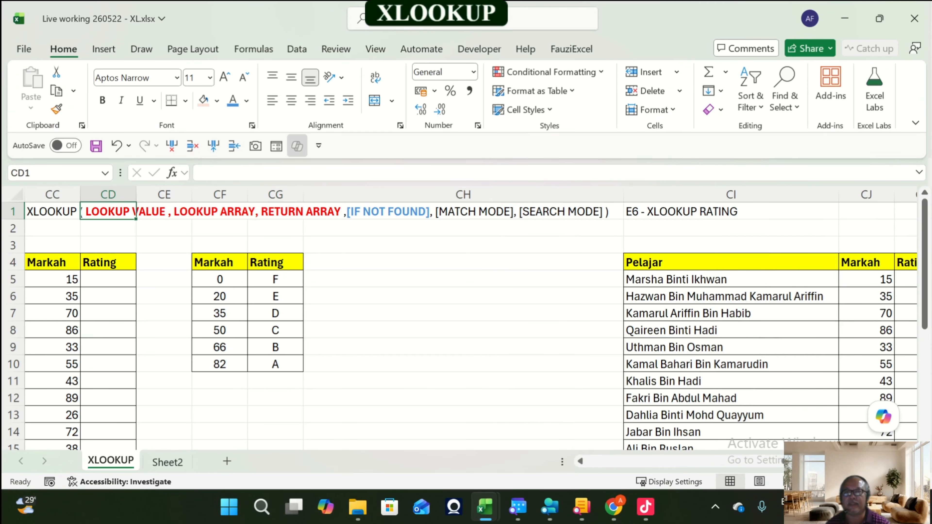
key(Right)
key(Right)
key(Left)
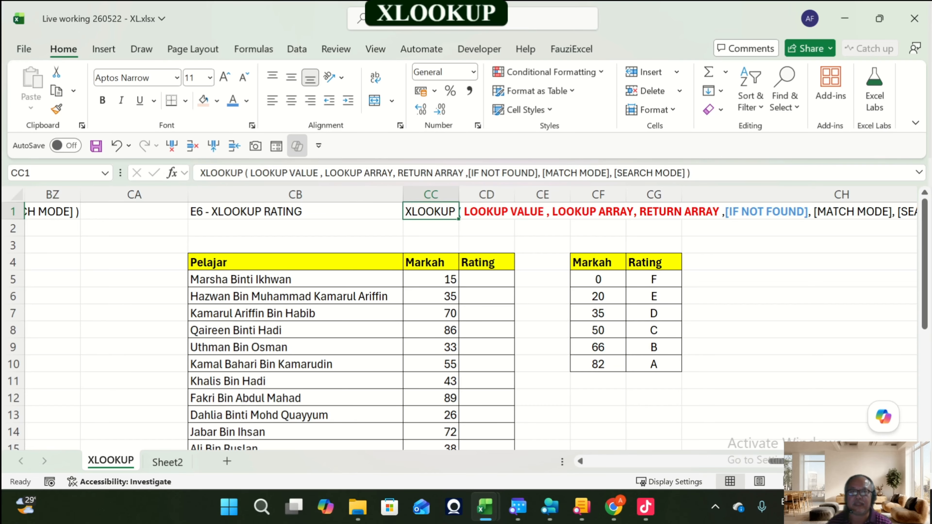
key(Right)
key(Right)
key(Right)
key(Right)
key(Right)
key(Right)
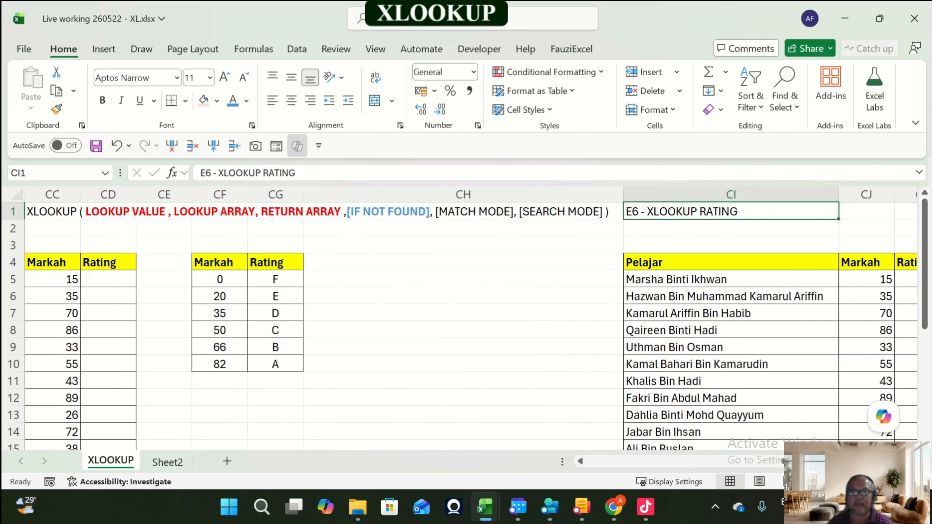
key(Left)
key(Left)
key(Left)
key(Left)
key(Left)
key(Left)
key(Left)
key(Left)
key(Left)
key(Left)
key(Left)
key(Left)
key(Left)
key(Left)
key(Left)
key(Left)
key(Left)
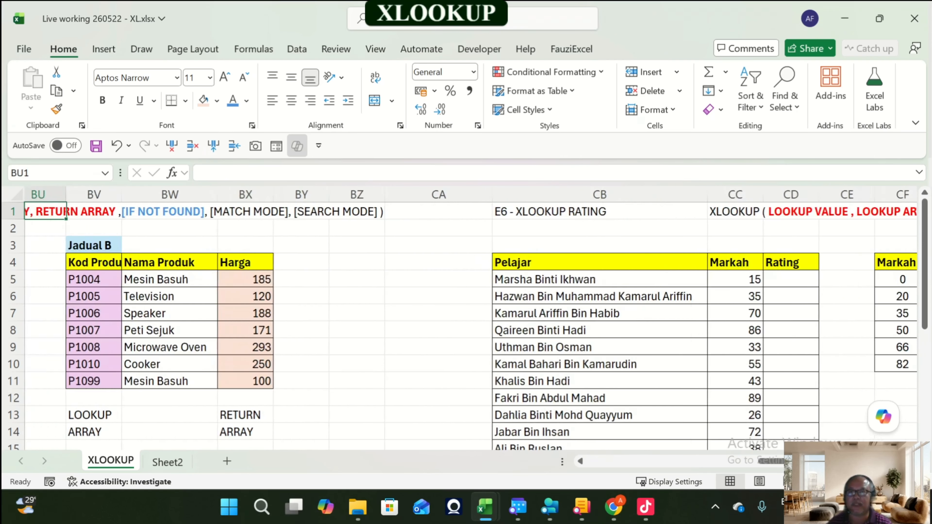
key(Left)
key(Left)
key(Left)
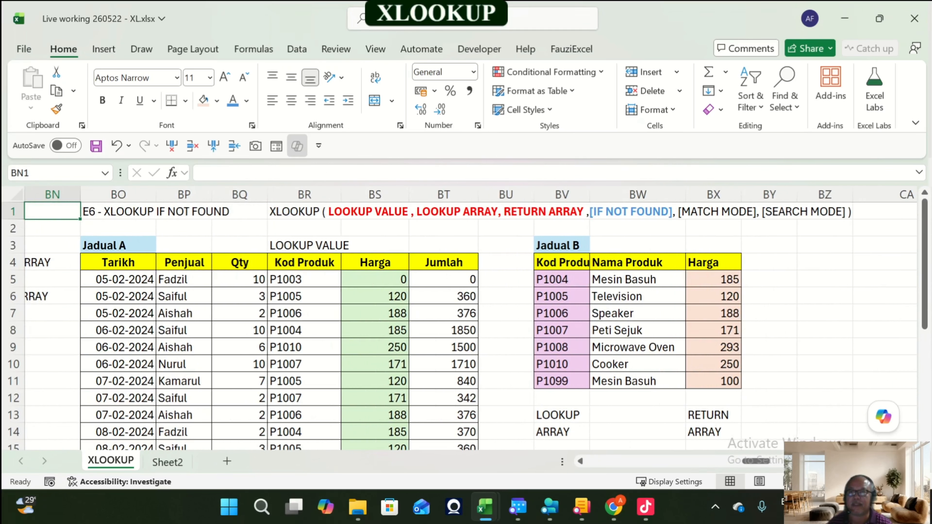
key(Right)
key(Right)
key(Right)
key(Right)
key(Right)
key(Right)
key(Right)
key(Right)
key(Right)
key(Right)
key(Right)
key(Right)
key(Right)
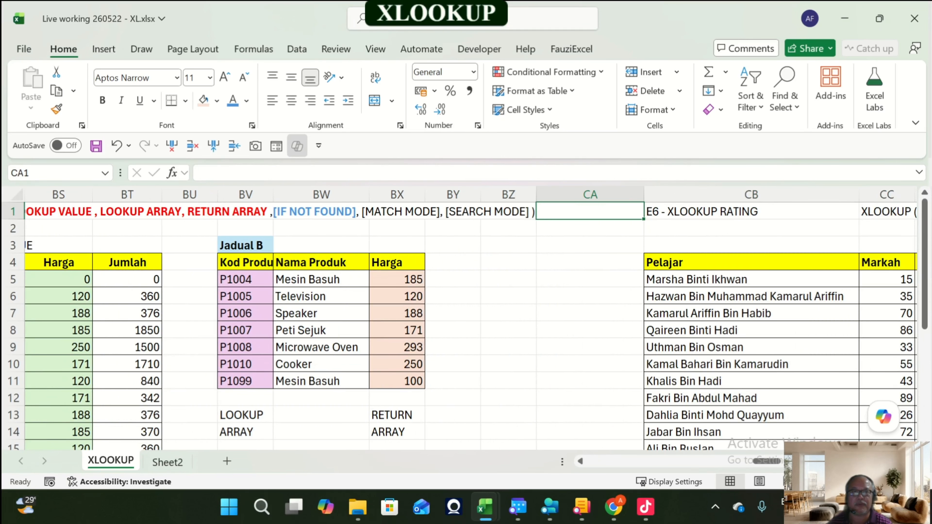
key(F2)
key(Home)
key(Right)
text(7)
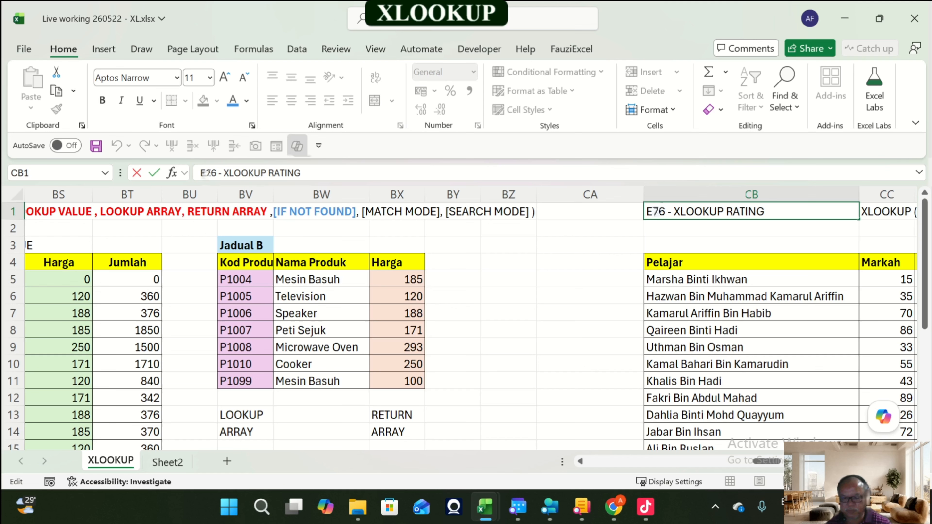
key(Delete)
key(Return)
Step: Format the [MATCH MODE] part of the CC1 syntax header in blue and bold
key(Up)
key(Right)
key(Right)
key(Right)
key(Right)
key(Right)
key(Right)
key(Right)
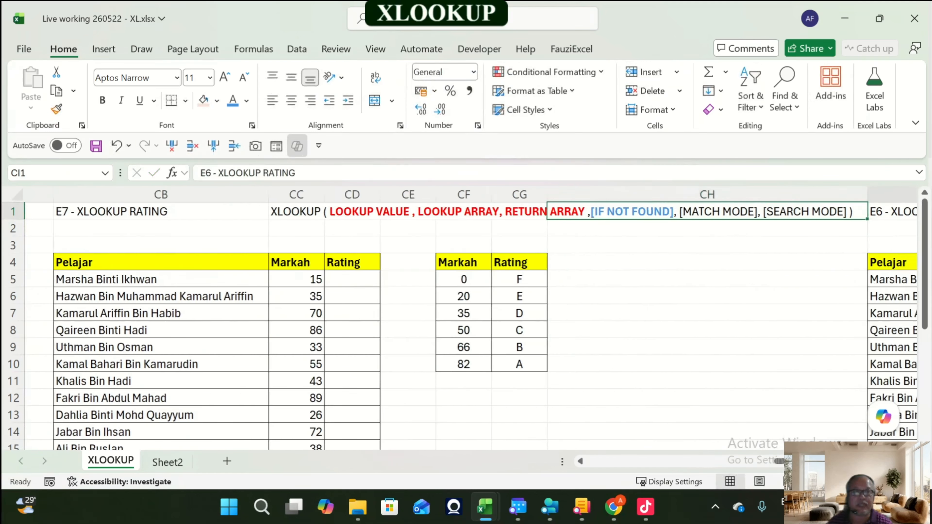
key(Left)
key(Left)
key(Left)
key(Left)
key(Left)
key(Left)
key(Left)
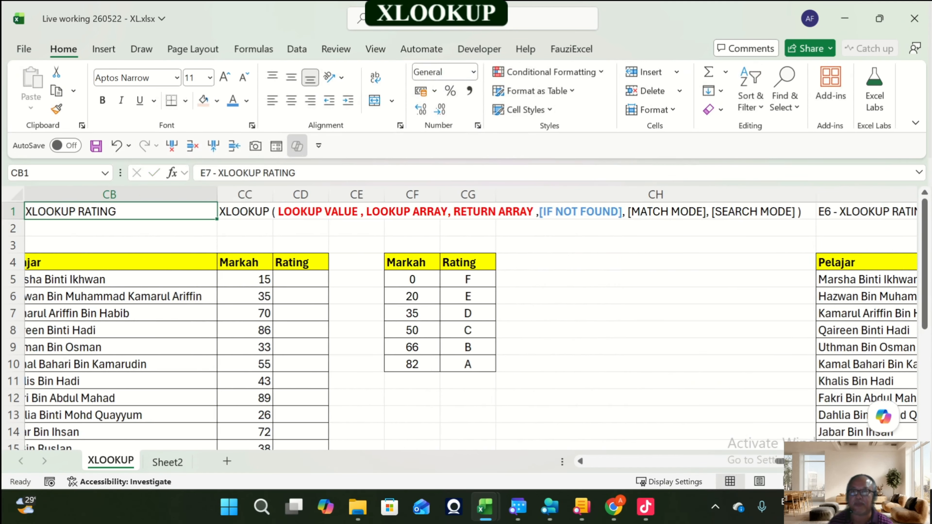
key(Right)
key(F2)
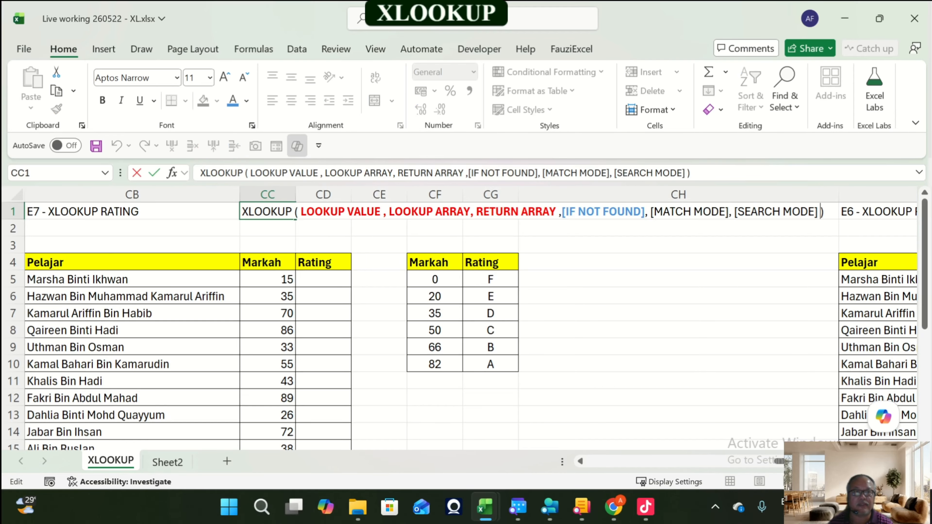
key(Left)
key(Left)
key(Left)
key(Left)
key(Left)
key(Left)
key(Left)
key(Left)
key(Left)
key(Left)
key(Left)
key(Left)
key(Left)
key(Left)
key(Left)
key(Left)
key(shift+Left)
key(shift+Left)
key(shift+Left)
key(shift+Left)
key(shift+Left)
key(shift+Left)
key(shift+Left)
key(shift+Left)
key(shift+Left)
key(shift+Left)
key(shift+Left)
key(shift+Left)
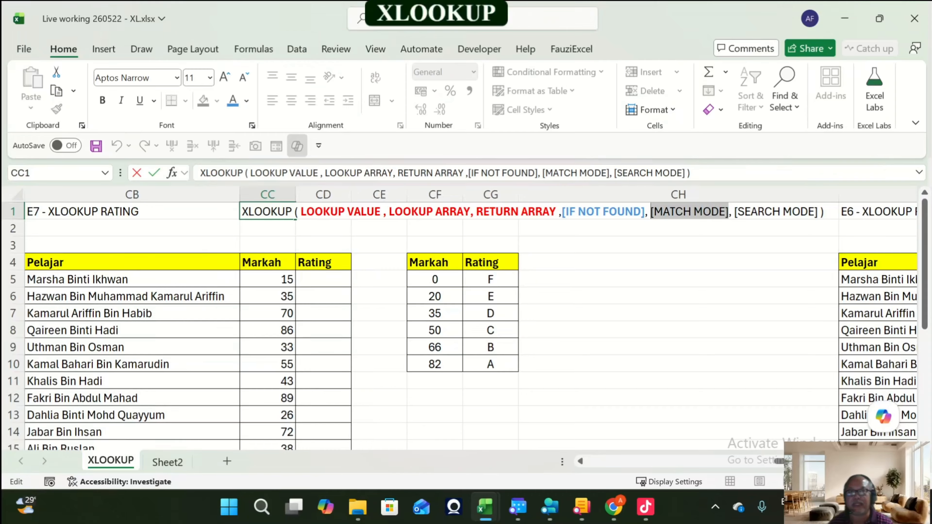
click(233, 106)
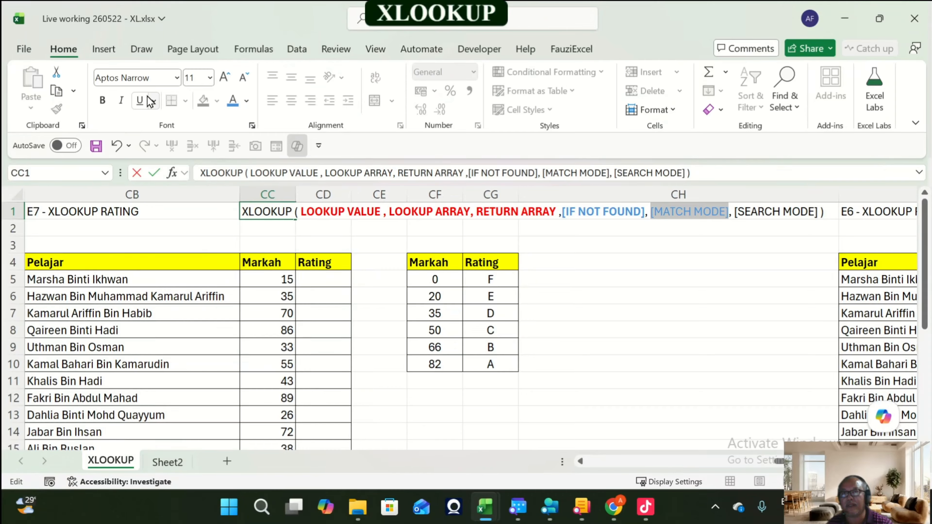
click(105, 99)
click(660, 329)
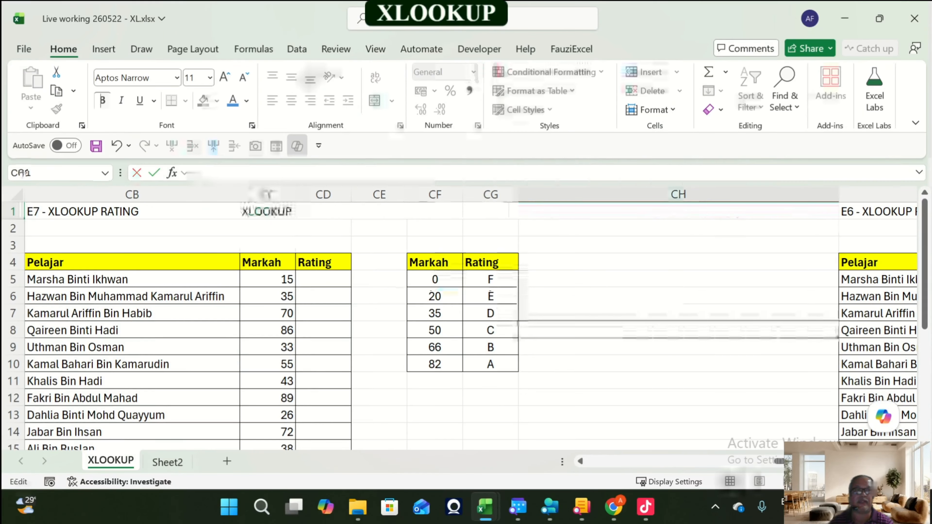
key(Up)
key(Up)
key(Up)
key(Up)
key(Up)
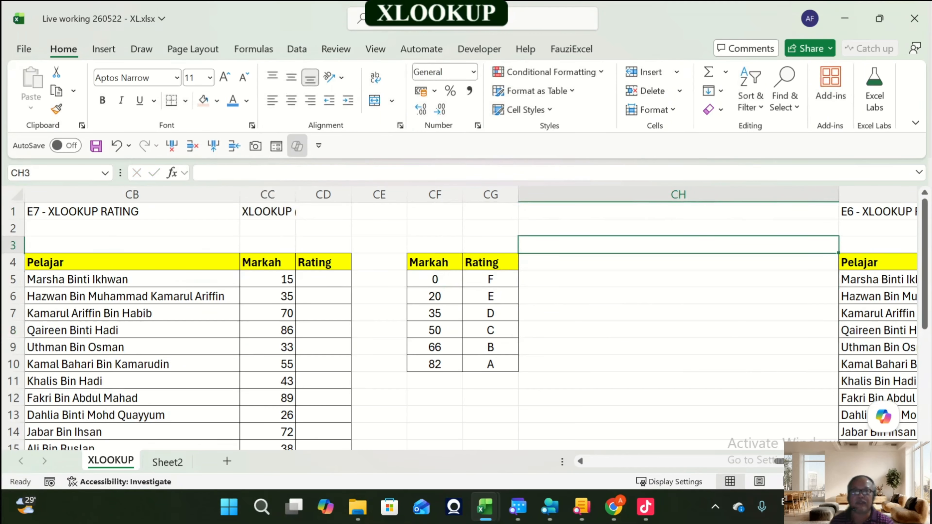
key(Up)
key(Up)
key(Left)
key(Left)
key(Left)
key(Left)
key(Right)
key(Right)
key(Right)
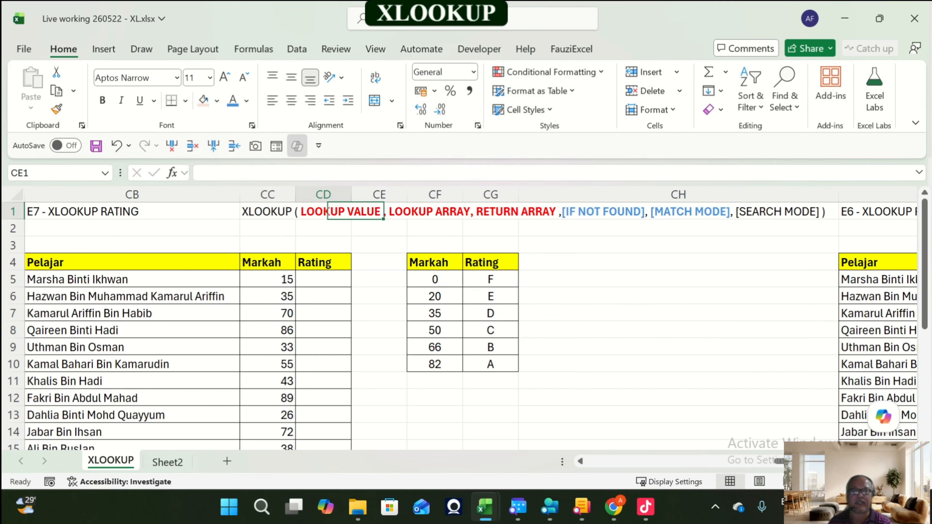
Step: Open the XLOOKUP formula in BS5 for editing to examine its lookup value, lookup array and return array ranges
key(Down)
key(Down)
key(Down)
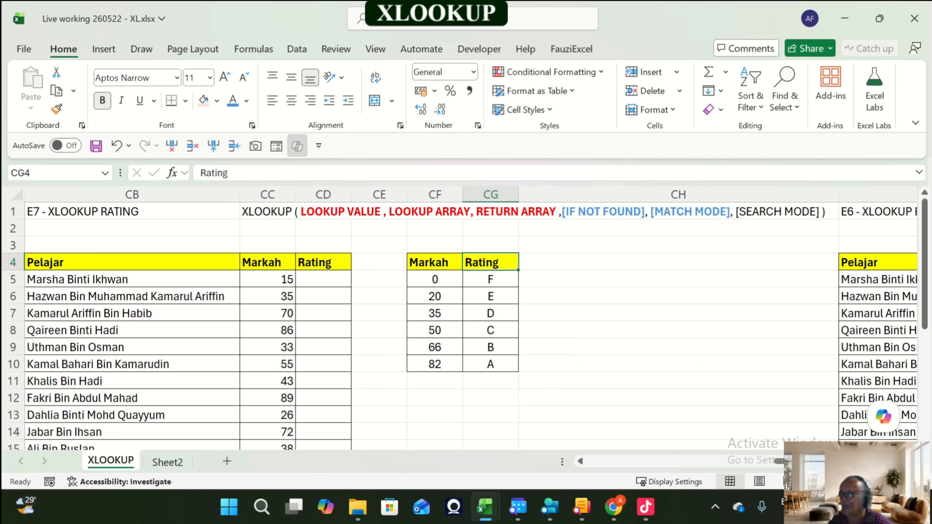
key(Left)
key(Left)
key(Left)
key(Left)
key(Left)
key(Left)
key(Left)
key(Left)
key(Left)
key(Left)
key(Left)
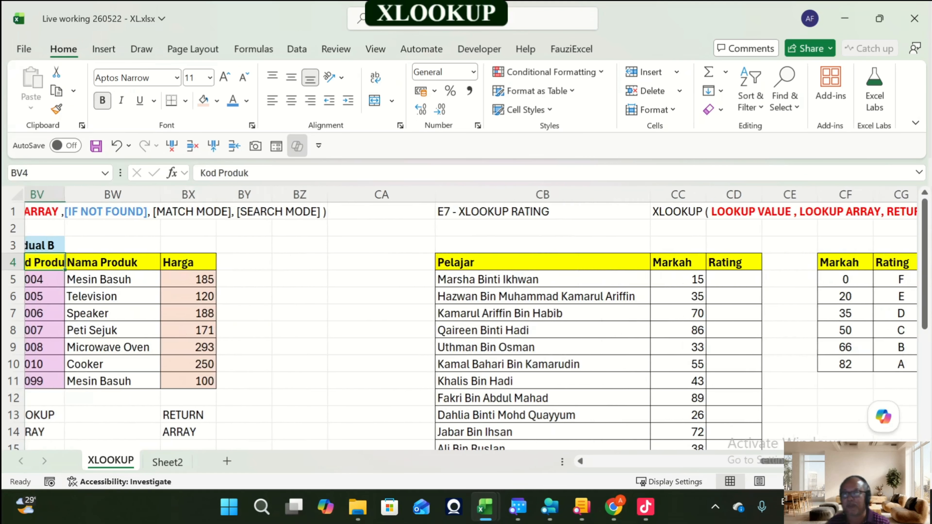
key(Left)
key(Left)
key(Left)
key(Left)
key(Left)
key(Left)
key(Right)
key(Right)
key(Right)
key(Down)
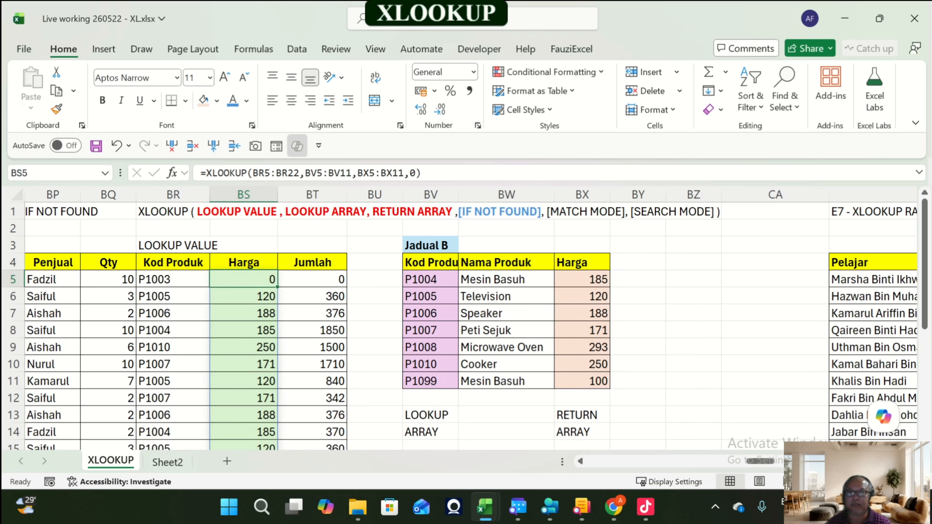
key(F2)
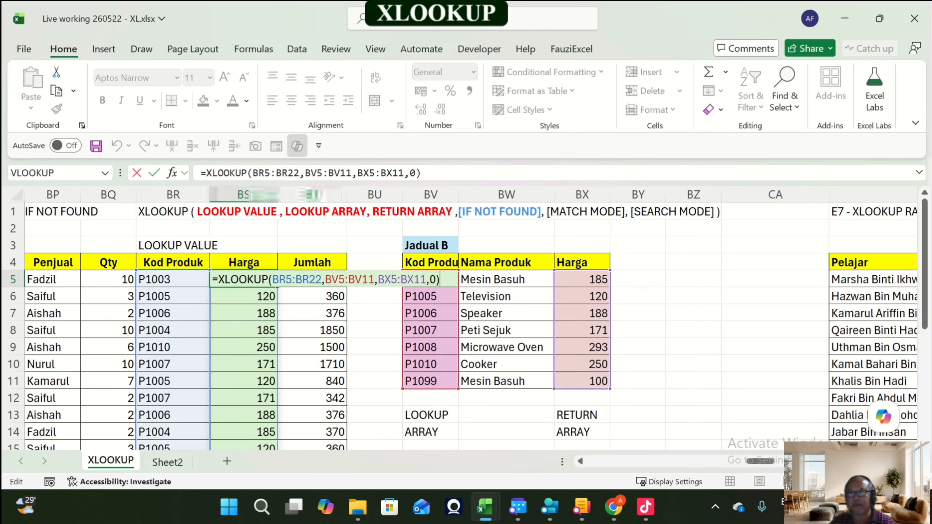
scroll(315, 323, down, 2)
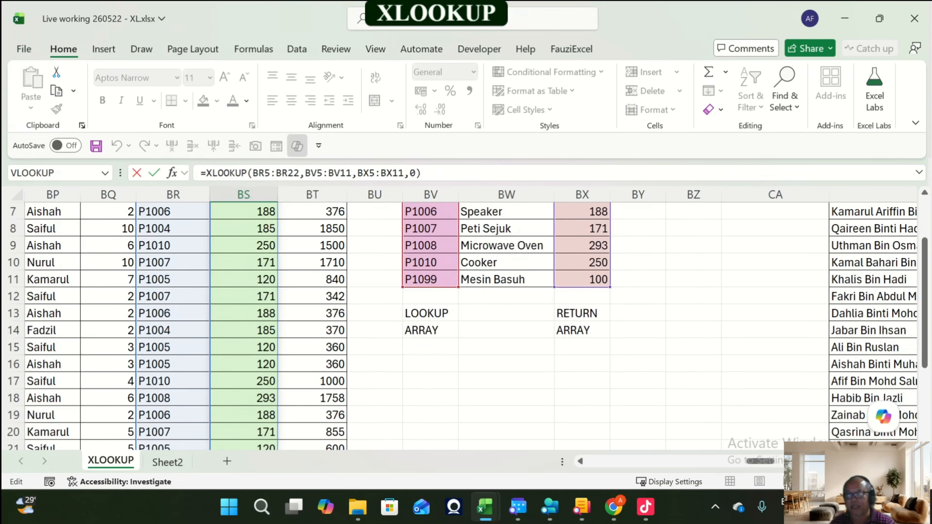
scroll(315, 323, down, 3)
scroll(316, 323, up, 4)
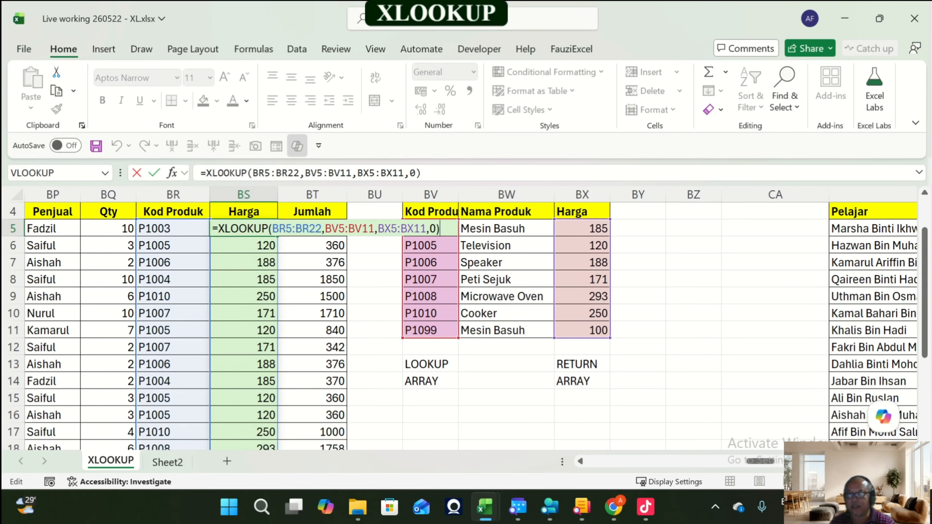
key(Escape)
key(F2)
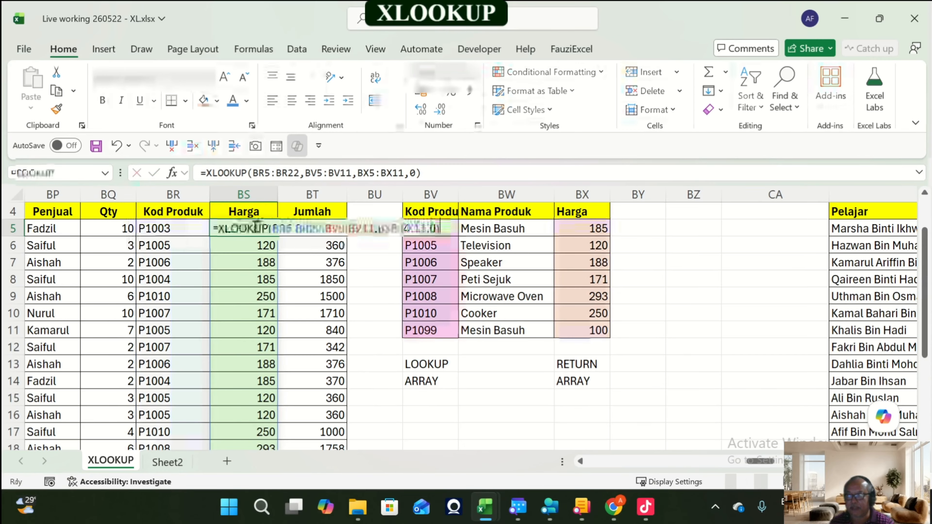
key(Escape)
Step: Enter an entry in BS22 to block the formula's spill range, then clear BS22 again
click(244, 280)
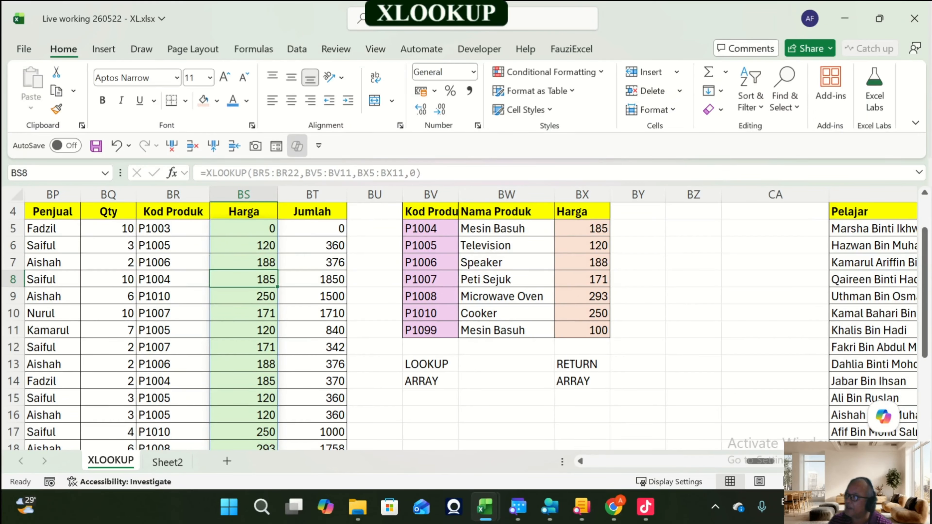
scroll(462, 323, down, 2)
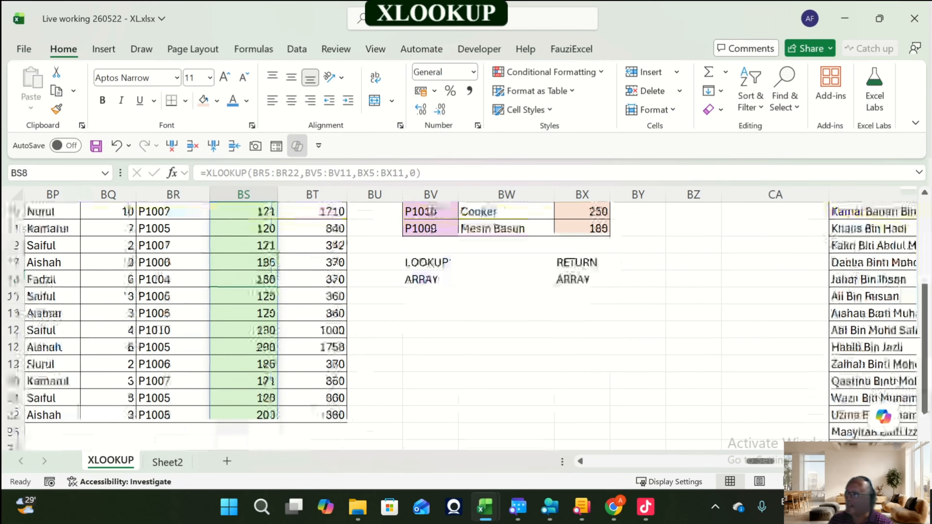
click(244, 416)
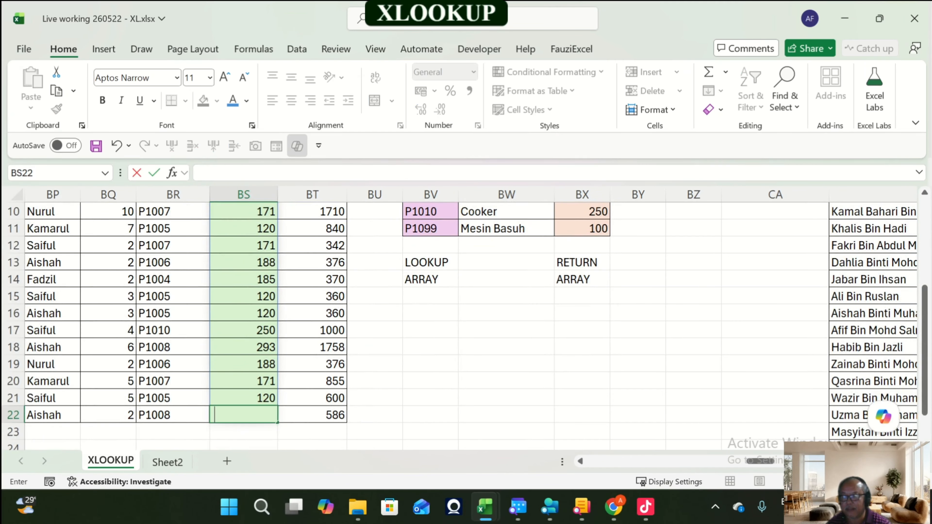
key(Return)
key(Up)
scroll(462, 323, up, 3)
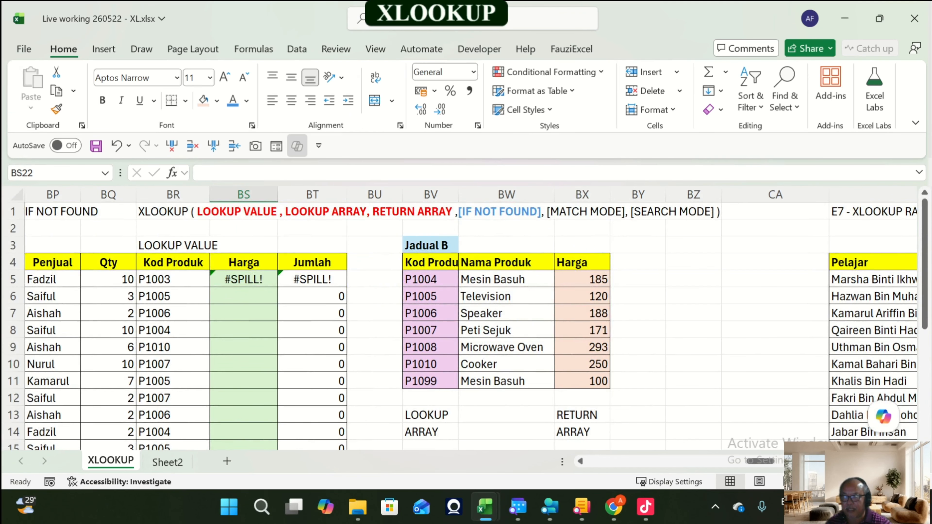
click(243, 280)
scroll(462, 323, down, 4)
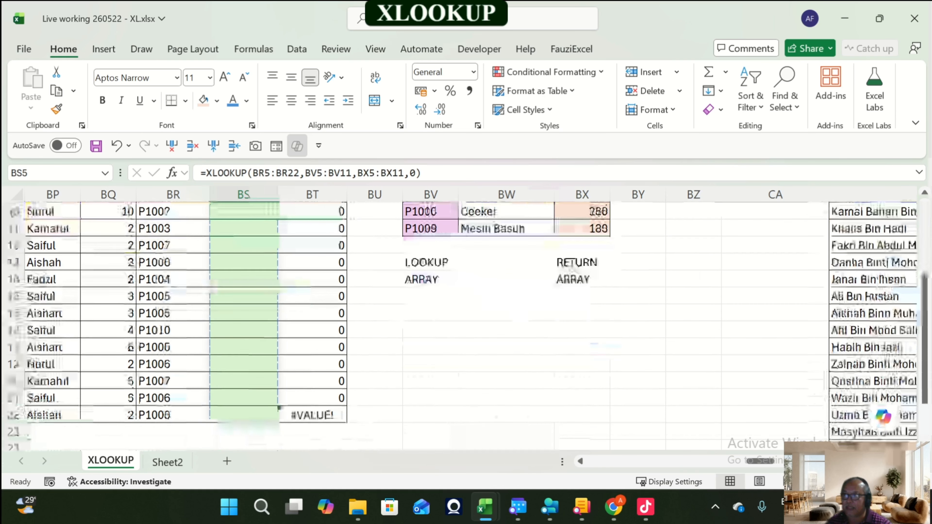
click(244, 364)
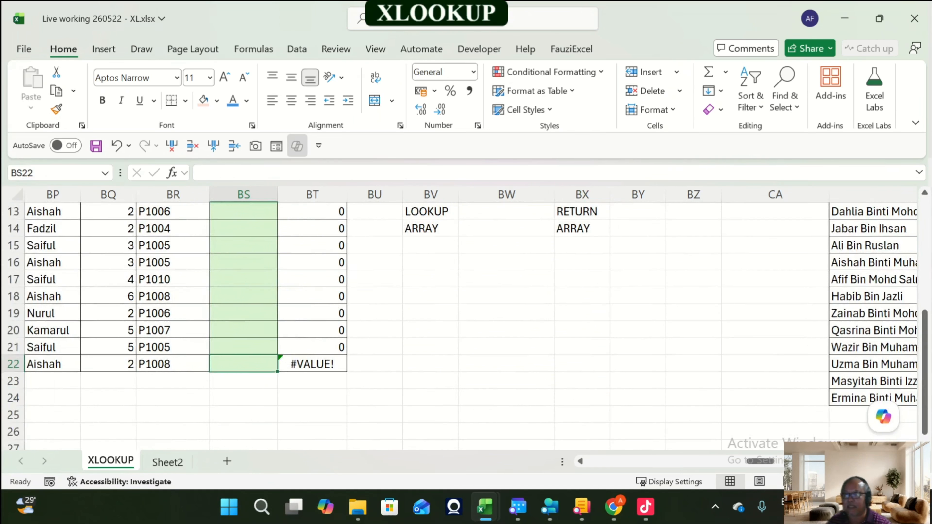
key(Delete)
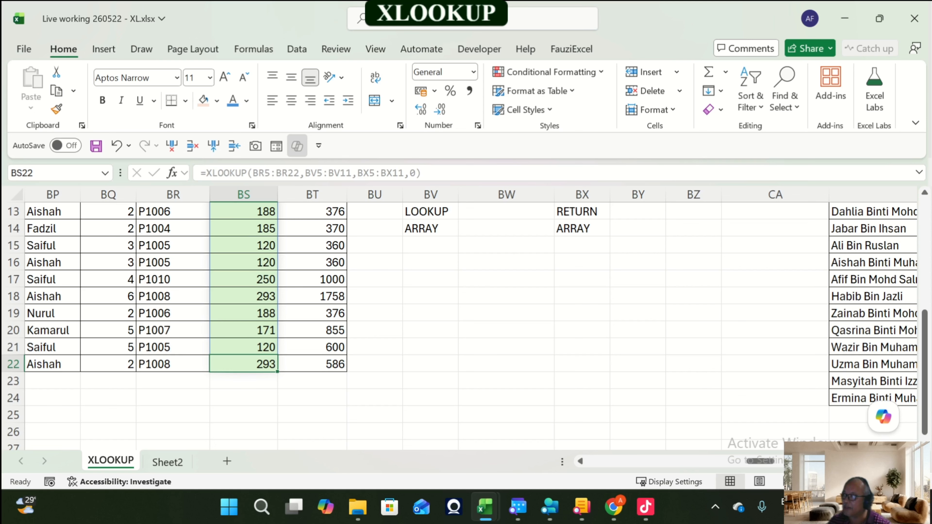
Step: Enter 1 in BS10 inside the XLOOKUP spill range below BS5
scroll(243, 365, up, 4)
click(244, 364)
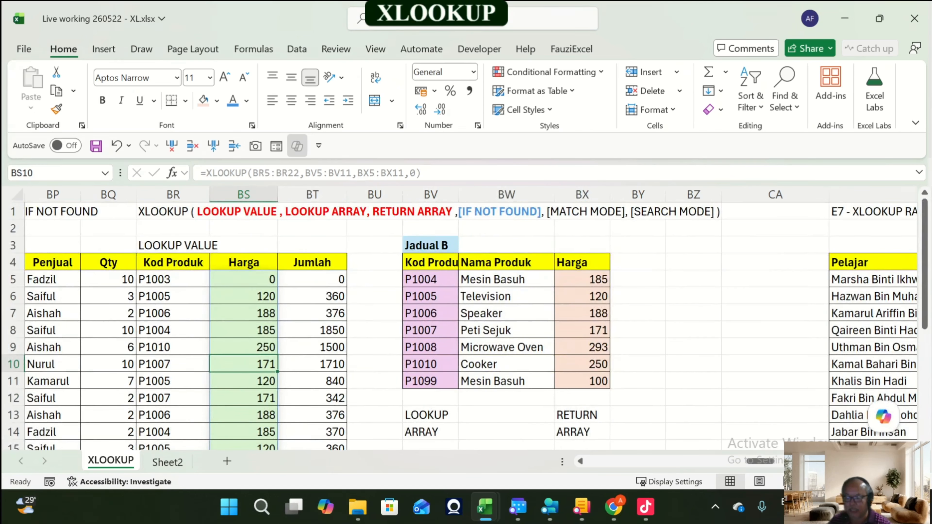
text(1)
key(Return)
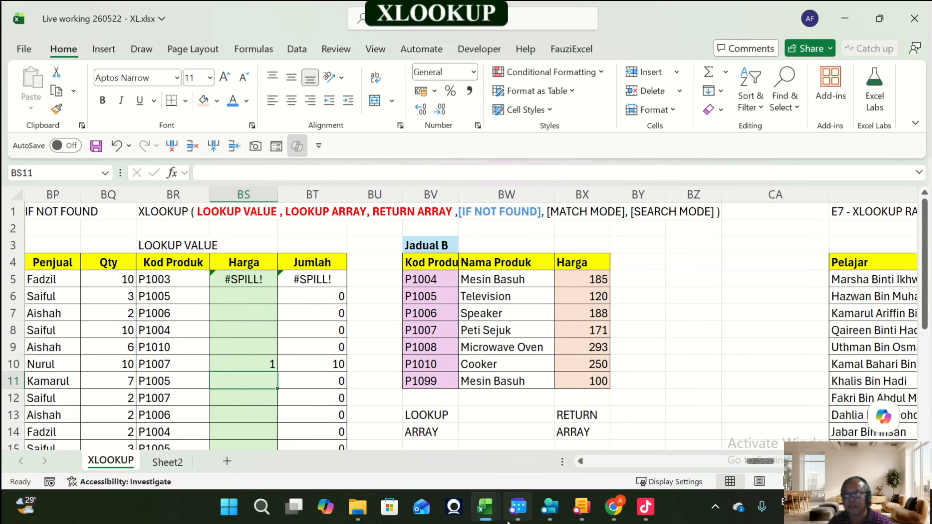
key(Up)
key(Up)
key(Up)
key(Up)
key(Up)
key(Up)
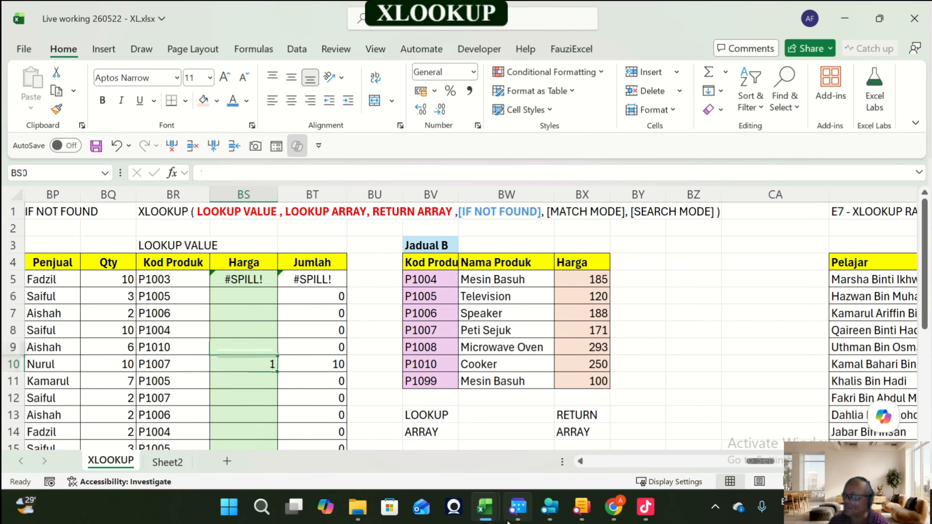
Step: Review the BS5 formula's spill range and clear the value from BS10
key(F2)
key(Escape)
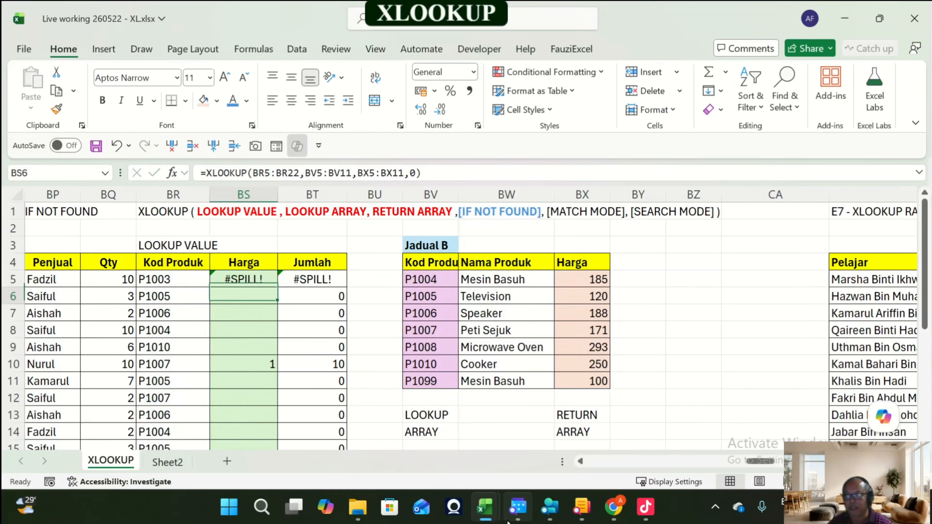
key(F2)
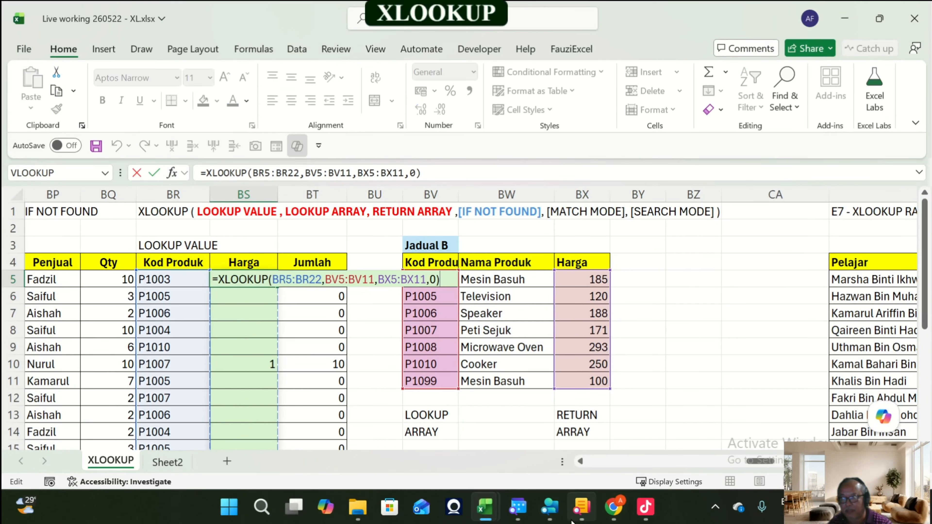
scroll(465, 325, down, 2)
scroll(464, 325, down, 3)
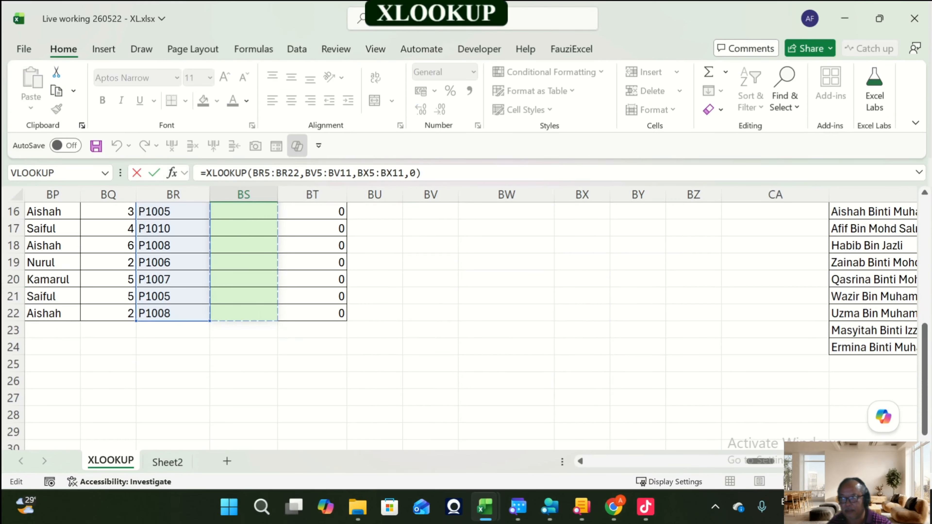
scroll(464, 325, up, 4)
key(Escape)
click(243, 314)
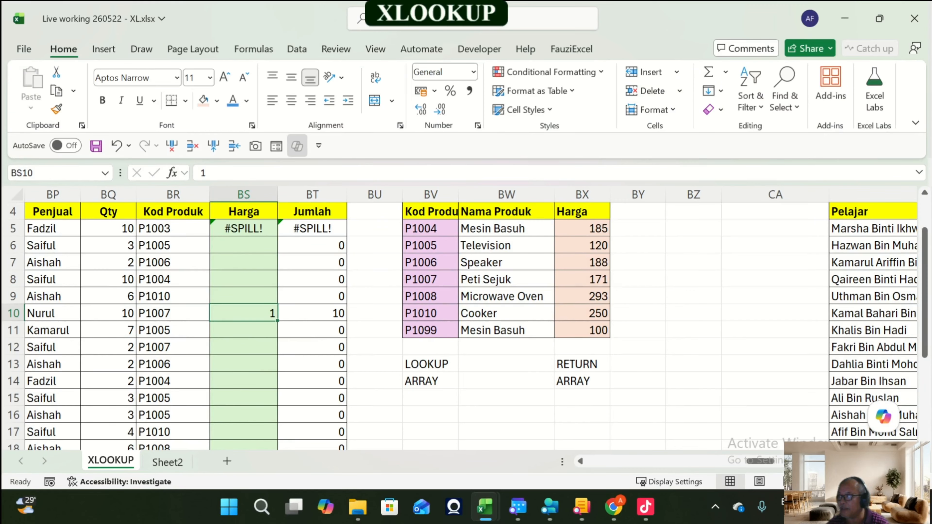
key(Delete)
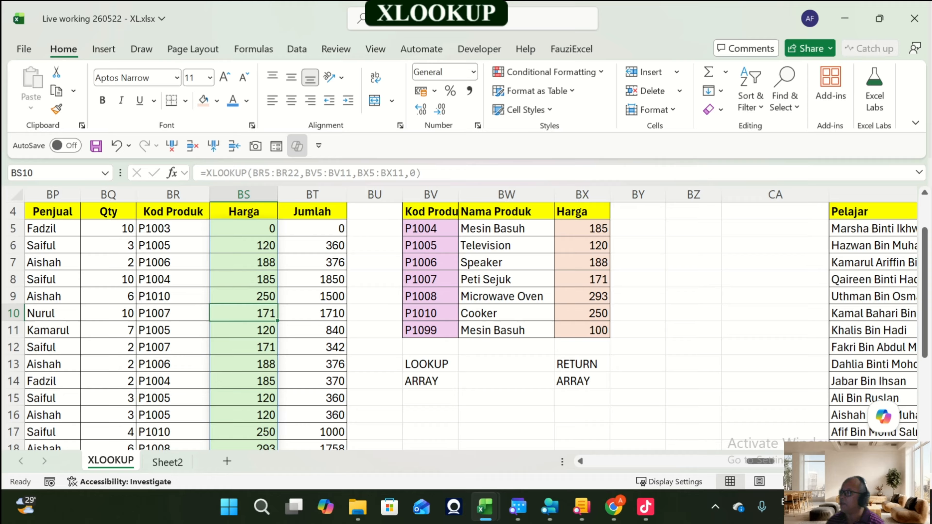
Step: Highlight column BV as the lookup array and column BX as the return array in turn
scroll(465, 326, up, 1)
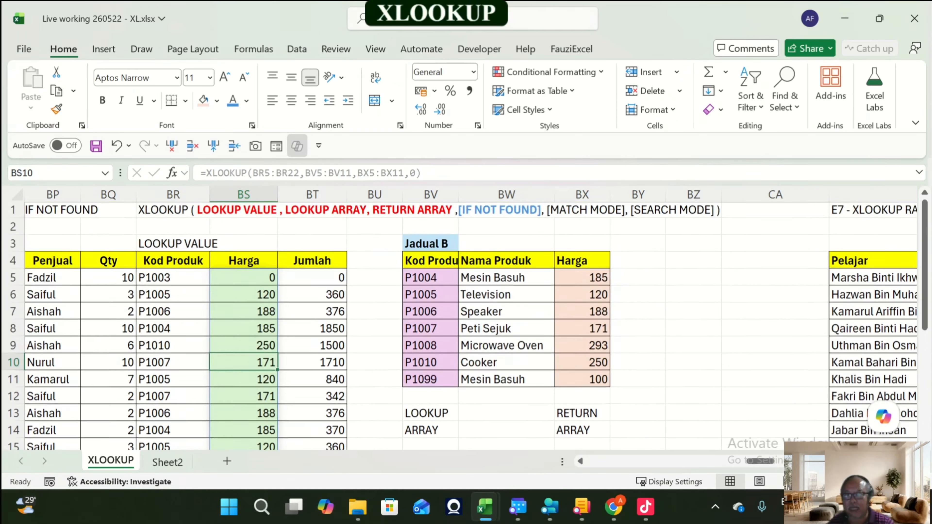
click(430, 195)
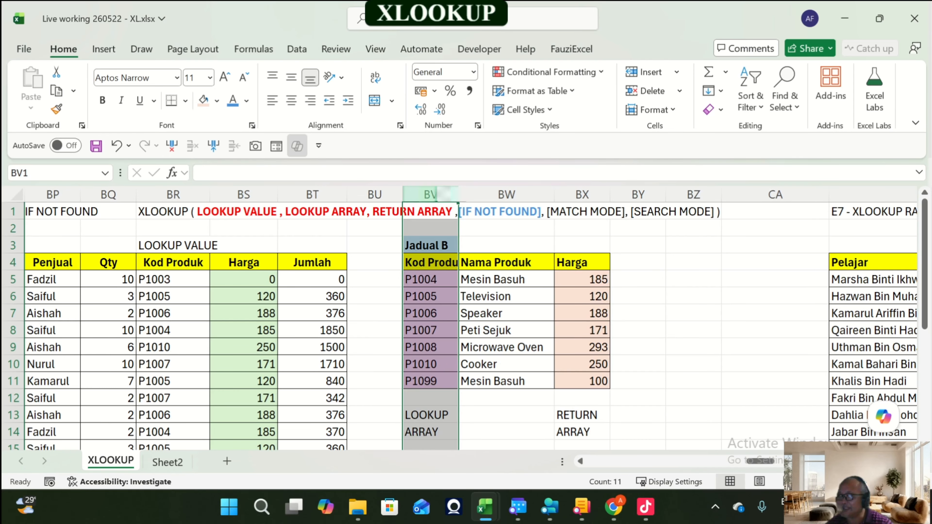
scroll(464, 325, down, 2)
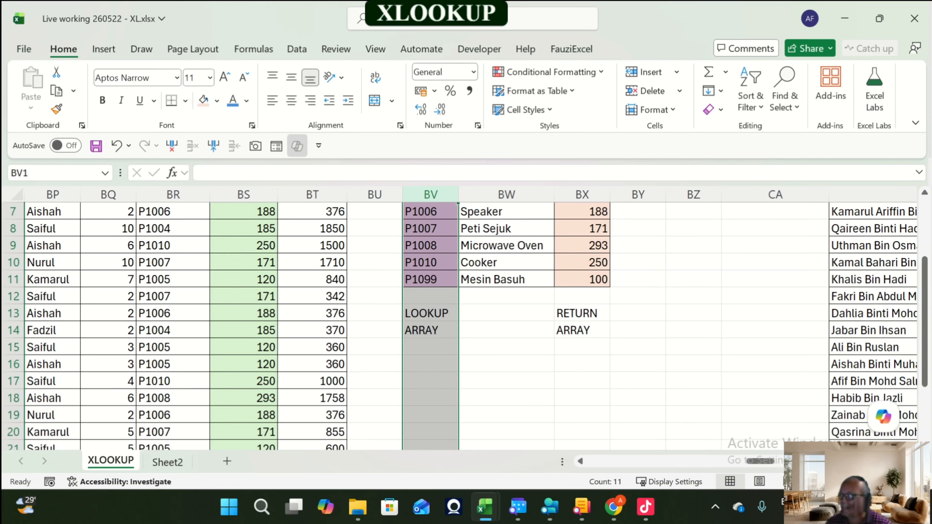
scroll(465, 325, up, 2)
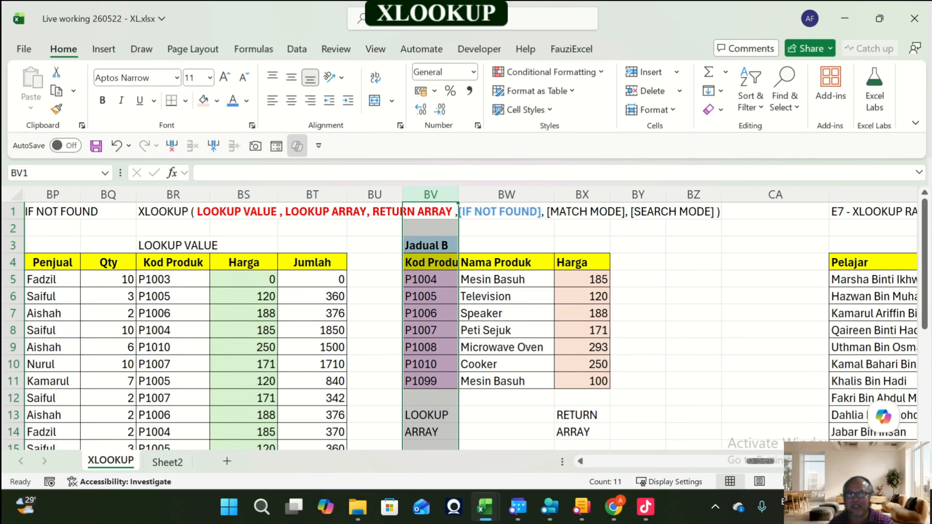
click(582, 194)
click(431, 195)
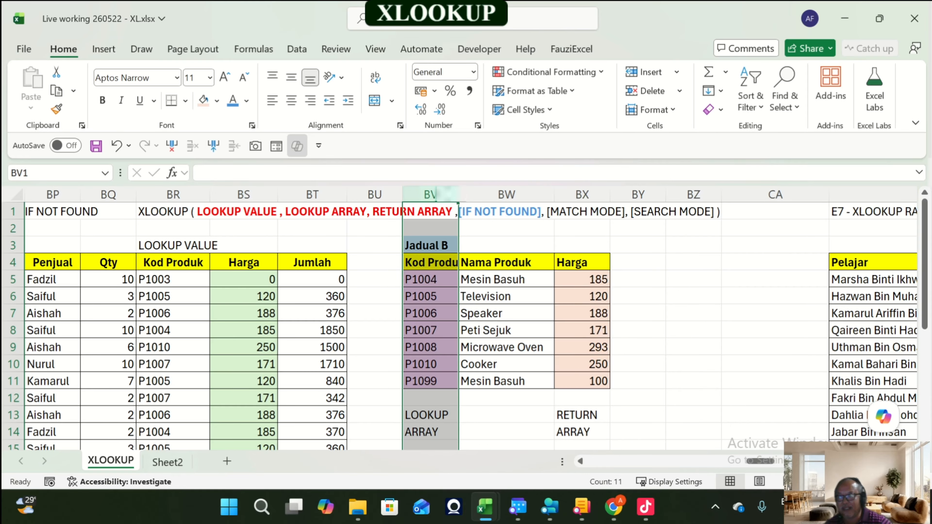
scroll(466, 324, down, 9)
scroll(466, 324, up, 3)
scroll(466, 324, up, 6)
click(582, 194)
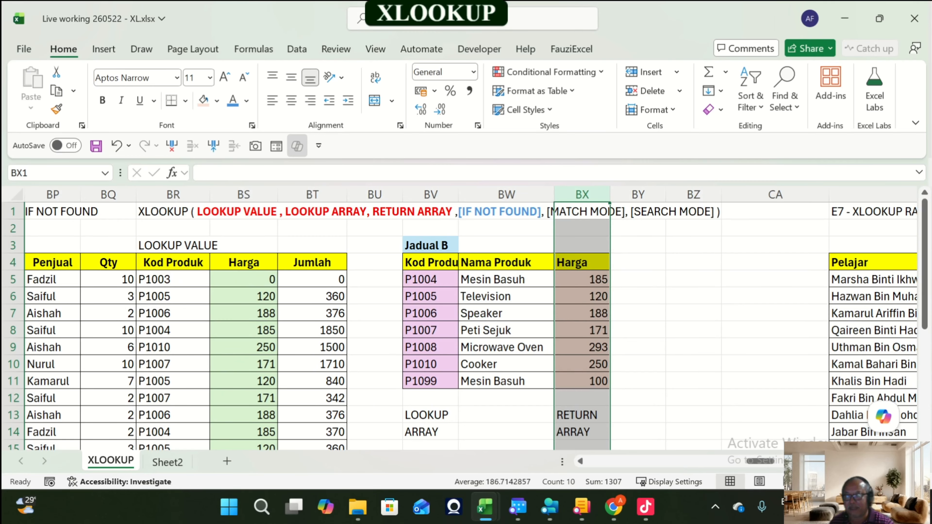
Step: Select the lookup range BV5:BV11 and return range BX5:BX11, then columns BV and BX again
drag(422, 280, 428, 381)
drag(580, 280, 581, 380)
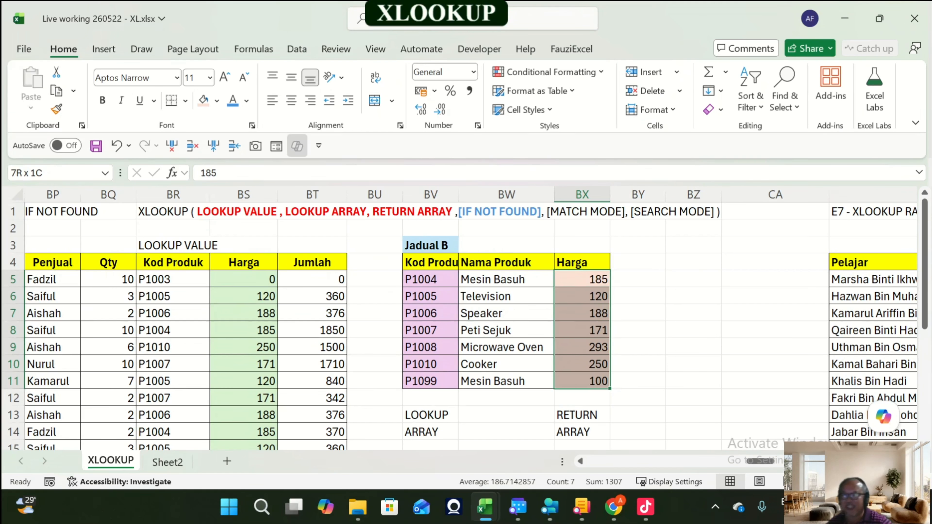
click(431, 194)
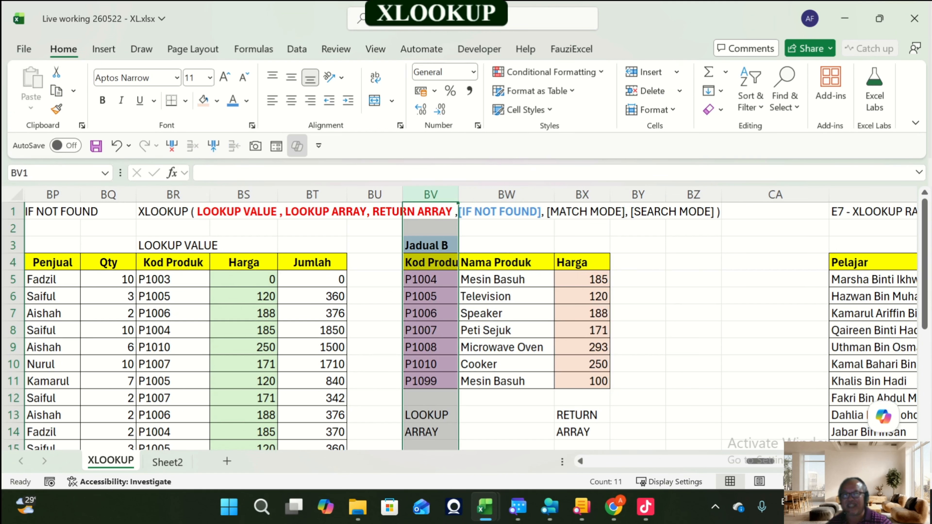
scroll(466, 327, down, 1)
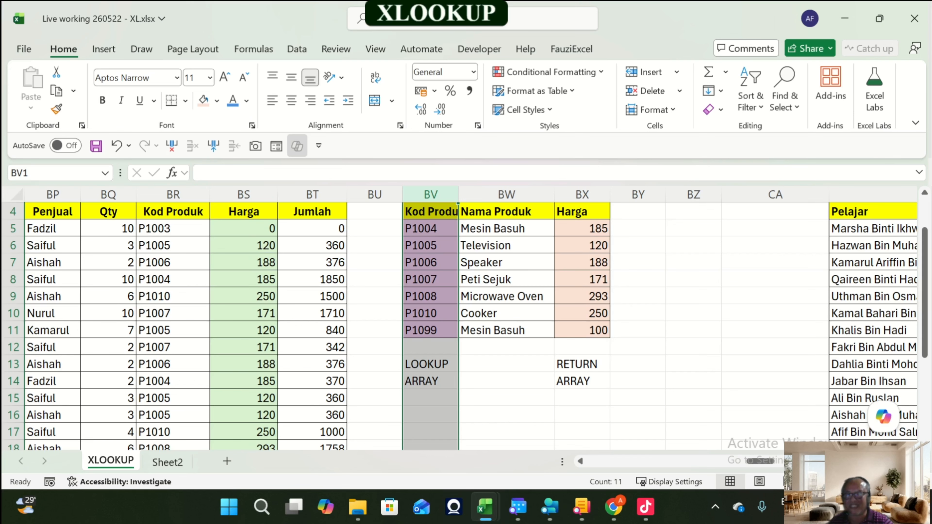
scroll(466, 327, down, 4)
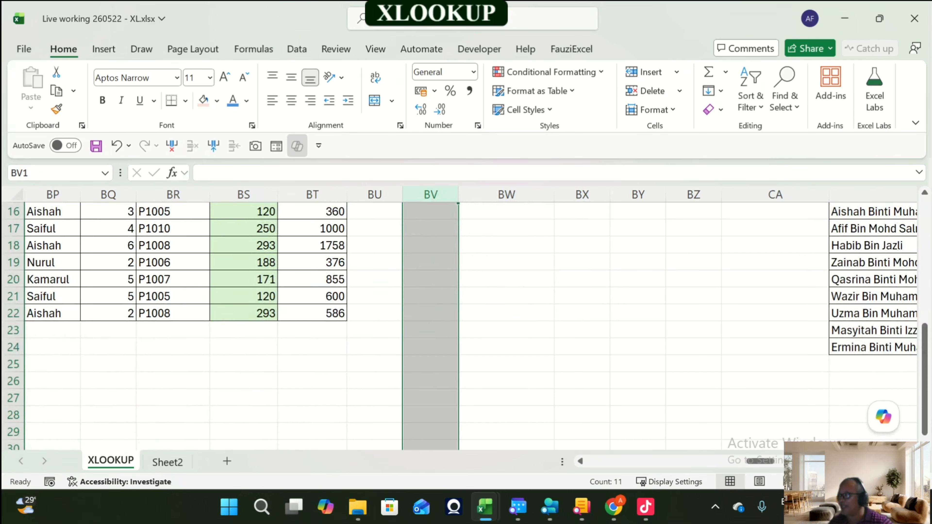
scroll(467, 327, up, 5)
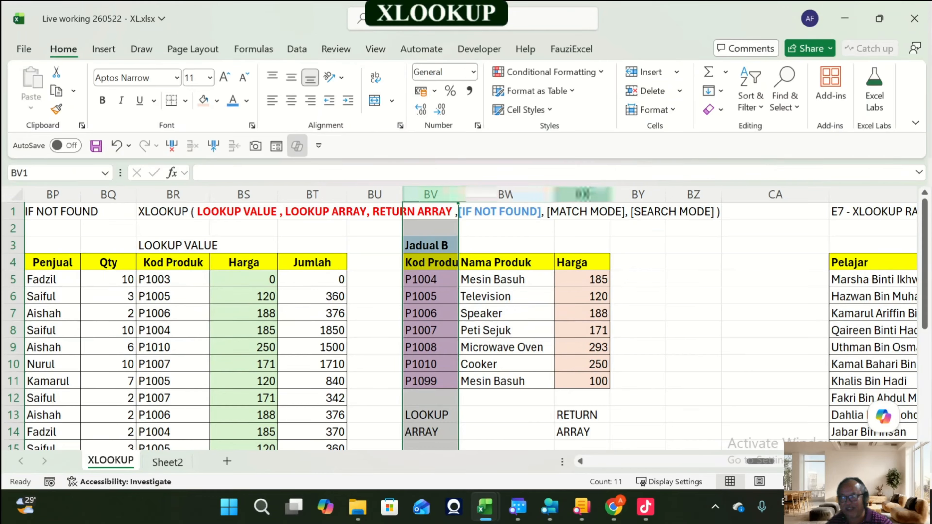
click(582, 194)
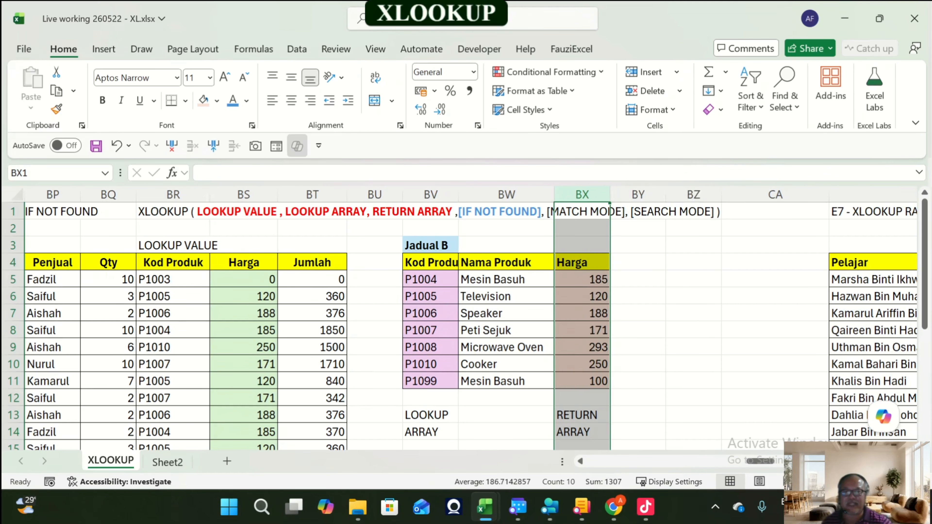
scroll(466, 323, down, 3)
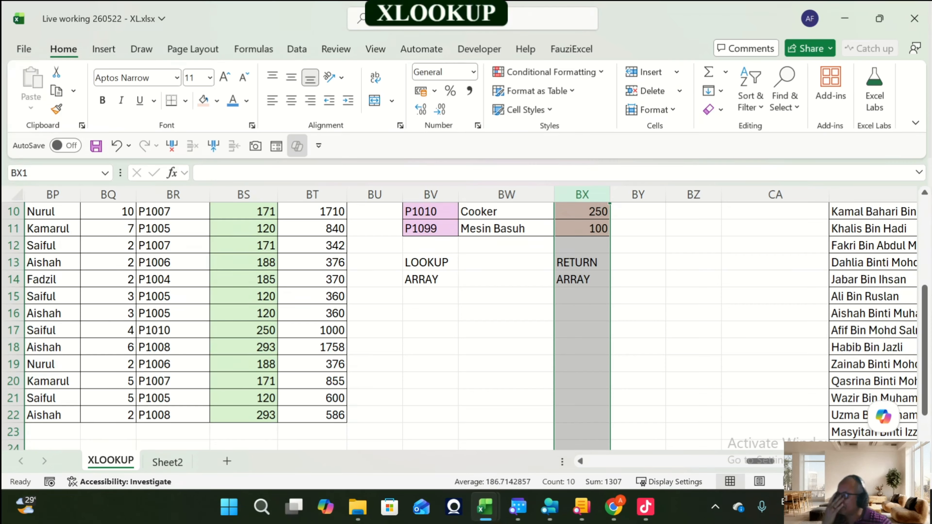
Step: Extend the BS5 XLOOKUP formula's lookup array to BV5:BV19 and its return array to BX5:BX19
scroll(466, 323, up, 3)
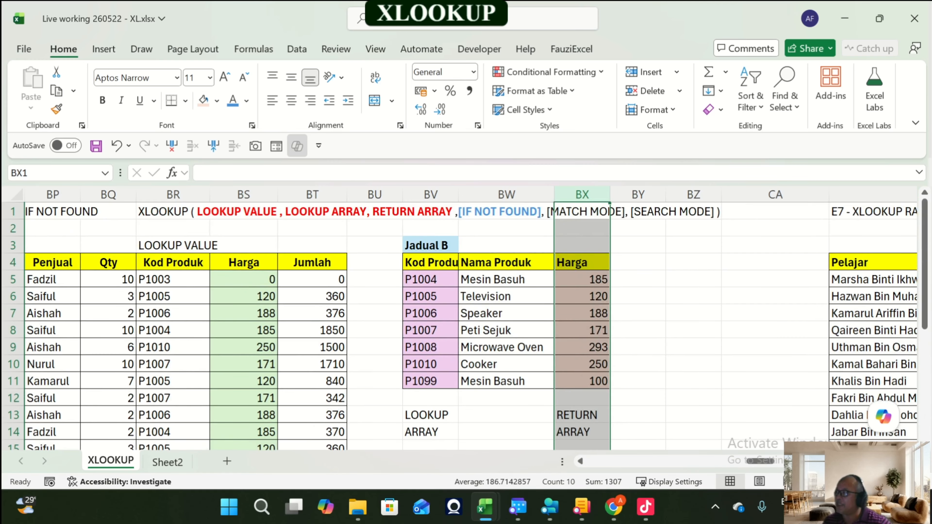
click(431, 399)
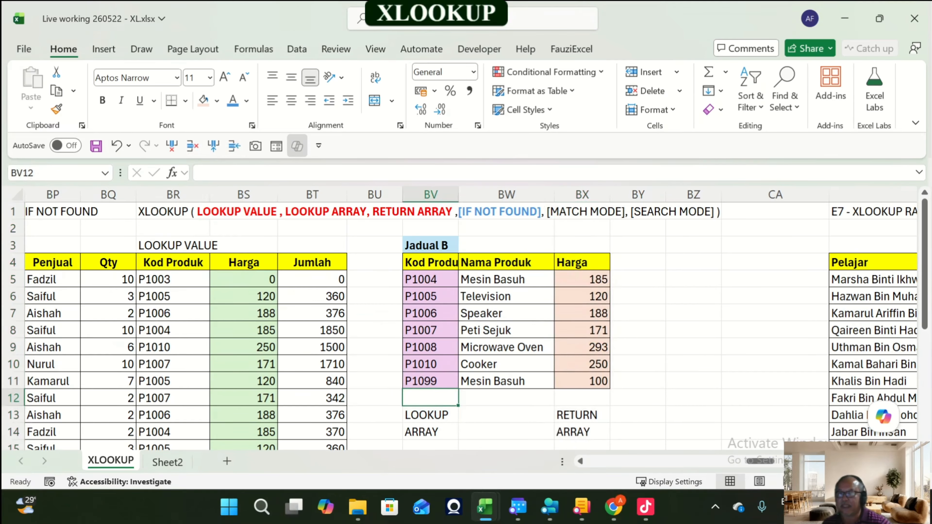
double_click(441, 279)
key(Escape)
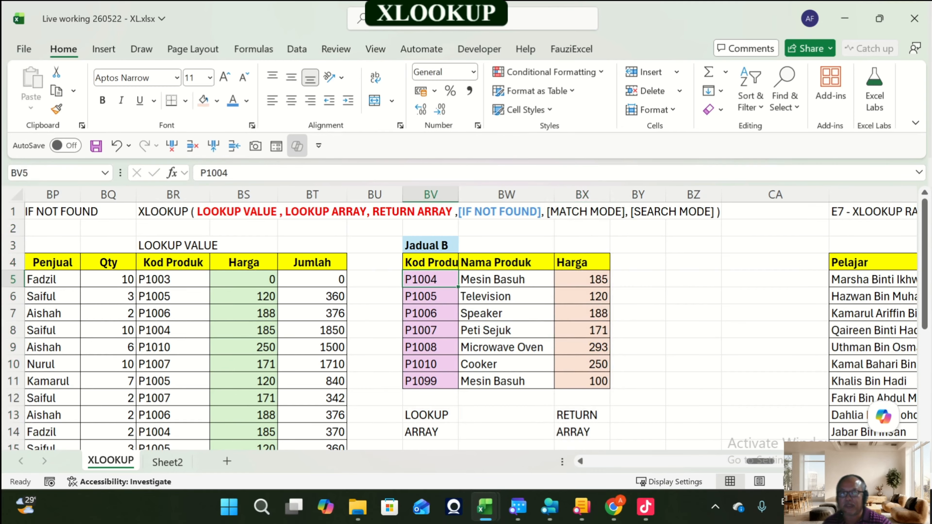
double_click(250, 279)
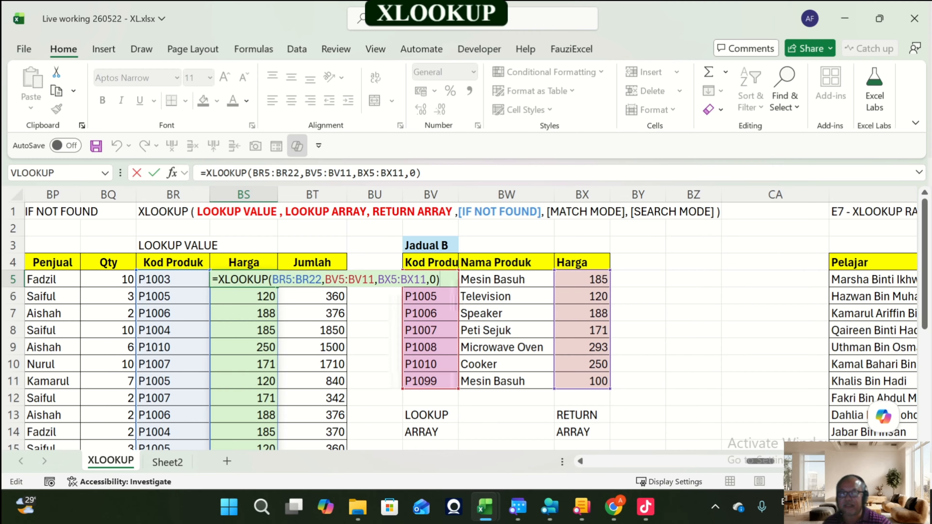
scroll(271, 333, down, 2)
drag(459, 287, 459, 423)
drag(610, 288, 610, 423)
key(Return)
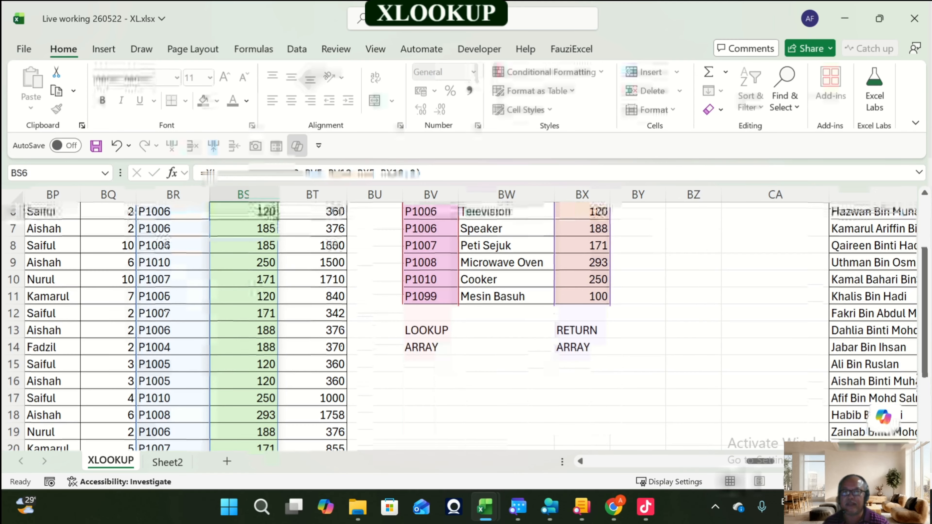
Step: Shrink the return array in the BS5 formula to BX5:BX18, leaving the lookup array at BV5:BV19
key(Up)
key(Up)
key(Up)
key(Down)
key(Down)
key(F2)
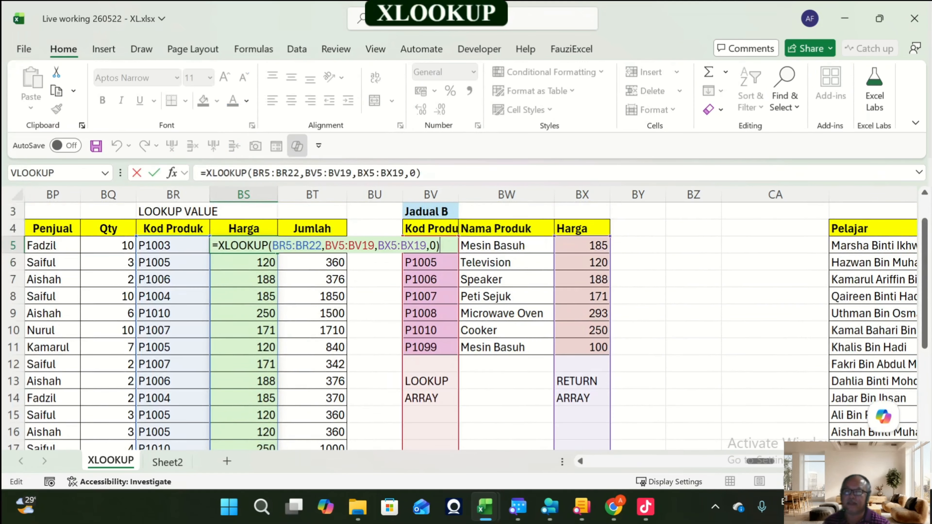
scroll(306, 326, down, 3)
drag(610, 338, 610, 321)
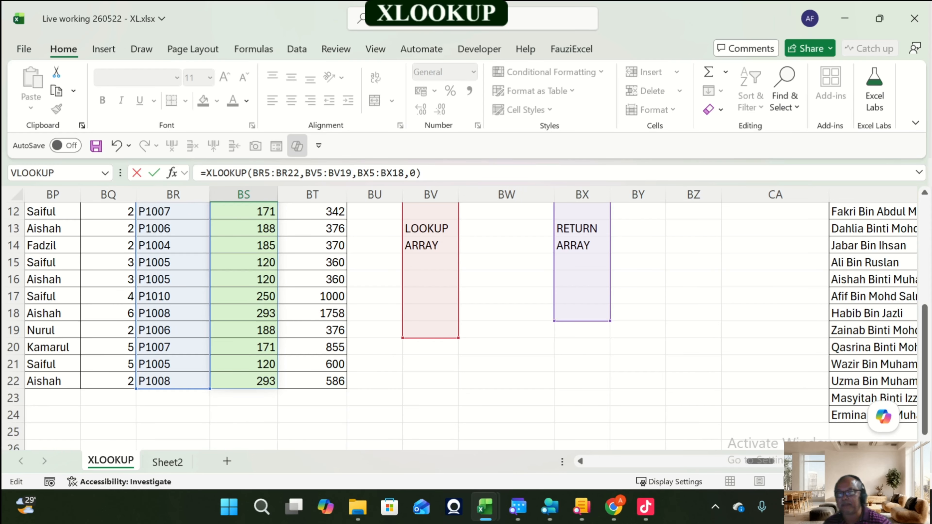
key(Return)
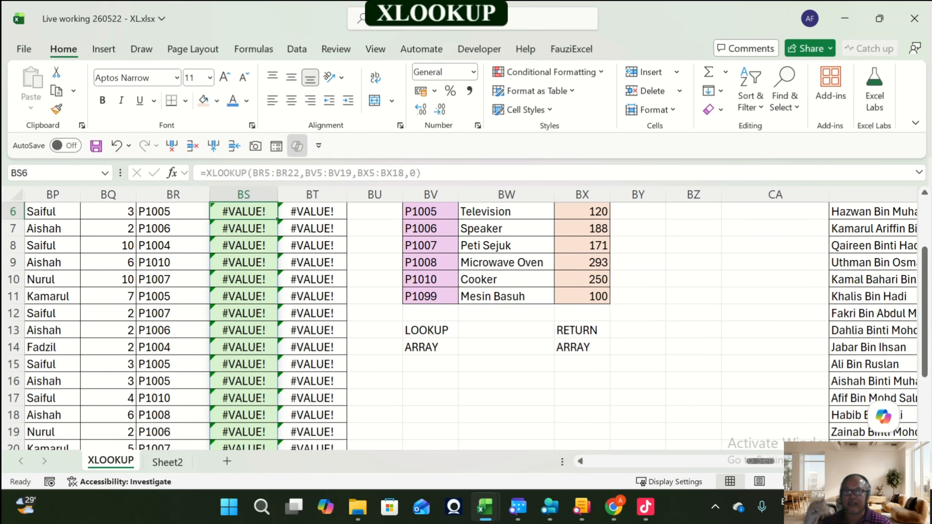
Step: Restore the BS5 formula's return array to BX5:BX19 so both arrays match in size
scroll(466, 323, up, 1)
key(F2)
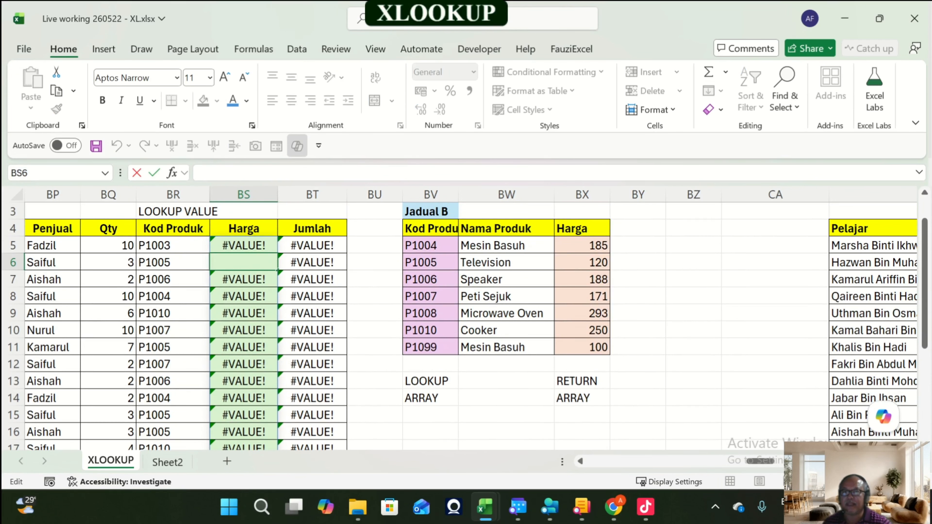
key(Escape)
key(Up)
key(F2)
key(F2)
scroll(466, 327, down, 2)
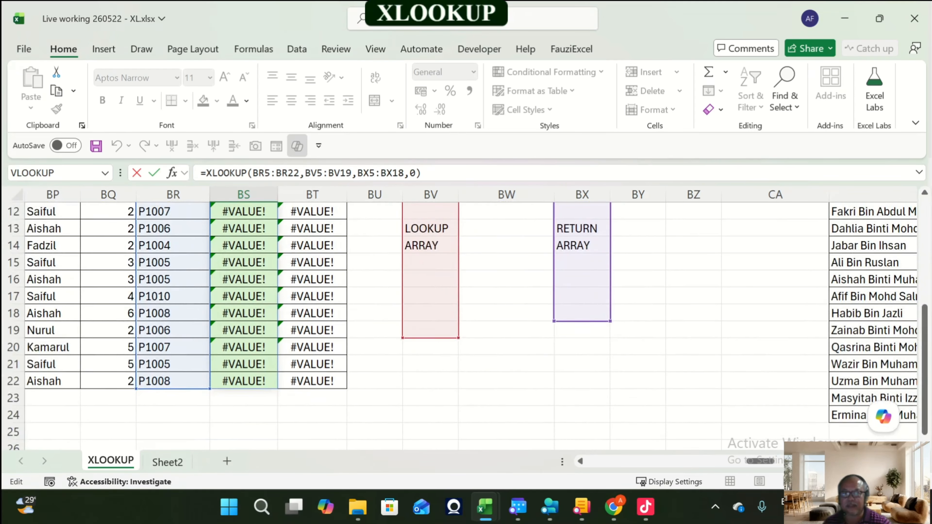
drag(611, 321, 610, 336)
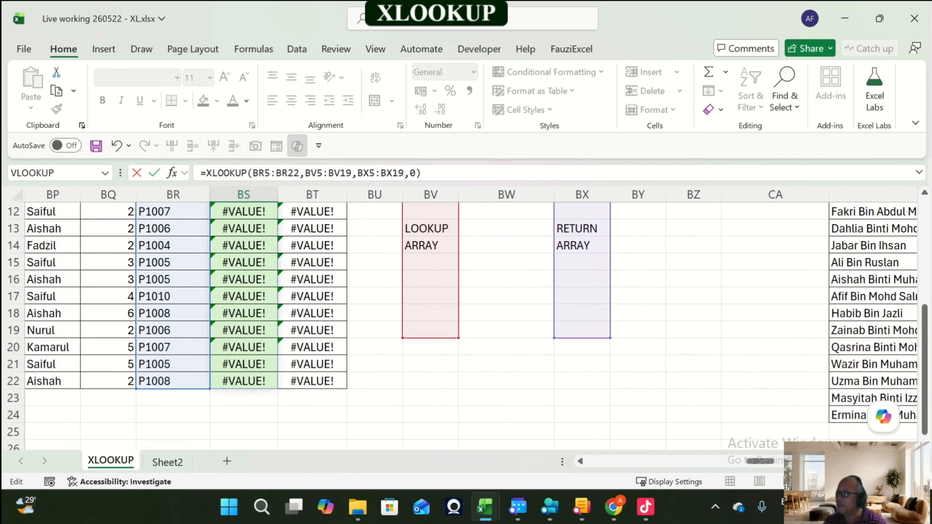
key(Return)
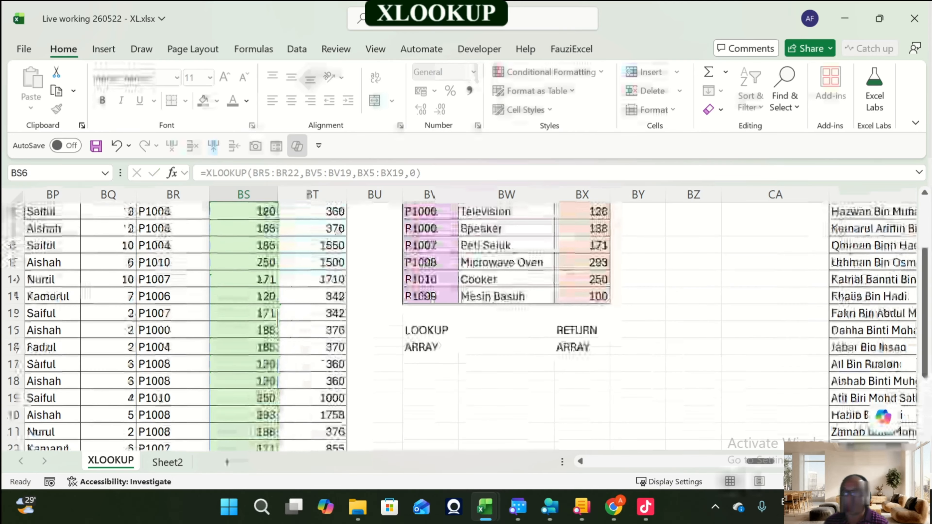
Step: Review the BS5 formula and highlight column BV as the lookup array and column BX as the return array
key(Up)
key(Up)
key(Up)
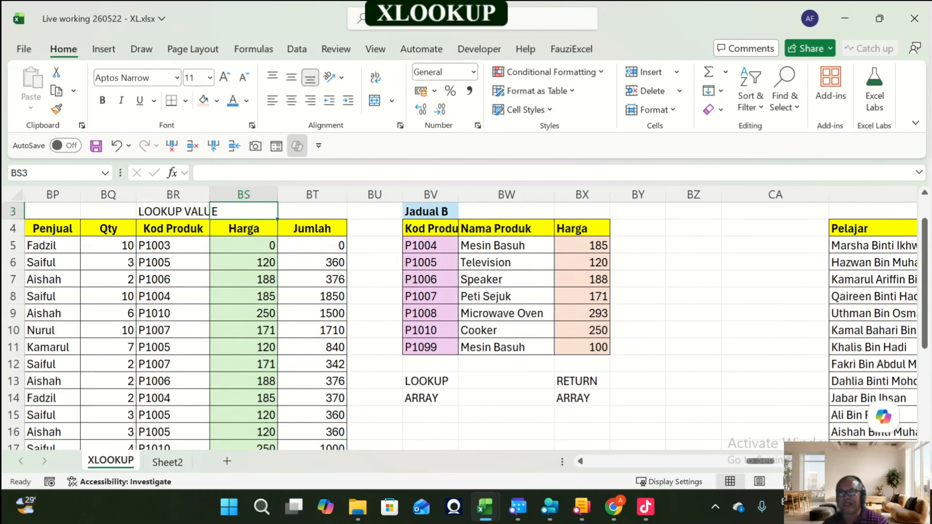
click(313, 246)
click(244, 246)
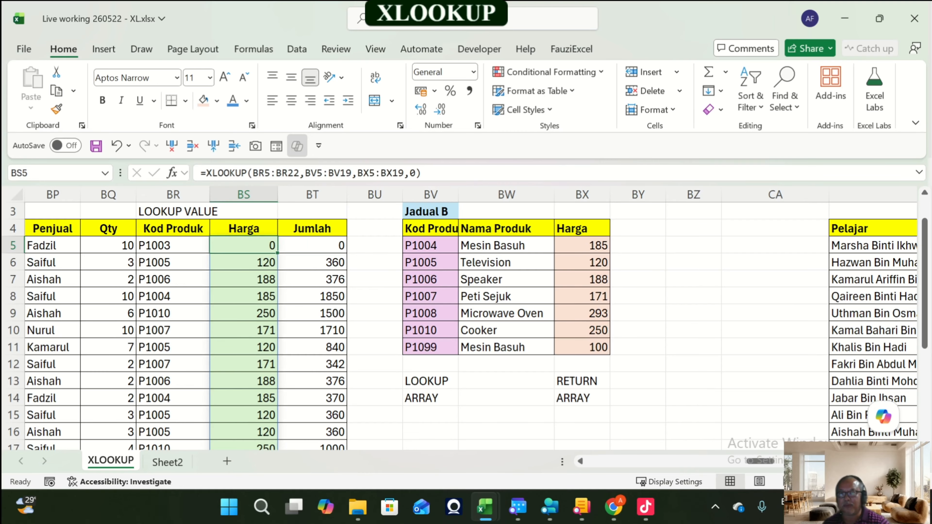
scroll(243, 246, down, 1)
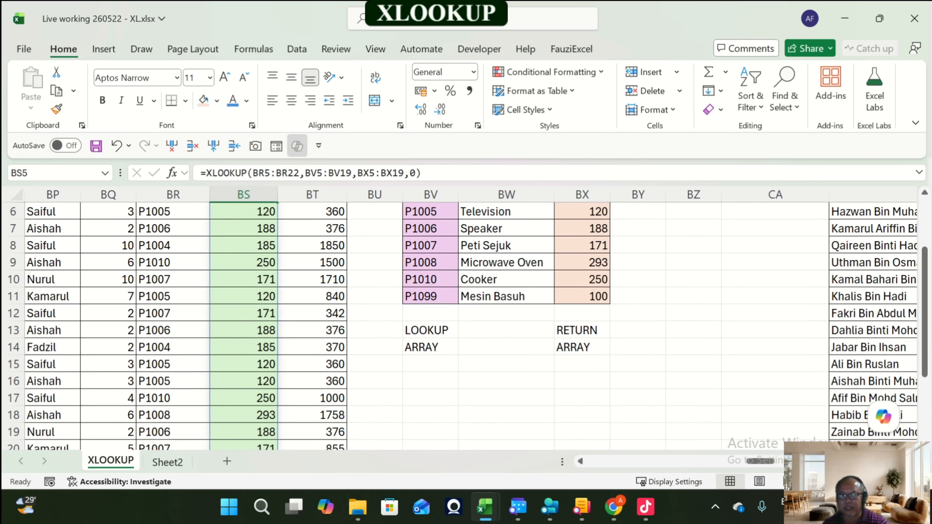
scroll(459, 326, up, 2)
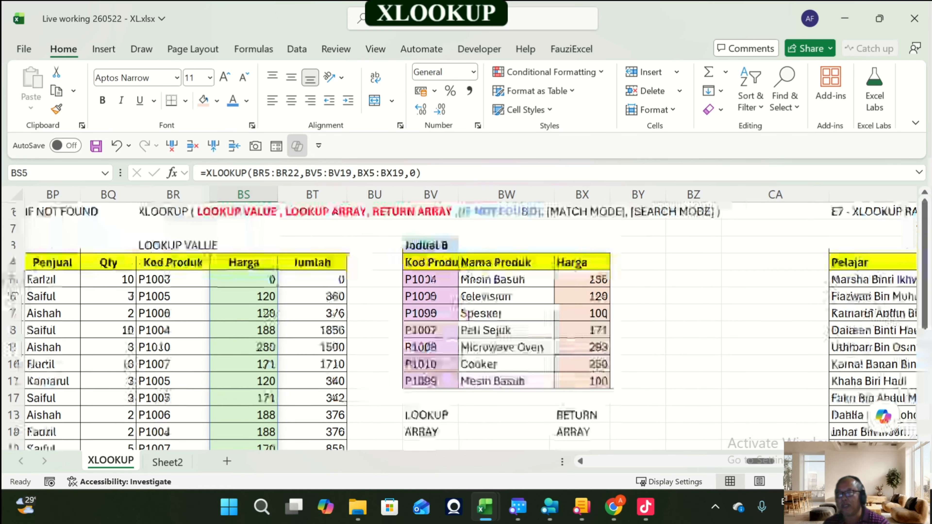
click(431, 194)
click(583, 195)
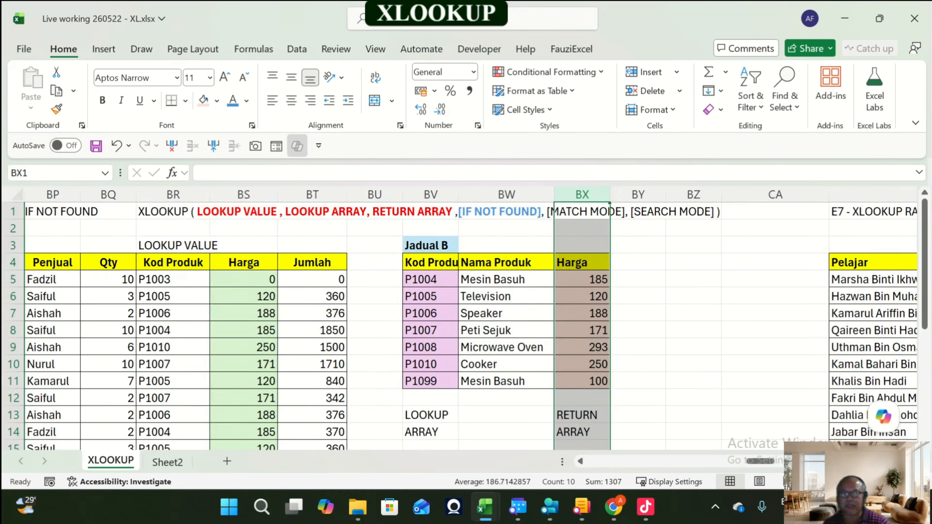
scroll(459, 327, down, 5)
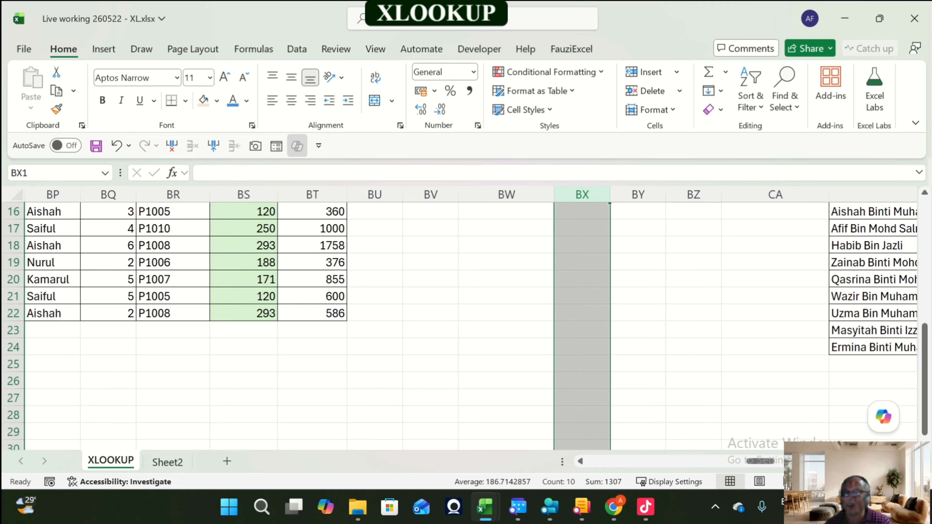
scroll(459, 327, up, 3)
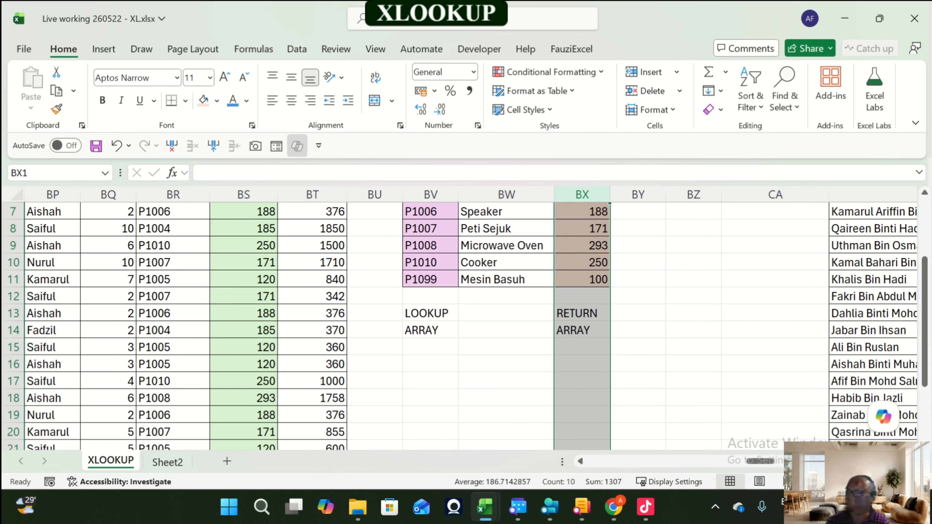
scroll(459, 327, up, 2)
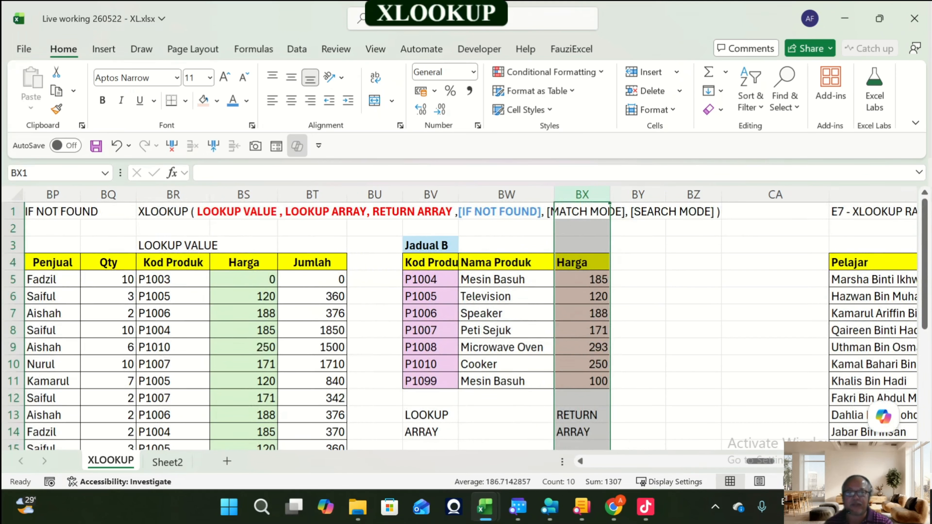
Step: Move to the E7 XLOOKUP RATING exercise and select the first Rating cell, CD5
key(Right)
key(Right)
key(Right)
key(Right)
key(Right)
key(Right)
key(Right)
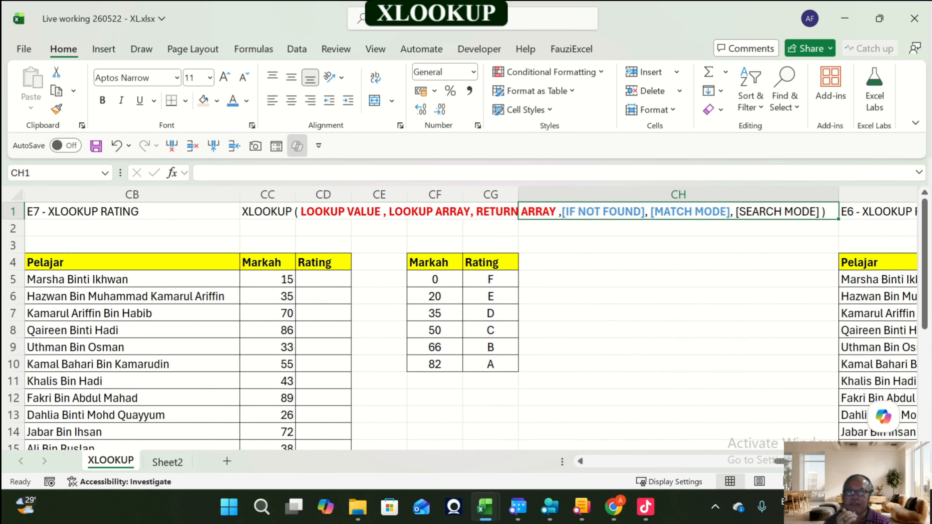
key(Left)
key(Left)
key(Left)
key(Left)
key(Left)
key(Left)
key(Left)
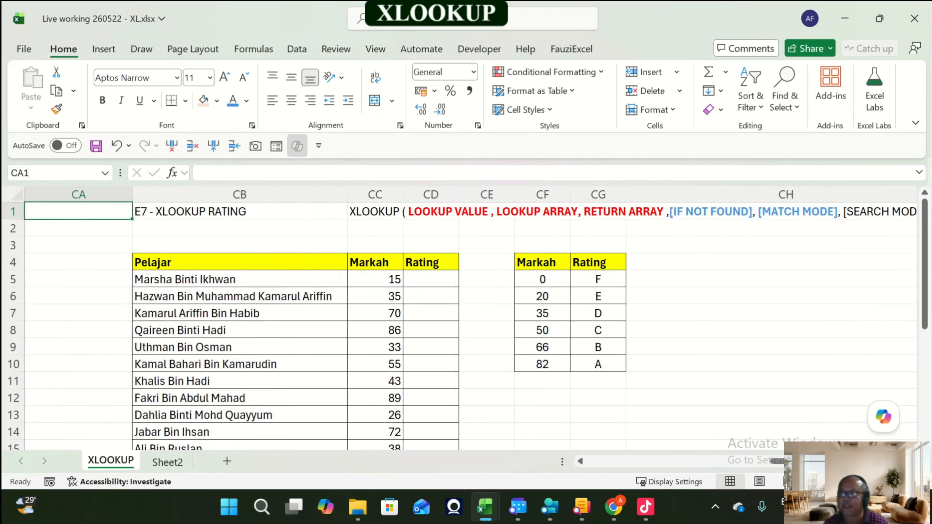
key(Right)
key(Right)
key(Right)
key(Down)
key(Down)
key(Down)
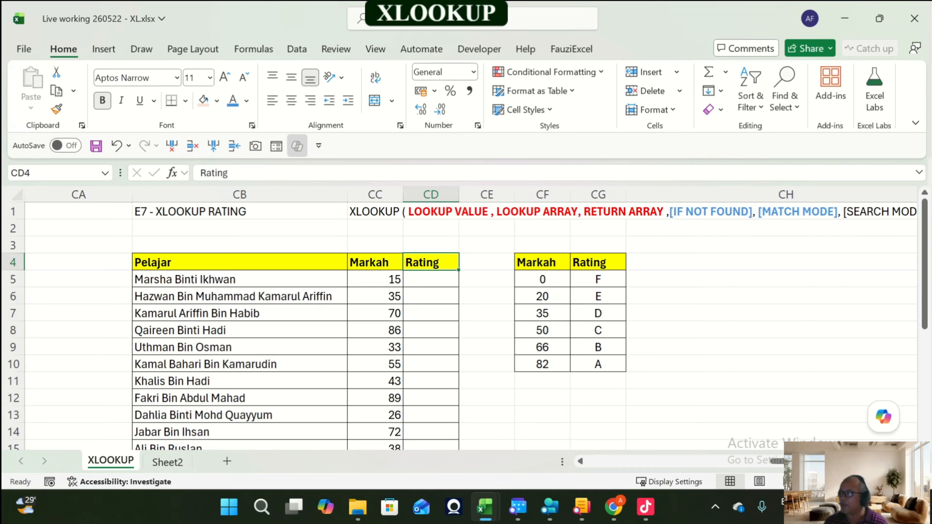
key(Down)
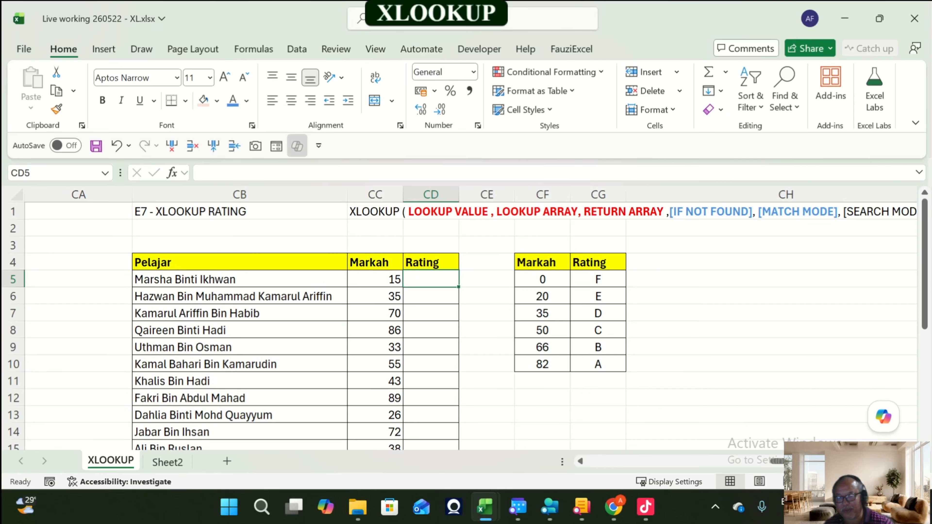
Step: Highlight the Markah thresholds CF5:CF10, then start and cancel a formula in CD5
drag(542, 279, 542, 364)
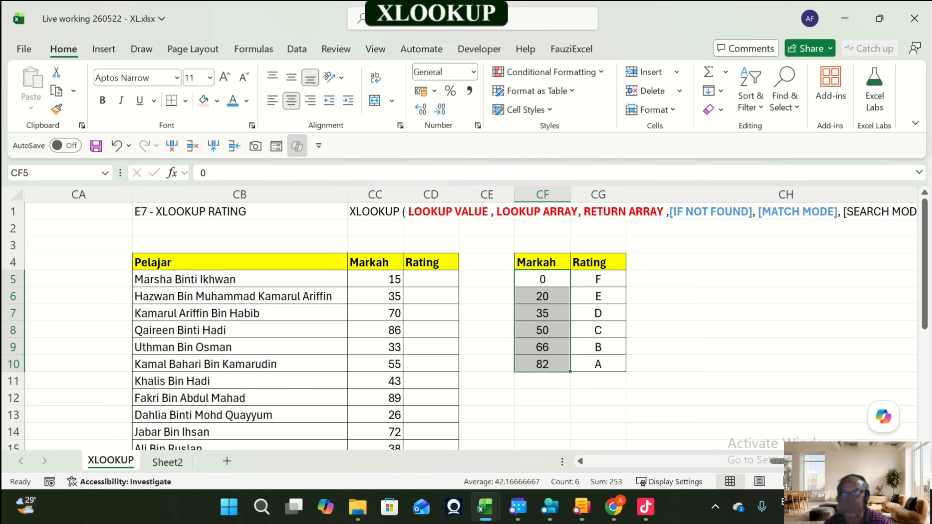
click(431, 280)
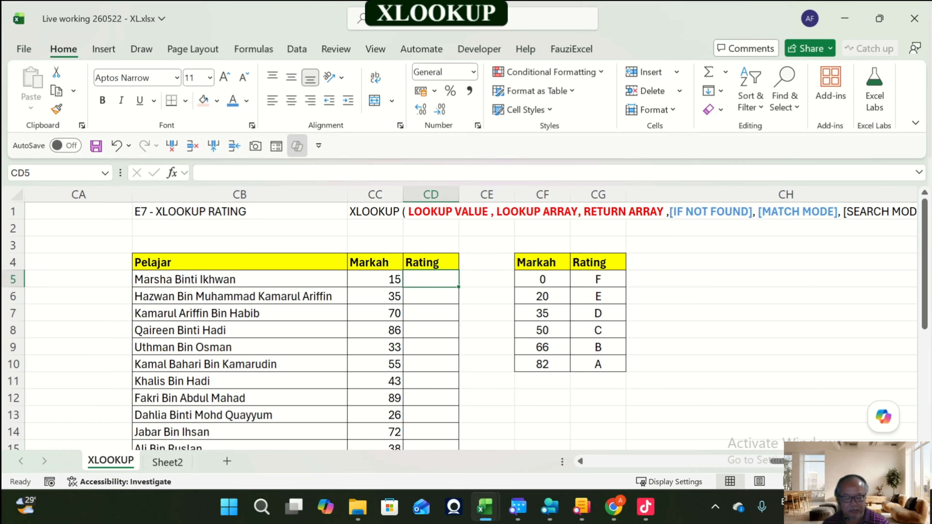
text(=)
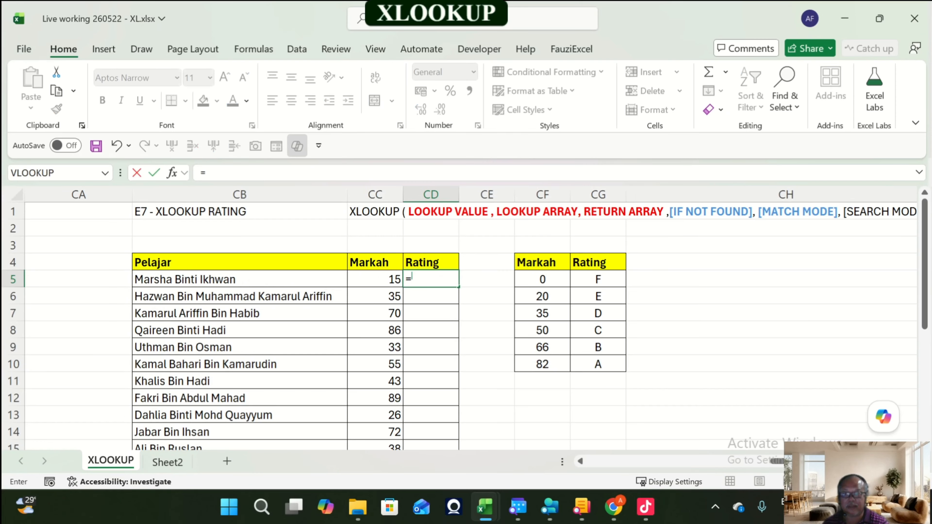
key(Escape)
Step: Step through the Markah thresholds and their Rating letters in the E7 lookup table
key(Up)
key(Up)
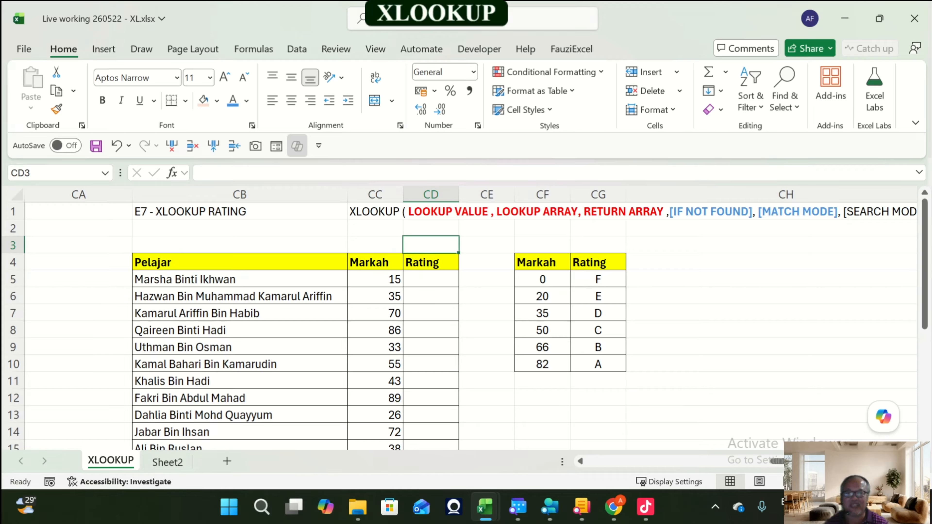
key(Down)
key(Down)
key(Up)
key(Up)
key(Left)
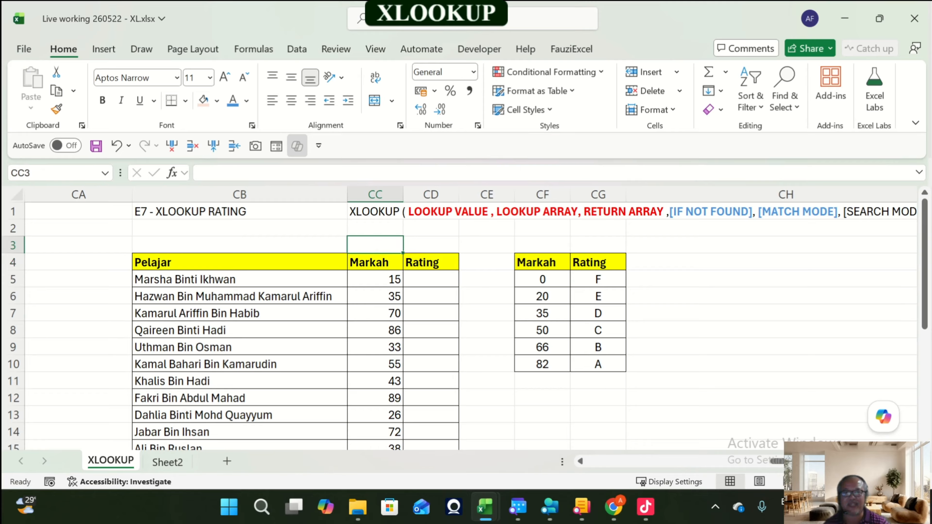
key(Down)
key(Down)
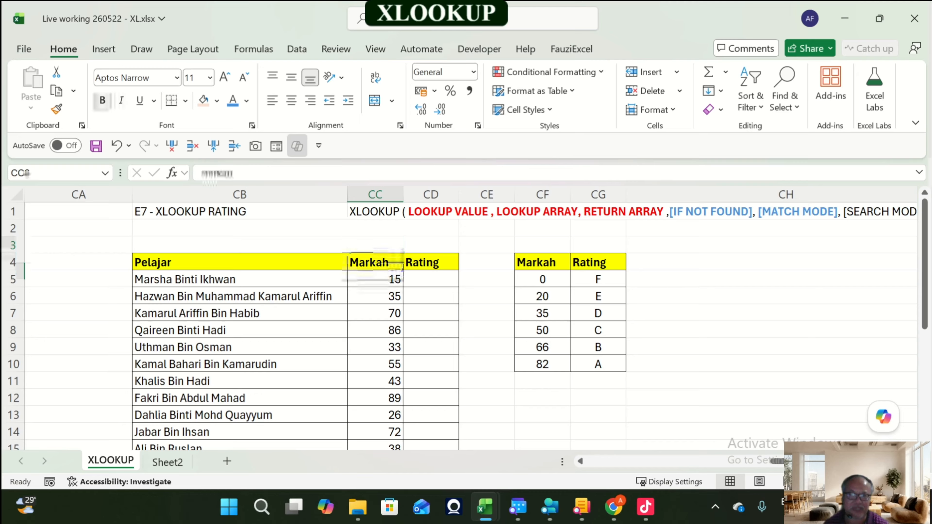
key(Right)
key(Right)
key(Right)
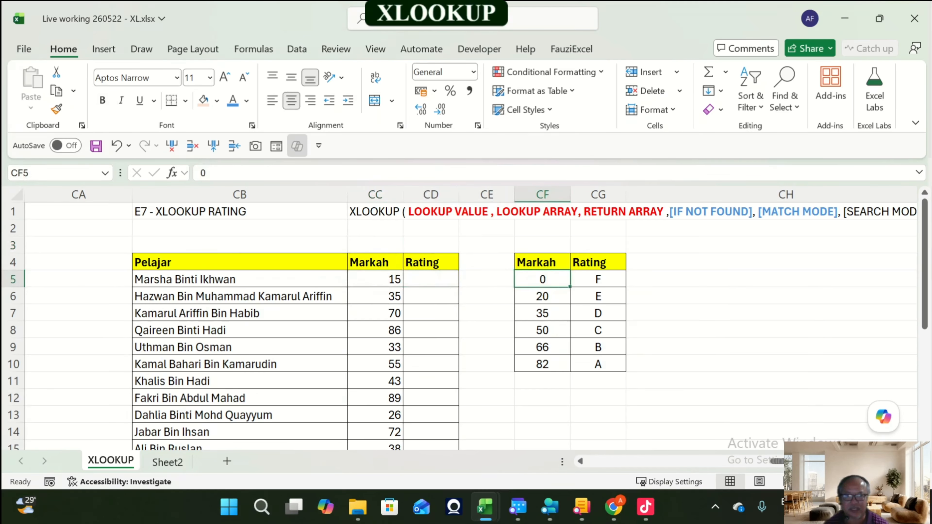
key(Up)
key(Down)
key(Down)
key(Down)
key(Down)
key(Down)
key(Up)
key(Up)
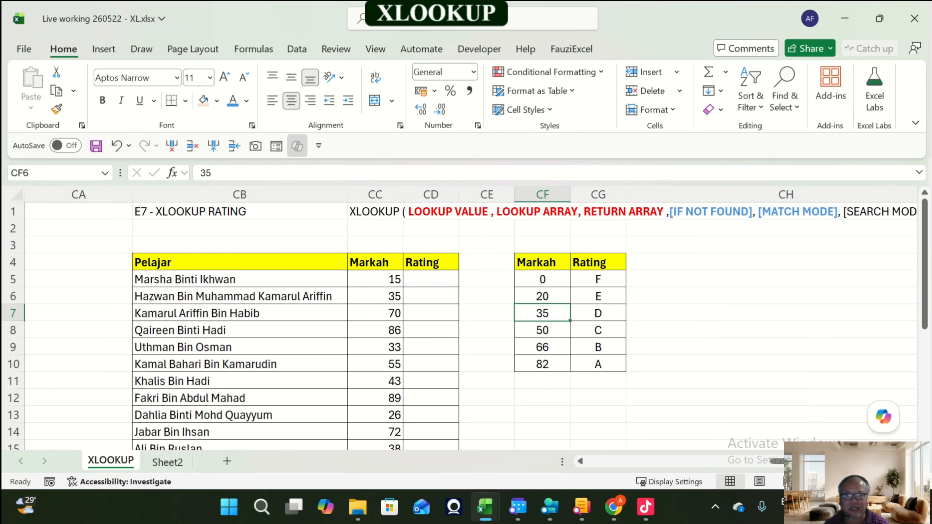
key(Up)
key(Up)
key(Right)
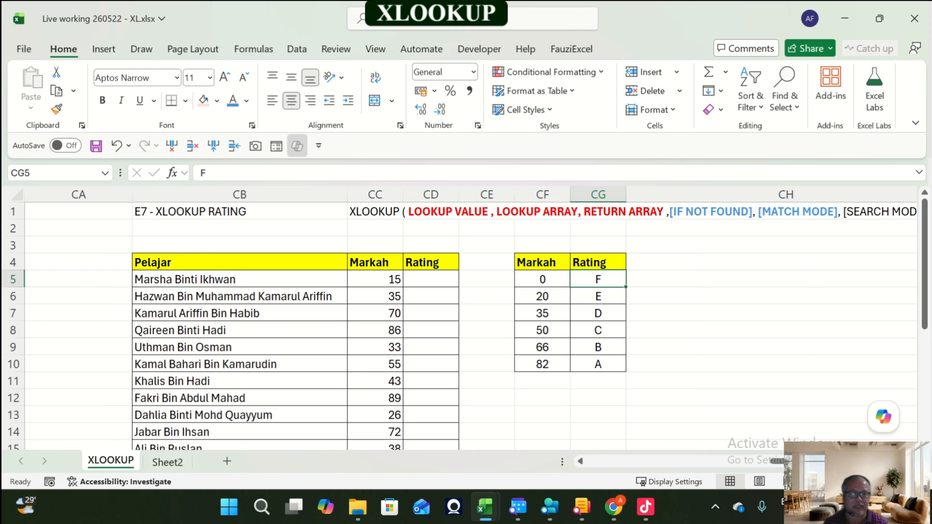
Step: Enter the label RETURN ARRAY in CG12 beneath the Rating thresholds table and left-align it
key(Down)
key(Down)
key(Down)
key(Down)
key(Down)
key(Down)
key(Down)
key(Down)
key(Up)
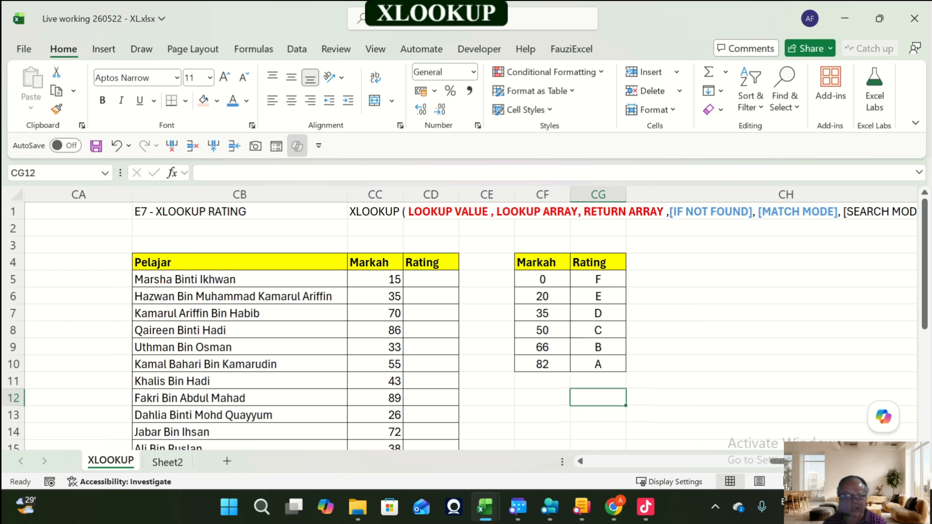
text(RETURN A)
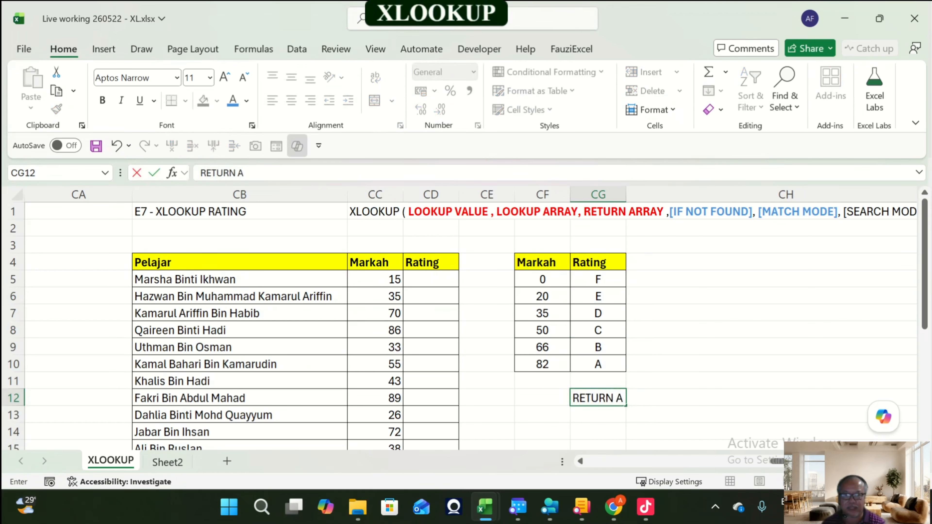
text(RRAY)
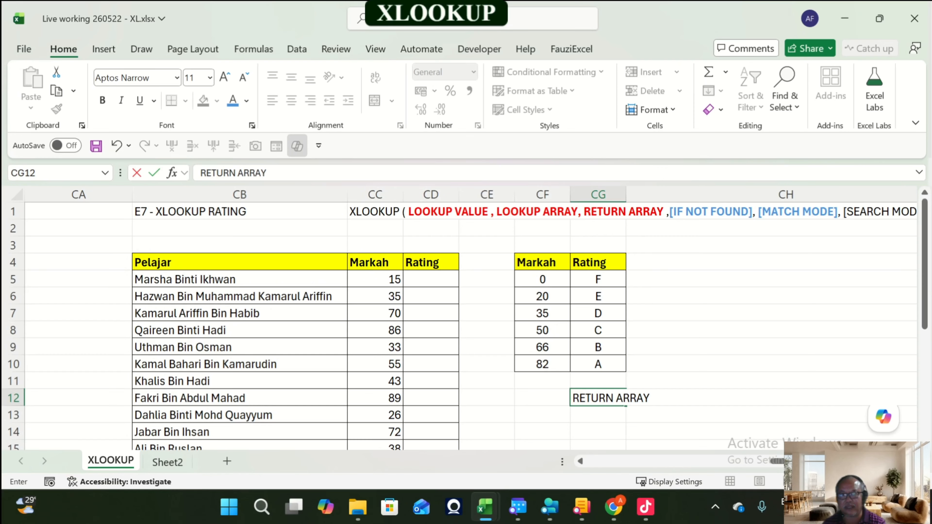
key(Return)
key(Up)
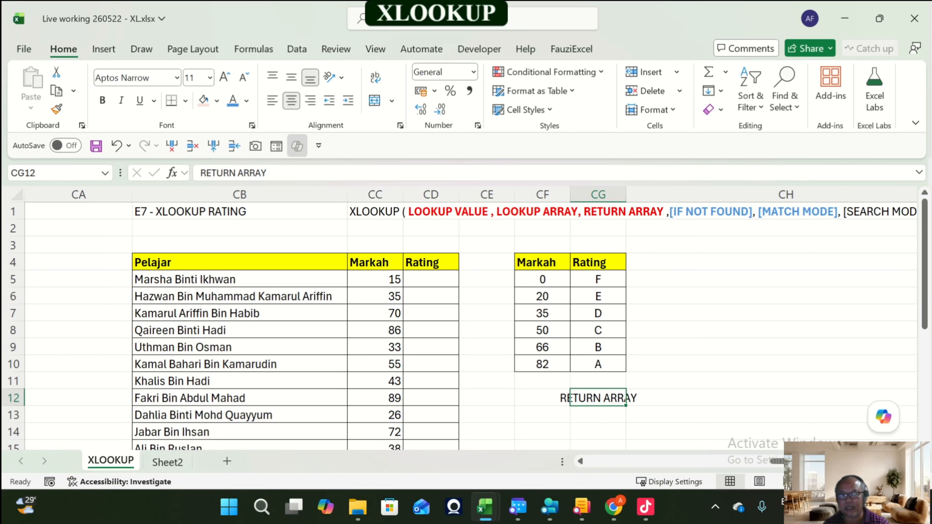
click(272, 101)
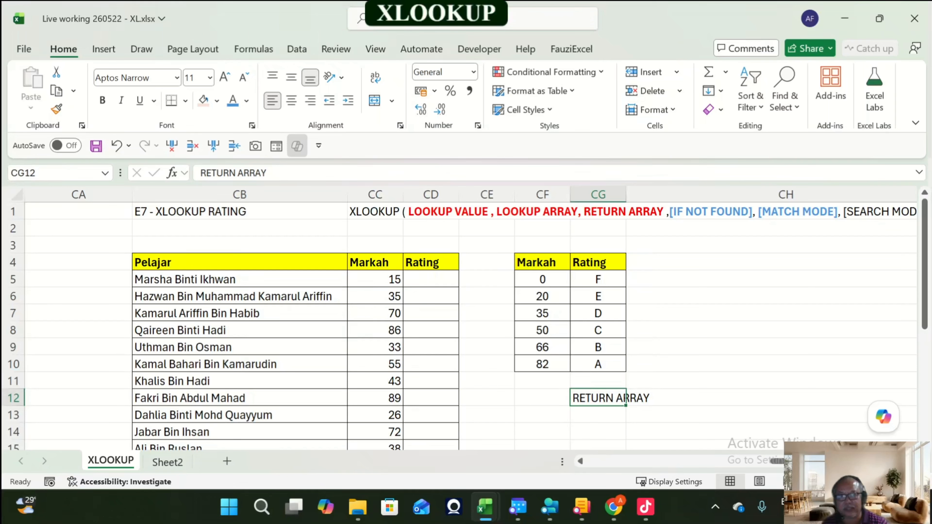
Step: Widen columns CG and CF and enter the label LOOKUP ARRAY in CF12 beneath the Markah thresholds
drag(626, 195, 665, 194)
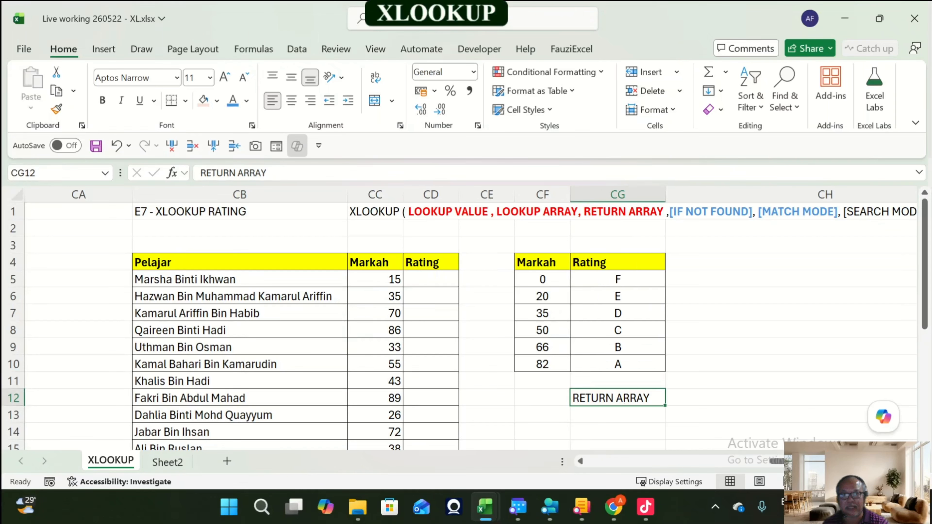
drag(570, 195, 597, 195)
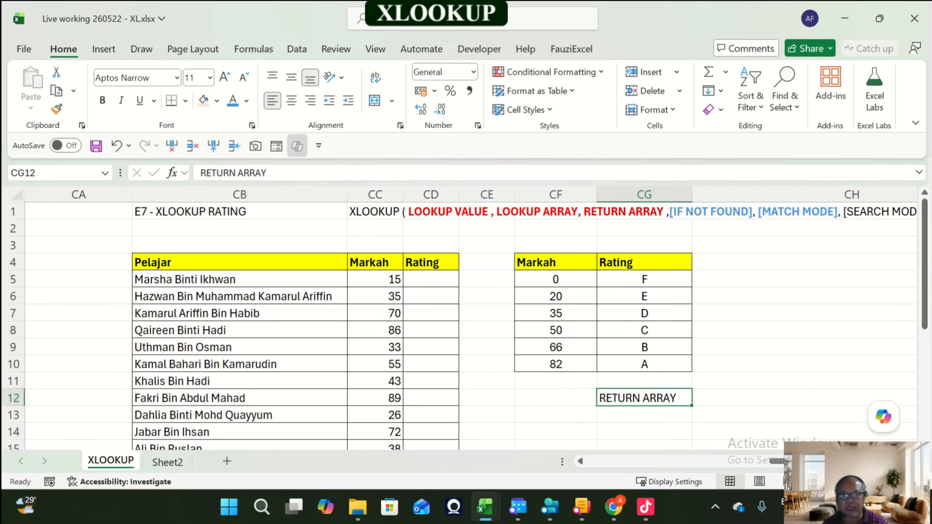
click(375, 245)
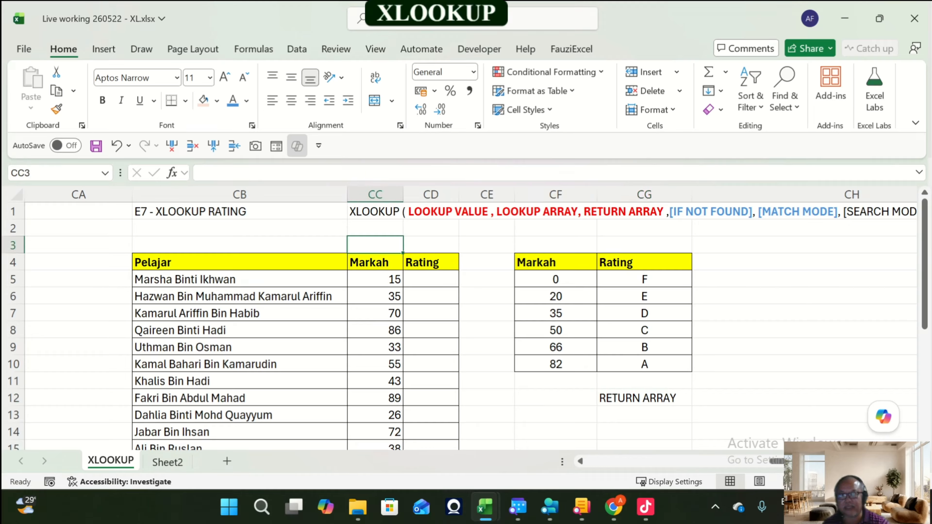
click(556, 398)
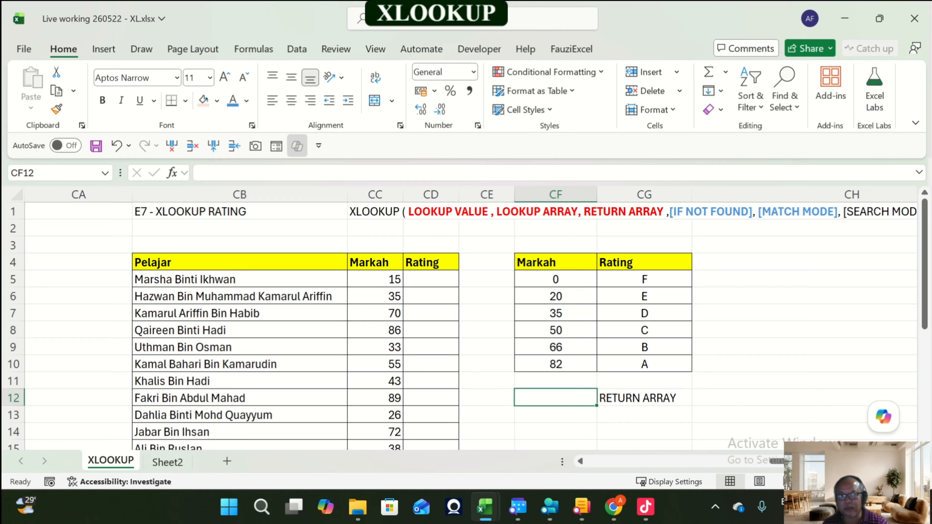
text(LOOK)
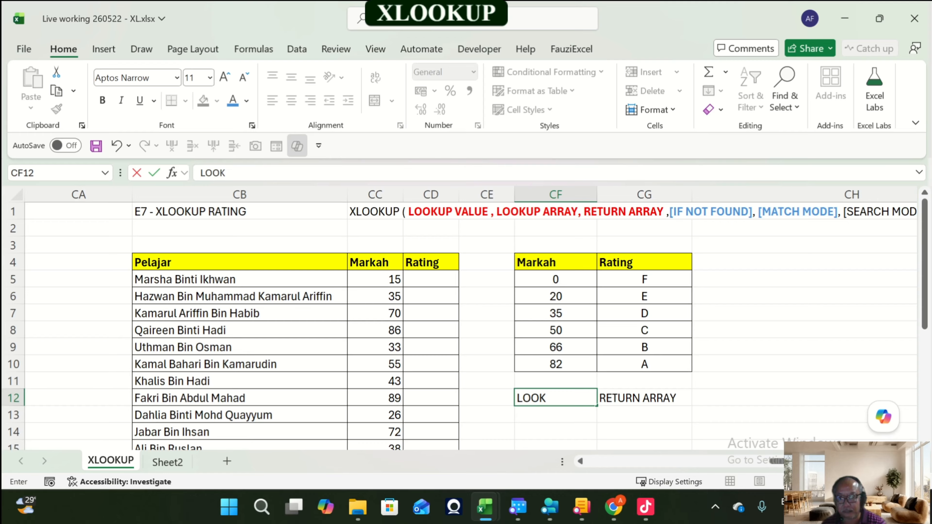
text(UP A)
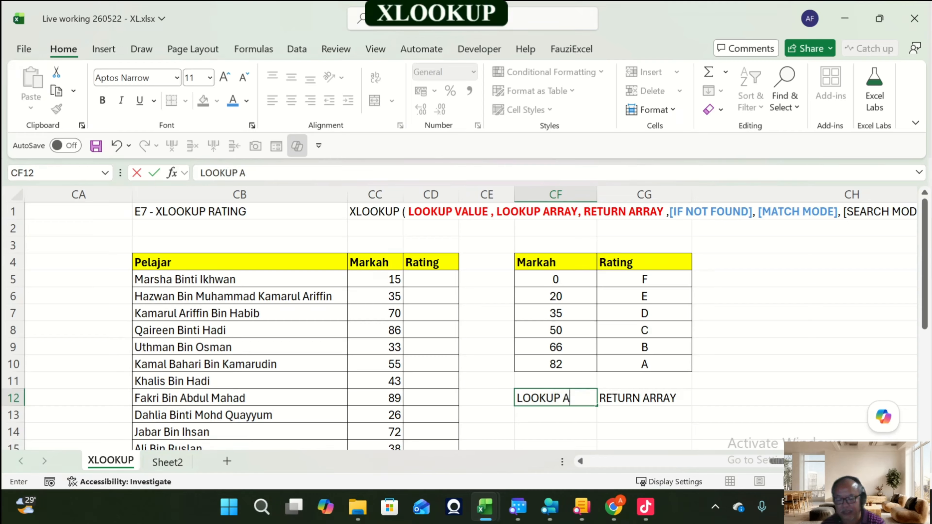
text(RRAY)
key(Return)
key(Up)
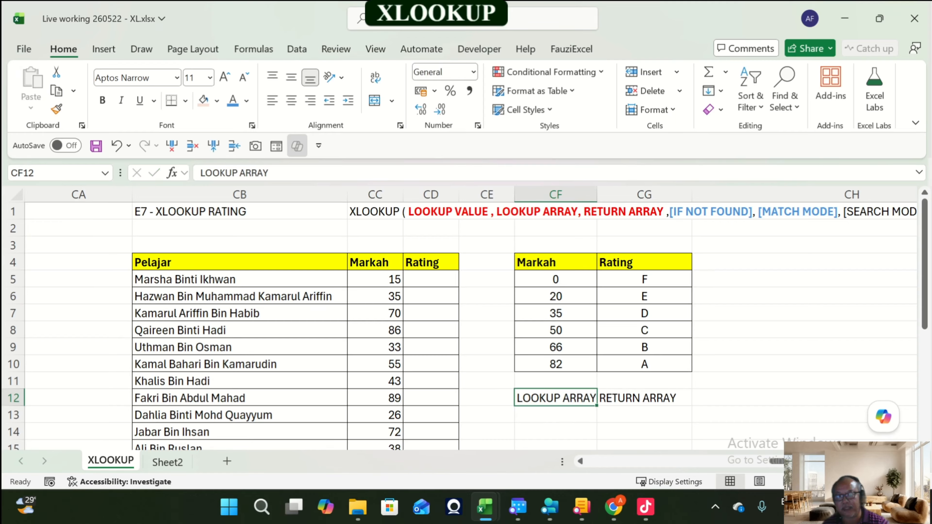
drag(598, 194, 608, 195)
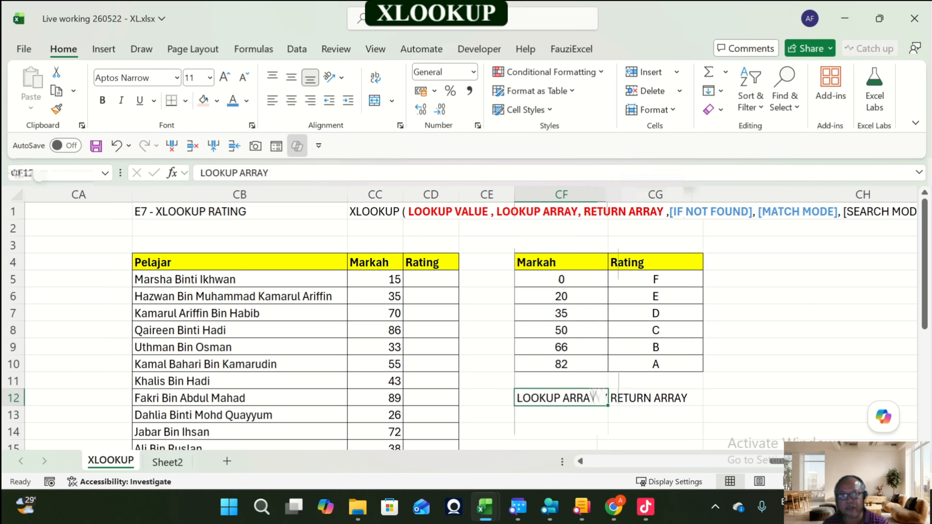
Step: Enter the label LOOKUP VALUE in CC3 above the Markah column and widen column CC
click(375, 245)
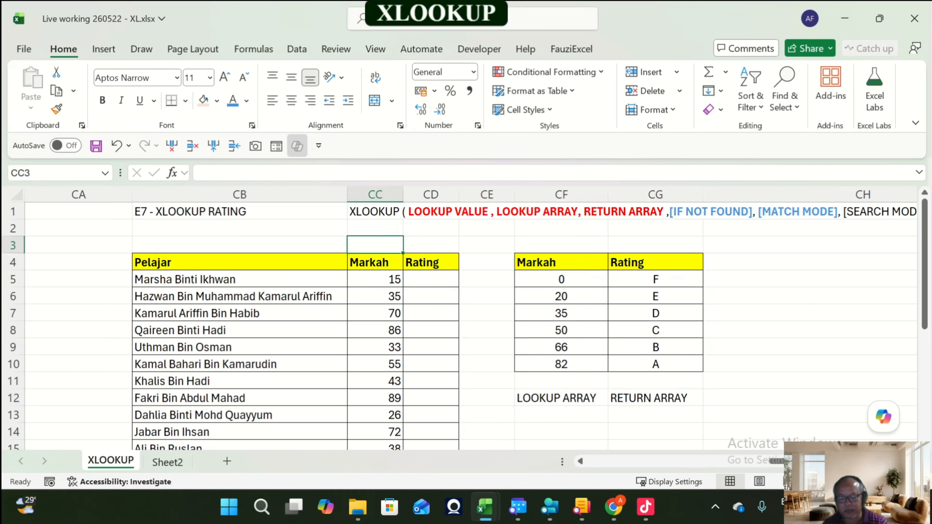
text(LOOKUP VALUE)
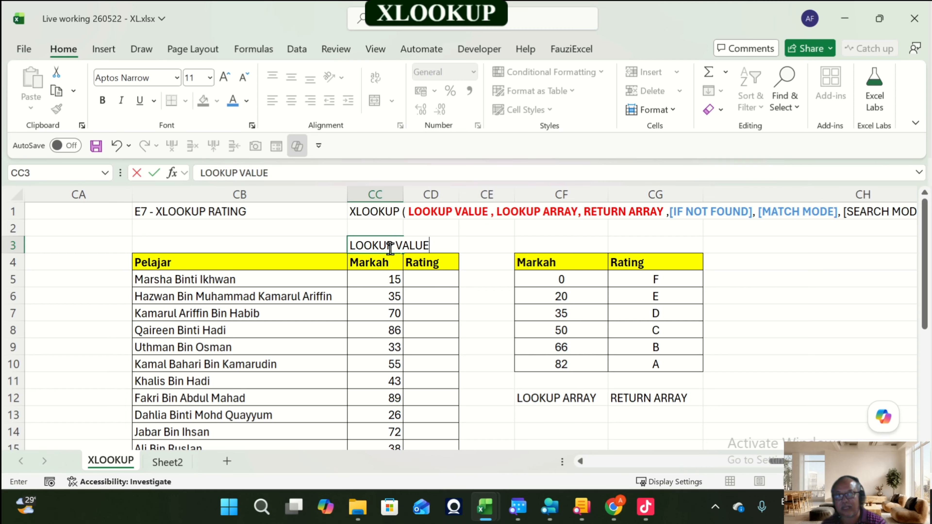
key(Return)
drag(403, 195, 437, 195)
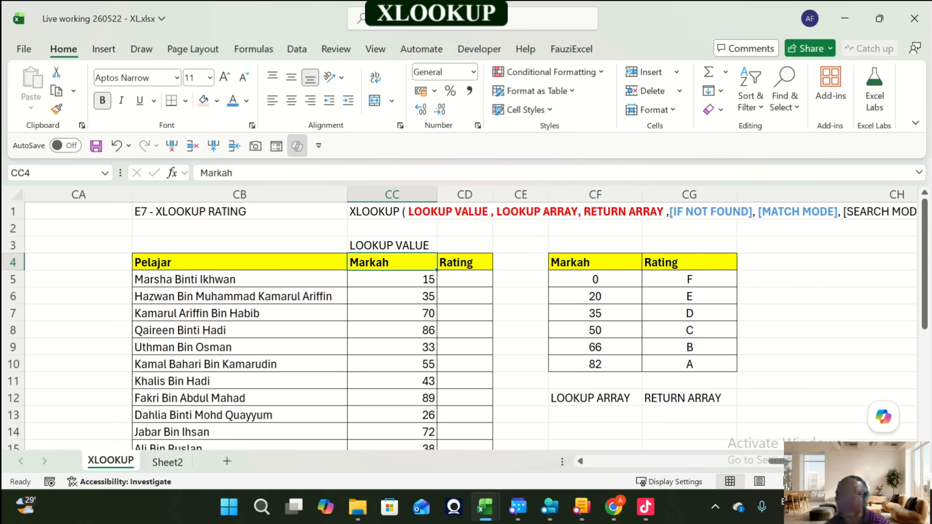
Step: Start an XLOOKUP formula in CD5 using the Markah range CC5:CC24 as the lookup value
mouse_move(776, 461)
mouse_down()
mouse_move(756, 461)
mouse_move(779, 462)
mouse_up()
click(448, 279)
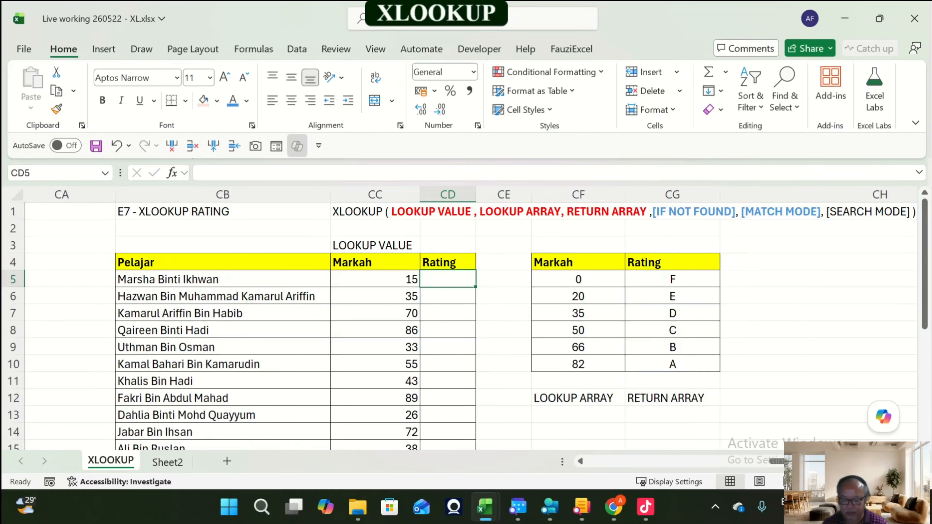
text(x)
key(BackSpace)
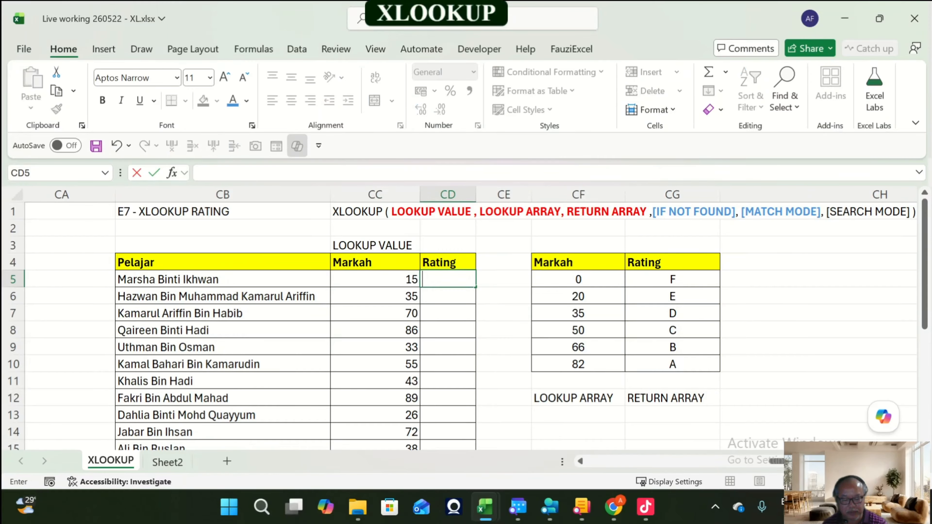
text(=xlo)
key(Tab)
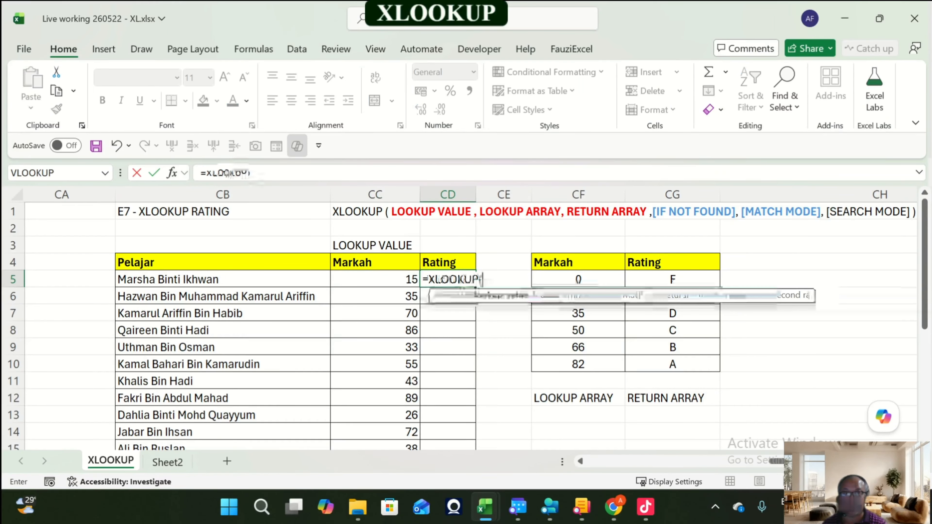
key(Left)
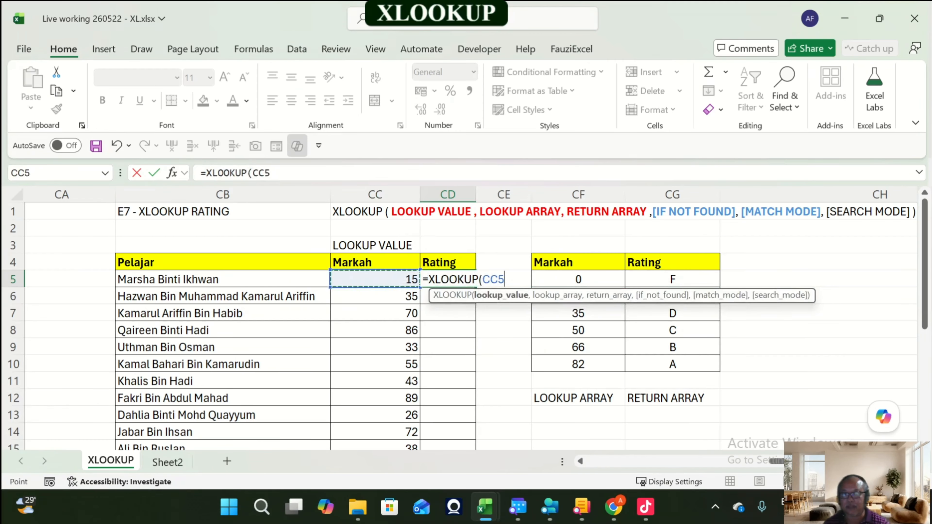
key(ctrl+shift+Down)
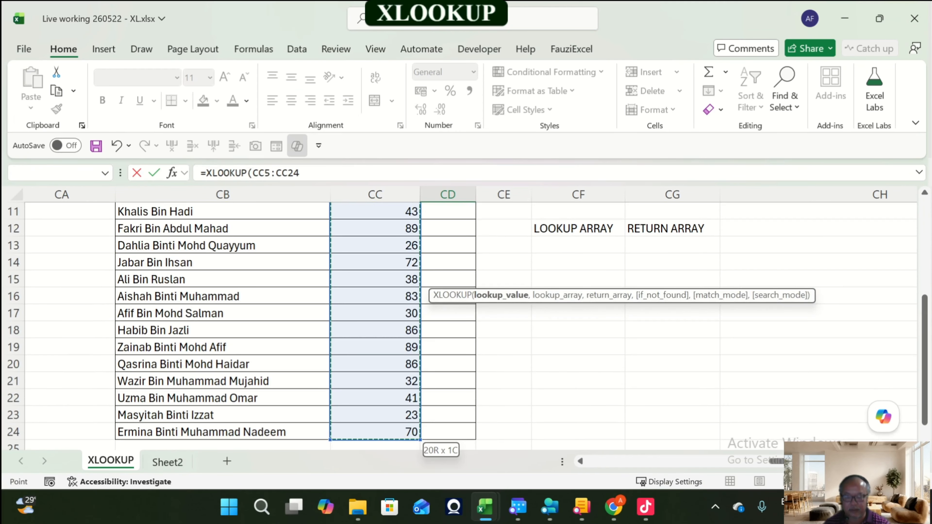
Step: Add CF5:CF10 as the lookup array and CG5:CG10 as the return array in the XLOOKUP formula
text(,)
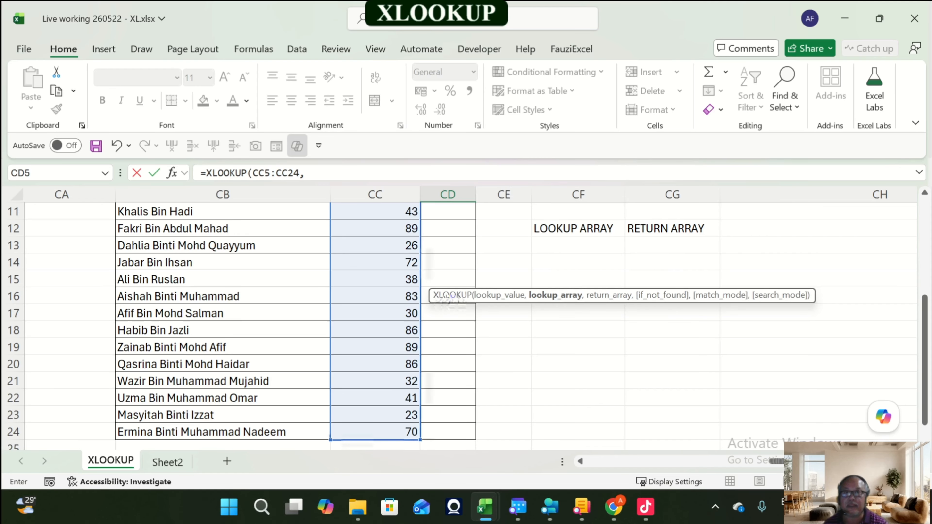
scroll(471, 327, up, 3)
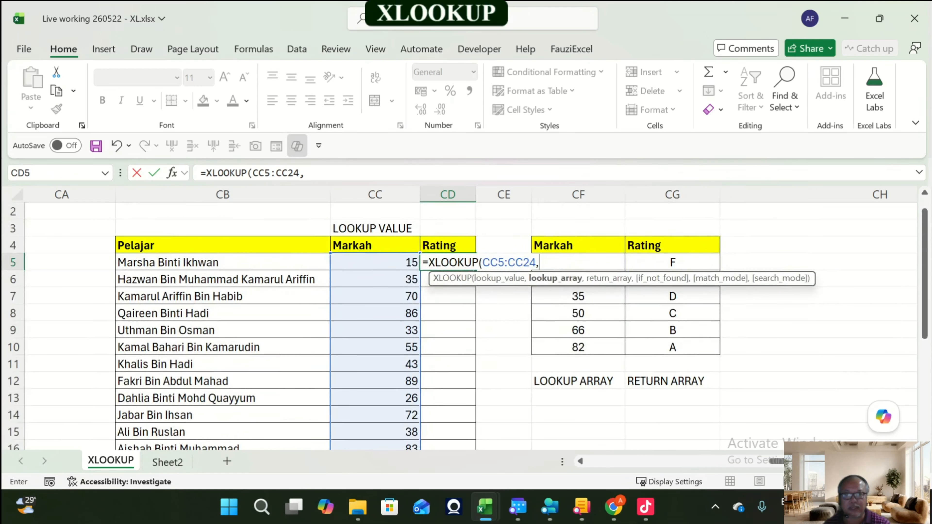
drag(578, 347, 589, 261)
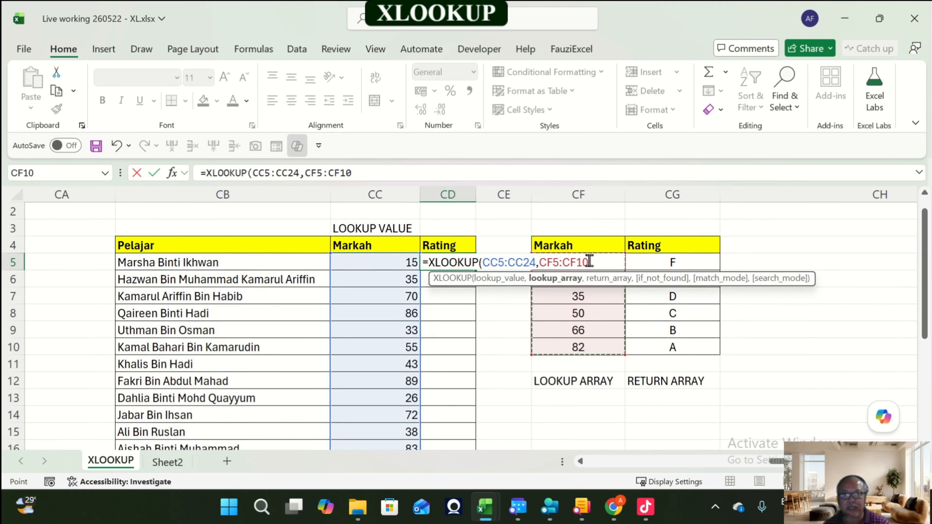
text(,)
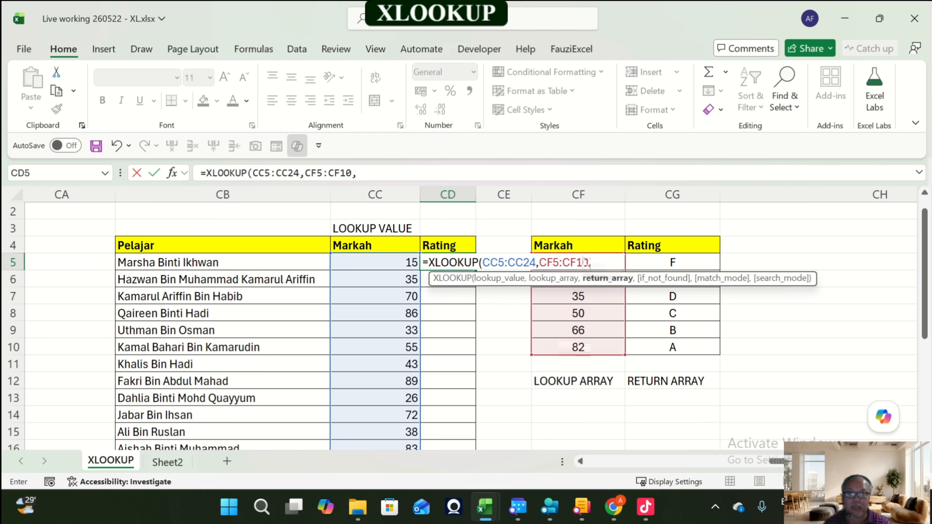
drag(674, 347, 676, 260)
text(,)
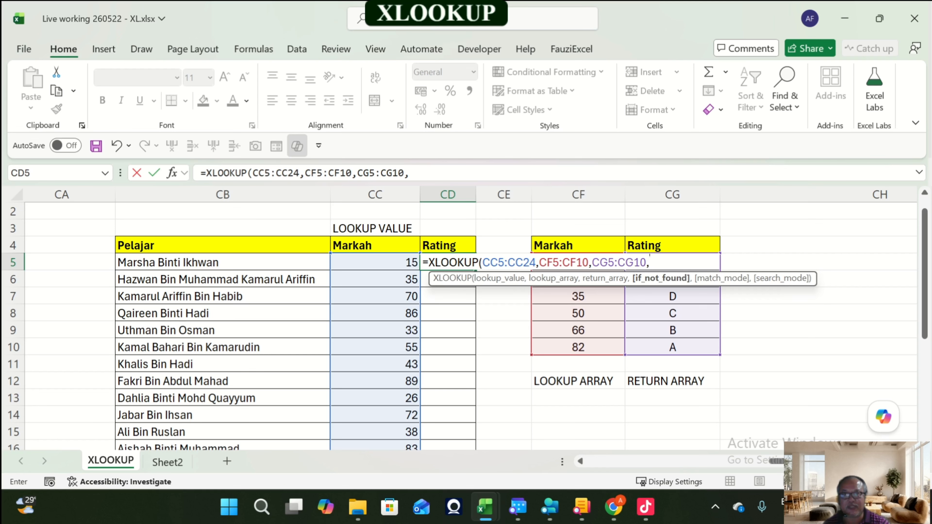
Step: Skip the if-not-found argument, set match mode to -1 (exact match or next smaller item), and complete the formula
scroll(650, 254, up, 1)
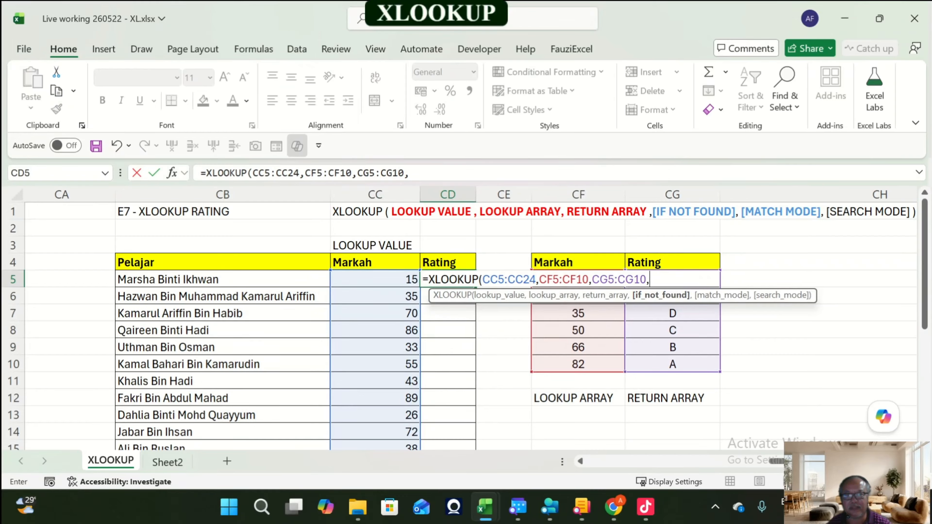
text(,)
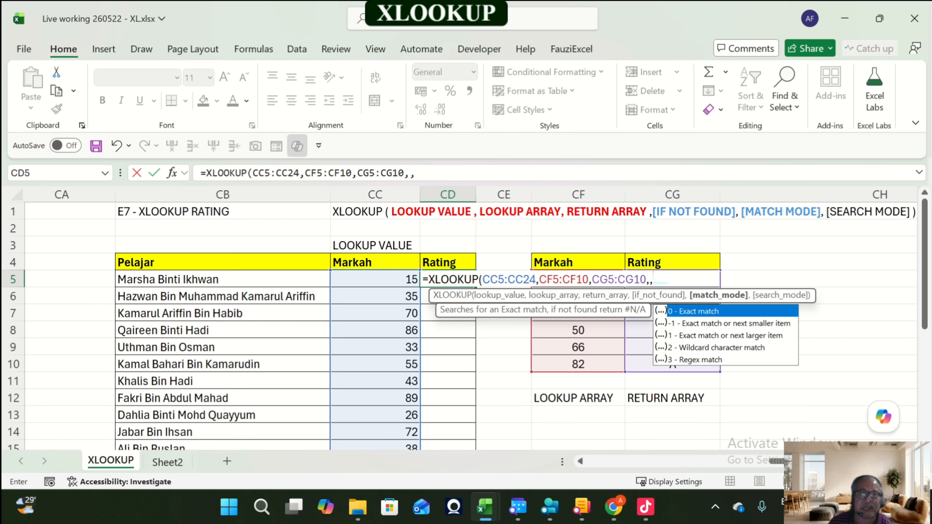
key(Down)
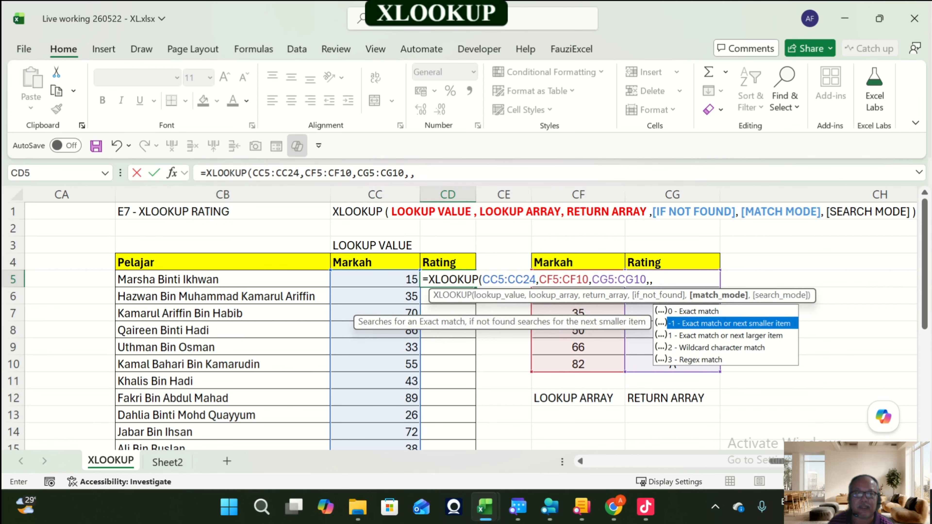
key(Down)
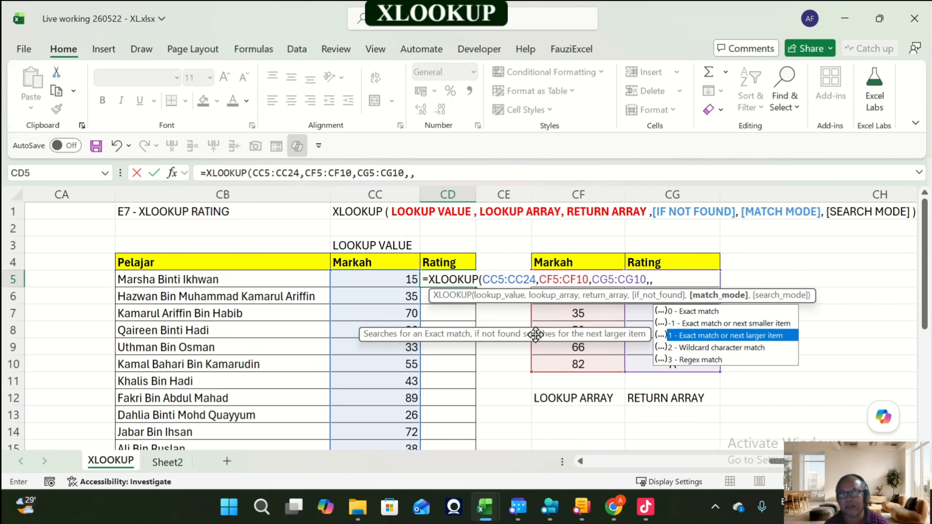
key(Up)
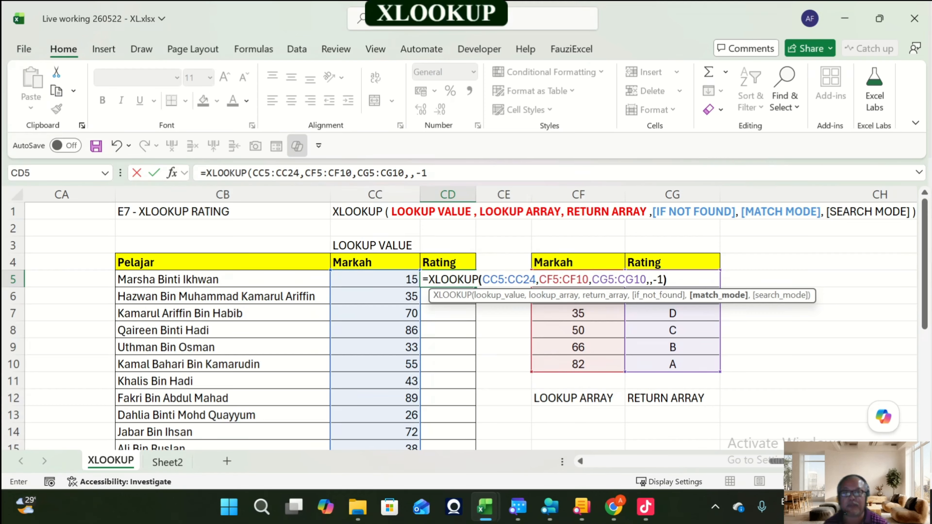
text())
key(Return)
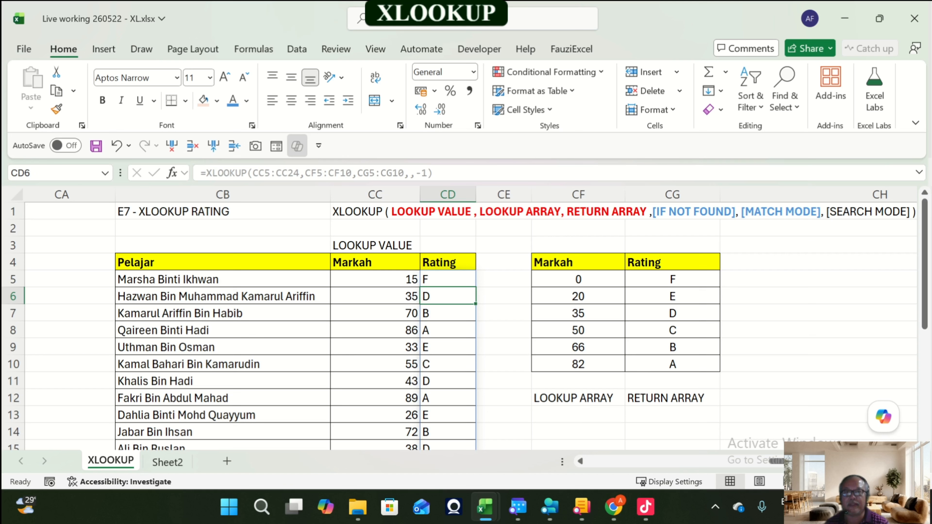
Step: Re-enter match mode -1 (exact match or next smaller item) in CD5's XLOOKUP formula by picking it from the match-mode options
key(Up)
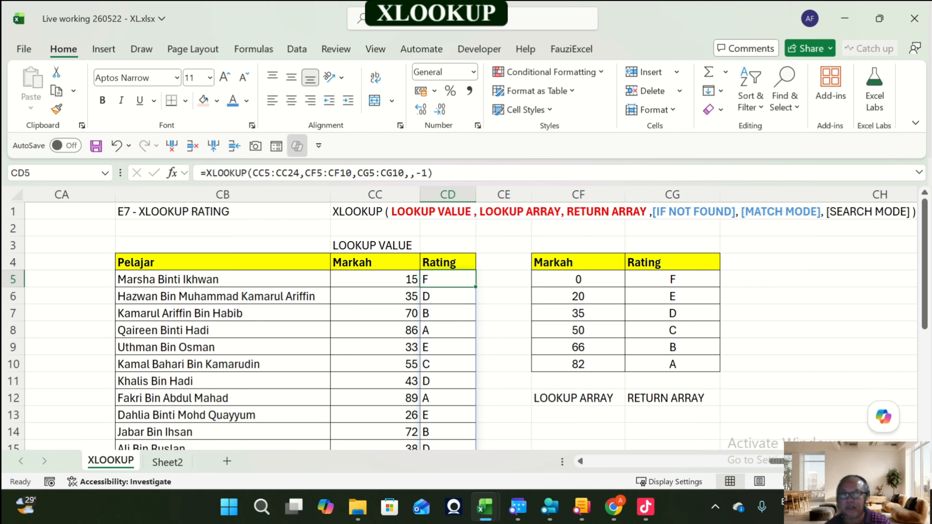
click(428, 174)
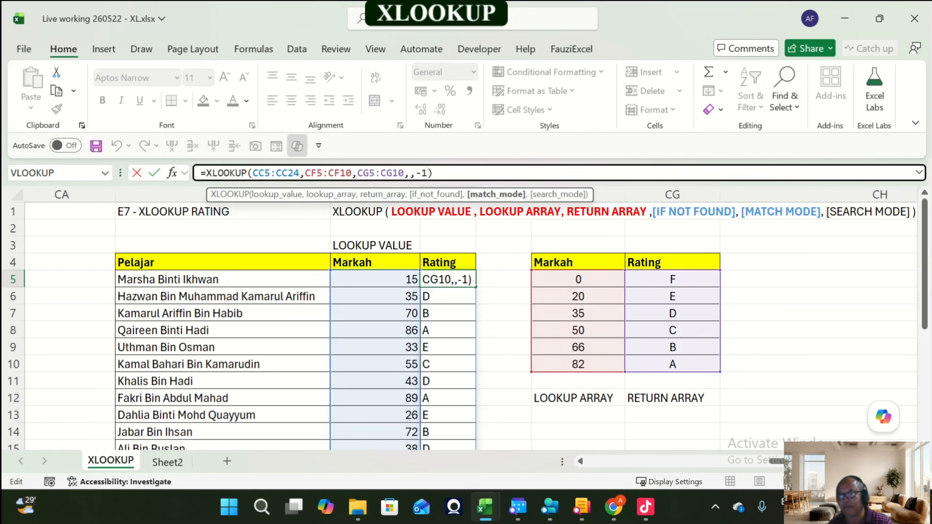
key(BackSpace)
key(BackSpace)
key(BackSpace)
text(,)
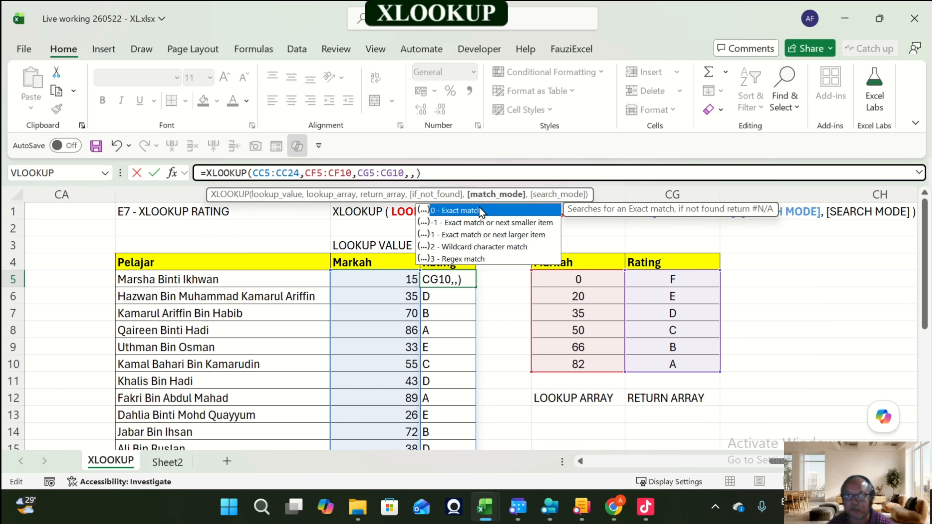
key(Down)
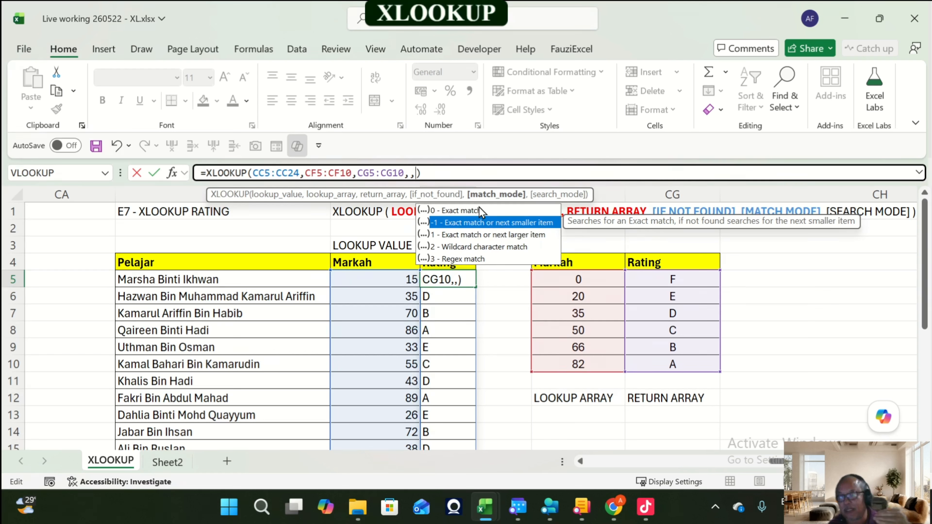
key(Tab)
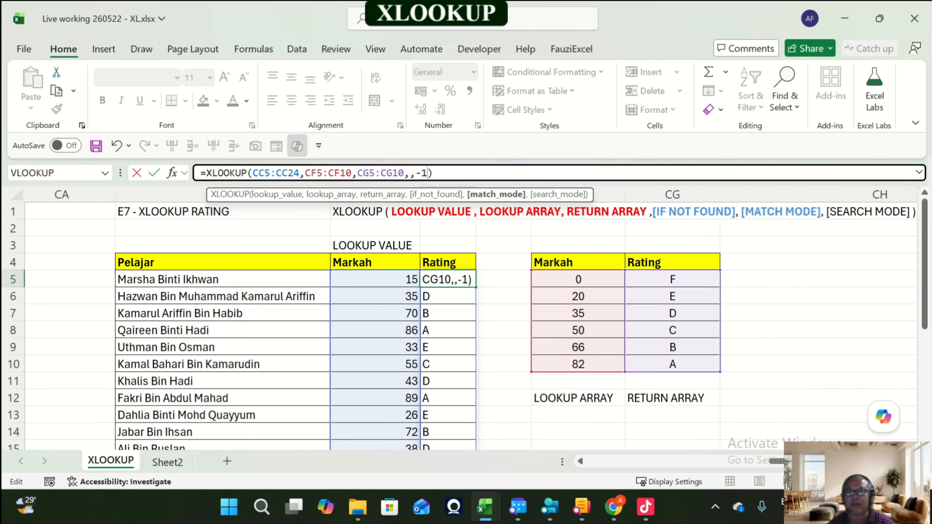
key(Return)
Step: Narrow column CH between the E7 lookup table and the E6 exercise
key(Right)
key(Right)
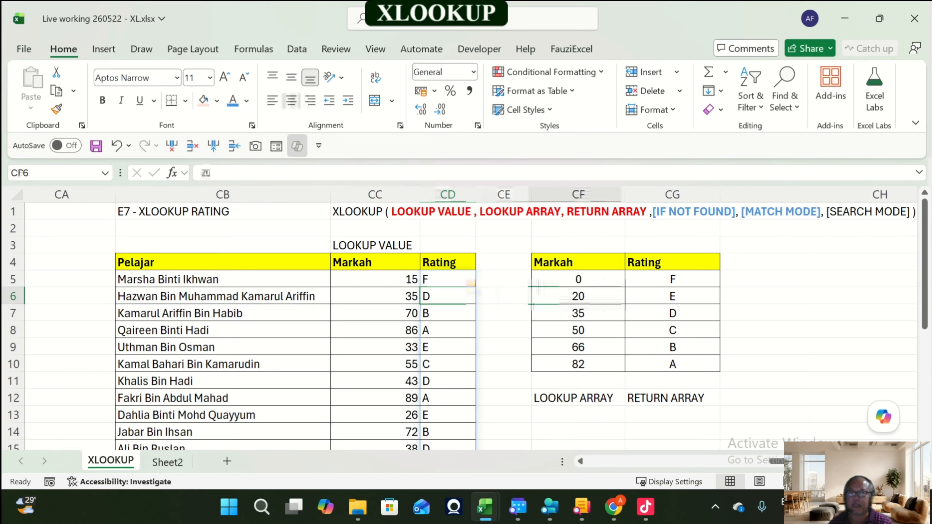
key(Up)
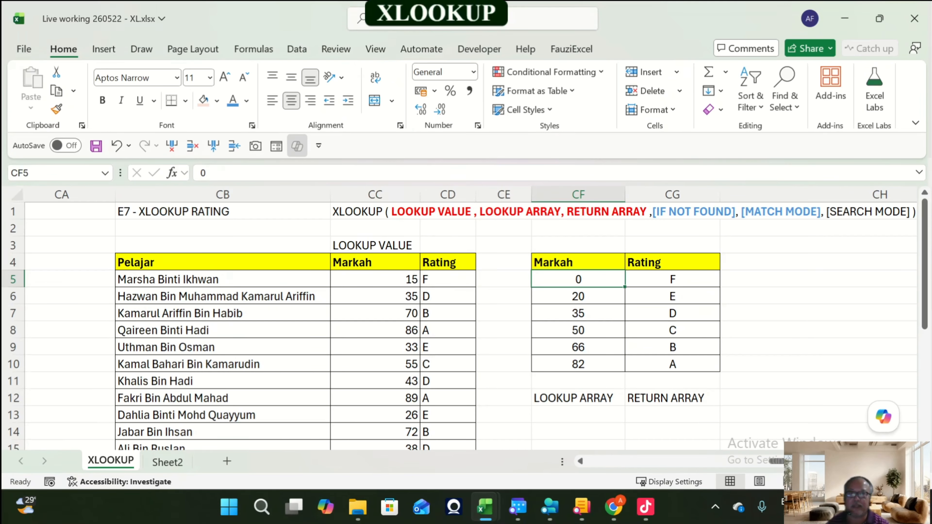
key(Right)
key(Right)
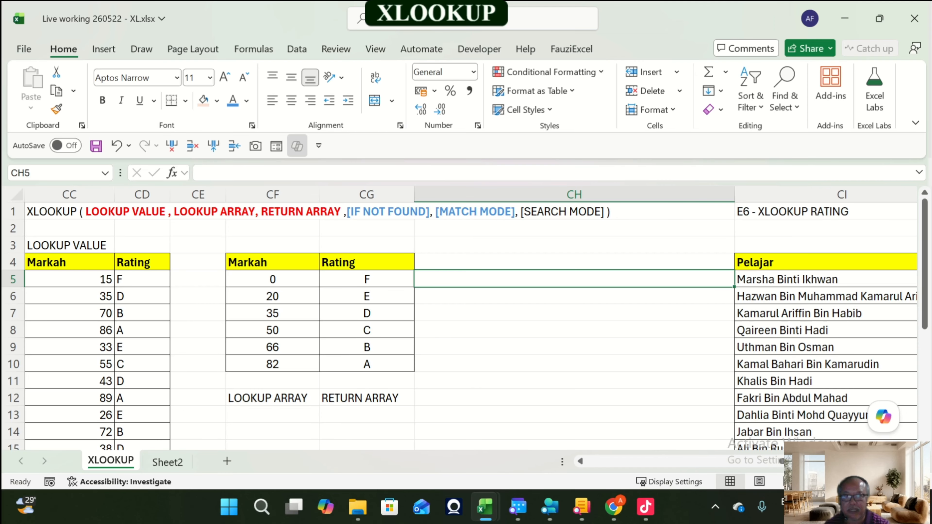
drag(735, 194, 652, 194)
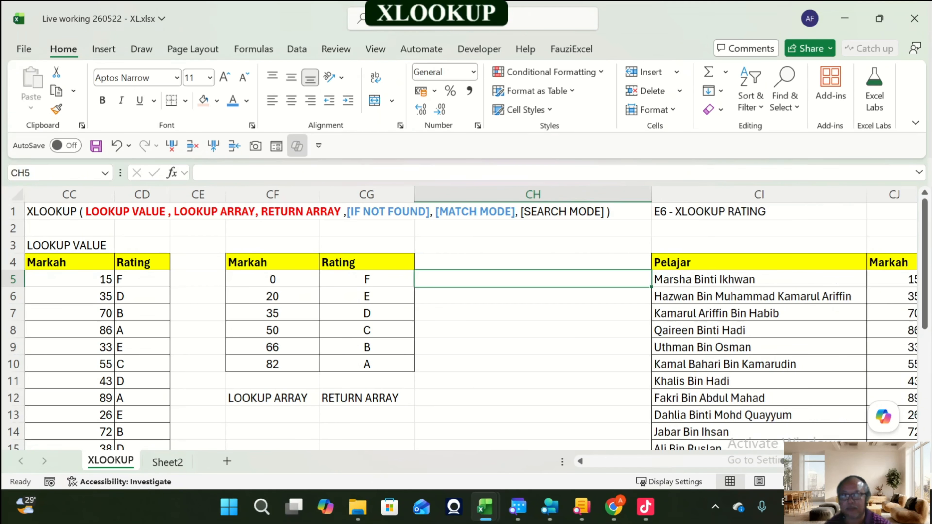
Step: Review the E6 XLOOKUP RATING table's Markah thresholds and rating letters, returning to the E7 syntax row
key(Right)
key(Right)
key(Right)
key(Right)
key(Right)
key(Right)
key(Right)
key(Right)
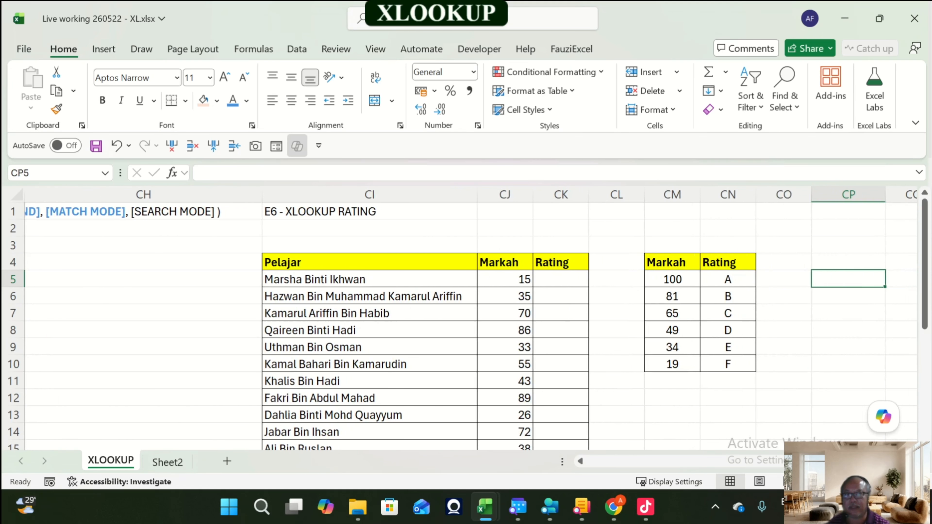
key(Left)
key(Left)
key(Left)
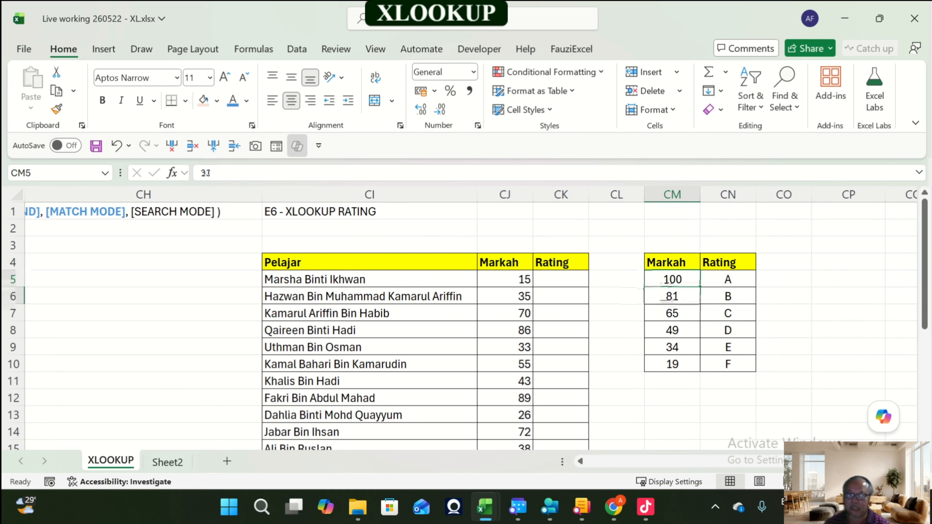
key(Down)
key(Down)
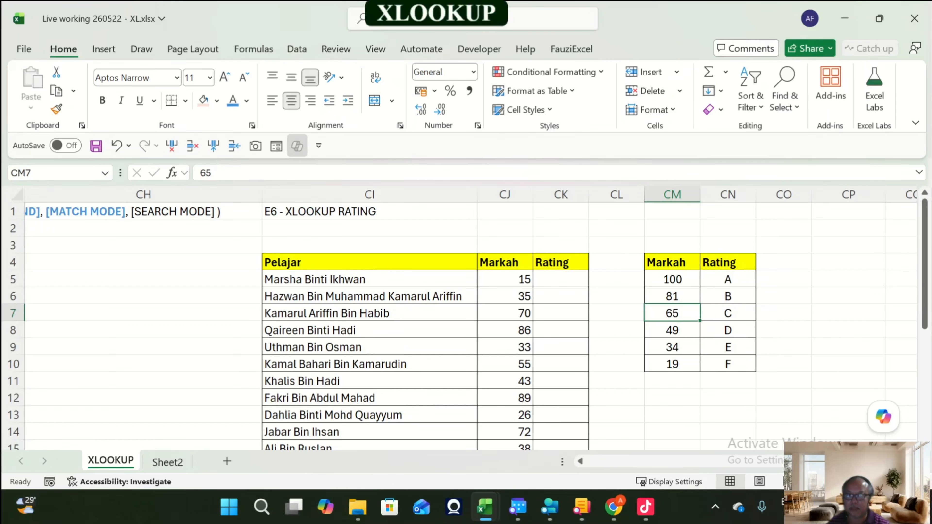
key(Down)
key(Down)
key(Down)
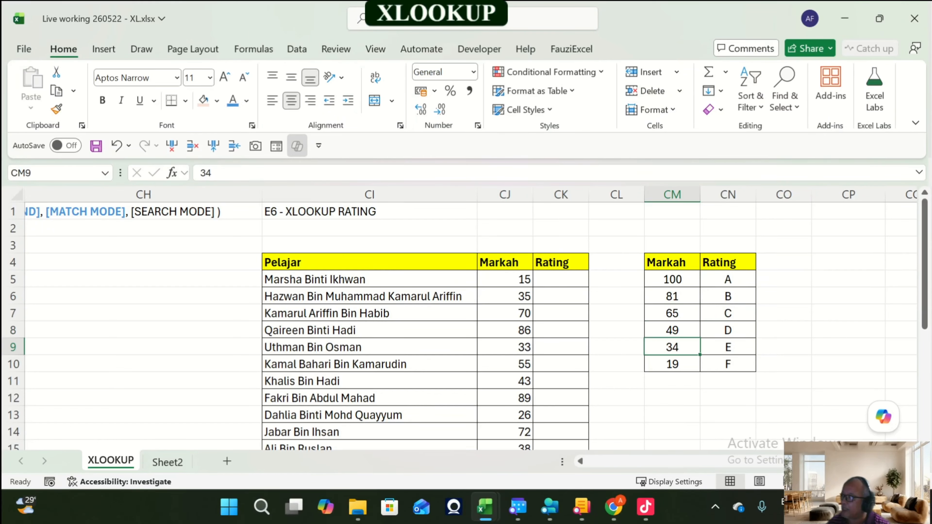
key(Up)
key(Up)
key(Up)
key(Up)
key(Up)
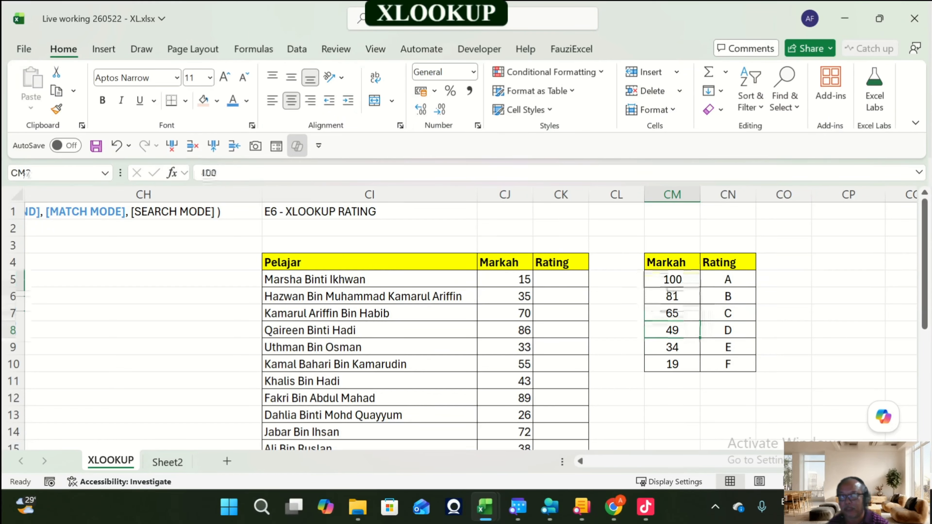
key(Up)
key(Up)
key(Up)
key(Up)
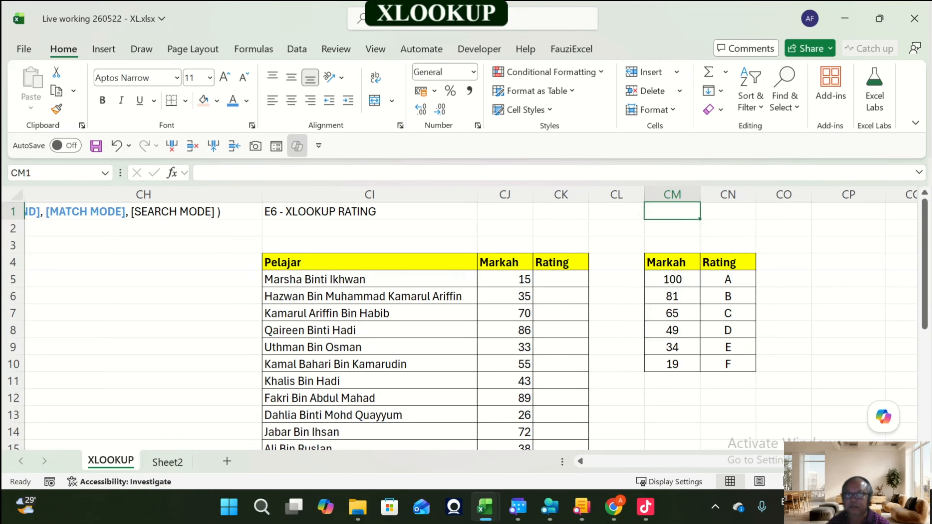
key(Left)
key(Left)
key(Left)
key(Left)
key(Left)
key(Left)
key(Left)
key(Left)
key(Left)
key(Left)
key(Left)
key(Left)
key(Right)
key(Right)
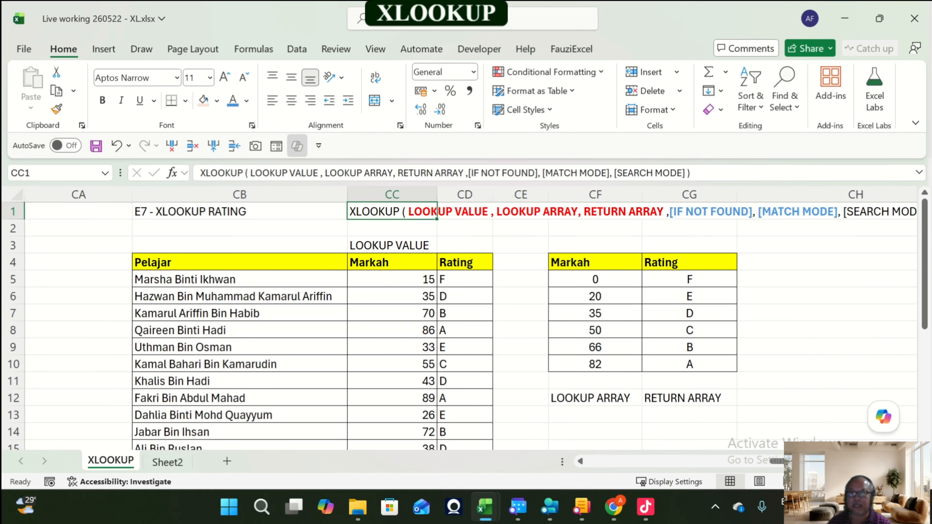
Step: Copy the XLOOKUP syntax text from CC1 into CJ1 beside the E6 exercise title
key(ctrl+c)
key(Right)
key(Right)
key(Right)
key(Right)
key(Right)
key(Right)
key(Right)
key(Right)
key(Right)
key(Right)
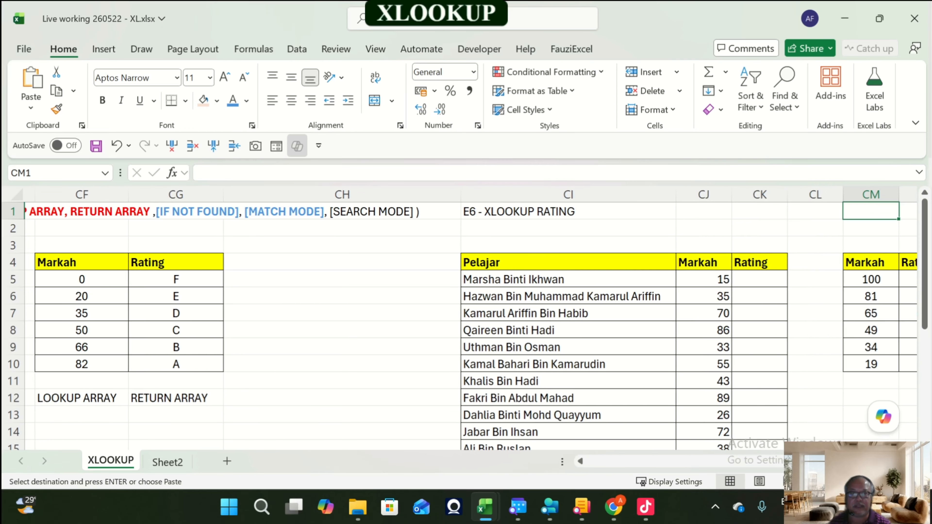
key(Left)
key(Left)
key(Left)
key(ctrl+v)
Step: Rename the exercise title in CI1 to E8 - XLOOKUP RATING
key(Left)
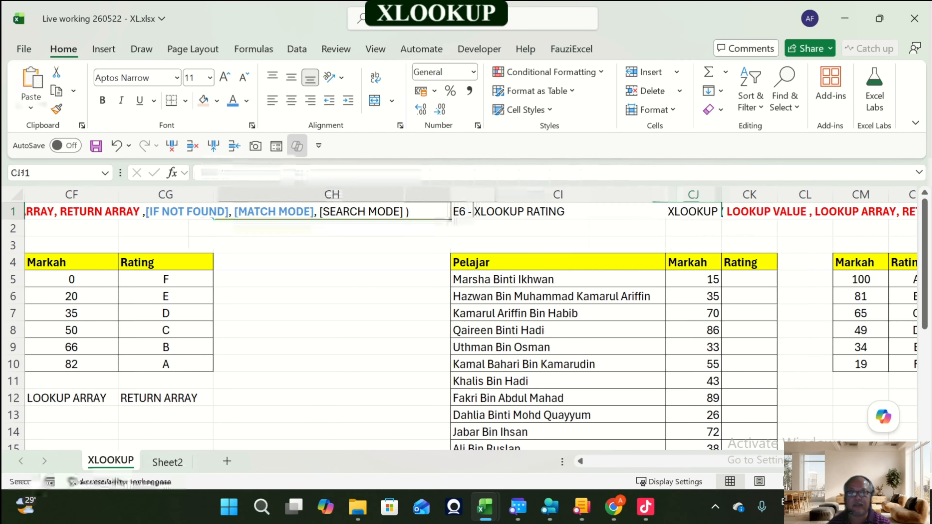
key(F2)
key(Home)
key(Right)
key(Right)
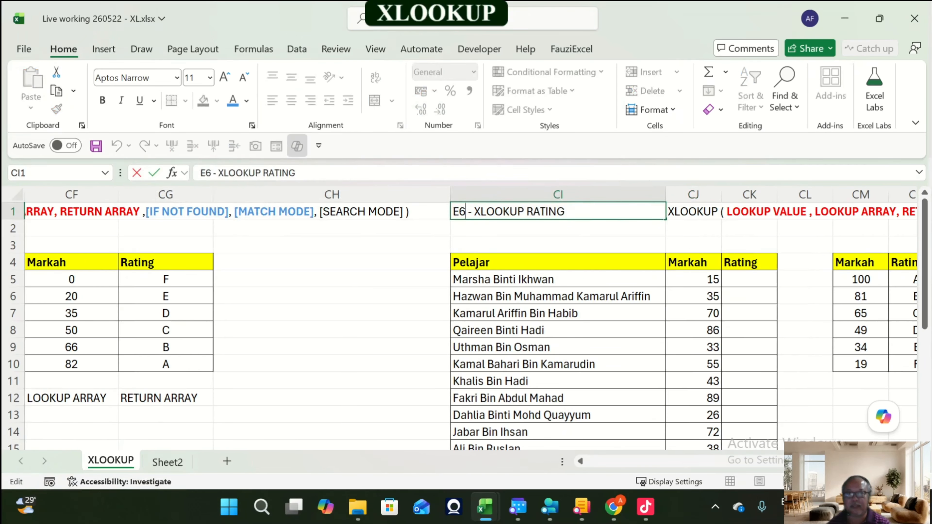
key(BackSpace)
text(8)
key(shift+Tab)
Step: Copy the LOOKUP VALUE label from CC3 into CJ3 above the E8 Markah column
key(Left)
key(Left)
key(Left)
key(Left)
key(Left)
key(Left)
key(Left)
key(Left)
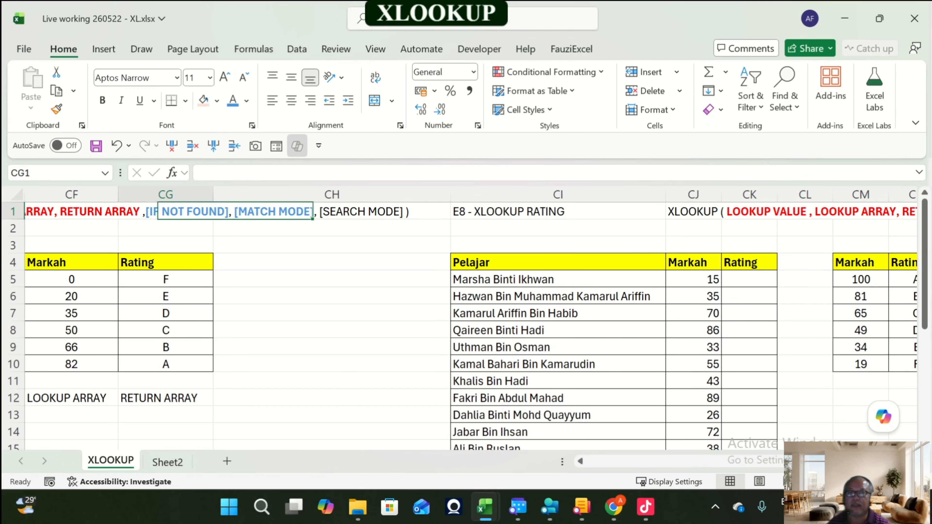
key(Right)
key(Right)
key(Right)
key(Right)
key(Right)
key(Right)
key(Right)
key(Right)
key(Right)
key(Right)
key(Right)
key(Right)
key(Right)
key(Right)
key(Right)
key(Right)
key(Right)
key(Right)
key(Right)
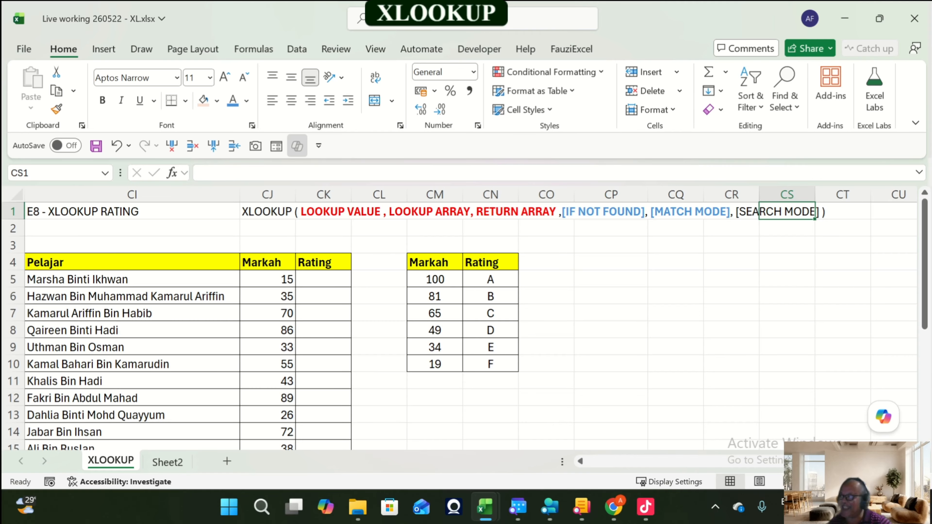
click(324, 280)
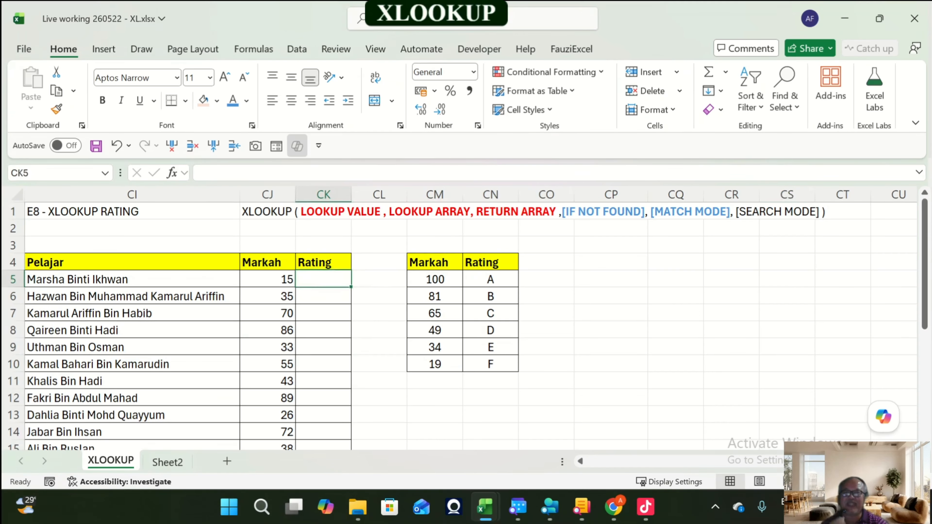
scroll(470, 319, left, 5)
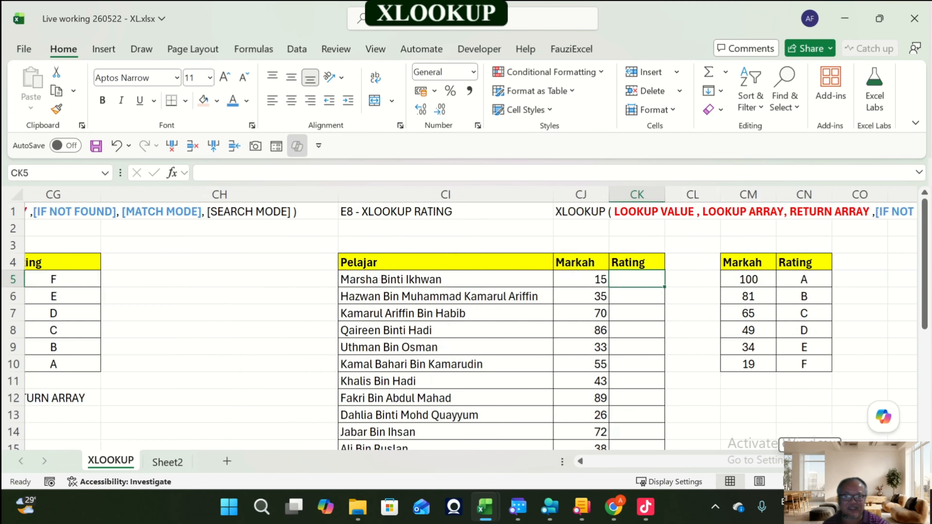
scroll(470, 320, left, 3)
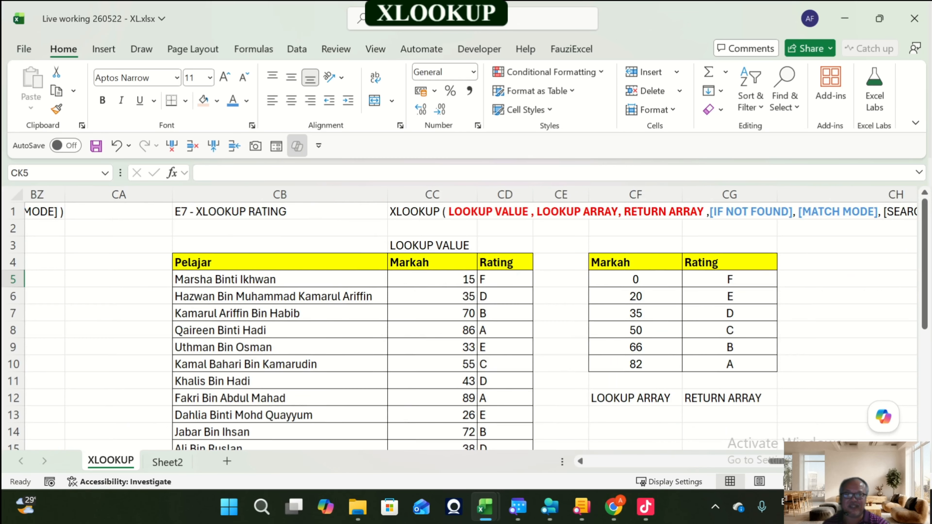
click(430, 245)
key(ctrl+c)
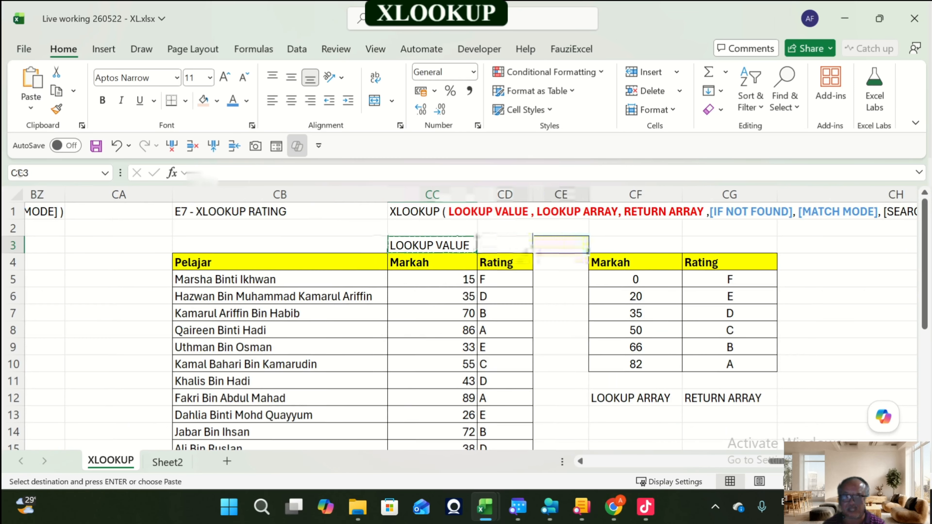
key(Right)
key(Right)
key(Right)
key(Right)
key(Right)
key(Right)
key(Right)
key(Right)
key(Right)
key(Right)
key(Left)
key(Left)
key(Left)
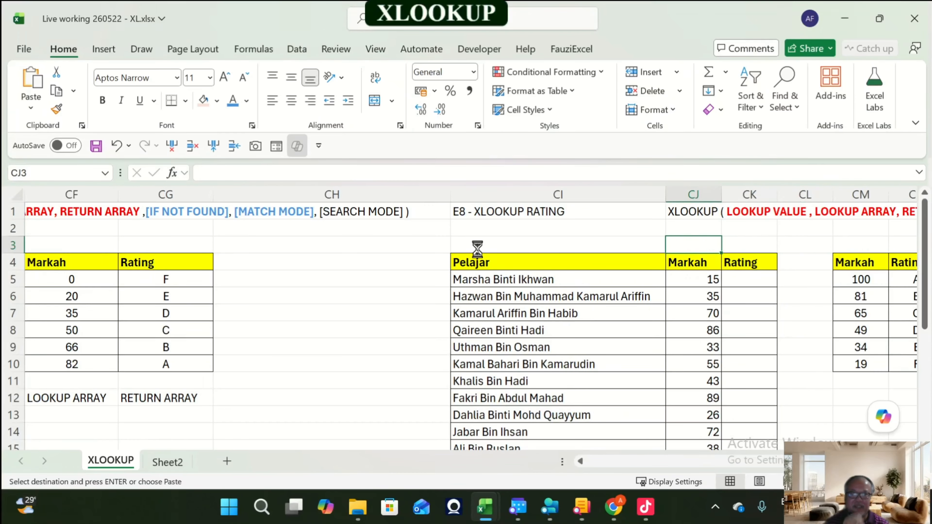
key(Return)
Step: Widen column CJ holding the E8 Markah values
key(Right)
key(Right)
key(Right)
key(Right)
key(Right)
key(Right)
key(Right)
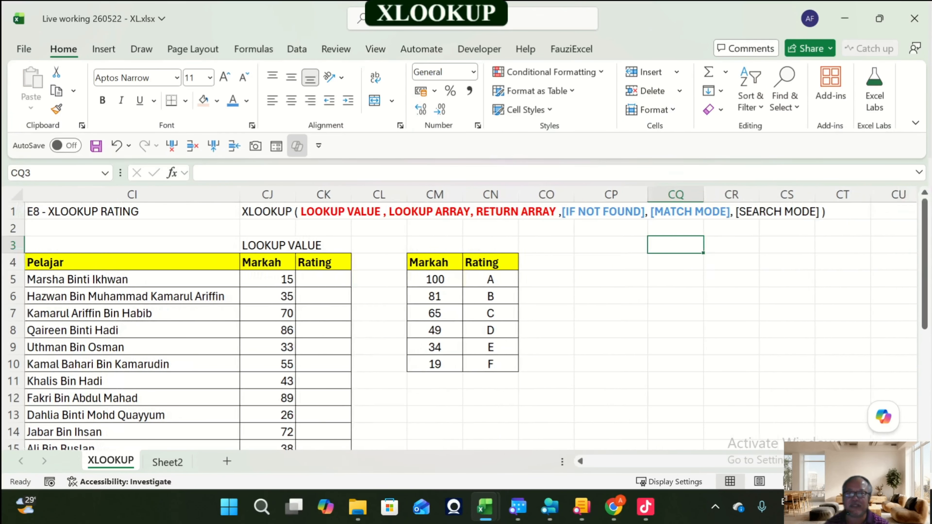
drag(296, 195, 337, 194)
Step: Copy the LOOKUP ARRAY and RETURN ARRAY labels from CF12:CG12 to CM12:CN12 under the E8 lookup table
scroll(641, 472, left, 5)
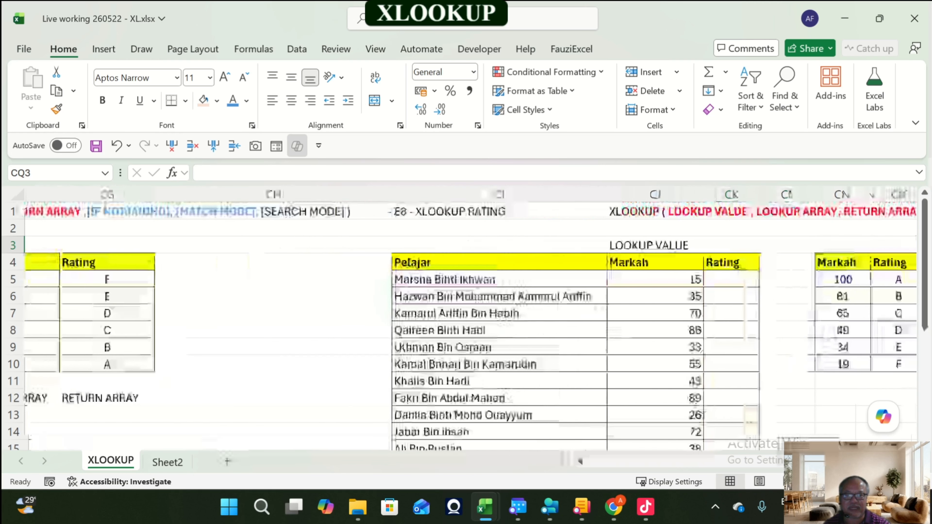
drag(121, 398, 254, 398)
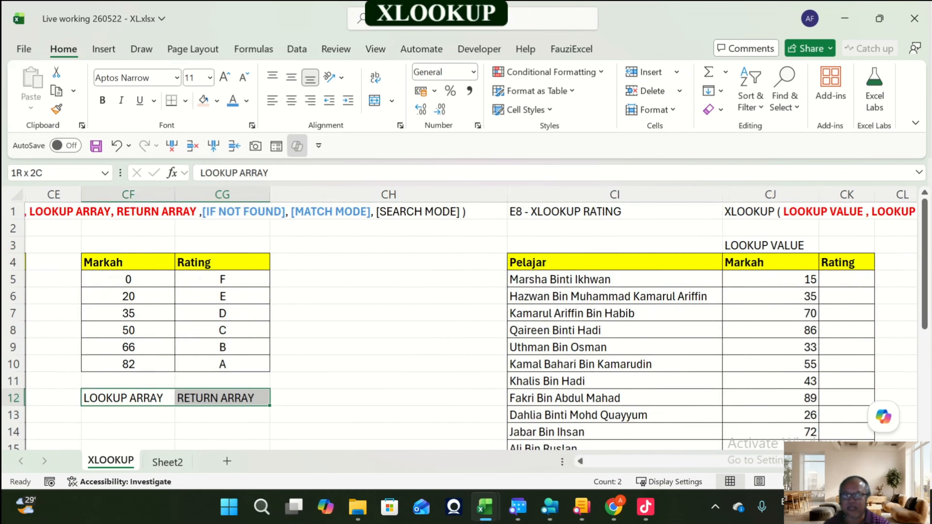
key(ctrl+c)
key(Right)
key(Right)
key(Right)
key(Right)
key(Right)
key(Right)
key(Right)
key(Right)
key(Right)
key(Right)
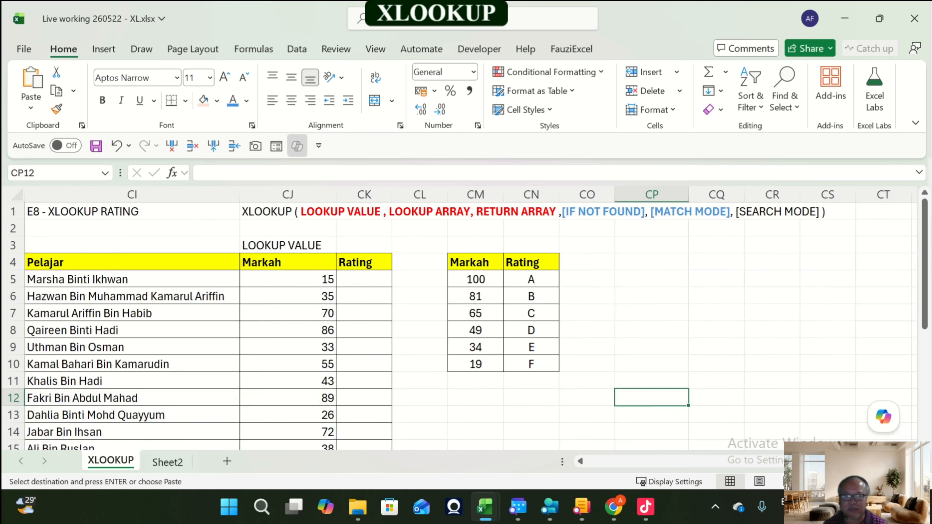
key(Left)
key(Left)
key(Left)
key(ctrl+v)
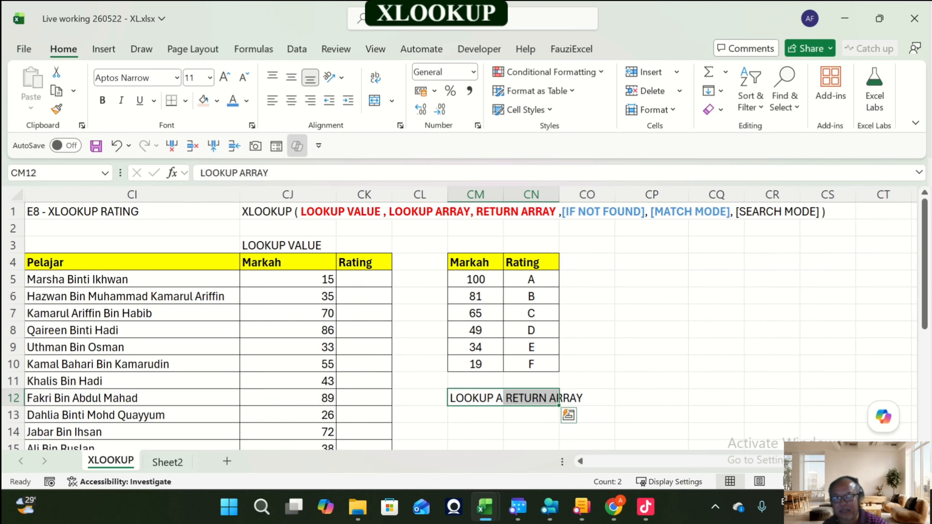
Step: Widen the E8 lookup table columns CM and CN and the Rating column CK
drag(504, 194, 634, 194)
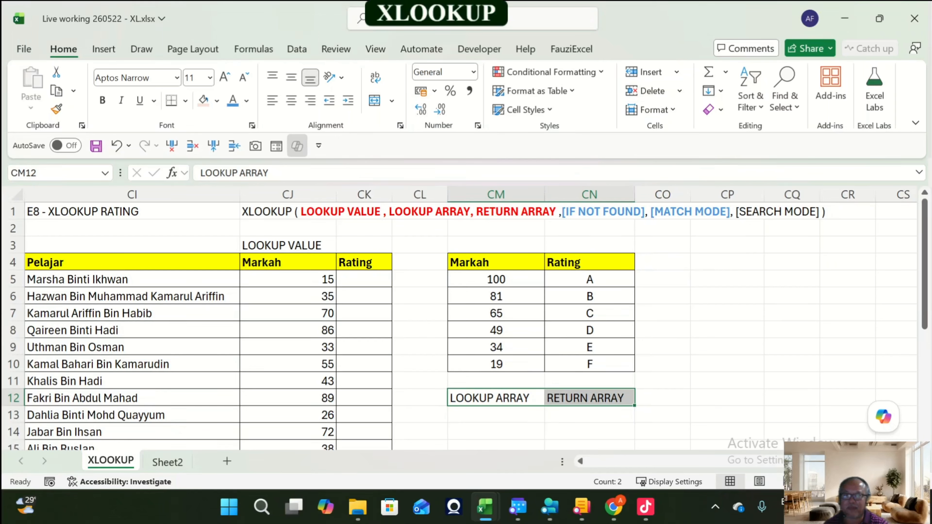
click(364, 279)
drag(392, 194, 415, 195)
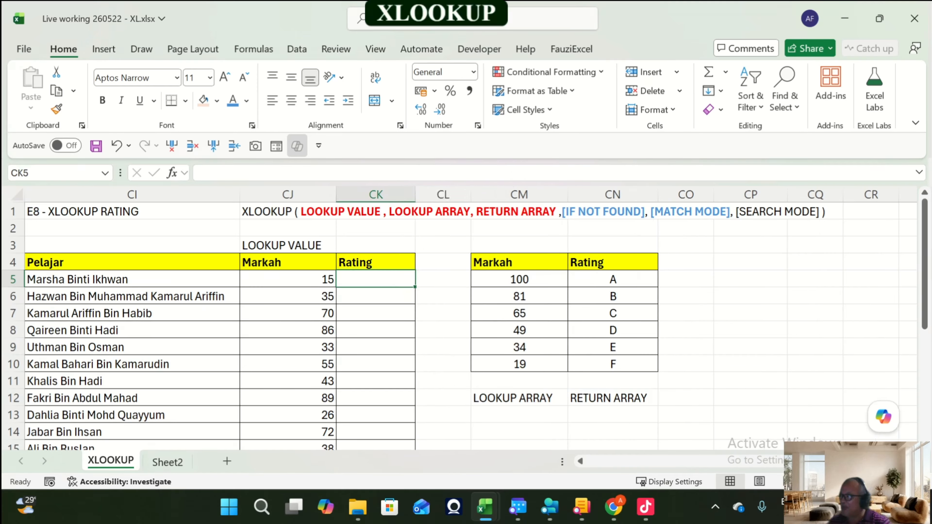
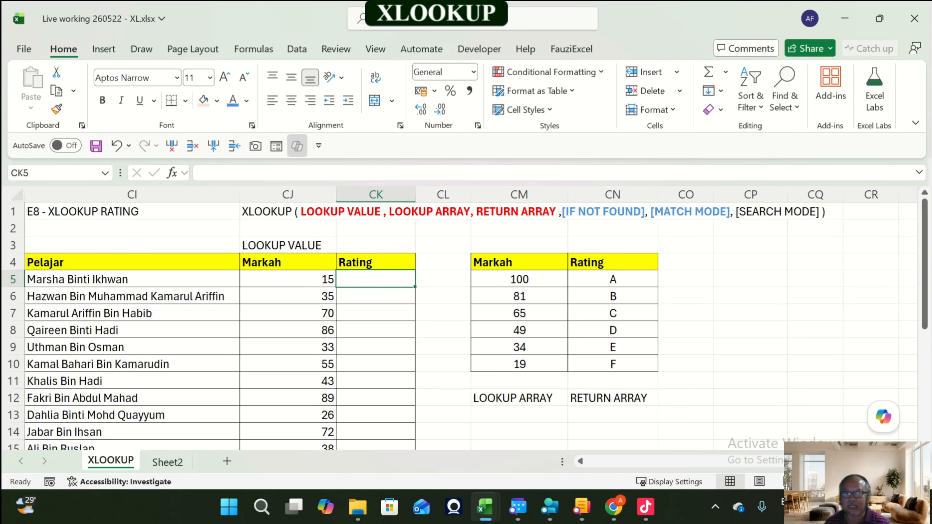
Step: Copy the E8 Markah/Rating lookup table from CM4:CN10 to a duplicate at CP4:CQ10
drag(488, 262, 613, 364)
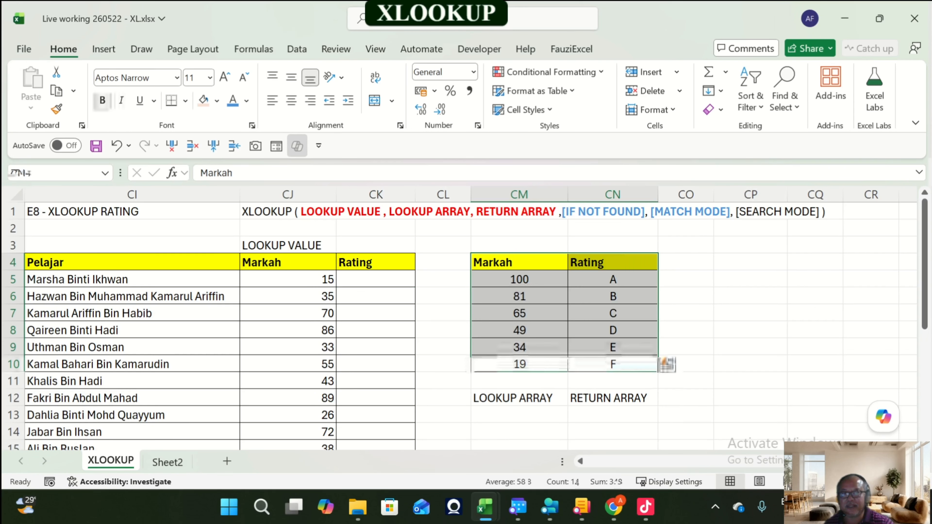
click(667, 364)
click(667, 364)
shift+click(648, 367)
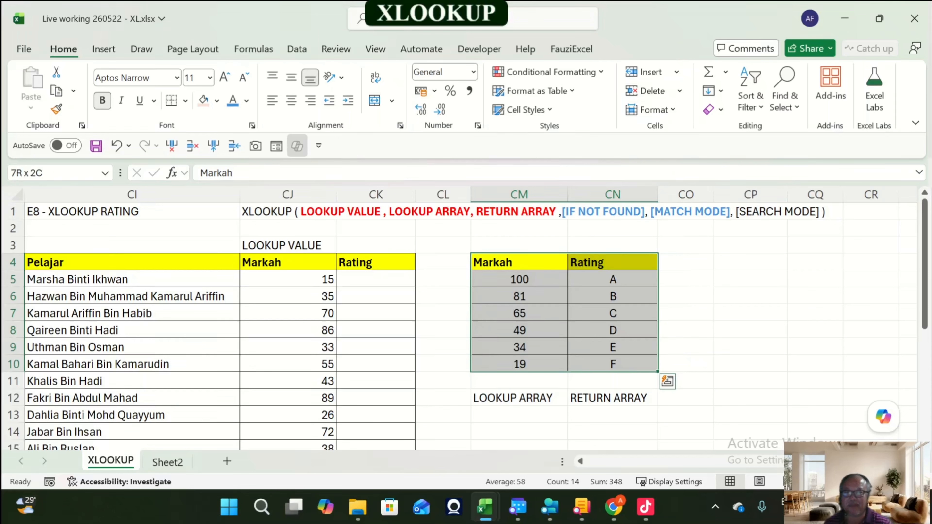
key(ctrl+c)
click(751, 263)
key(ctrl+v)
Step: Copy the 100 and A row of the duplicate table into CP8:CQ8
click(751, 279)
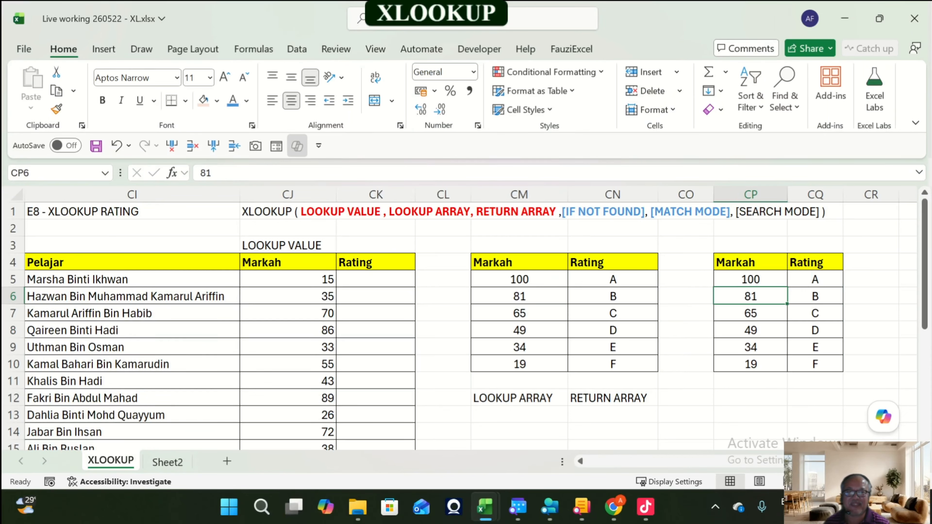
drag(751, 279, 815, 279)
key(ctrl+c)
click(750, 330)
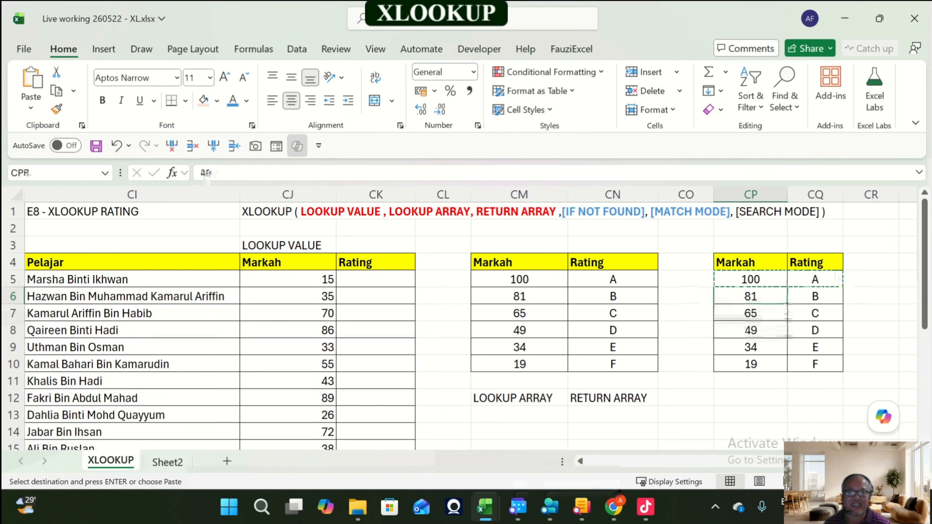
key(ctrl+v)
Step: Copy the 49 and D row from CM8:CN8 into CP6:CQ6 of the duplicate table
key(Up)
key(Left)
key(Left)
key(Left)
key(Left)
key(Right)
key(shift+Right)
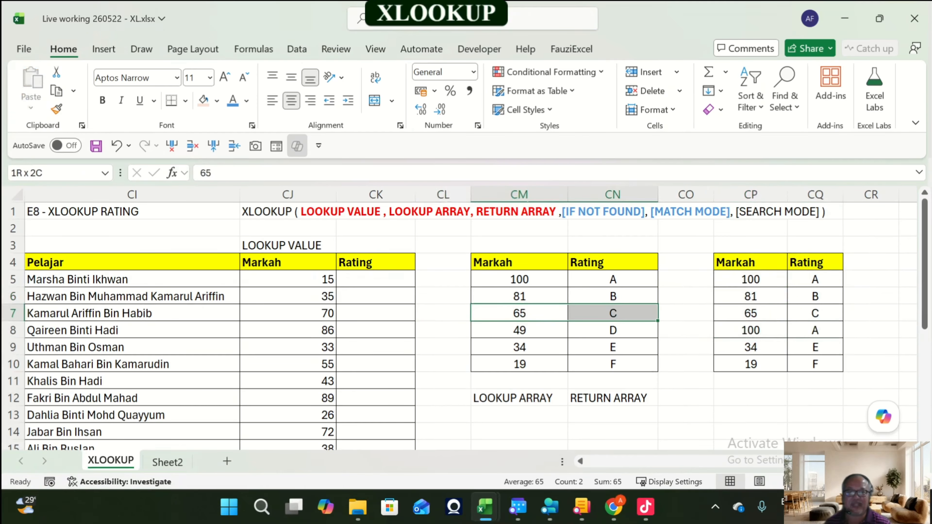
key(ctrl+q)
key(Escape)
key(Down)
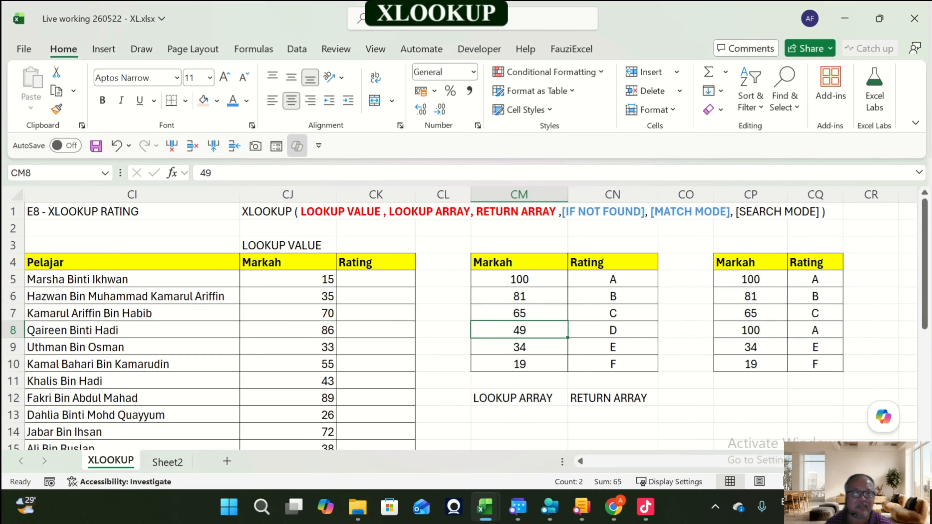
key(shift+Right)
key(ctrl+c)
key(Right)
key(Right)
key(Right)
key(Up)
key(Up)
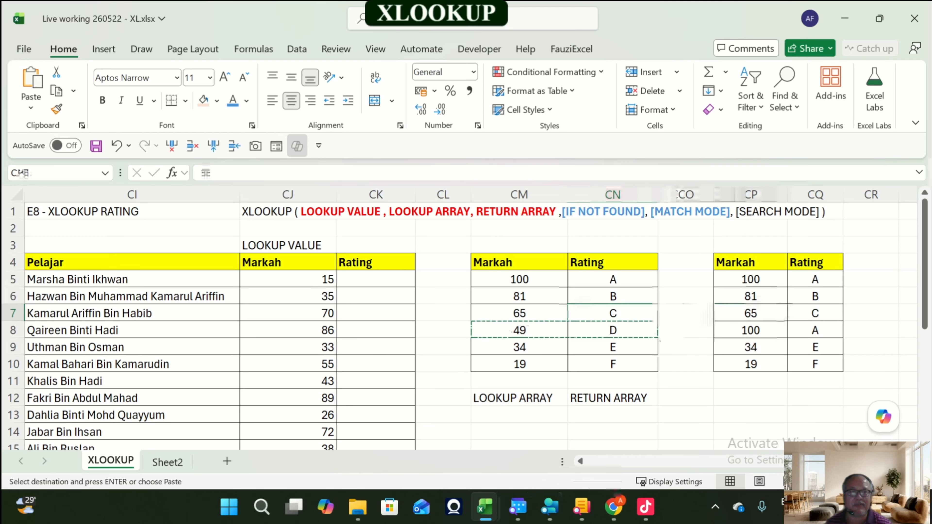
key(shift+Right)
key(Return)
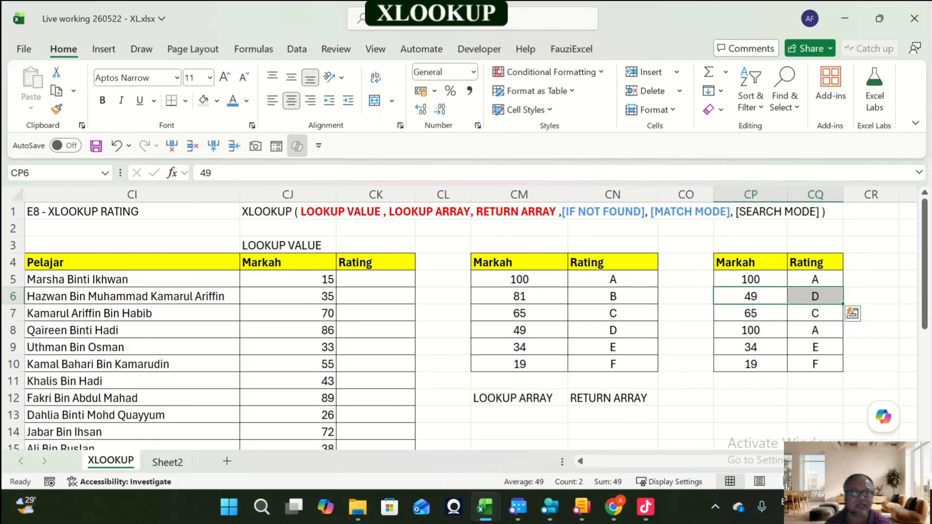
Step: Copy the 81 and B row from CM6:CN6 into CP5:CQ5 of the duplicate table
key(Left)
key(Left)
key(Left)
key(Left)
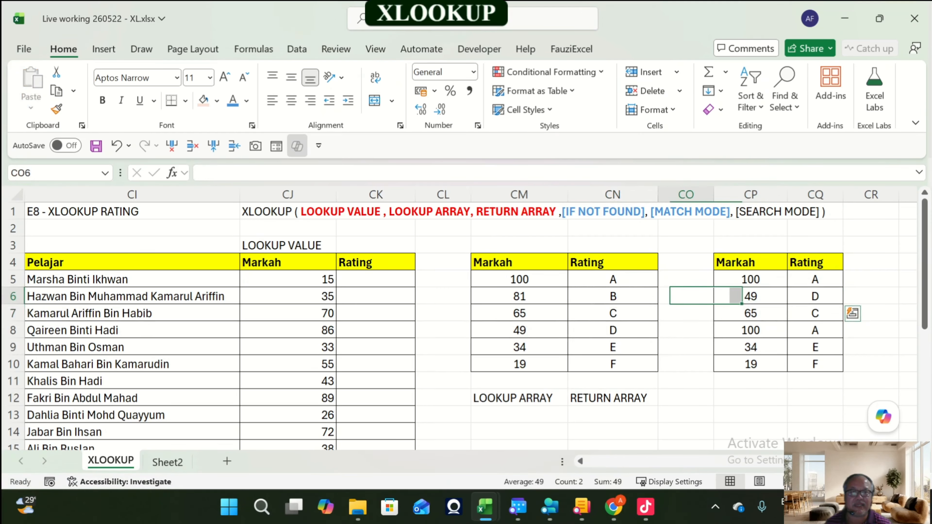
key(Right)
key(shift+Right)
key(ctrl+c)
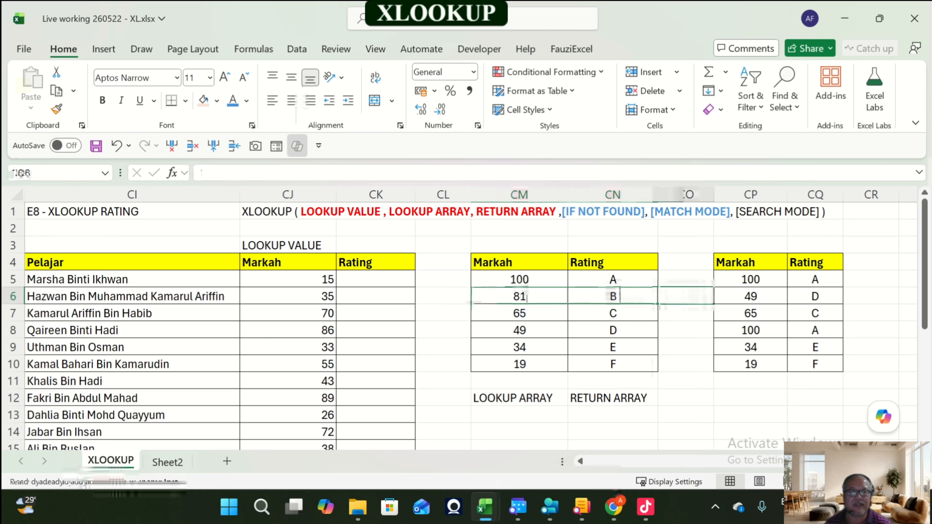
key(Right)
key(Right)
key(Right)
key(Up)
key(shift+Right)
key(Return)
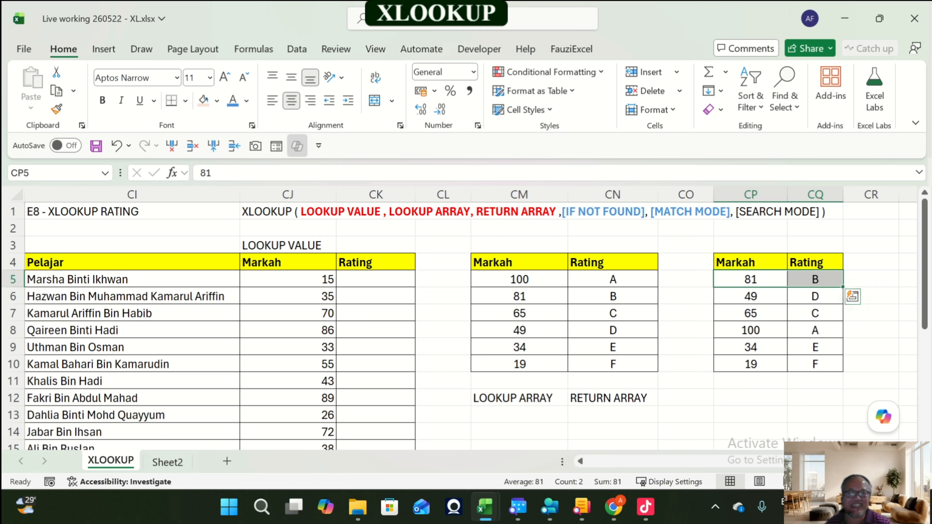
Step: Widen columns CP and CQ holding the scrambled duplicate table
click(751, 331)
key(shift+Right)
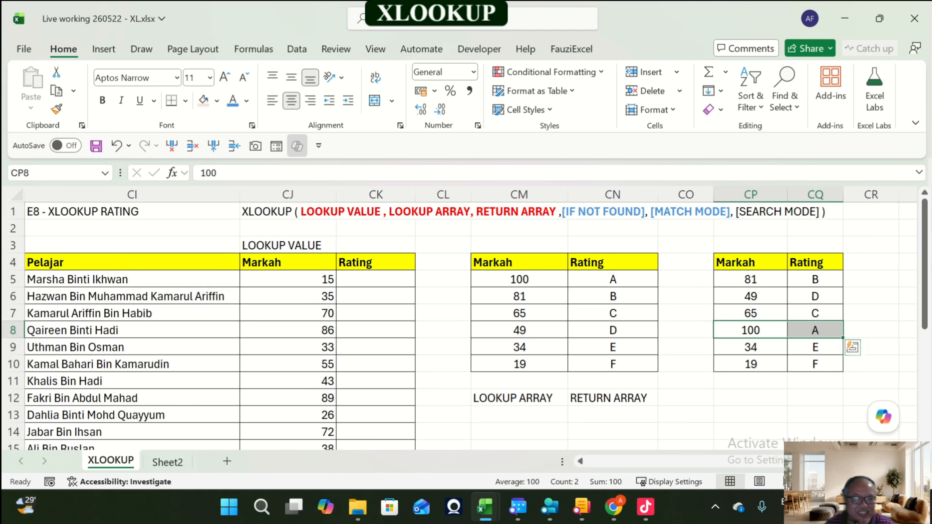
drag(750, 280, 815, 280)
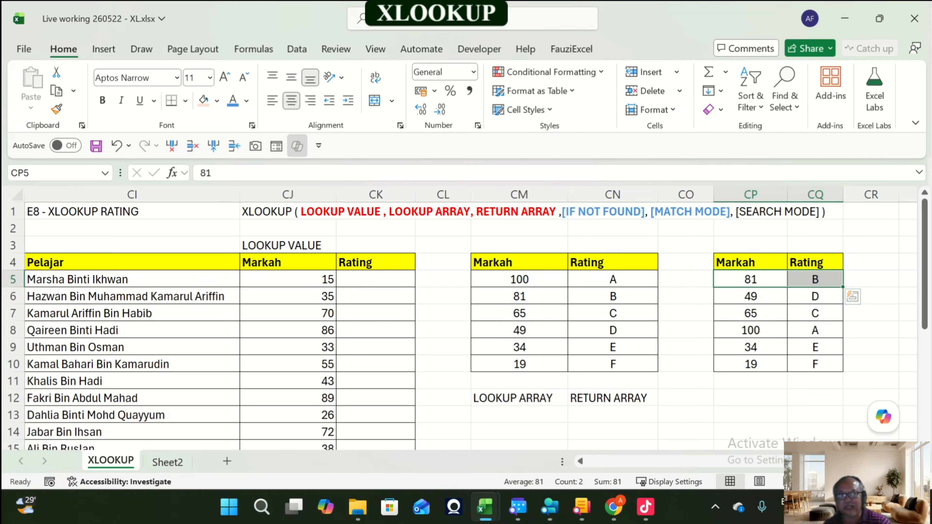
drag(844, 195, 860, 195)
drag(788, 194, 801, 195)
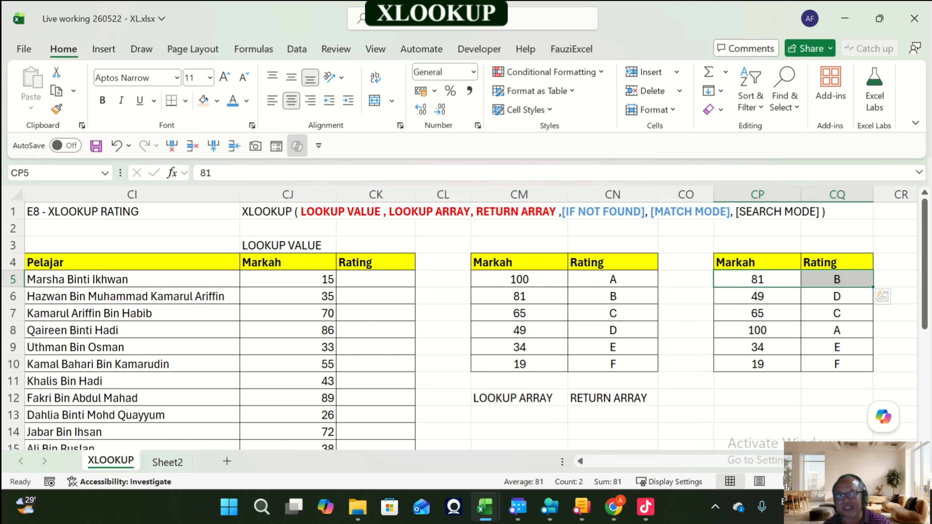
Step: Fill the lookup array CM5:CM10 with a light pink background
click(376, 280)
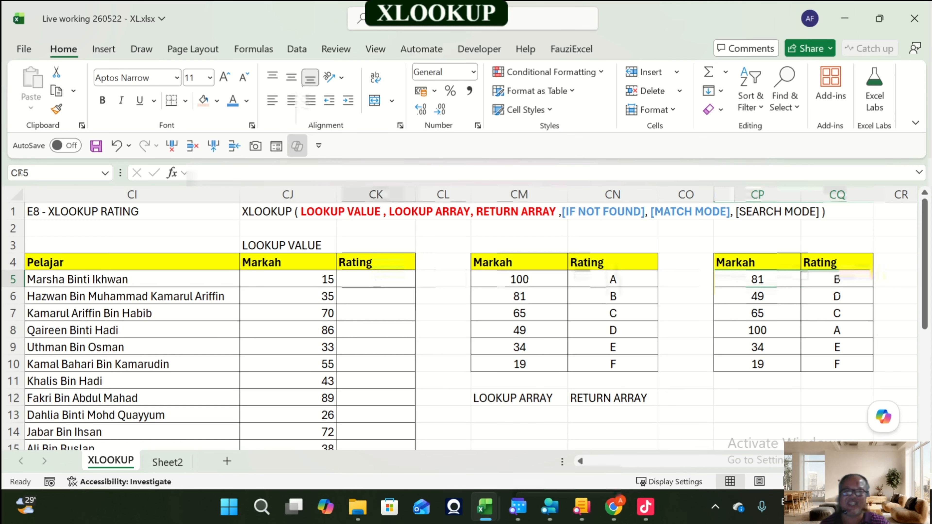
click(288, 245)
click(520, 398)
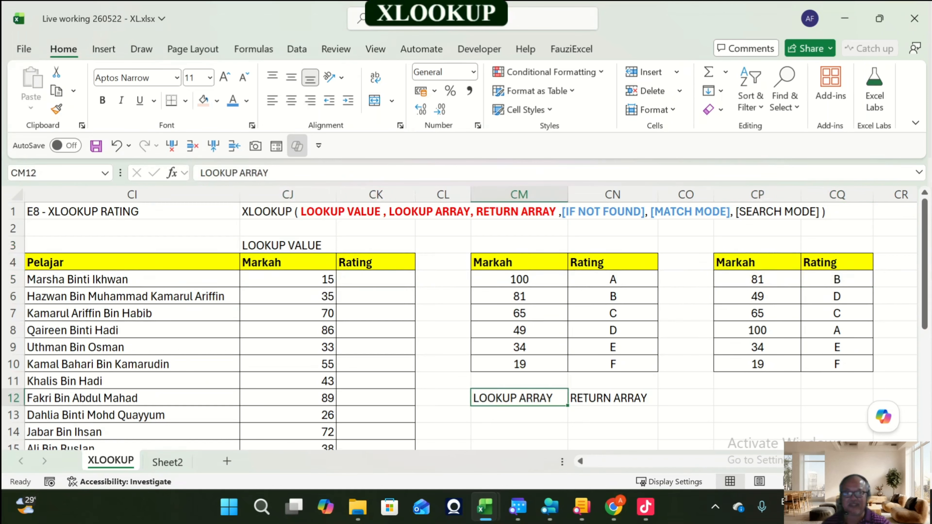
click(614, 398)
drag(519, 279, 520, 364)
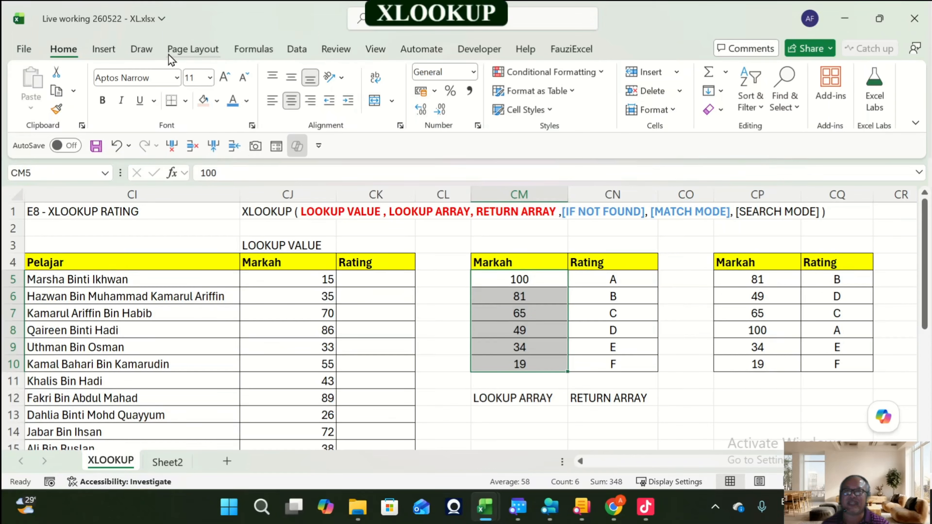
click(216, 101)
click(368, 199)
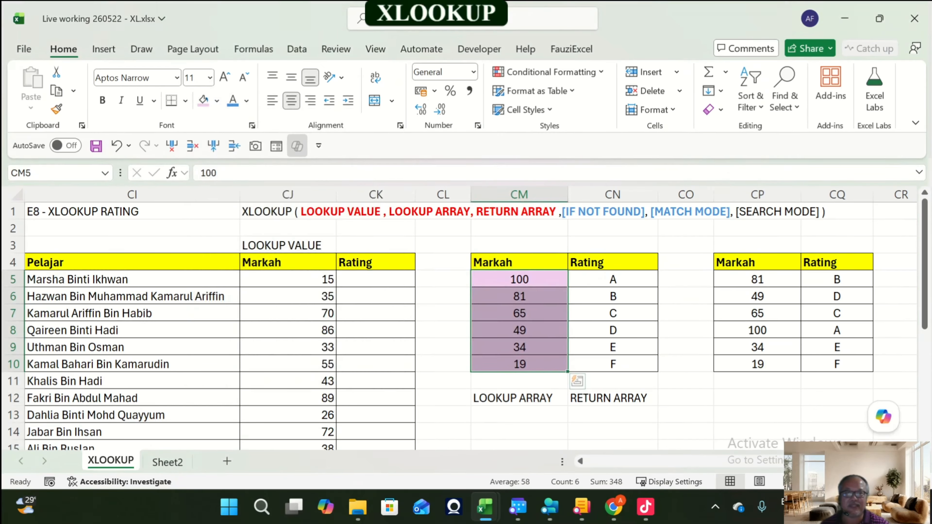
Step: Fill the return array CN5:CN10 with a light orange background
drag(613, 279, 613, 364)
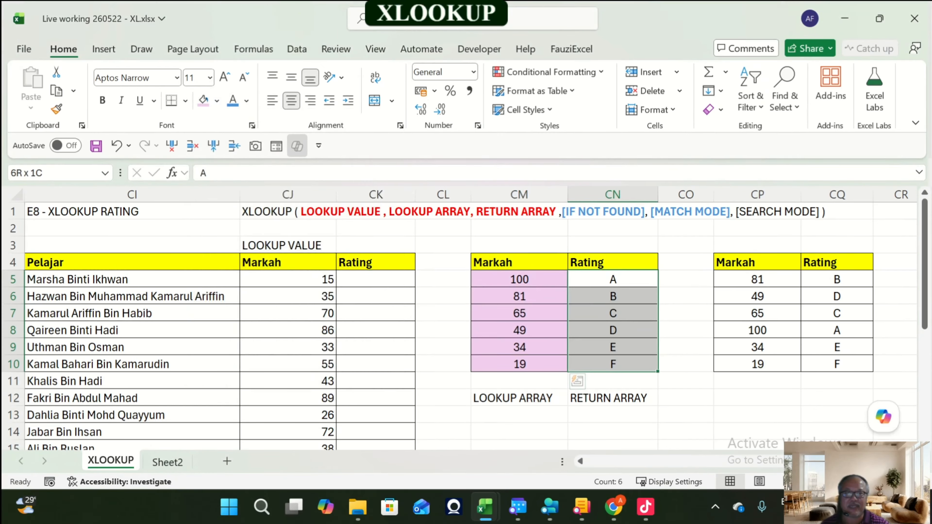
click(217, 101)
click(310, 202)
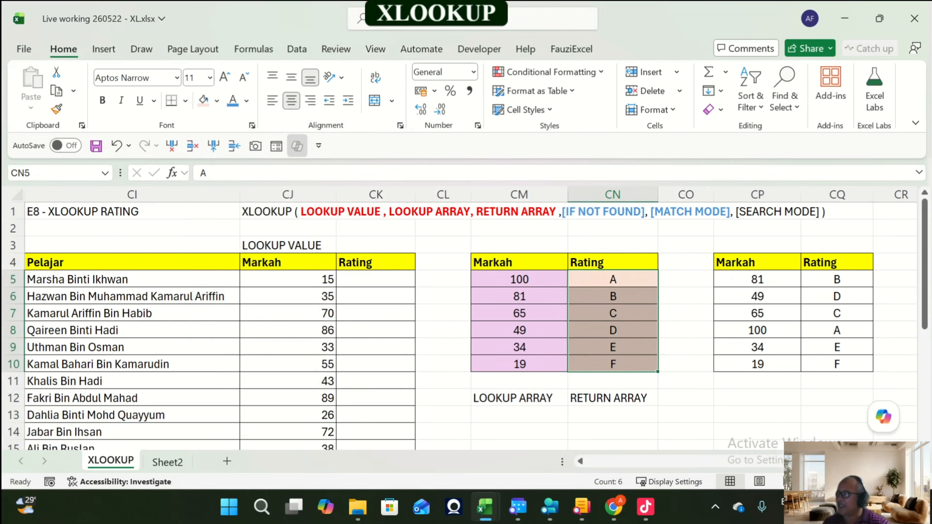
Step: Enter =XLOOKUP(CJ5:CJ24,CM5:CM10,CN5:CN10,,1) in CK5, using match mode 1 for exact match or next larger item
click(376, 280)
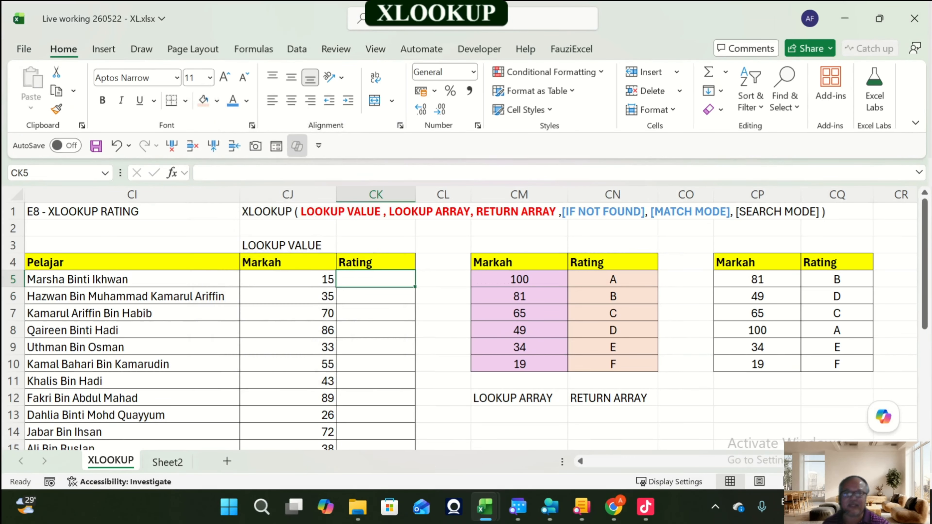
text(=xl)
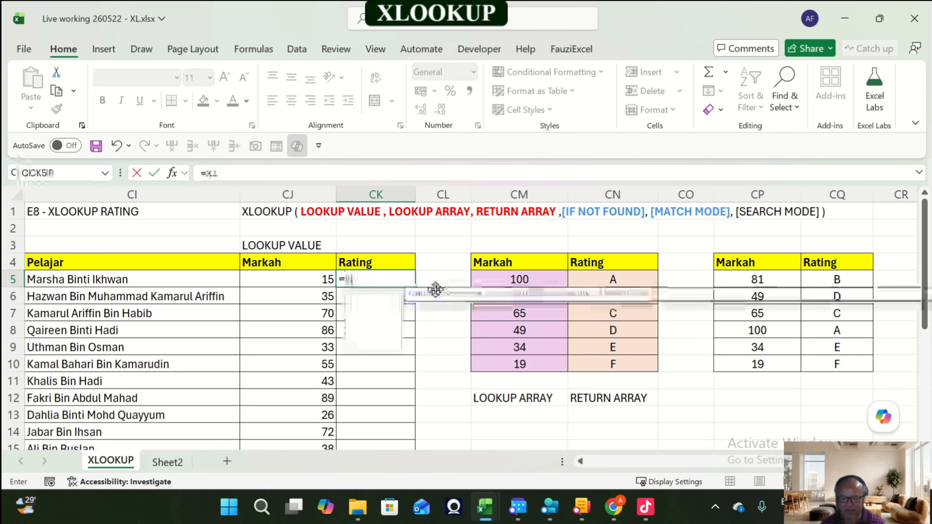
key(Tab)
key(Left)
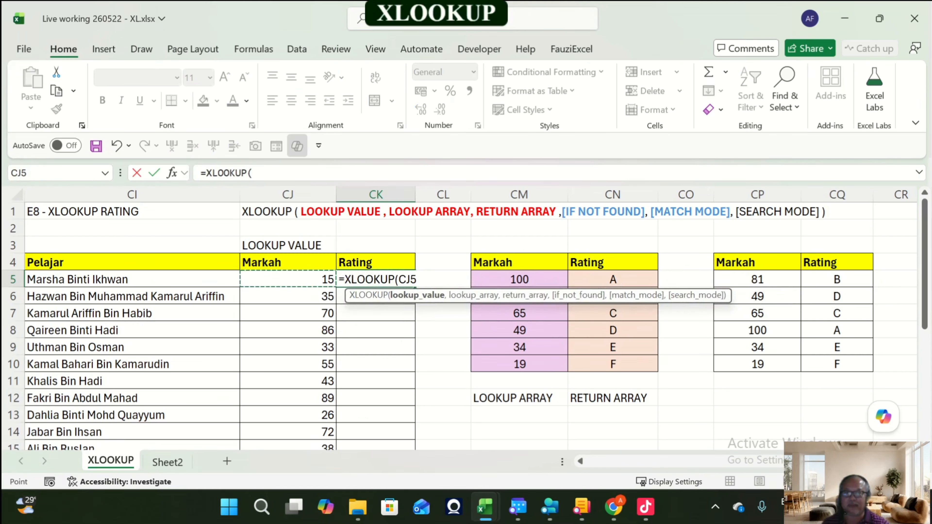
key(ctrl+shift+Down)
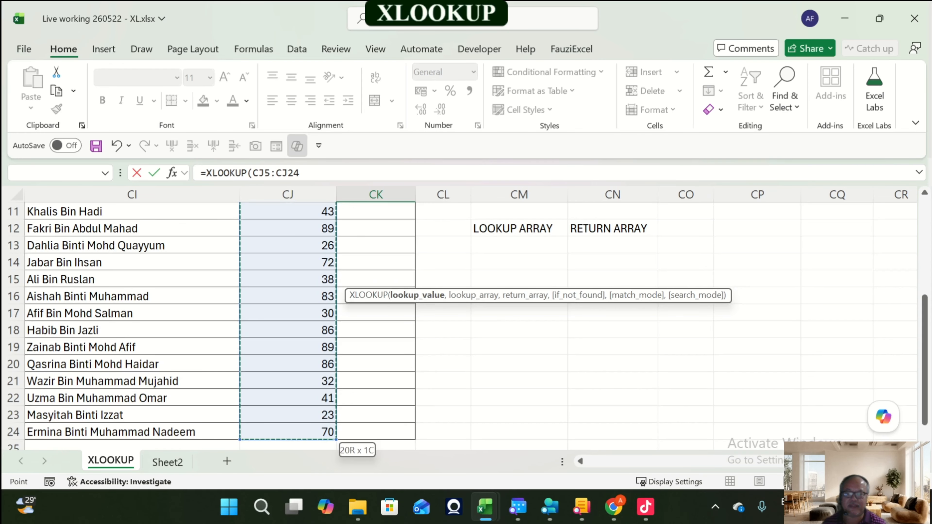
text(,)
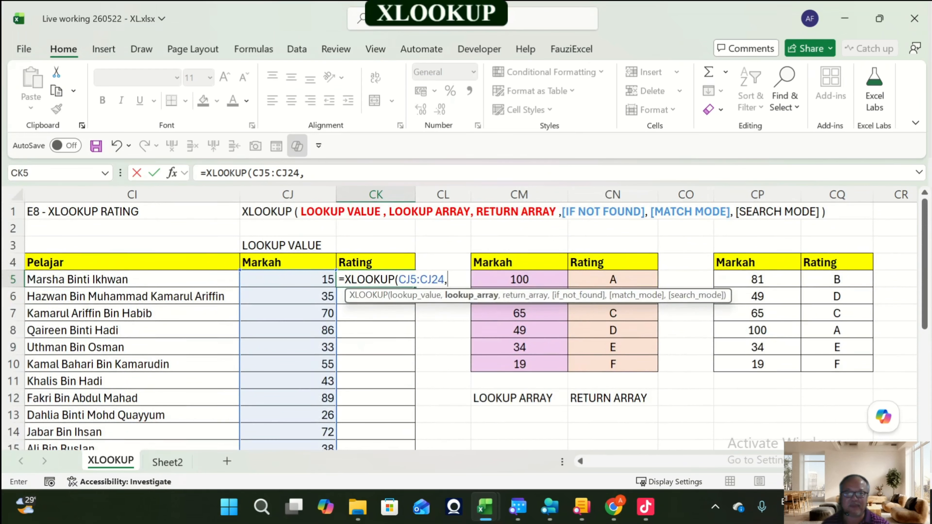
click(539, 276)
key(ctrl+shift+Down)
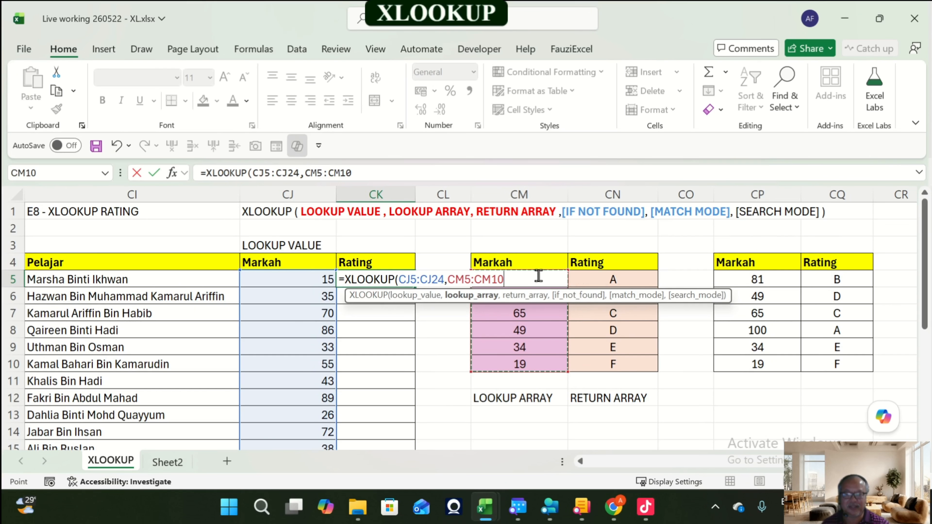
text(,)
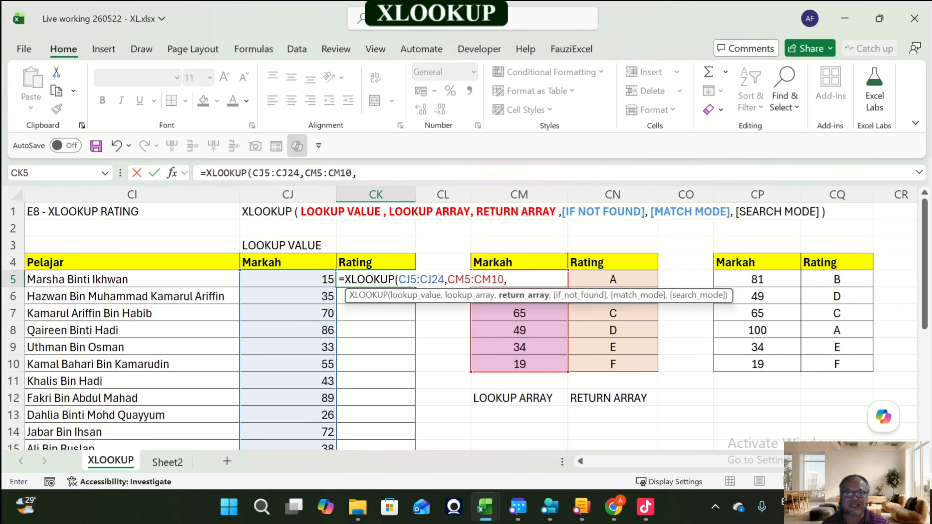
drag(614, 364, 613, 279)
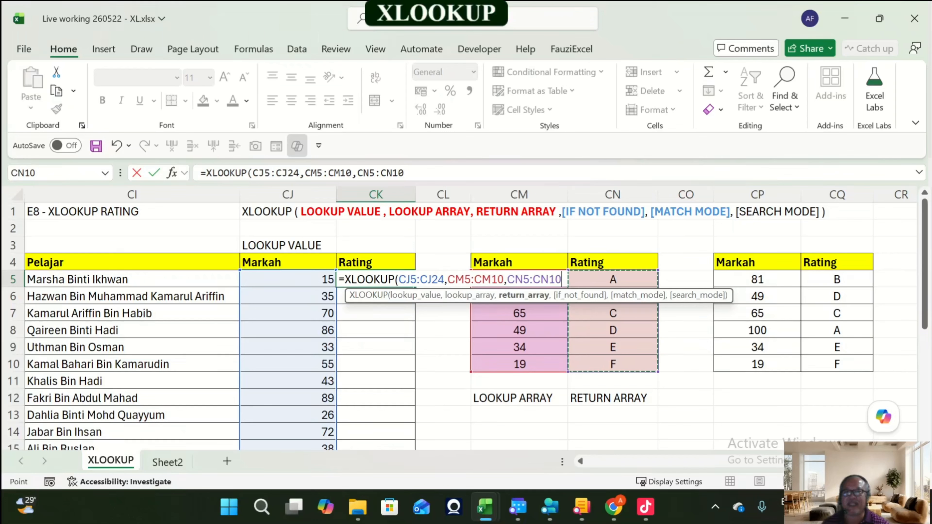
text(,)
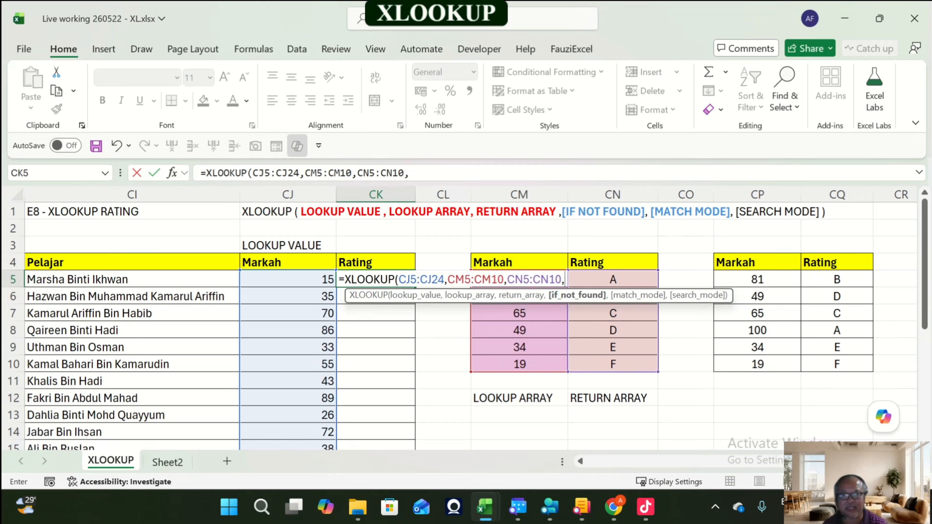
text(,)
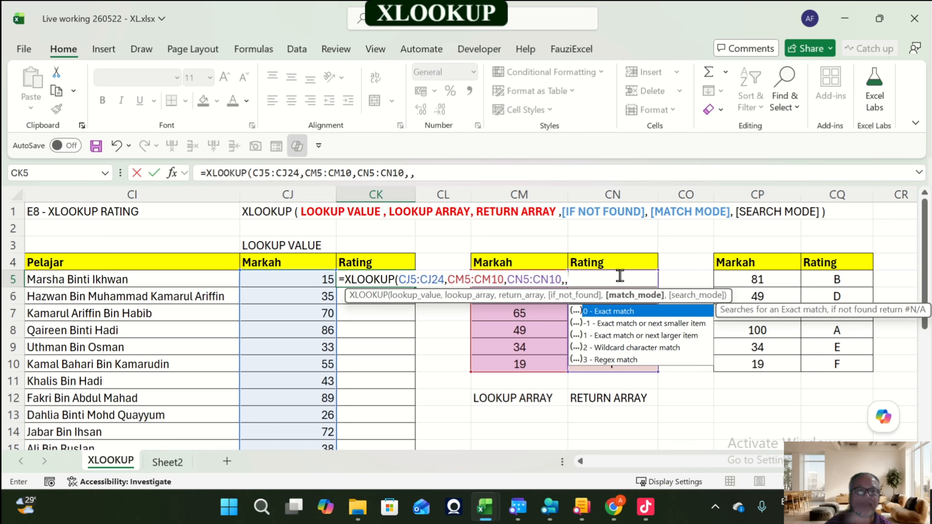
key(Down)
key(Down)
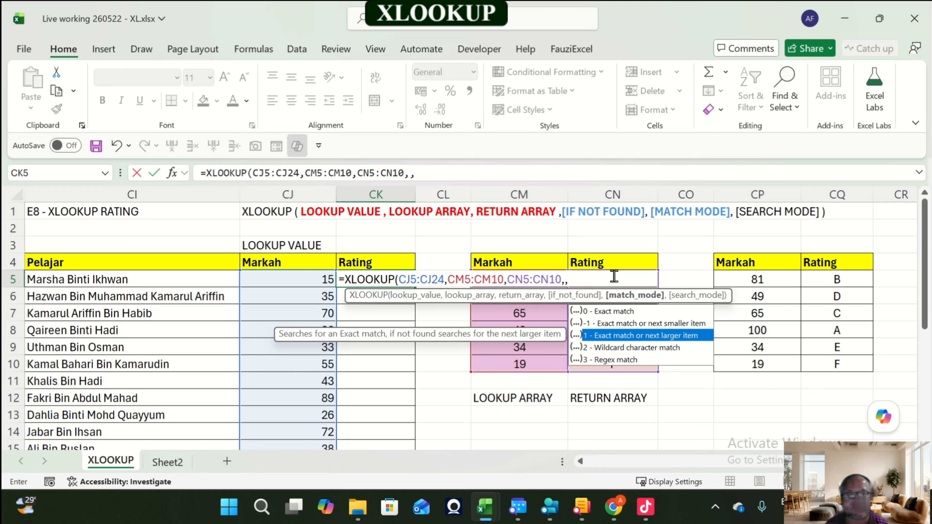
key(Tab)
text())
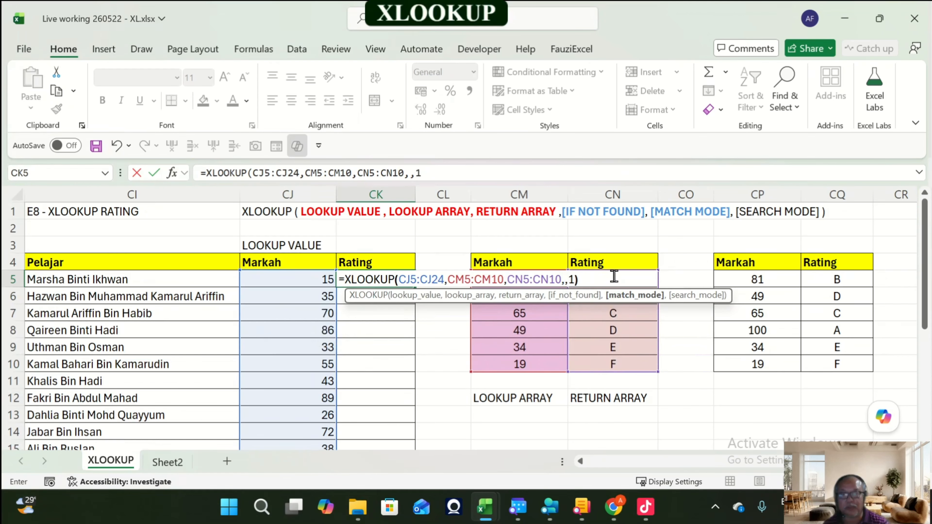
key(ctrl+Return)
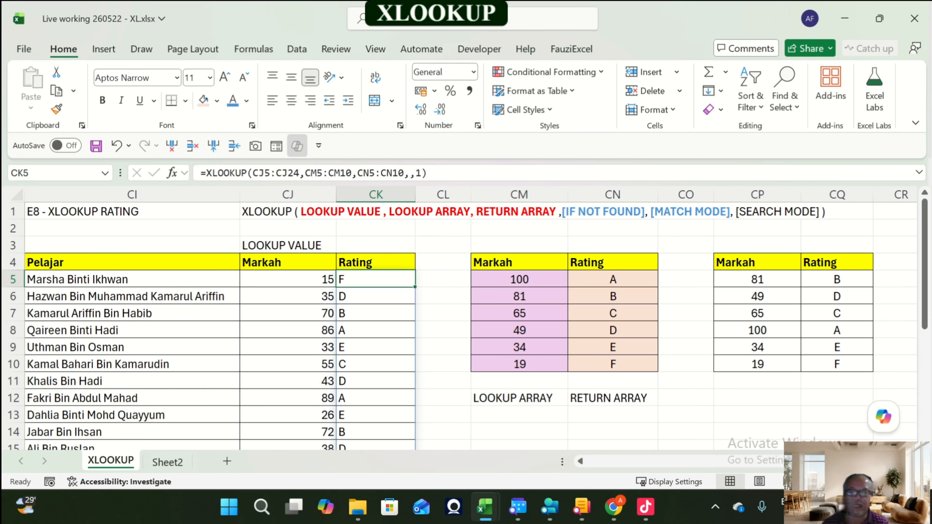
Step: Review the returned ratings in the Rating column and move back to the E7 table
key(Down)
key(Down)
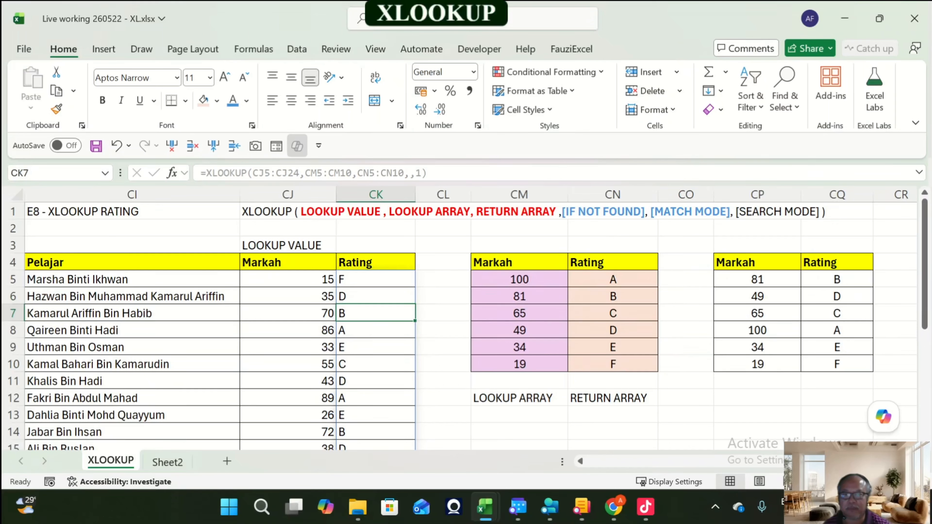
click(288, 398)
key(Left)
key(Left)
key(Left)
key(Left)
key(Left)
key(Left)
key(Left)
key(Left)
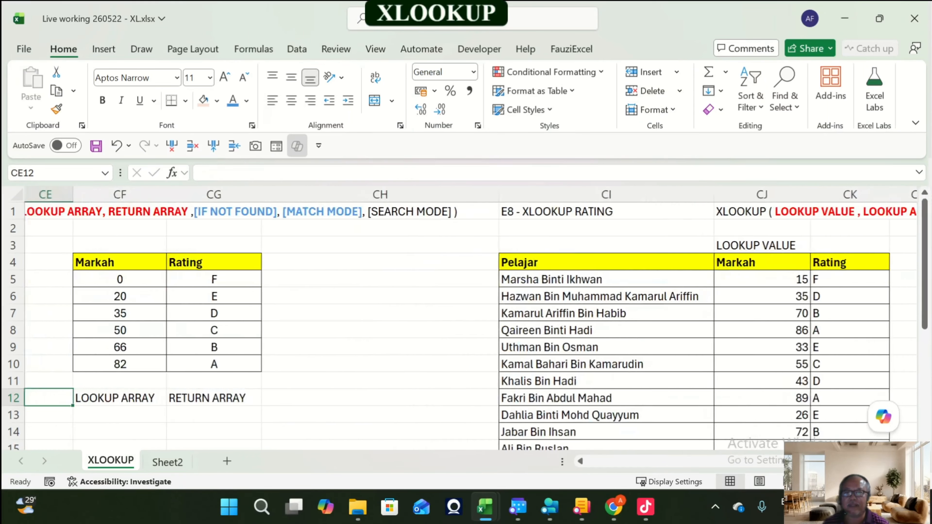
Step: Review the E7 and E8 threshold tables and their Markah and Rating values
key(Right)
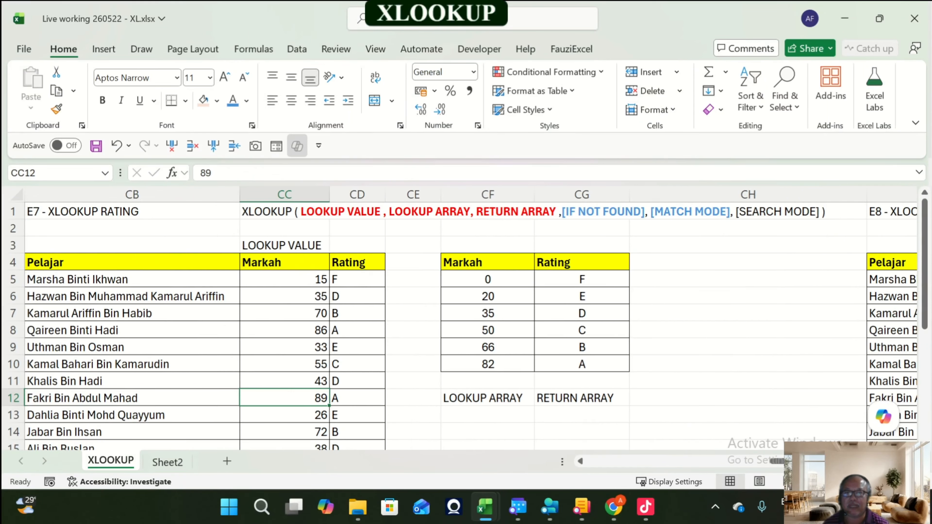
key(Right)
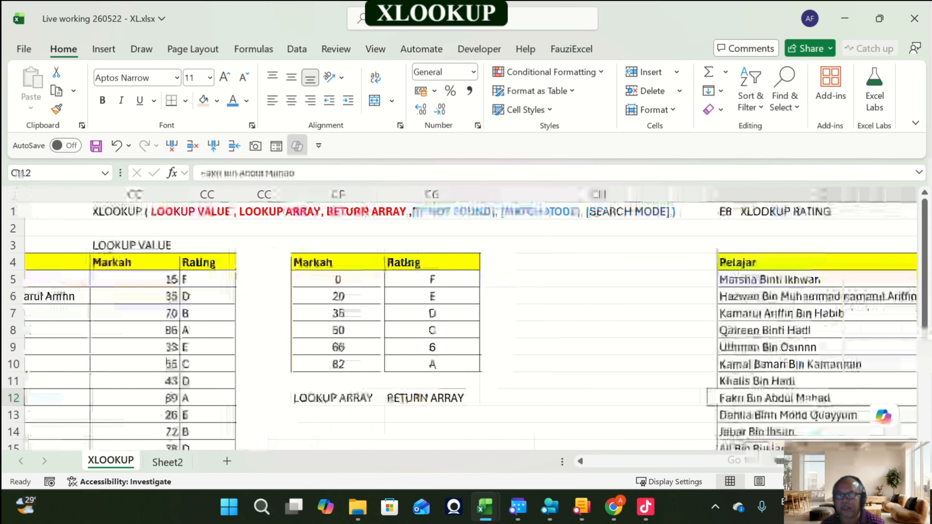
key(Left)
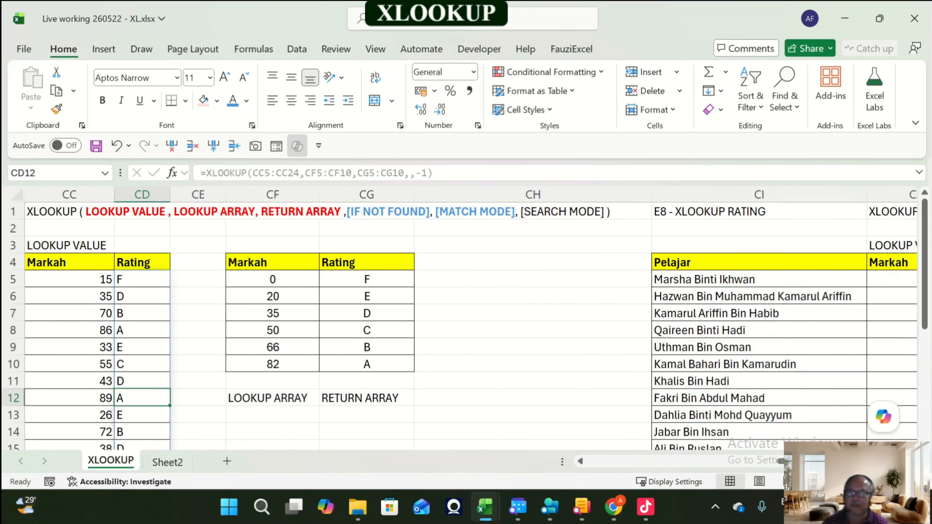
key(Right)
key(Right)
key(Up)
key(Up)
key(Up)
key(Up)
key(Up)
key(Up)
key(Up)
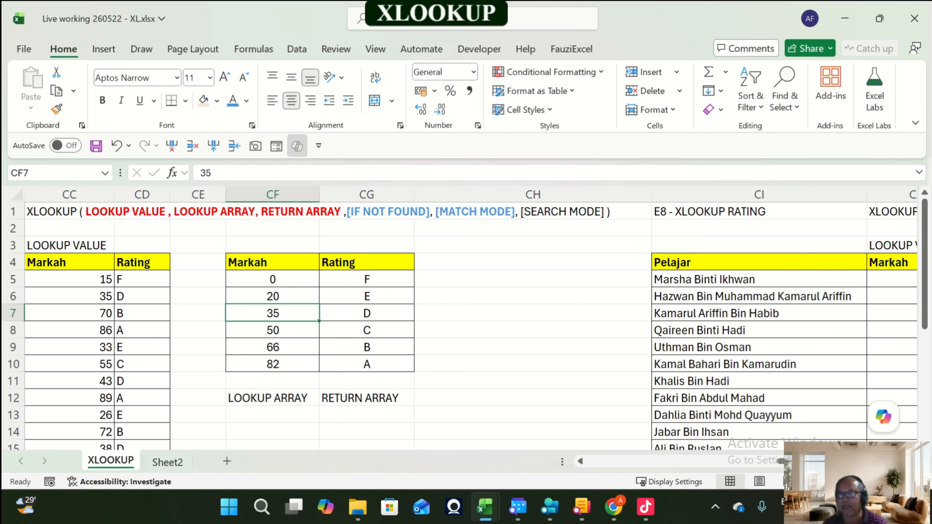
key(Down)
key(Down)
key(Down)
key(Down)
key(Down)
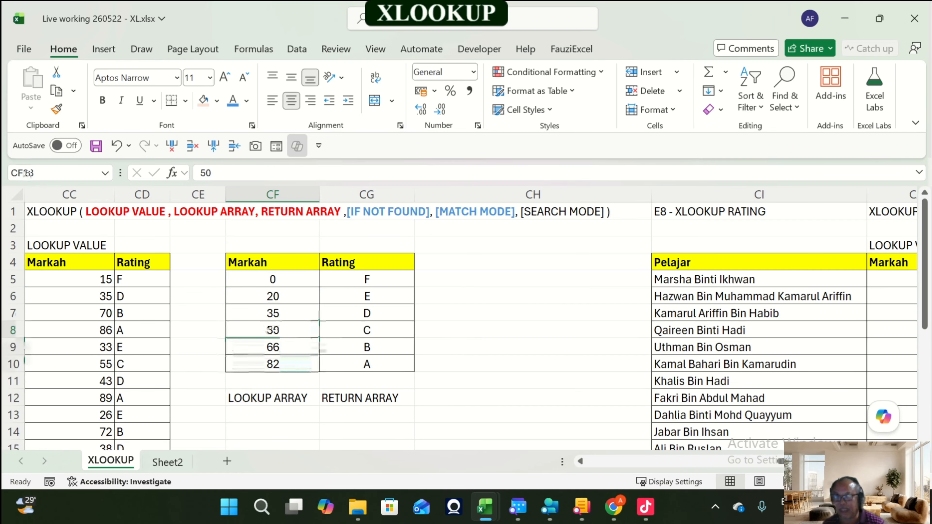
key(Right)
key(Right)
key(Right)
key(Right)
key(Right)
key(Right)
key(Right)
key(Right)
key(Right)
key(Right)
key(Up)
key(Up)
key(Up)
key(Up)
key(Up)
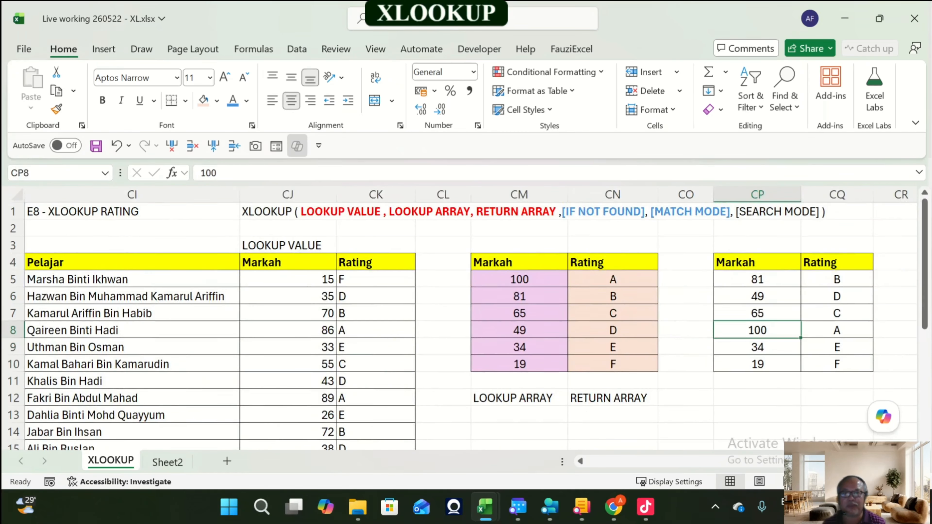
key(Left)
key(Left)
key(Left)
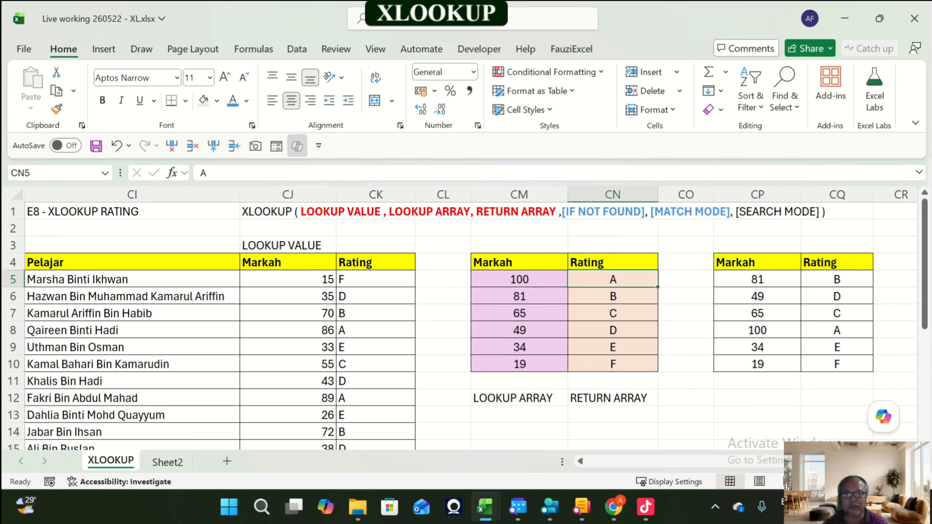
key(shift+Down)
key(shift+Down)
key(shift+Down)
key(shift+Down)
key(shift+Down)
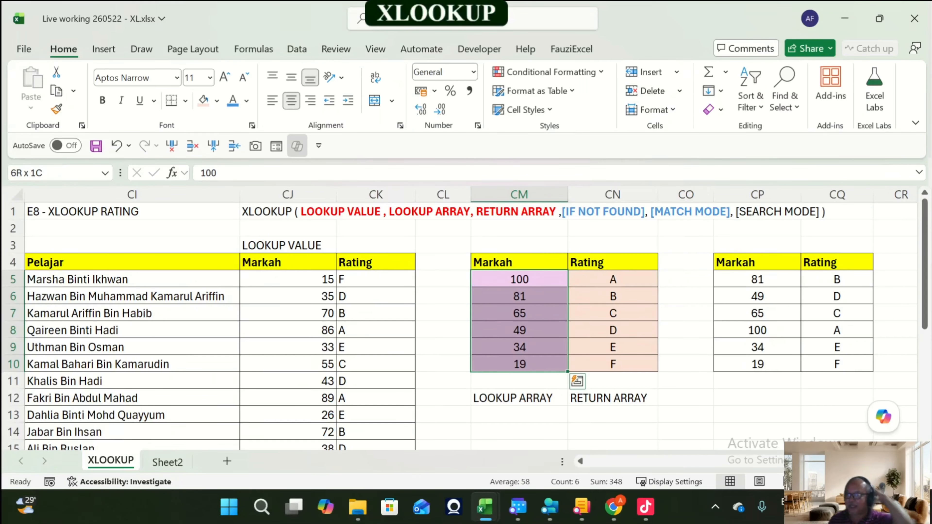
key(Left)
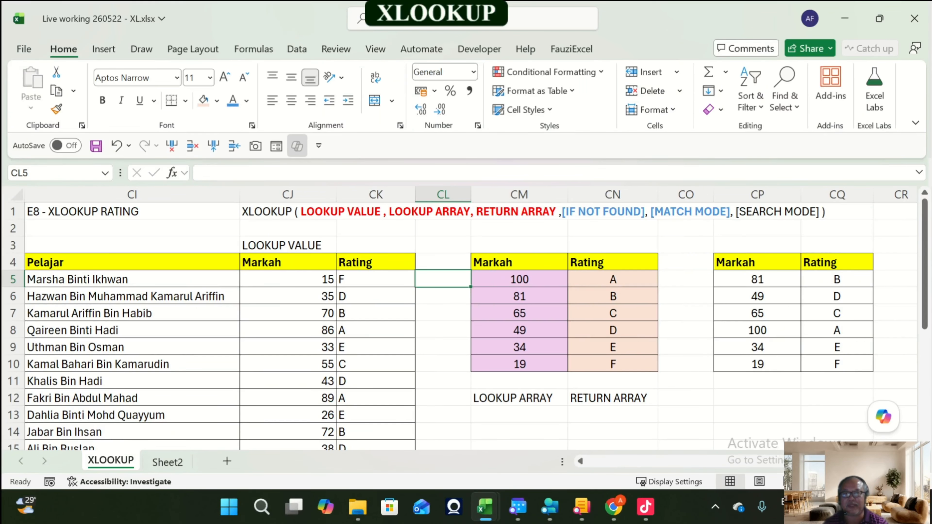
key(Up)
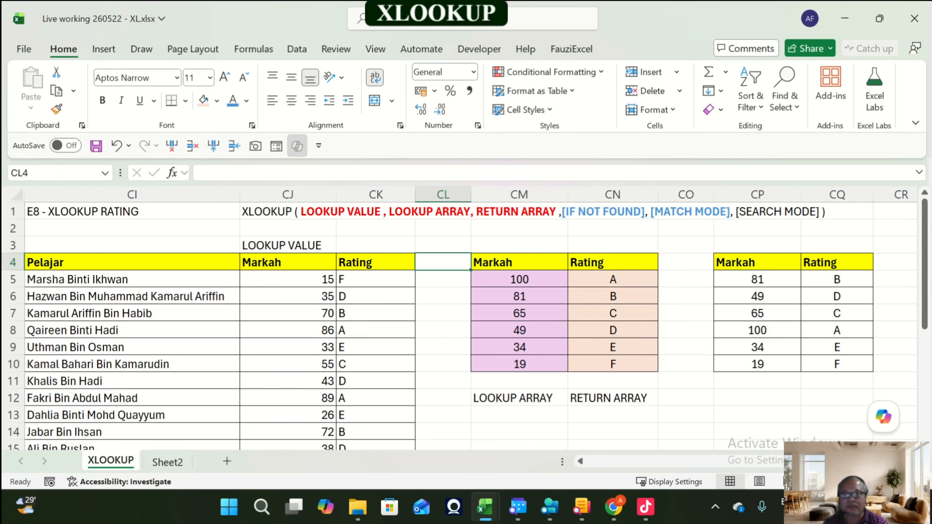
Step: Insert a new column after the Rating column of the E8 student table
click(217, 146)
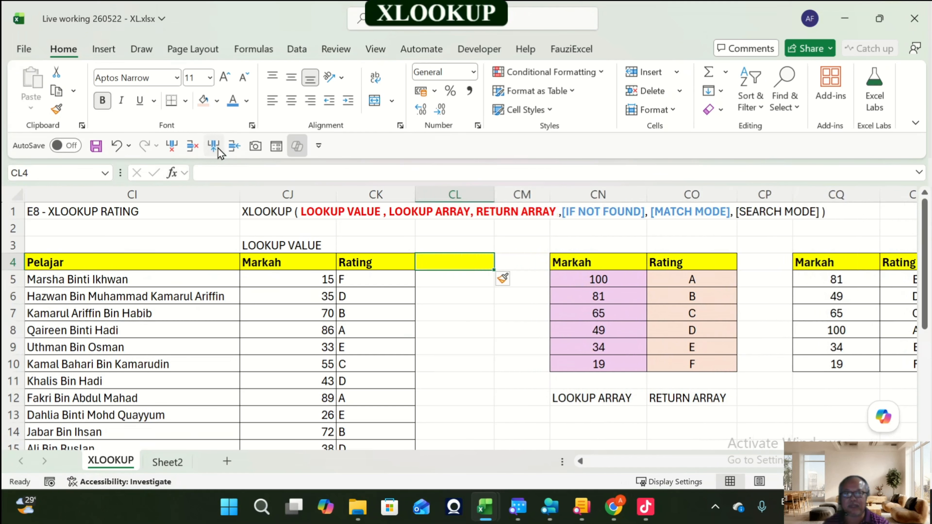
key(Left)
key(Right)
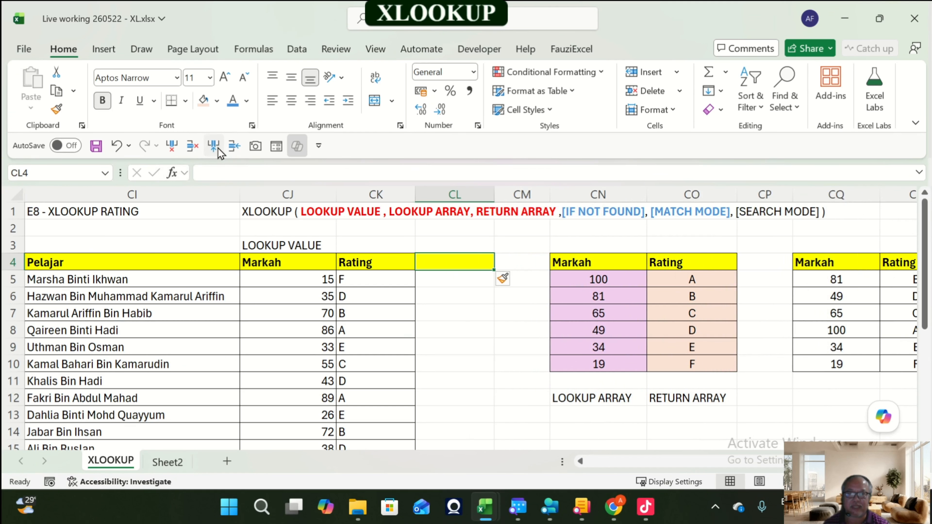
key(Left)
Step: Copy the Markah column into the new column CL and clear its values below the header
key(ctrl+shift+Down)
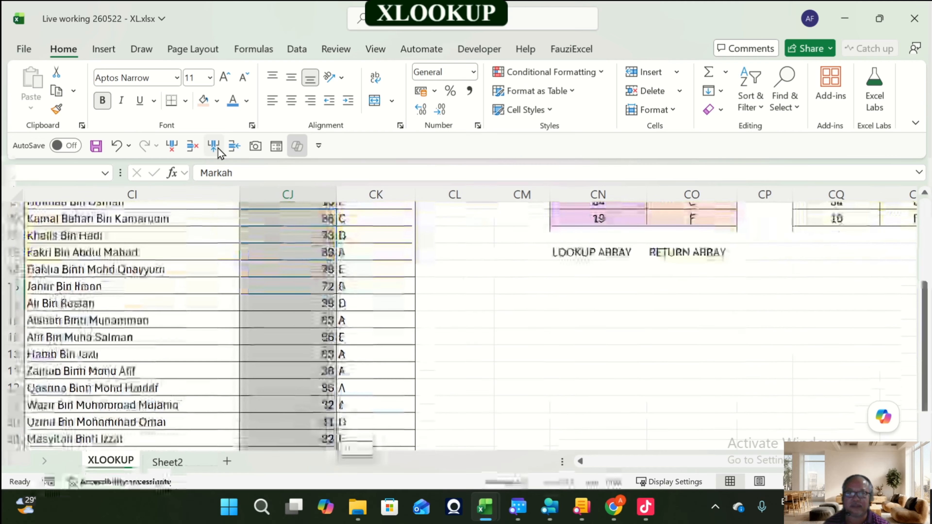
key(ctrl+c)
key(Right)
key(Right)
key(ctrl+v)
key(Down)
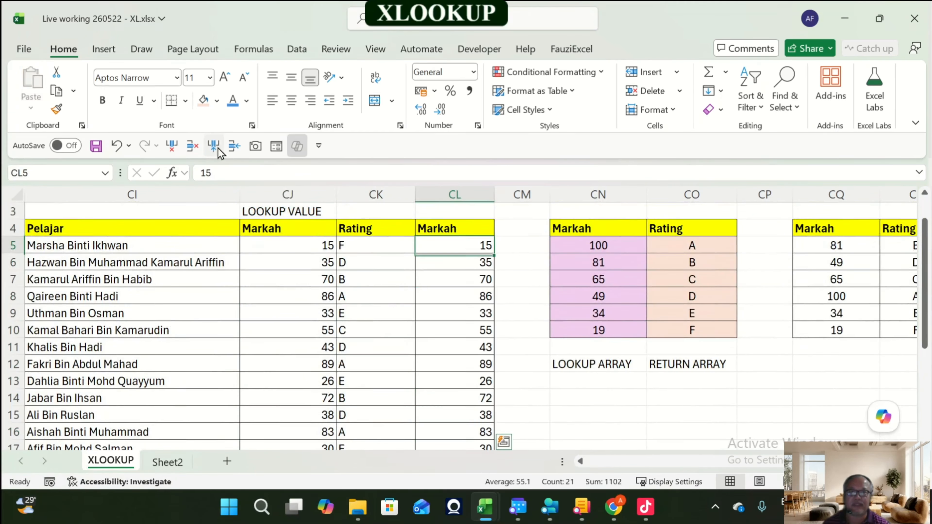
key(ctrl+shift+Down)
key(Delete)
Step: Copy the Rating header into CL4 to label the new column
key(Up)
key(Left)
key(ctrl+c)
key(Right)
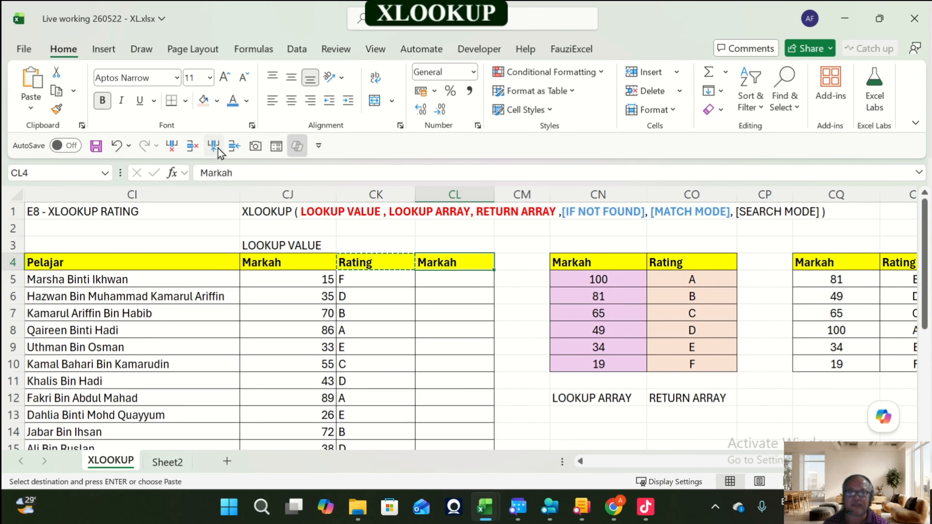
key(ctrl+v)
key(Right)
key(Left)
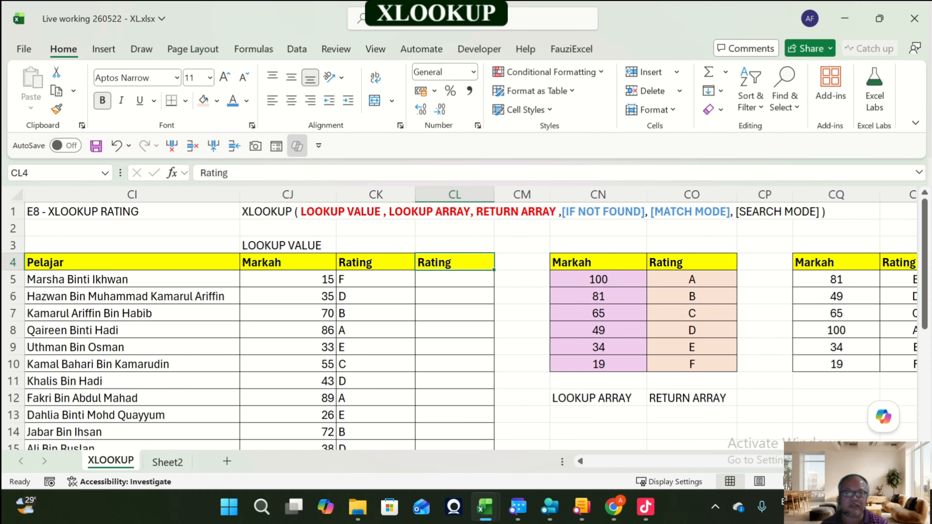
Step: Draw a straight arrow from the LOOKUP VALUE label to the Markah header of the lookup array table
click(111, 52)
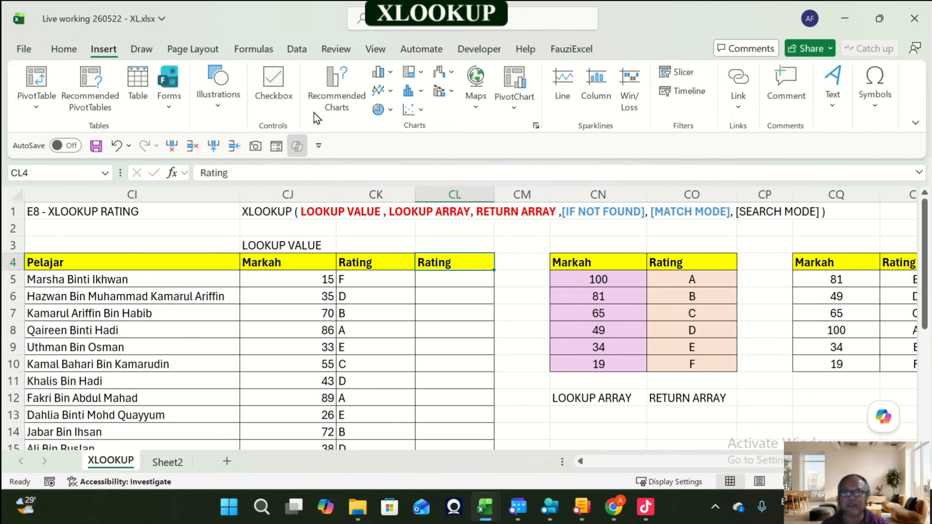
click(214, 116)
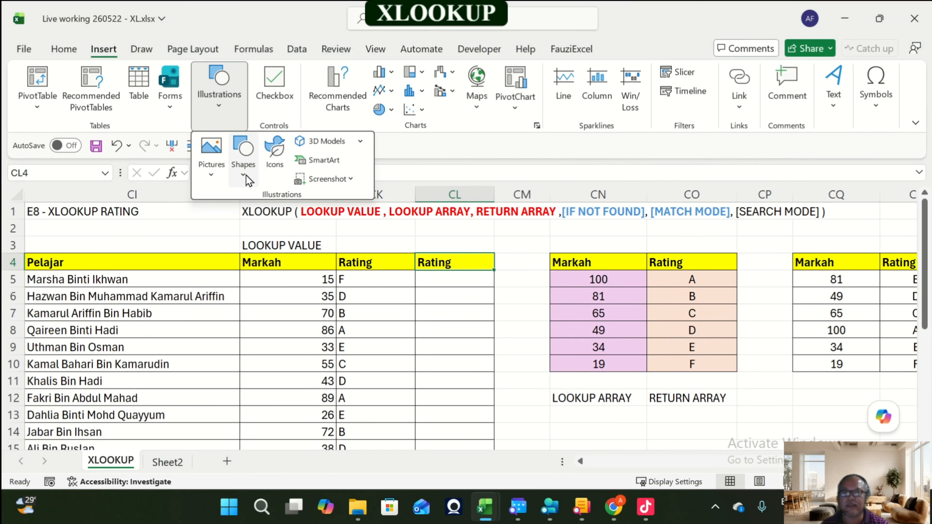
click(243, 169)
click(275, 222)
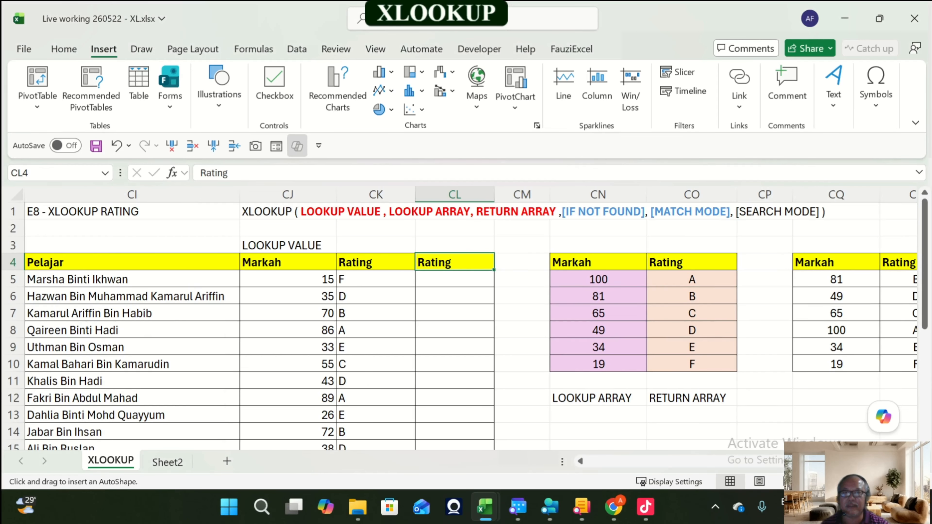
mouse_move(380, 243)
mouse_down()
mouse_move(495, 250)
mouse_move(562, 242)
mouse_move(569, 254)
mouse_up()
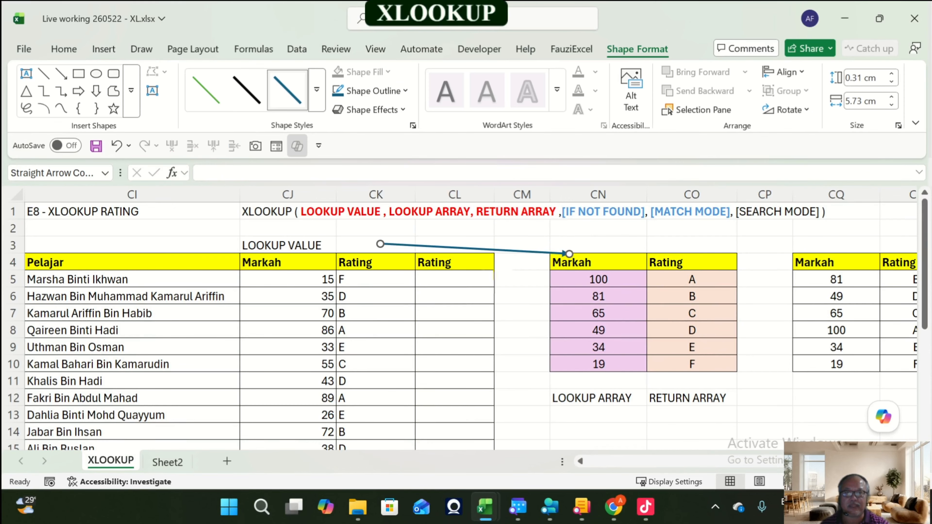
Step: Duplicate the arrow and reposition it from the new Rating header to the scrambled table's Markah header
key(ctrl+d)
drag(489, 264, 567, 244)
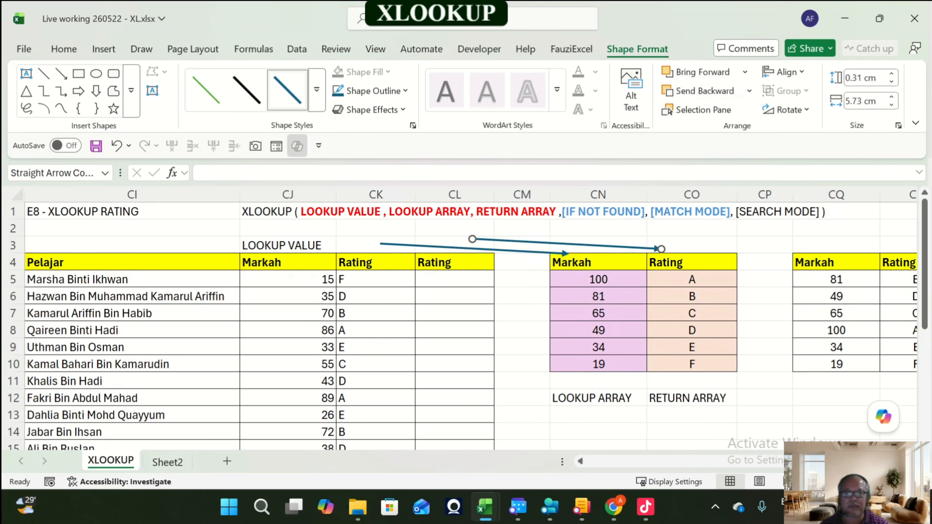
drag(472, 239, 470, 261)
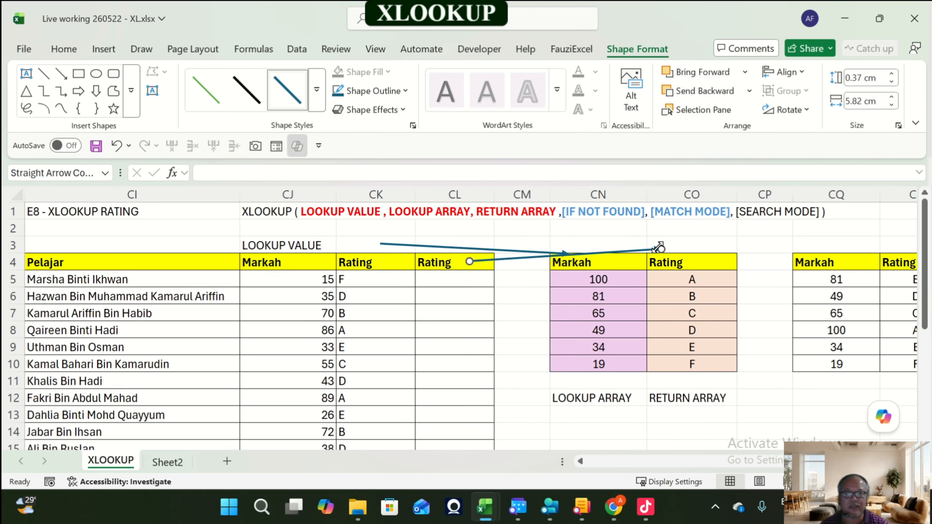
drag(658, 247, 788, 254)
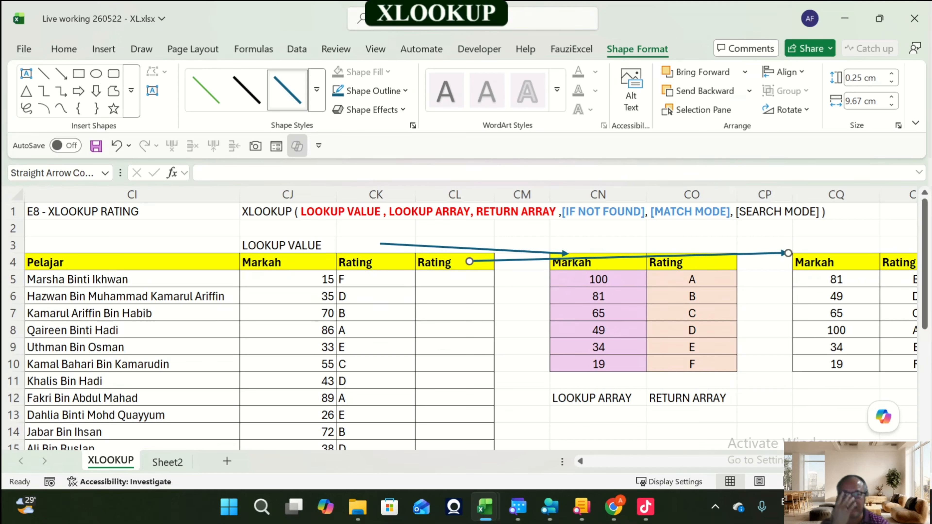
click(764, 432)
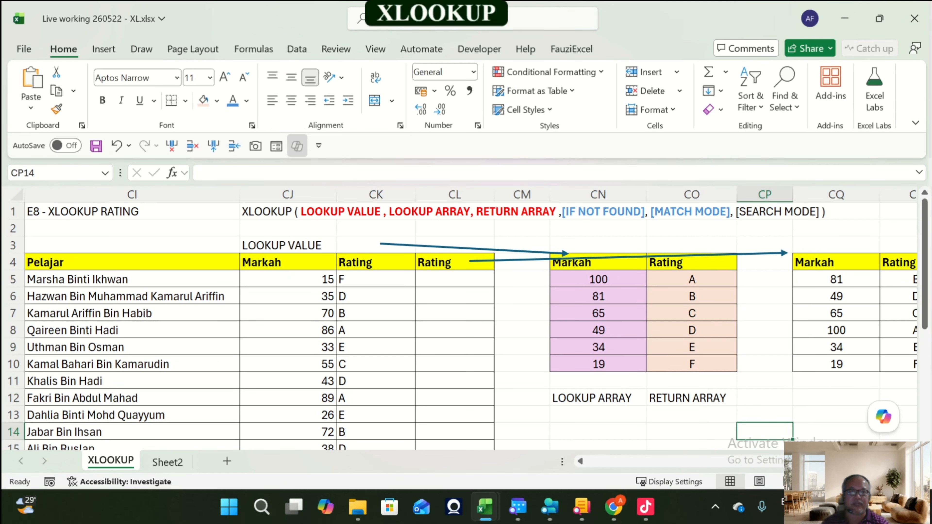
Step: Copy the 65 and C row of the scrambled table into CQ10:CR10
key(Right)
key(Right)
key(Right)
key(Right)
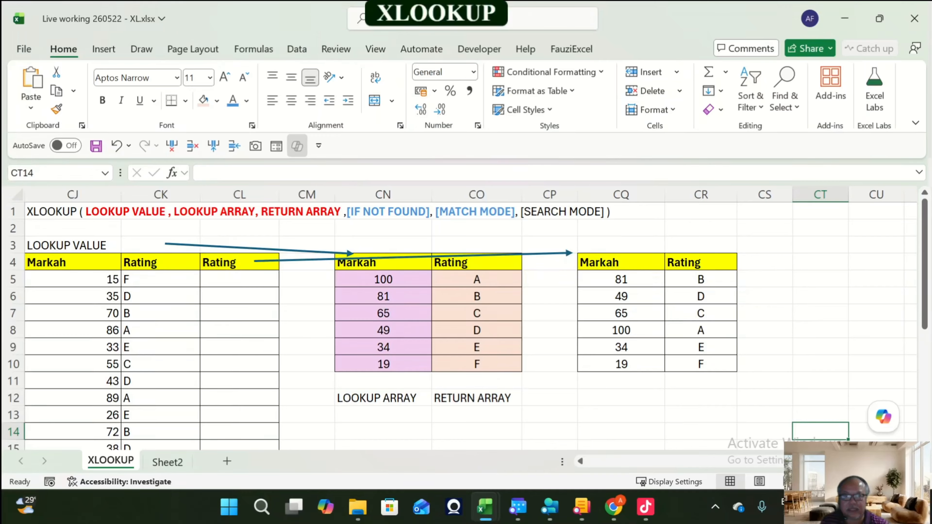
drag(621, 331, 700, 330)
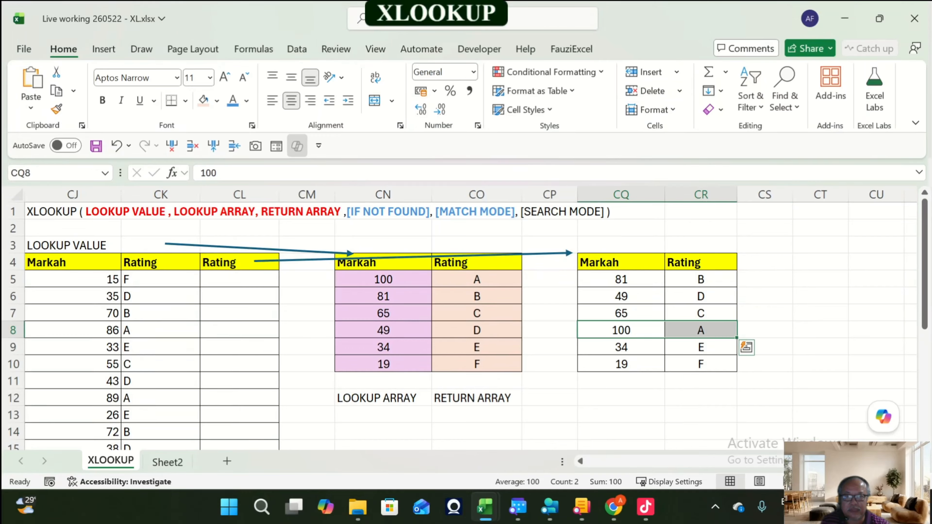
drag(621, 314, 701, 316)
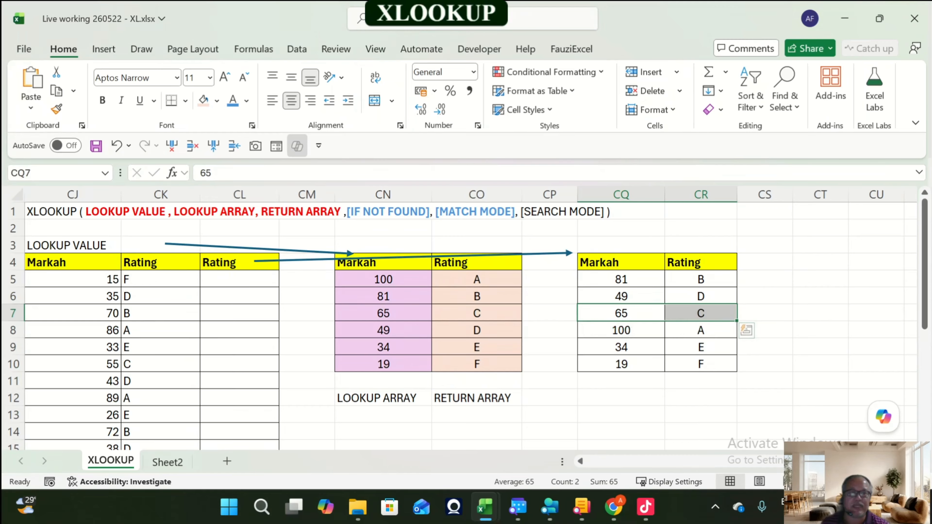
key(ctrl+c)
click(622, 364)
key(Return)
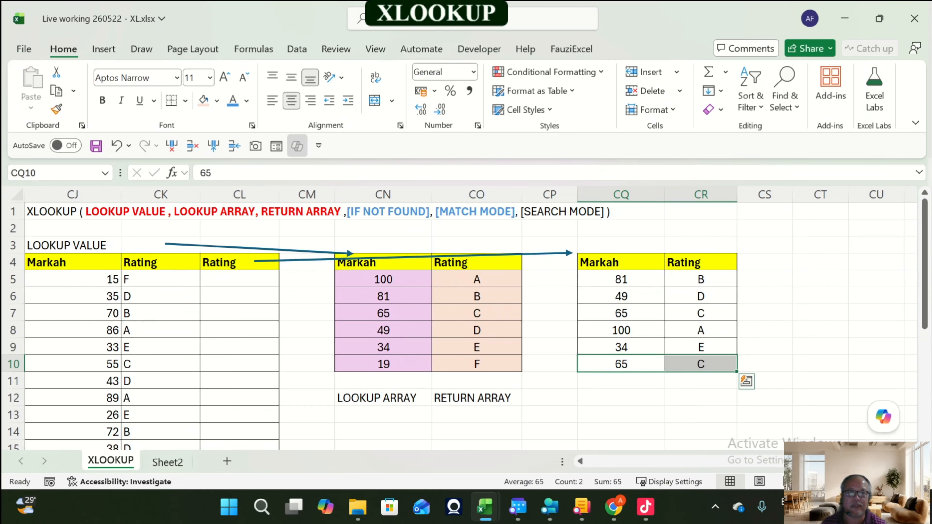
Step: Replace the scrambled table's third row with Markah 19 and Rating F
click(476, 347)
key(Left)
key(Left)
key(Down)
key(Right)
key(Right)
key(Right)
key(Right)
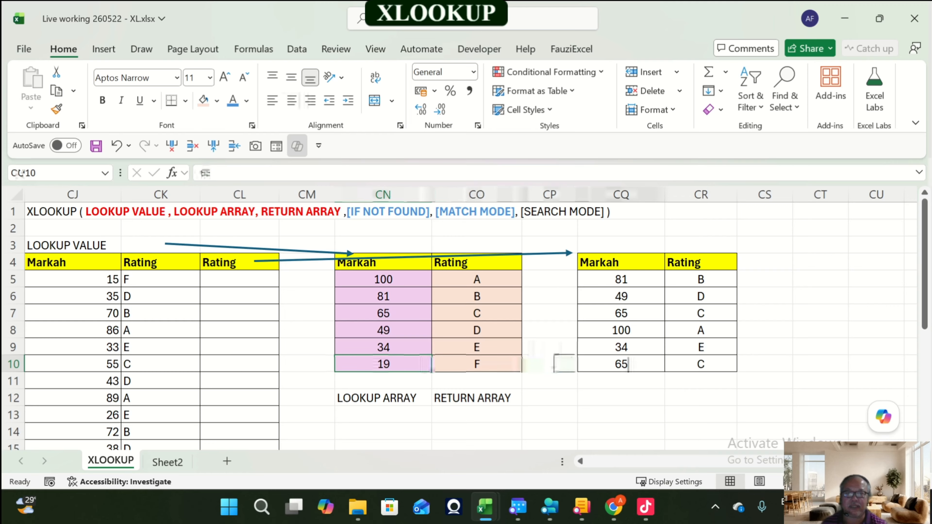
key(Up)
key(Up)
key(Up)
text(19)
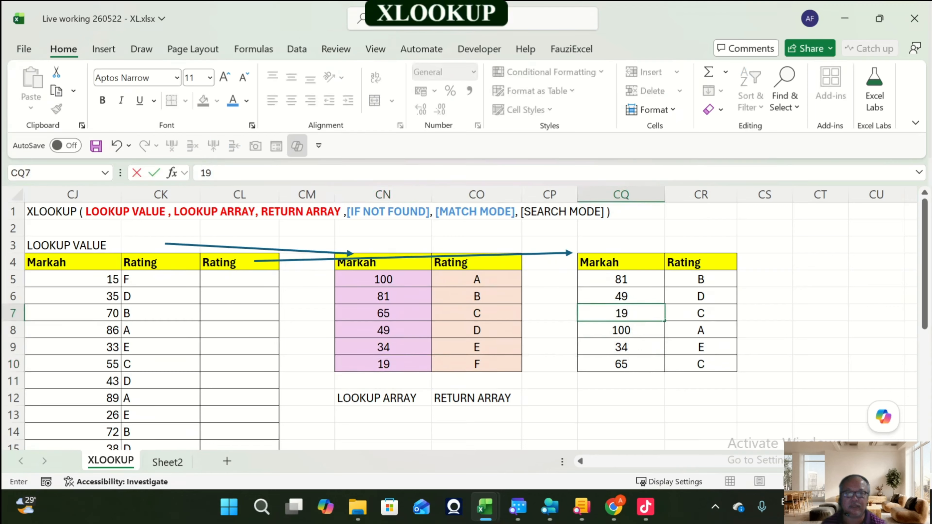
key(Right)
text(F)
key(Return)
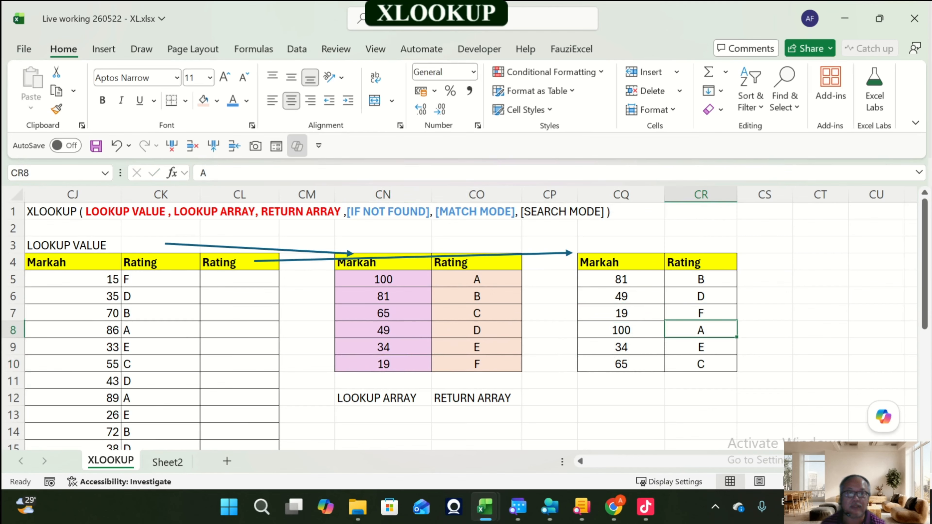
Step: Enter =XLOOKUP(CJ5:CJ24,CQ5:CQ10,CR5:CR10,,1) in CL5 so the second Rating column looks up marks against the scrambled table
key(Left)
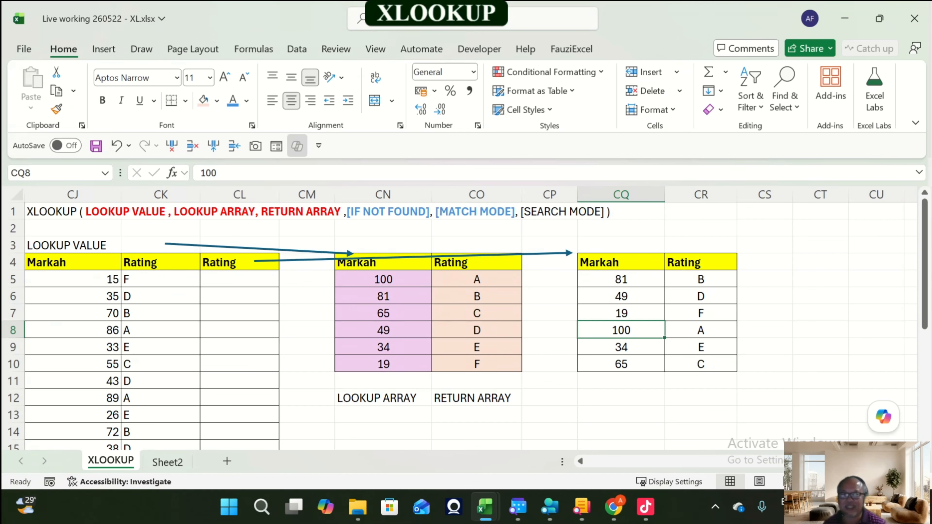
key(Up)
key(Up)
key(Up)
key(Left)
key(Left)
key(Left)
key(Left)
key(Left)
key(Left)
key(Left)
key(Left)
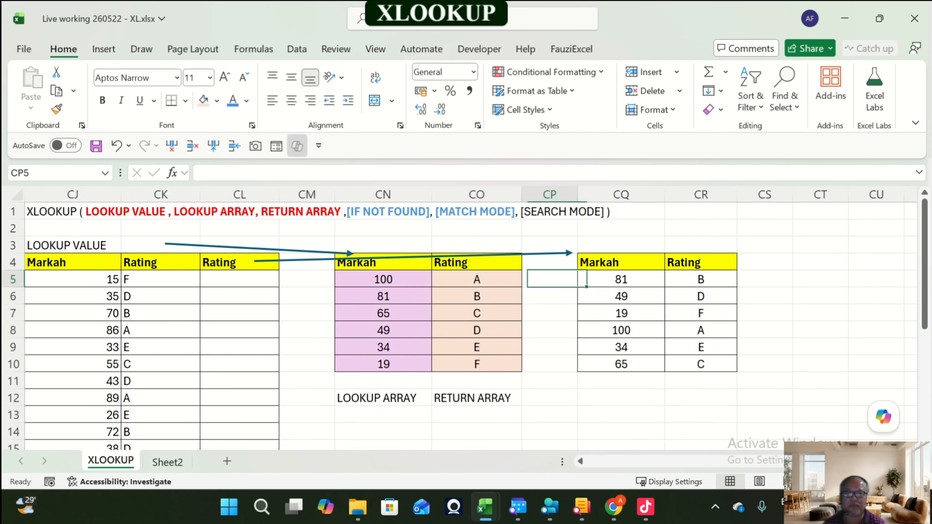
key(Right)
key(Right)
key(Right)
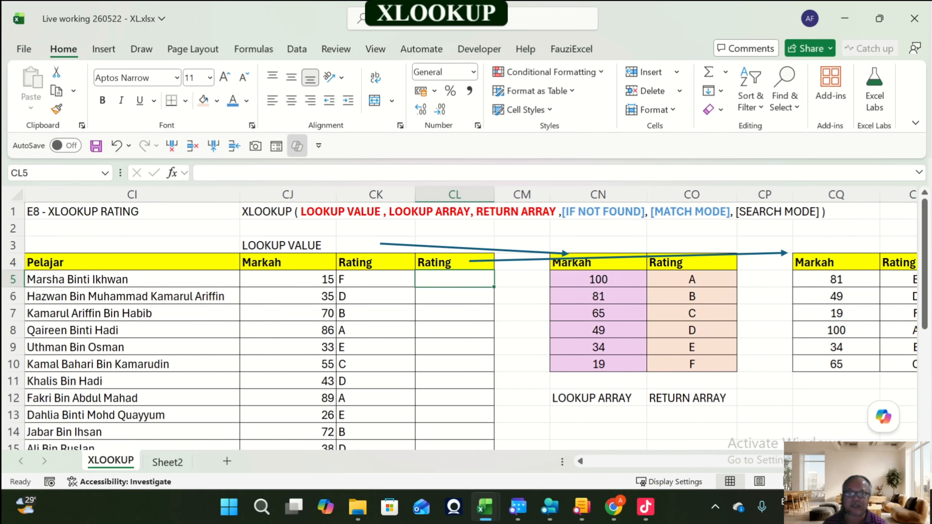
text(=xl)
key(Tab)
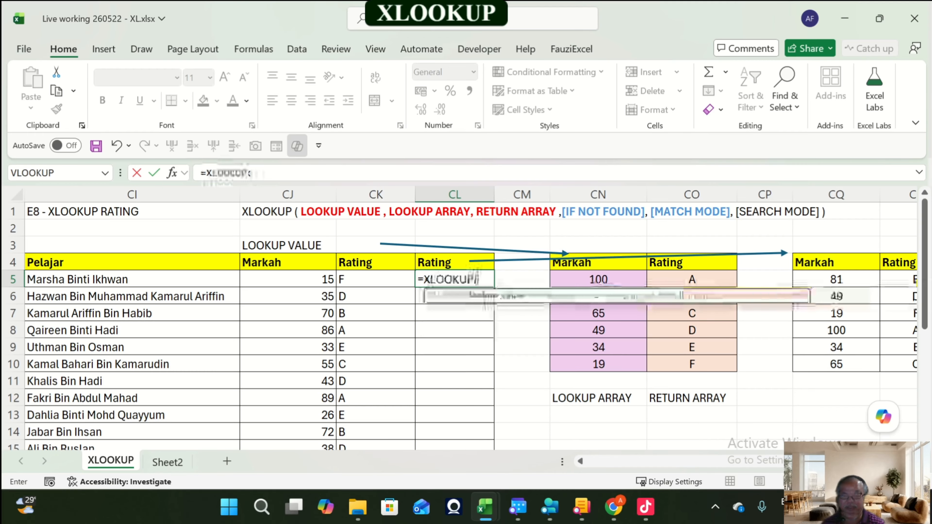
drag(288, 279, 330, 439)
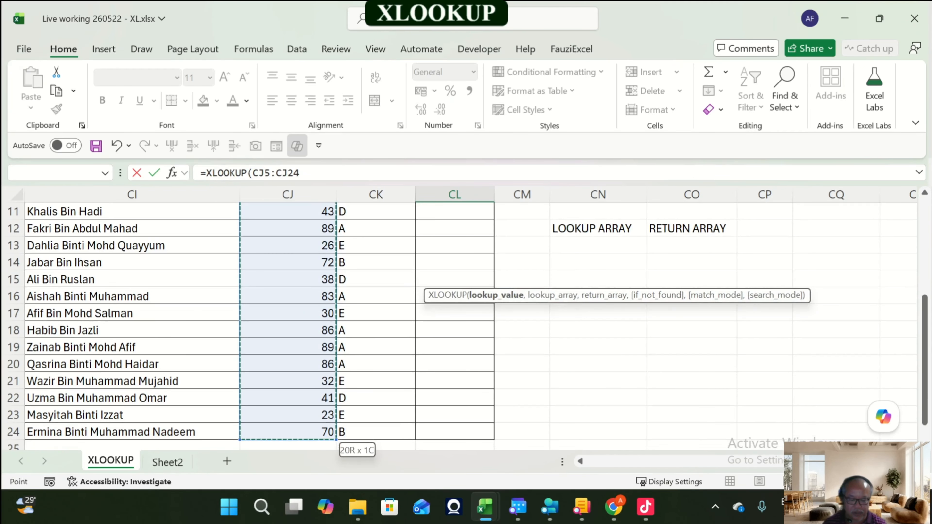
text(,)
scroll(459, 279, up, 3)
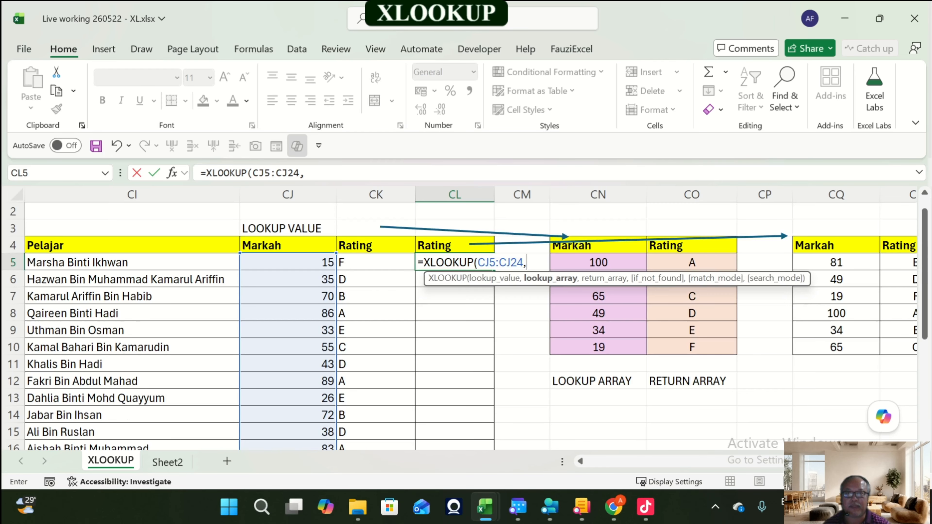
scroll(459, 323, right, 2)
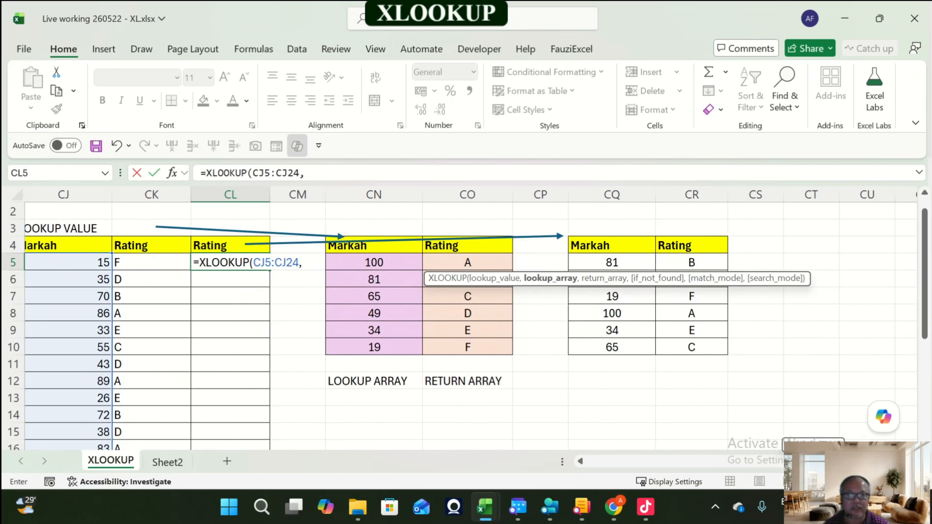
drag(612, 347, 612, 262)
text(,)
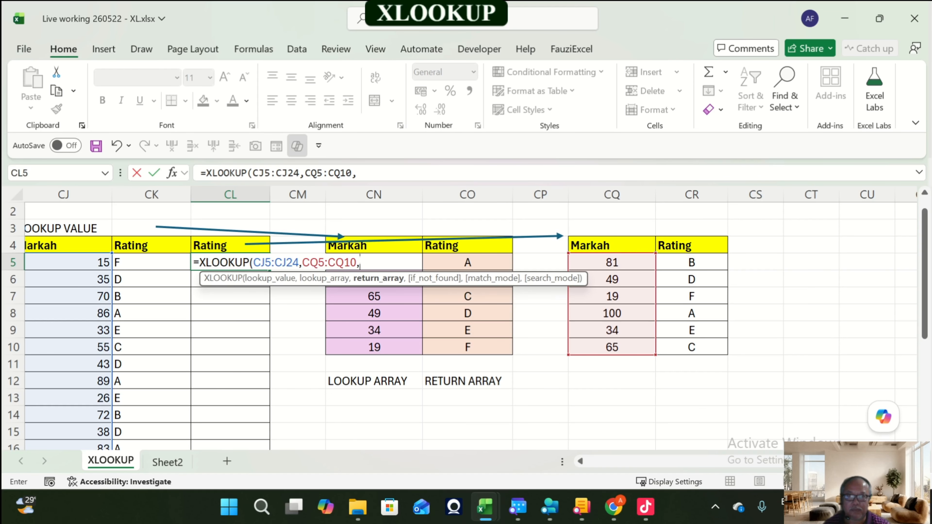
drag(692, 347, 692, 262)
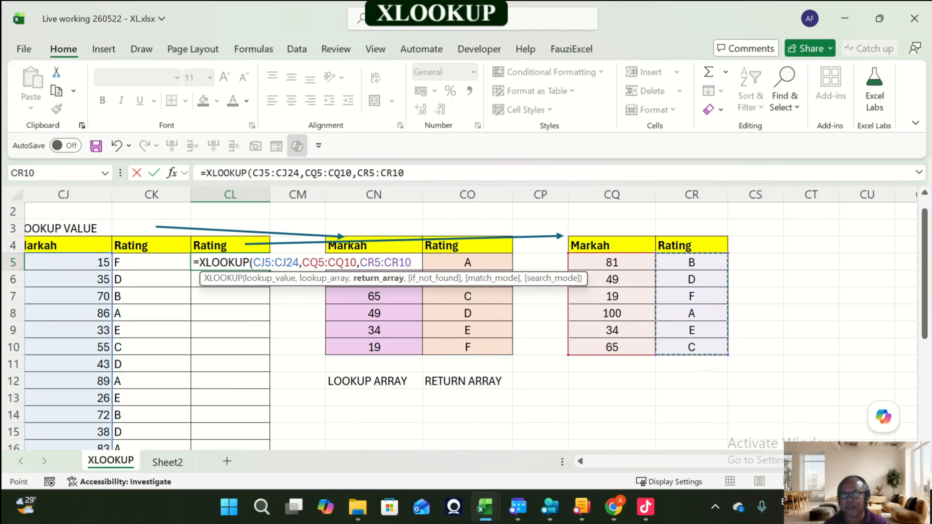
text(,,)
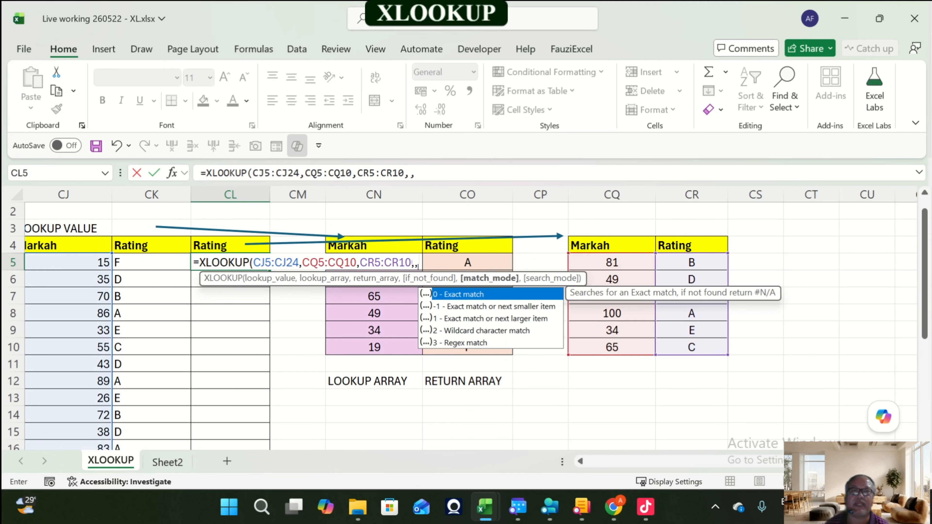
key(Down)
key(Tab)
text(1)
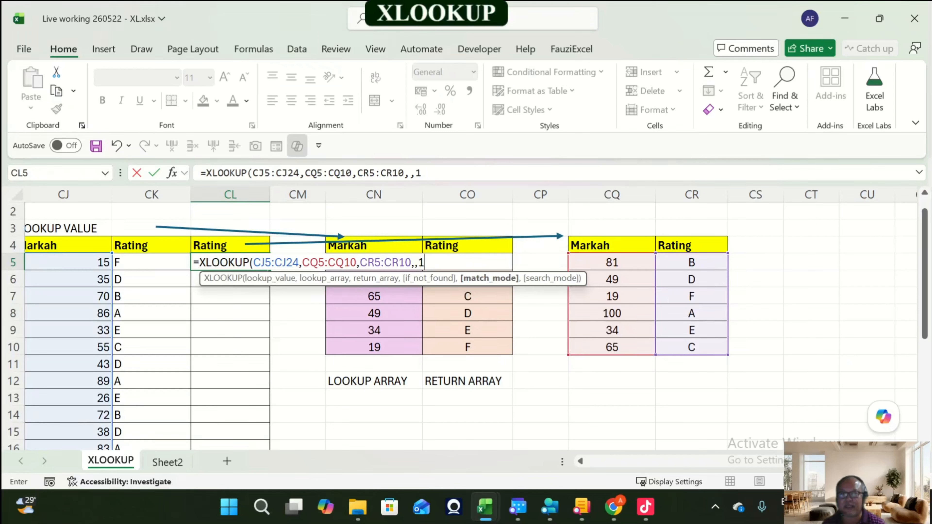
text())
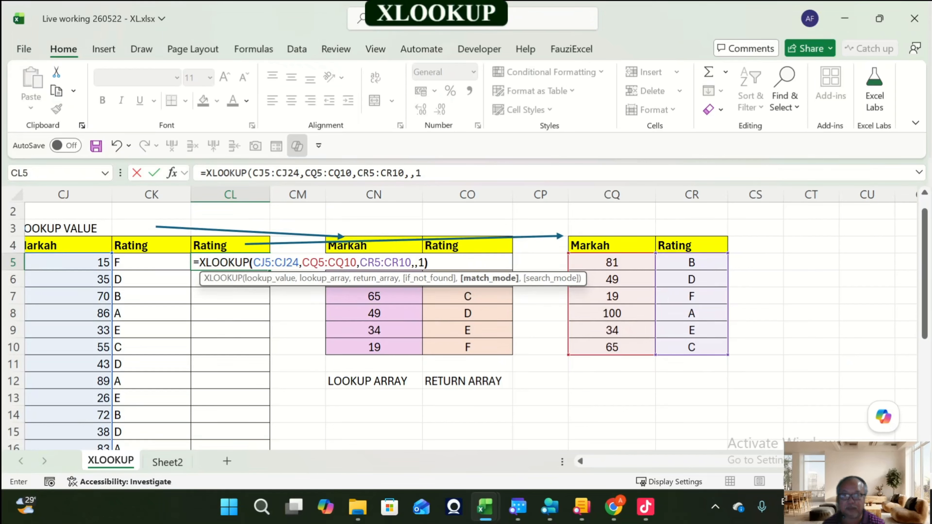
key(Return)
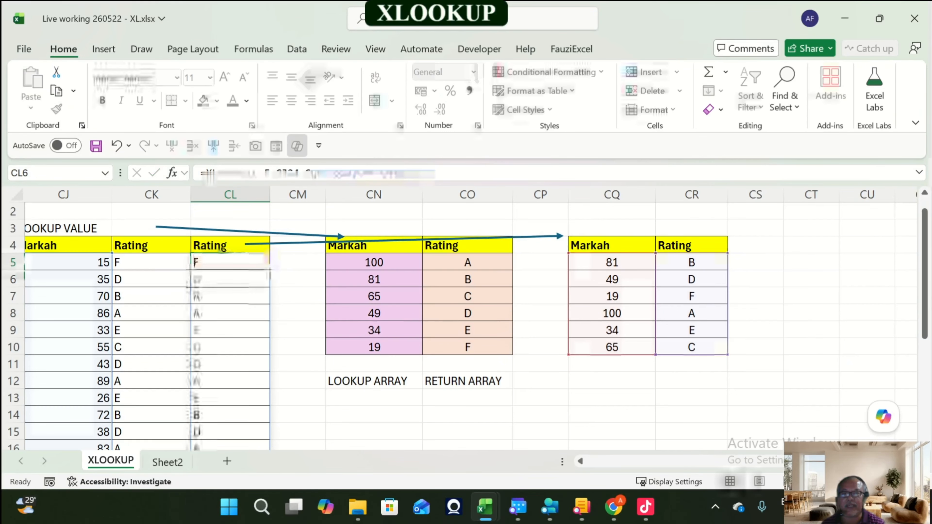
key(Down)
key(Down)
key(Down)
key(Down)
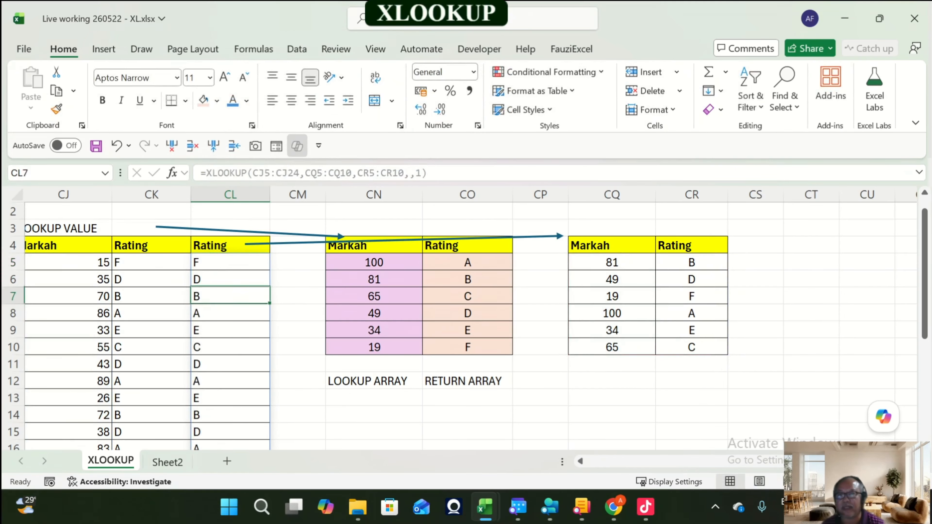
key(Down)
key(Down)
key(Down)
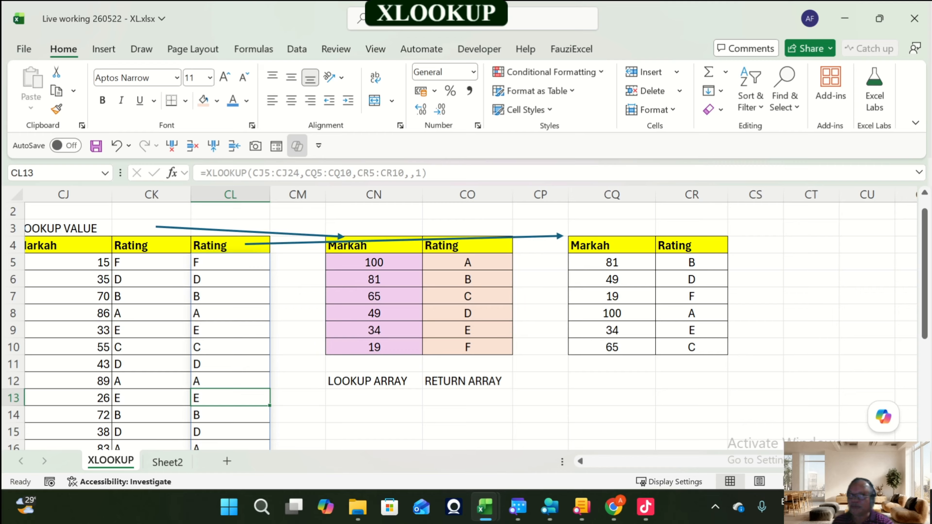
Step: Copy the LOOKUP ARRAY and RETURN ARRAY labels from CN12:CO12 into CQ12:CR12 under the scrambled table
drag(374, 381, 468, 382)
key(ctrl+c)
key(Right)
key(Right)
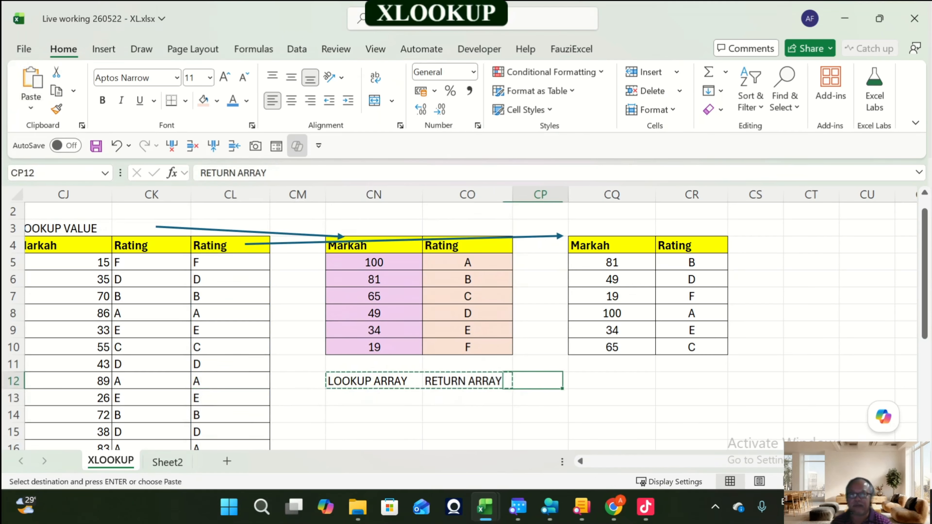
key(Right)
key(Return)
key(Right)
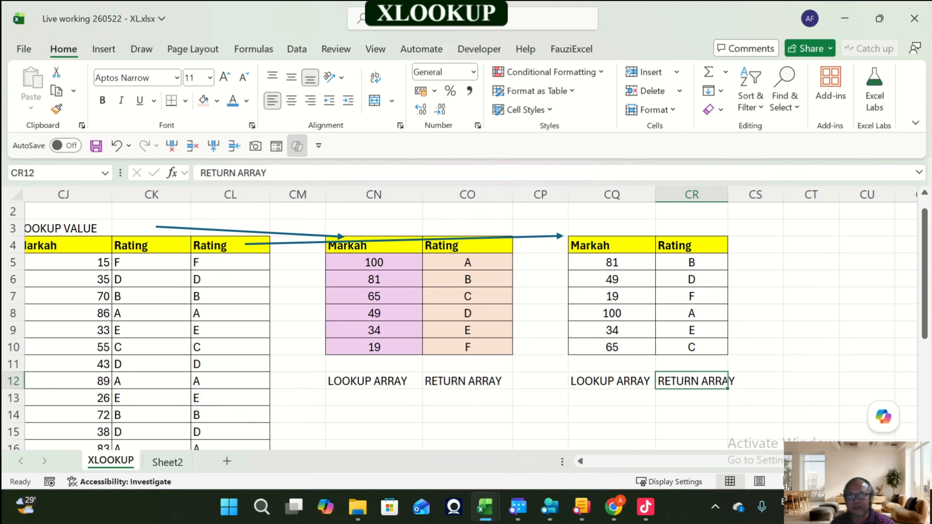
Step: Shade the scrambled table's Markah cells light purple and its Rating cells light peach to match the original table
drag(611, 262, 612, 347)
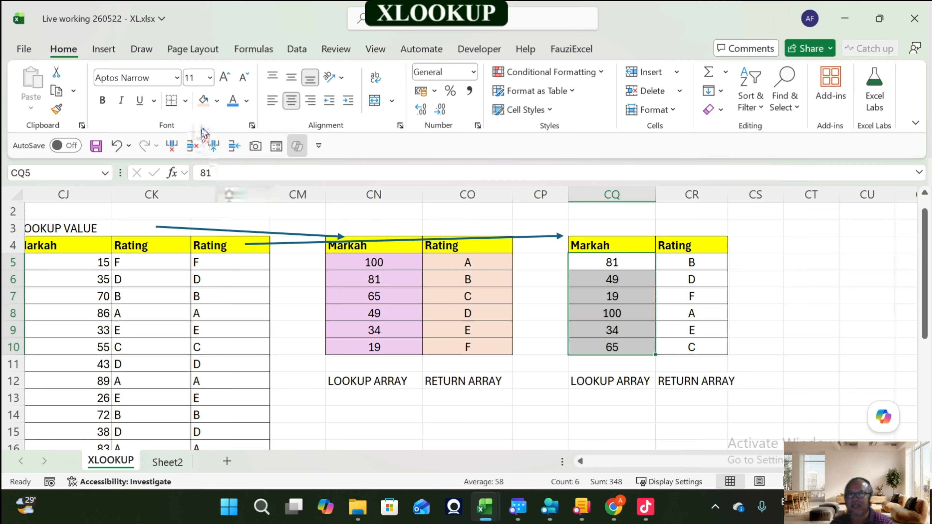
click(217, 100)
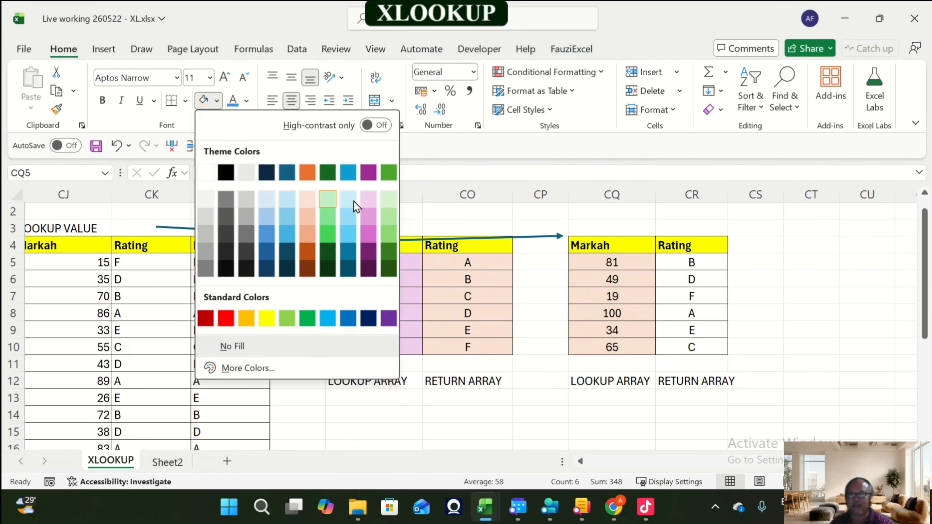
click(367, 200)
drag(692, 262, 692, 347)
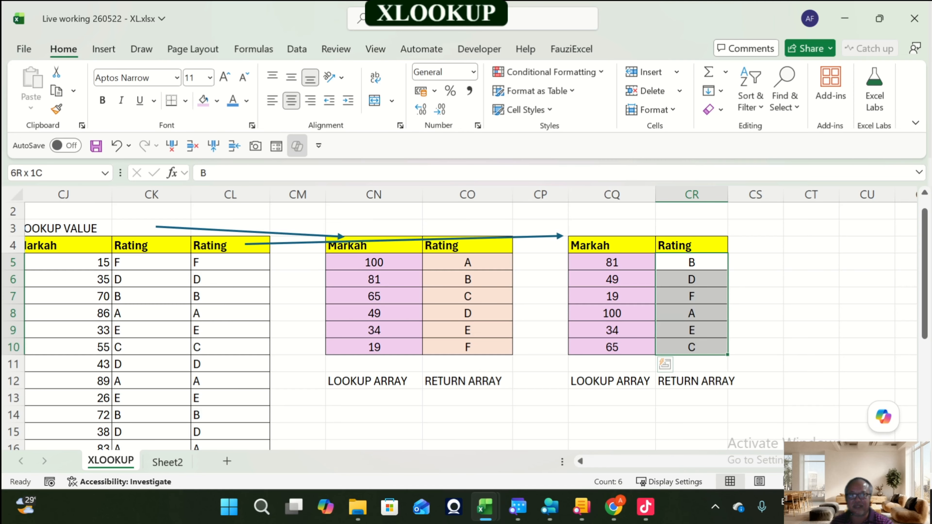
click(216, 100)
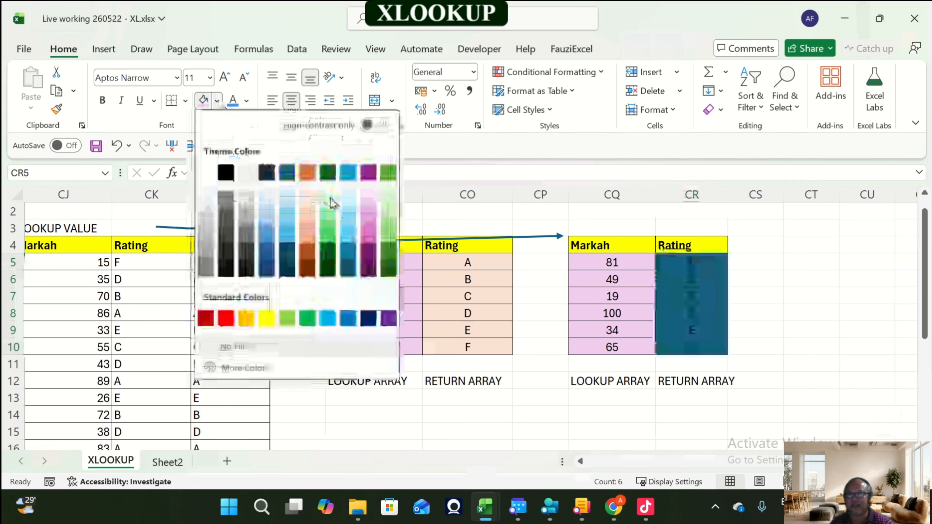
click(308, 199)
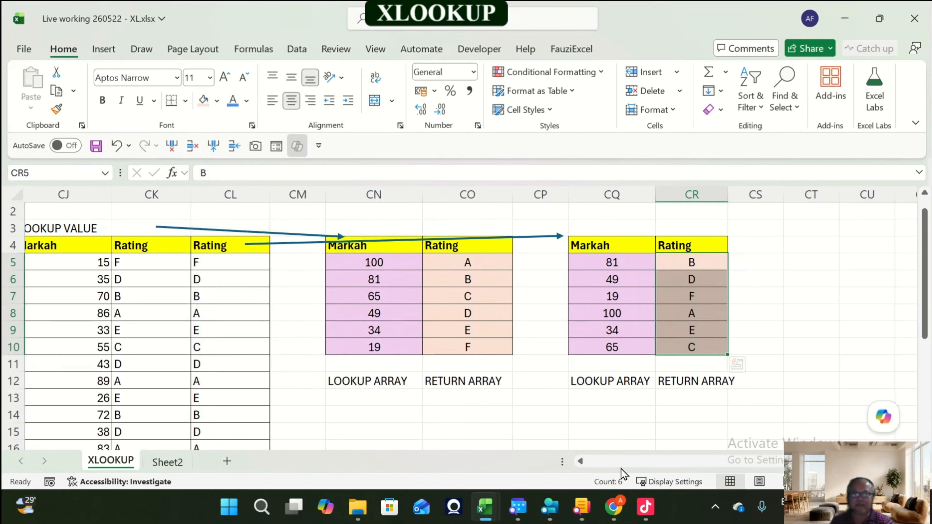
Step: Delete the empty columns CT to DA between the scrambled table and the E8 - XLOOKUP SEARCH FROM LAST section
click(612, 432)
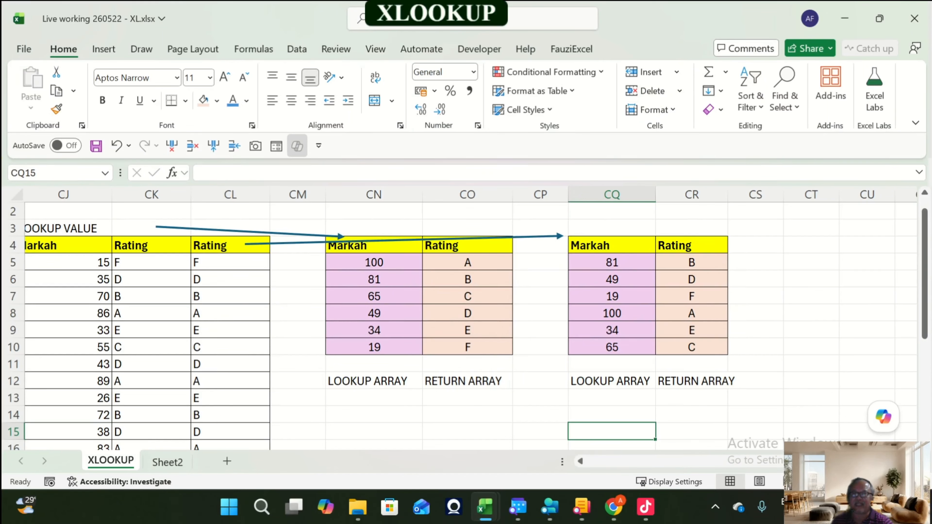
scroll(466, 323, down, 4)
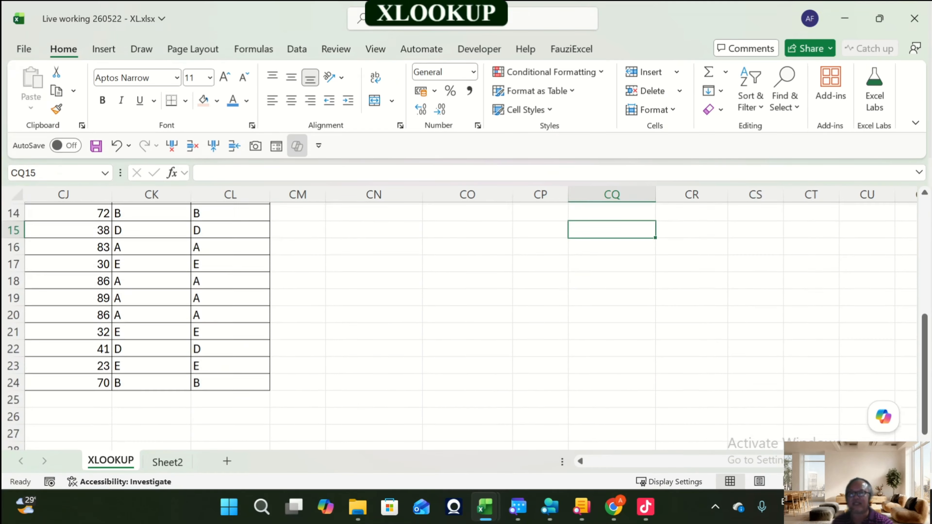
scroll(467, 323, up, 4)
scroll(466, 323, up, 1)
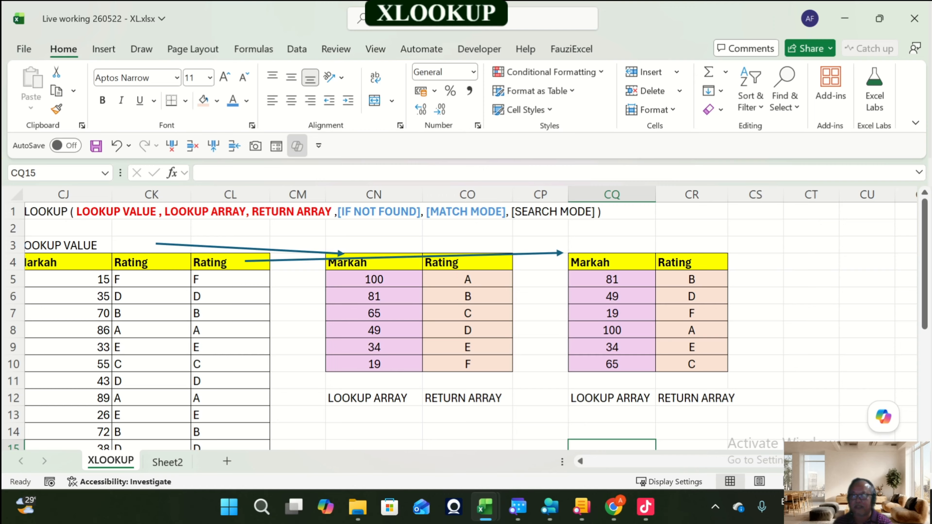
key(Up)
key(Up)
key(Up)
key(Up)
key(Up)
key(Up)
key(Up)
key(Up)
key(Up)
key(Up)
key(Up)
key(Up)
key(Up)
key(Up)
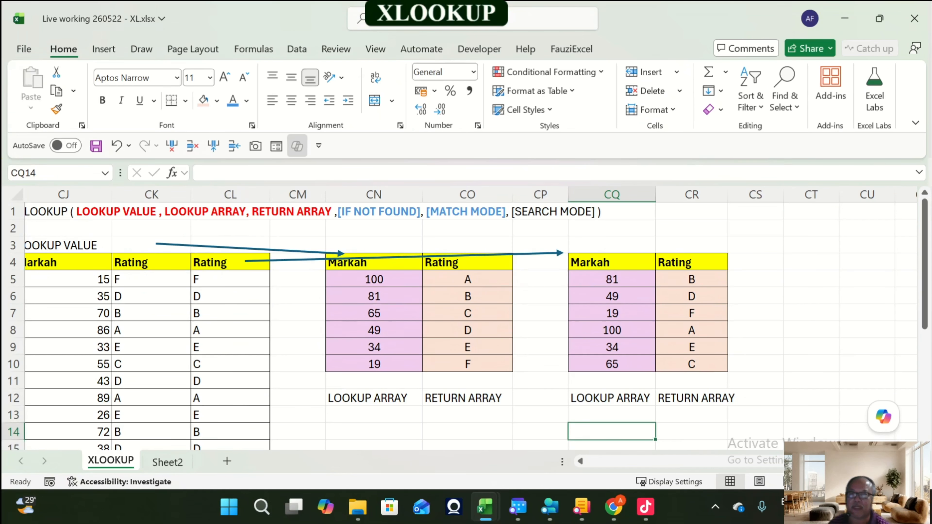
key(Left)
key(Left)
key(Left)
key(Left)
key(Left)
key(Left)
key(Left)
key(Left)
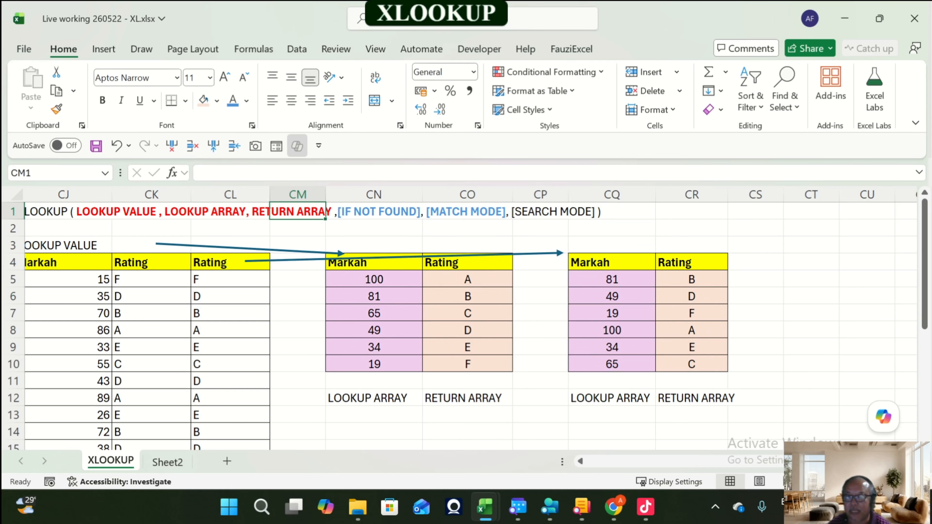
key(Right)
key(Right)
key(Right)
key(Right)
key(Right)
key(Right)
key(Right)
key(Right)
key(Right)
key(Right)
key(Right)
key(Right)
key(Right)
key(Right)
key(Right)
key(Right)
key(Right)
key(Right)
key(Right)
key(Right)
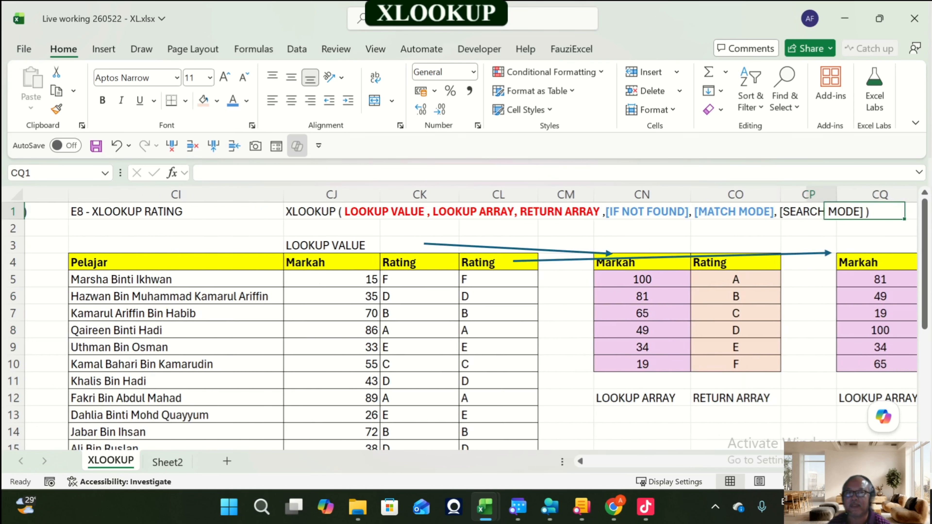
key(Right)
key(Right)
key(Right)
key(Right)
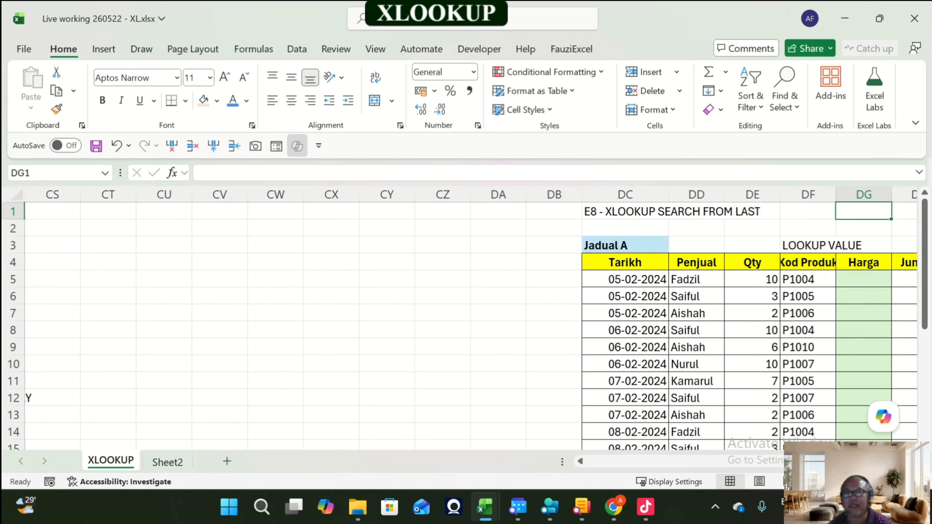
drag(498, 194, 188, 172)
right_click(336, 209)
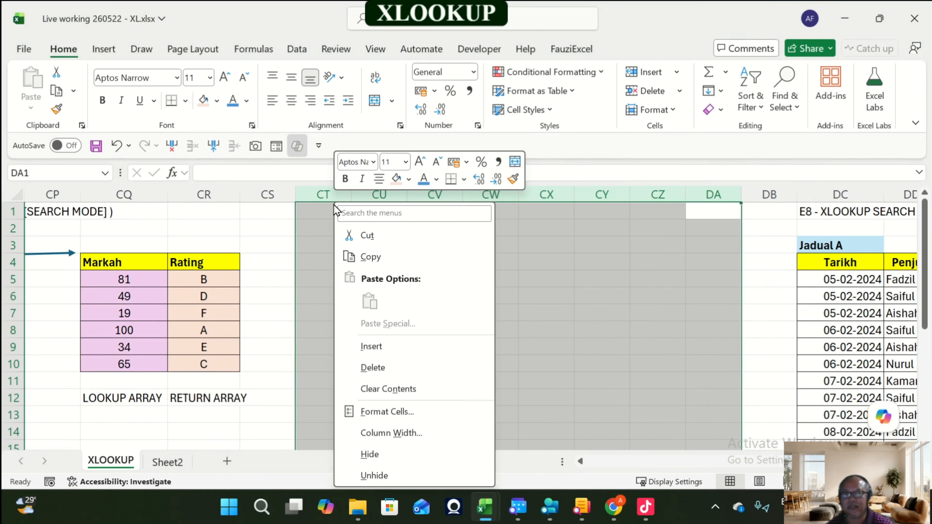
right_click(329, 200)
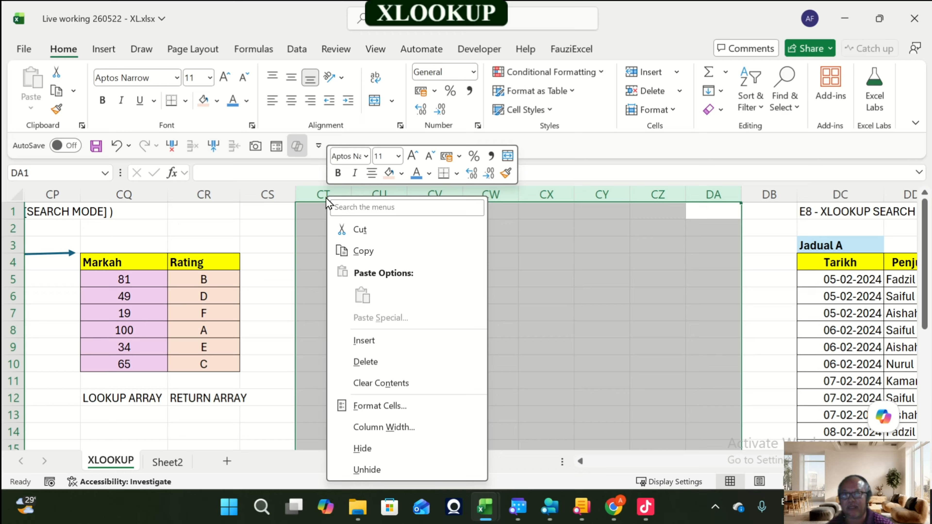
click(386, 357)
click(577, 228)
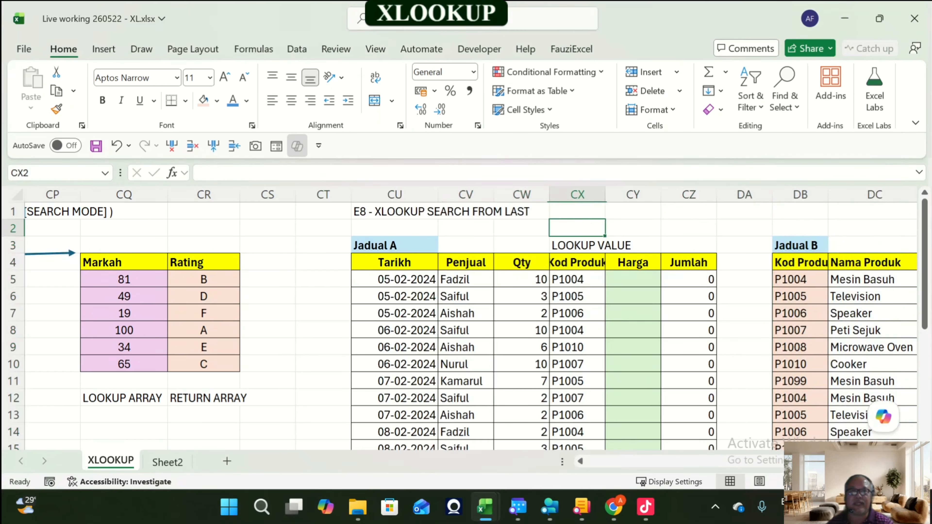
Step: Copy the XLOOKUP syntax text from CJ1 into CX1 beside the E8 - XLOOKUP SEARCH FROM LAST title
key(Up)
key(Left)
key(Left)
key(Left)
key(Left)
key(Left)
key(Left)
key(Left)
key(Left)
key(Left)
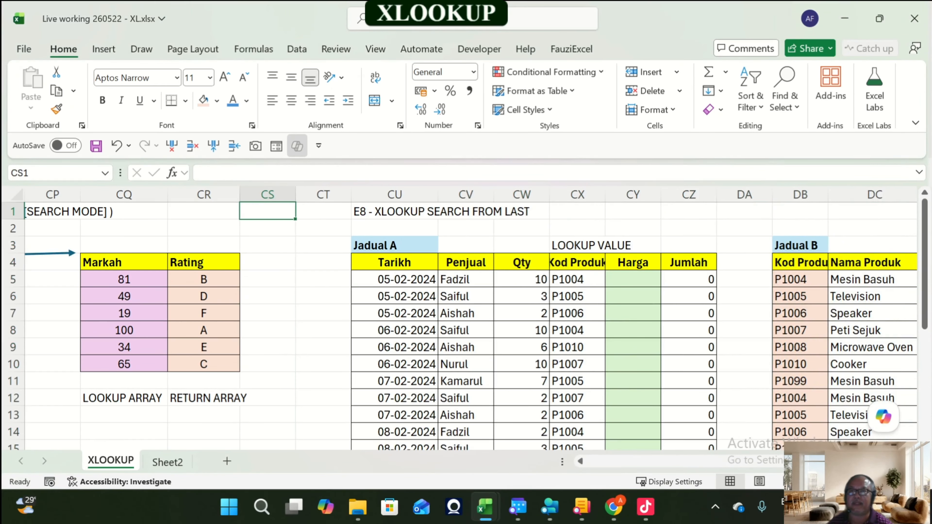
key(Left)
key(Left)
key(Left)
key(Left)
key(Left)
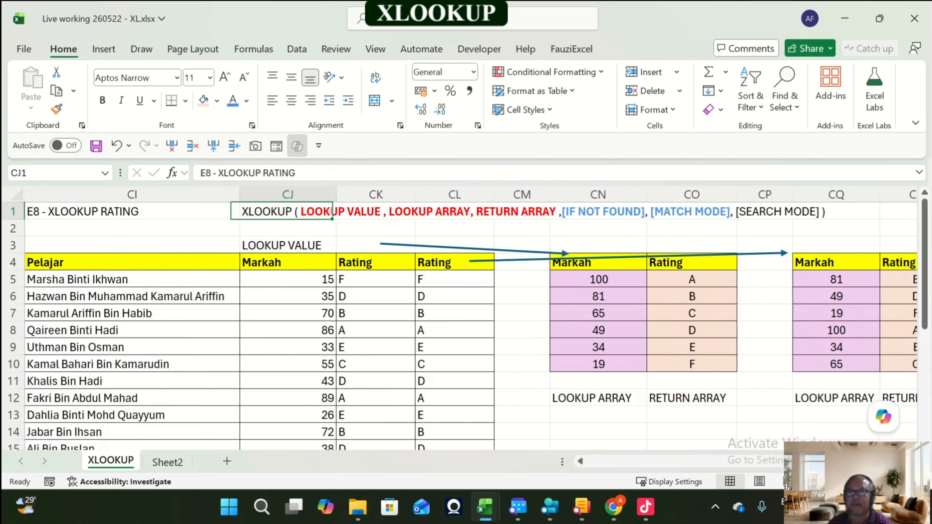
key(ctrl+c)
key(Right)
key(Right)
key(Right)
key(Right)
key(Right)
key(Right)
key(Right)
key(Right)
key(Right)
key(Right)
key(Right)
key(Right)
key(Right)
key(Right)
key(Right)
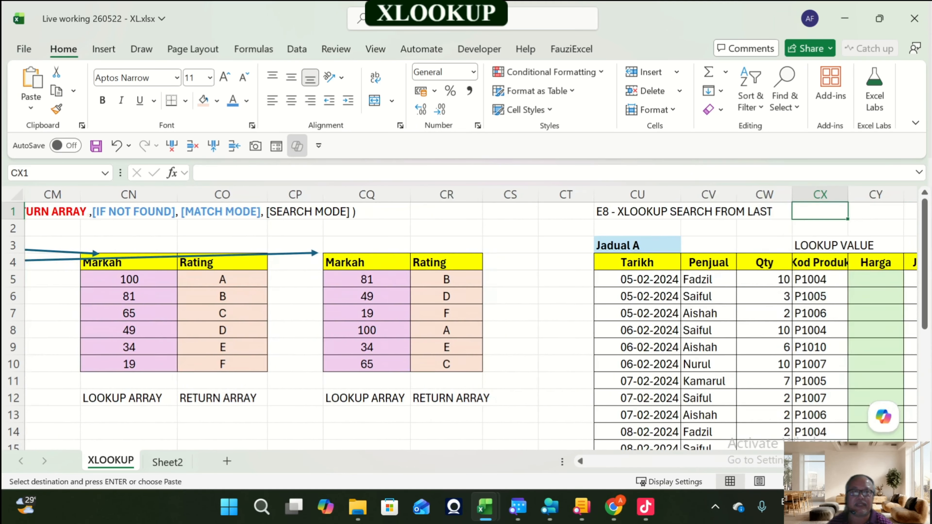
key(Right)
key(Right)
key(Right)
key(Left)
key(Left)
key(Left)
key(Left)
key(Left)
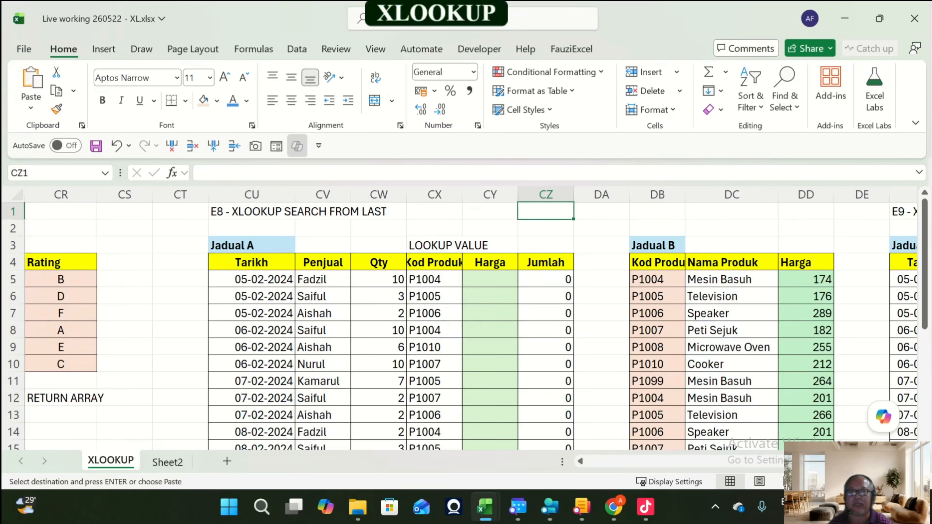
key(Return)
Step: Widen column DE so the pasted XLOOKUP syntax text fits before the E9 section
key(Right)
key(Right)
key(Right)
key(Right)
key(Right)
key(Right)
key(Right)
key(Right)
key(Right)
key(Right)
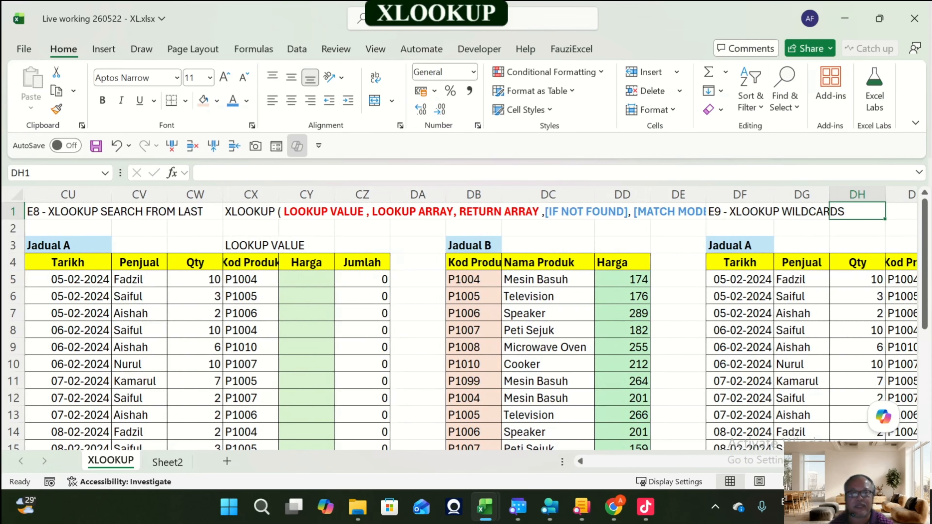
drag(707, 194, 843, 194)
Step: Format the [SEARCH MODE] part of the syntax text in CX1 as bold blue
click(251, 211)
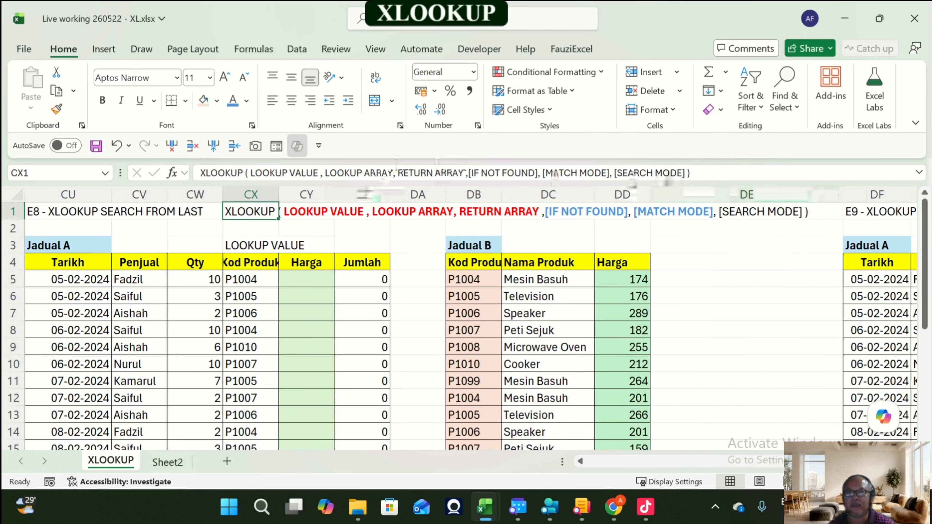
drag(615, 173, 685, 175)
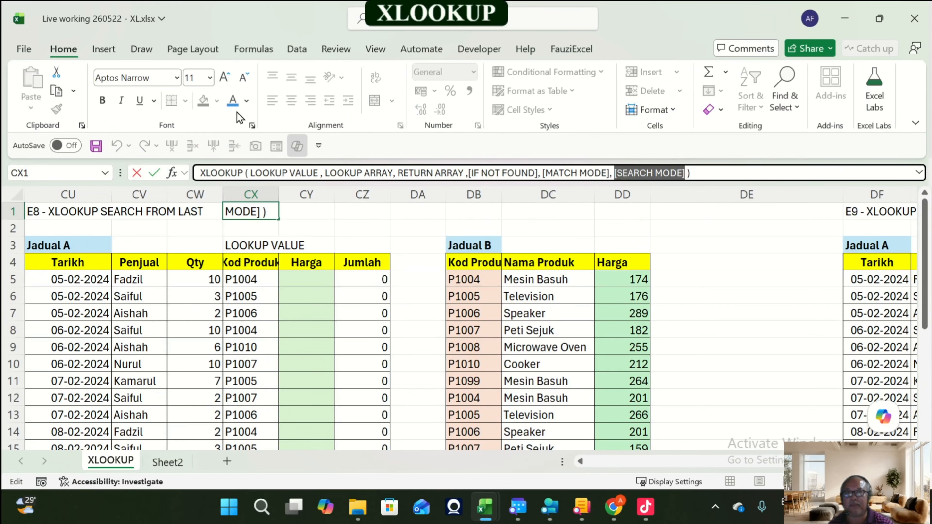
click(233, 100)
click(103, 100)
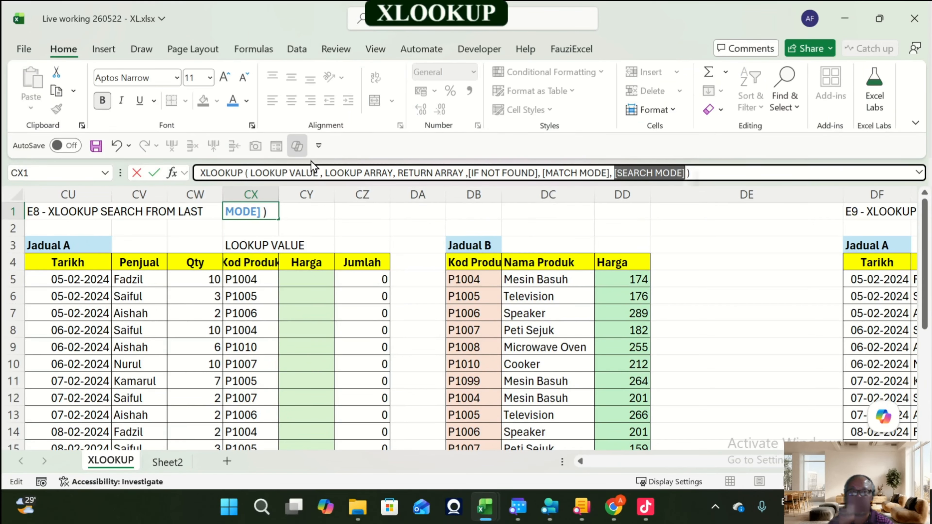
key(Return)
Step: Examine the E8 Jadual B table cells and the Jumlah formula in Jadual A
key(Right)
key(Right)
key(Right)
key(Right)
key(Right)
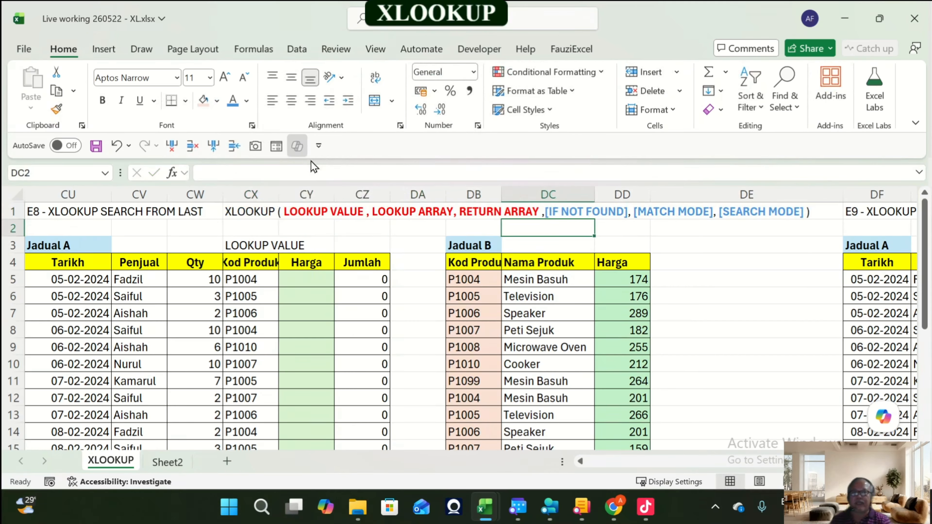
key(Down)
key(Down)
key(Down)
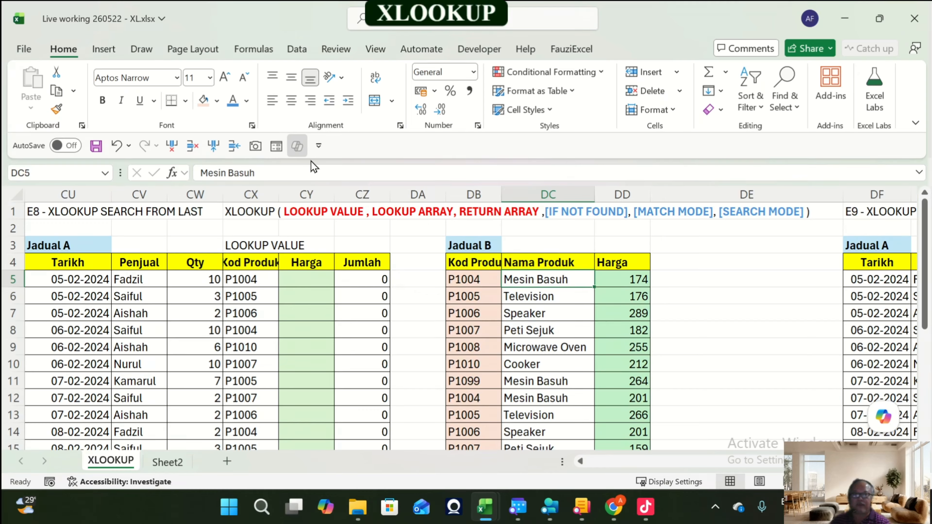
key(Left)
key(Left)
key(Left)
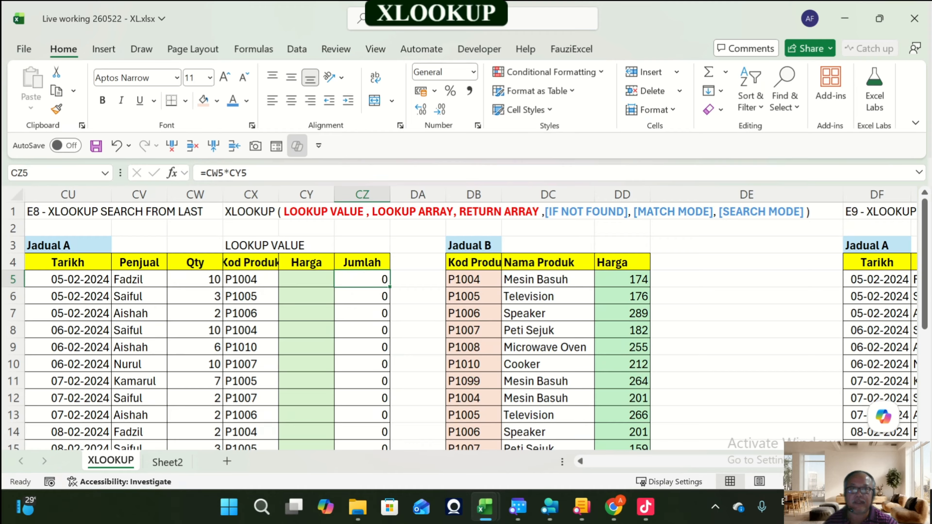
Step: Widen the Nama Produk column and remove the fill colour from the Jadual B range DB5:DD25
drag(502, 195, 522, 195)
drag(463, 279, 662, 446)
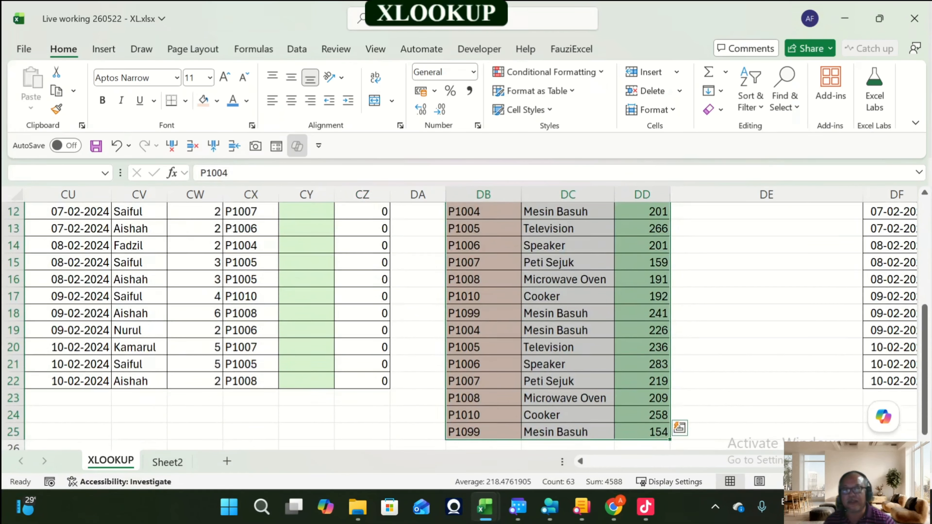
click(247, 101)
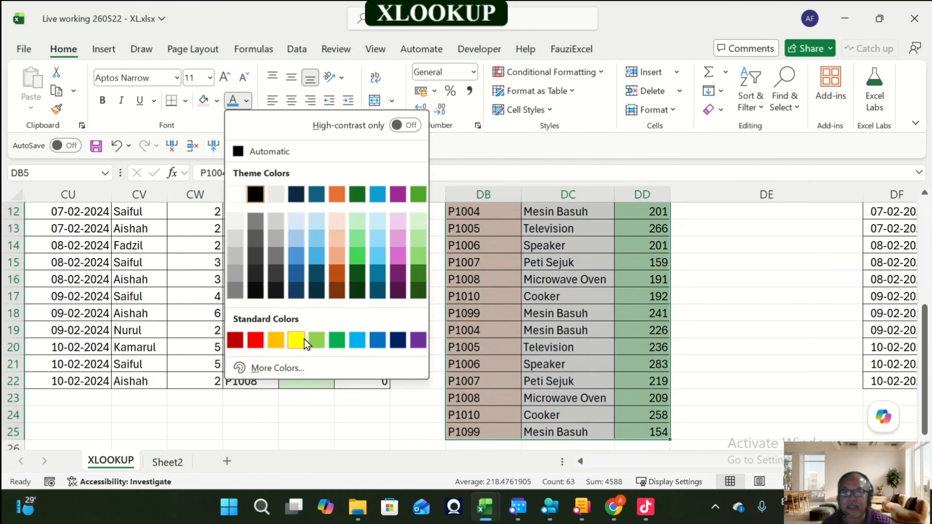
key(Escape)
scroll(367, 293, up, 4)
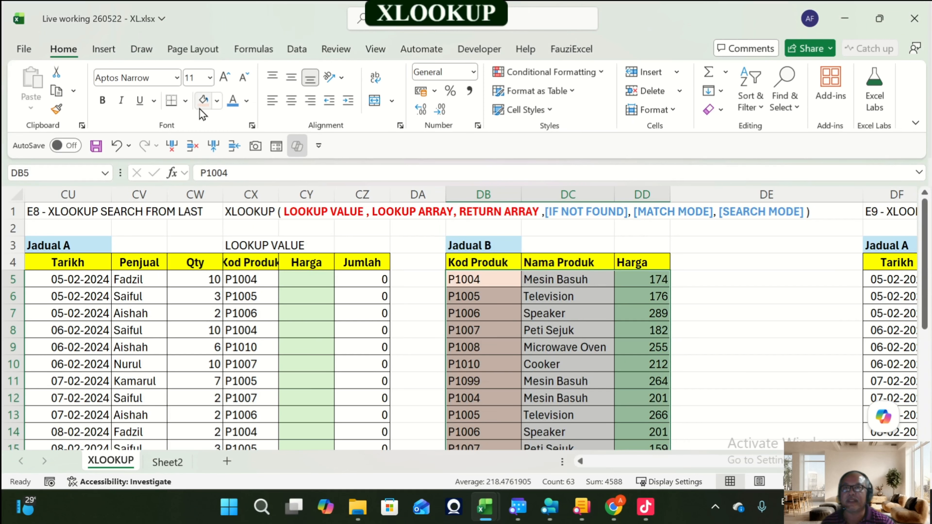
click(217, 101)
click(255, 347)
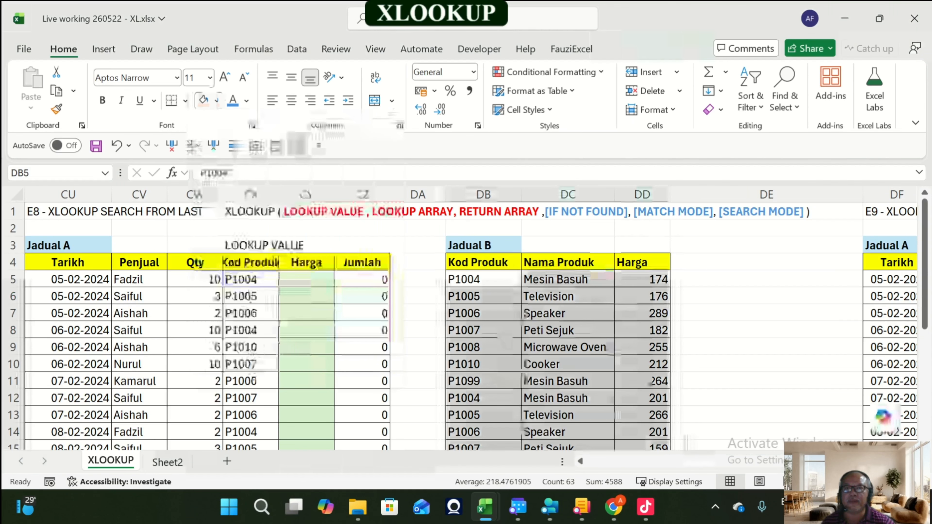
click(646, 298)
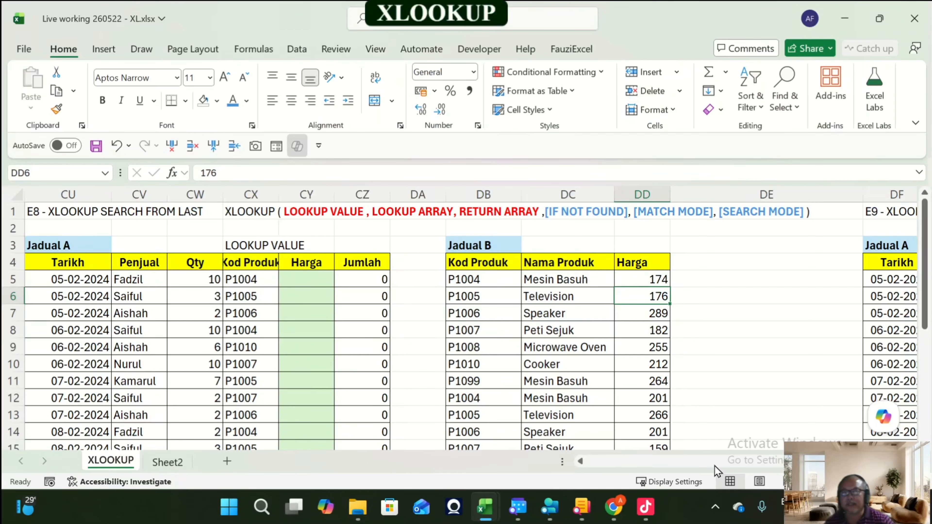
Step: Browse back through the earlier exercise tables to the E1 - XLOOKUP 1 LOOKUP VALUE section
scroll(469, 320, left, 10)
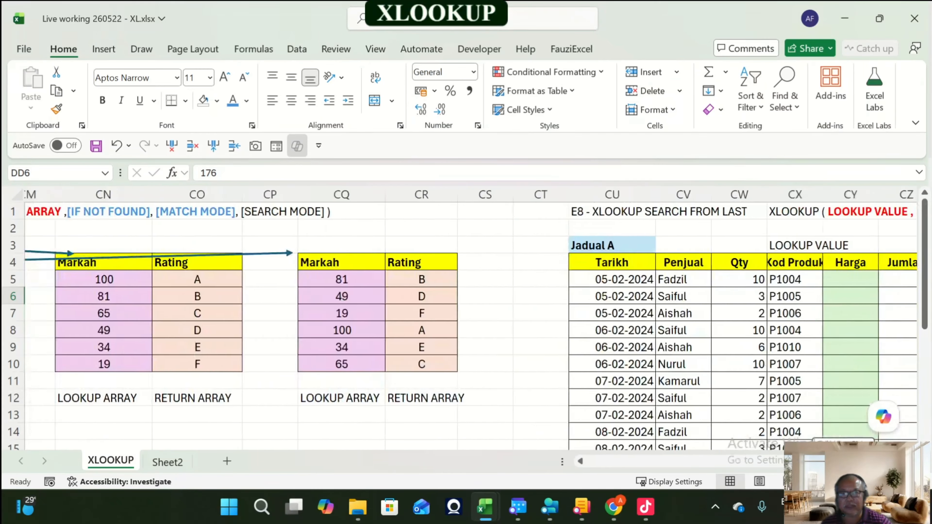
drag(779, 463, 760, 466)
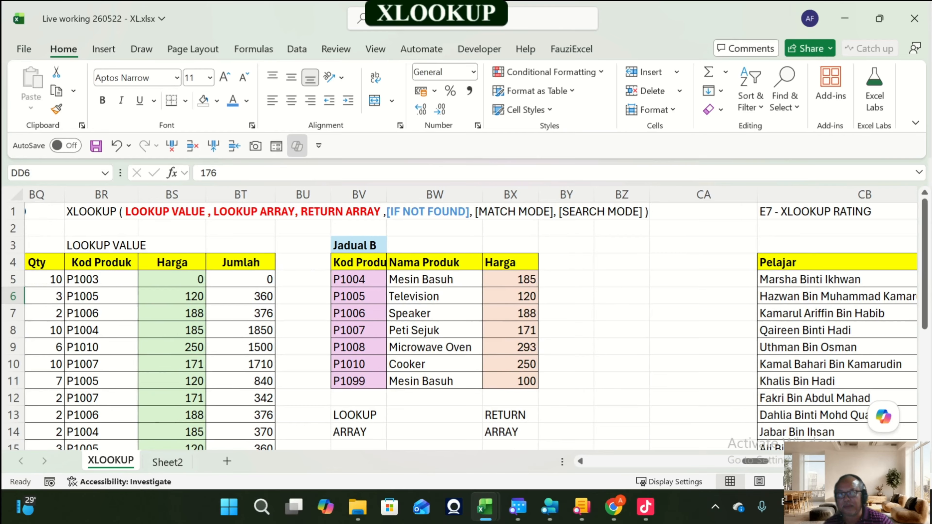
drag(359, 279, 359, 381)
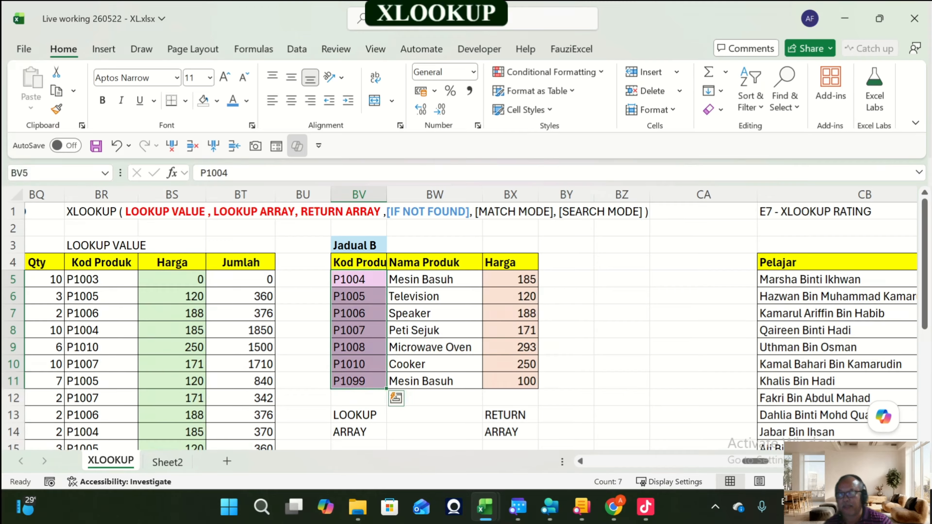
click(359, 263)
click(360, 280)
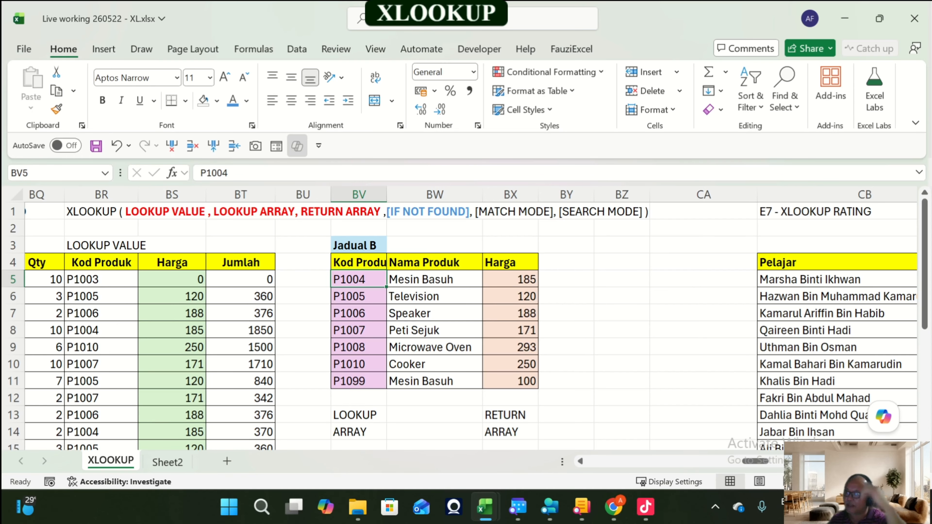
key(Left)
key(Left)
key(Left)
key(Left)
key(Left)
key(Left)
key(Left)
key(Left)
key(Left)
key(Left)
key(Left)
key(Left)
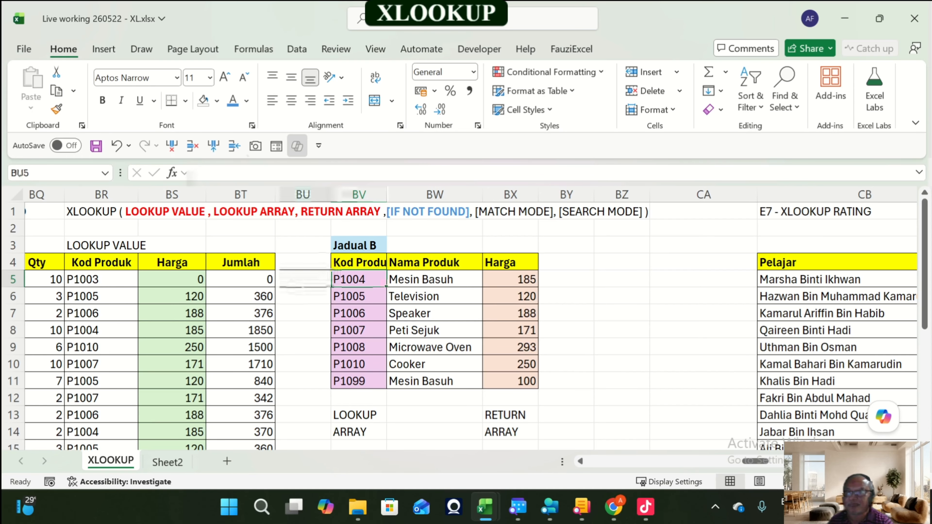
key(Left)
key(Left)
key(Left)
key(Left)
key(Left)
key(Left)
key(Left)
key(Left)
key(Left)
key(Left)
key(Left)
key(Left)
key(Left)
key(Left)
key(Left)
key(Left)
key(Left)
key(Left)
key(Left)
key(Left)
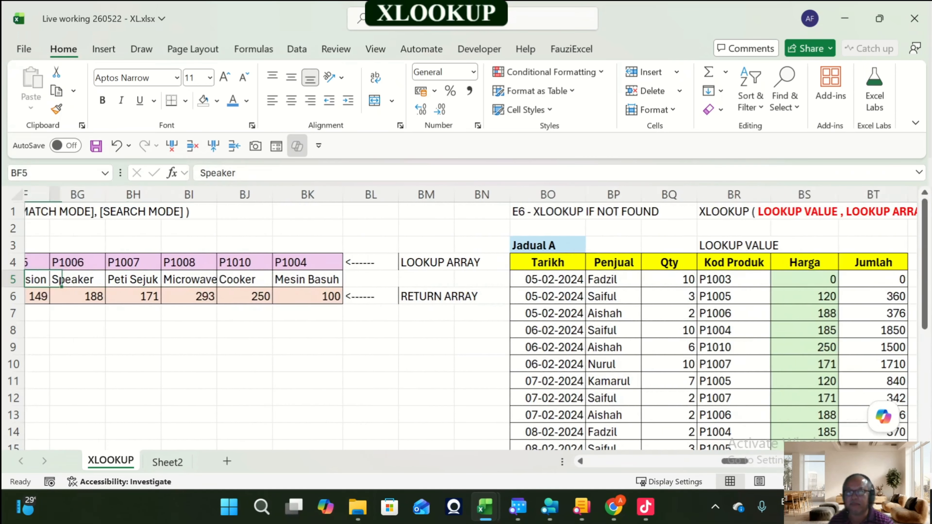
key(Left)
key(Left)
key(Left)
key(Left)
key(Left)
key(Left)
key(Left)
key(Left)
key(Left)
key(Left)
key(Left)
key(Left)
key(Left)
key(Left)
key(Left)
key(Left)
key(Left)
key(Left)
key(Left)
key(Left)
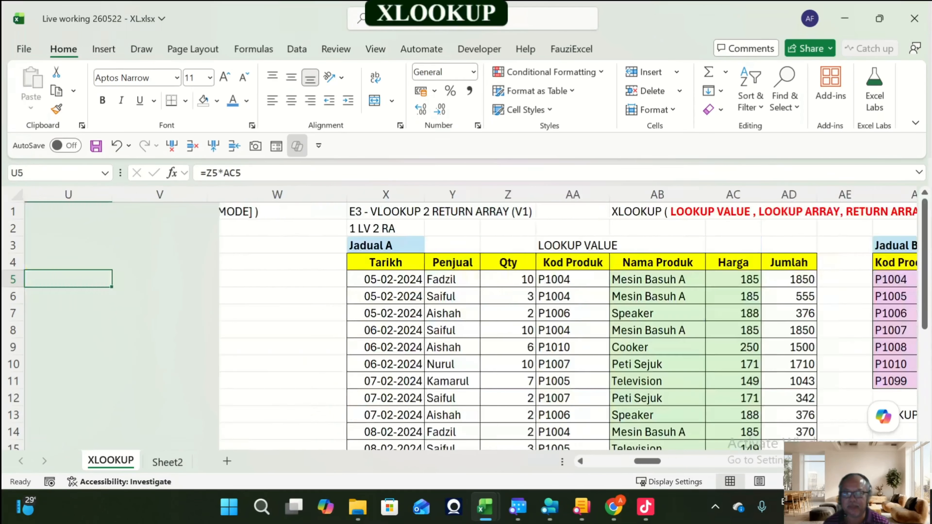
key(Left)
key(Left)
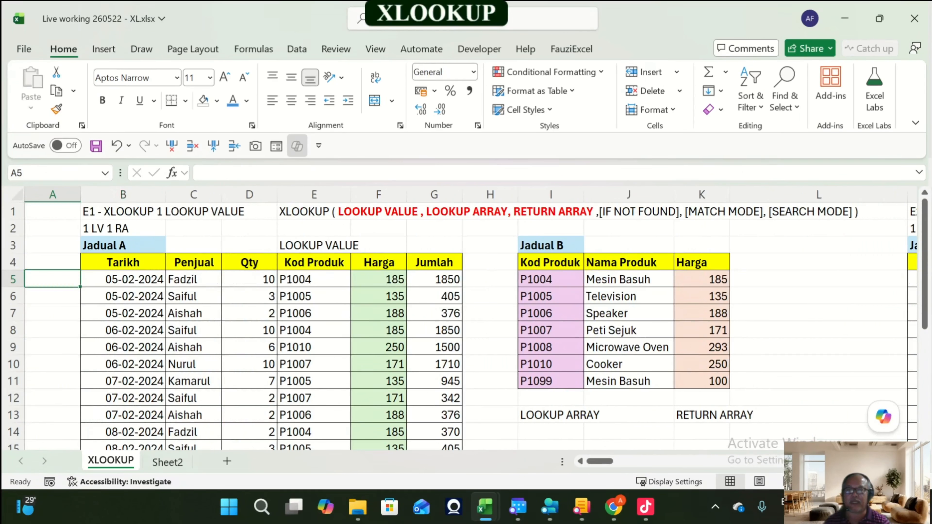
Step: Change the last Kod Produk in the E1 Jadual B table, cell I11, to P1004
key(Right)
key(Right)
key(Right)
key(Right)
key(Right)
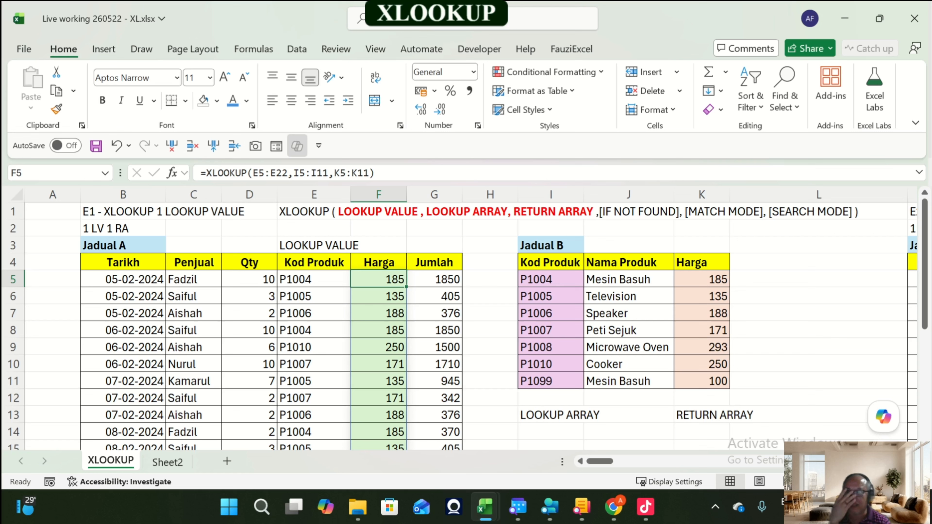
key(Right)
key(Right)
key(Right)
key(Down)
key(Down)
key(Down)
key(Down)
key(Down)
key(Down)
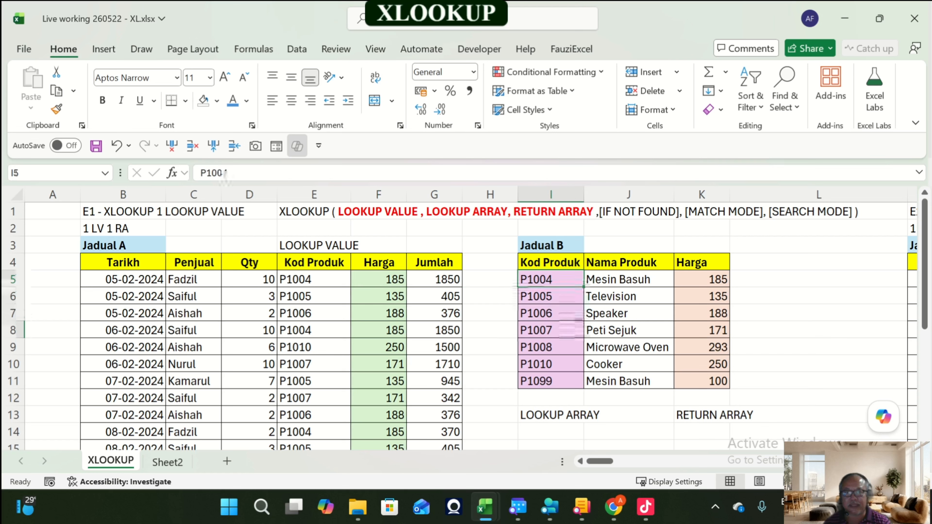
key(F2)
key(BackSpace)
key(BackSpace)
text(04)
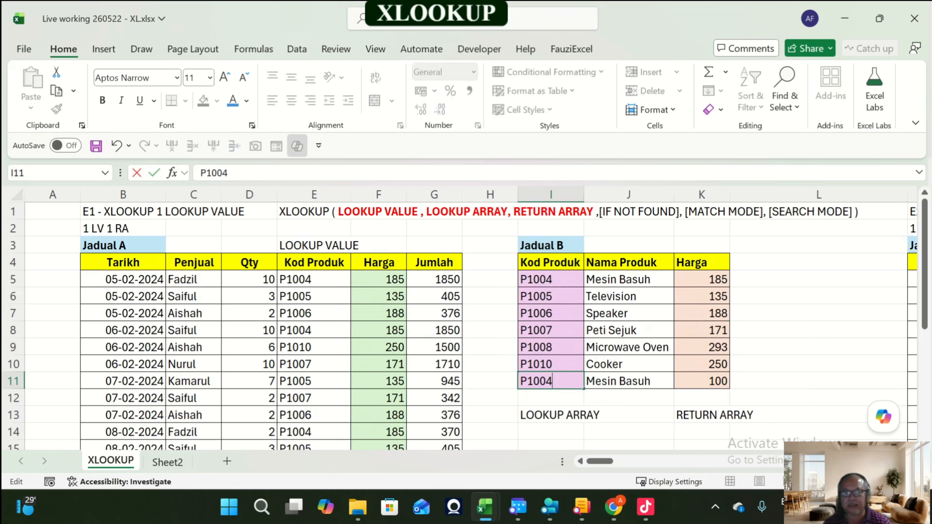
key(Return)
Step: Check the E1 Harga formula and the Jadual B codes and prices against each other
key(Up)
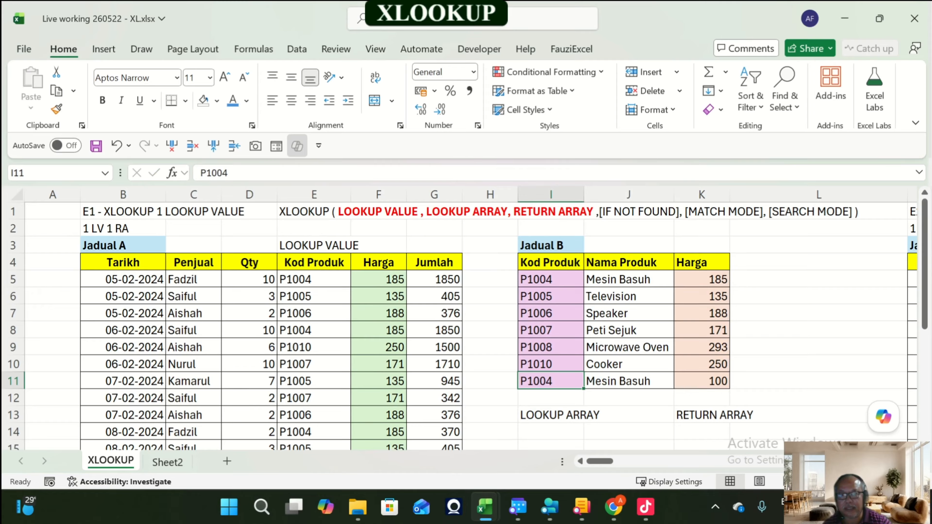
key(Right)
key(Right)
key(F2)
key(Escape)
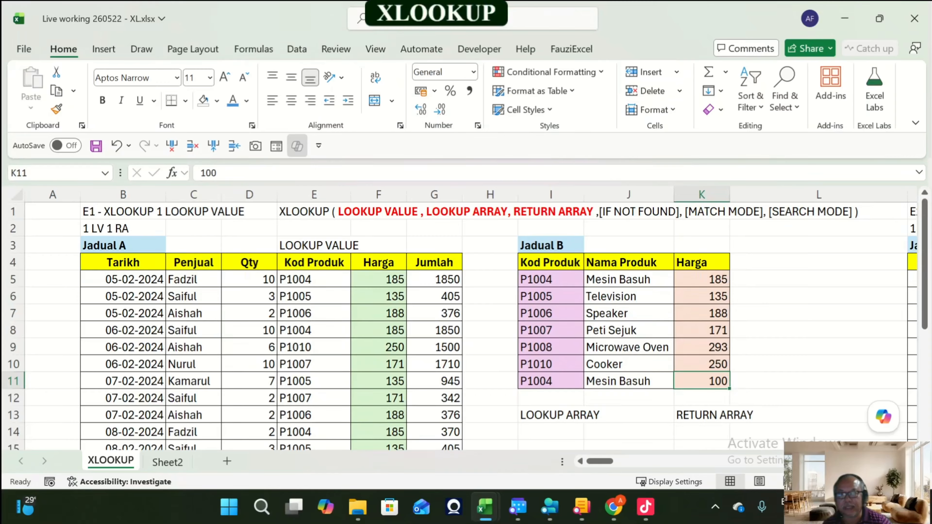
click(379, 280)
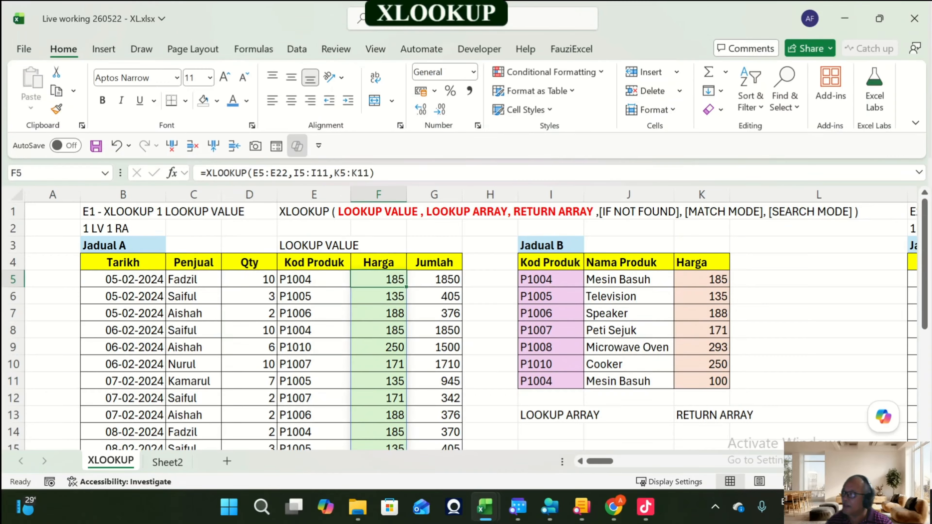
click(547, 280)
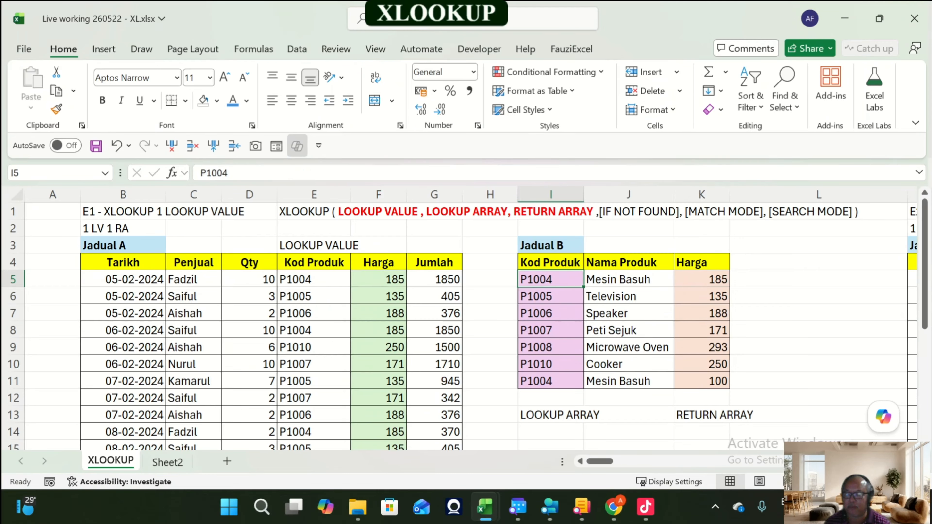
key(Up)
key(Up)
key(Down)
key(Down)
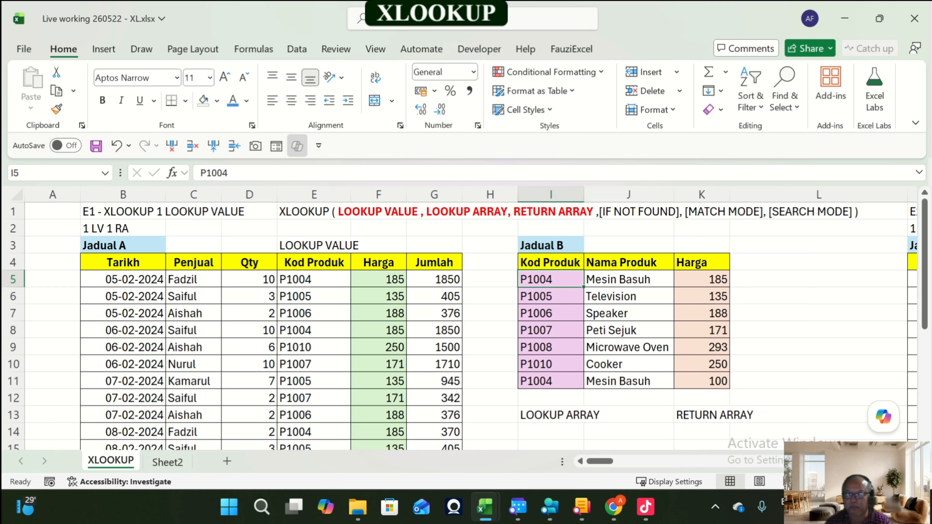
key(Right)
key(Right)
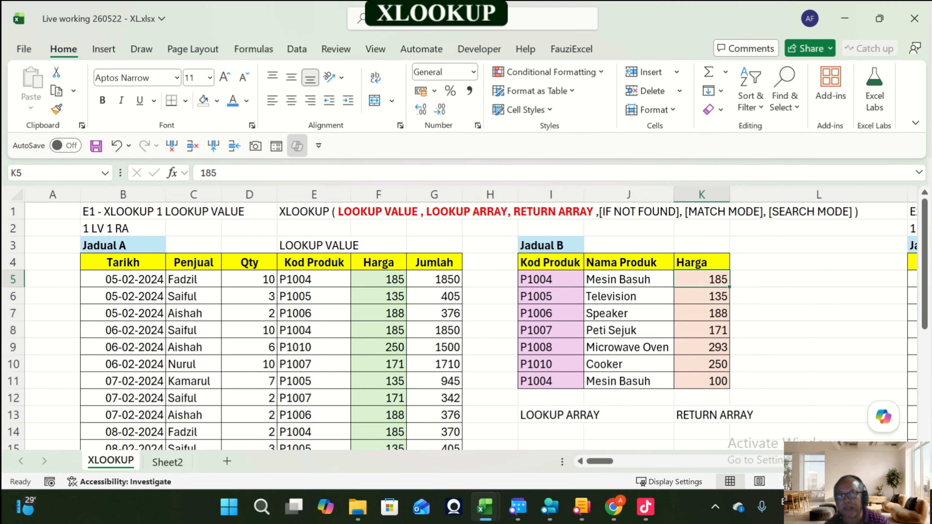
key(Left)
key(Left)
key(Down)
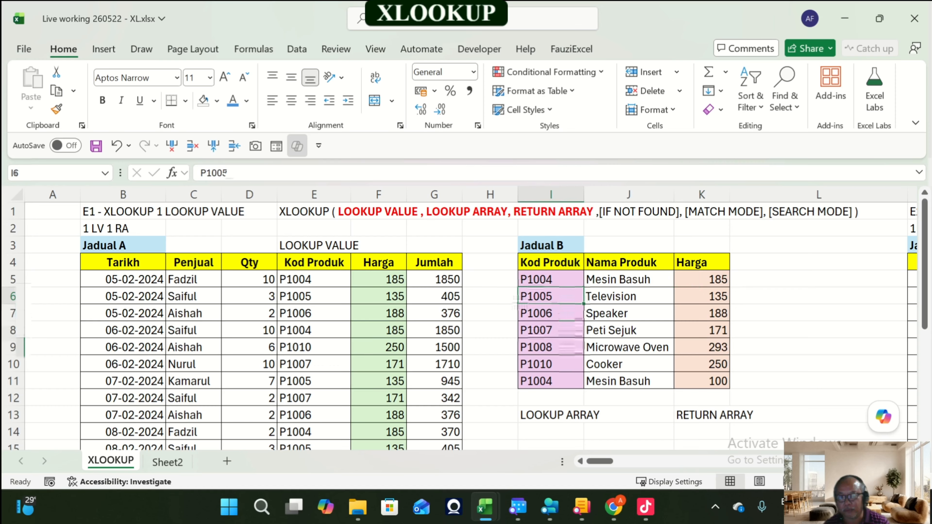
key(Down)
key(Down)
key(Down)
key(Down)
key(Down)
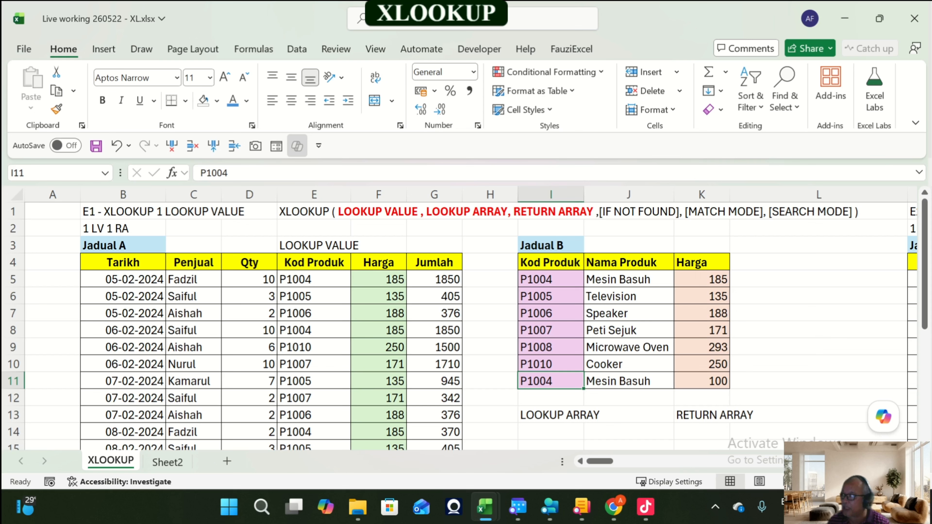
key(Right)
key(Right)
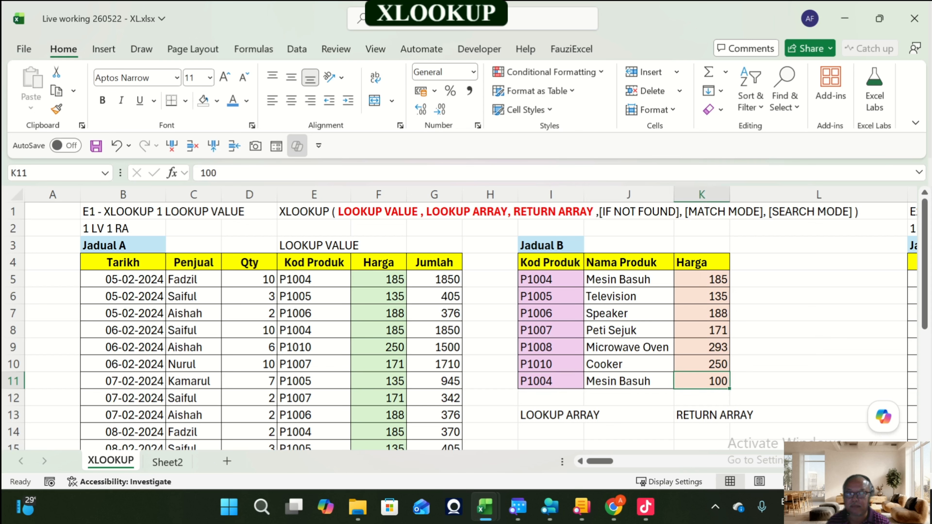
key(Left)
key(Left)
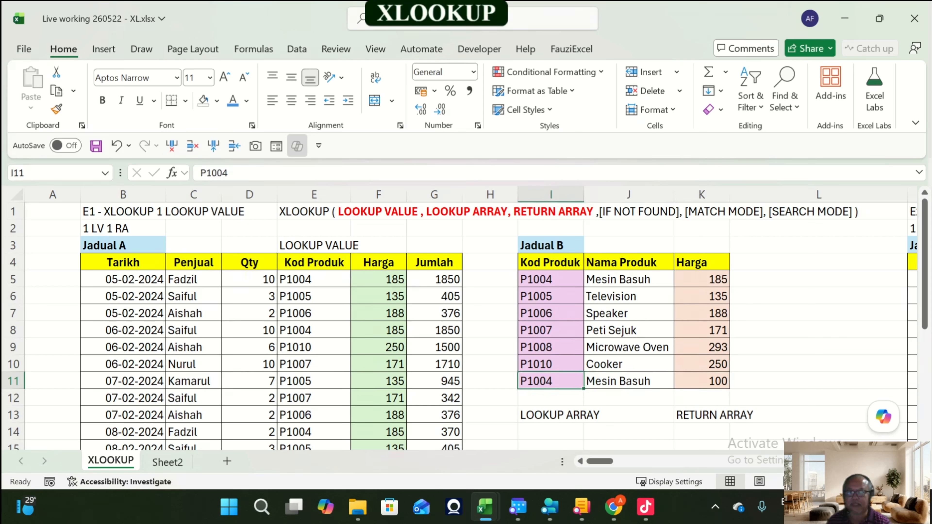
Step: Change the first Kod Produk in the E1 Jadual B table, cell I5, to P1003
key(Up)
key(Up)
key(Up)
key(Up)
key(Up)
key(Up)
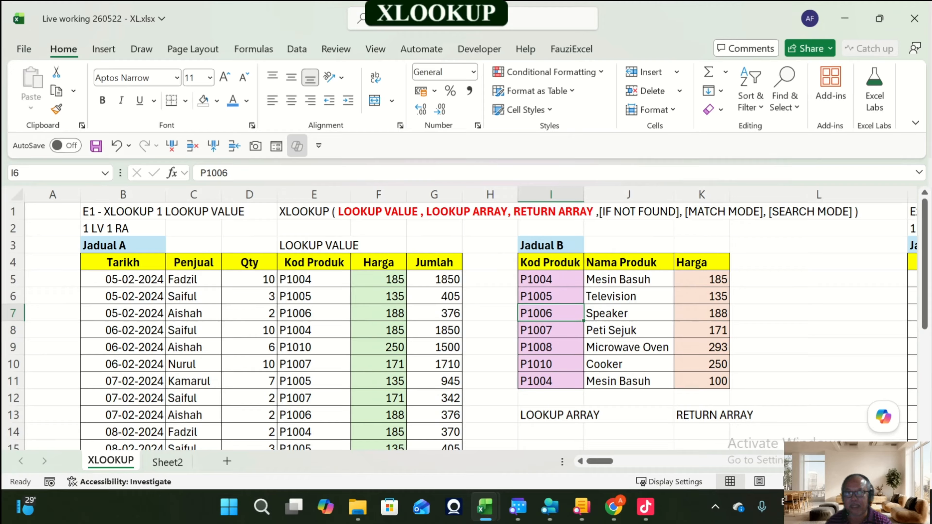
key(F2)
key(BackSpace)
text(3)
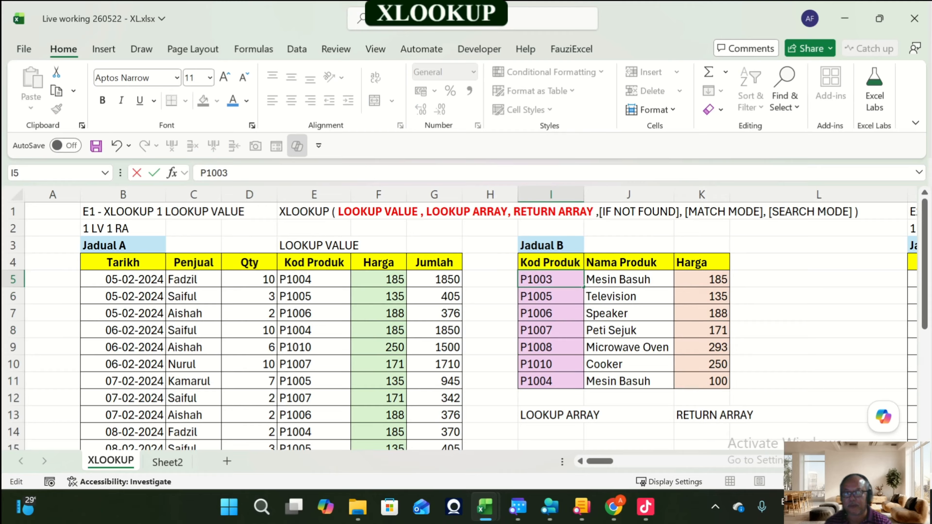
key(Return)
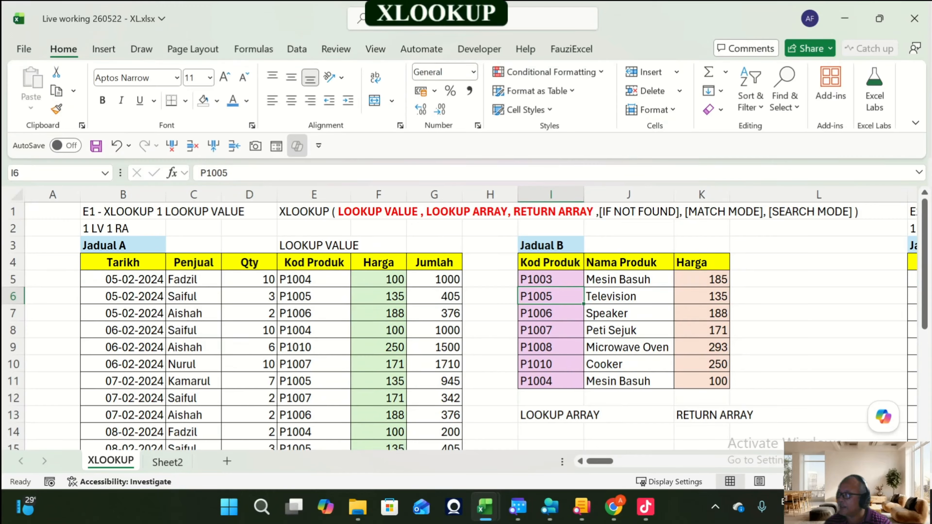
Step: Restore cell I5 in the E1 Jadual B table to P1004
key(F2)
key(Escape)
key(Up)
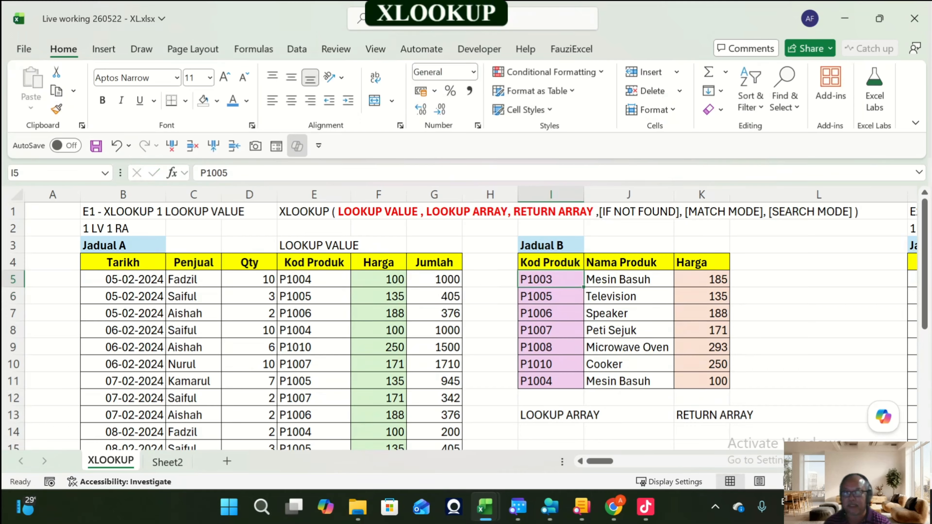
key(F2)
key(BackSpace)
text(4)
key(Return)
Step: Change the last Kod Produk in the E1 Jadual B table, cell I11, to P1099
key(Down)
key(Down)
key(Down)
key(Down)
key(Down)
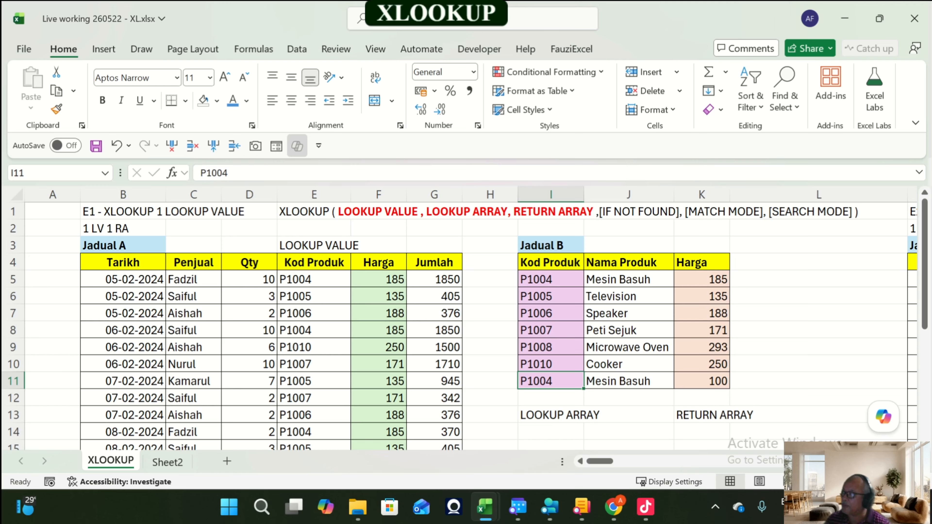
key(F2)
key(BackSpace)
key(BackSpace)
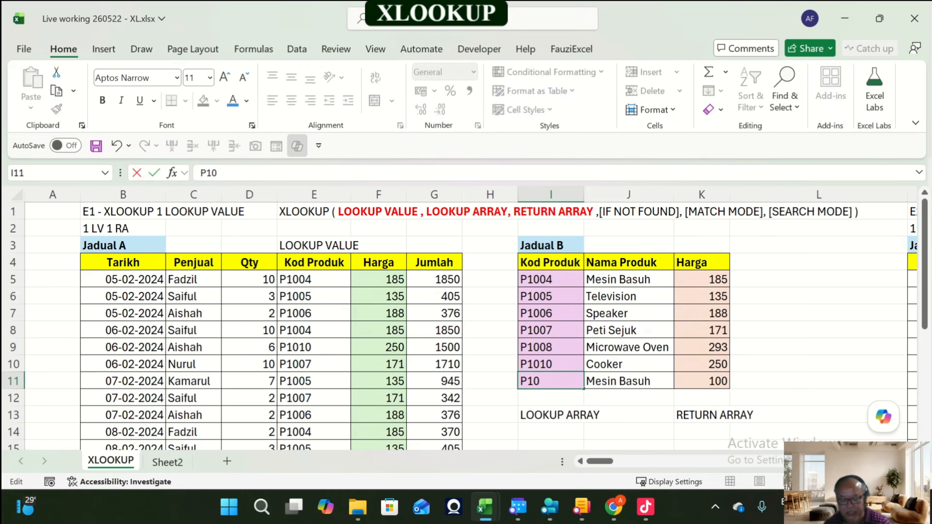
text(99)
key(Return)
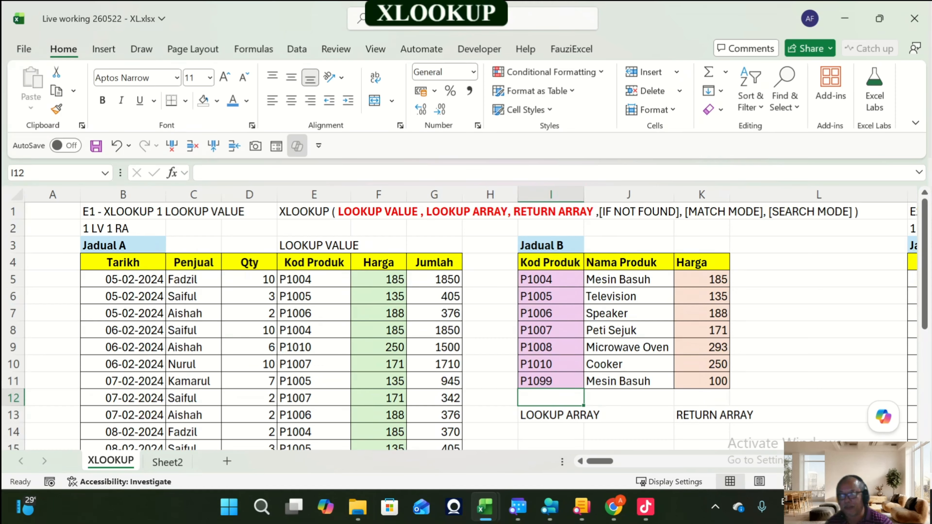
Step: Browse across the exercise tables to the E8 XLOOKUP SEARCH FROM LAST section's Harga column
click(551, 280)
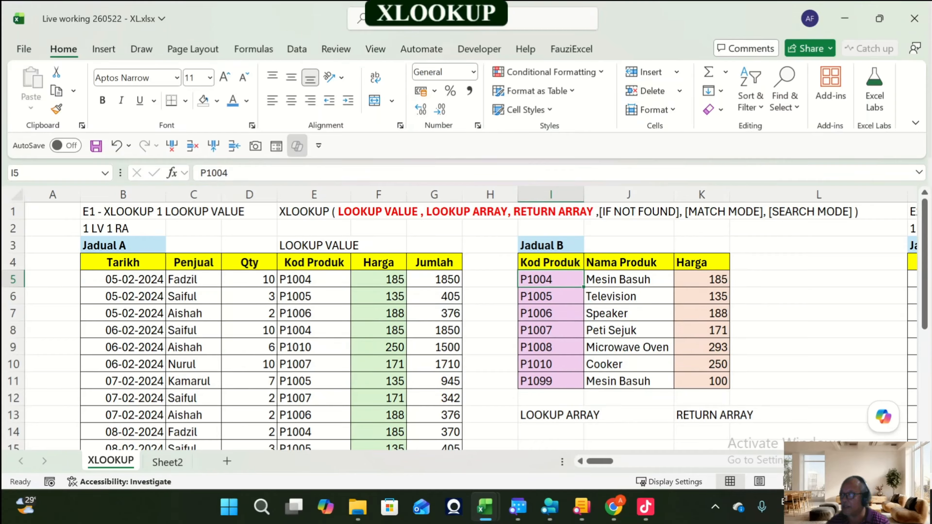
key(Right)
key(Right)
key(Right)
key(Right)
key(Right)
key(Right)
key(Right)
key(Right)
key(Right)
key(Right)
key(Right)
key(Right)
key(Right)
key(Right)
key(Right)
key(Right)
key(Right)
key(Right)
key(Right)
key(Right)
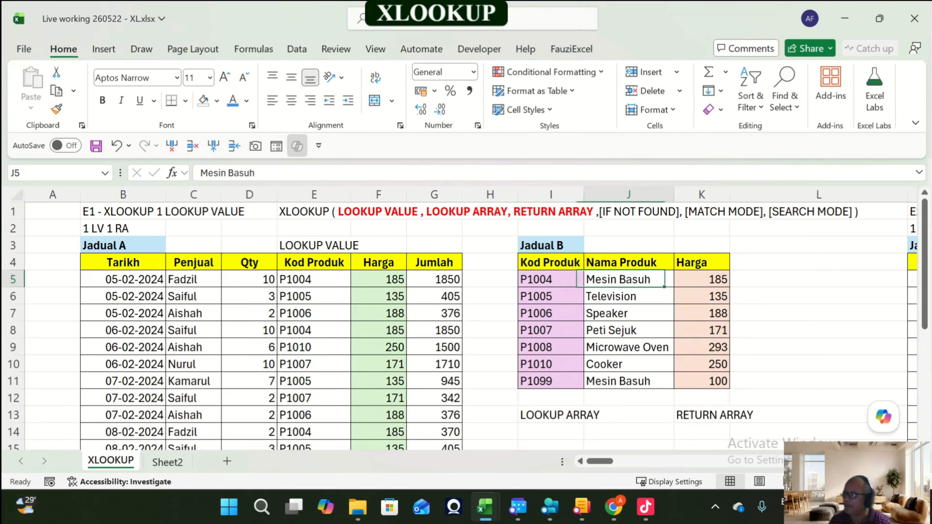
key(Right)
key(Right)
key(Right)
key(Right)
key(Right)
key(Right)
key(Right)
key(Right)
key(Right)
key(Right)
key(Right)
key(Right)
key(Right)
key(Right)
key(Right)
key(Right)
key(Right)
key(Right)
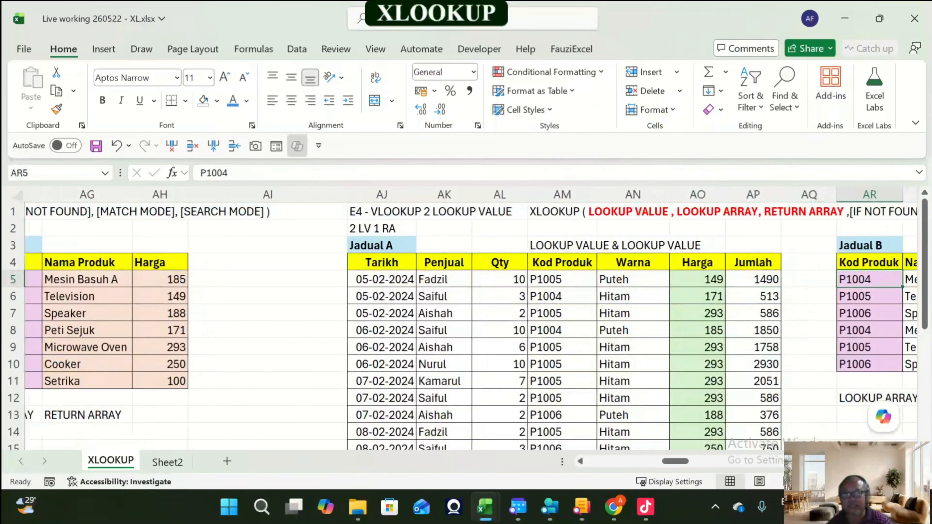
key(Right)
key(Right)
key(Right)
key(Right)
key(Right)
key(Right)
key(Right)
key(Right)
key(Right)
key(Right)
key(Right)
key(Right)
key(Right)
key(Right)
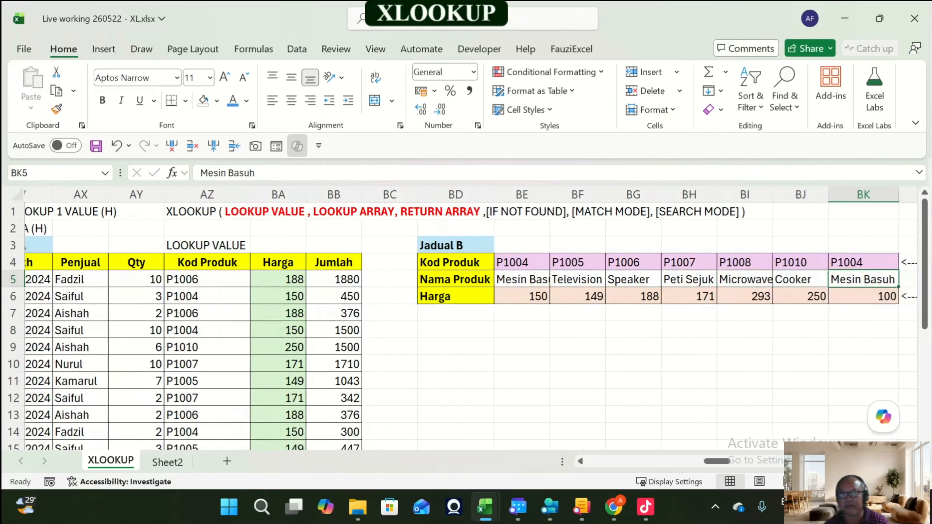
key(Right)
key(Right)
key(Right)
key(Right)
key(Right)
key(Right)
key(Right)
key(Right)
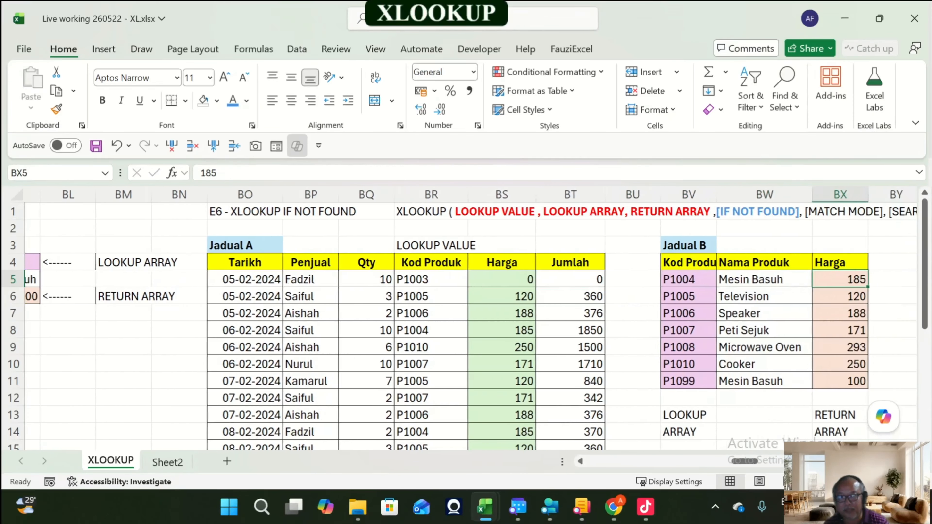
key(Right)
key(Right)
key(Right)
key(Right)
key(Right)
key(Right)
key(Right)
key(Right)
key(Right)
key(Right)
key(Right)
key(Right)
key(Right)
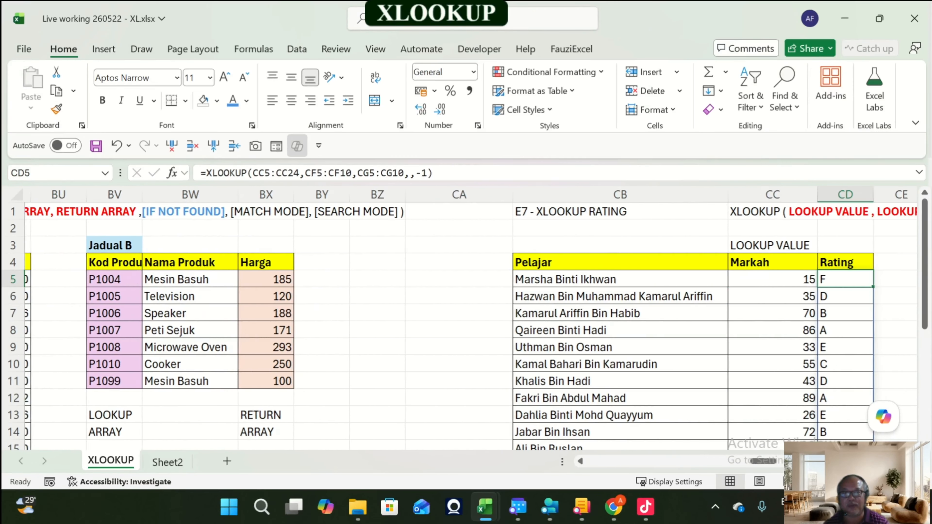
key(Right)
key(Right)
key(Right)
key(Right)
key(Right)
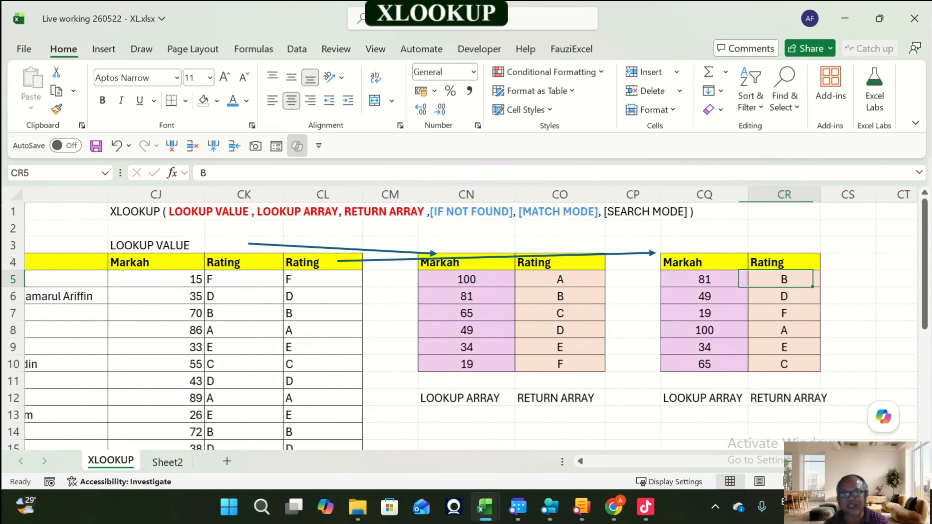
key(Right)
key(Right)
key(Right)
key(Right)
key(Right)
key(Right)
key(Right)
key(Right)
key(Right)
key(Right)
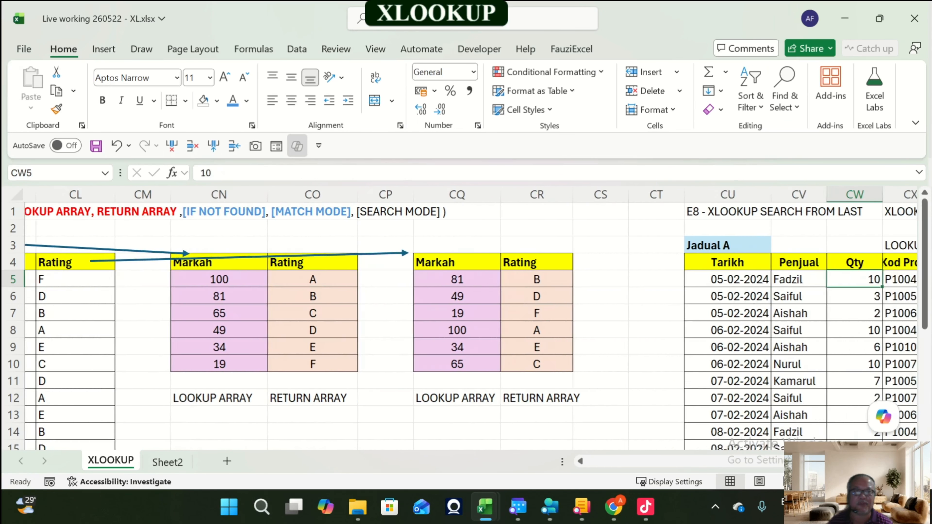
key(Right)
key(Right)
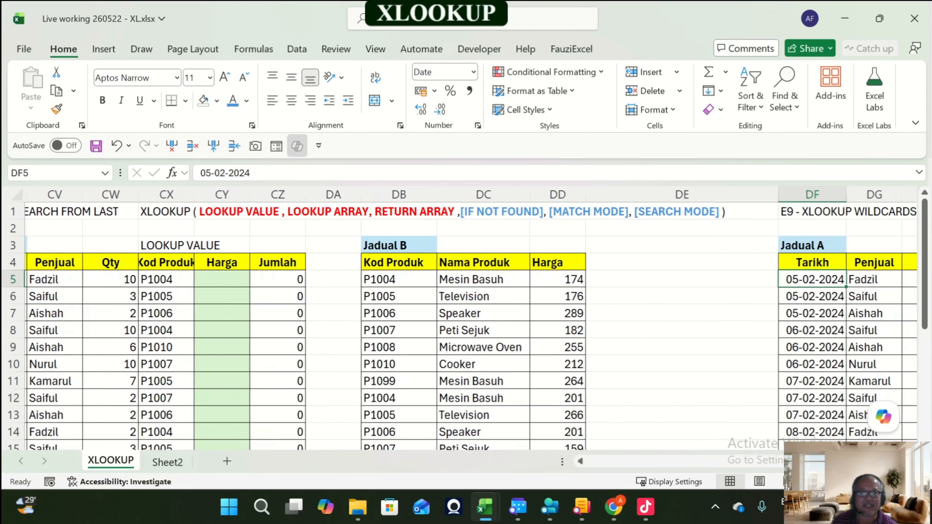
key(Left)
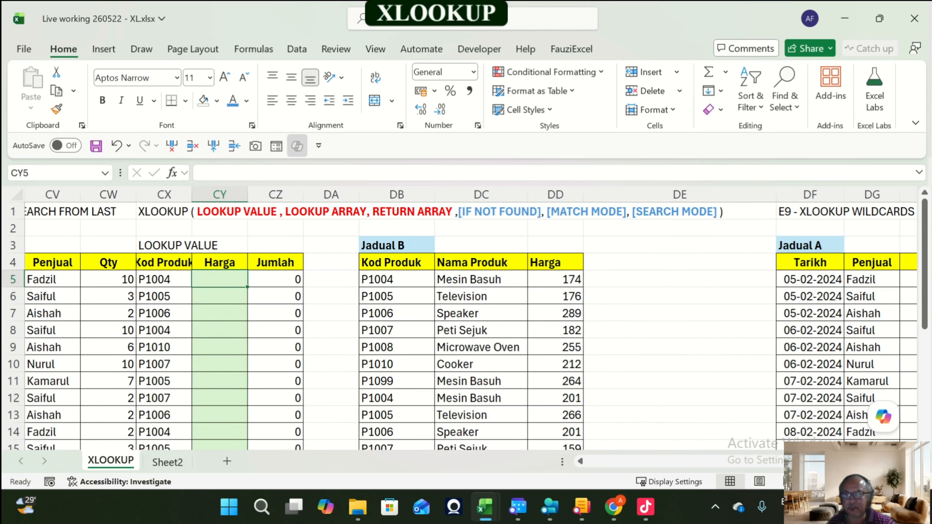
Step: Widen the E8 Harga column CY
drag(191, 195, 216, 195)
scroll(466, 323, down, 3)
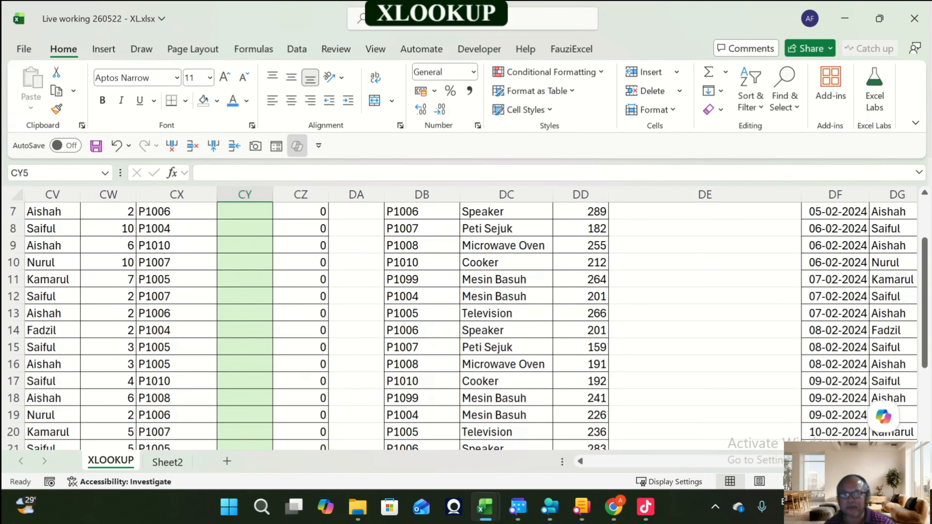
scroll(466, 323, up, 3)
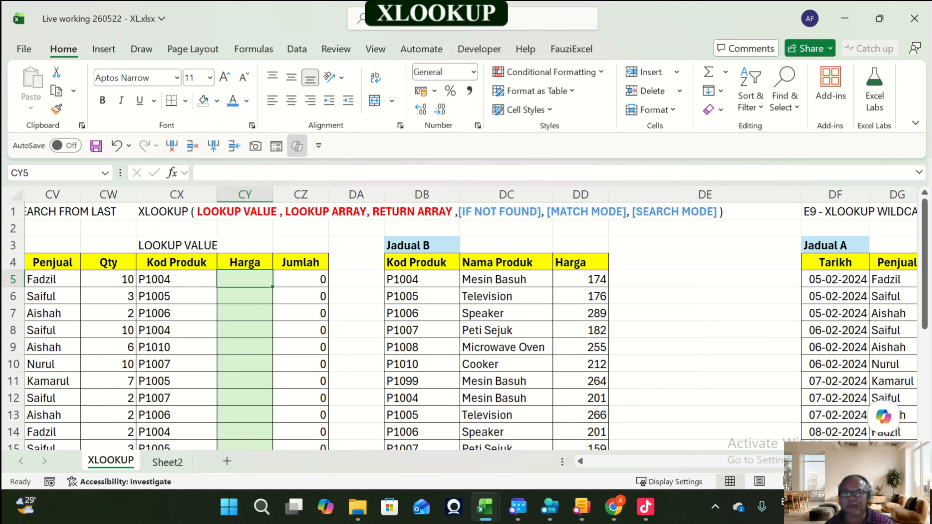
Step: Add the label LOOKUP ARRAY in cell DB27 below the E8 Jadual B table
click(422, 279)
scroll(422, 280, down, 5)
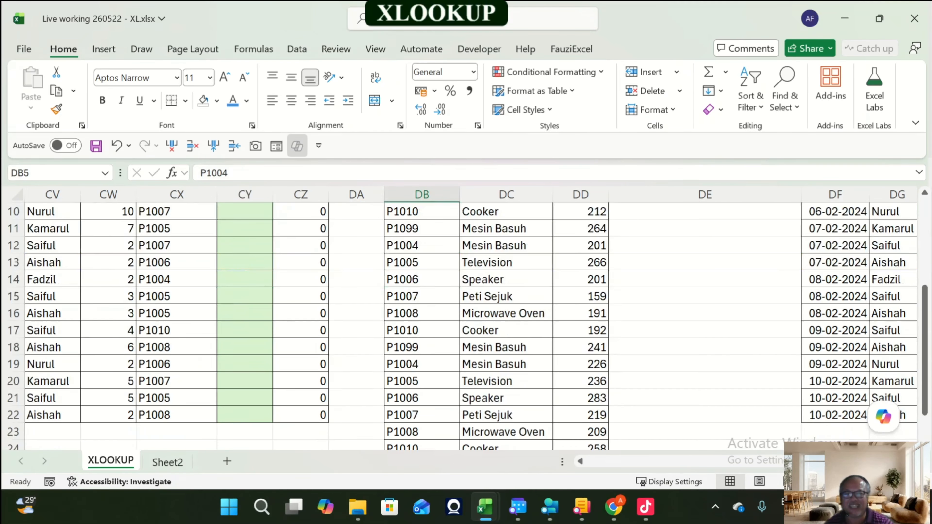
click(422, 398)
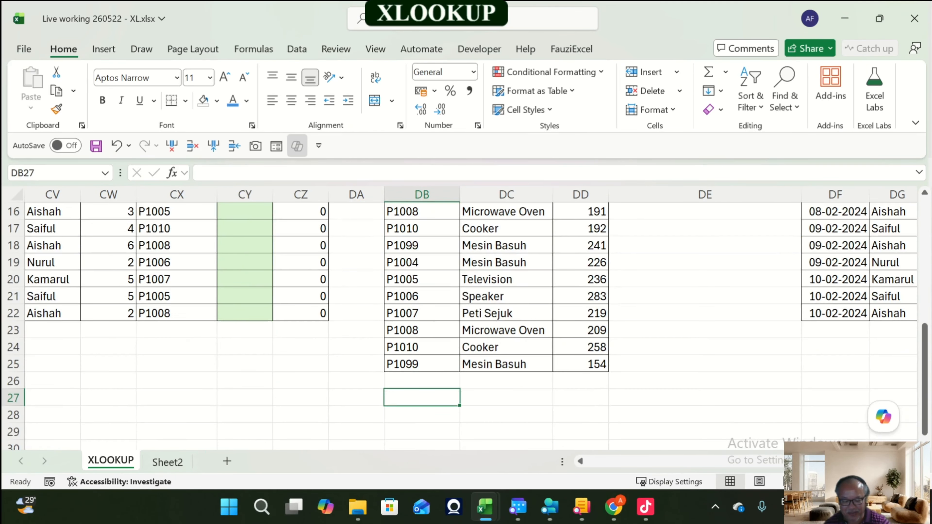
text(LOOKUP)
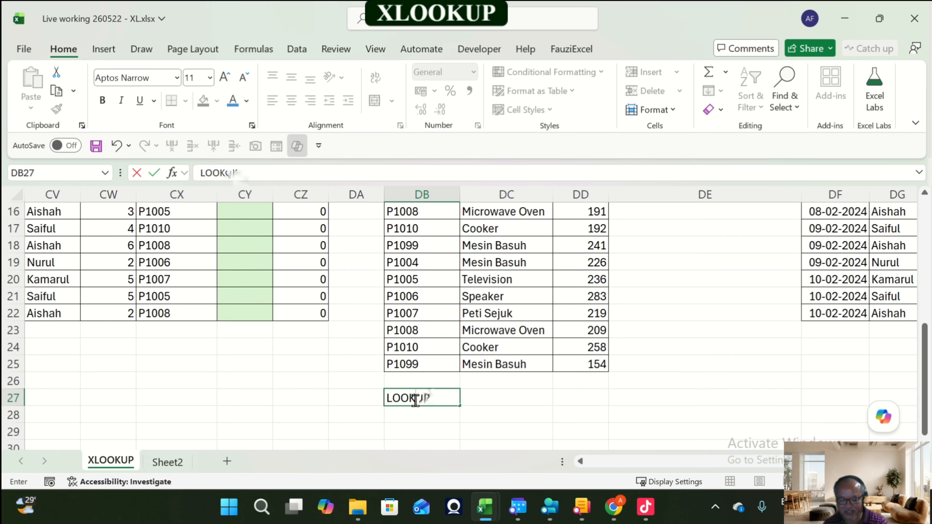
text( ARRA)
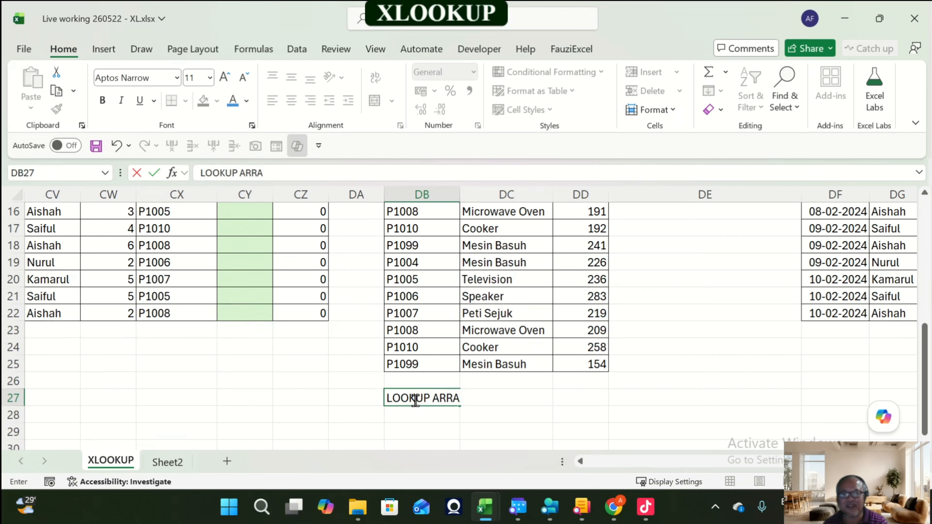
text(Y)
key(Return)
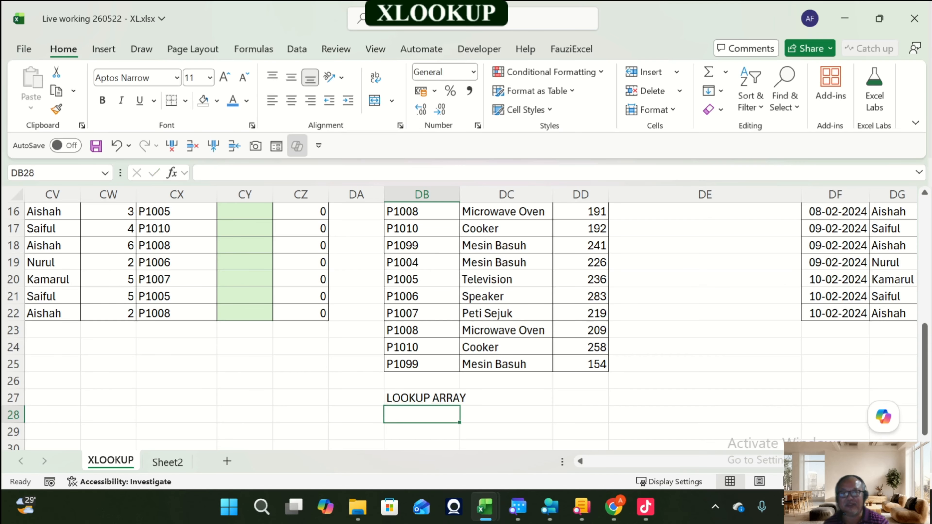
Step: Select the E8 Jadual B rows in blocks of seven to examine the repeating product codes
scroll(415, 400, up, 4)
scroll(422, 323, up, 1)
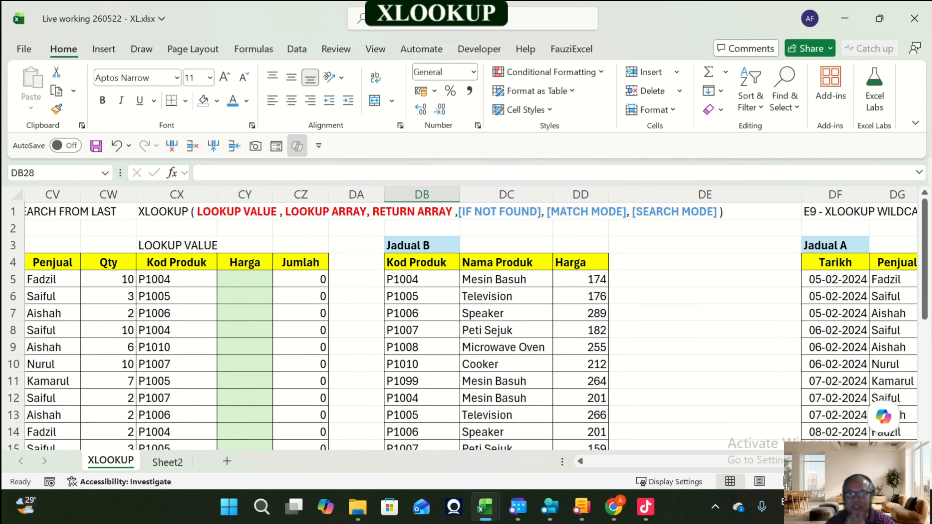
drag(421, 279, 608, 388)
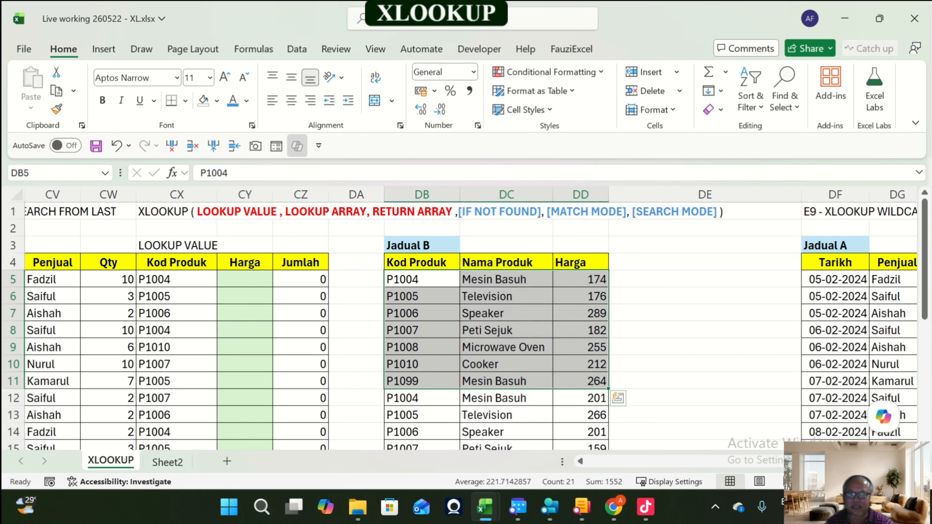
scroll(614, 395, down, 1)
drag(422, 347, 581, 398)
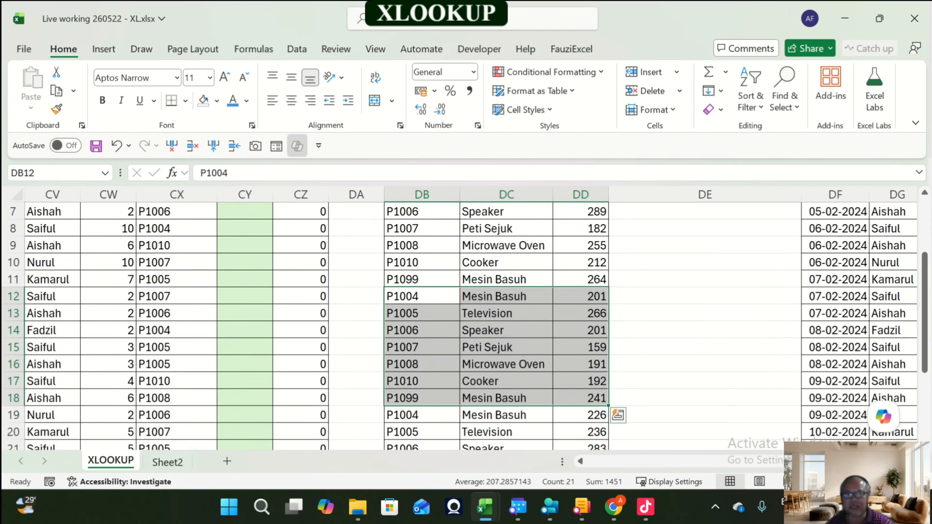
scroll(506, 327, down, 2)
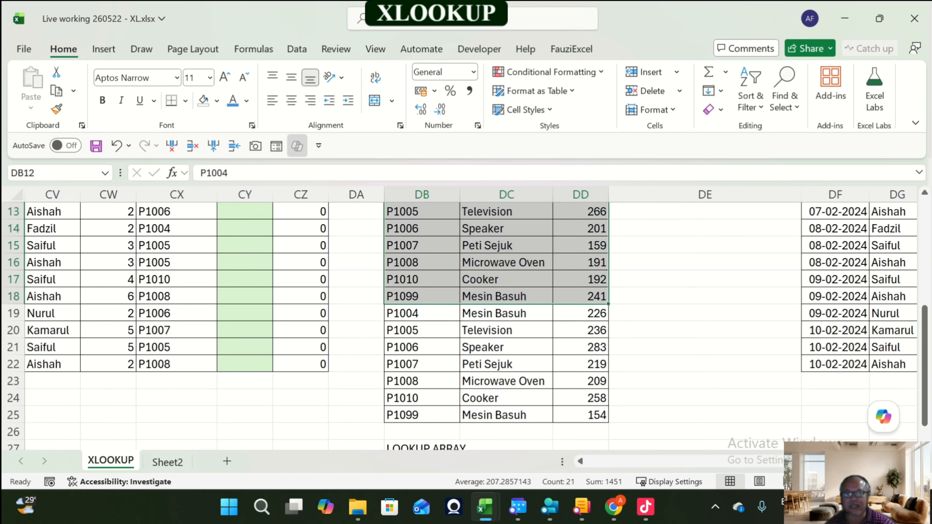
drag(422, 313, 581, 415)
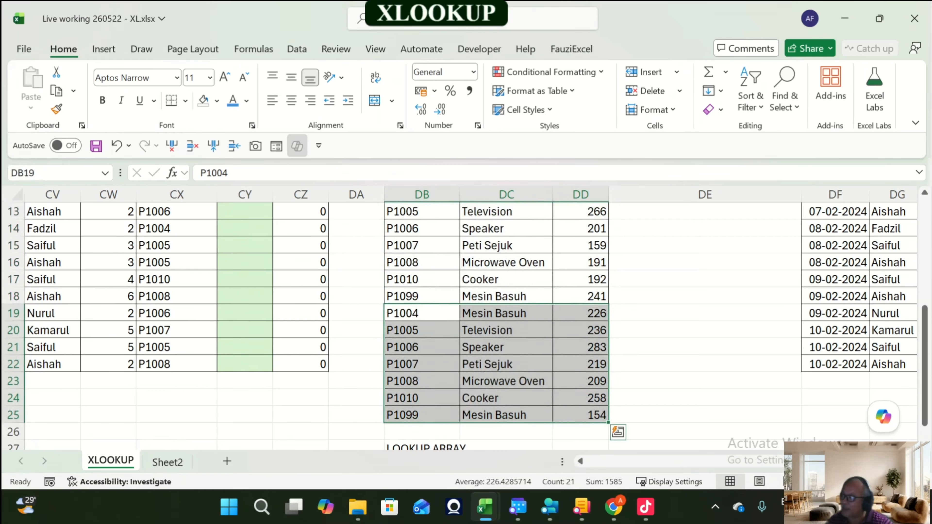
scroll(466, 327, up, 4)
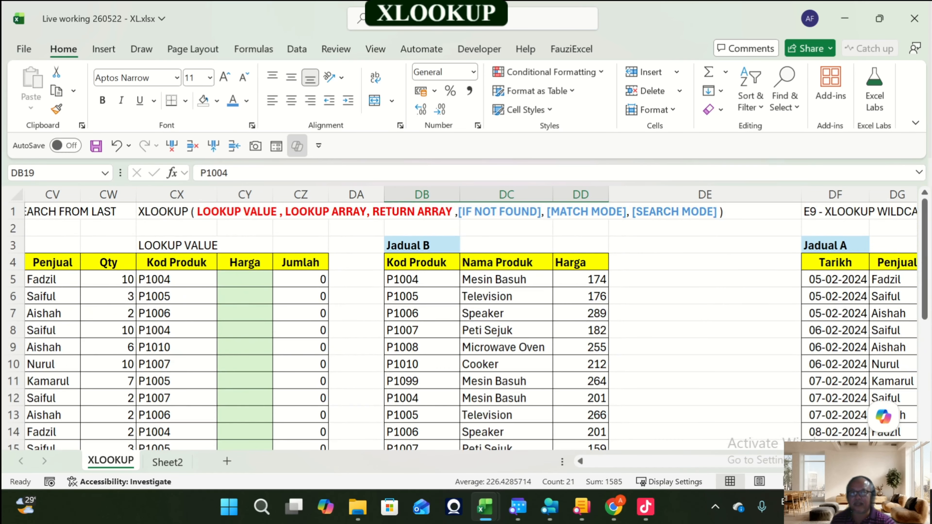
Step: Insert a new column before the Kod Produk column of the E8 Jadual B table
click(422, 263)
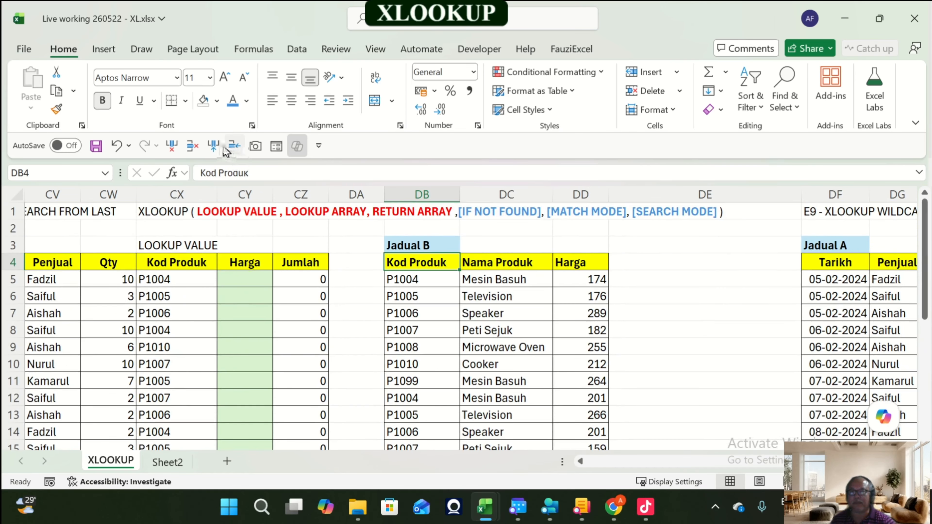
click(214, 147)
Step: Copy the Jadual B Kod Produk column, header and rows, into the new column DB
click(477, 262)
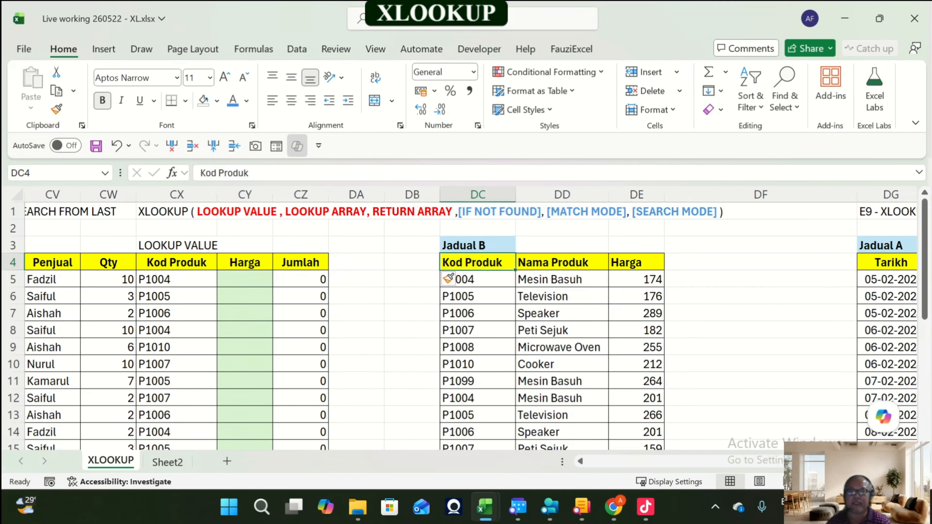
key(ctrl+c)
drag(477, 263, 515, 437)
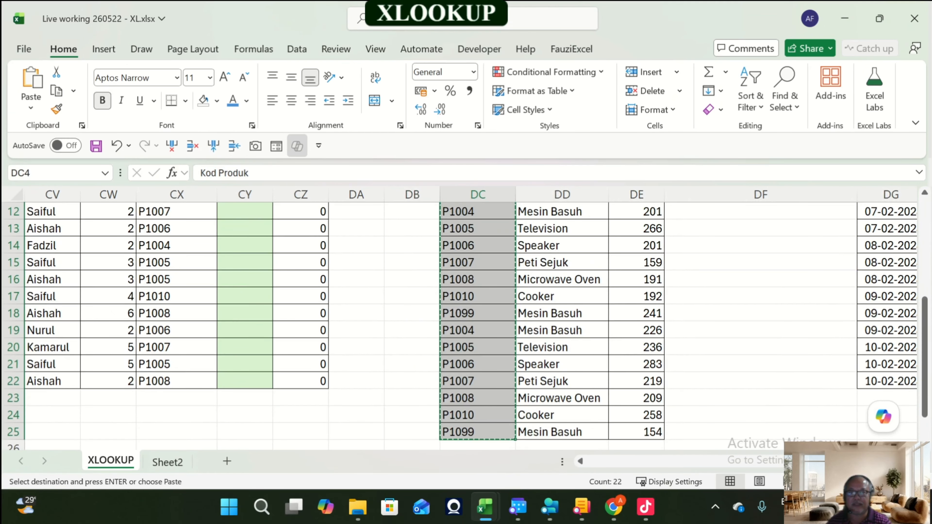
scroll(477, 313, up, 3)
click(412, 229)
key(Return)
key(Up)
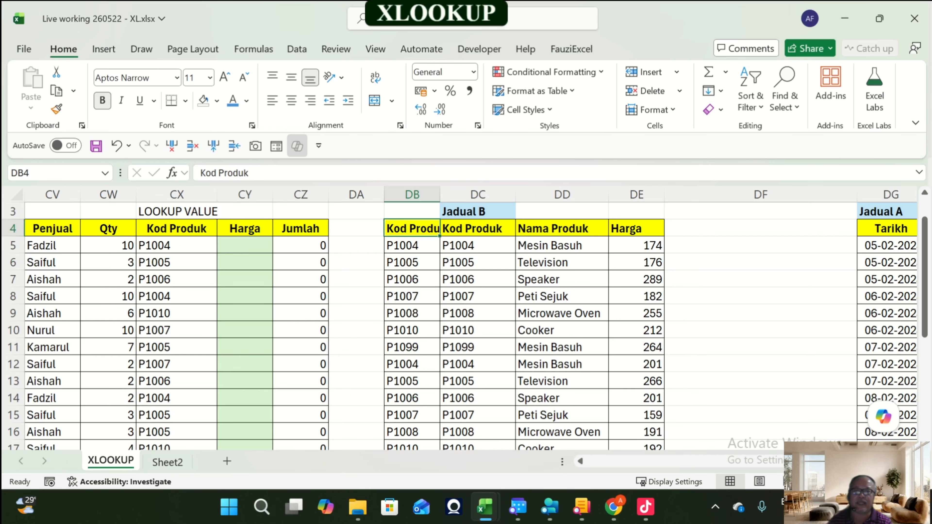
Step: Widen column DB and rename its header to Month
drag(441, 195, 473, 194)
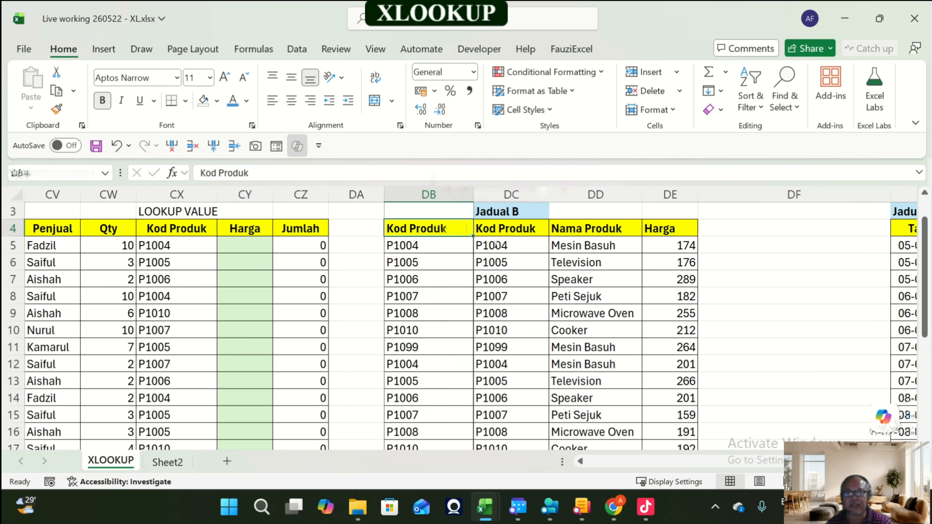
text(Mon)
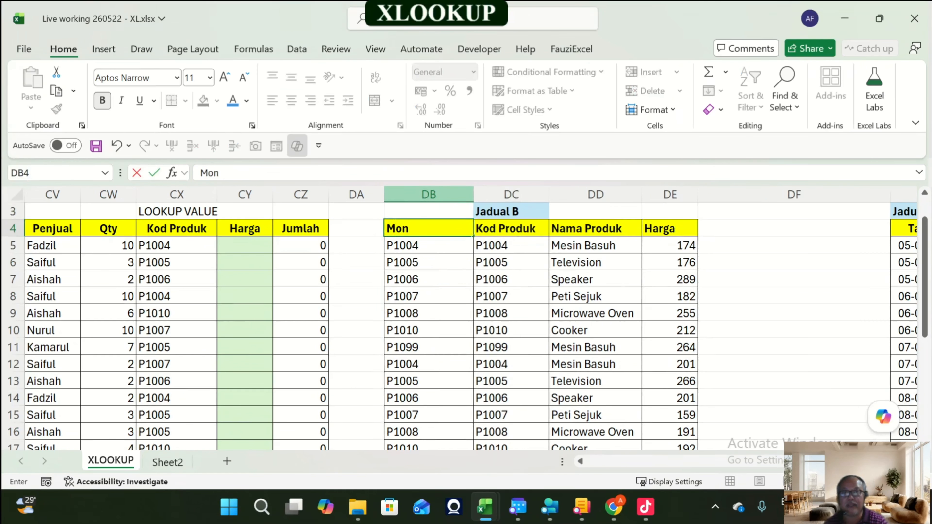
text(tyh)
key(BackSpace)
key(BackSpace)
key(BackSpace)
text(th)
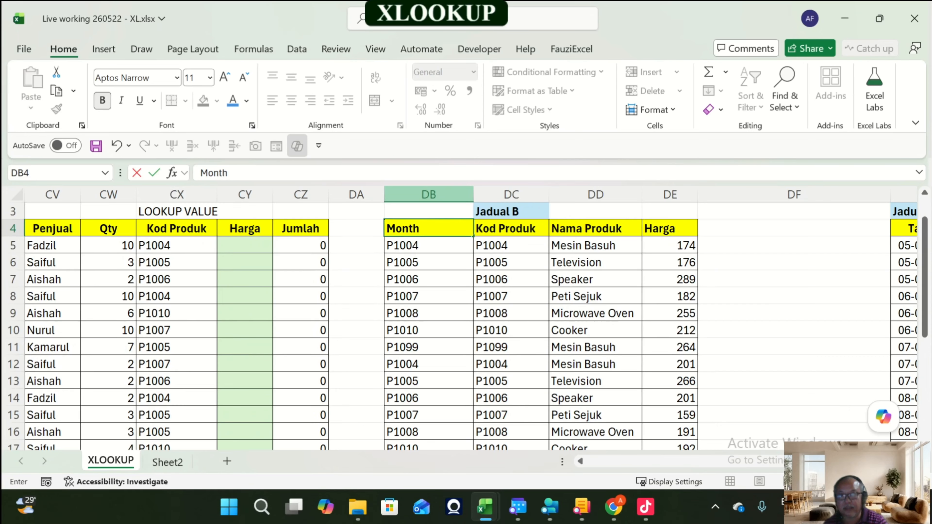
key(Return)
Step: Enter the date 01-01-2026 in DB5 and copy it down through DB11
text(01-01-2)
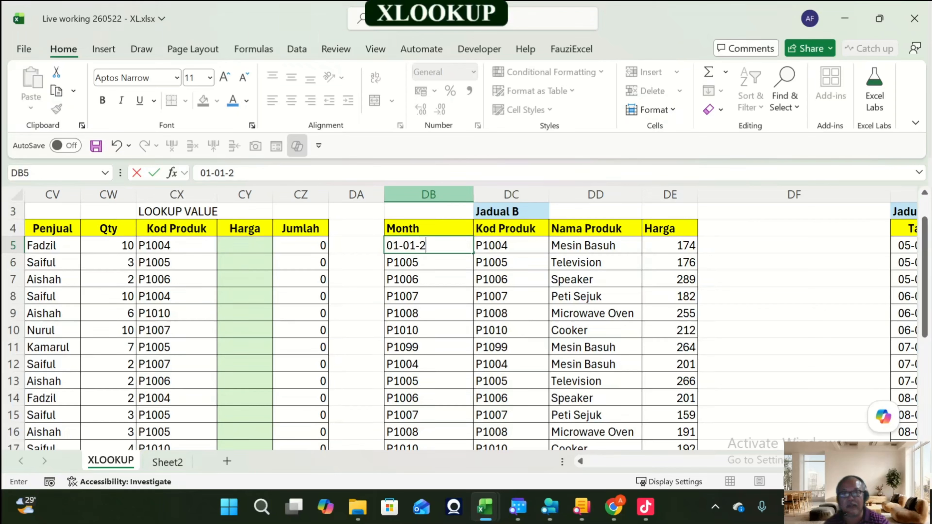
text(026)
key(Return)
key(Up)
key(ctrl+c)
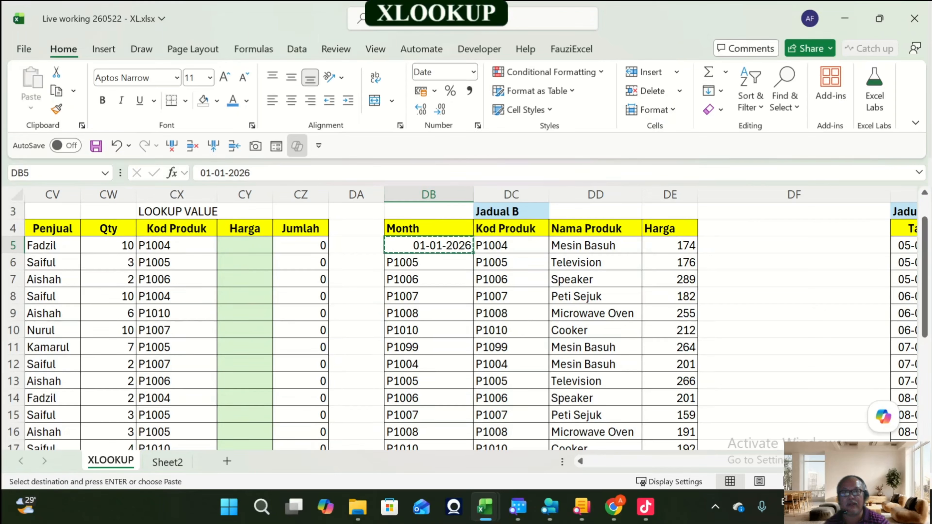
key(Down)
key(shift+Down)
key(shift+Down)
key(shift+Down)
key(shift+Down)
key(shift+Down)
key(Return)
Step: Enter the date 01-02-2026 in DB12 and copy it down through DB18
key(Down)
key(Down)
key(Down)
key(Down)
key(Down)
key(Down)
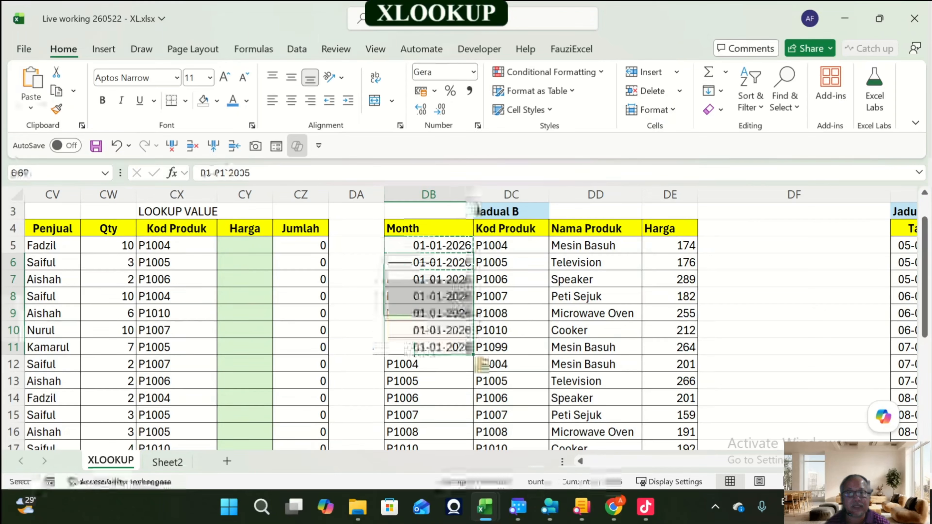
text(01-)
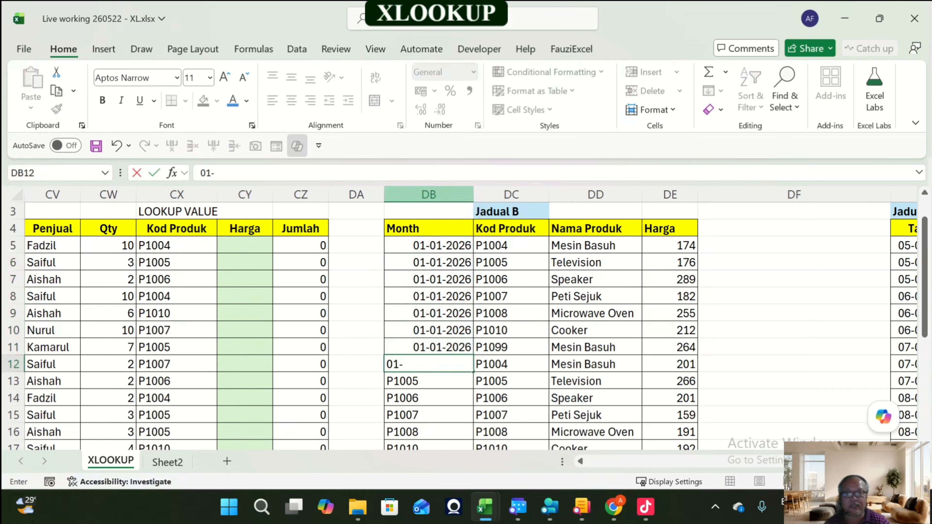
text(02-2026)
key(Return)
key(Up)
key(ctrl+c)
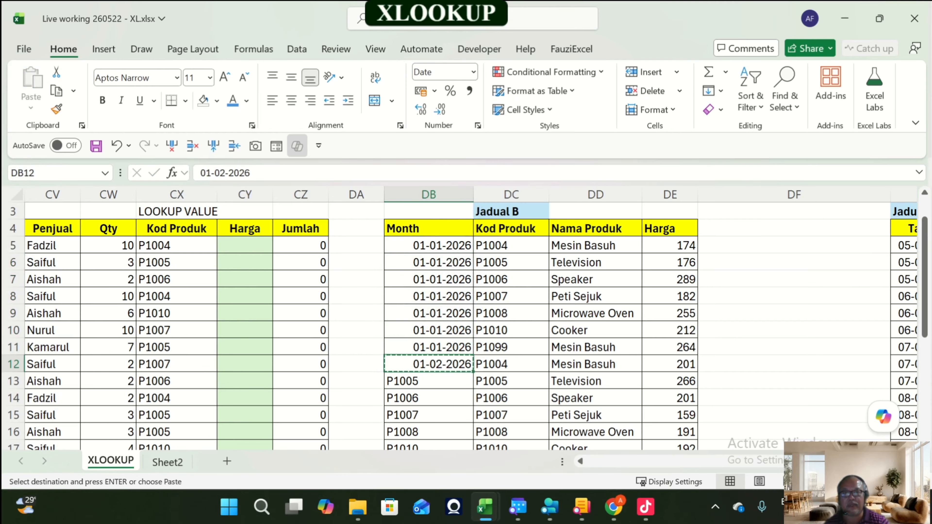
key(Down)
key(shift+Down)
key(shift+Down)
key(shift+Down)
key(shift+Down)
key(shift+Down)
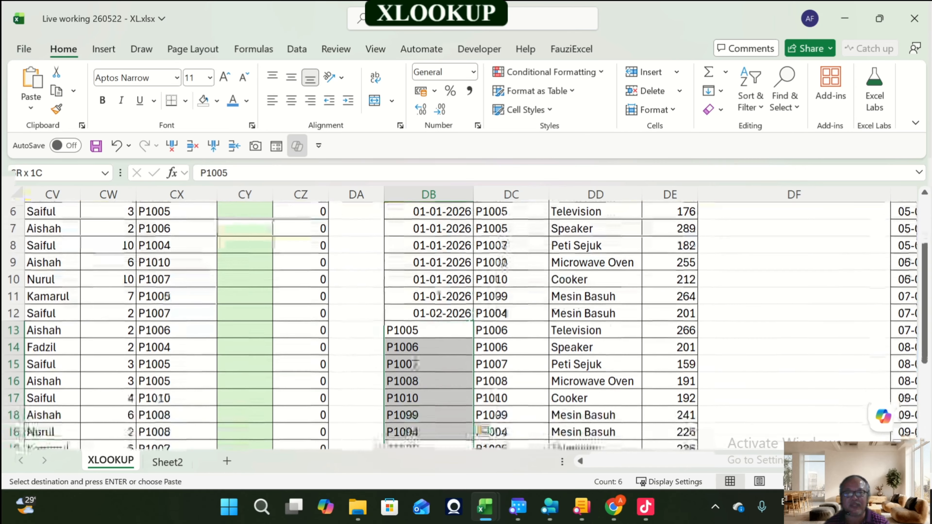
key(Return)
Step: Enter the date 01-03-2026 in DB19 and copy it down through DB25
key(Down)
key(Down)
key(Down)
key(Down)
key(Down)
key(Down)
key(Down)
key(Down)
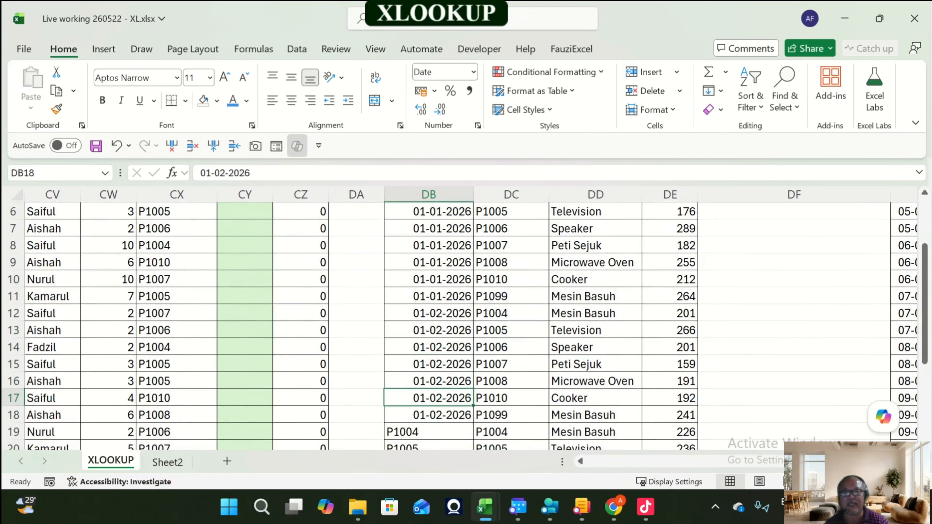
key(Up)
key(Up)
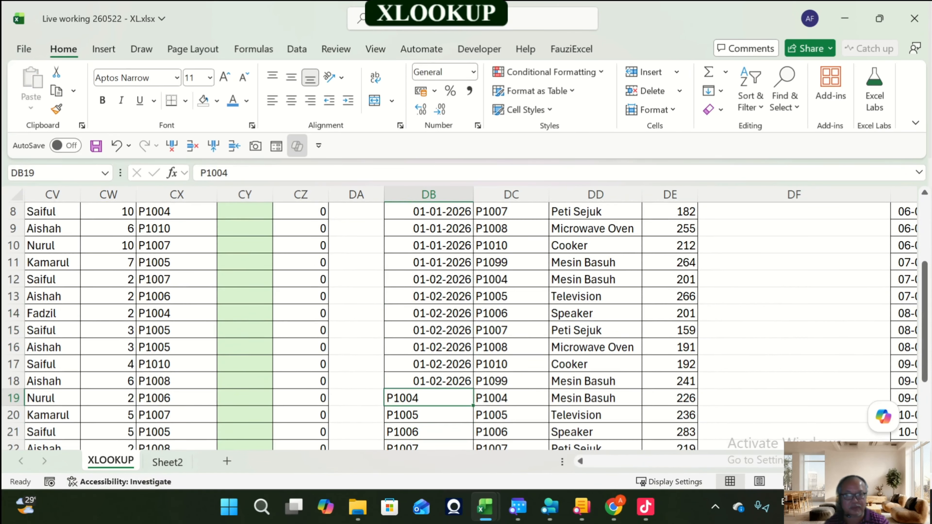
text(01-03)
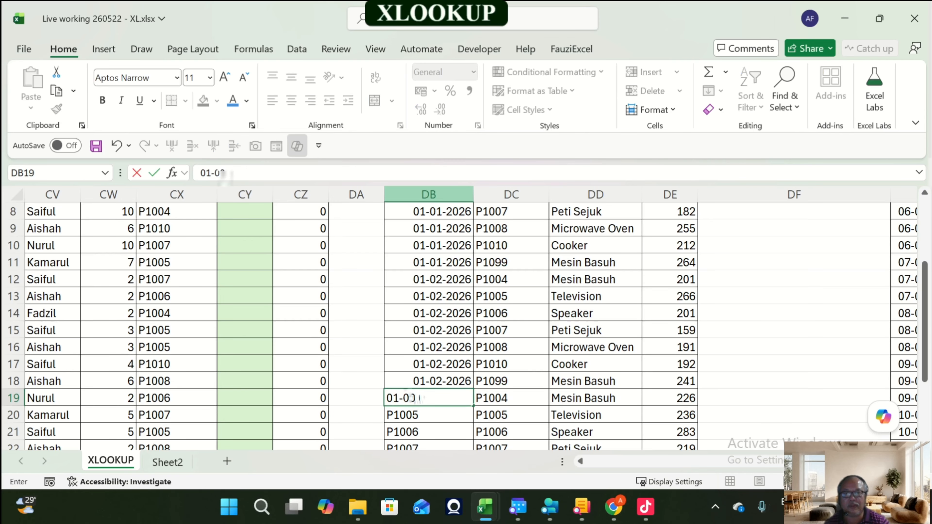
text(-2026)
key(Return)
key(Up)
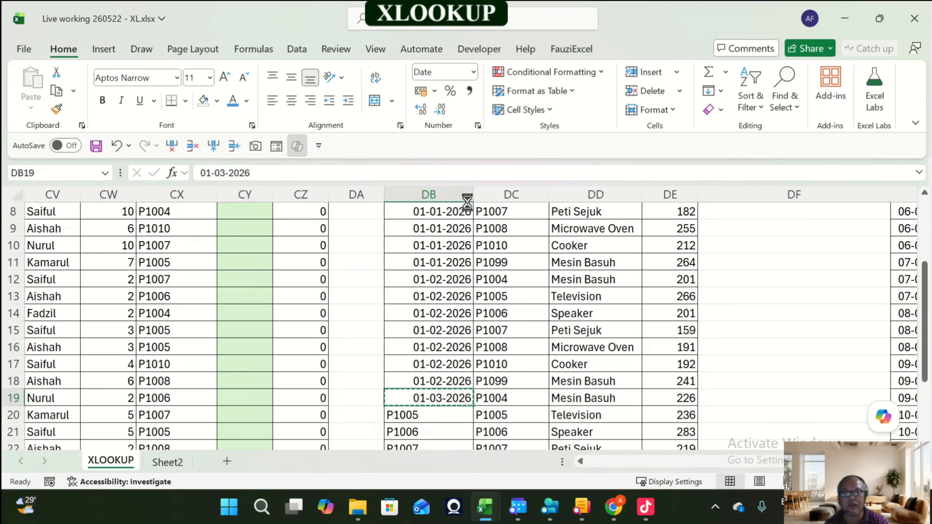
key(ctrl+c)
key(Down)
key(shift+Down)
key(shift+Down)
key(shift+Down)
key(shift+Down)
key(shift+Down)
key(Return)
key(Up)
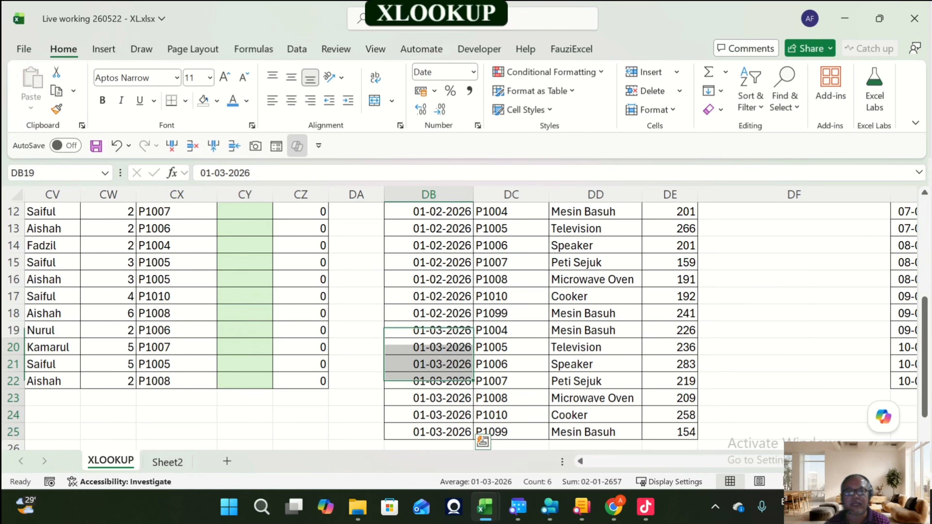
Step: Select the Jadual B rows month by month to examine each group of seven products
scroll(467, 323, up, 4)
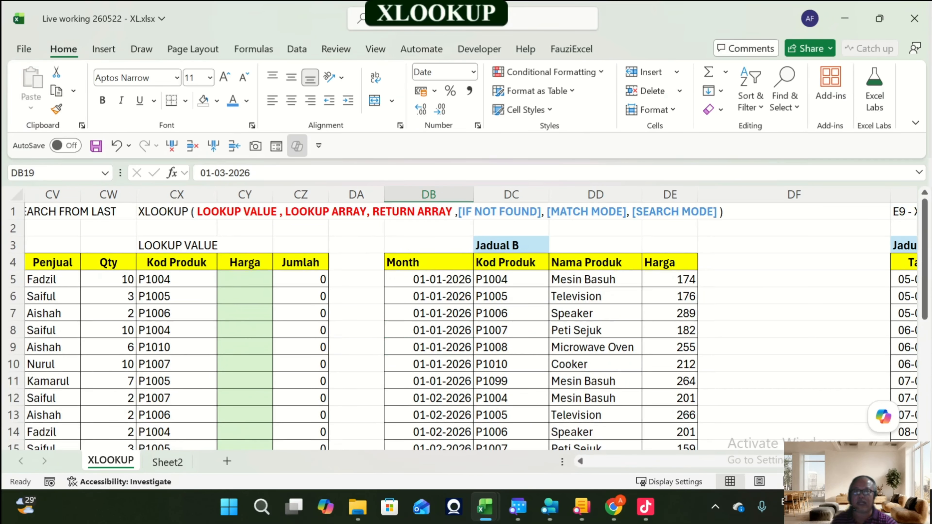
drag(429, 279, 670, 365)
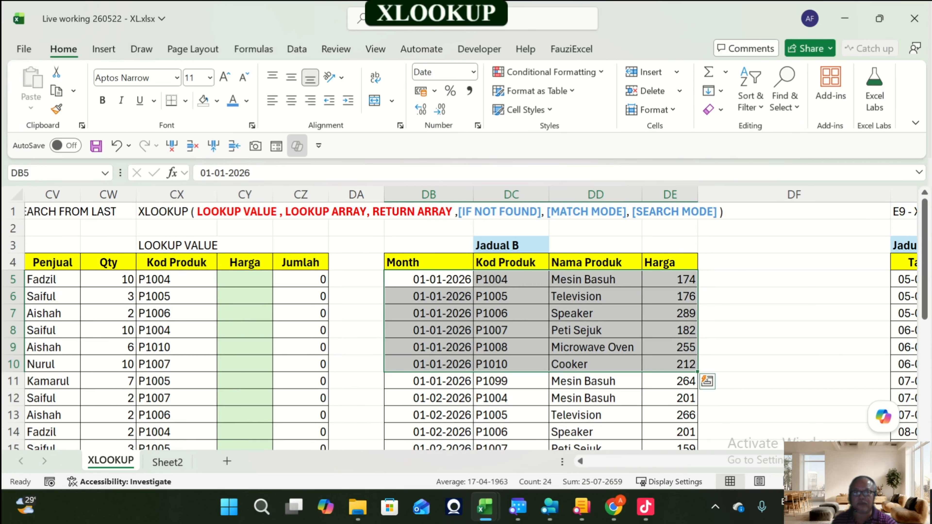
scroll(670, 364, down, 2)
drag(429, 279, 671, 381)
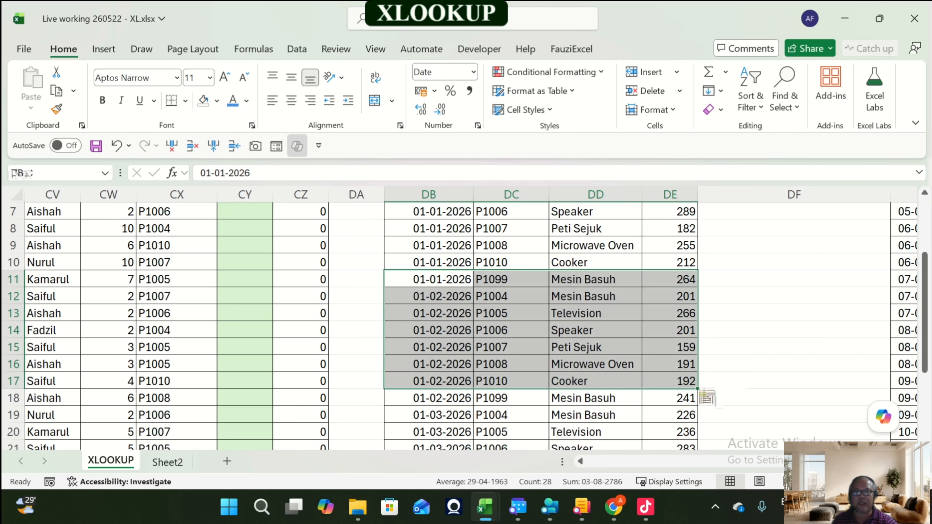
drag(428, 296, 670, 398)
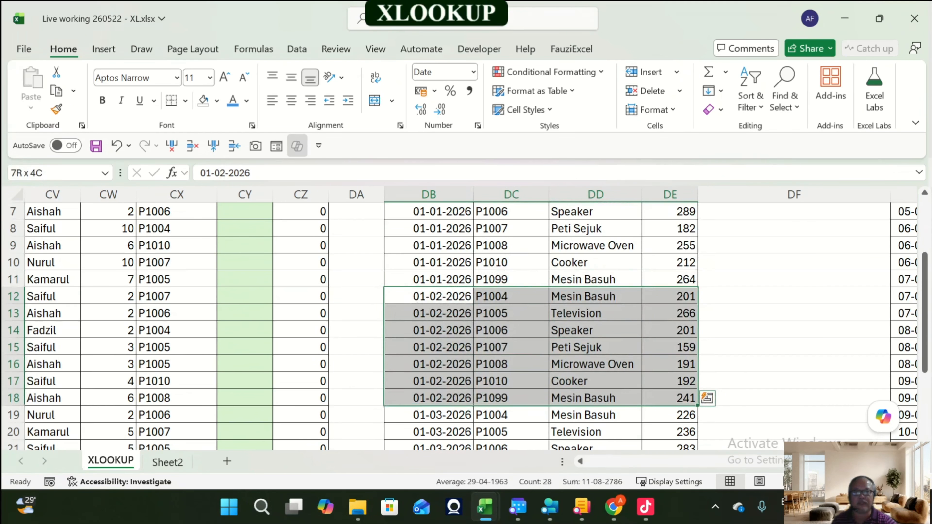
scroll(670, 398, down, 3)
drag(429, 279, 670, 365)
scroll(671, 364, up, 5)
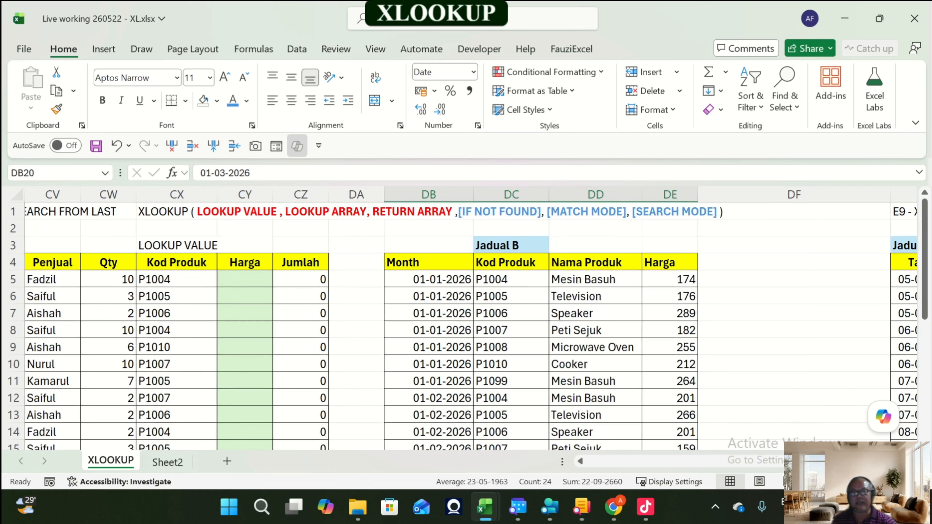
scroll(466, 326, down, 4)
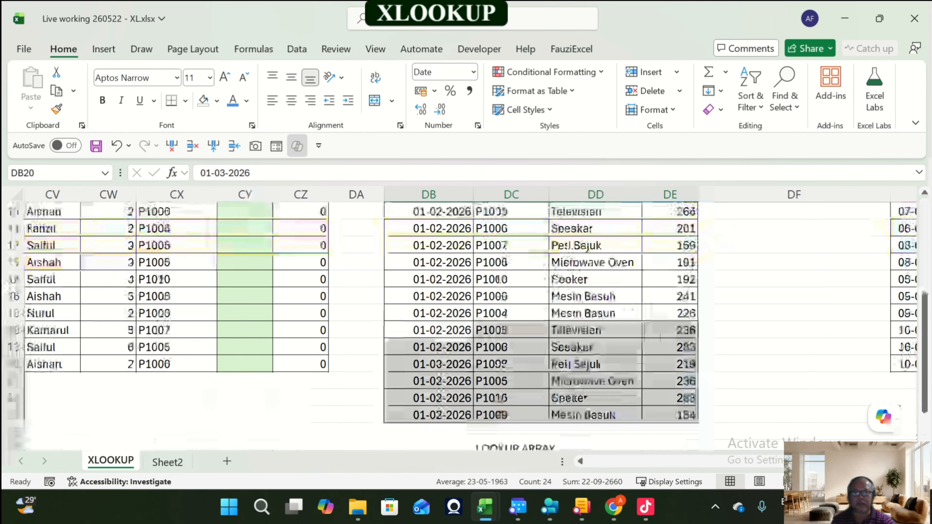
scroll(465, 326, down, 1)
Step: Autofit the Kod Produk column DC so the LOOKUP ARRAY label fits
click(511, 398)
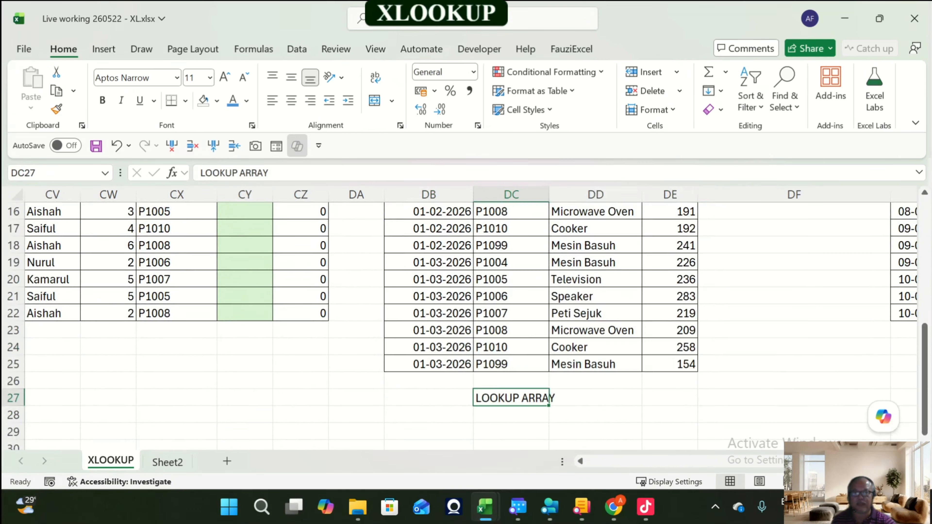
drag(551, 206, 550, 196)
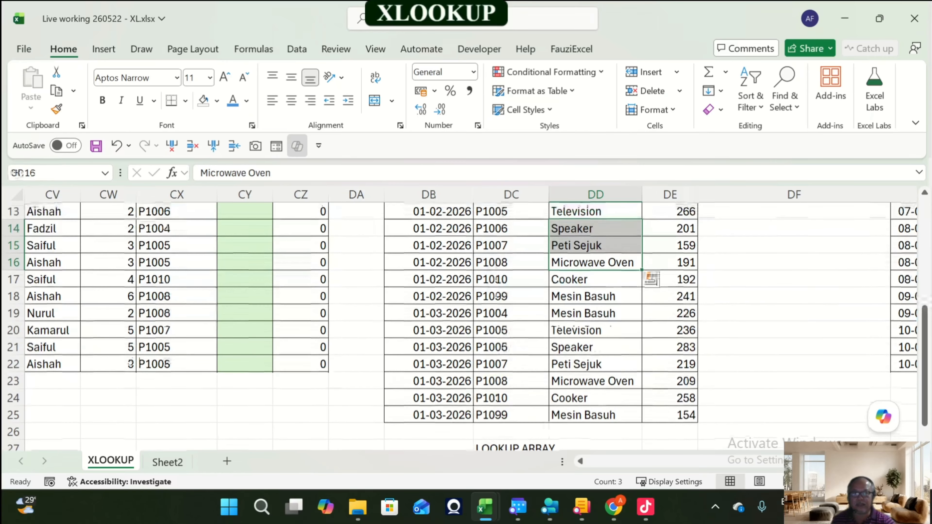
double_click(549, 195)
scroll(466, 327, up, 4)
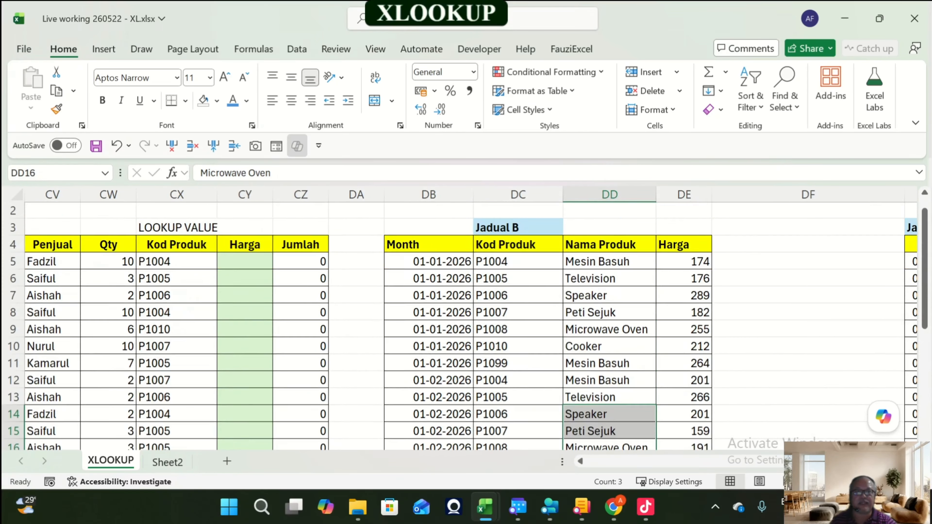
scroll(465, 327, down, 6)
Step: Add a RETURN ARRAY label in DE27 under the Harga column, copied from LOOKUP ARRAY, and widen column DE
click(525, 353)
key(ctrl+c)
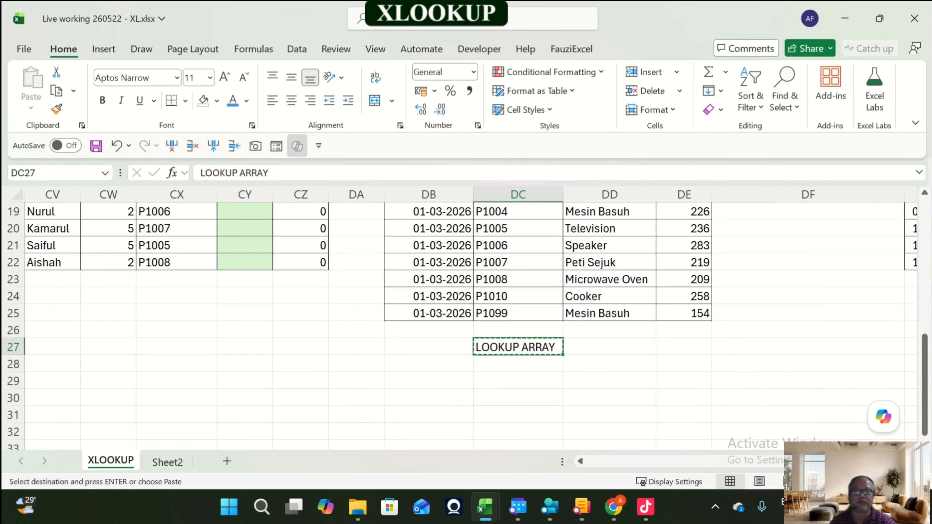
key(Right)
key(Right)
key(ctrl+v)
key(F2)
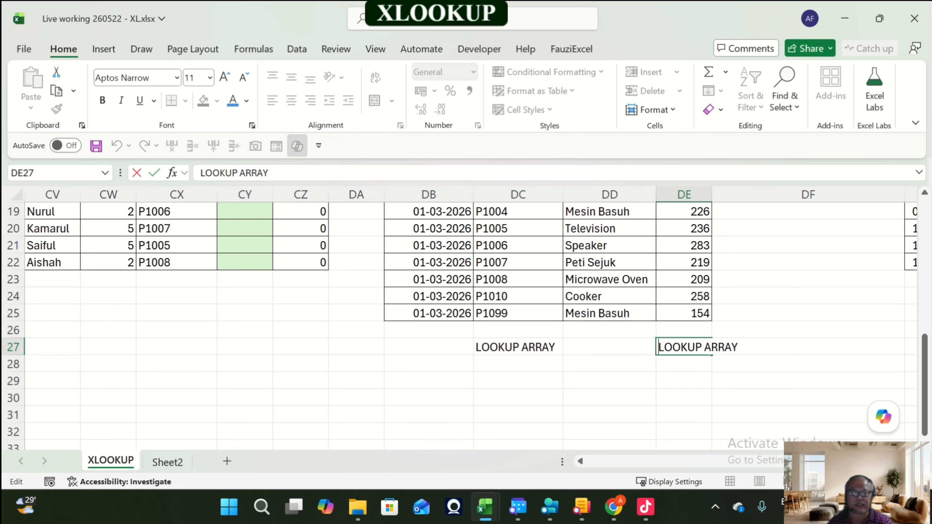
text(RETURN)
key(Delete)
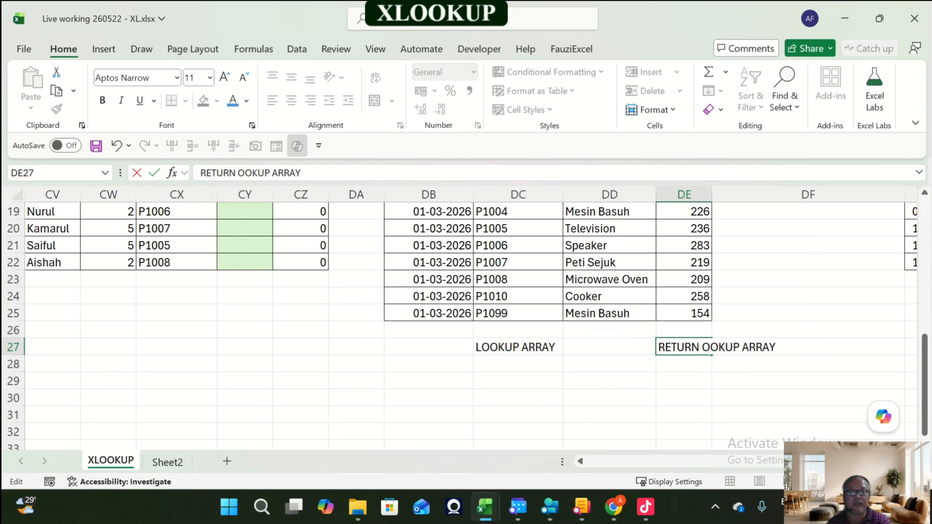
key(Delete)
key(Delete)
key(Delete)
key(Delete)
key(Delete)
key(Delete)
key(Return)
key(Up)
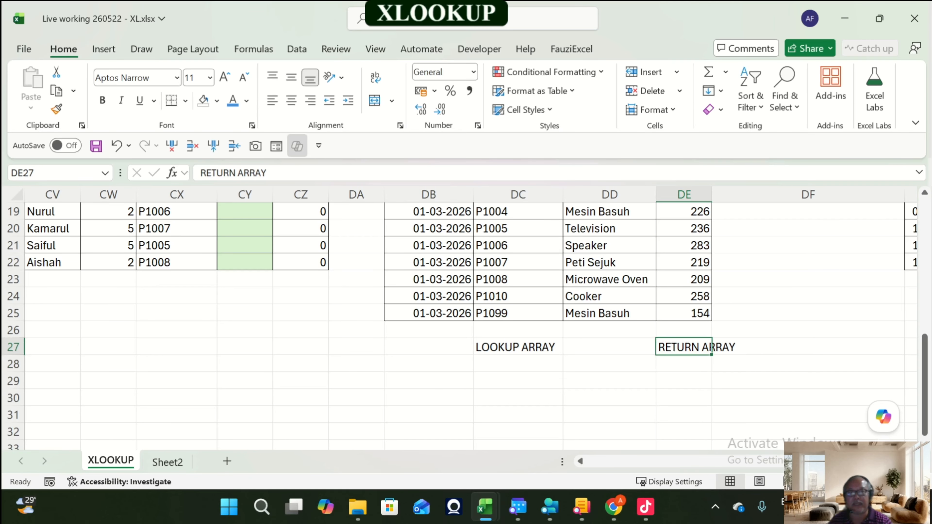
scroll(466, 323, up, 6)
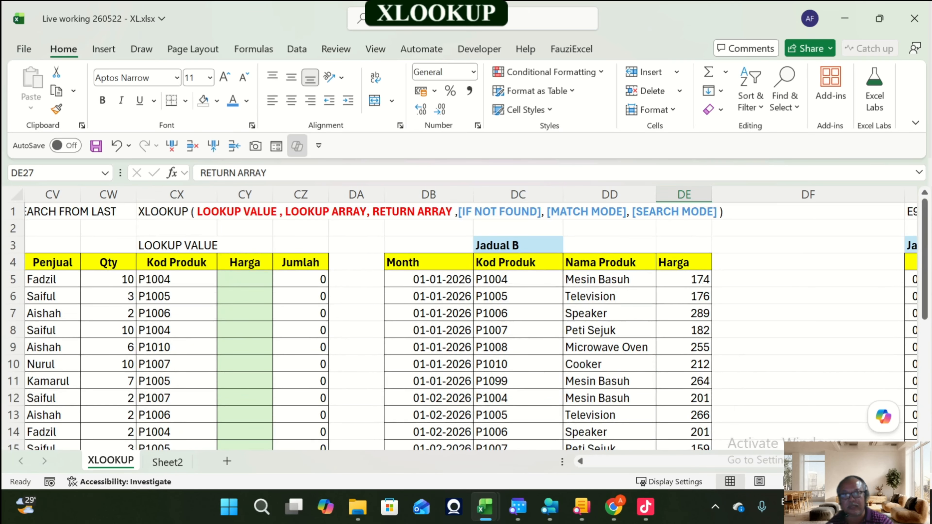
drag(712, 195, 742, 194)
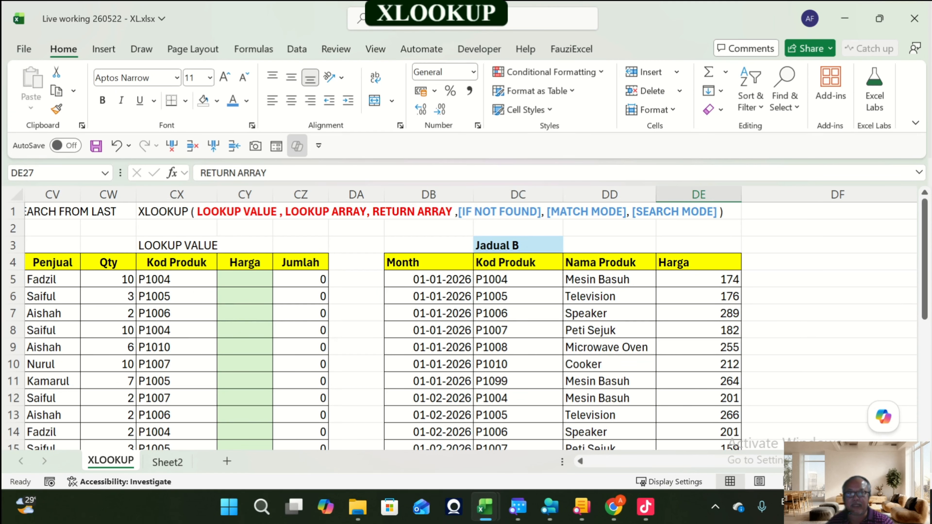
Step: Enter =XLOOKUP(CX5:CX22,DC5:DC25,DE5:DE25) in CY5 as a spilling formula and widen the Harga column CY
click(519, 279)
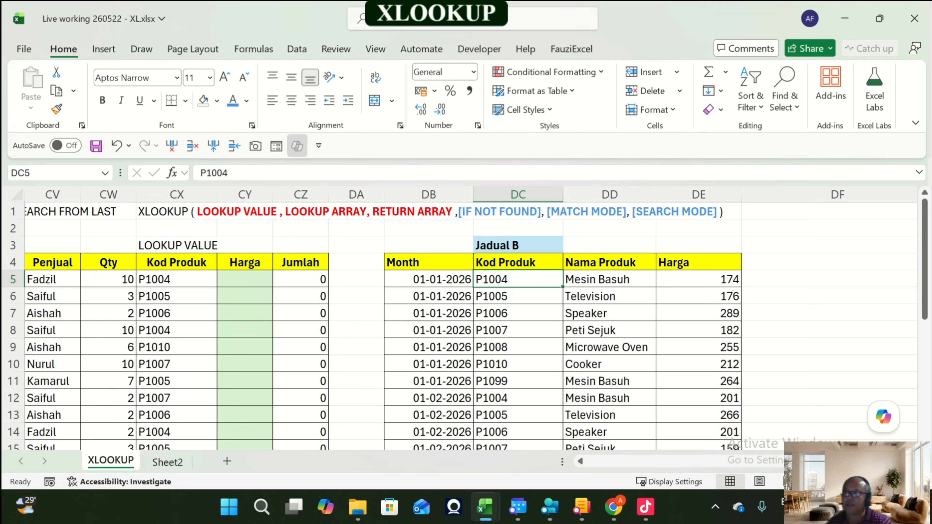
click(244, 279)
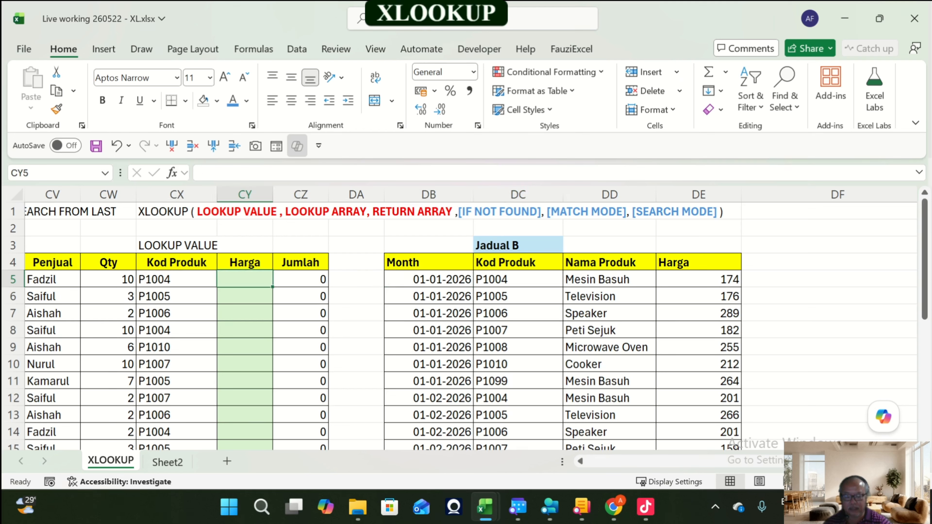
text(=x)
key(Tab)
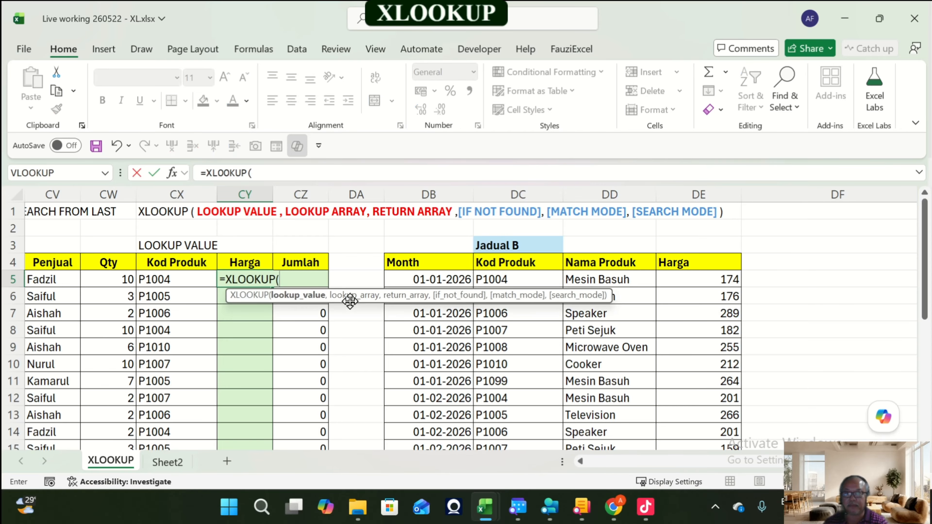
key(Left)
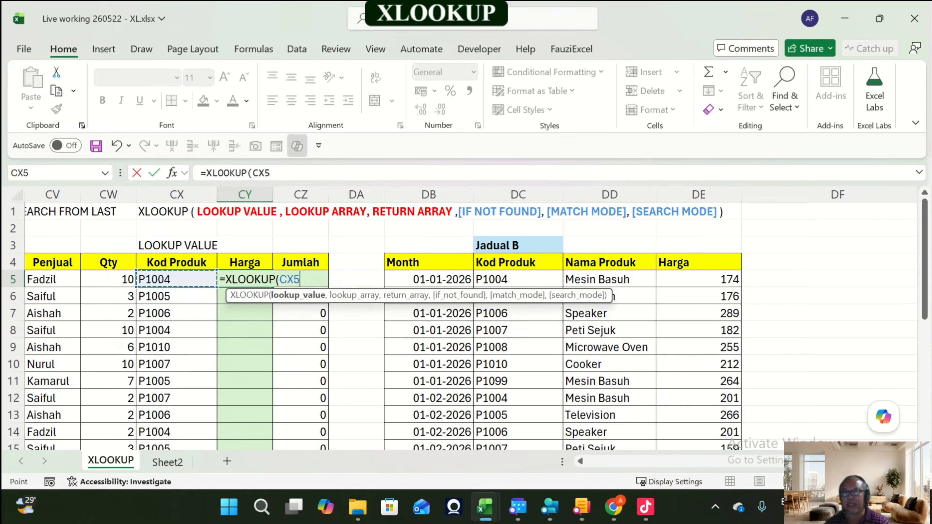
key(ctrl+shift+Down)
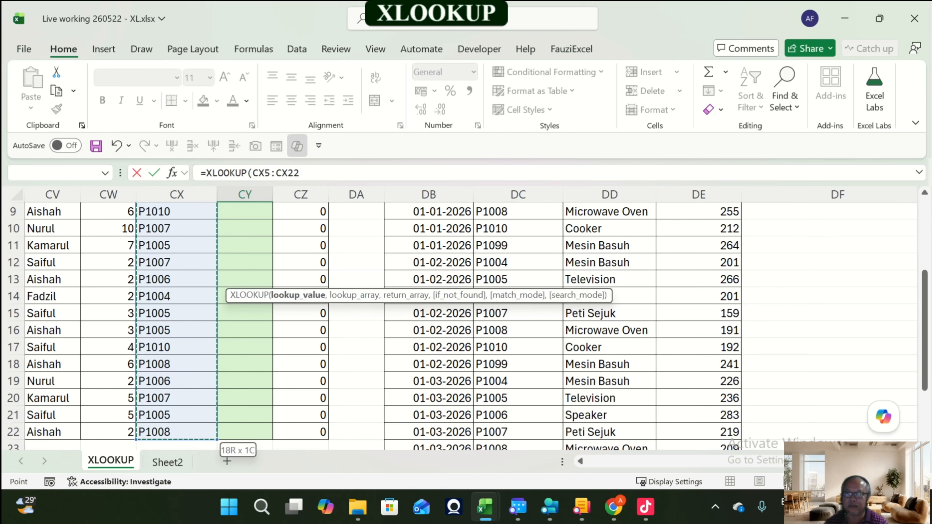
text(,)
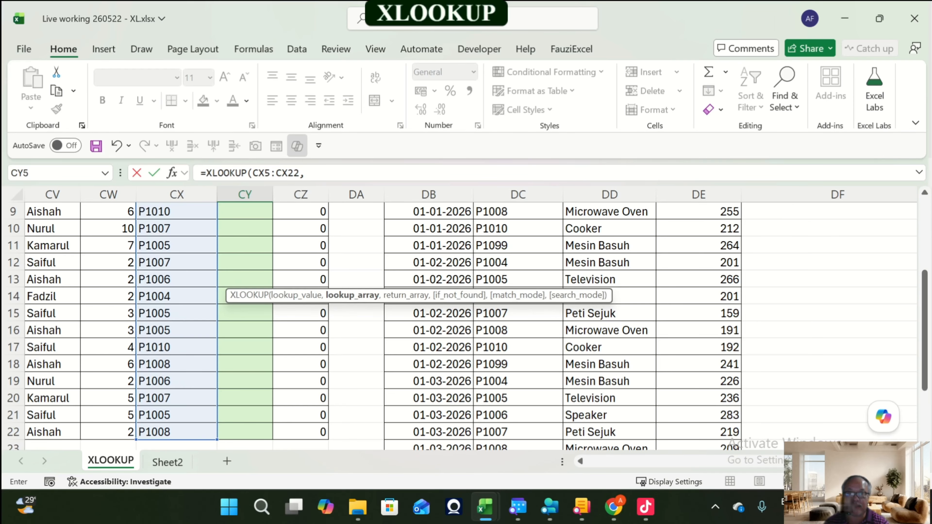
key(ctrl+BackSpace)
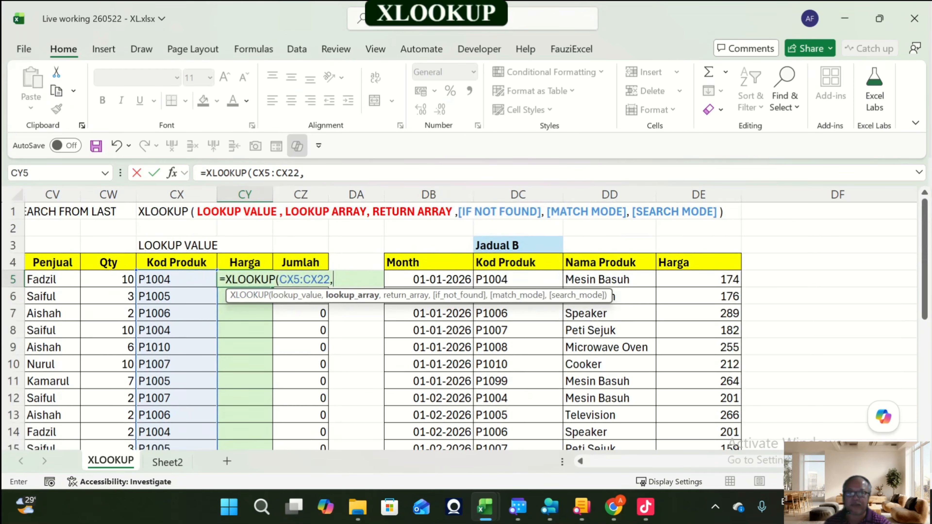
click(518, 284)
key(ctrl+shift+Down)
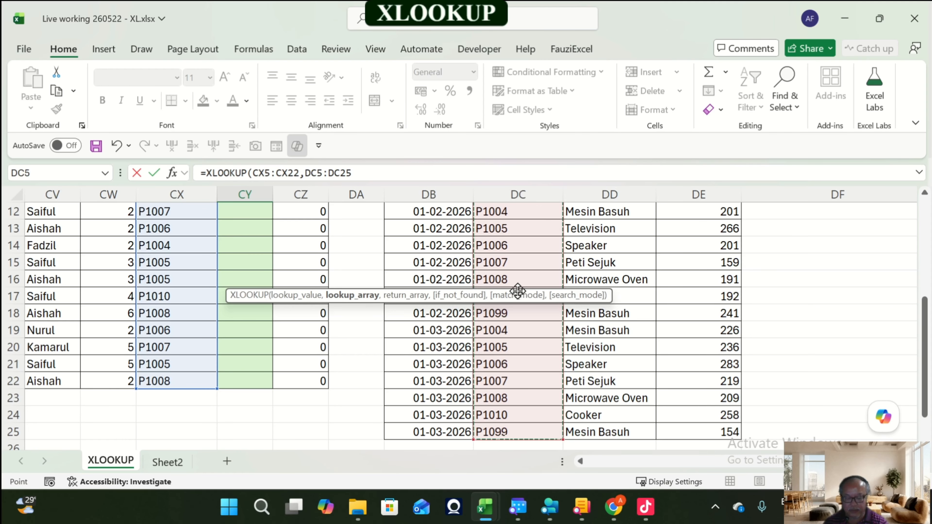
text(,)
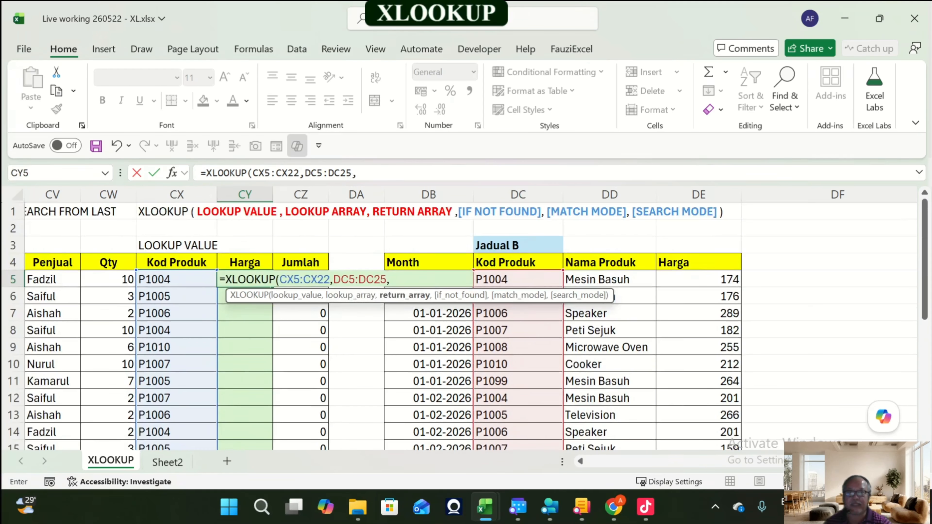
click(698, 279)
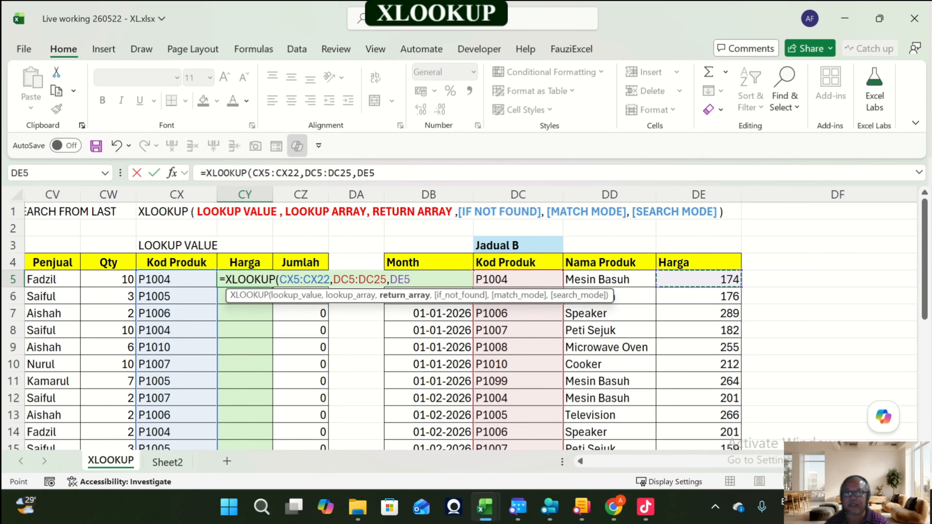
key(ctrl+shift+Down)
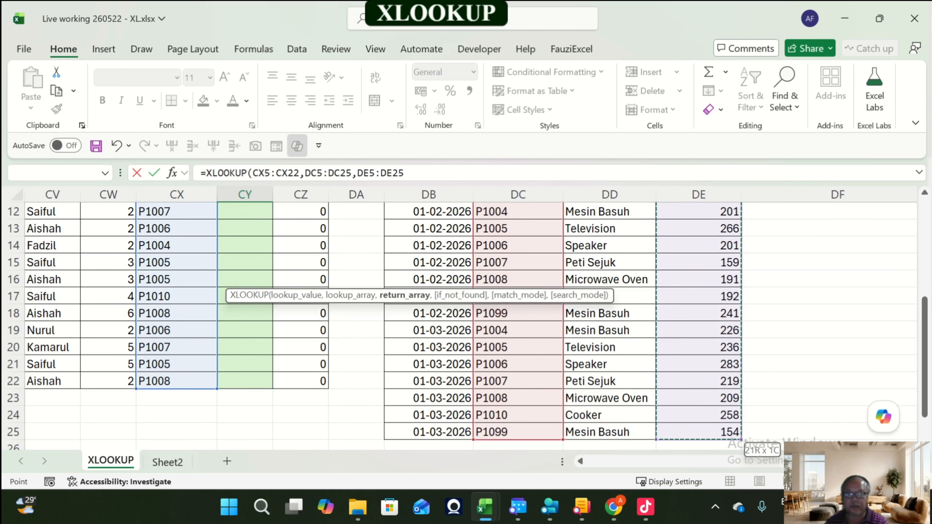
text())
key(Return)
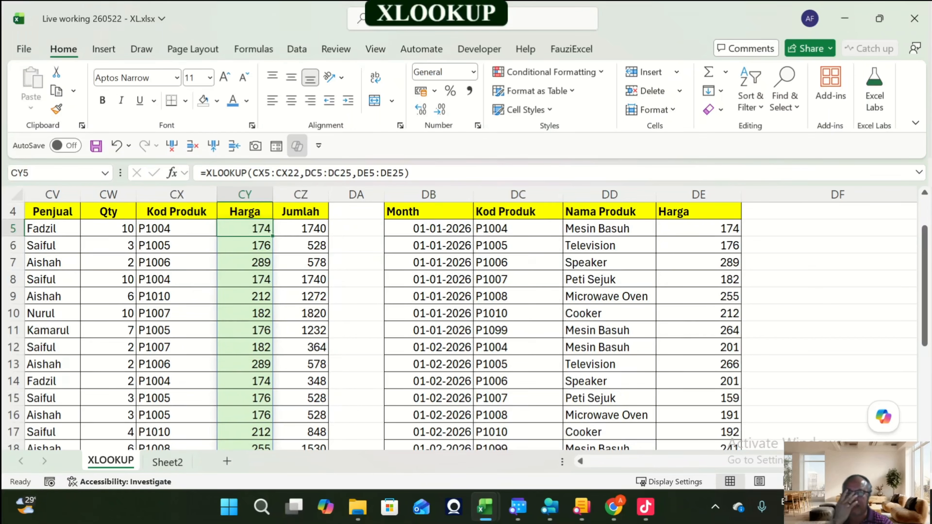
drag(272, 195, 290, 195)
Step: Compare the returned prices with the Kod Produk codes and Jadual B rows to check which month's price is matched
click(715, 229)
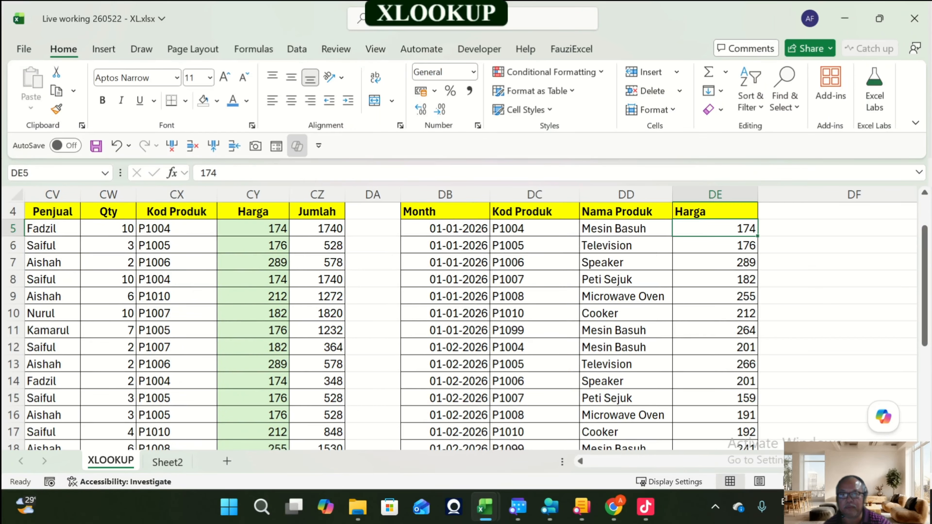
click(176, 229)
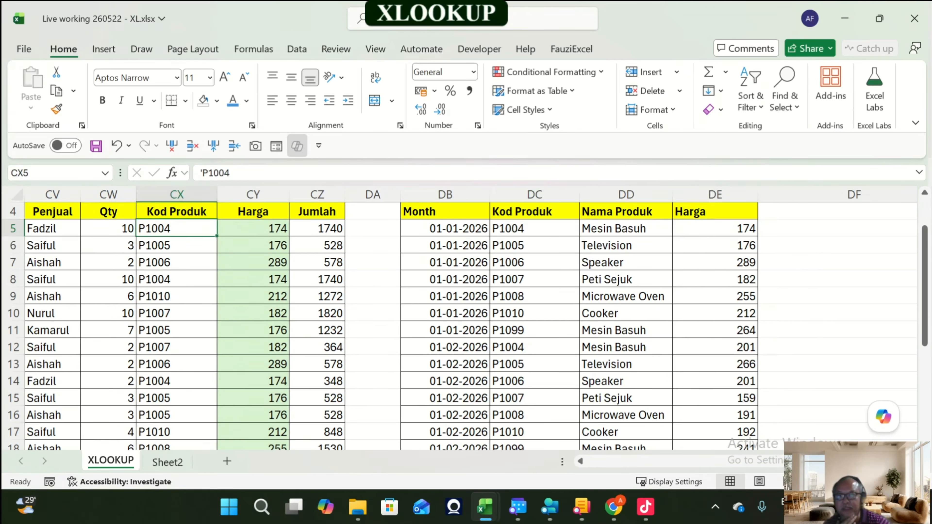
click(177, 382)
click(253, 381)
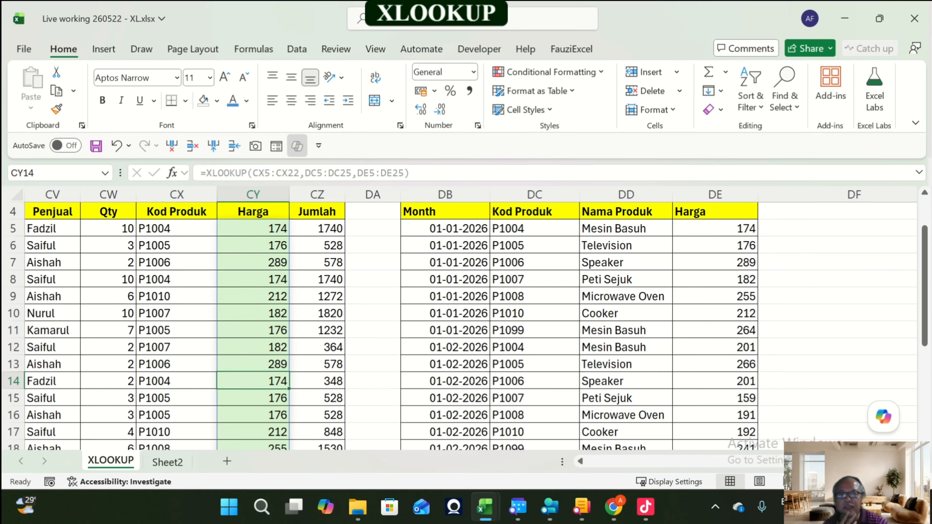
click(535, 245)
click(716, 245)
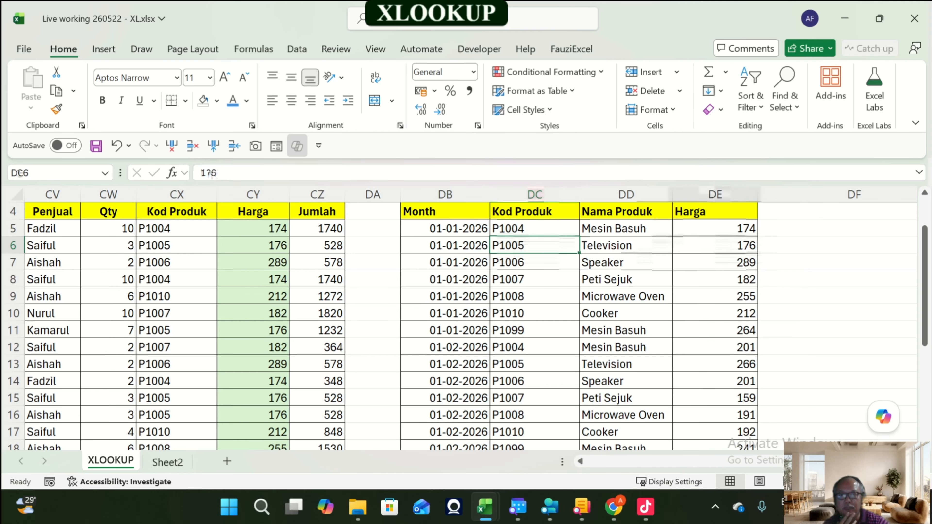
click(253, 245)
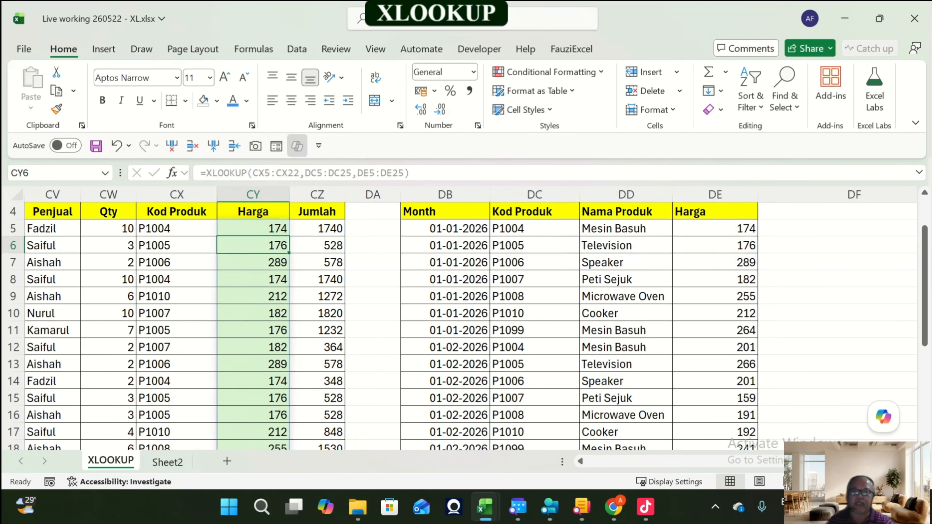
click(253, 229)
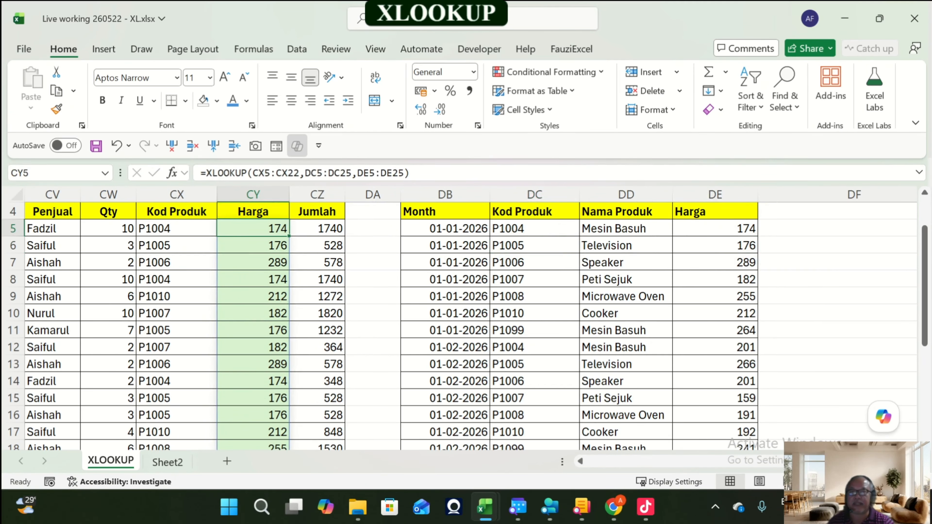
scroll(466, 324, up, 1)
scroll(466, 323, down, 4)
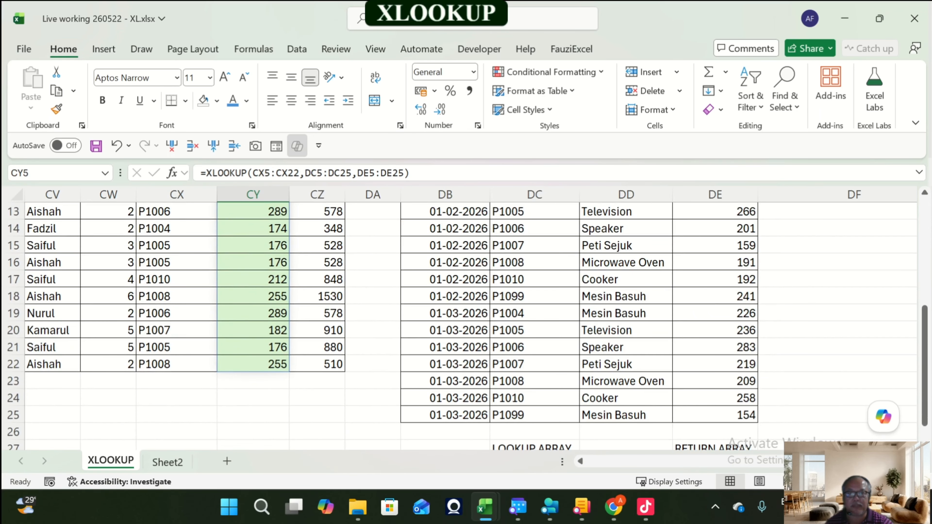
drag(445, 313, 715, 314)
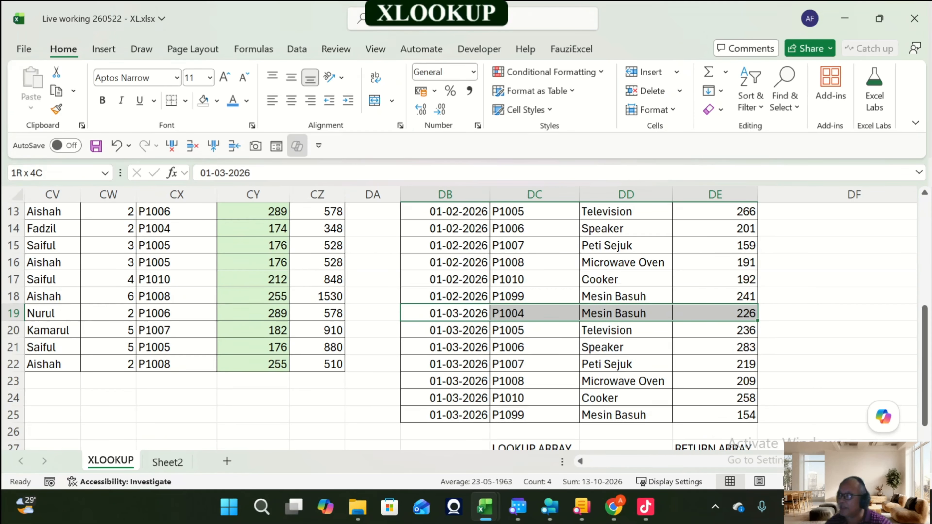
scroll(466, 323, up, 4)
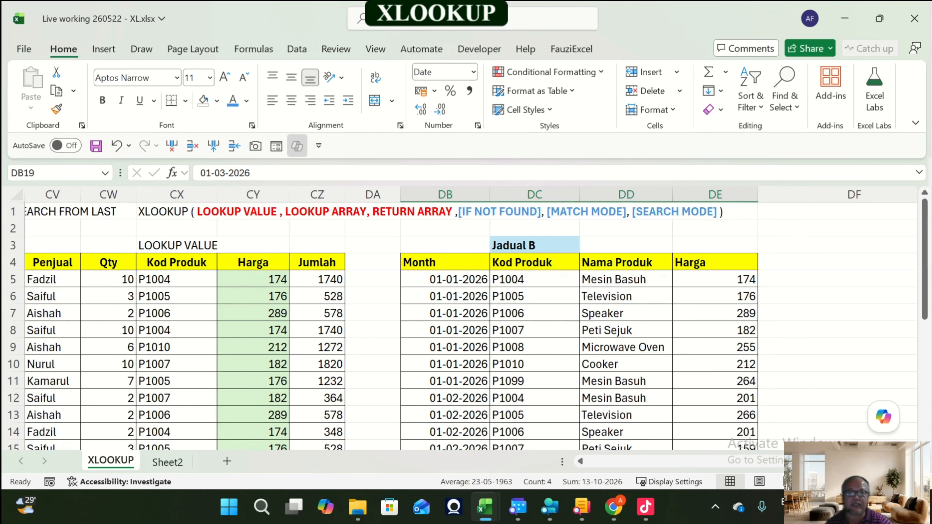
Step: Shade the lookup array DC5:DC25 with a light pink fill
click(535, 279)
scroll(535, 279, down, 5)
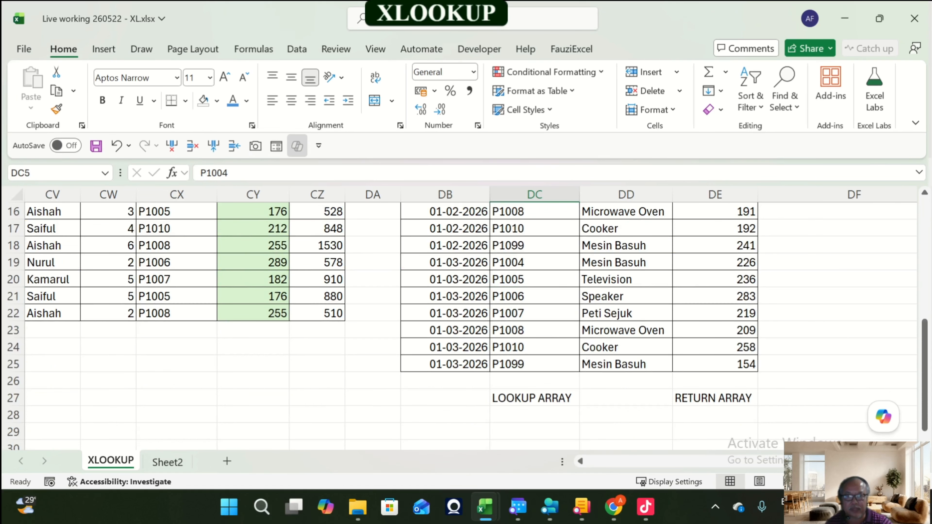
key(ctrl+shift+Down)
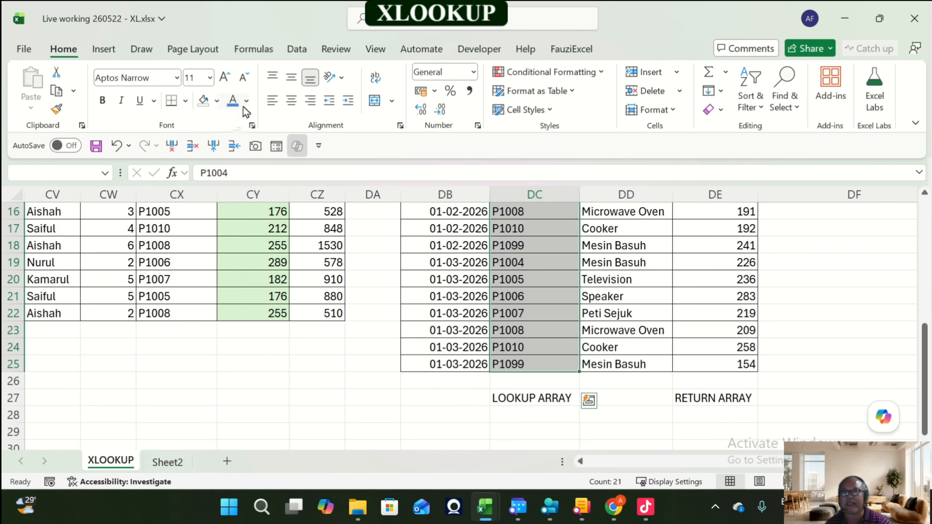
click(246, 100)
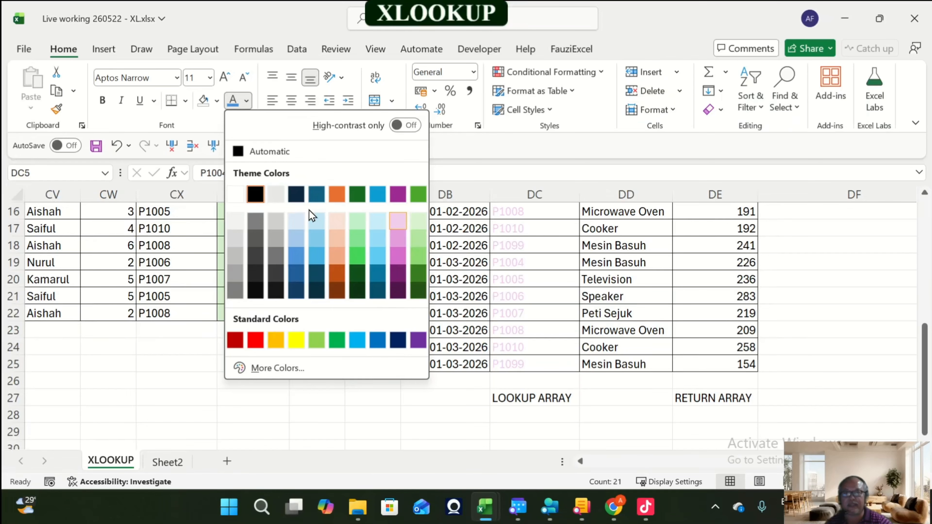
click(213, 110)
click(219, 104)
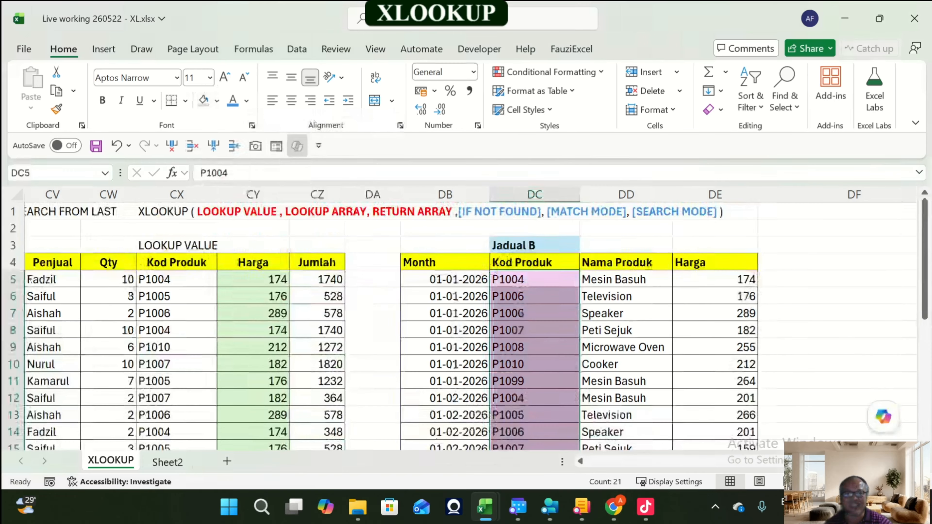
Step: Shade the return array DE5:DE25 with a light orange fill
click(718, 152)
scroll(466, 326, down, 4)
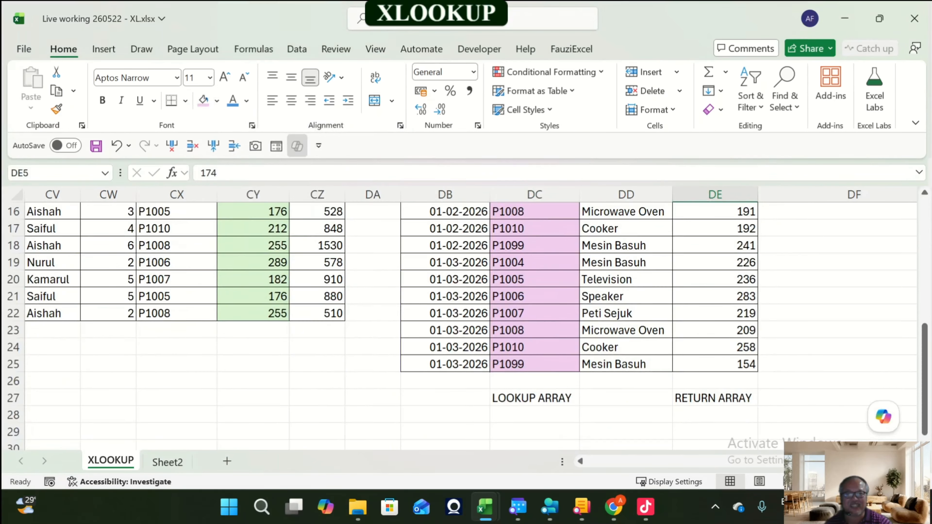
key(ctrl+shift+Down)
click(216, 101)
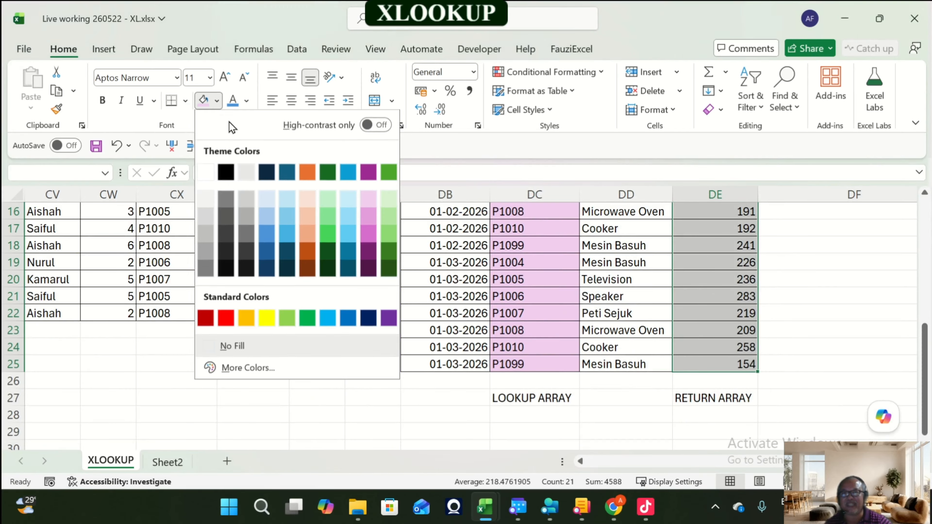
click(312, 209)
scroll(466, 325, up, 5)
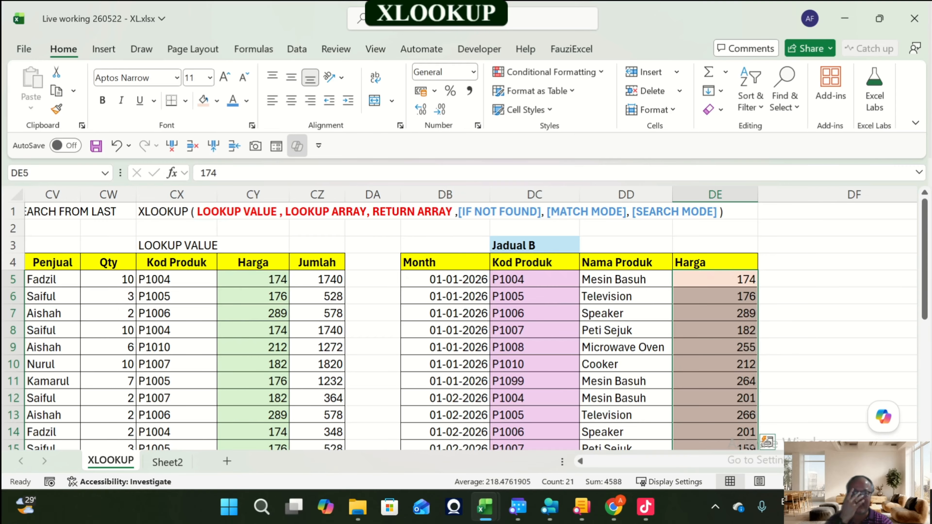
scroll(466, 325, down, 7)
scroll(466, 325, up, 7)
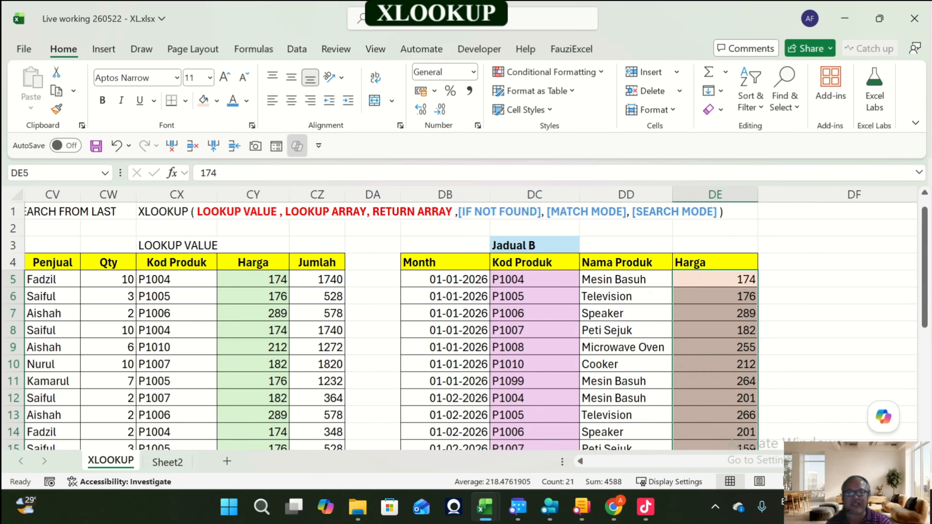
Step: Edit the XLOOKUP in CY5 to skip the if-not-found and match-mode arguments and set search mode -1 (search last-to-first)
click(253, 280)
scroll(253, 280, down, 2)
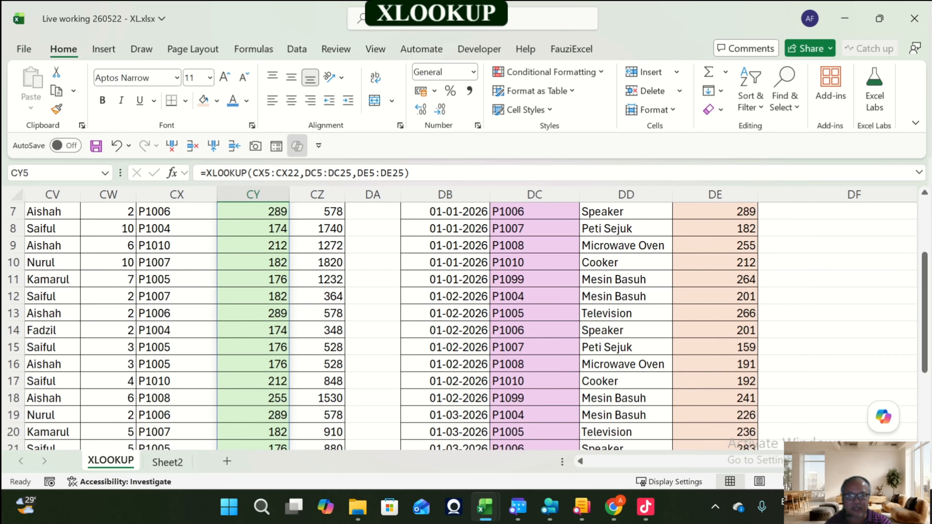
scroll(466, 325, up, 2)
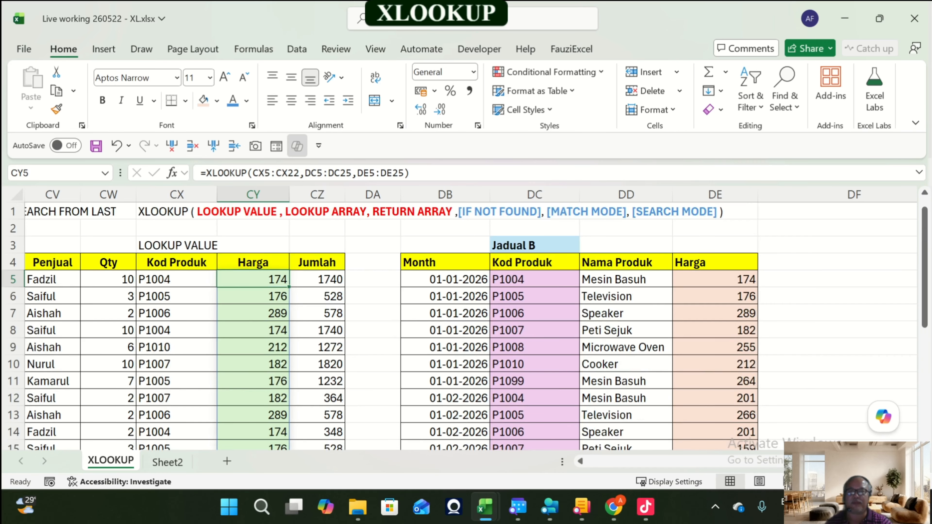
click(404, 173)
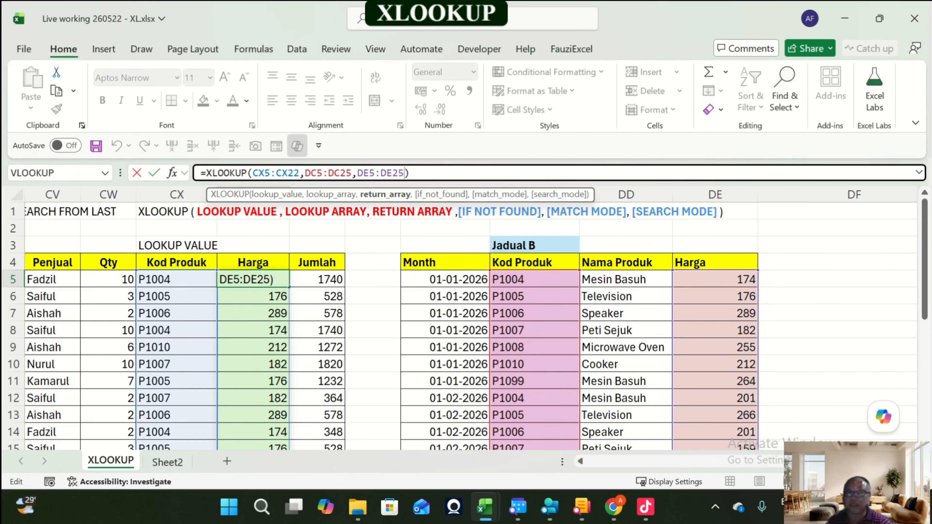
text(,)
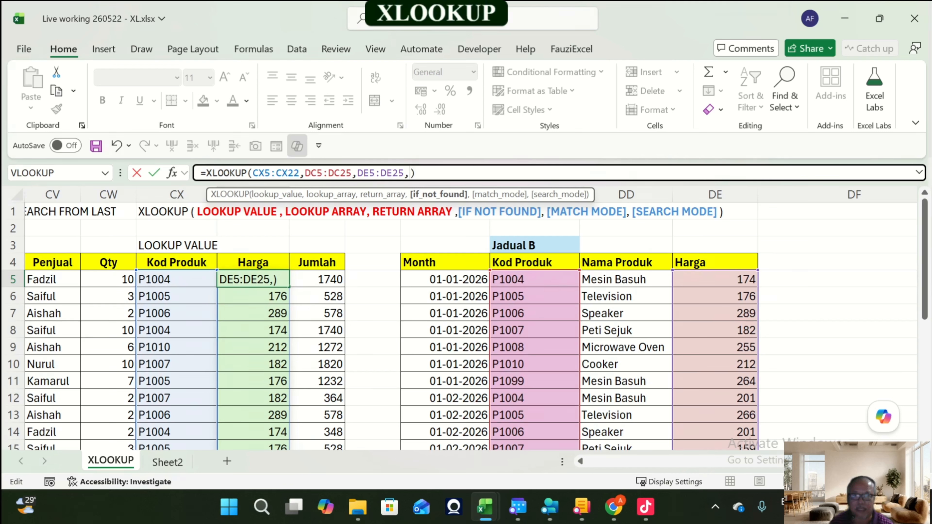
text(,)
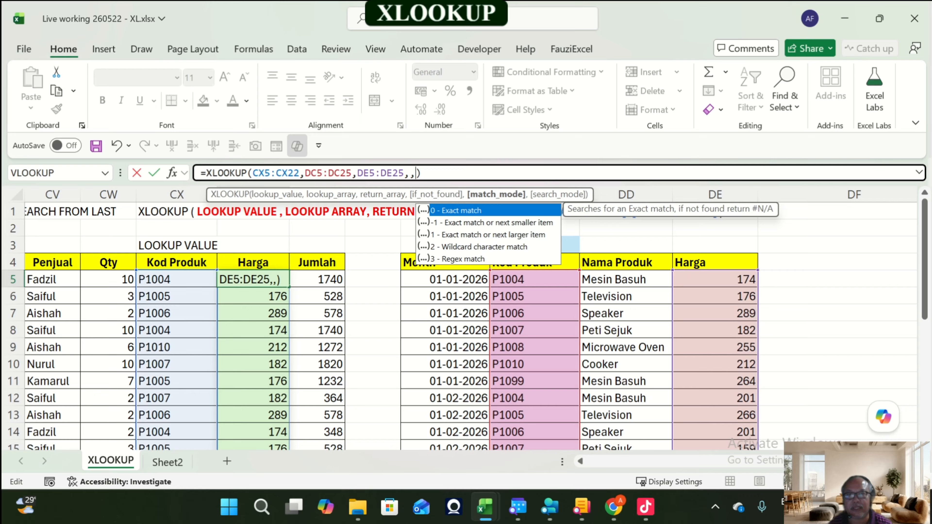
text(,)
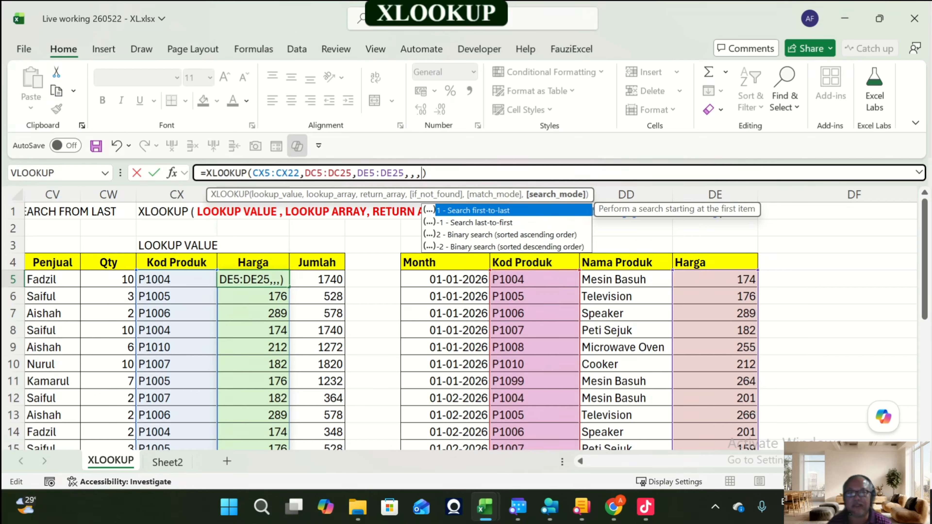
key(Down)
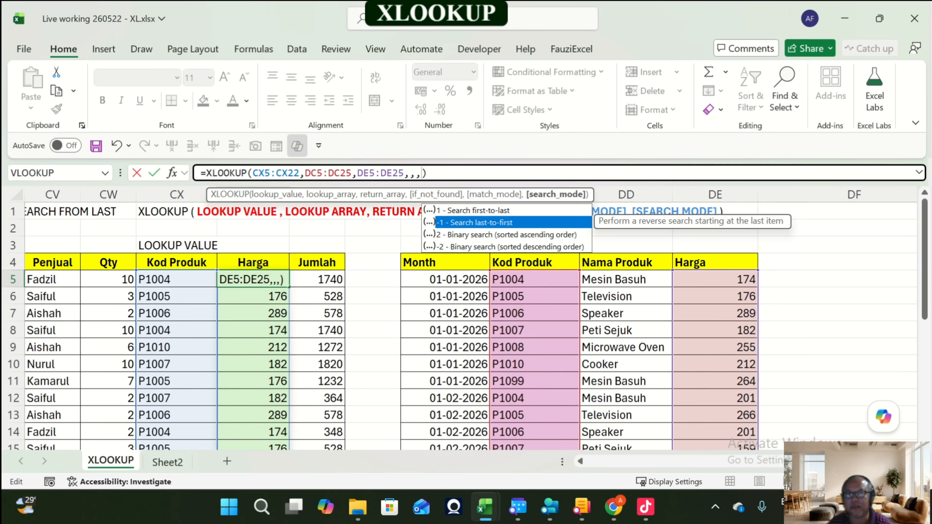
key(Up)
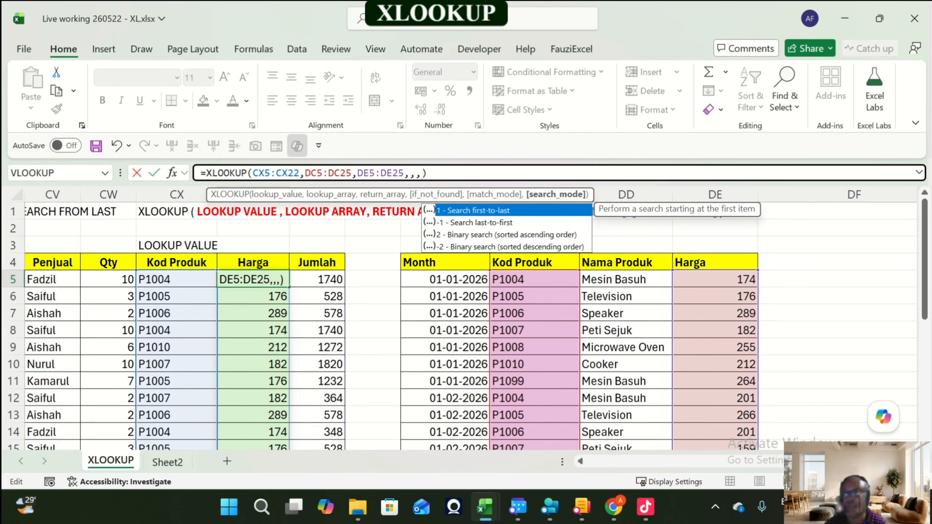
key(Down)
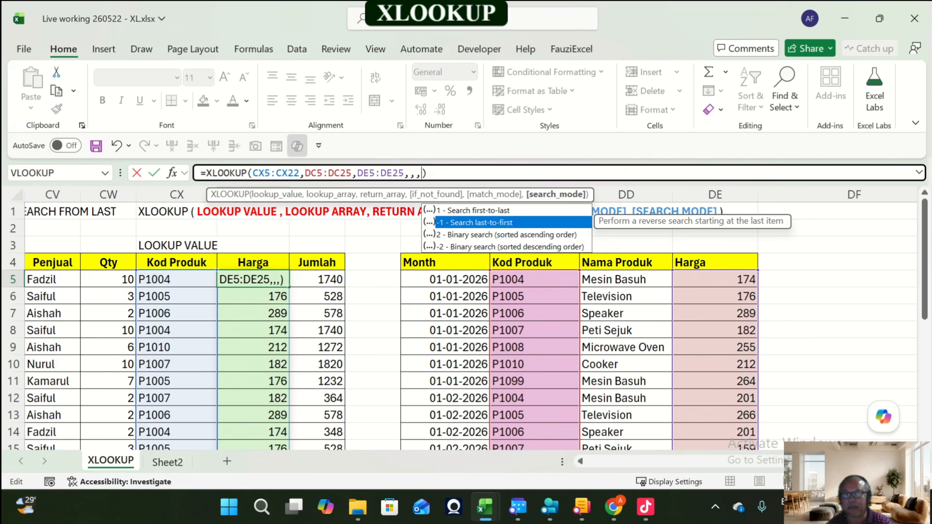
key(Tab)
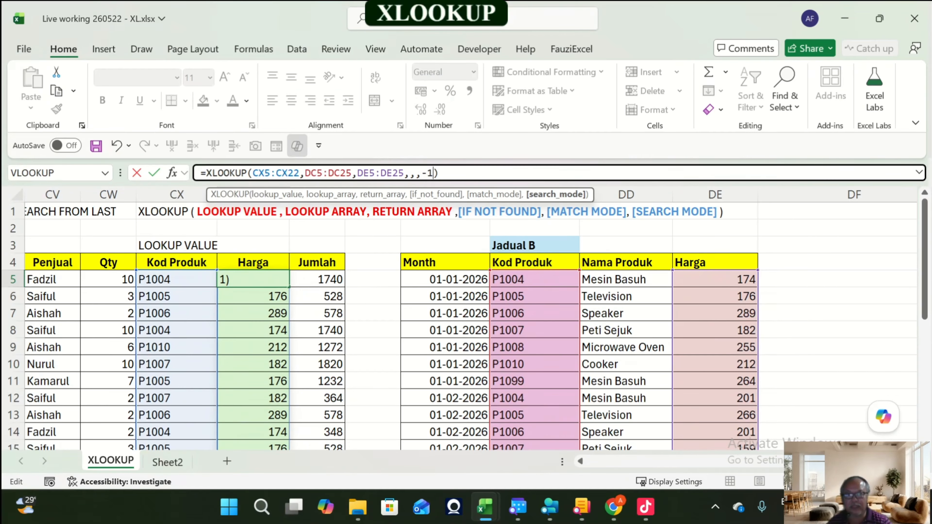
key(ctrl+Return)
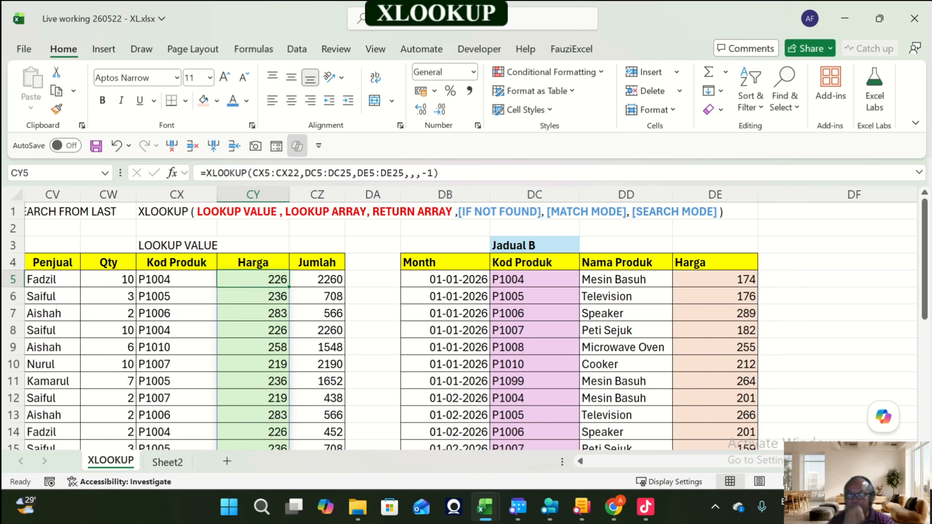
Step: Select the 01-03-2026 P1004 row of Jadual B and scroll through the table to compare the latest prices with column CY
scroll(467, 327, down, 2)
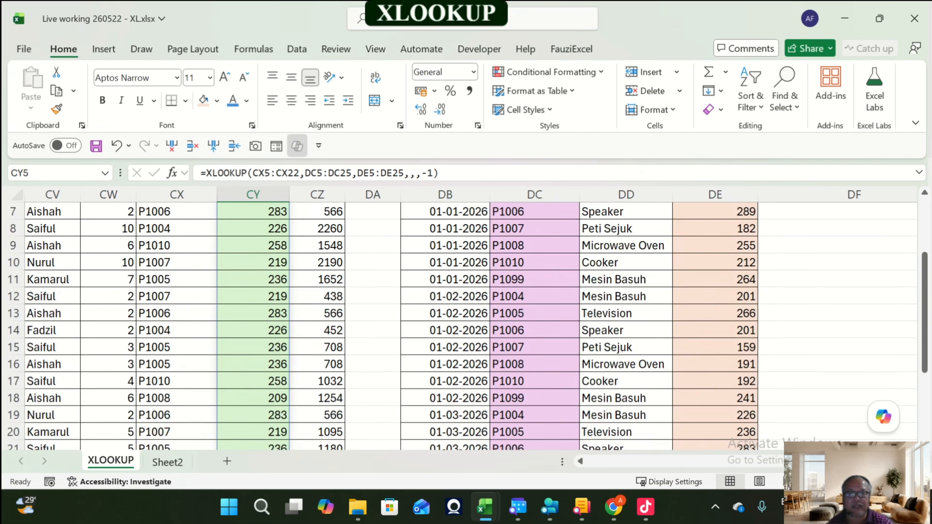
drag(445, 416, 715, 418)
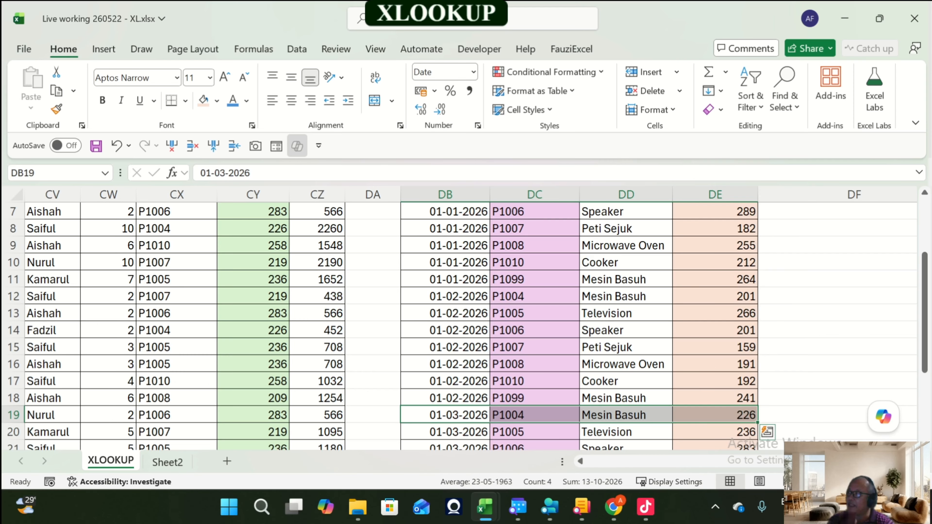
scroll(466, 327, up, 2)
scroll(466, 327, down, 3)
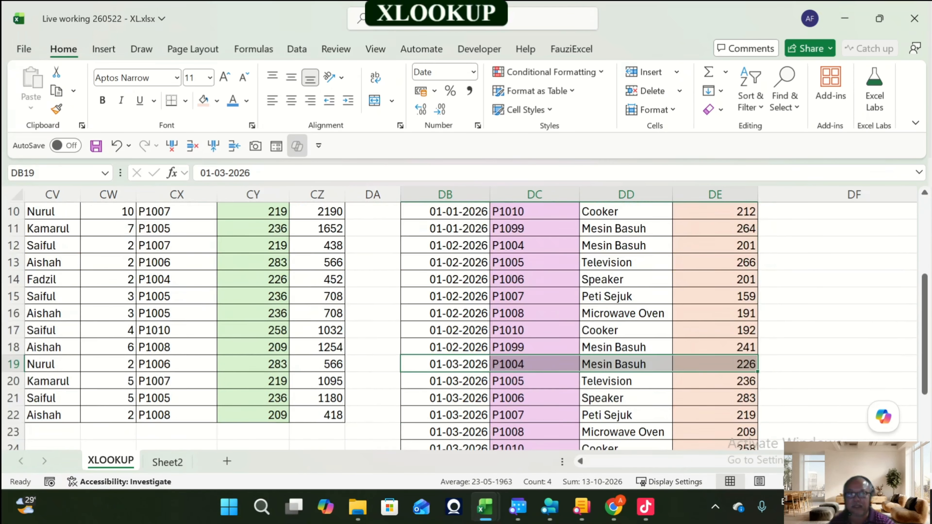
scroll(467, 327, down, 1)
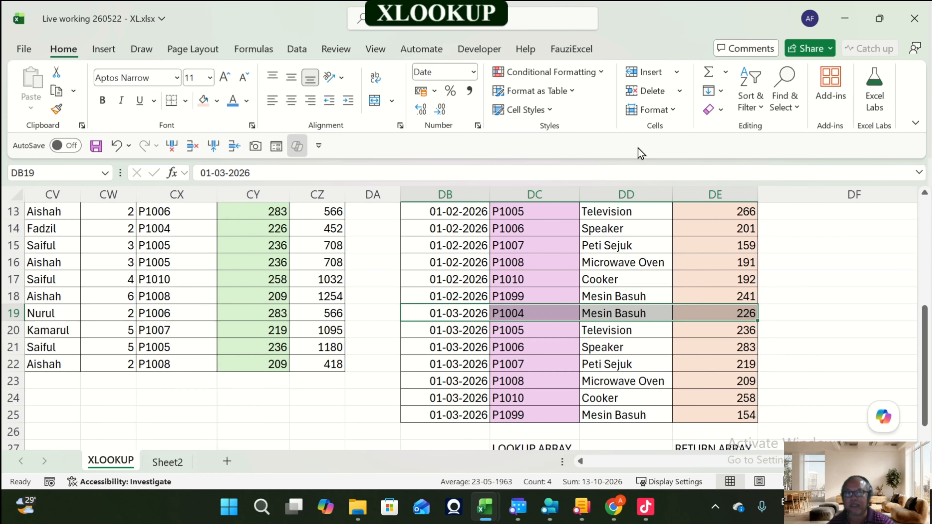
scroll(253, 194, up, 2)
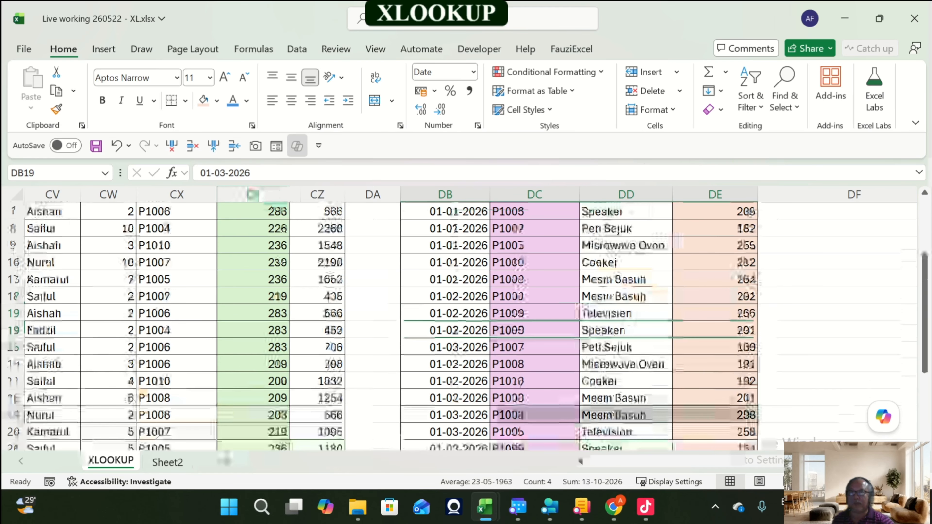
scroll(253, 194, up, 2)
click(253, 279)
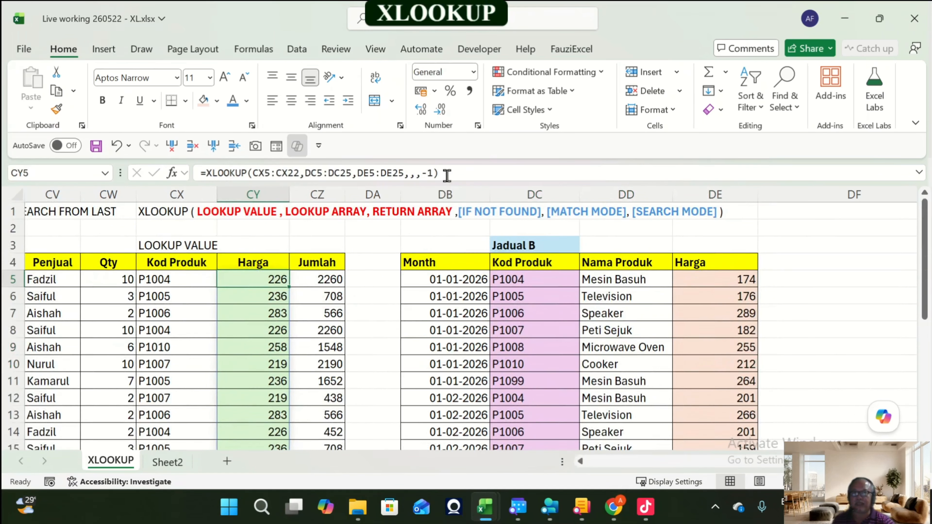
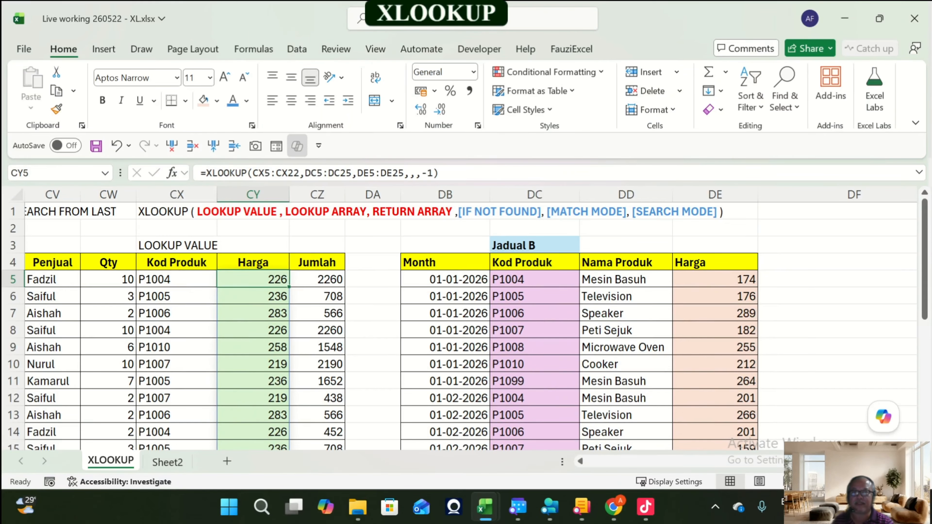
Step: Step across row 5 to review the XLOOKUP search-from-last formula and its lookup and return columns
key(Right)
key(Right)
key(Right)
key(Right)
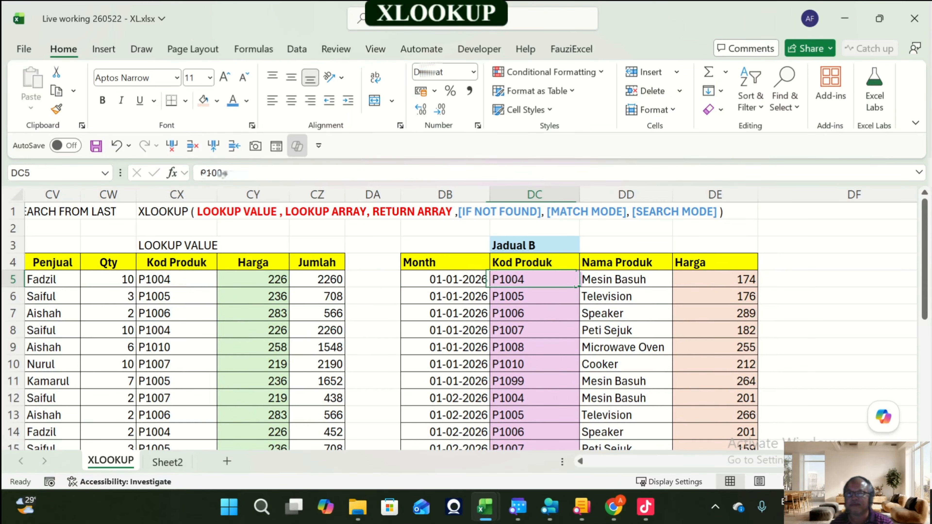
key(Right)
key(Right)
key(Right)
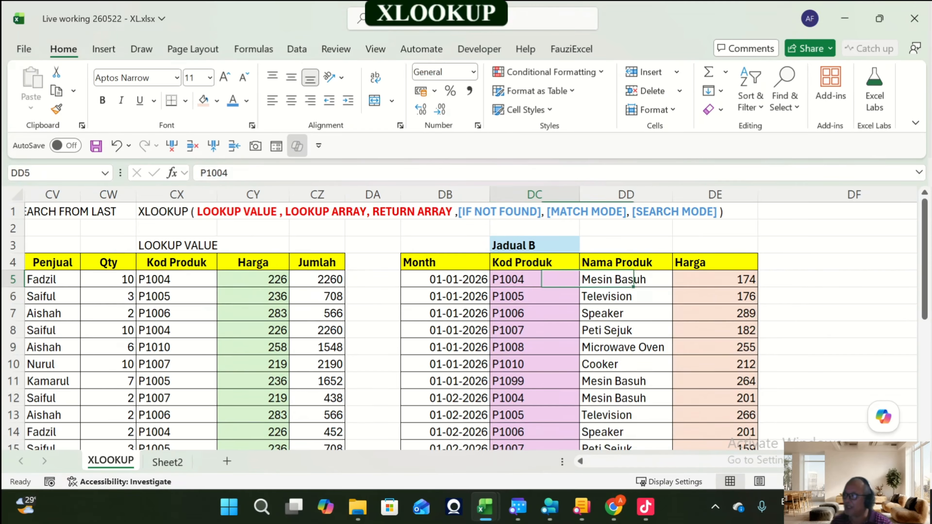
key(Left)
key(Left)
key(Left)
key(Left)
key(Left)
key(Left)
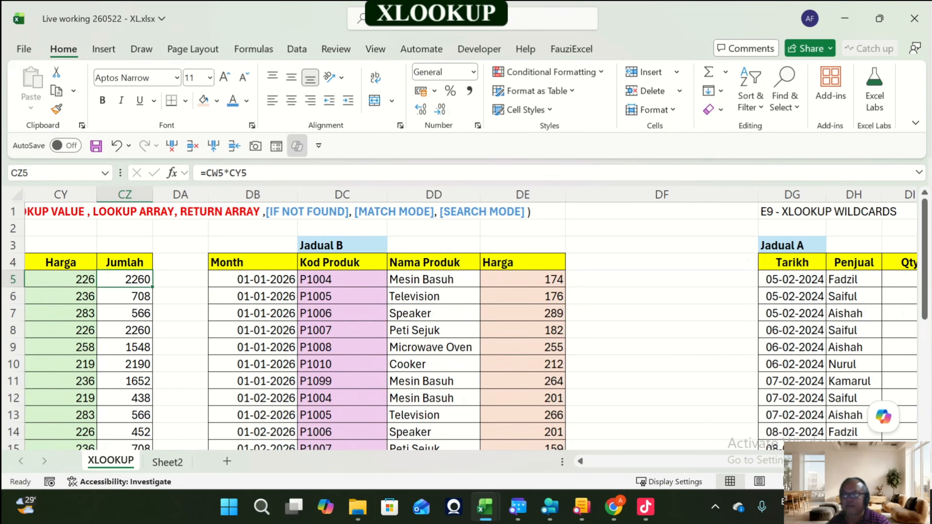
key(Left)
key(Left)
key(Right)
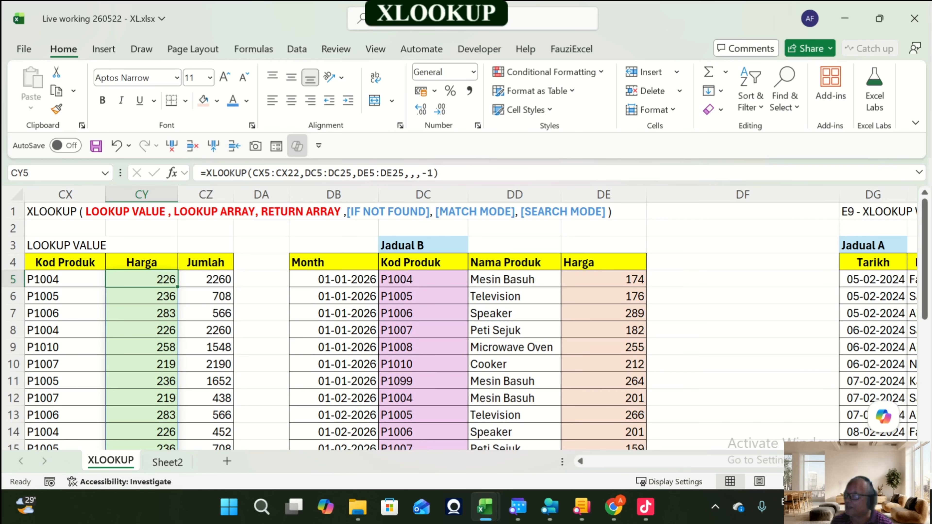
key(Left)
key(Right)
Step: Move down and back up the Harga column to check the XLOOKUP results row by row
key(Down)
key(Down)
key(Down)
key(Down)
key(Down)
key(Down)
key(Down)
key(Down)
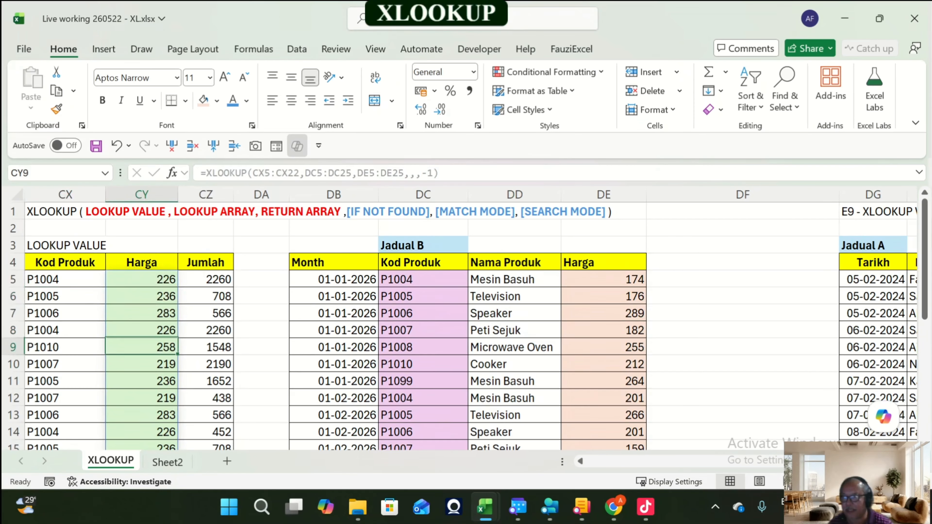
key(Down)
key(Down)
key(Down)
key(Down)
key(Up)
key(Up)
key(Up)
key(Up)
key(Up)
key(Up)
key(Up)
key(Up)
key(Up)
key(Up)
key(Up)
key(Up)
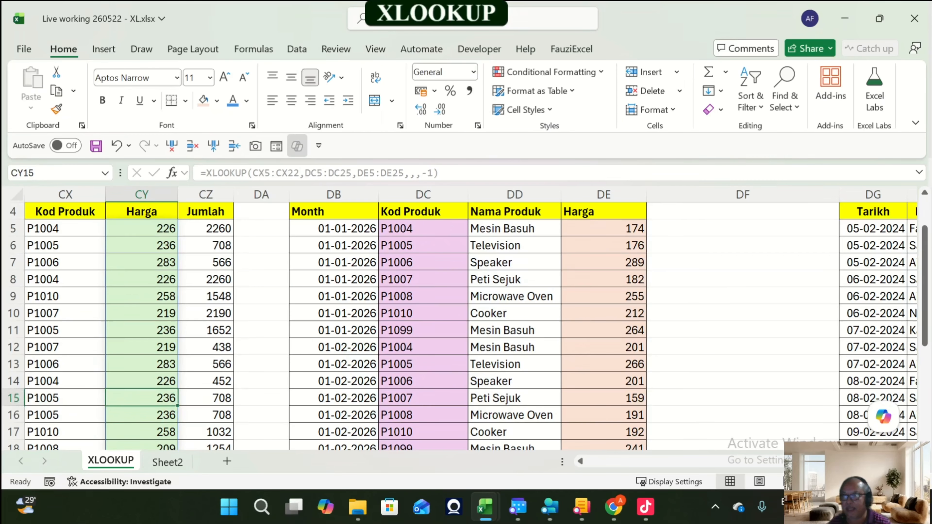
key(Right)
Step: Open the Jumlah formula in CZ5 for inspection and leave it unchanged
key(F2)
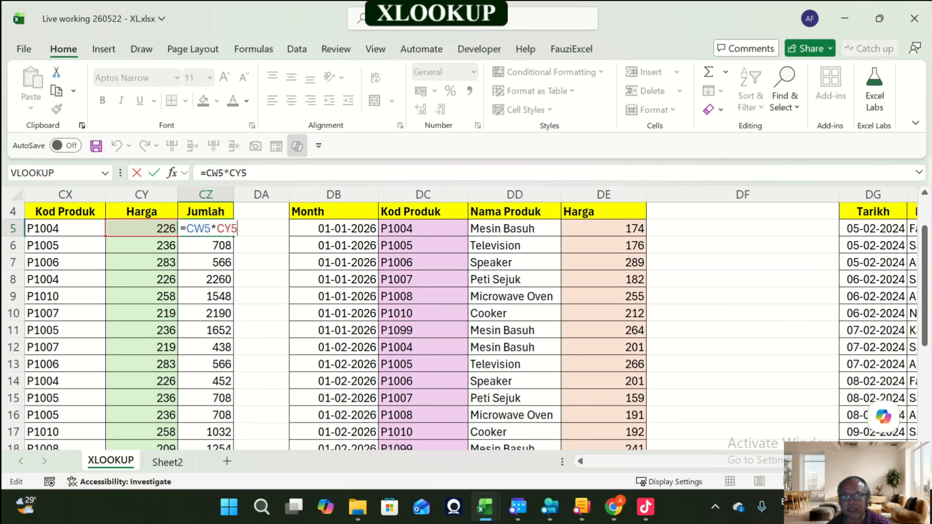
scroll(470, 319, left, 5)
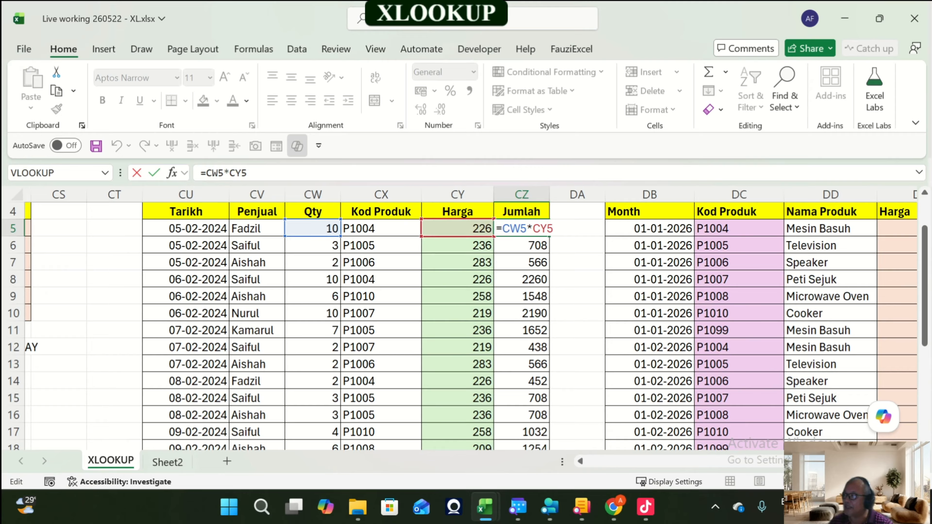
key(ctrl+Return)
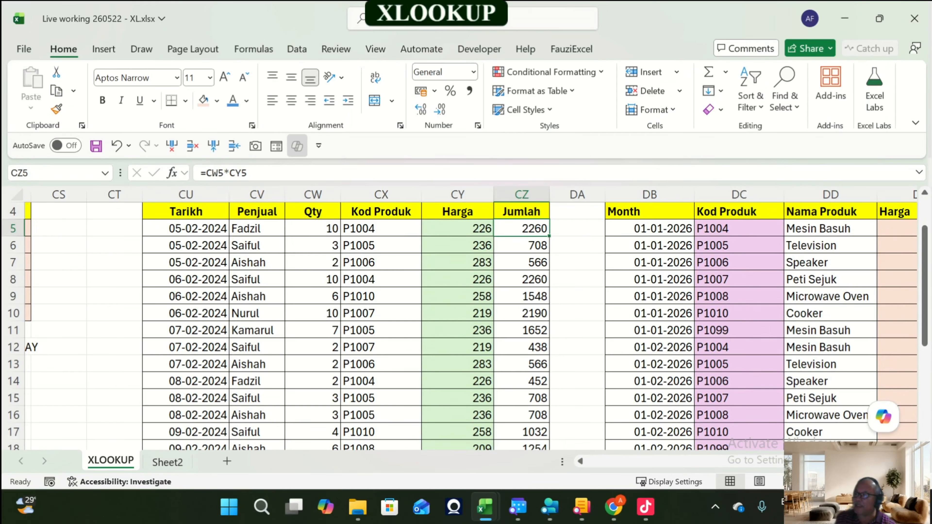
Step: Scroll through the Jadual B table to see its full extent and labels
key(Right)
key(Right)
key(Right)
key(Right)
key(Right)
key(Right)
key(Right)
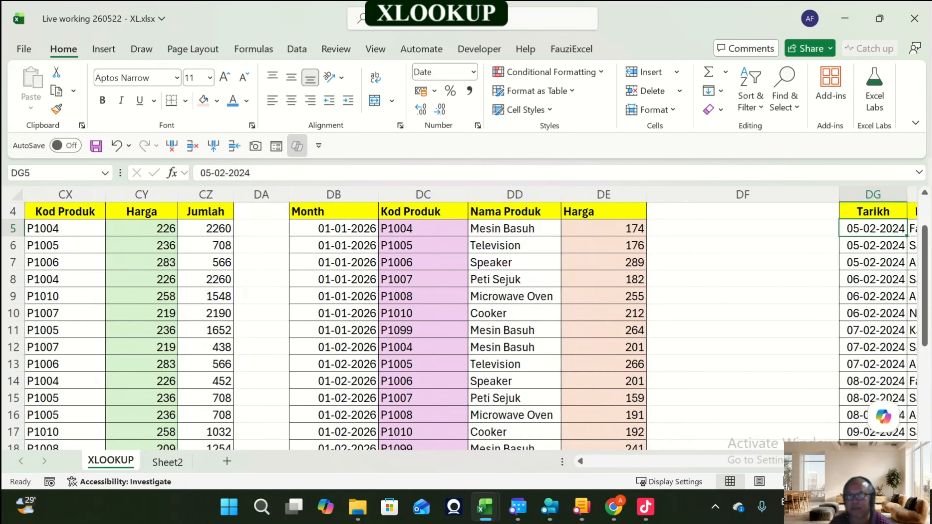
scroll(466, 327, down, 3)
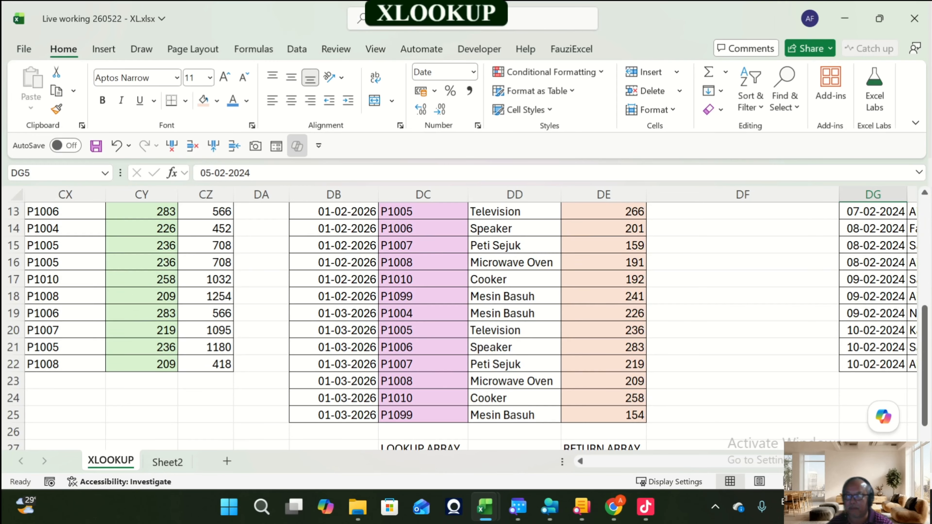
scroll(466, 323, down, 2)
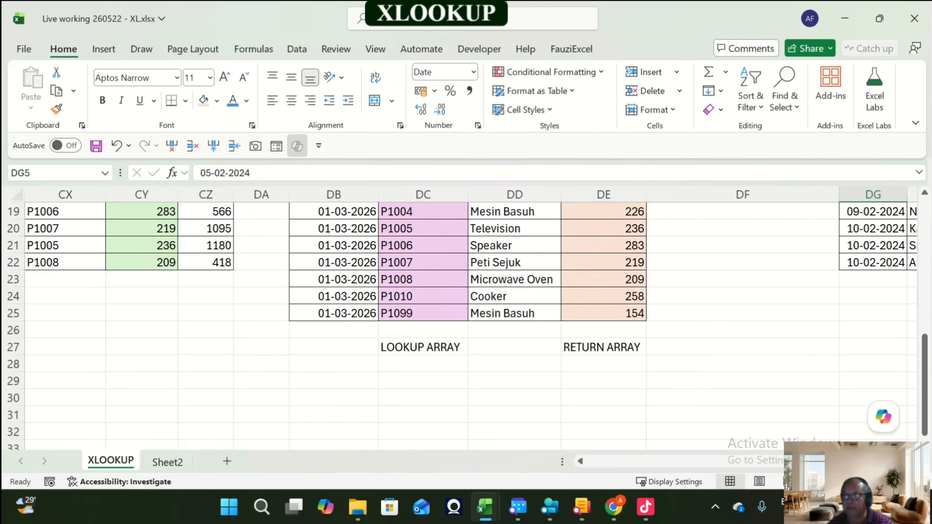
scroll(466, 323, down, 3)
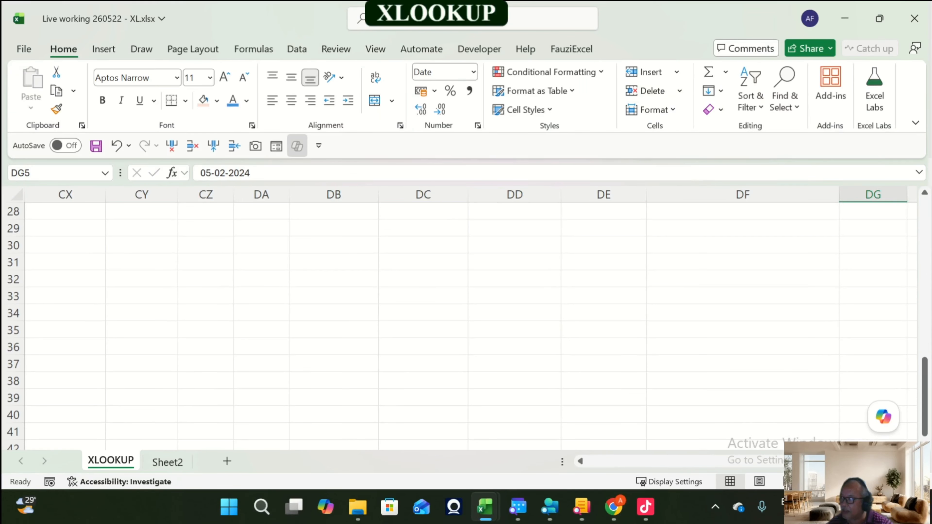
scroll(466, 324, up, 5)
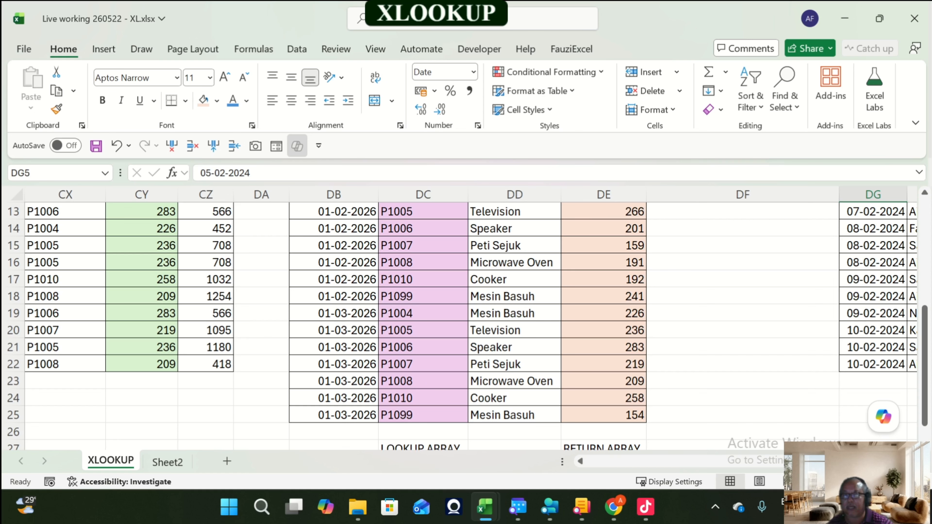
scroll(467, 319, up, 4)
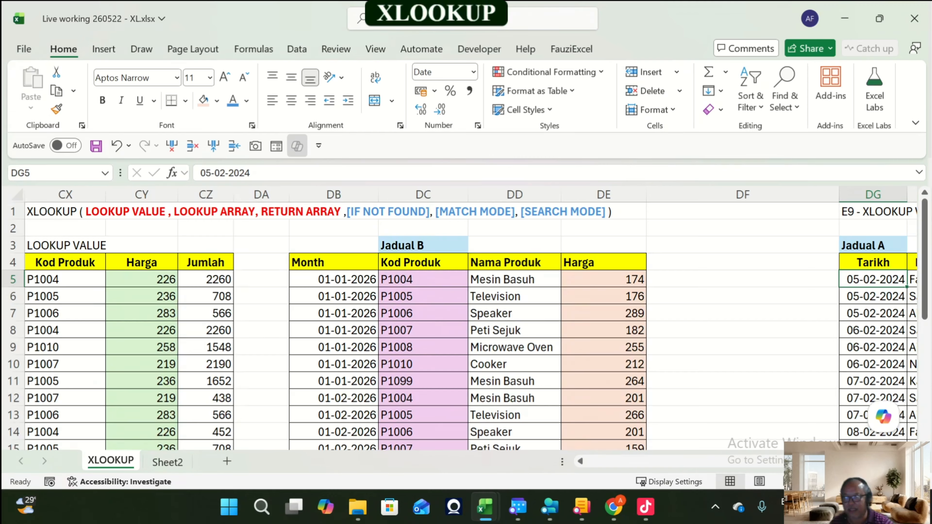
Step: Select the lookup value, lookup array and return array cells to explain the XLOOKUP arguments
click(423, 280)
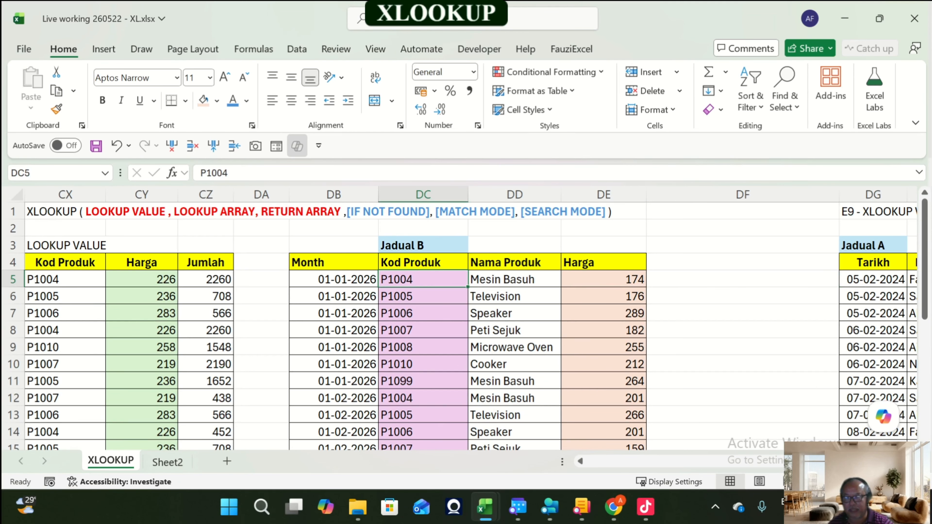
scroll(466, 323, left, 3)
click(274, 279)
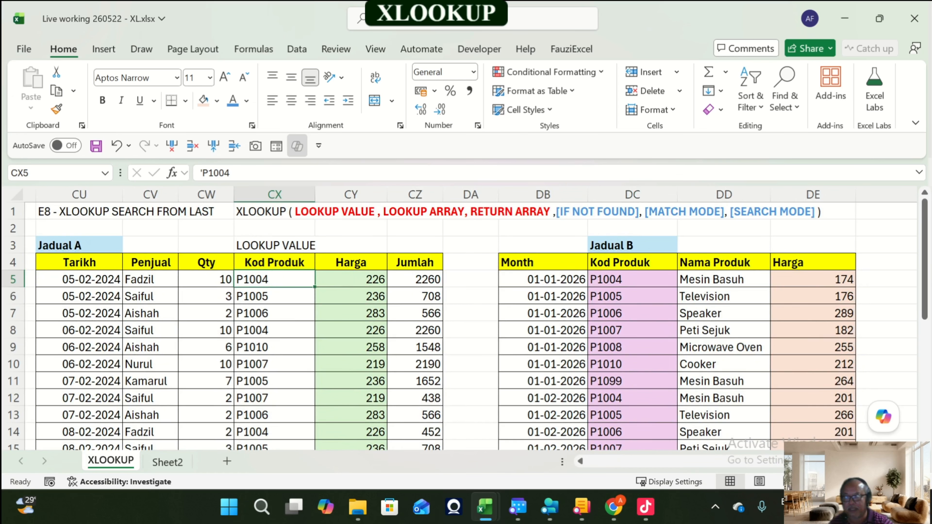
click(632, 279)
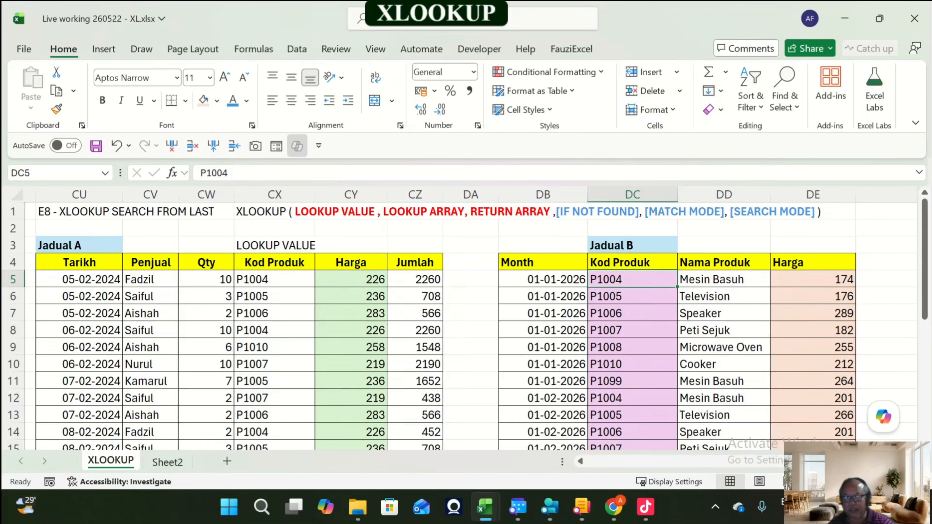
click(814, 279)
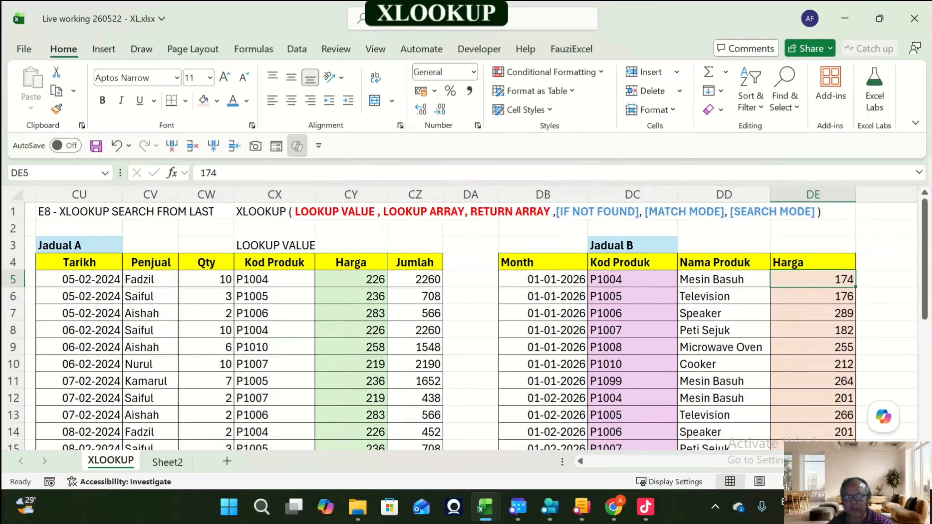
drag(716, 279, 836, 283)
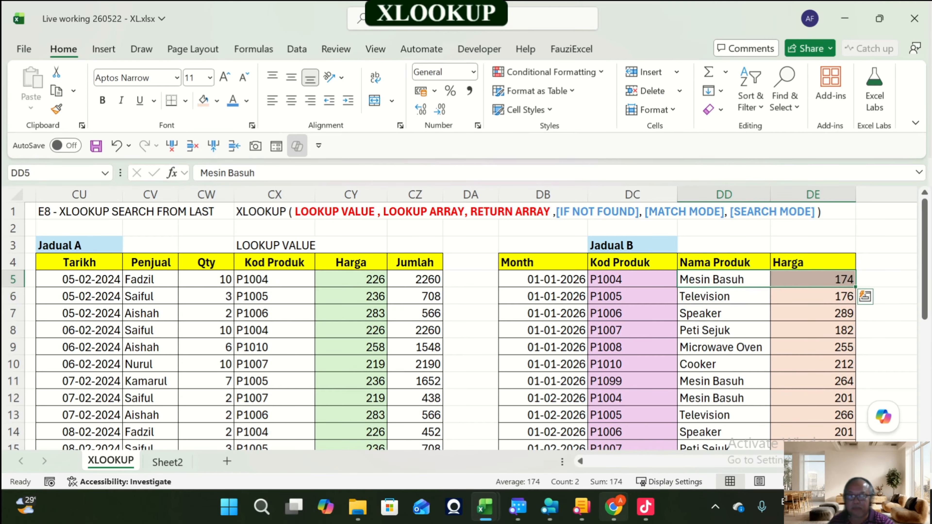
Step: Open the 02 LiveFile folder under FauziExcel in File Explorer and scroll to the latest files
click(360, 496)
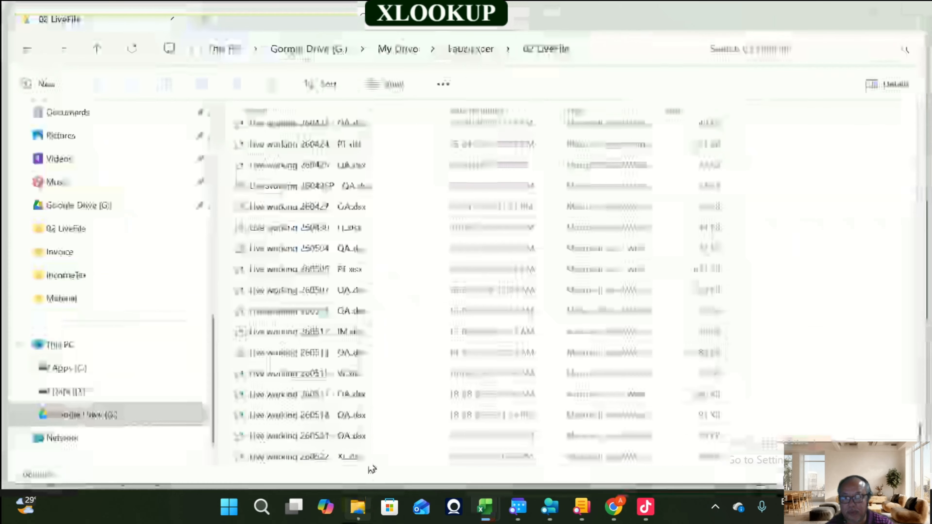
click(474, 49)
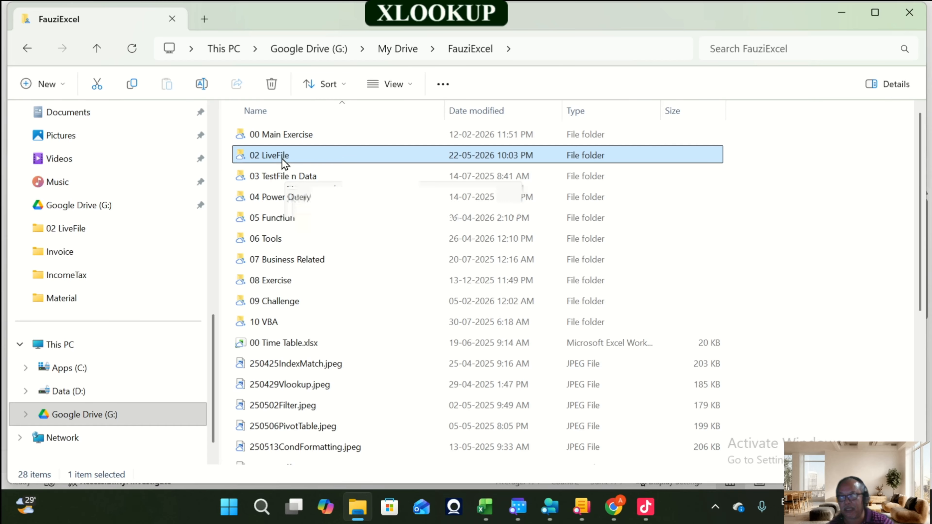
double_click(283, 161)
scroll(317, 184, down, 20)
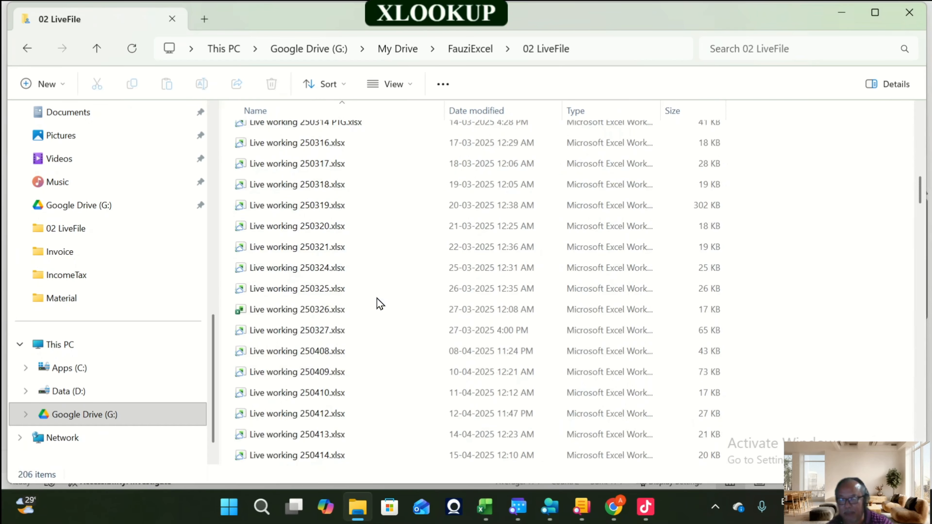
scroll(378, 437, down, 20)
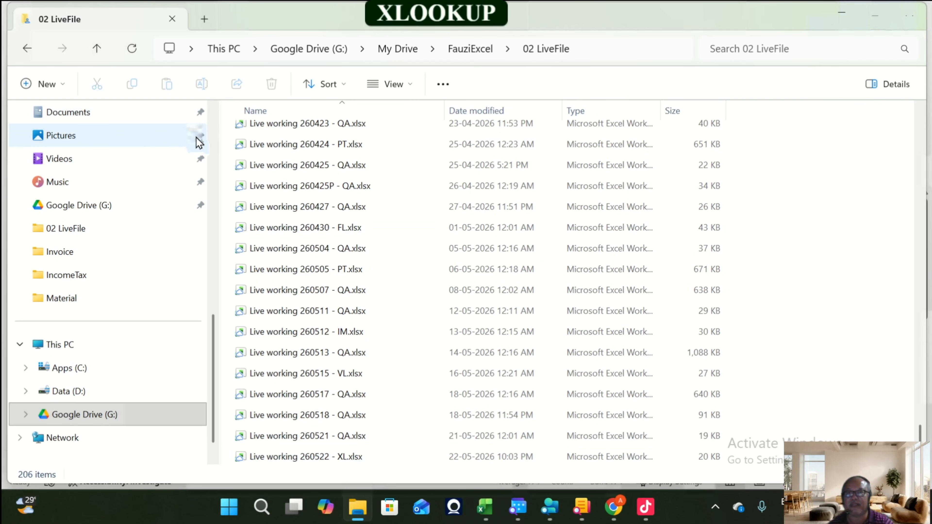
Step: Switch to the workbook, save it, and return to the folder window
key(alt+Tab)
click(99, 144)
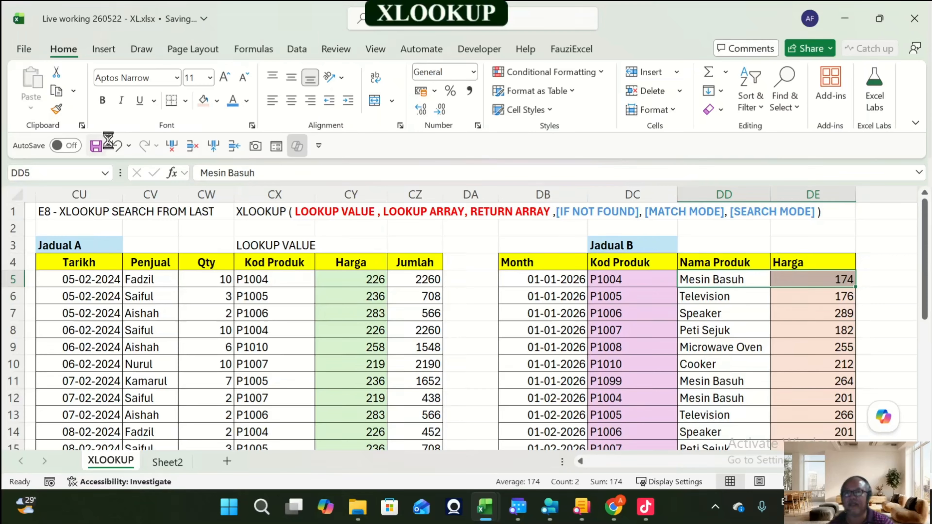
key(alt+Tab)
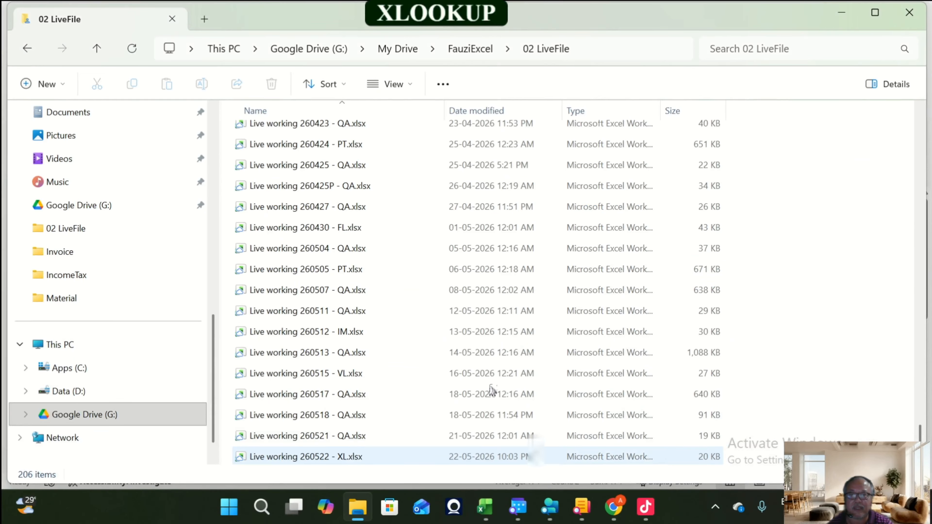
Step: Refresh the folder and open the Live working 260522 - XL.xlsx workbook
click(132, 48)
drag(921, 126, 928, 456)
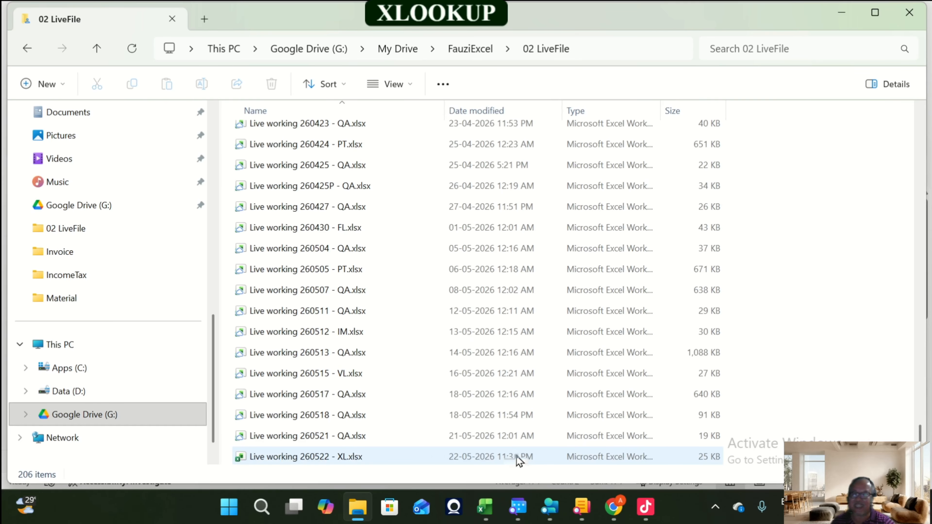
double_click(539, 466)
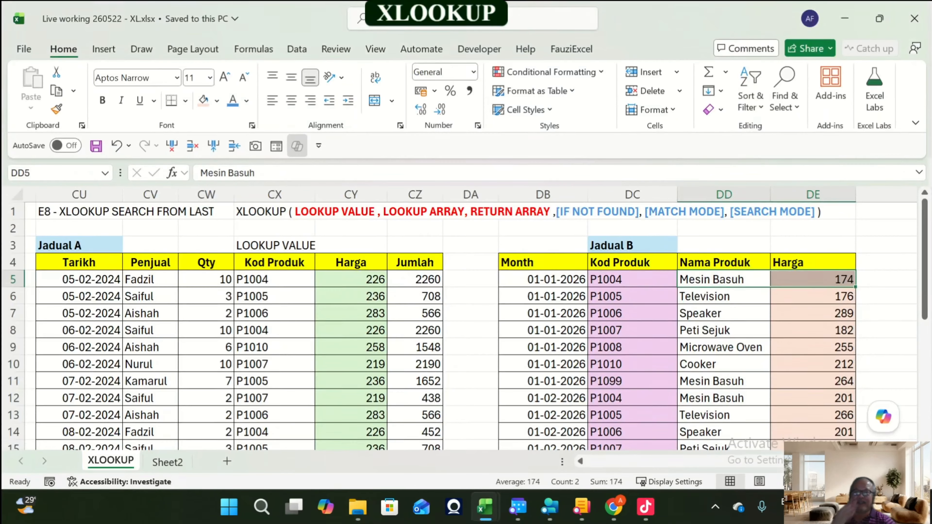
Step: Move through row 1 to the next exercise, E9 - XLOOKUP WILDCARDS
click(543, 228)
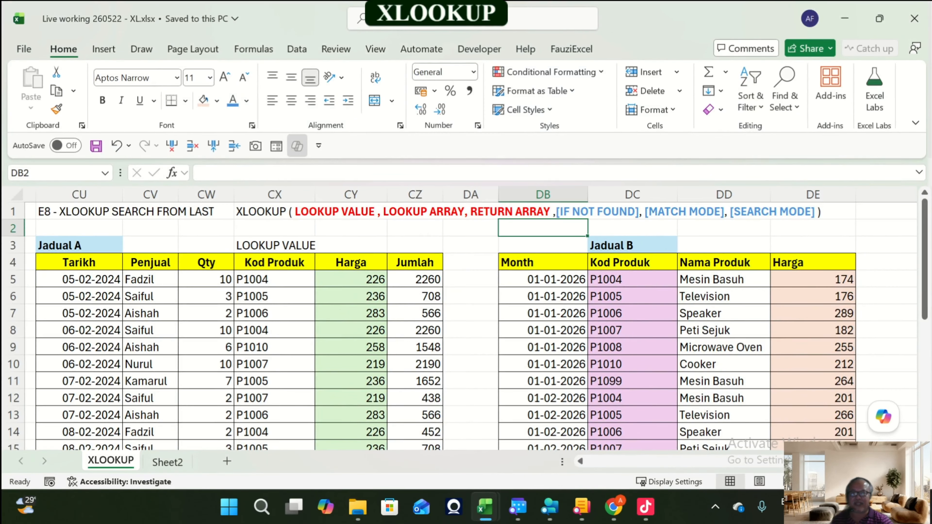
click(543, 211)
key(Right)
key(Right)
key(Right)
key(Right)
key(Right)
key(Right)
key(Right)
key(Right)
key(Right)
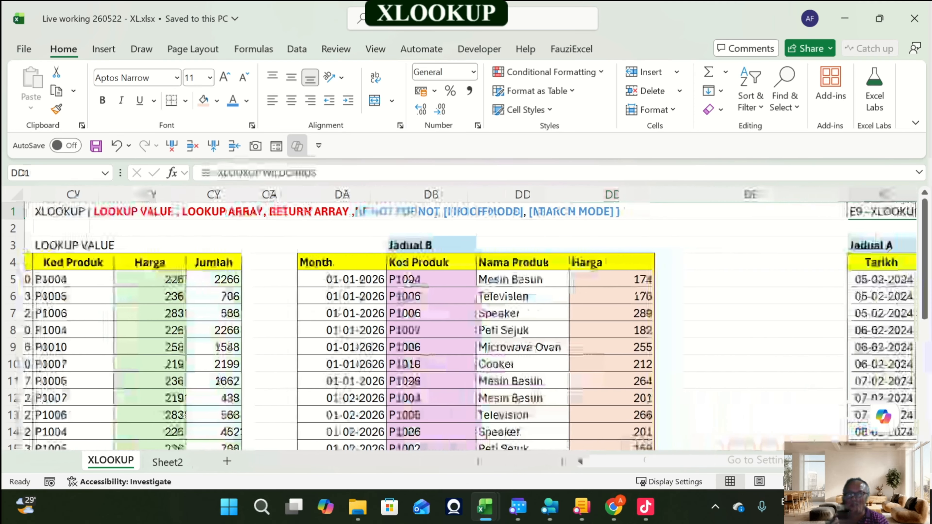
key(Right)
key(Right)
key(Right)
key(Right)
key(Right)
key(Right)
key(Right)
key(Right)
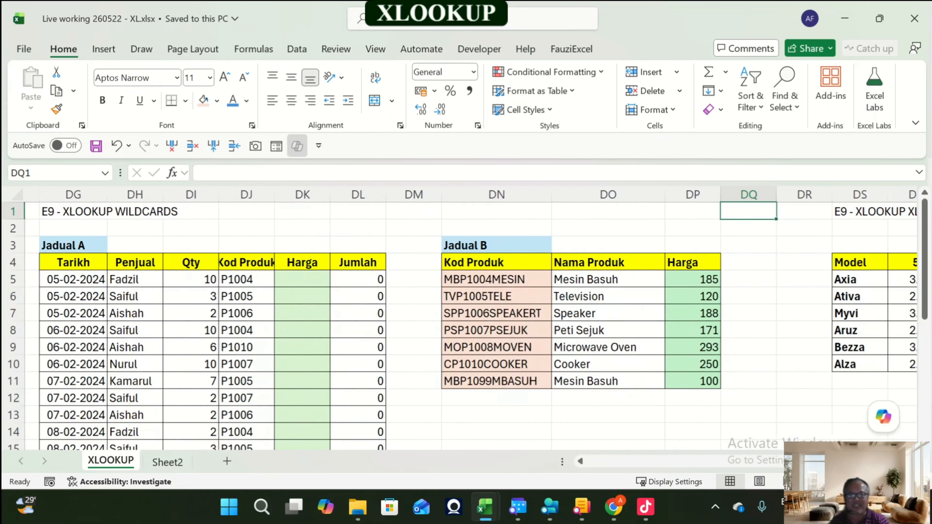
Step: Browse the E9 XLOOKUP XLOOKUP exercise and return to the E8 search-from-last section
key(Right)
key(Right)
key(Right)
key(Right)
key(Right)
key(Right)
key(Right)
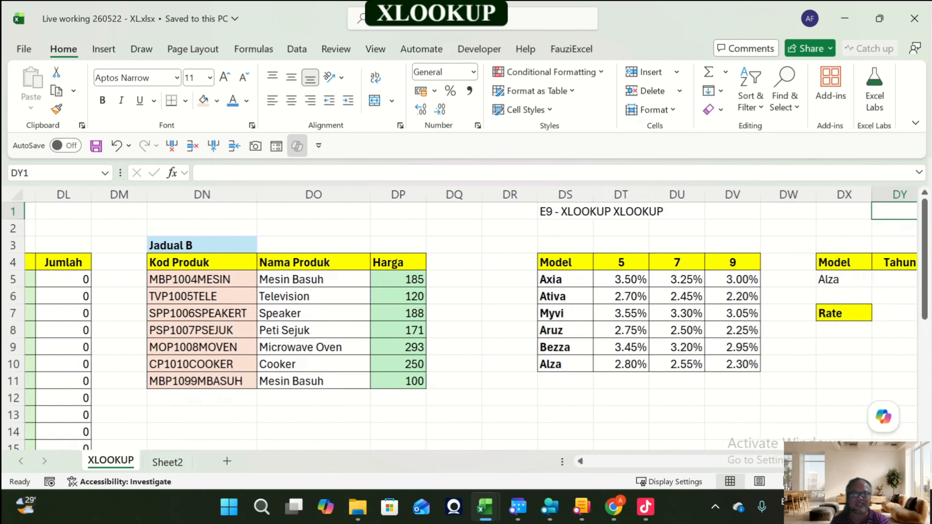
key(Right)
key(Right)
key(Left)
key(Left)
key(Left)
key(Left)
key(Left)
key(Left)
key(Left)
key(Left)
key(Left)
key(Left)
key(Left)
key(Left)
key(Left)
key(Left)
key(Left)
key(Left)
key(Left)
key(Left)
key(Left)
key(Left)
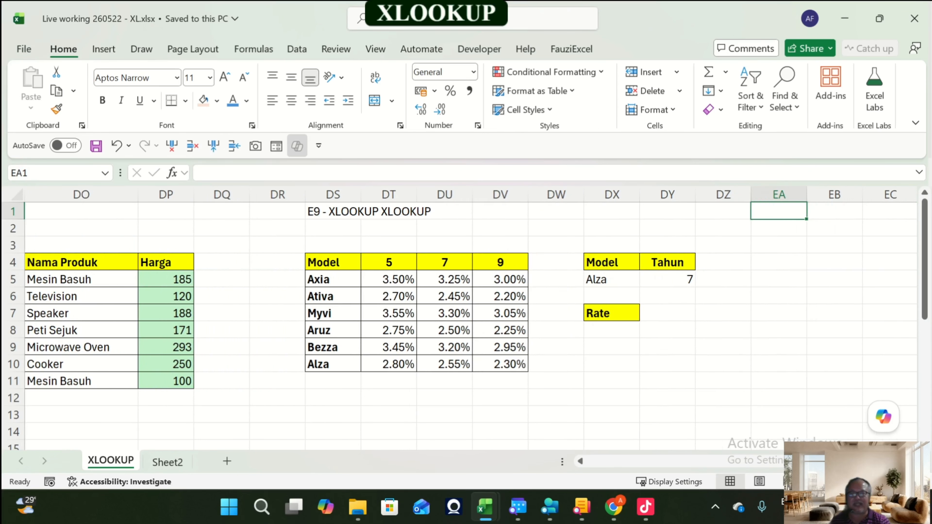
key(Left)
key(Left)
key(Left)
key(Left)
key(Left)
key(Left)
key(Left)
key(Left)
key(Left)
key(Left)
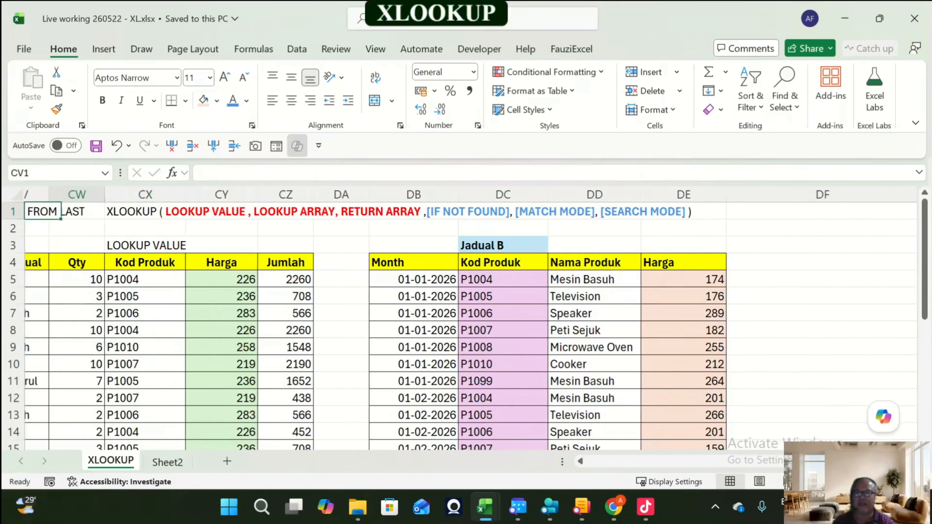
key(Right)
key(Right)
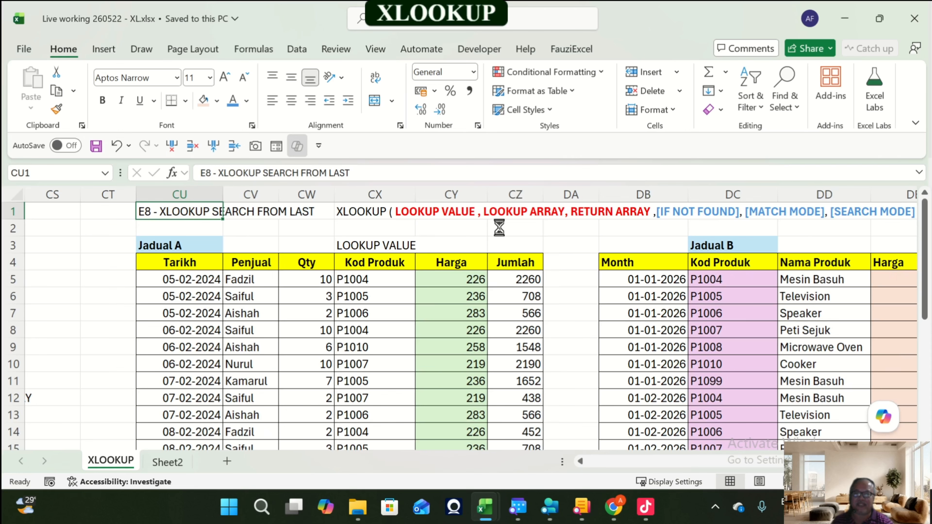
Step: Copy the XLOOKUP syntax text from the E8 header row and paste it into DJ1 of the E9 wildcards section
key(ctrl+c)
key(Right)
key(Right)
key(Right)
key(Right)
key(Right)
key(Right)
key(Right)
key(Right)
key(Right)
key(Right)
key(Right)
key(Right)
key(Right)
key(Right)
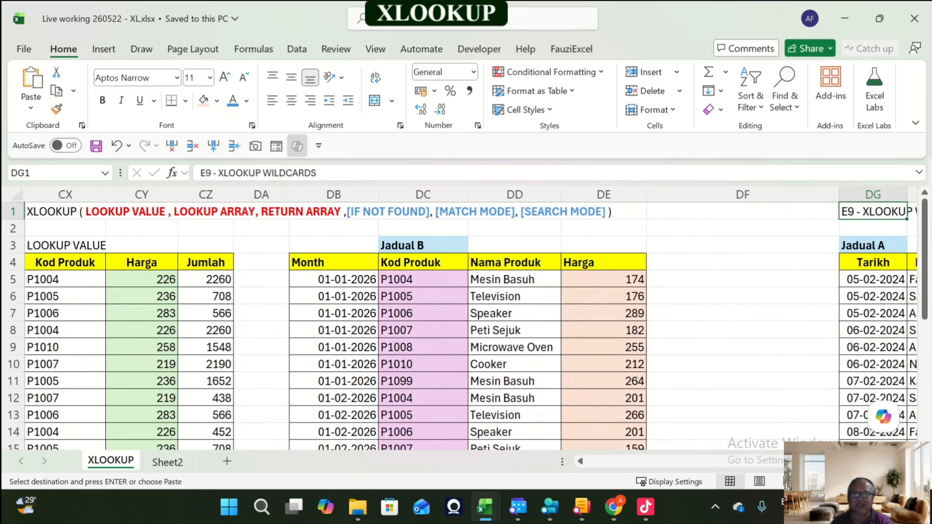
key(Right)
key(Right)
key(Right)
key(Right)
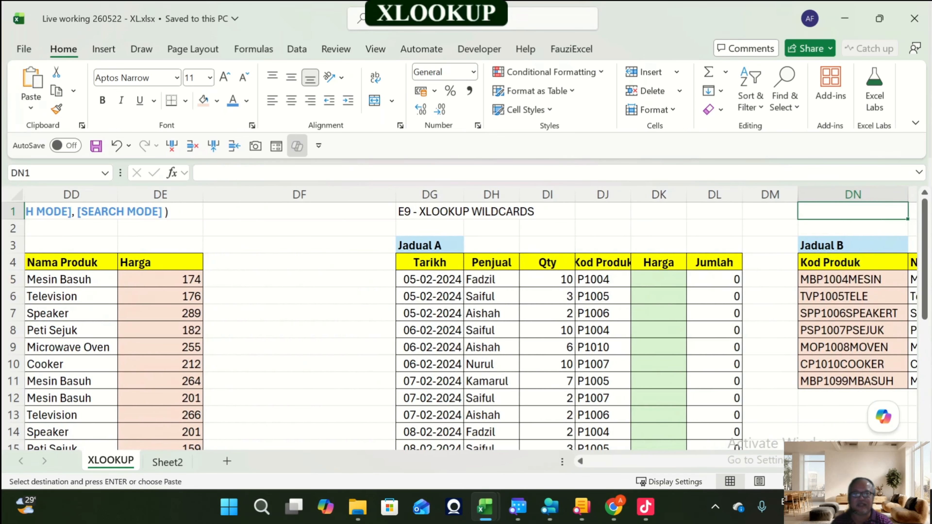
key(Left)
key(Left)
key(Left)
key(Escape)
key(Left)
key(Left)
key(Left)
key(Left)
key(Left)
key(Left)
key(Left)
key(Left)
key(Left)
key(Left)
key(Left)
key(Left)
key(Left)
key(ctrl+c)
key(Right)
key(Right)
key(Right)
key(Right)
key(Right)
key(Right)
key(Right)
key(Right)
key(Right)
key(Right)
key(Right)
key(Right)
key(Right)
key(Right)
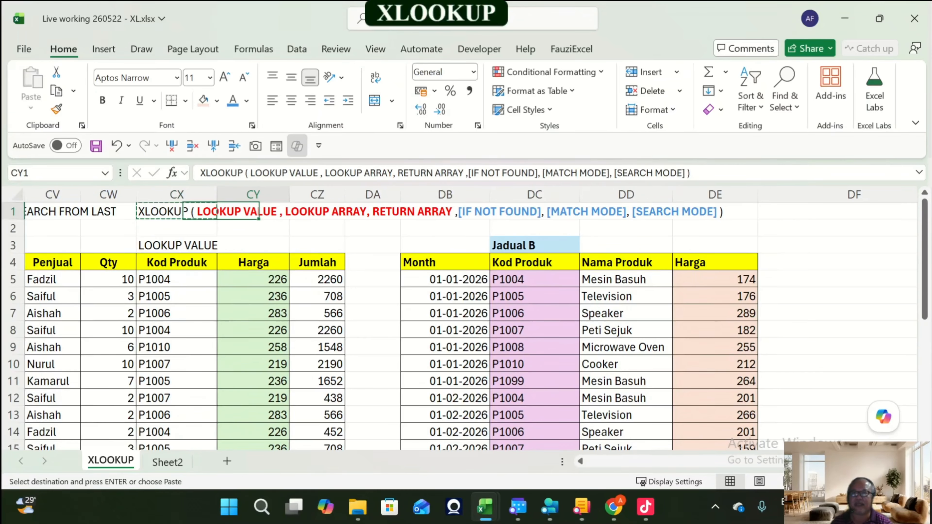
key(Left)
key(Left)
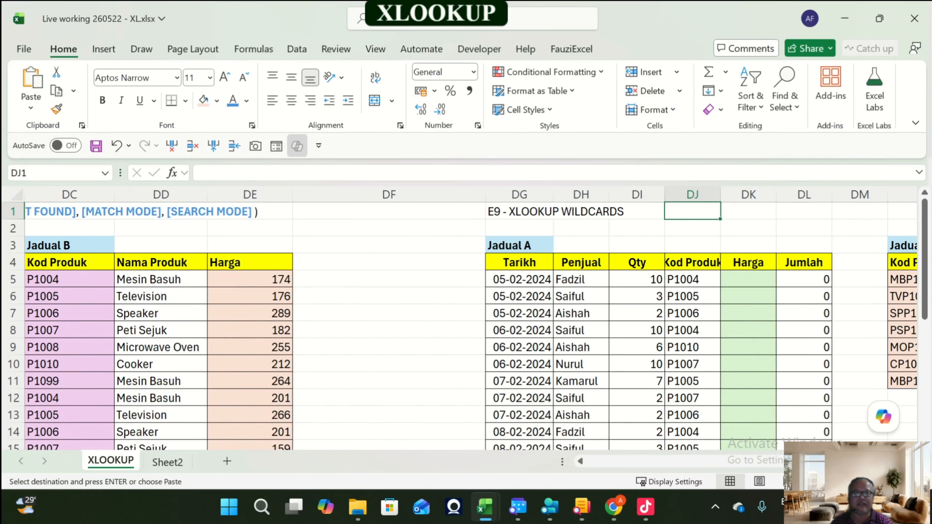
key(Return)
Step: Recolour the [SEARCH MODE] part of the syntax text in DJ1 to black
key(Right)
key(Right)
key(Right)
key(Right)
key(Right)
key(Right)
key(Right)
key(Right)
key(Right)
key(Right)
key(Right)
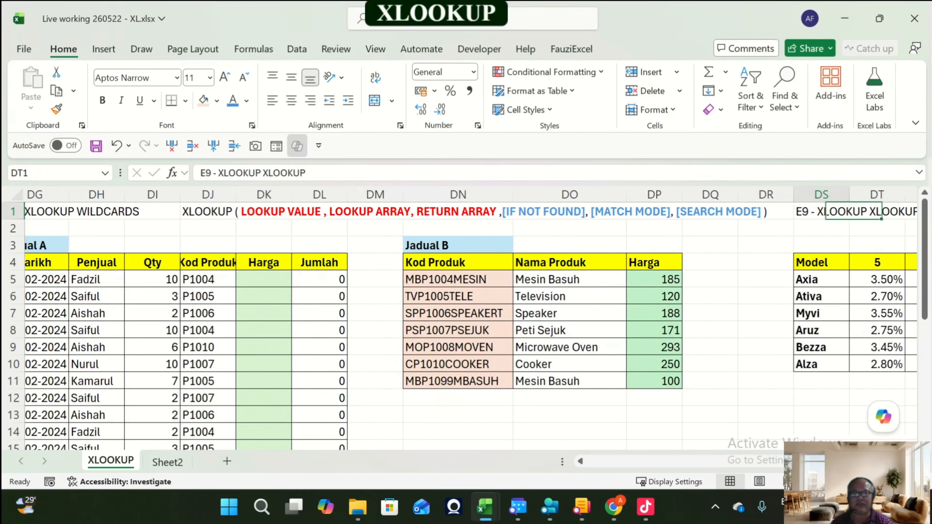
key(Right)
key(Left)
key(Left)
key(Left)
key(Left)
key(Left)
key(Left)
key(Left)
key(Left)
key(Left)
key(Left)
key(Left)
key(Left)
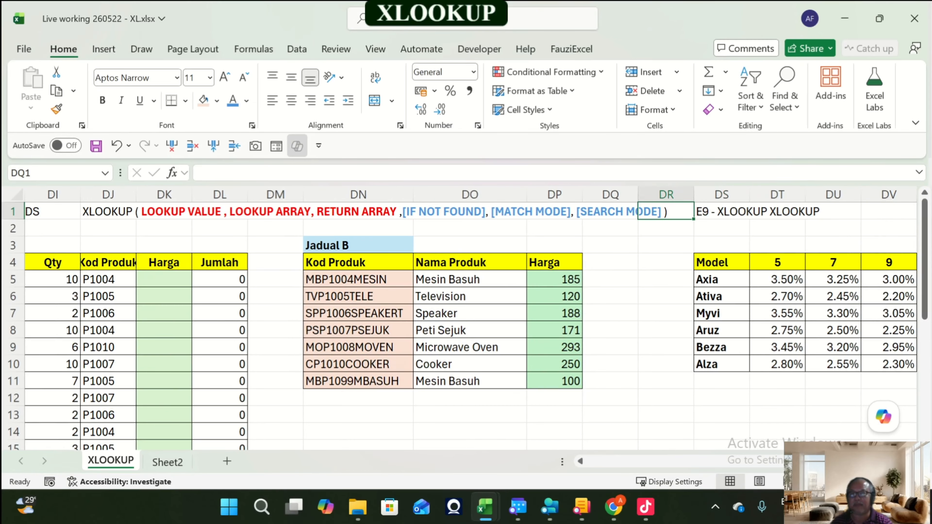
key(F2)
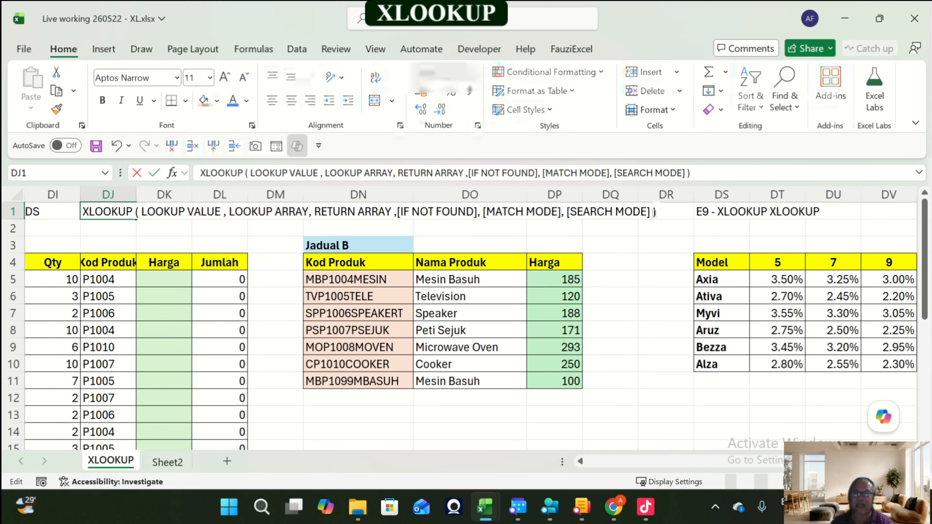
key(Left)
key(Left)
key(Left)
key(Left)
key(Left)
key(Left)
key(Left)
key(Left)
key(Left)
key(Left)
key(Left)
key(Left)
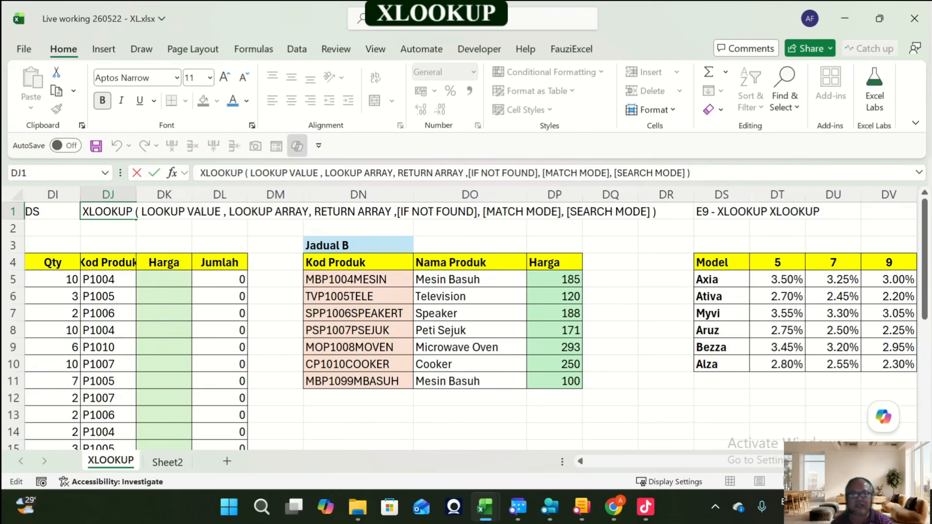
key(shift+Right)
key(shift+Right)
key(shift+Right)
key(shift+Right)
key(shift+Right)
key(shift+Right)
key(shift+Right)
key(shift+Right)
key(shift+Right)
key(shift+Right)
key(shift+Right)
key(shift+Right)
key(shift+Right)
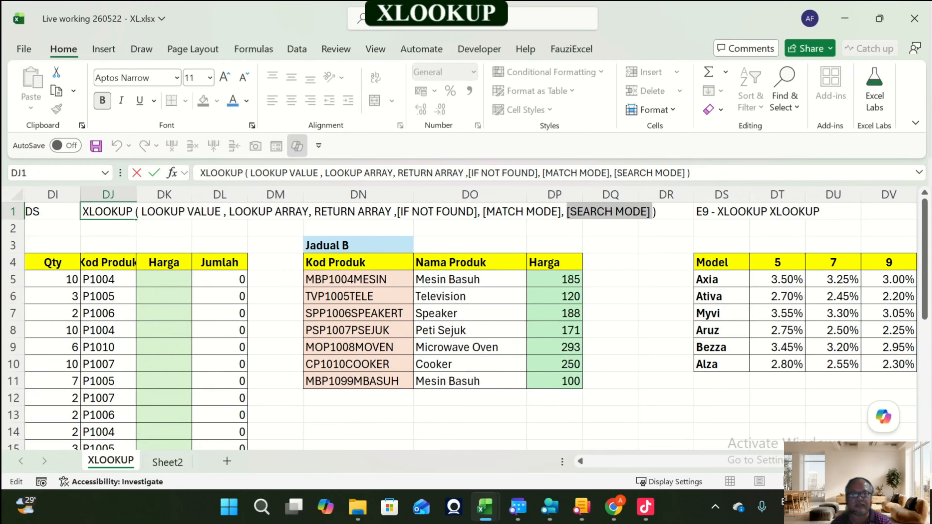
key(shift+Right)
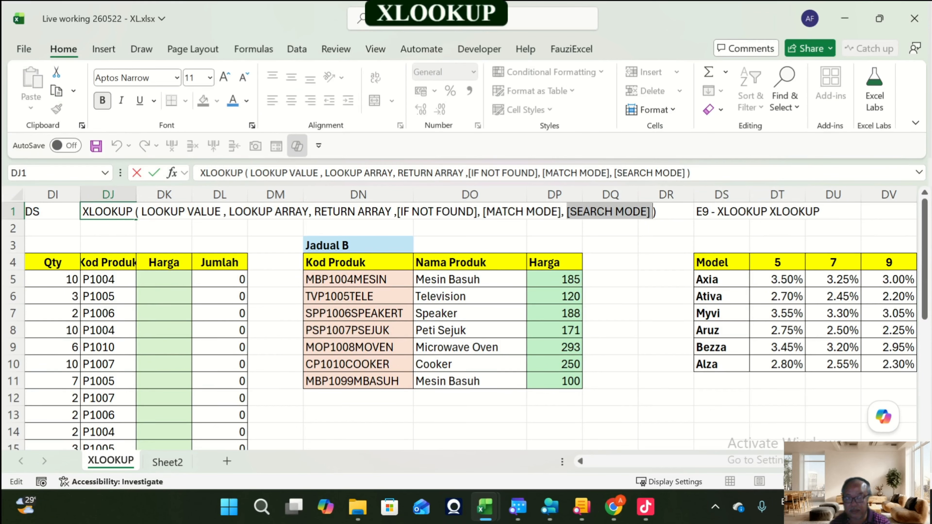
click(229, 97)
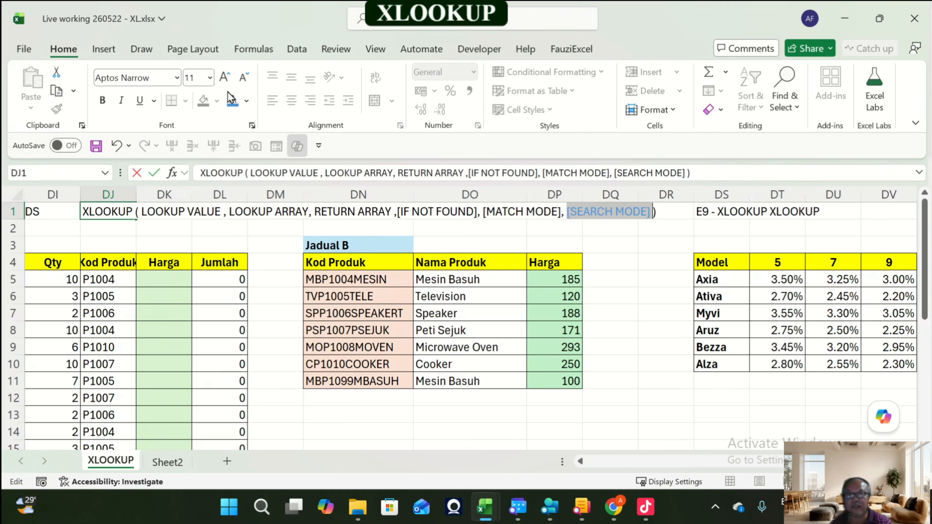
click(247, 102)
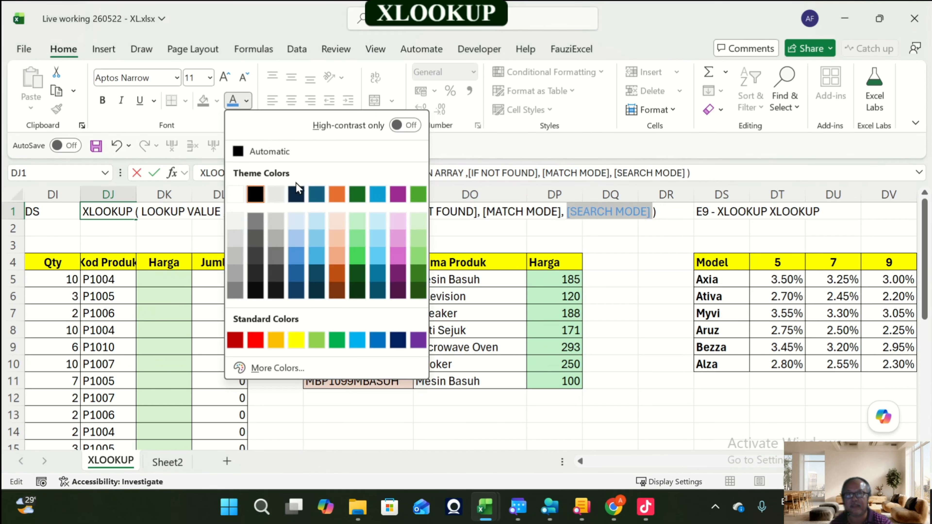
click(262, 193)
click(666, 297)
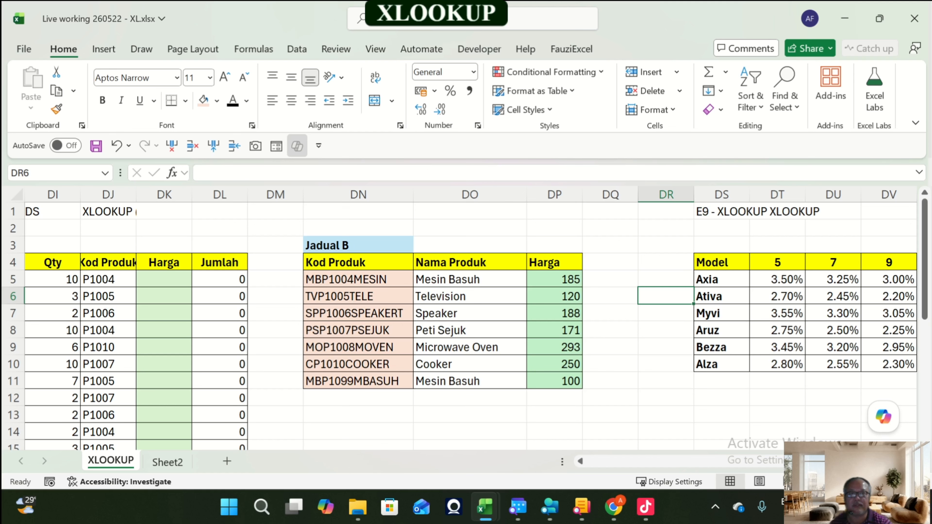
Step: Widen the Qty and Kod Produk columns of Jadual A and the Kod Produk column of Jadual B
key(Up)
key(Up)
key(Up)
key(Up)
key(Up)
key(End)
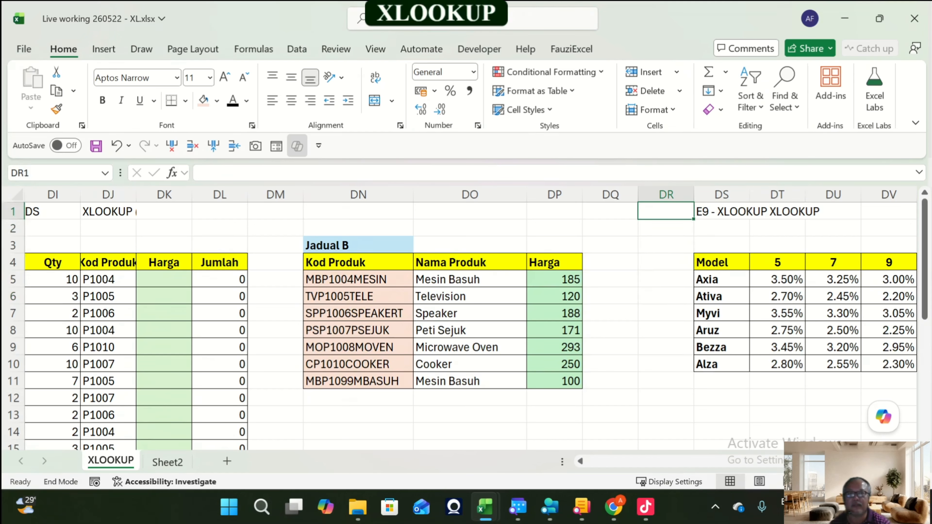
key(Left)
key(Right)
key(Right)
key(Left)
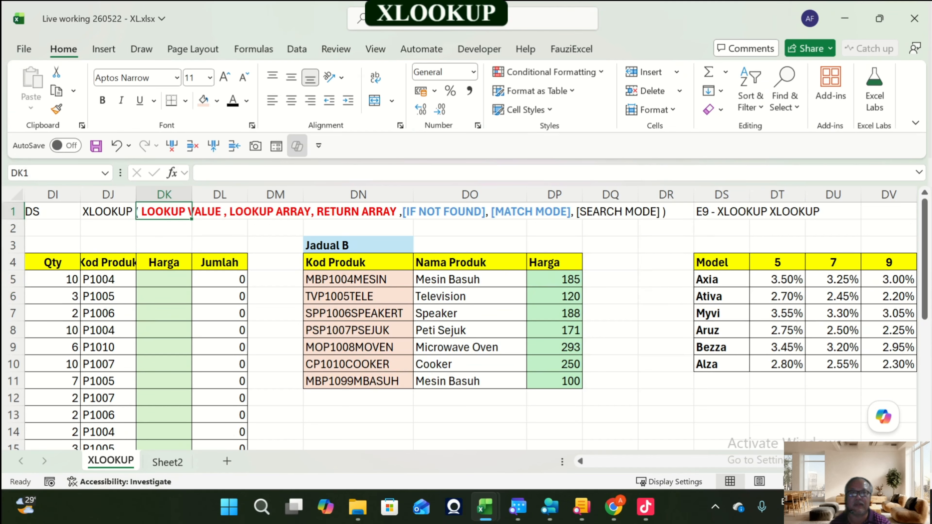
key(Left)
key(Down)
key(Down)
key(Down)
key(Down)
key(Down)
key(Left)
key(Left)
key(Left)
key(Left)
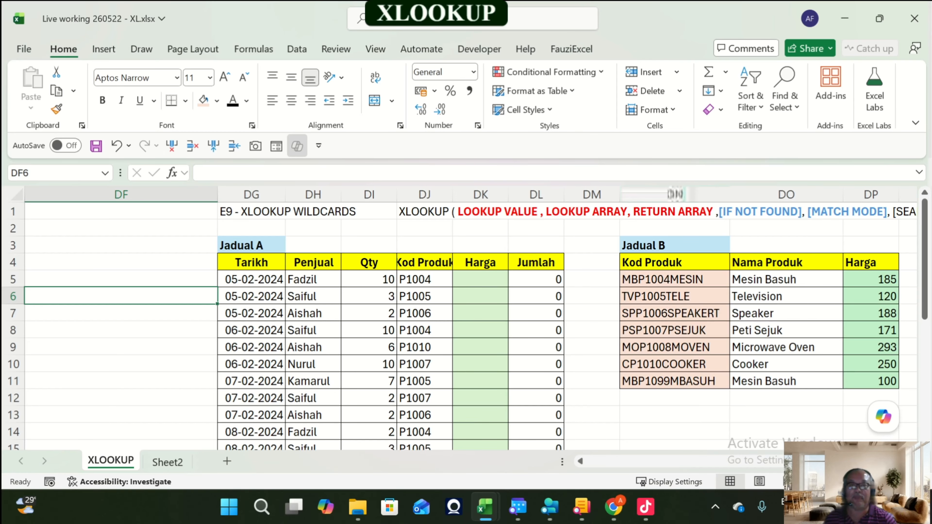
drag(453, 195, 475, 195)
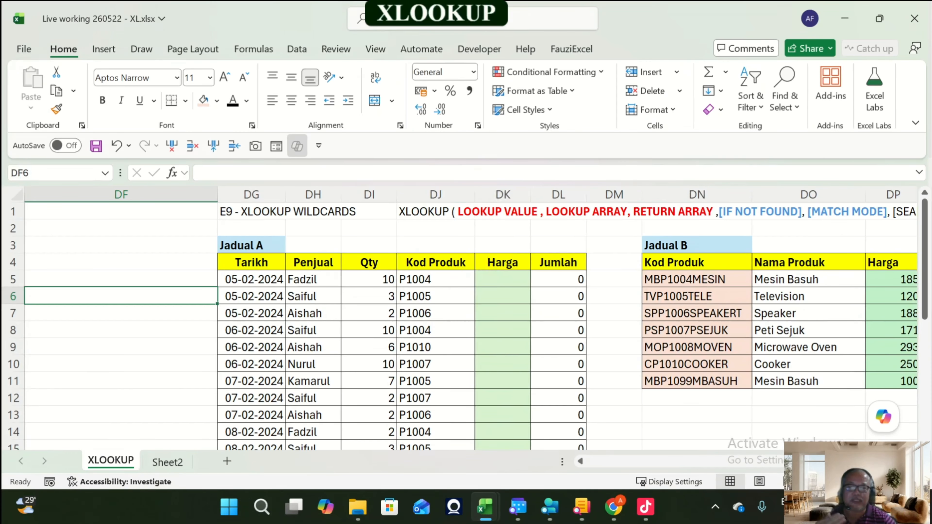
drag(397, 195, 410, 195)
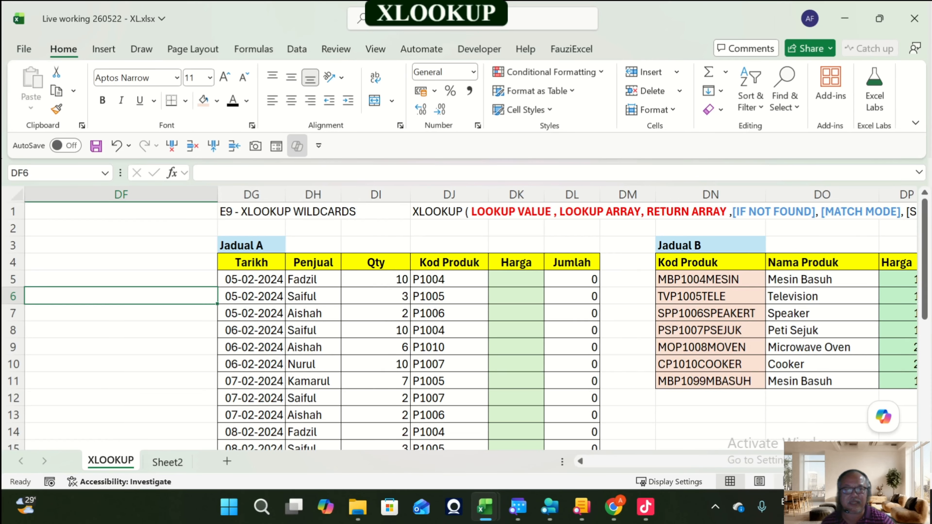
scroll(470, 319, right, 5)
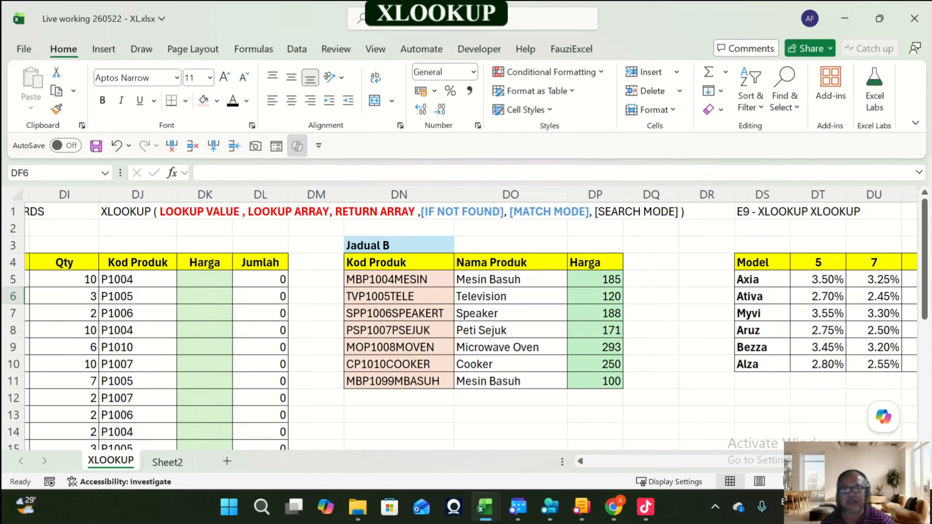
drag(454, 194, 463, 195)
Step: Enter the wildcard text *P1004* in DN13 below the Jadual B table
click(138, 280)
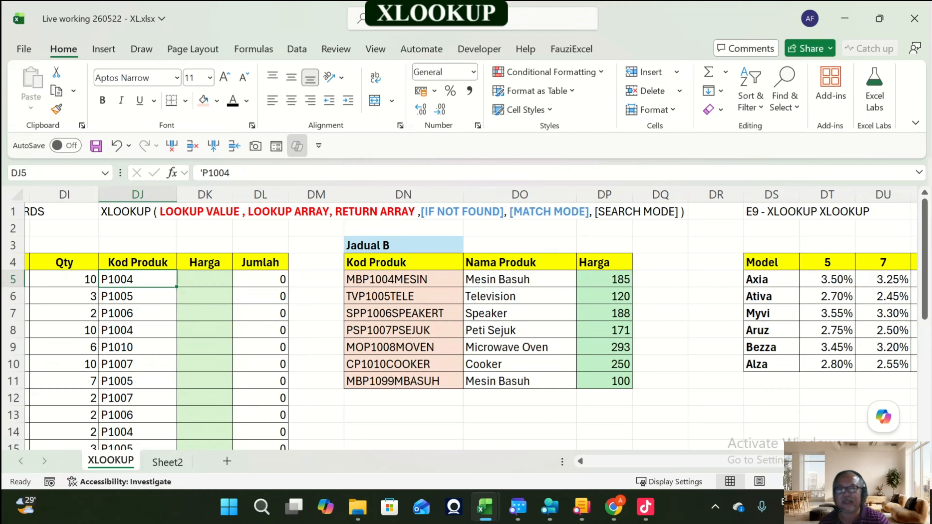
drag(385, 279, 605, 364)
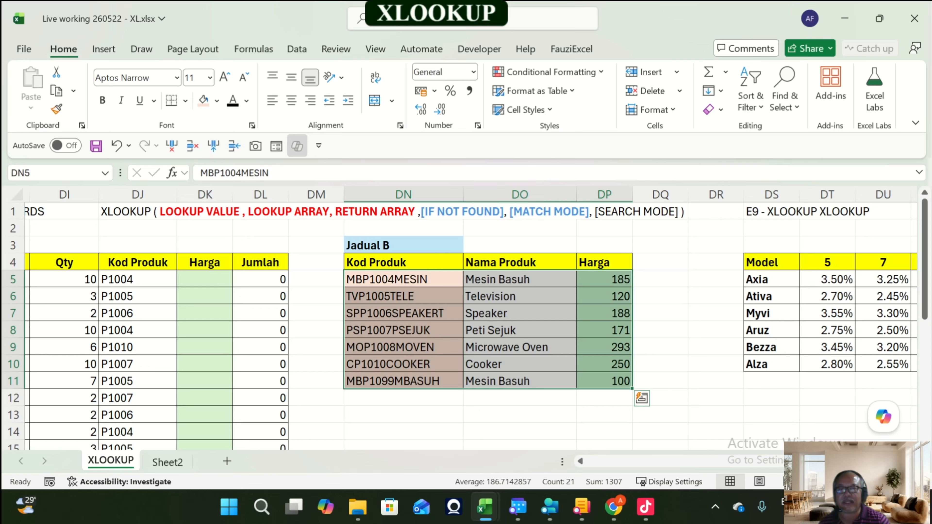
key(Down)
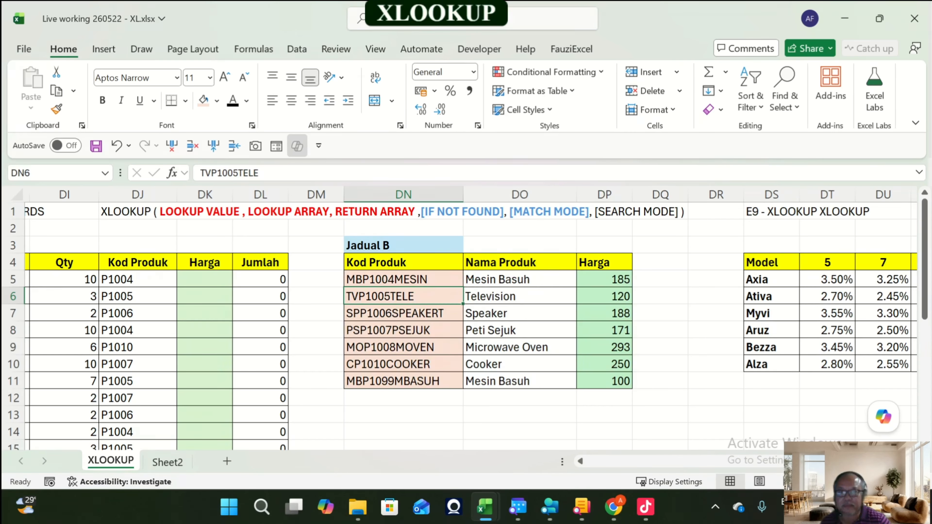
key(ctrl+Down)
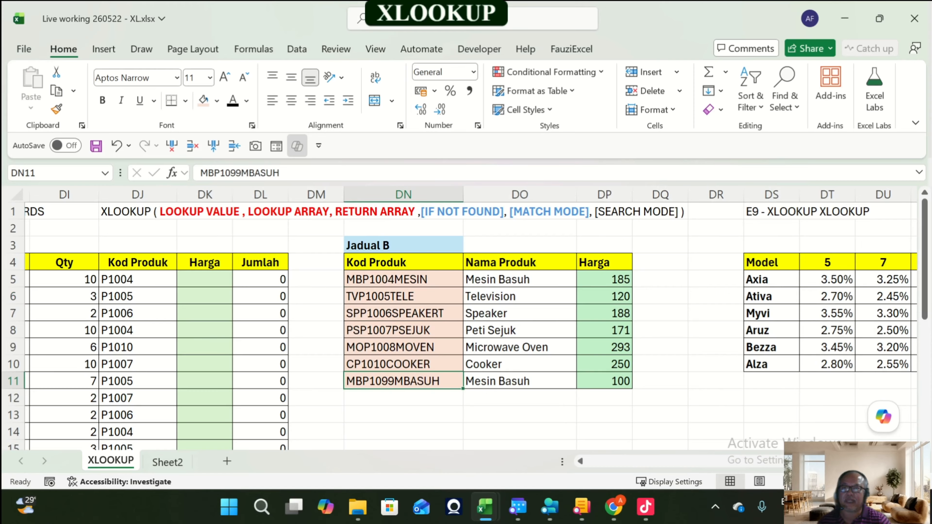
click(137, 279)
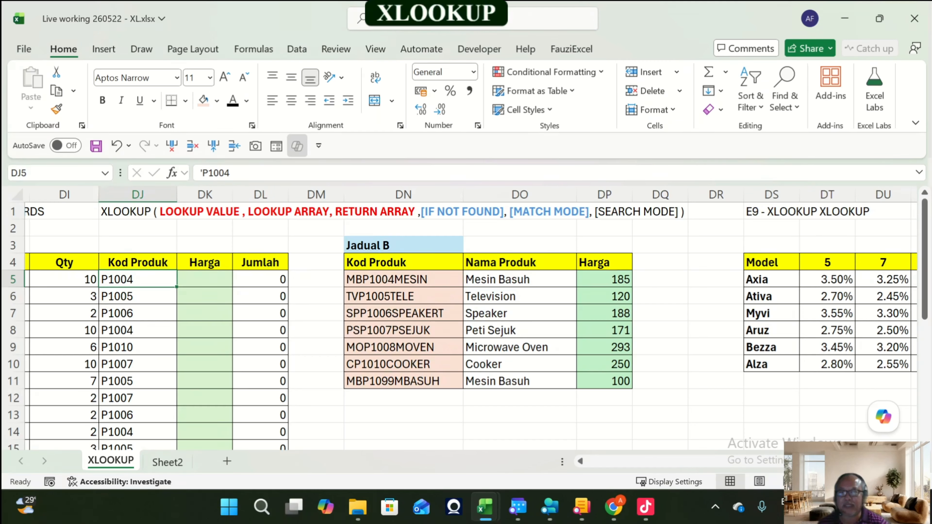
click(404, 415)
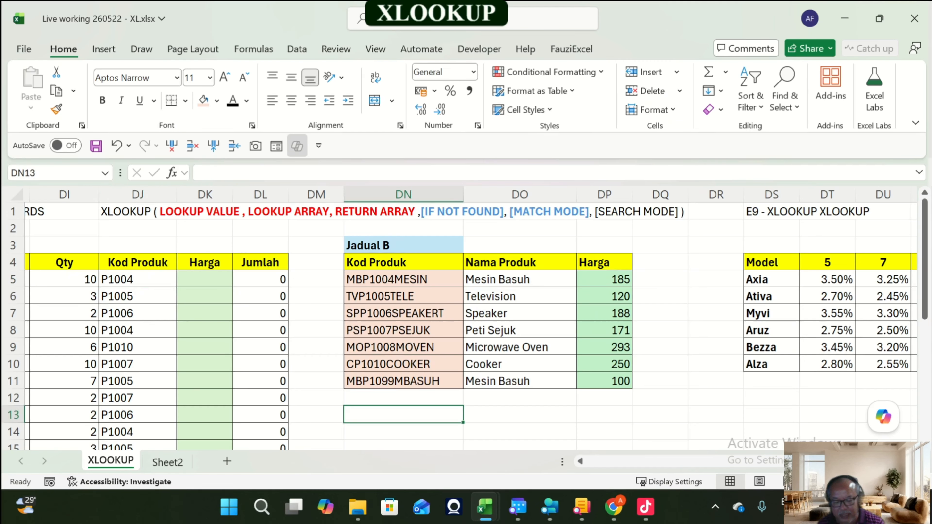
text(*P1004)
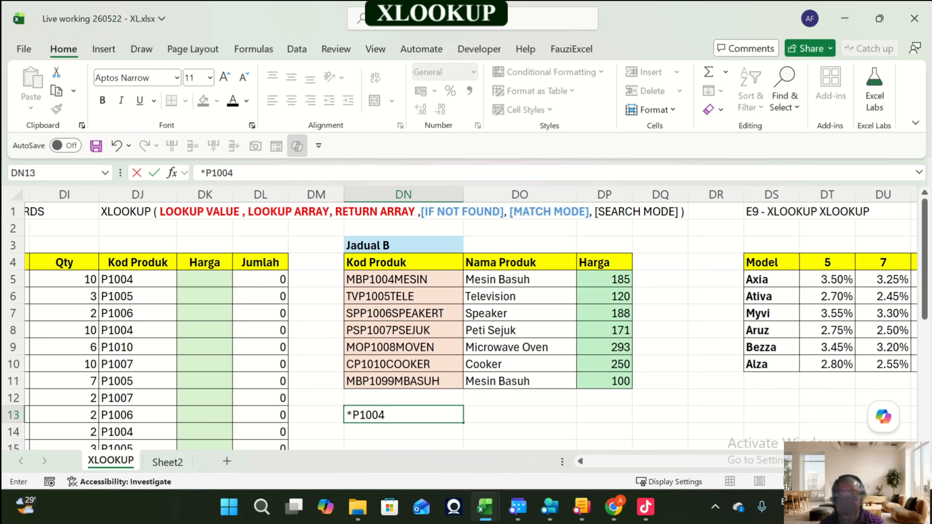
text(*)
key(Return)
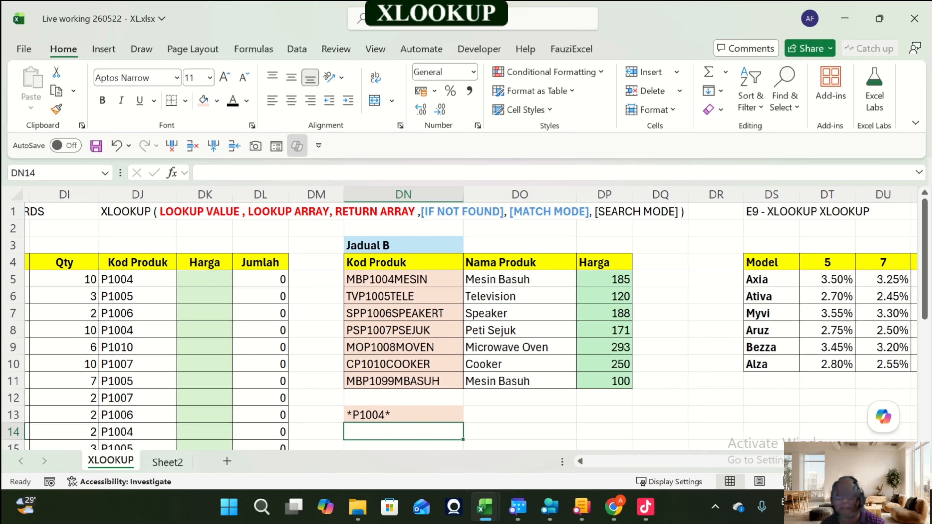
Step: In DK5, start an XLOOKUP whose lookup value wraps the Kod Produk range DJ5:DJ22 in wildcards as "*"&DJ5:DJ22&"*"
click(404, 415)
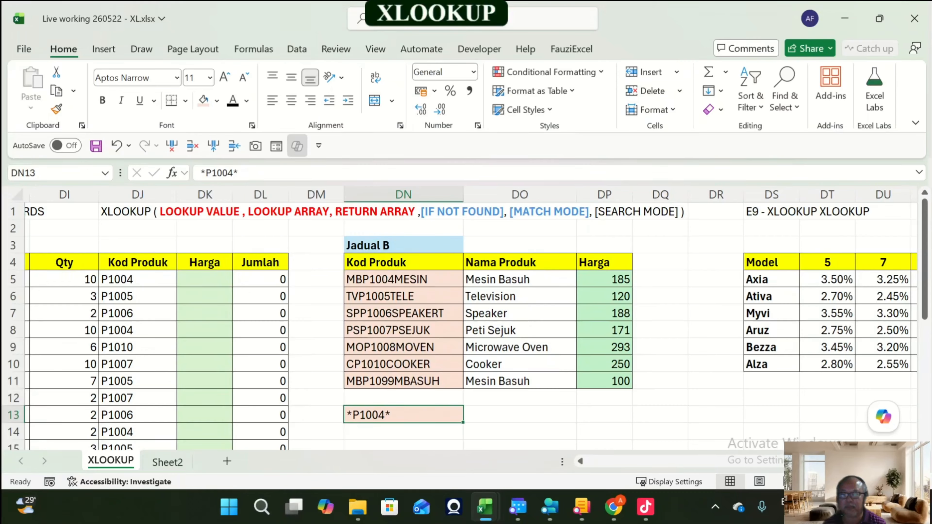
key(Up)
key(Up)
key(Up)
key(Up)
key(Up)
key(Up)
key(Up)
key(Up)
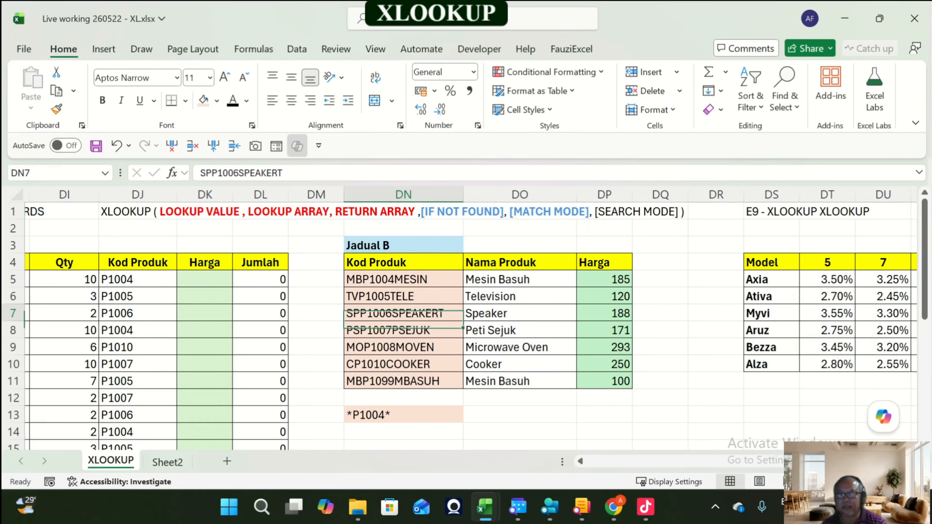
key(Left)
key(Left)
key(Left)
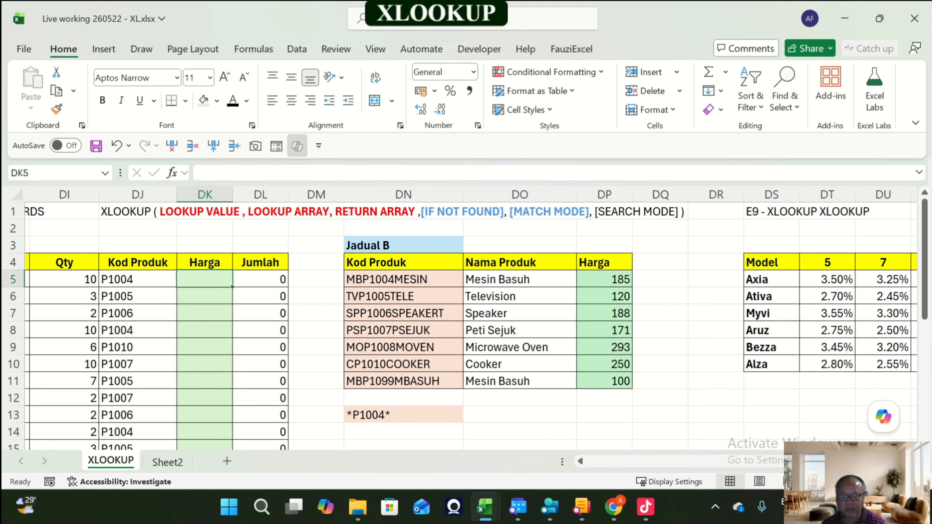
text(=)
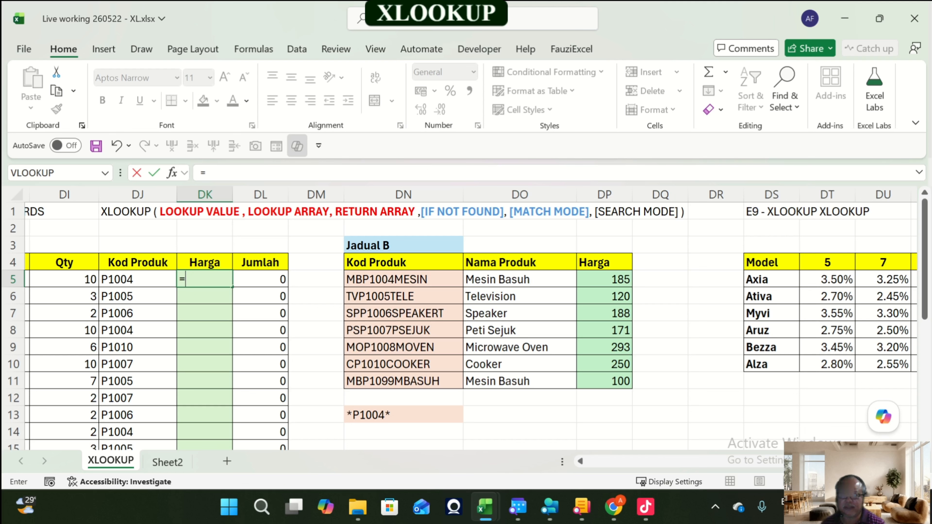
text(xlo)
key(Tab)
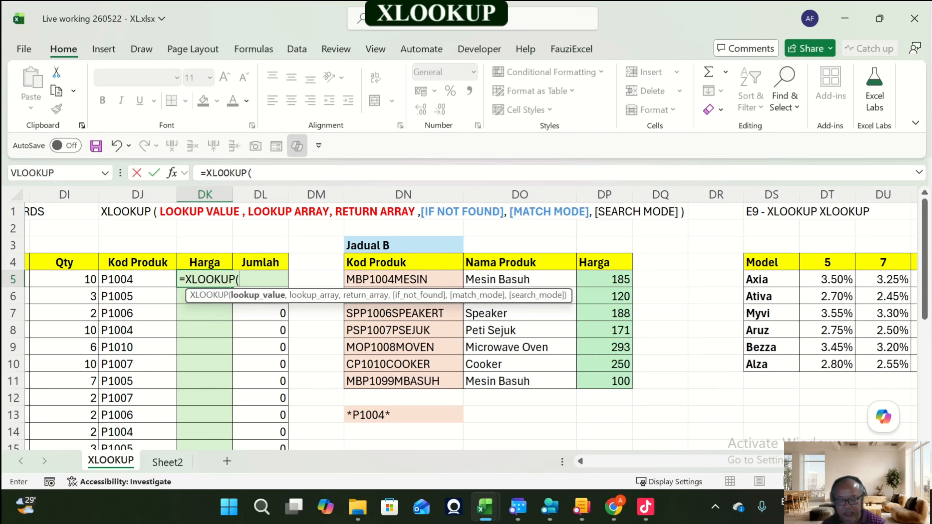
text(")
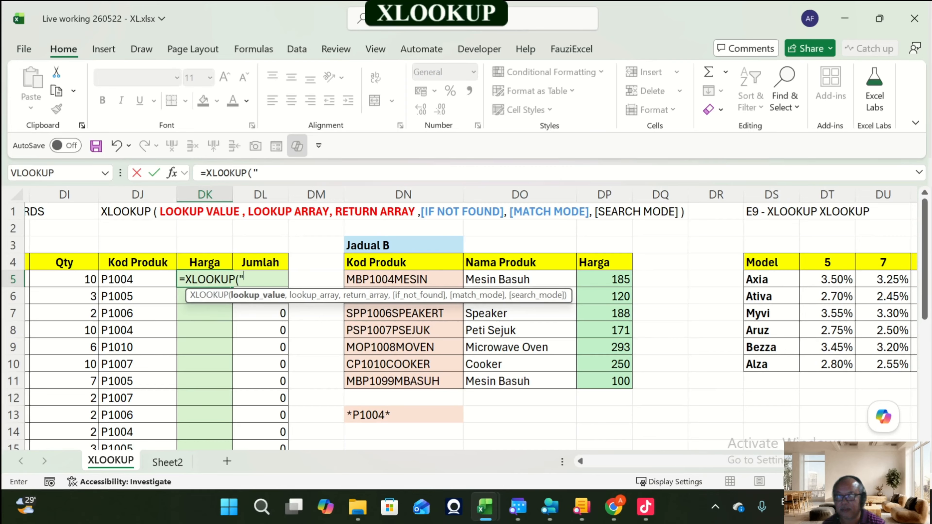
text(*)
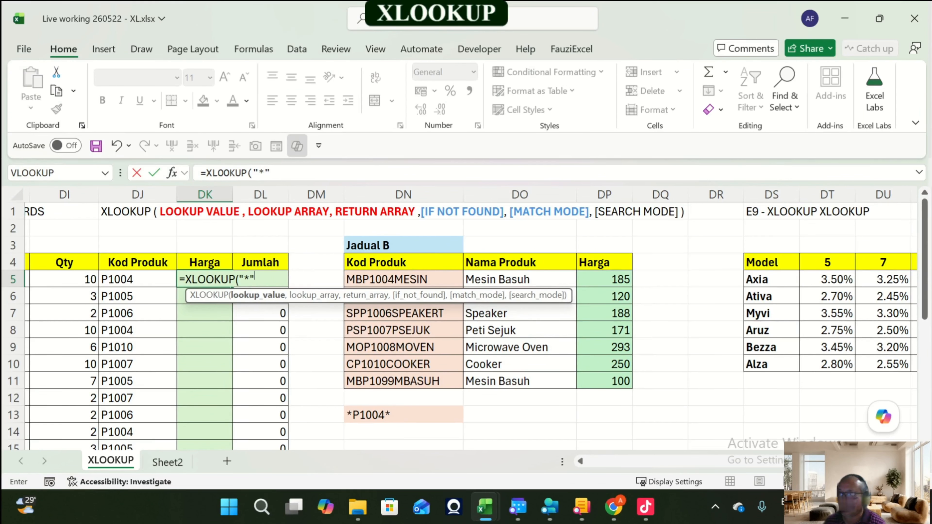
text("&)
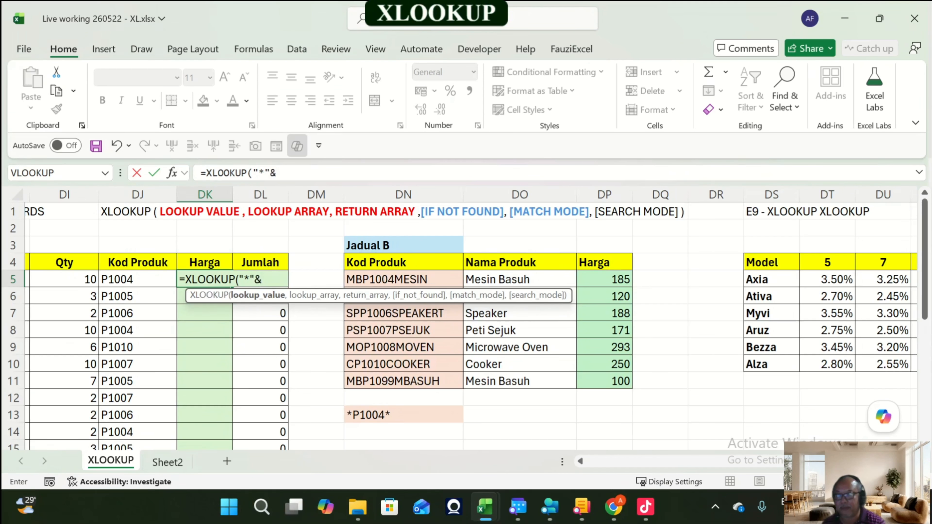
key(Left)
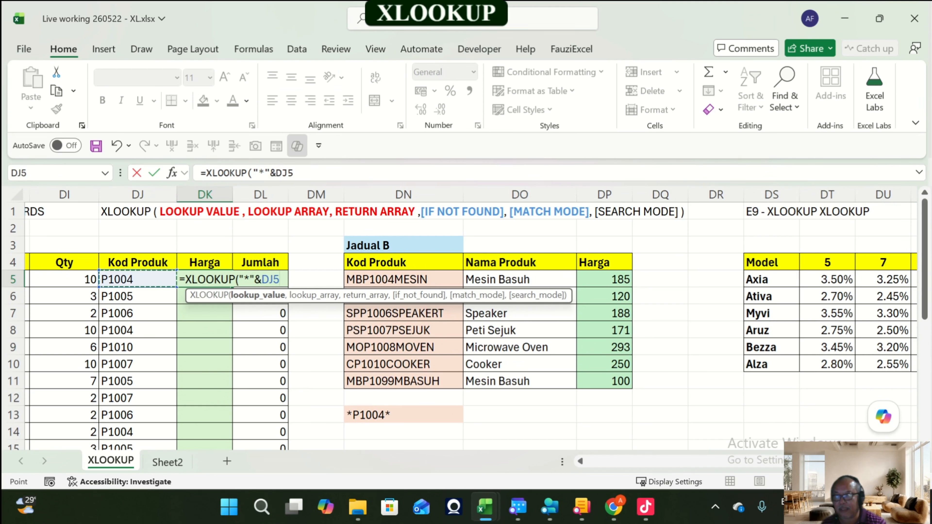
key(End)
key(shift+Down)
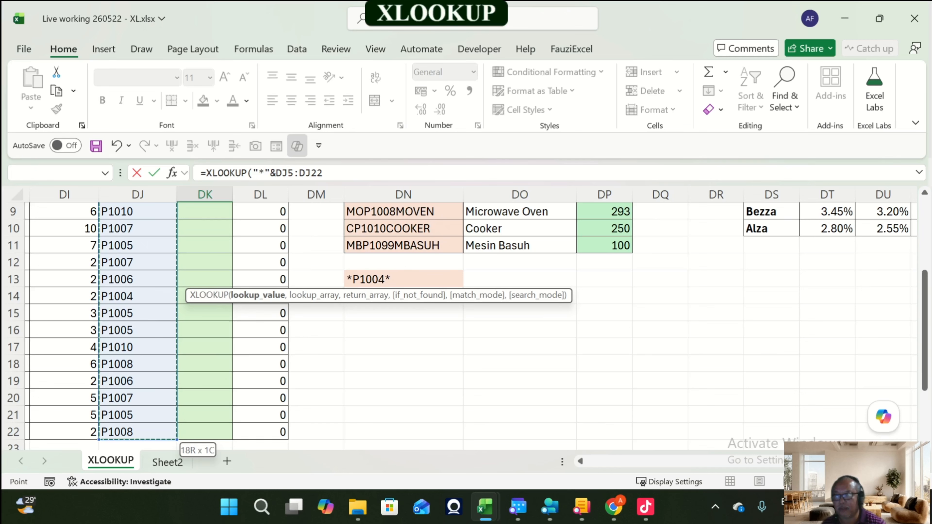
scroll(367, 323, up, 2)
scroll(467, 325, up, 1)
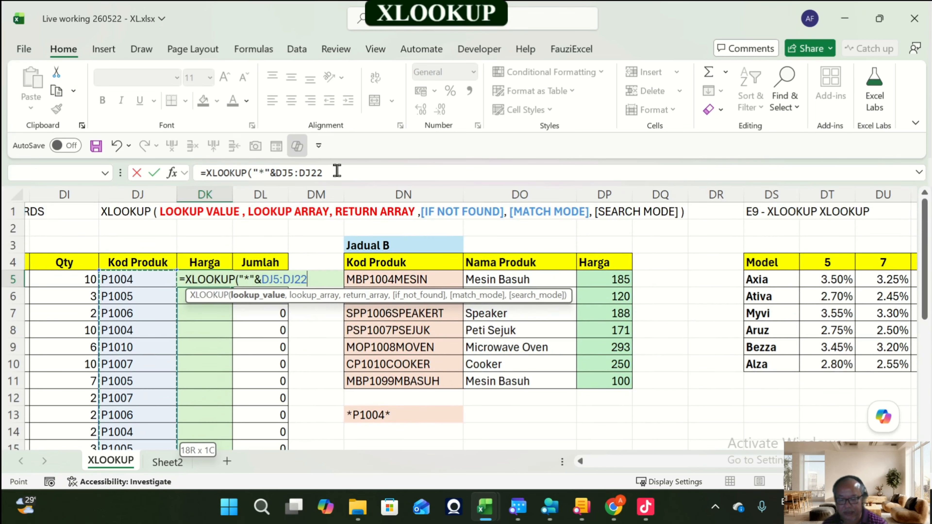
text(&)
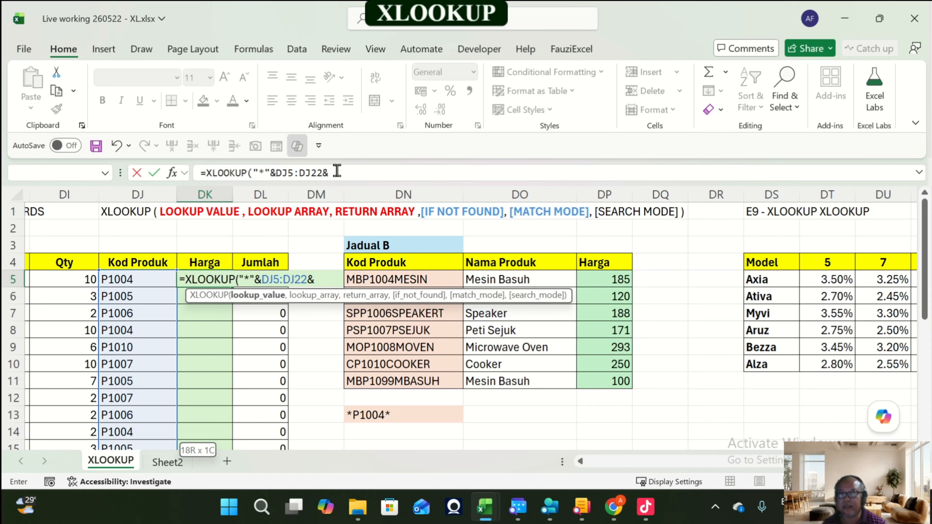
text(")
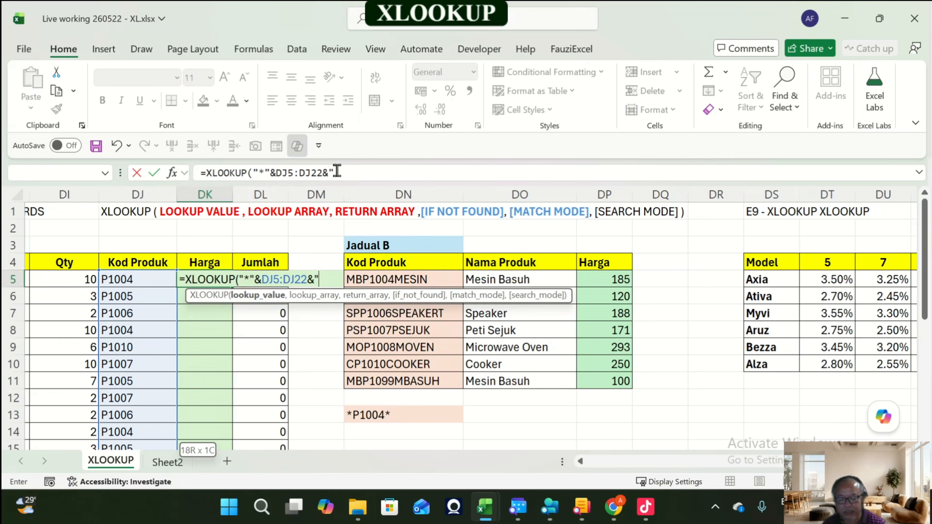
text(*)
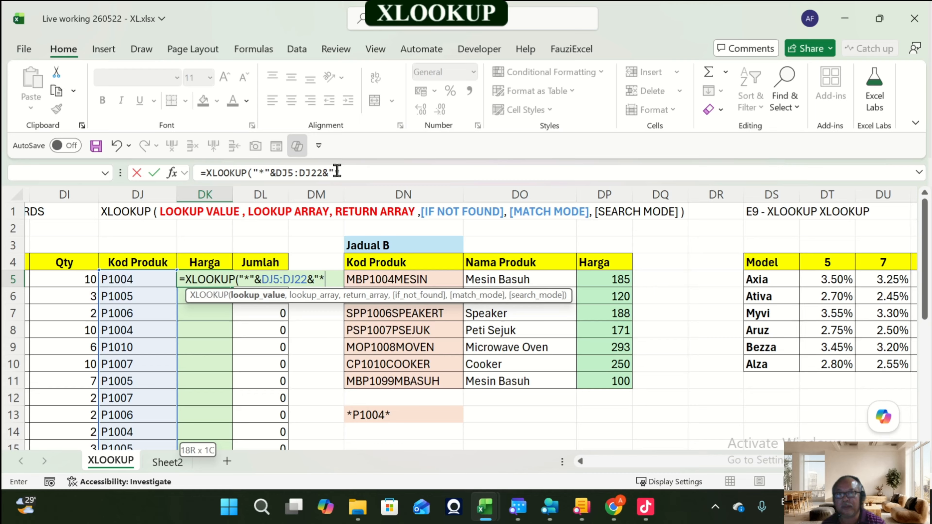
text(")
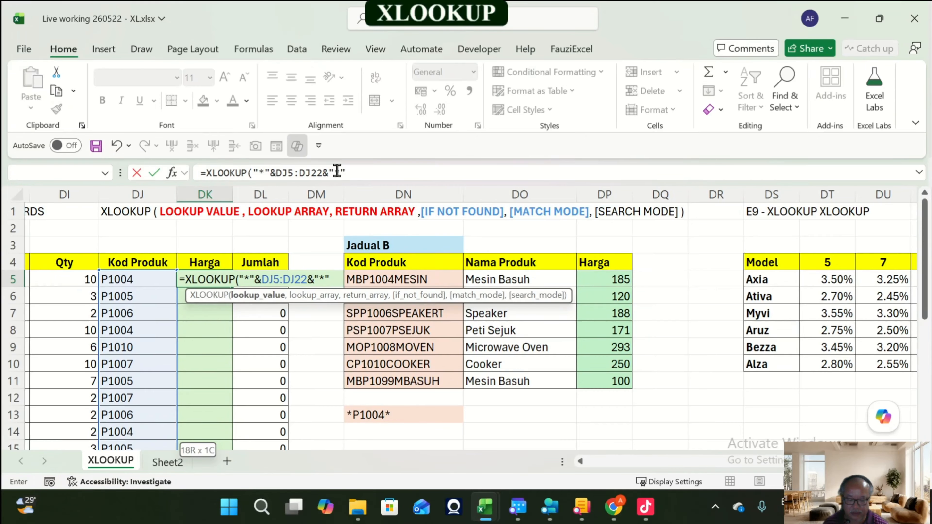
text(,)
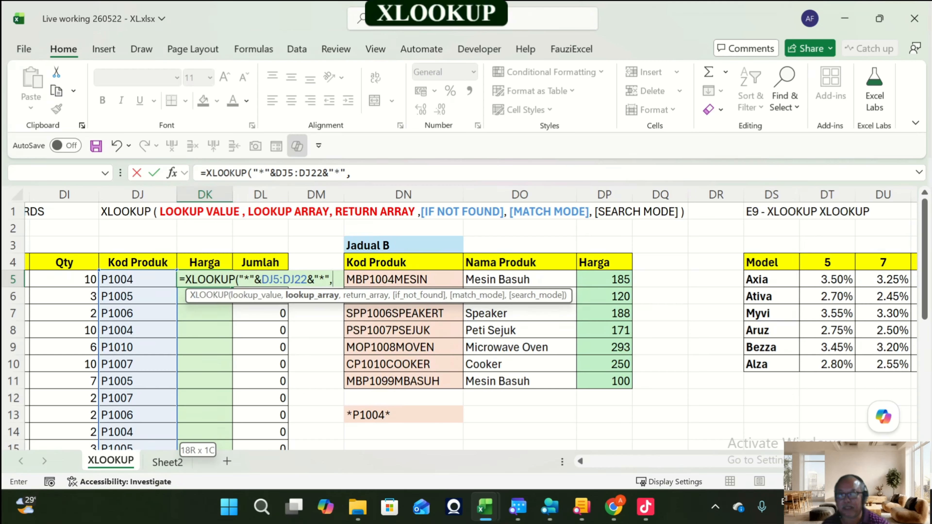
Step: Finish the formula with lookup array DN5:DN11, return array DP5:DP11, blank if-not-found and match mode 2 wildcard match, and enter it
drag(404, 381, 434, 278)
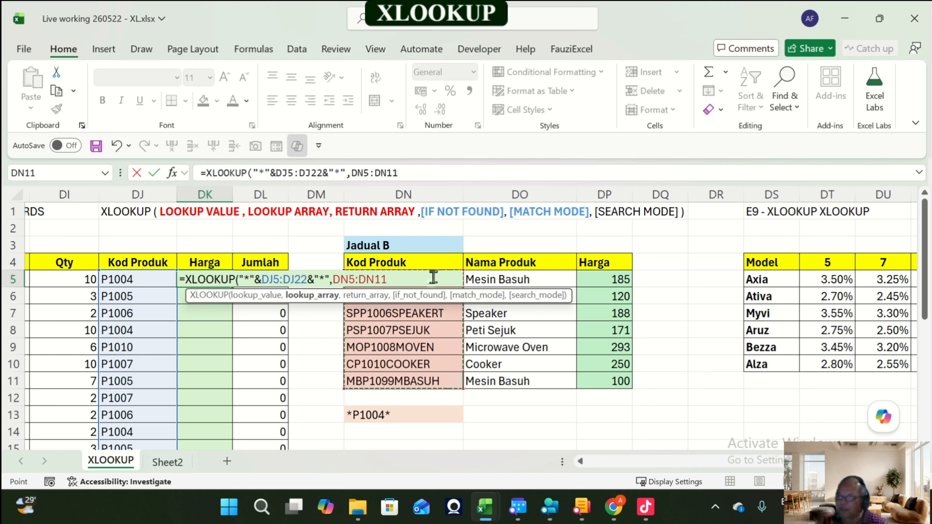
text(,)
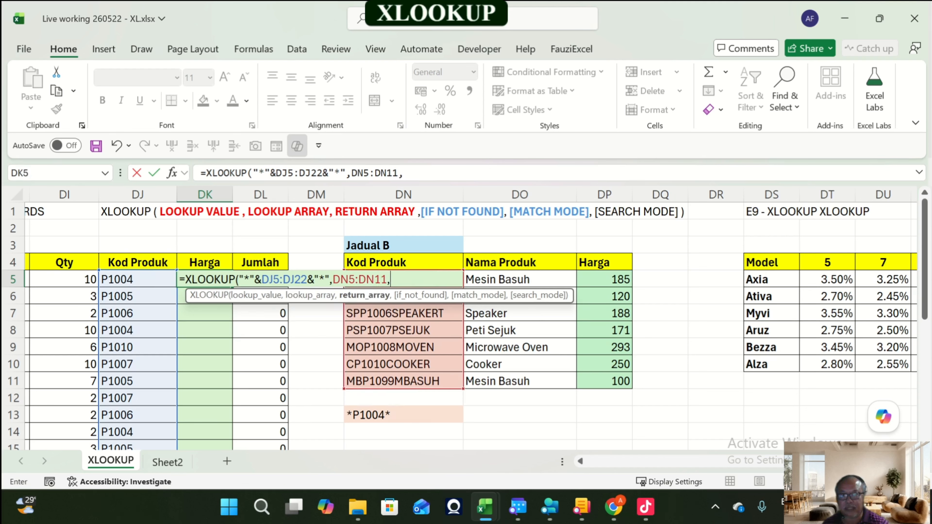
drag(605, 382, 601, 267)
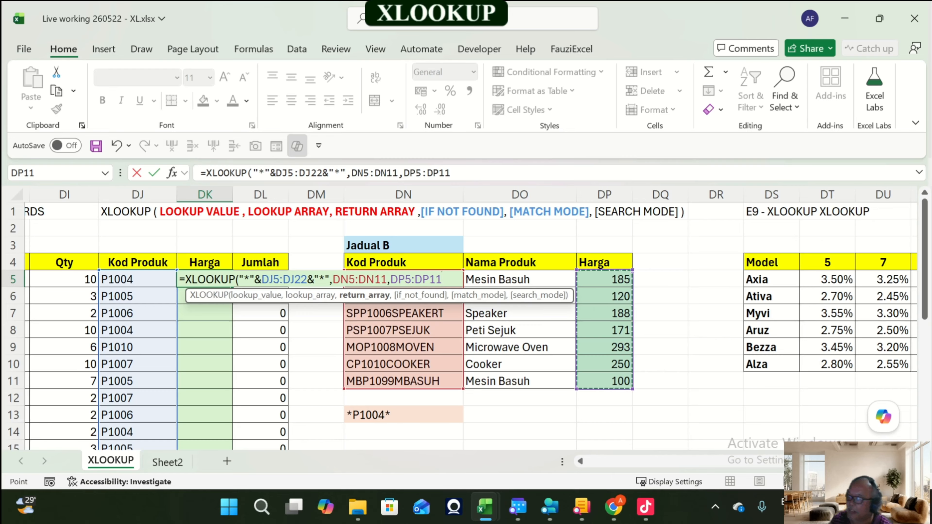
text(,)
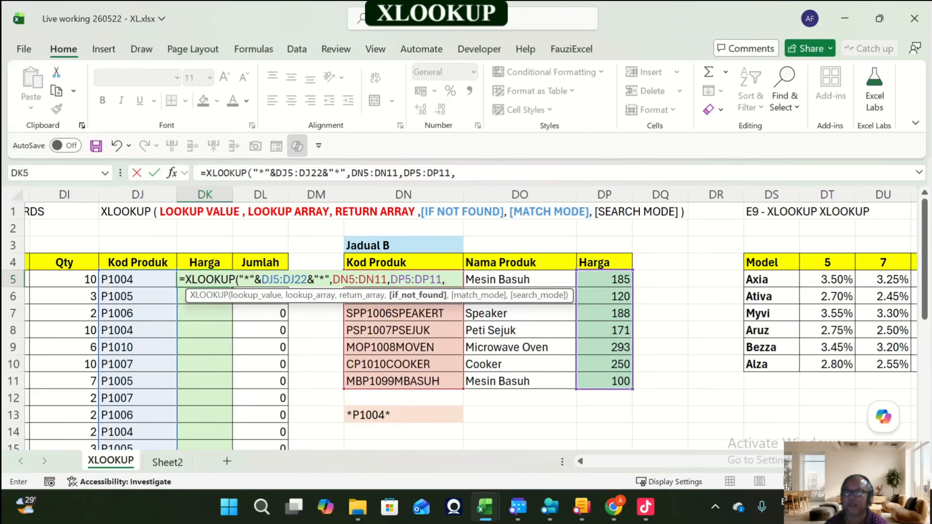
text(,)
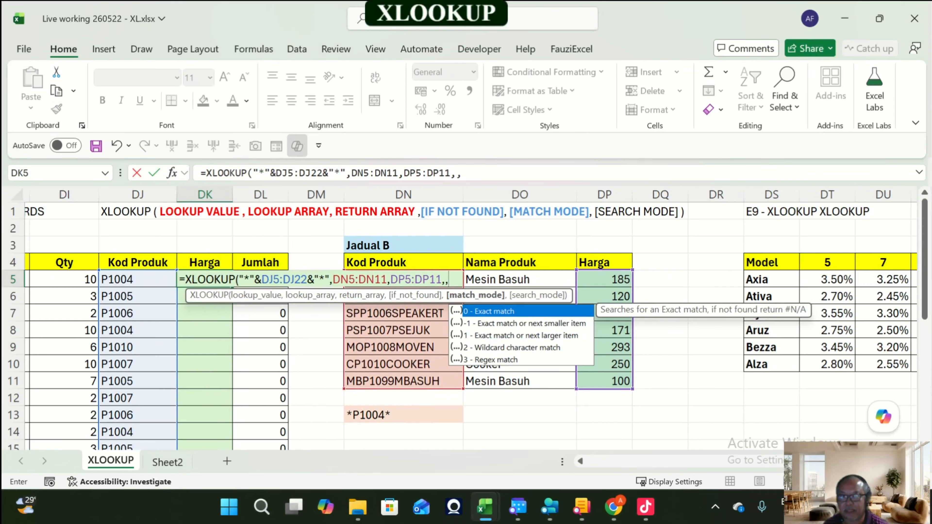
key(Down)
key(Down)
key(Down)
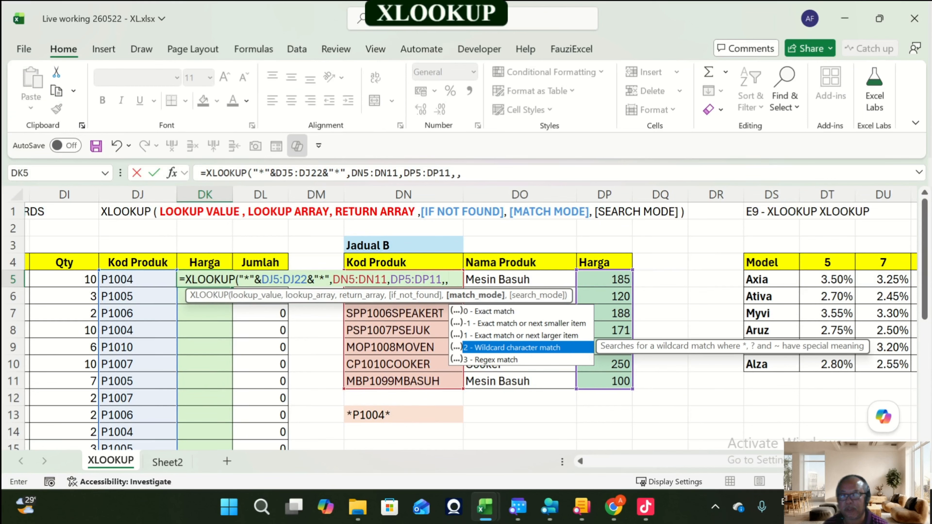
key(Tab)
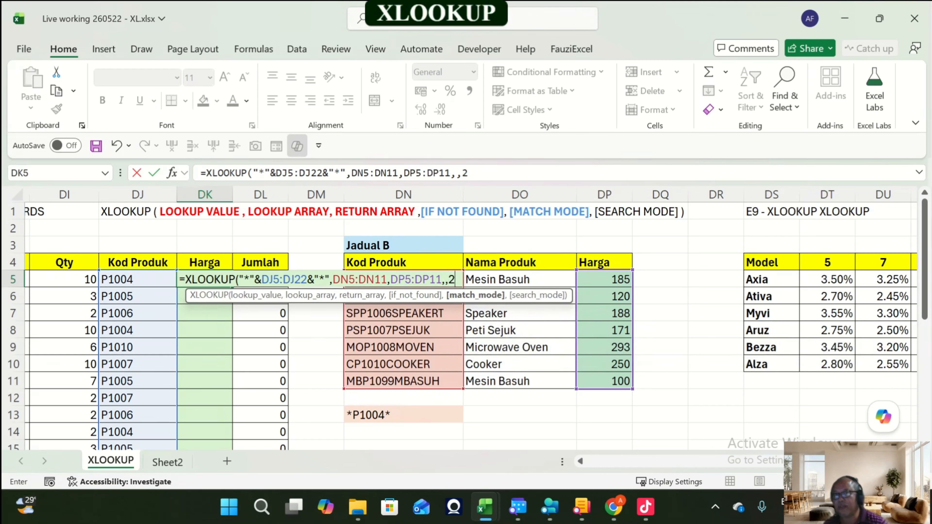
key(BackSpace)
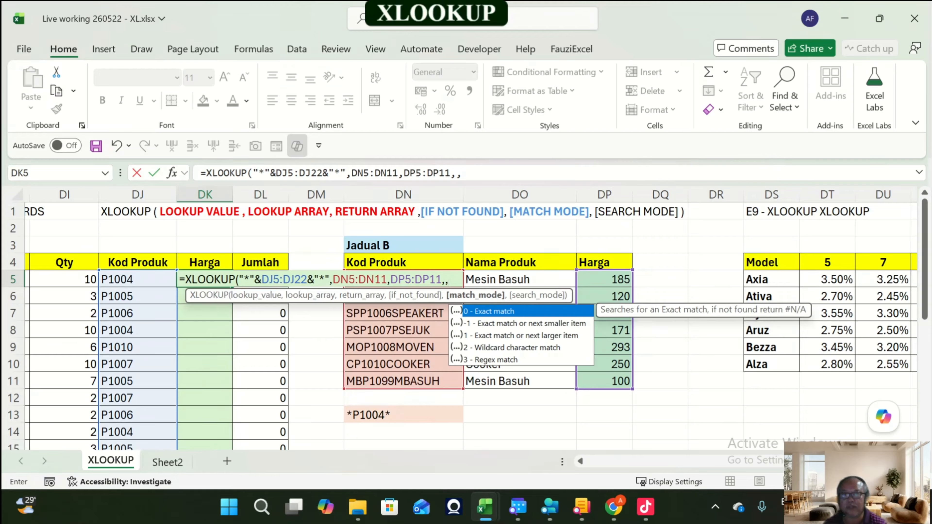
text(2)
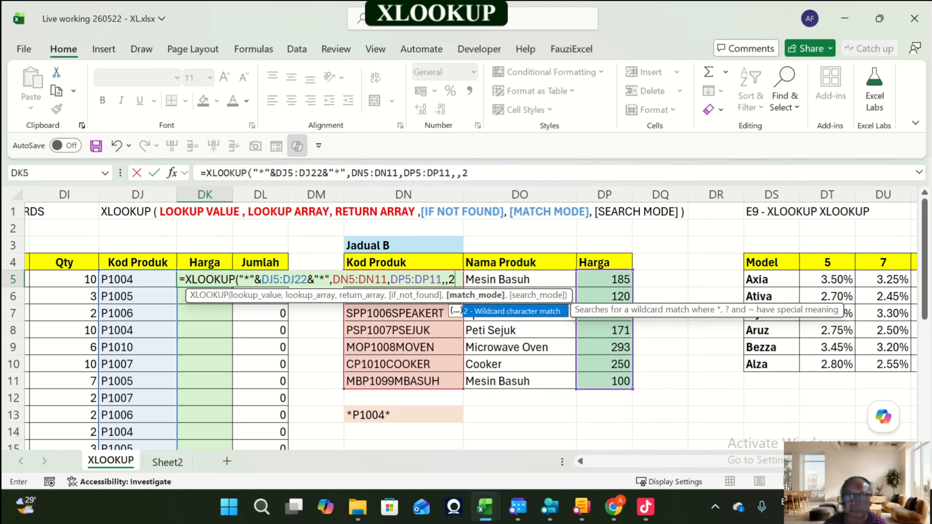
text())
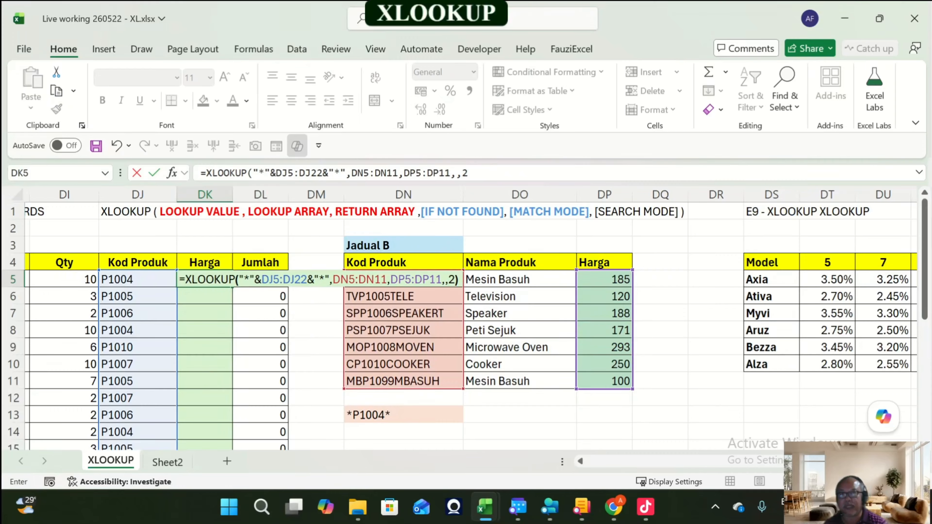
key(Return)
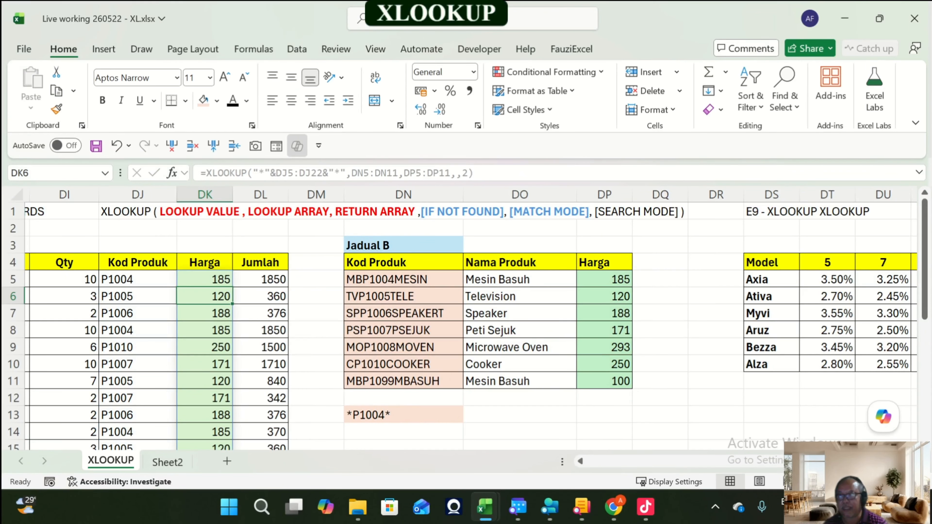
Step: Examine the spilled Harga results in column DK against the Jadual B prices and the syntax text in DJ1
key(Up)
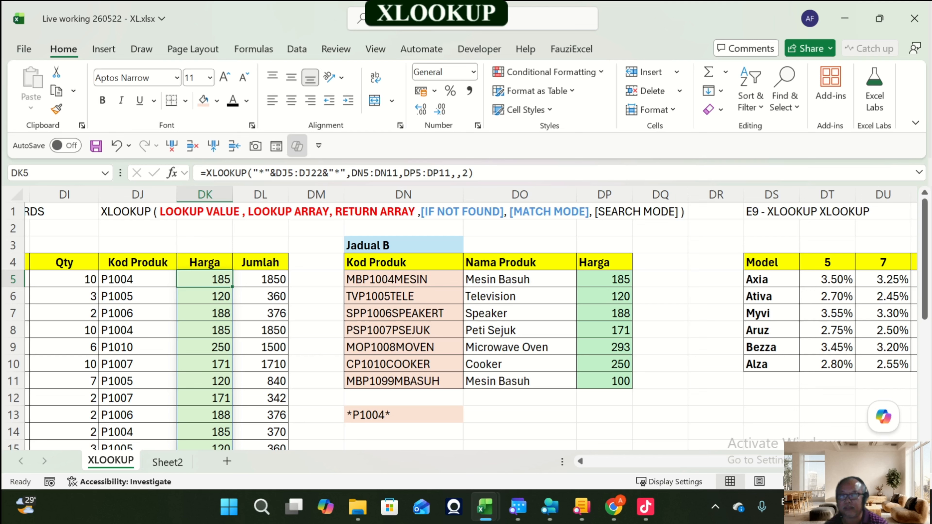
scroll(466, 323, down, 3)
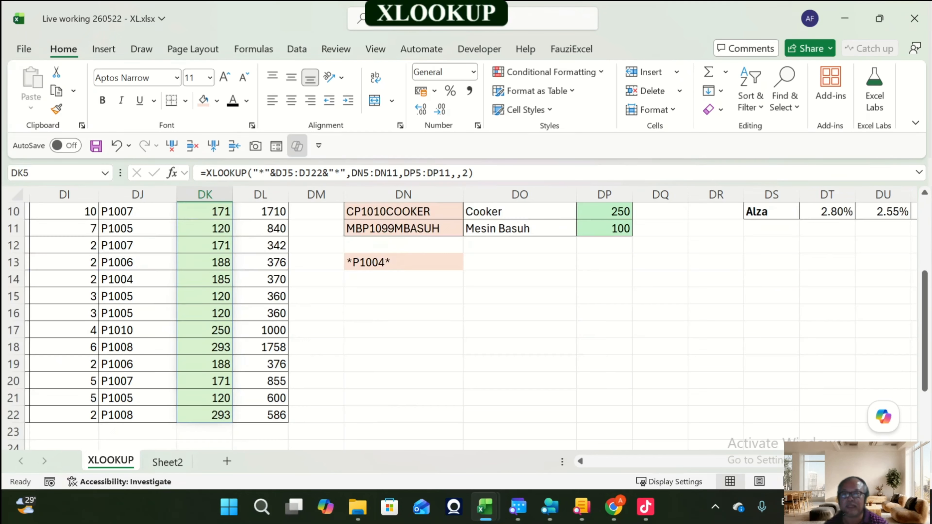
click(205, 415)
scroll(205, 415, up, 3)
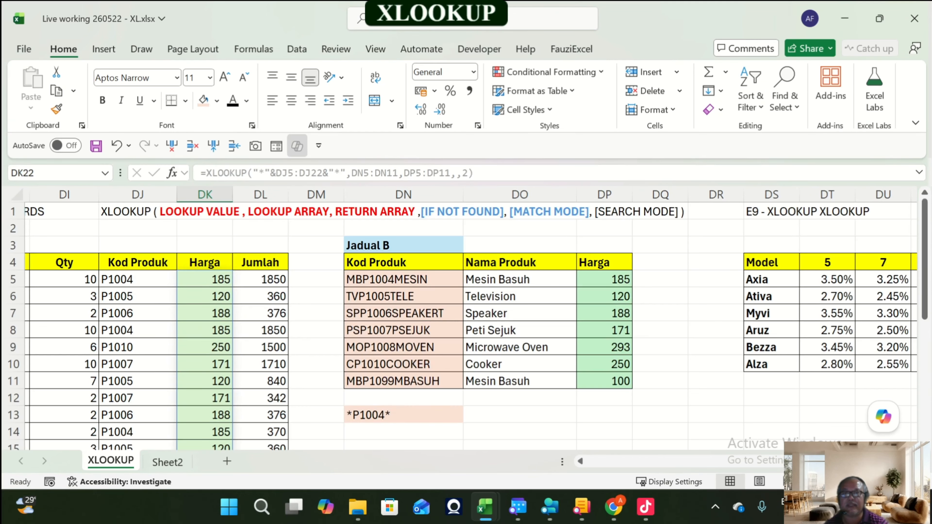
click(605, 347)
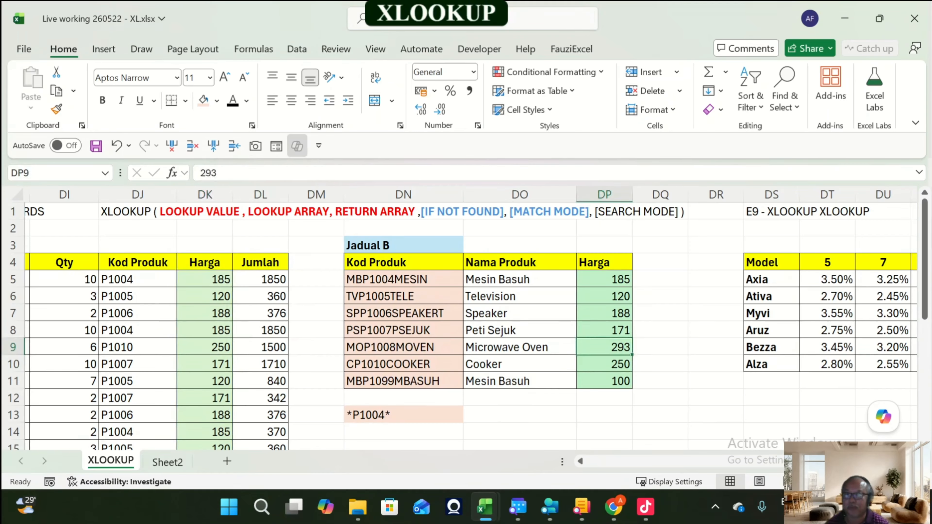
click(205, 314)
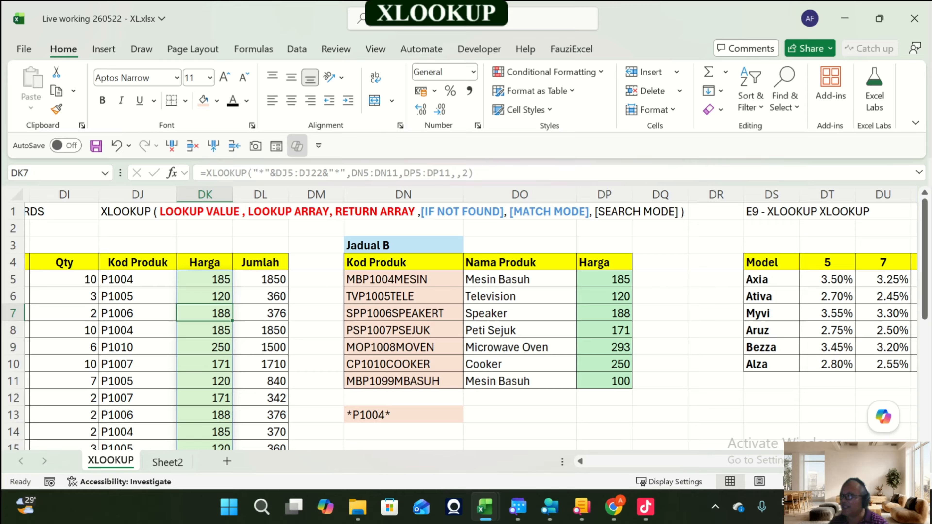
key(Up)
key(Up)
key(Up)
key(Up)
key(Up)
key(Up)
key(Left)
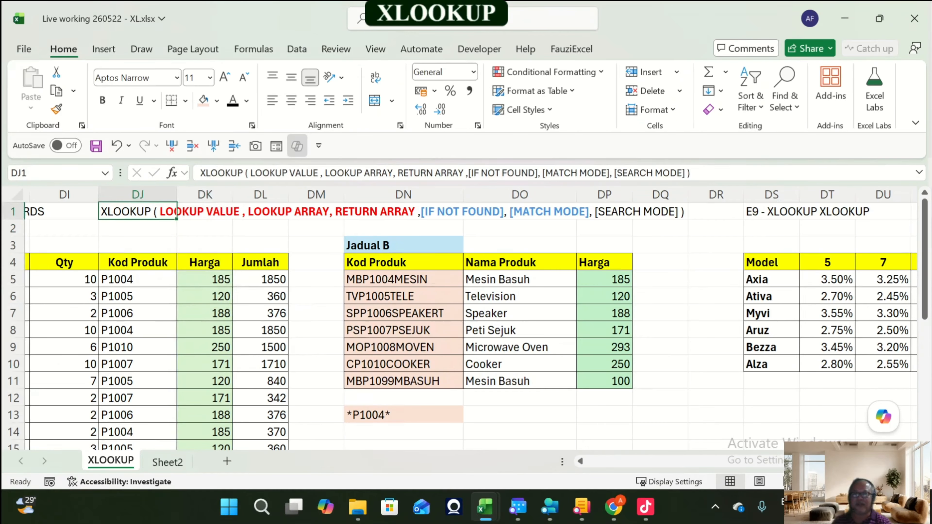
key(Left)
key(Left)
key(Left)
key(Left)
key(Left)
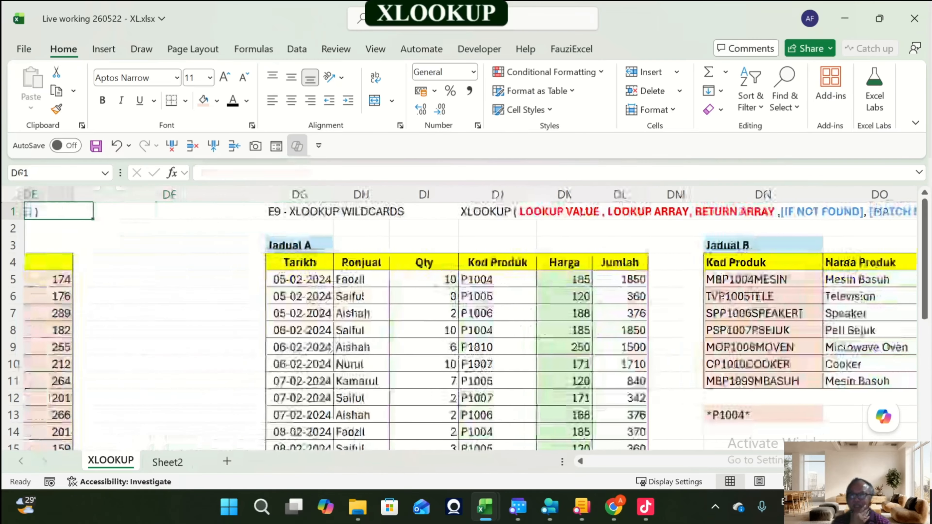
key(Right)
key(Right)
key(Right)
key(Right)
key(Right)
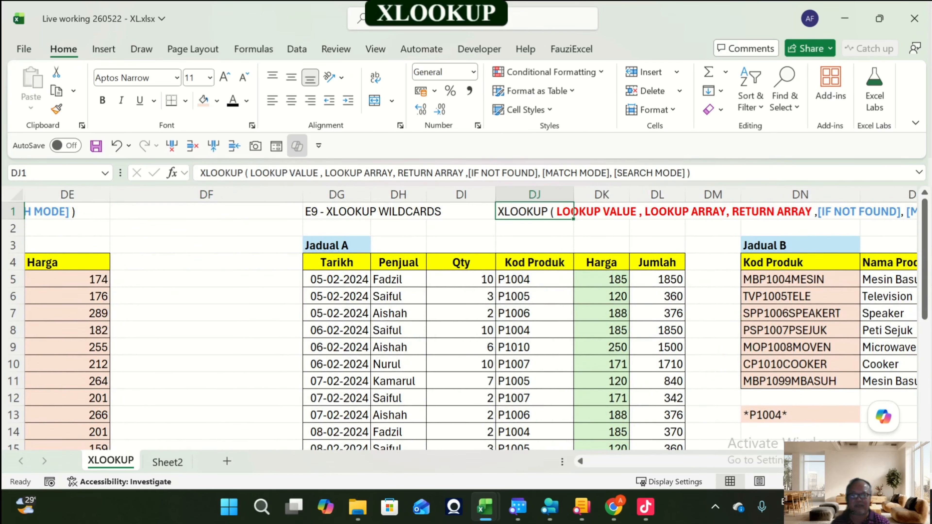
Step: Navigate across the sheet to the E9 - XLOOKUP XLOOKUP exercise and examine its model, year and rate cells
key(Left)
key(Left)
key(Left)
key(Left)
key(Left)
key(Left)
key(Left)
key(Left)
key(Left)
key(Left)
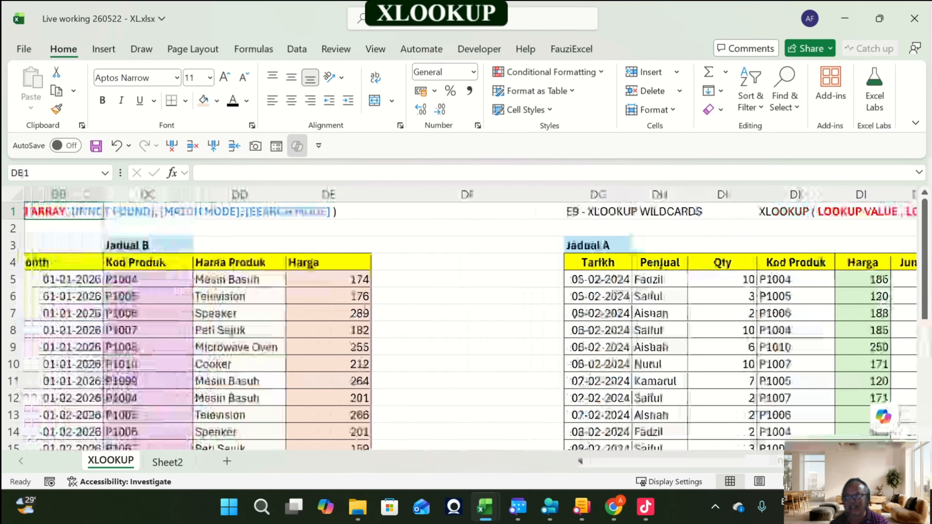
key(Left)
key(Left)
key(Left)
key(Right)
key(Right)
key(Right)
key(Right)
key(Right)
key(Right)
key(Right)
key(Right)
key(Right)
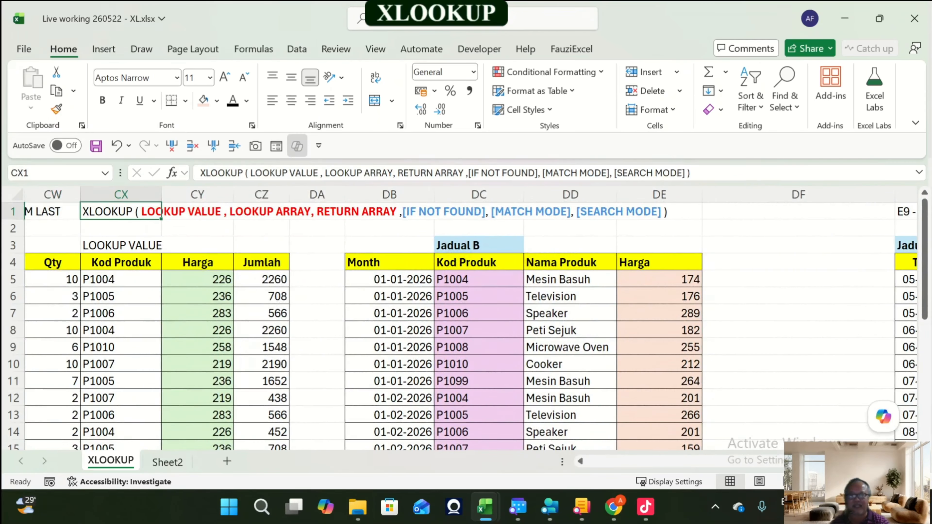
key(Right)
key(Right)
key(Right)
key(Right)
key(Right)
key(Right)
key(Right)
key(Right)
key(Right)
key(Right)
key(Right)
key(Right)
key(Right)
key(Right)
key(Right)
key(Right)
key(Right)
key(Right)
key(Right)
key(Right)
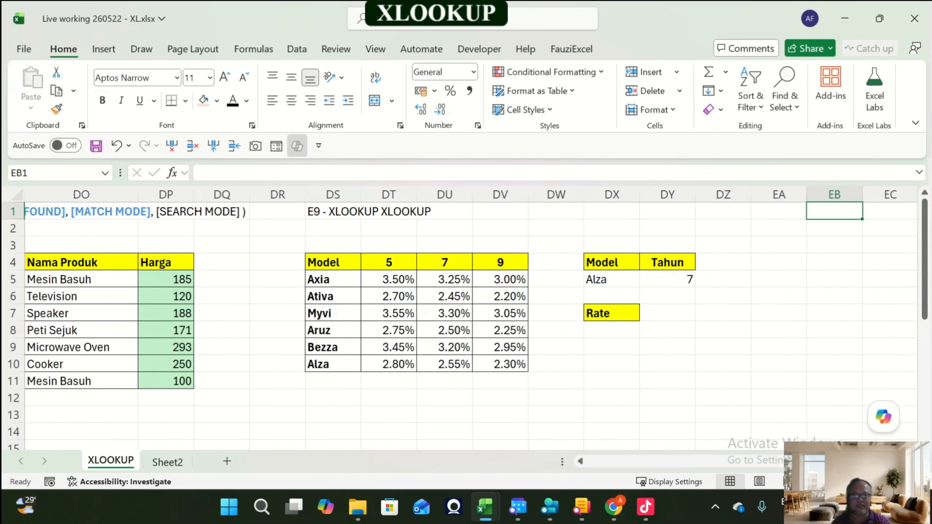
key(Left)
key(Left)
key(Left)
key(Left)
key(Left)
key(Left)
key(Left)
key(Down)
key(Down)
key(Down)
key(Down)
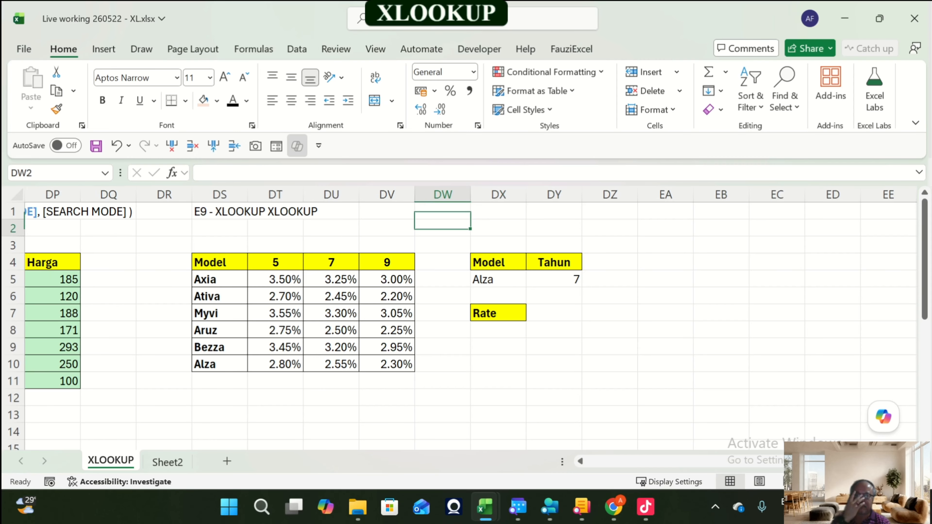
key(Down)
key(Right)
key(Right)
key(Down)
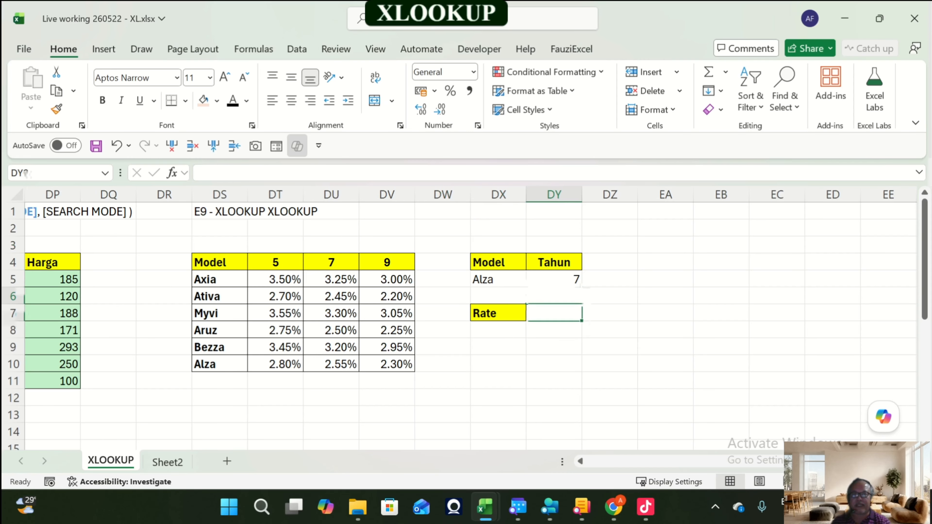
key(Left)
key(Down)
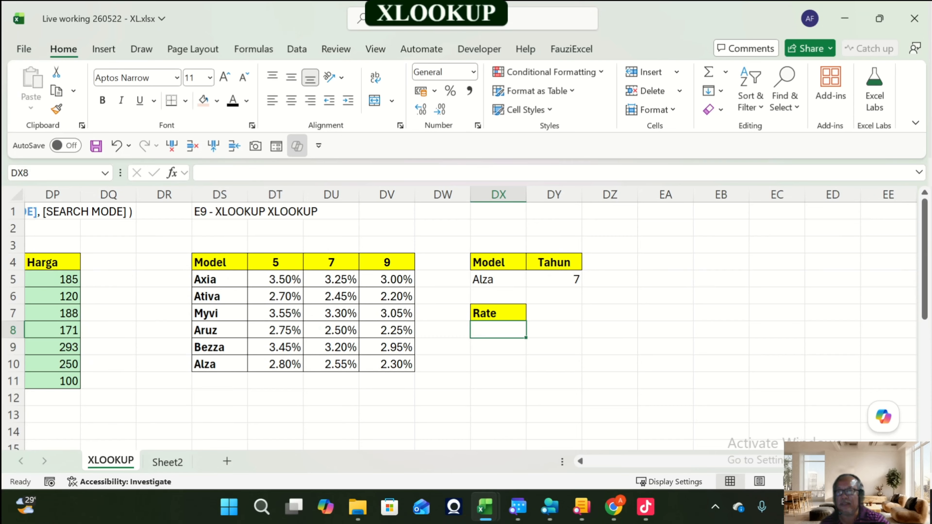
Step: Pick Ativa as the Model in DX5 from its dropdown list
click(498, 263)
click(498, 297)
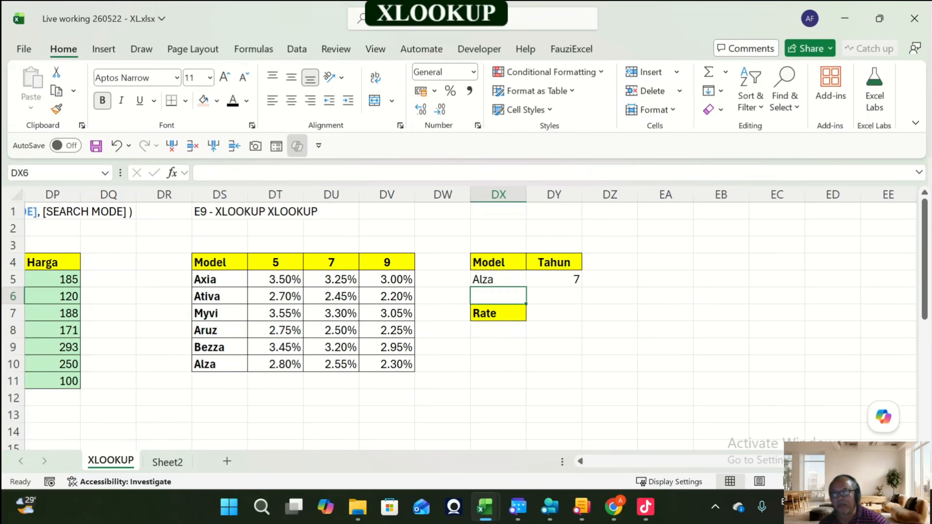
click(498, 263)
click(498, 279)
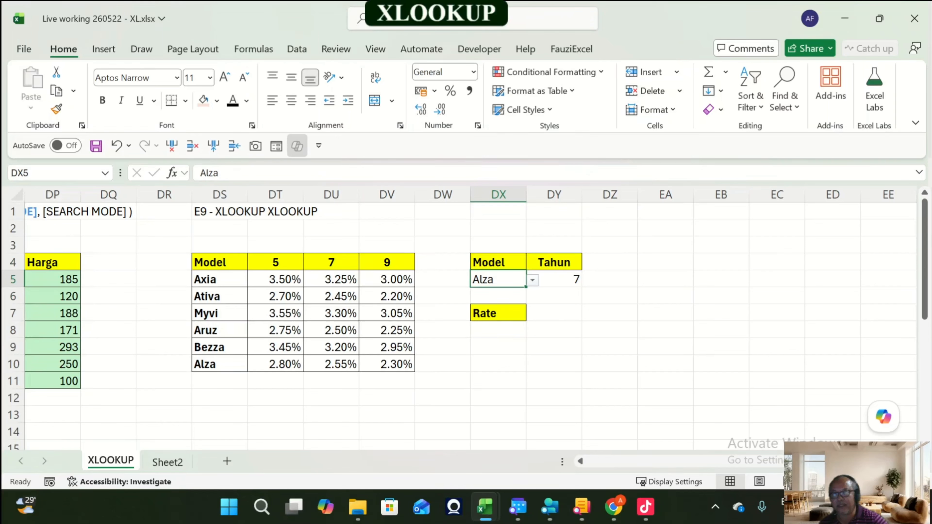
click(532, 280)
click(492, 306)
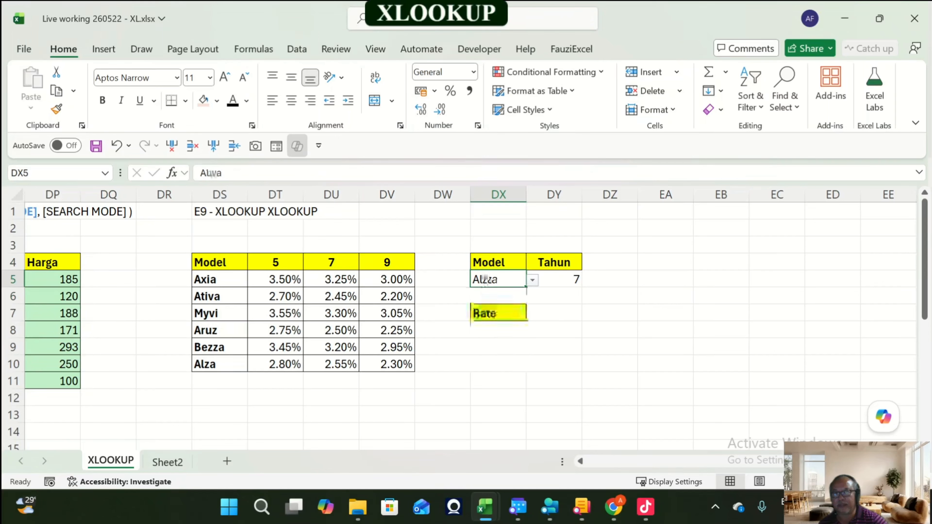
Step: Add list data validation to the Tahun cell DY5 with source 5,7,9, then pick 5 from its dropdown
click(555, 279)
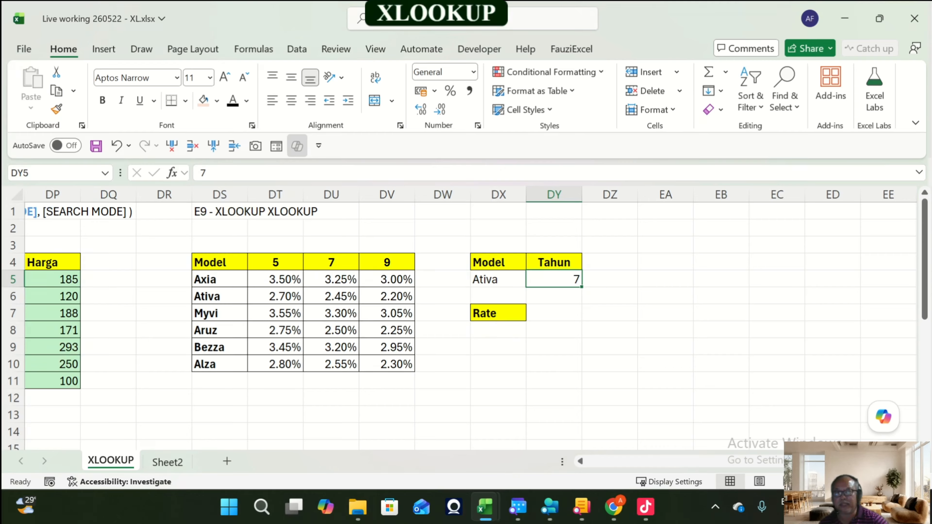
click(498, 280)
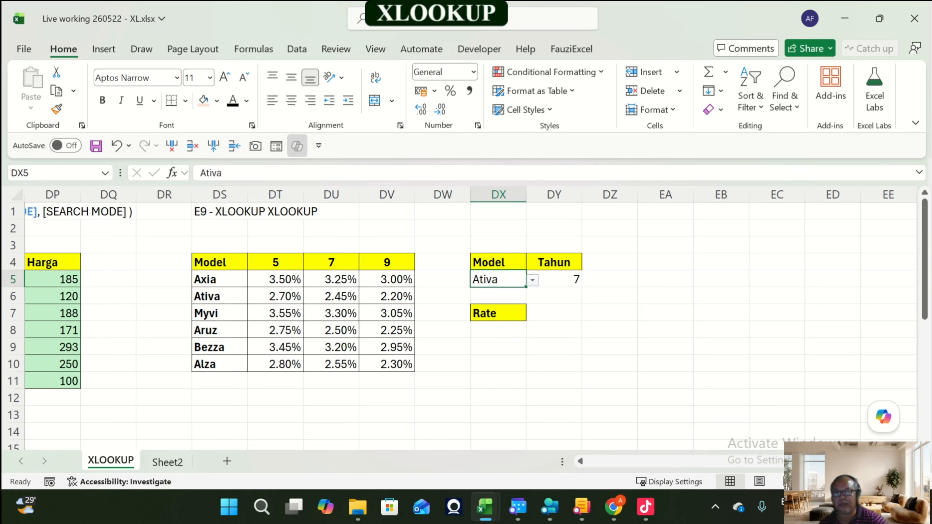
click(555, 280)
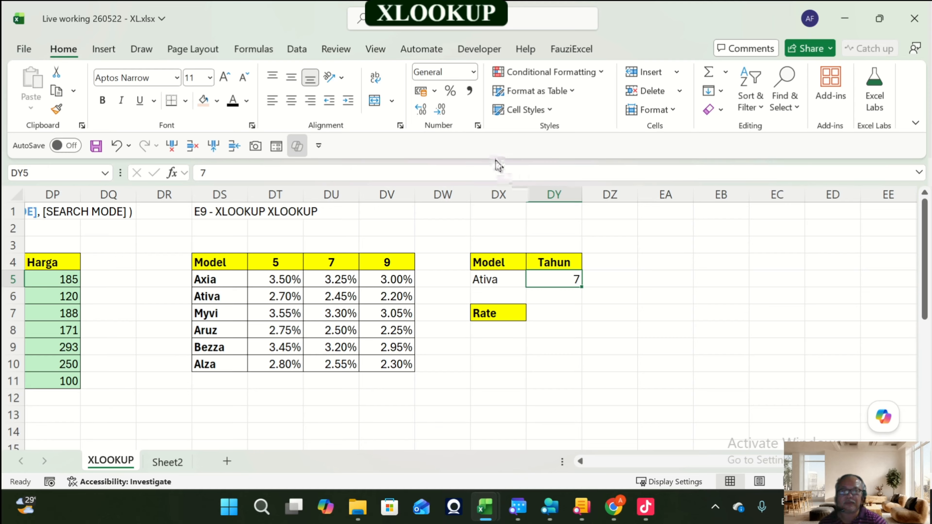
click(297, 49)
click(640, 111)
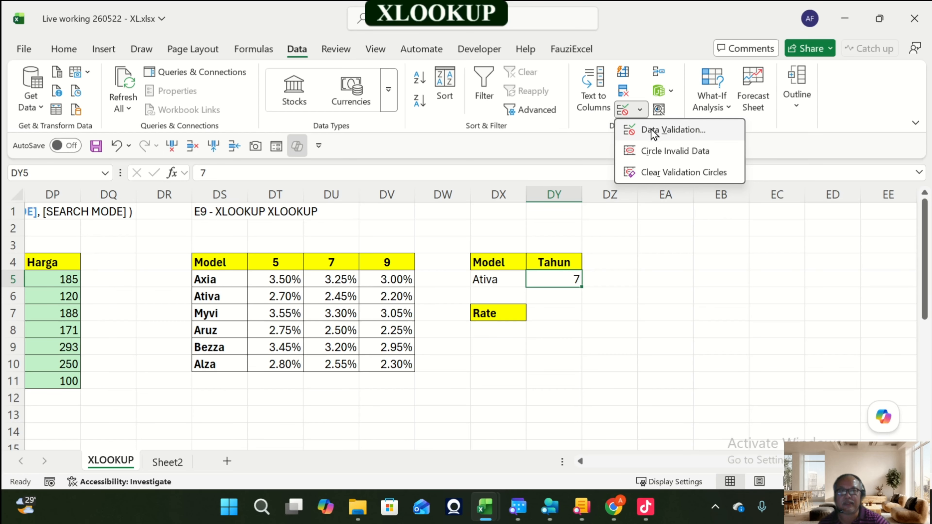
click(653, 130)
click(231, 224)
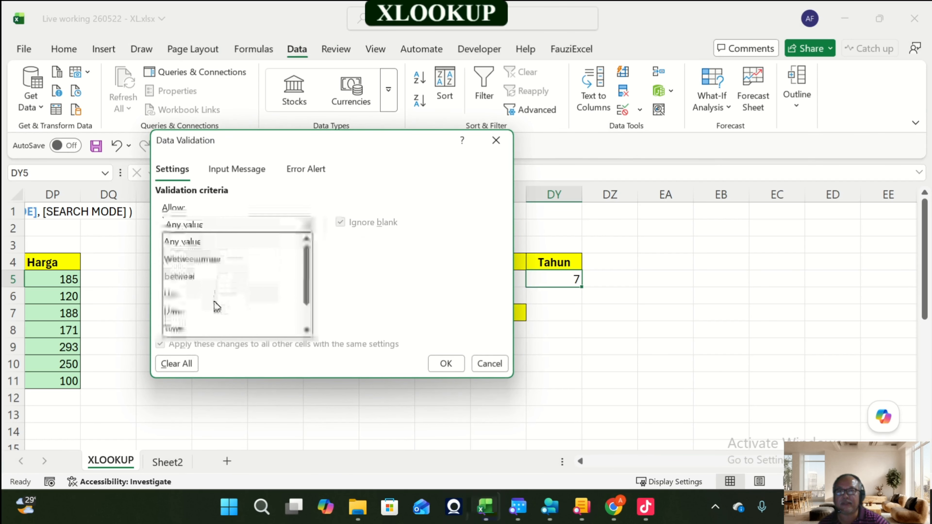
click(216, 294)
click(213, 290)
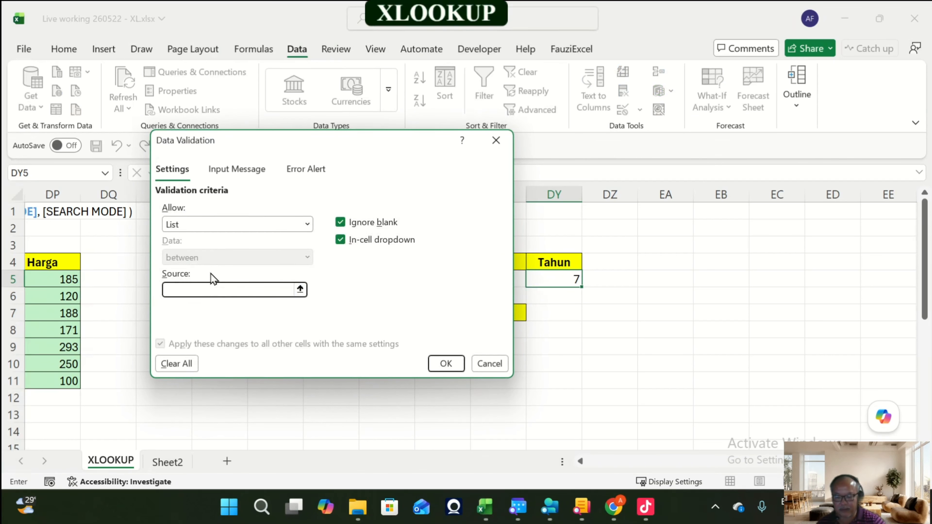
drag(275, 153, 235, 134)
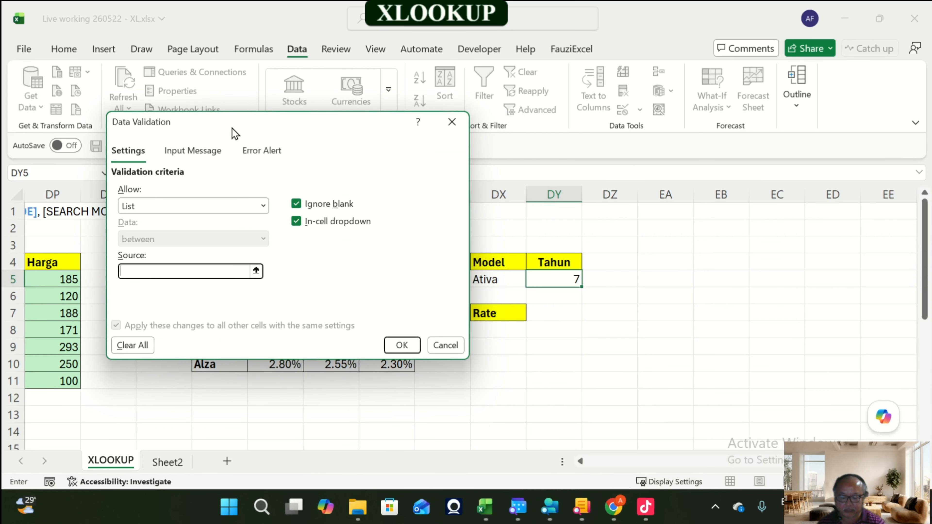
text(5,7,9)
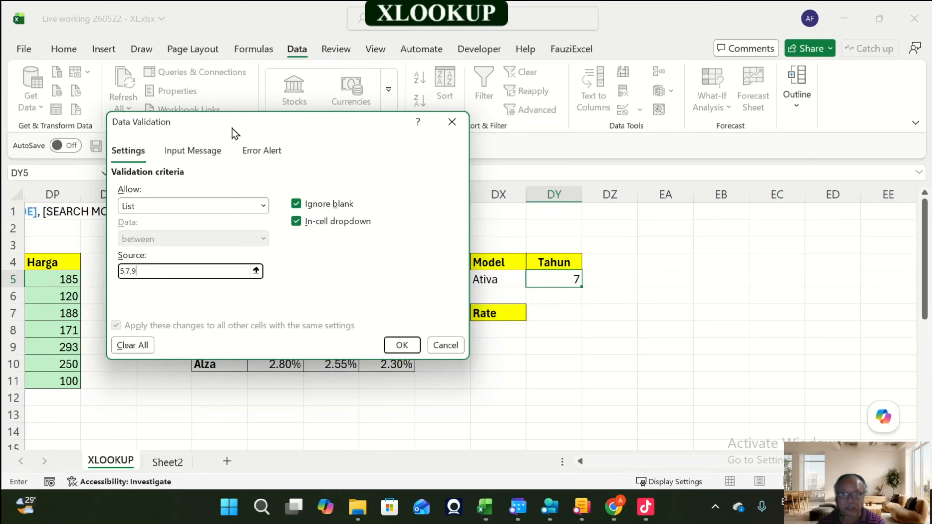
click(402, 345)
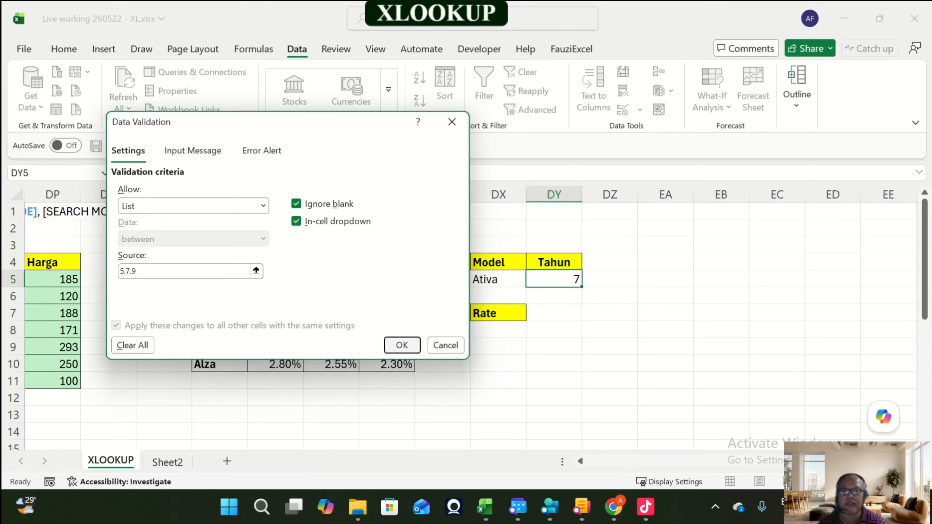
click(588, 281)
click(568, 295)
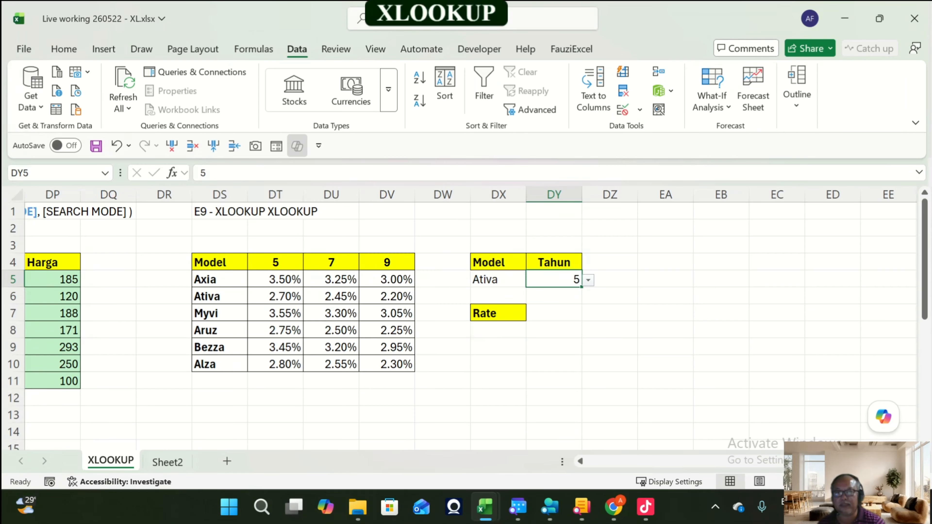
Step: Select rows and columns of the model rate table to examine how model and year intersect
click(276, 364)
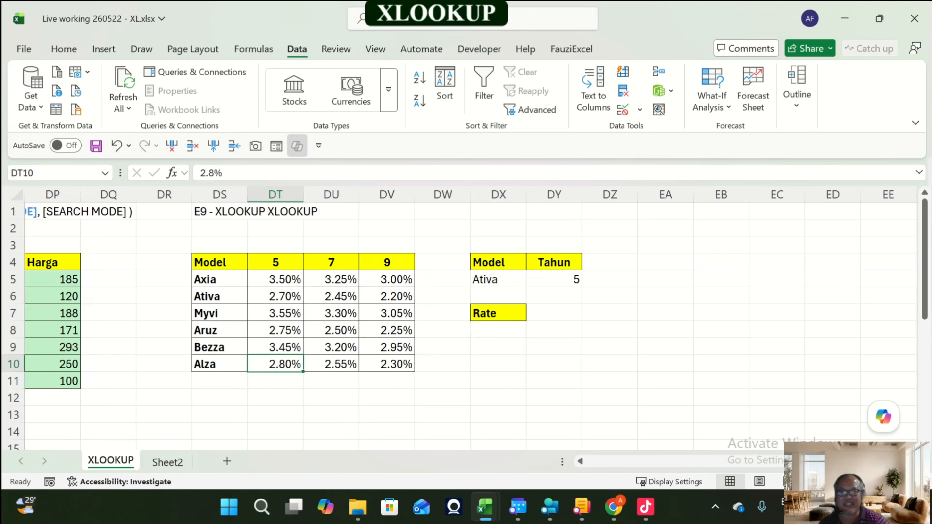
click(498, 280)
click(498, 330)
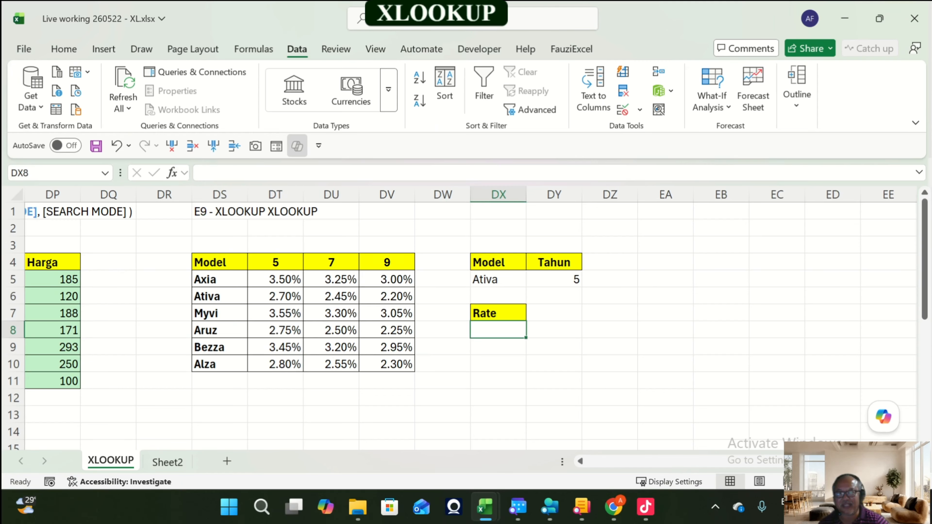
click(499, 280)
click(499, 331)
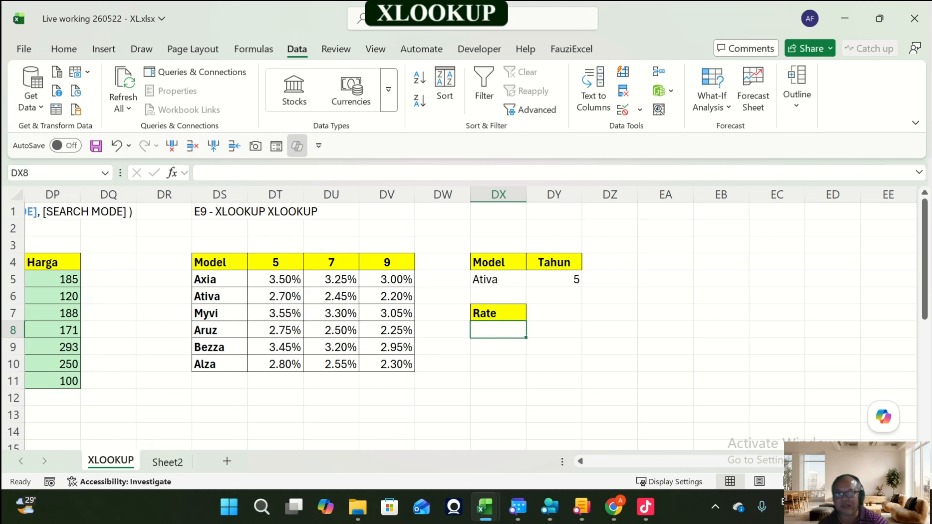
drag(275, 365, 387, 364)
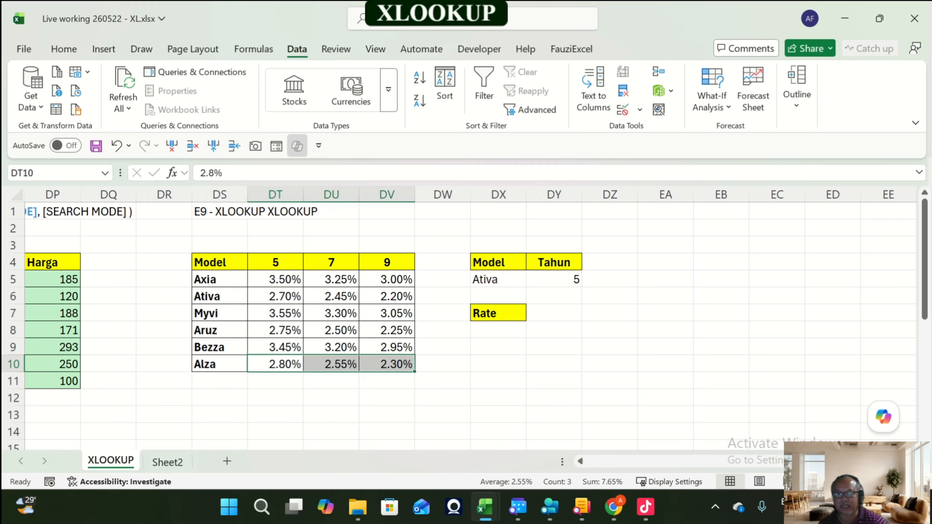
drag(276, 365, 387, 364)
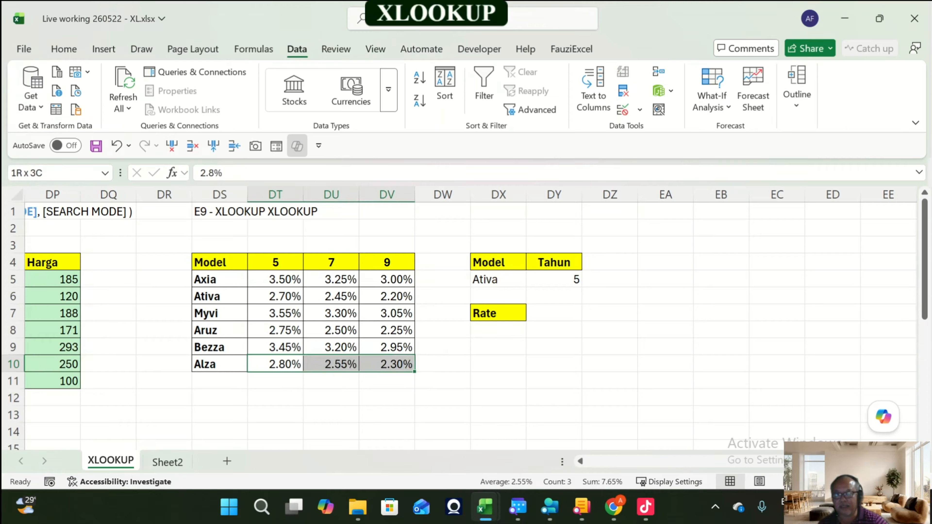
click(665, 280)
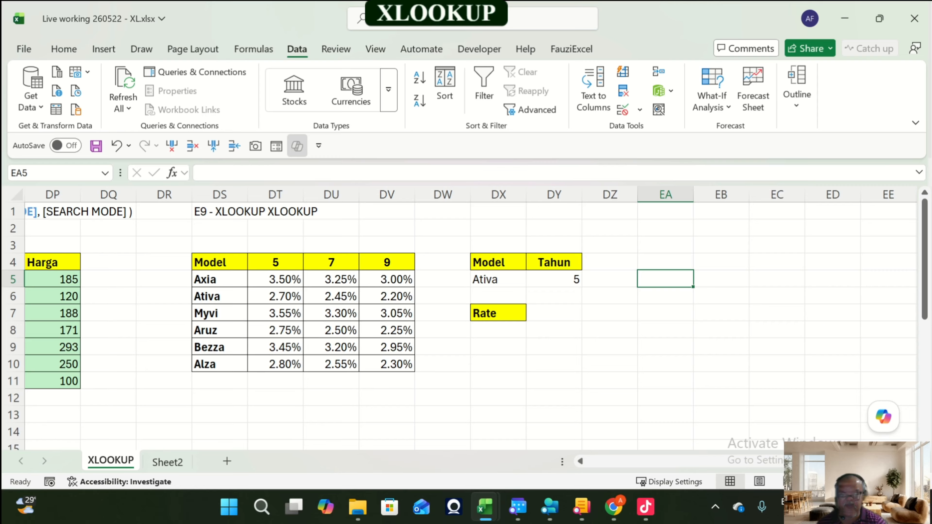
drag(219, 279, 219, 364)
drag(275, 279, 386, 364)
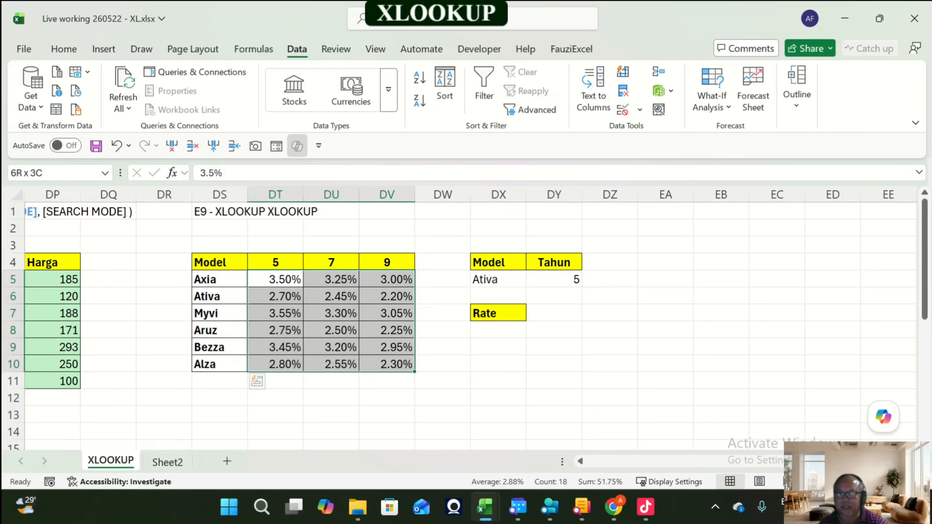
drag(387, 365, 387, 365)
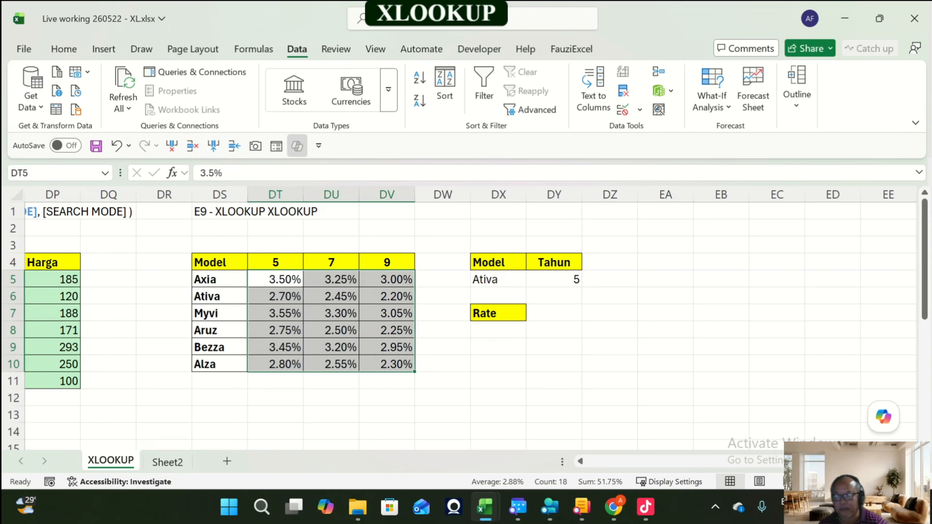
click(220, 365)
drag(275, 364, 387, 364)
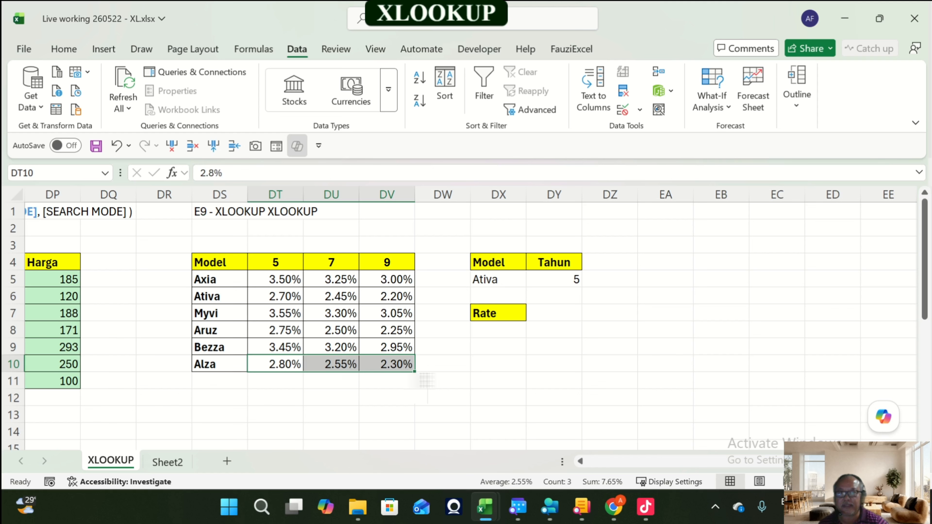
Step: Enter =XLOOKUP(DX5,DS5:DS10,DT5:DV10) in DZ7 to return the selected model's full row of rates
click(611, 313)
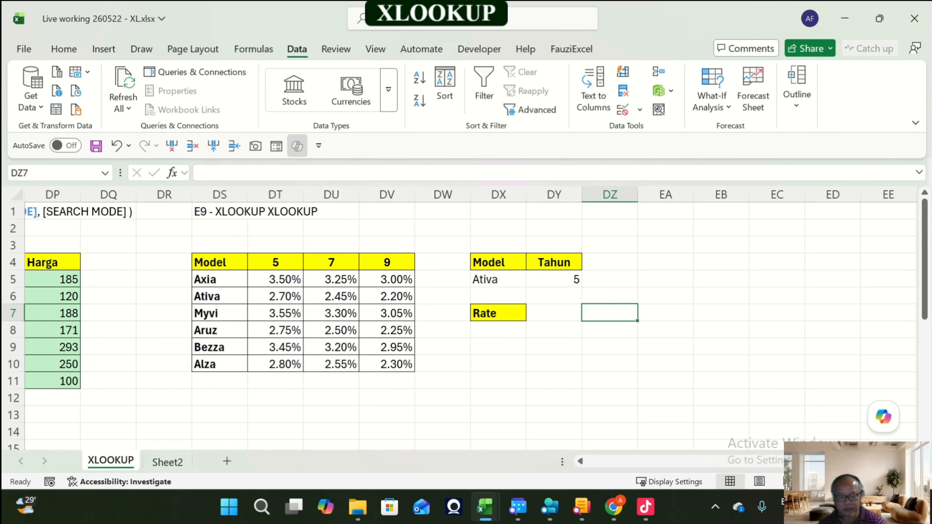
text(=xlo)
key(Tab)
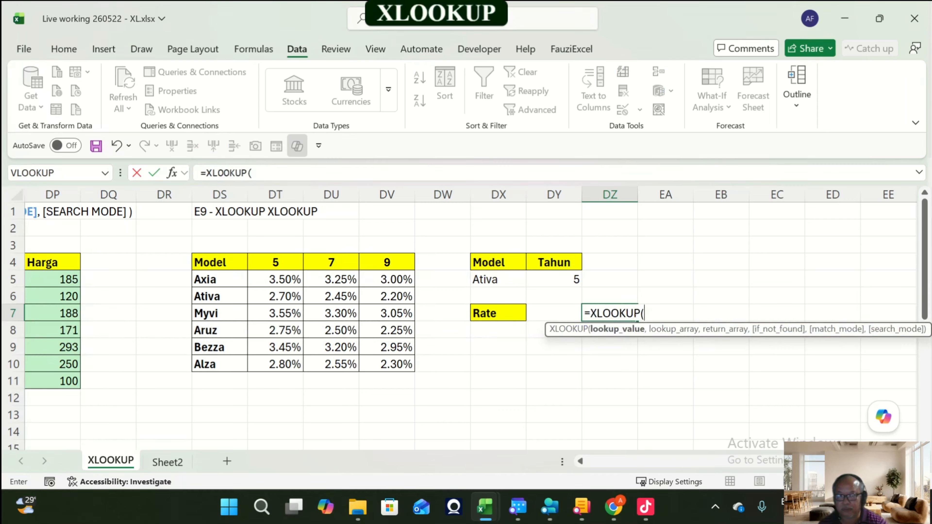
click(498, 279)
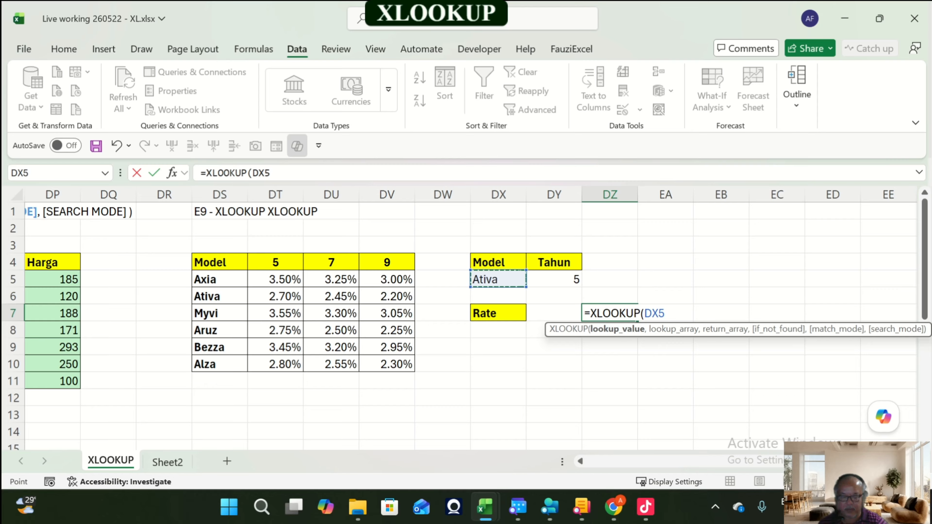
text(,)
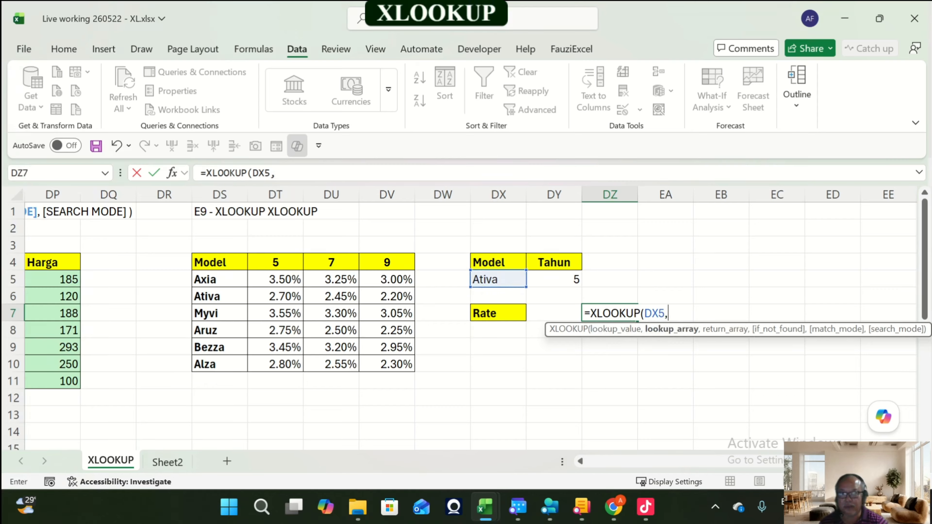
drag(220, 279, 219, 365)
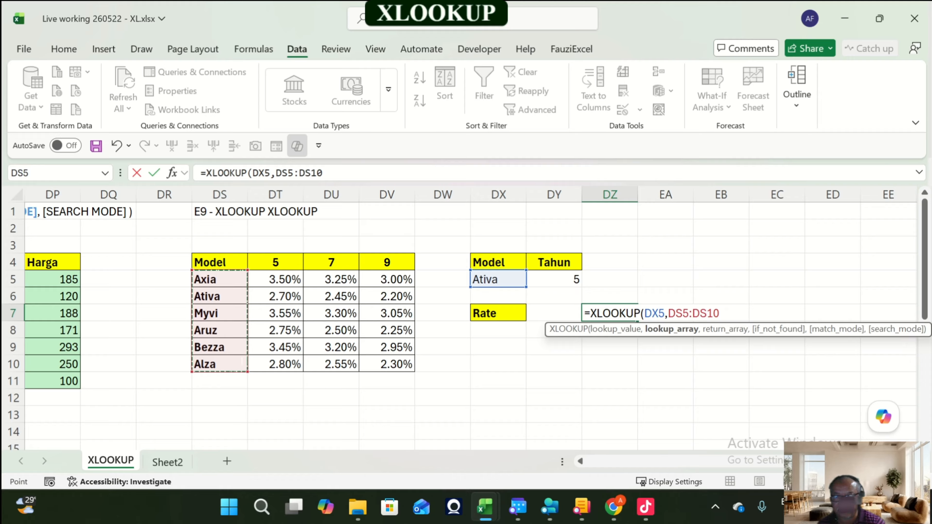
text(,)
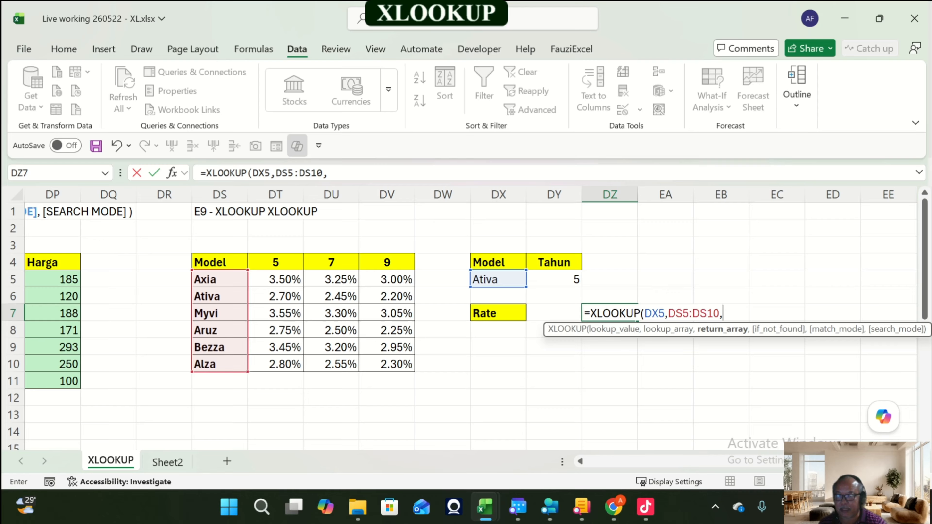
drag(285, 279, 408, 366)
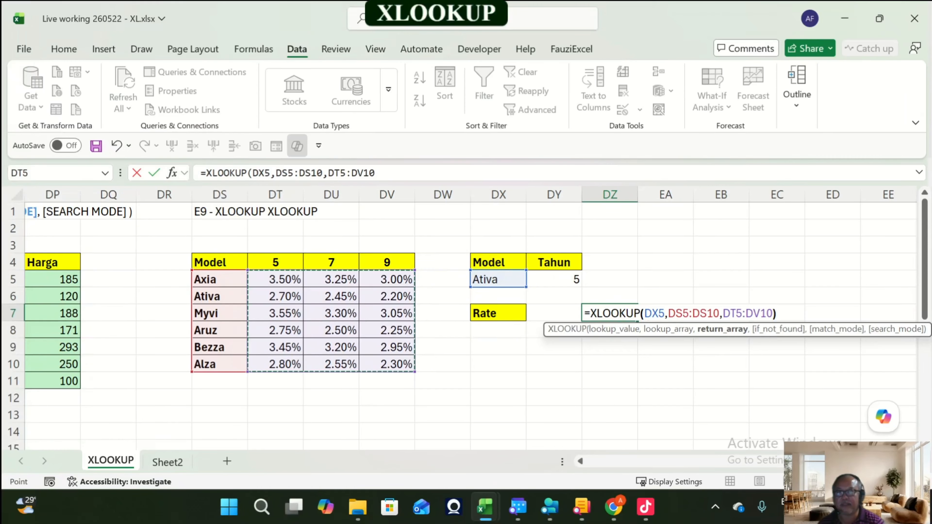
key(Return)
Step: Select the spilled rate results in DZ7:EB7 to examine the returned row
key(Up)
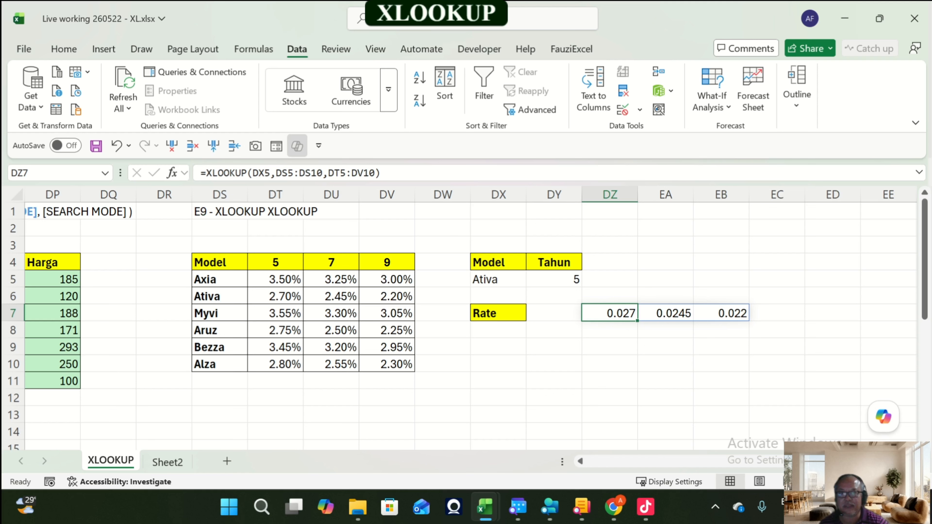
key(shift+Right)
key(shift+Right)
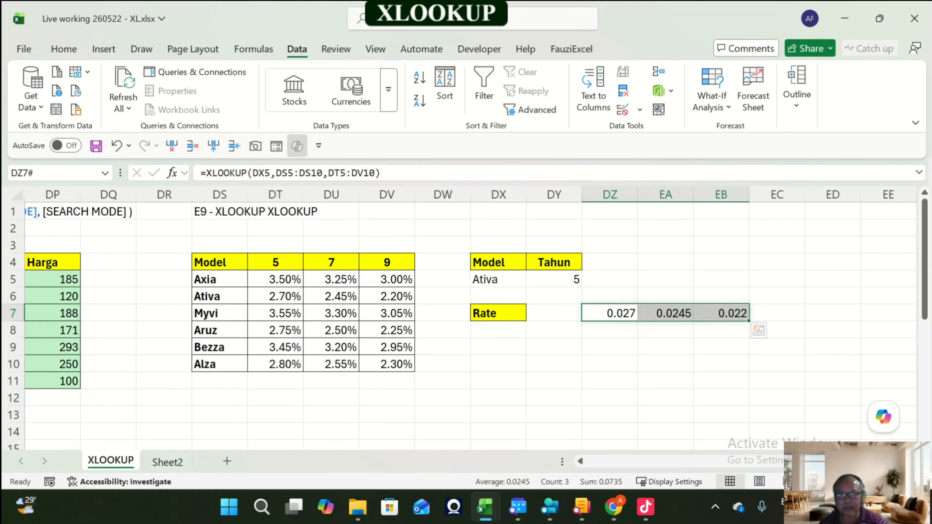
click(609, 364)
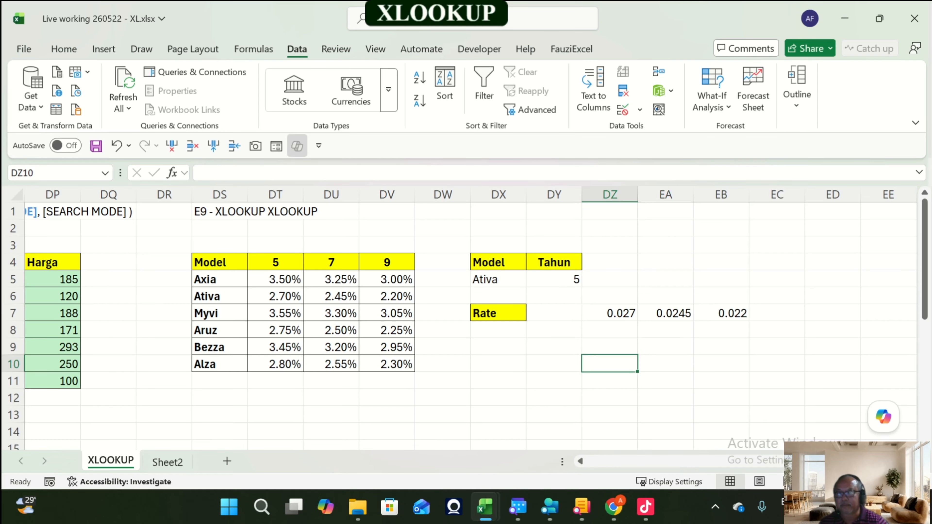
drag(610, 313, 724, 316)
click(833, 312)
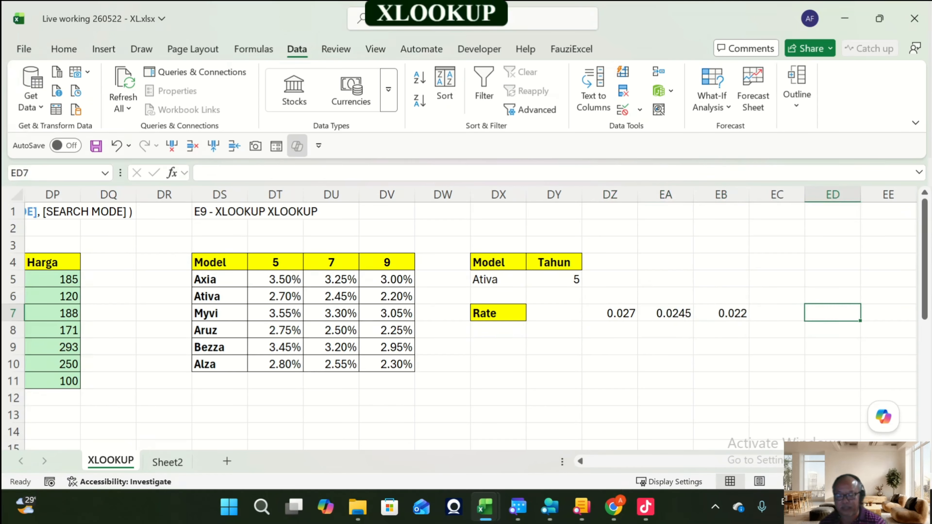
Step: Add the note RETURN DARI 1ST XLOOKUP in cell DZ9 below the results
key(Down)
key(Left)
key(Left)
key(Left)
key(Down)
key(Left)
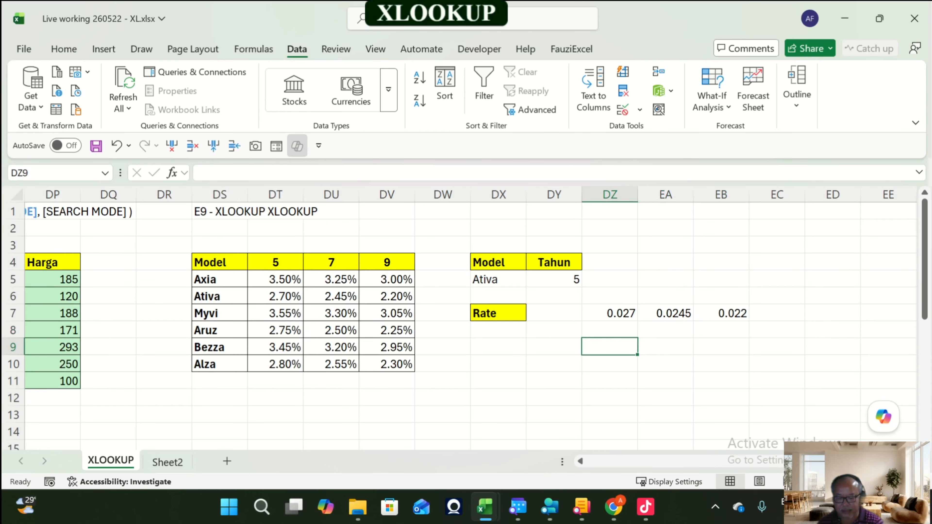
text(RER)
key(BackSpace)
key(BackSpace)
key(BackSpace)
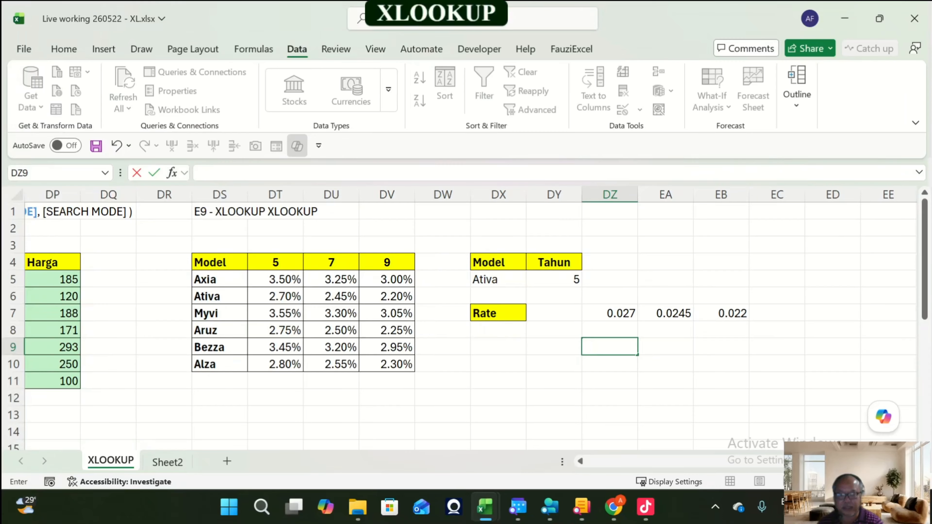
text(R)
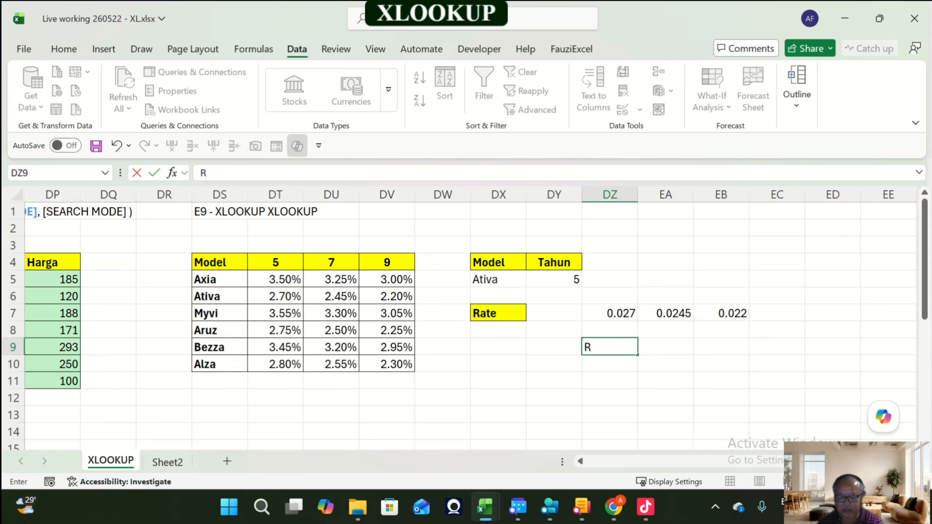
text(ETURN DA)
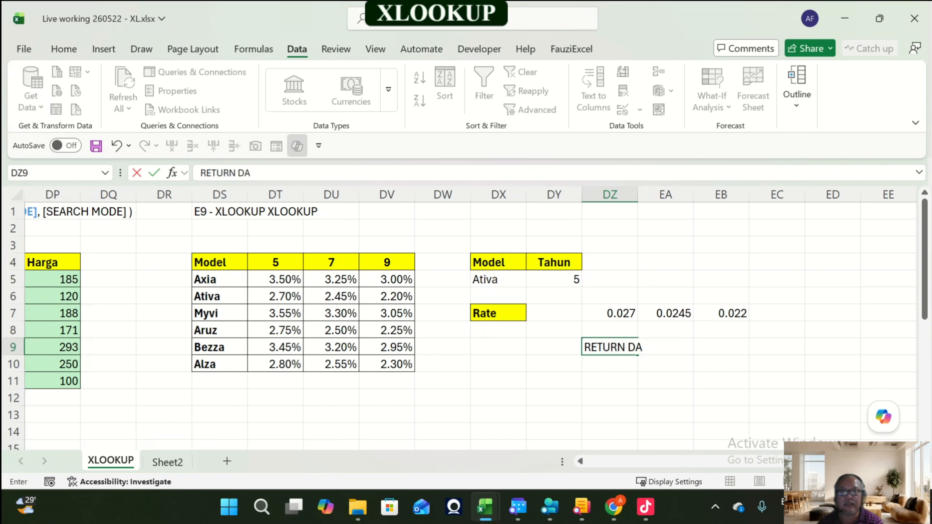
text(RT)
key(BackSpace)
text(I)
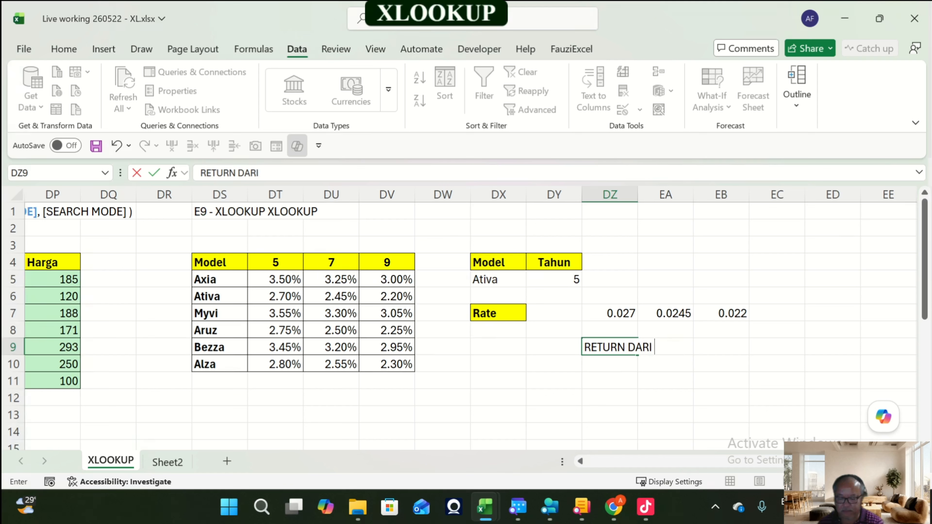
text( 1ST XLO)
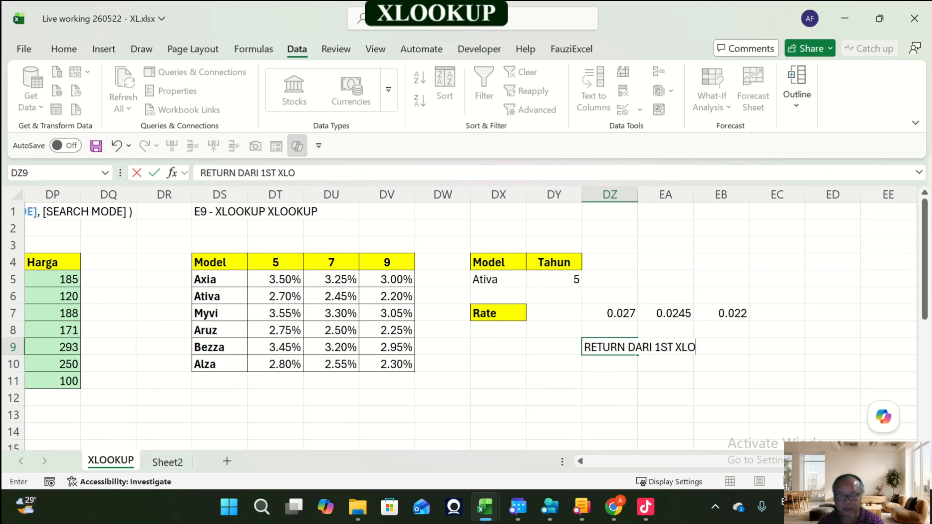
text(OKU)
key(BackSpace)
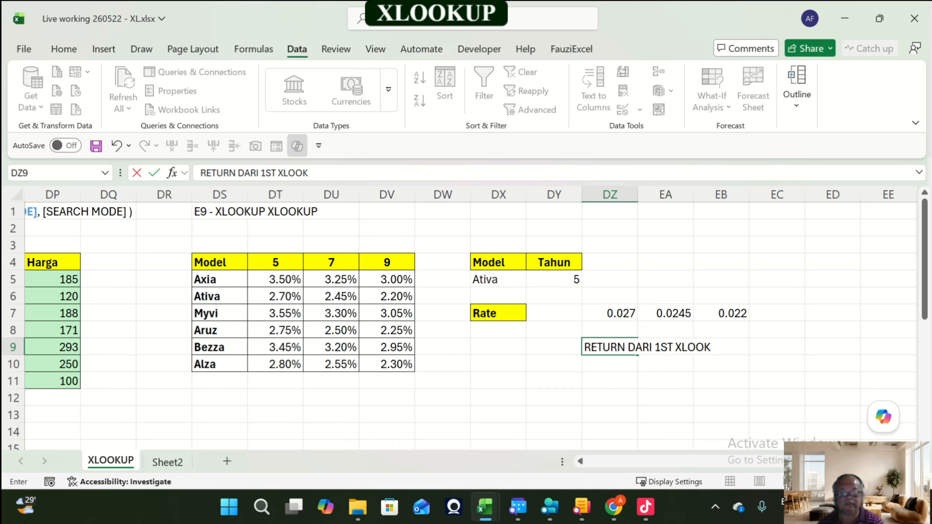
text(U)
key(BackSpace)
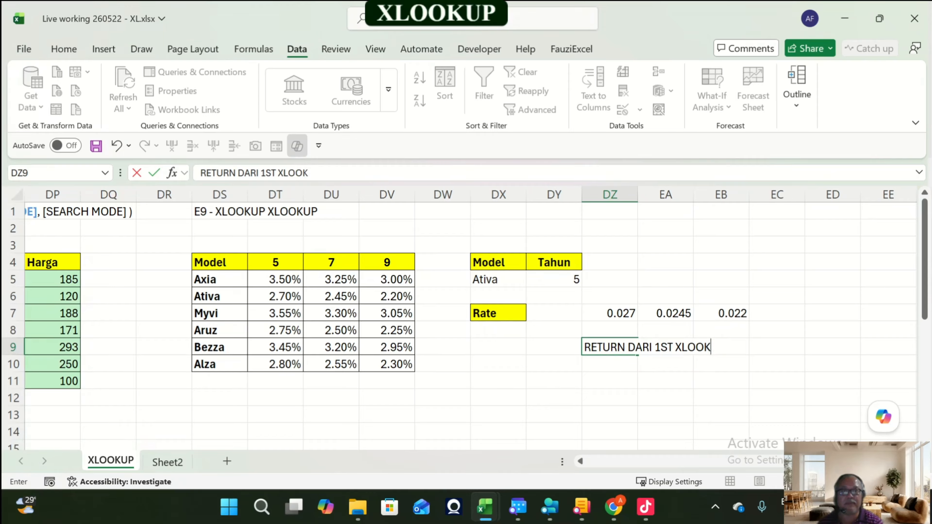
text(UP)
key(Return)
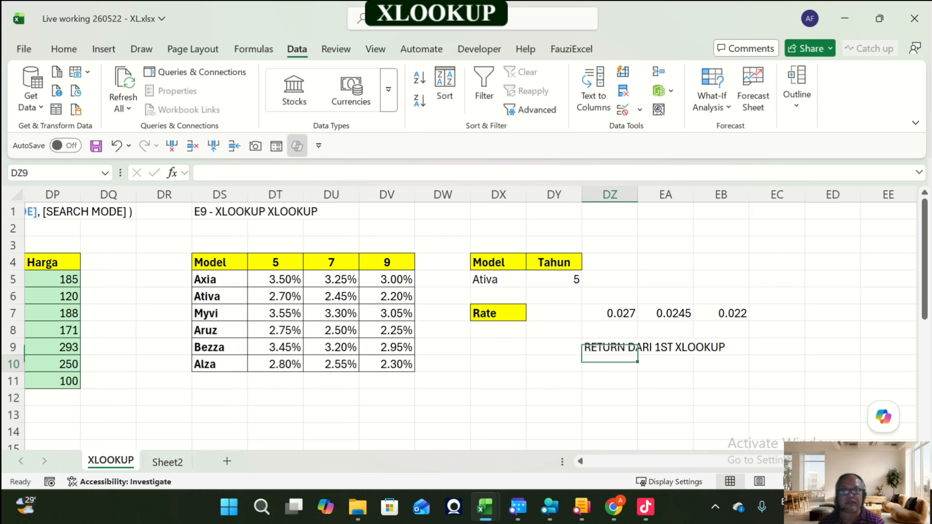
Step: Compare the year header row DT4:DV4 with the spilled rates and the Tahun cell DY5
key(Up)
key(Up)
key(Up)
key(Up)
drag(616, 313, 745, 315)
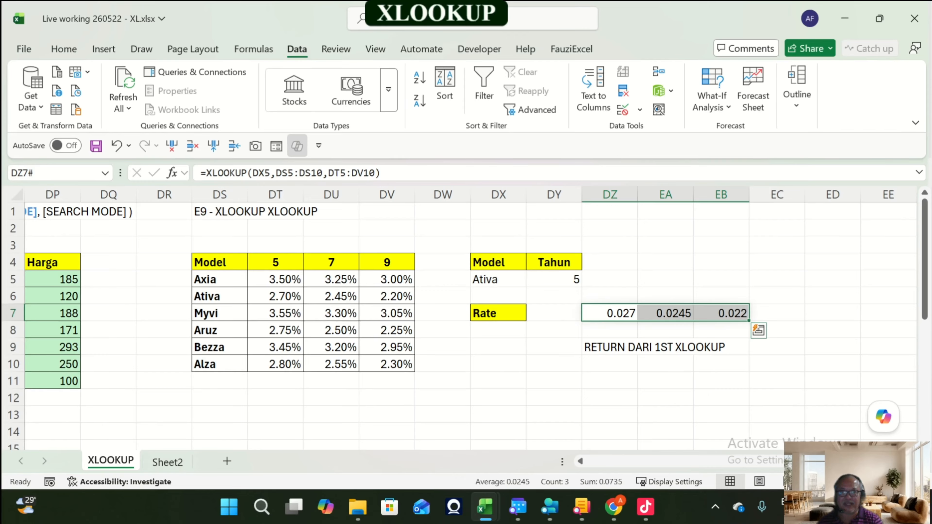
click(609, 348)
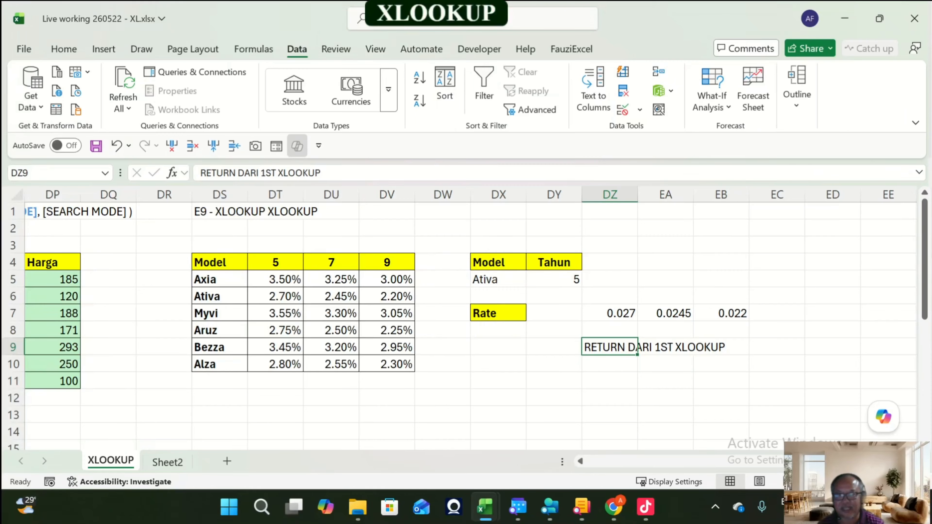
drag(610, 313, 721, 313)
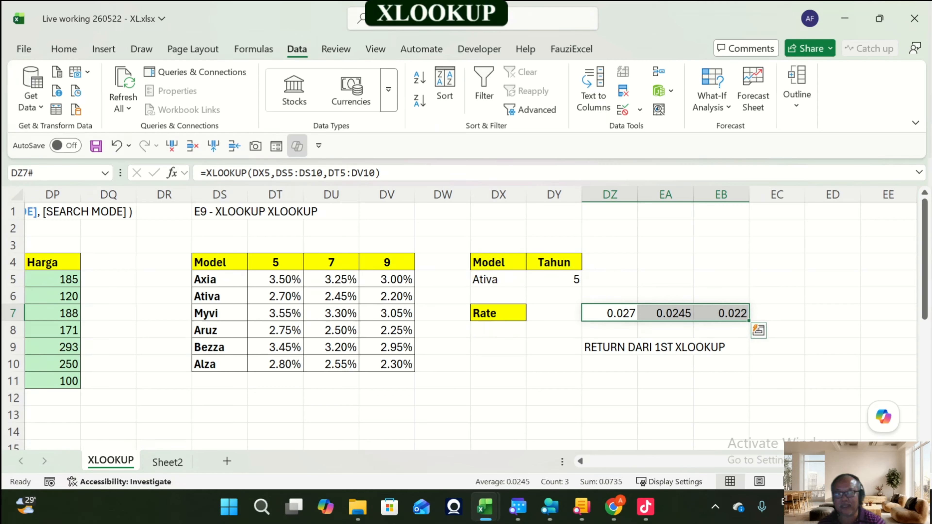
click(554, 280)
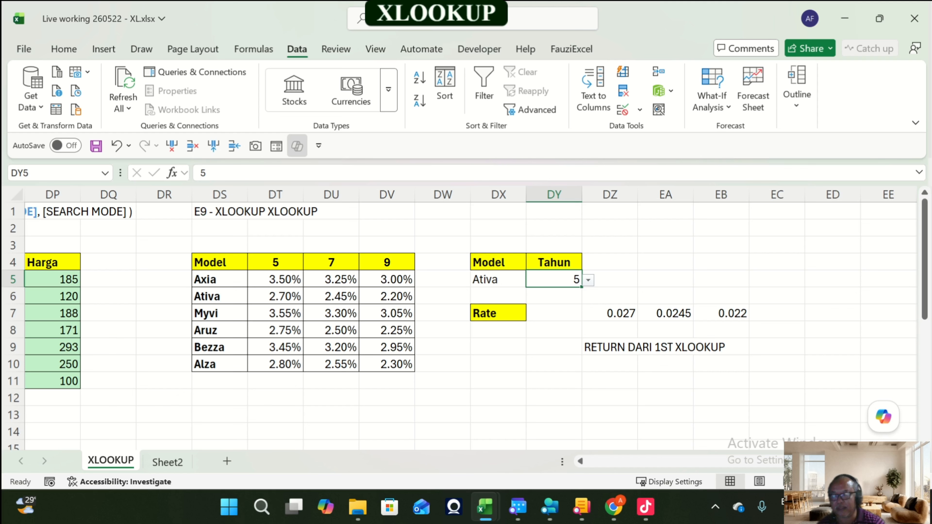
drag(275, 262, 388, 262)
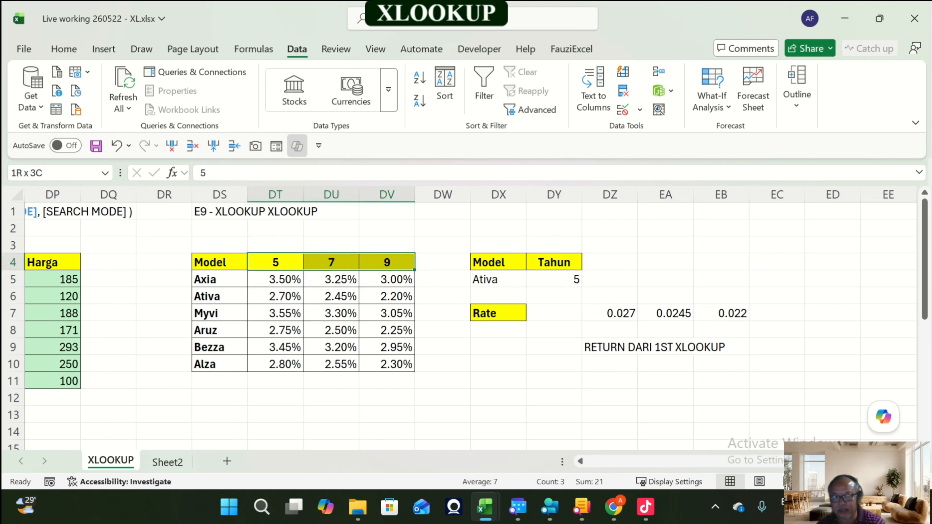
click(562, 279)
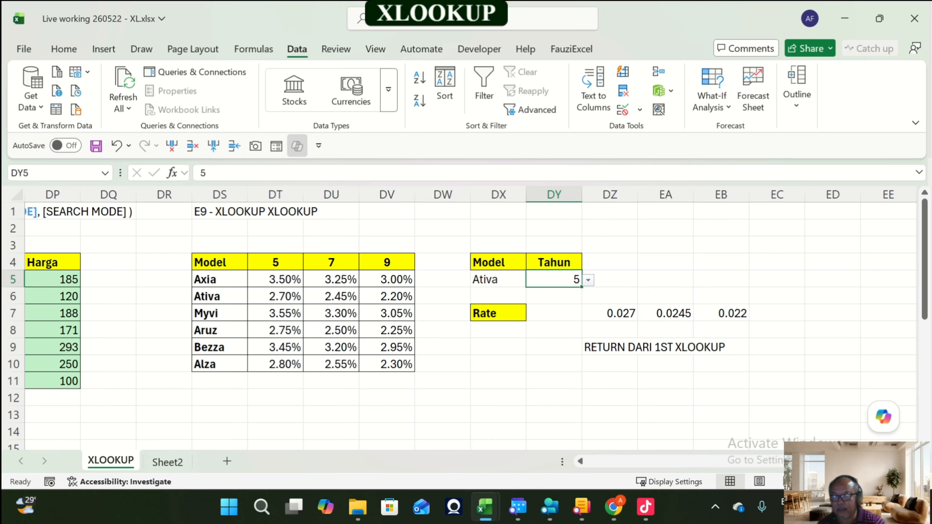
drag(275, 262, 387, 262)
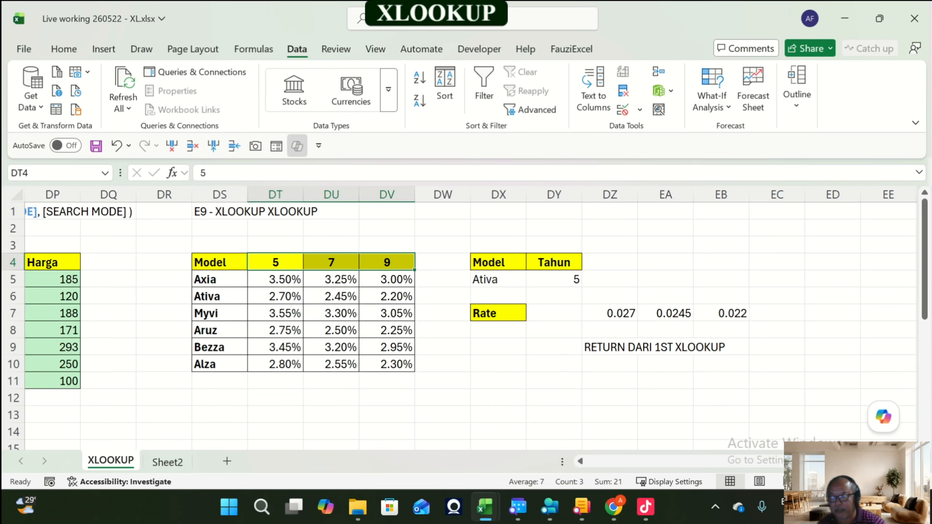
drag(276, 262, 387, 262)
drag(609, 313, 720, 313)
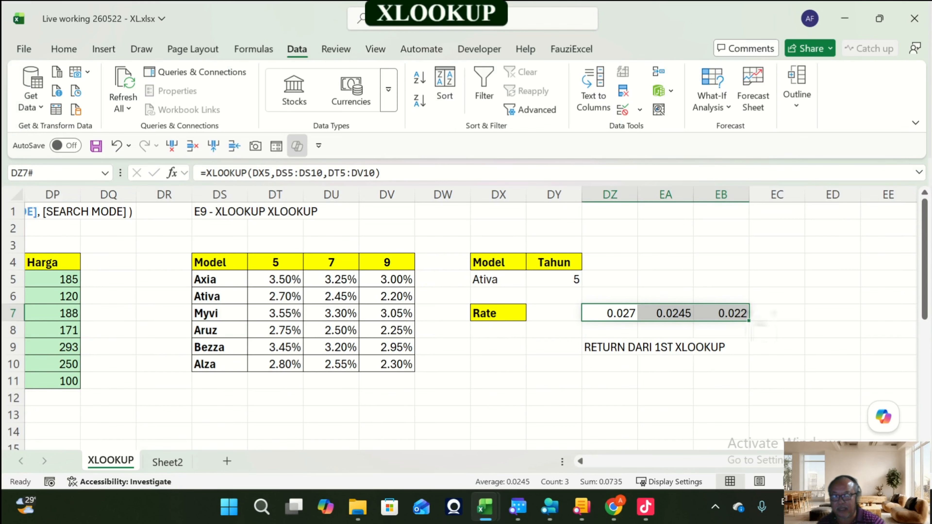
drag(275, 263, 387, 263)
drag(609, 313, 730, 314)
click(570, 280)
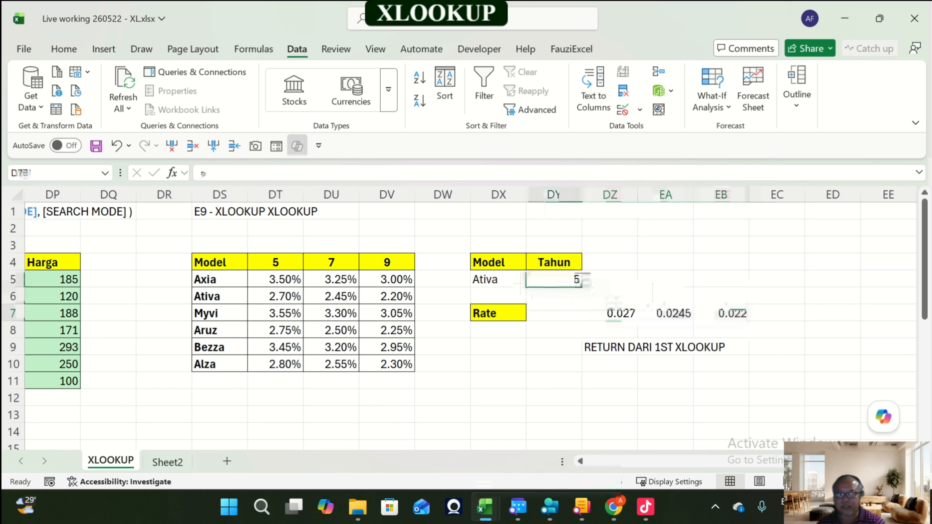
click(275, 262)
drag(275, 262, 387, 262)
click(554, 279)
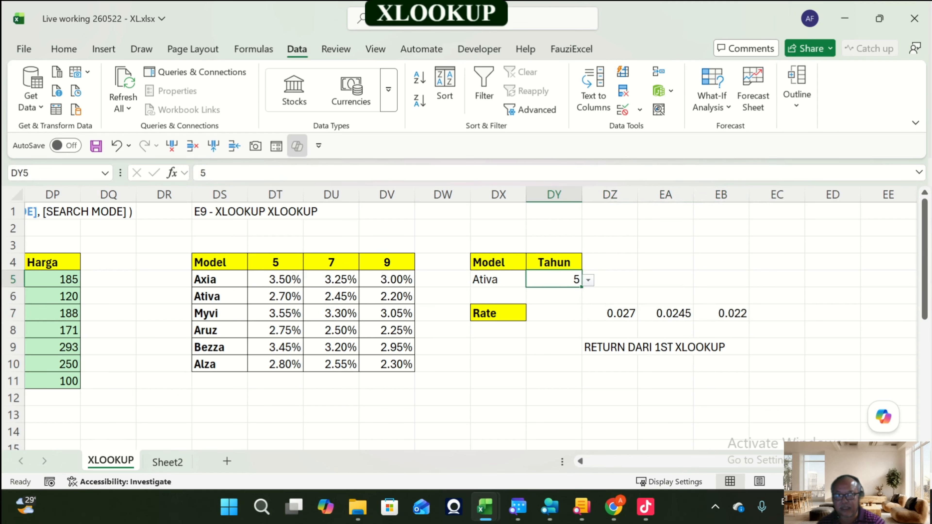
Step: Enter =XLOOKUP(DY5,DT4:DV4,DZ7#) in DZ11 to pick the selected year's rate from the spilled row
click(610, 381)
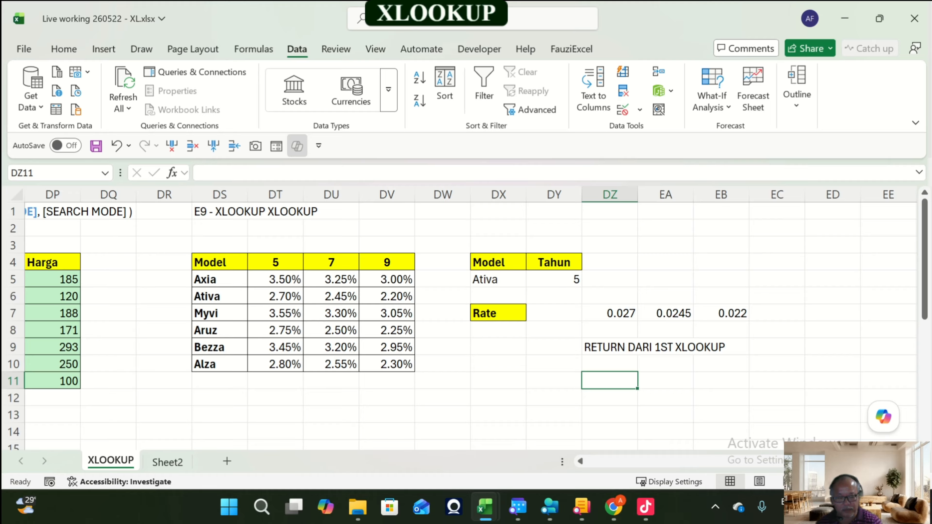
text(=xlo)
key(Tab)
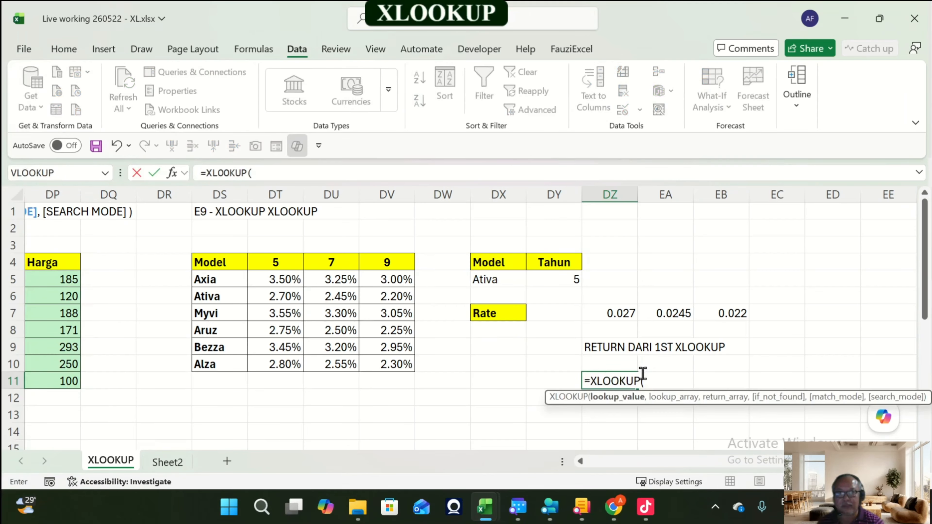
key(Left)
key(Up)
key(Up)
key(Up)
key(Up)
key(Up)
key(Up)
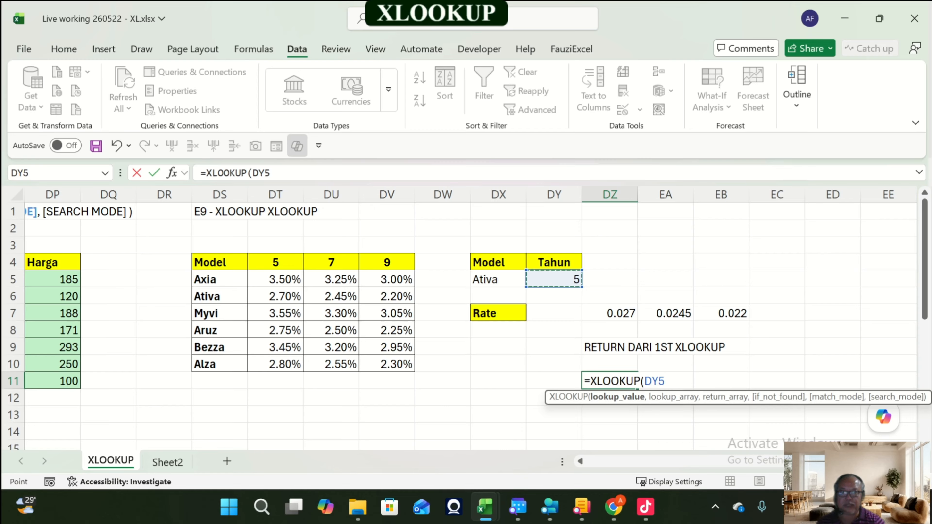
text(,)
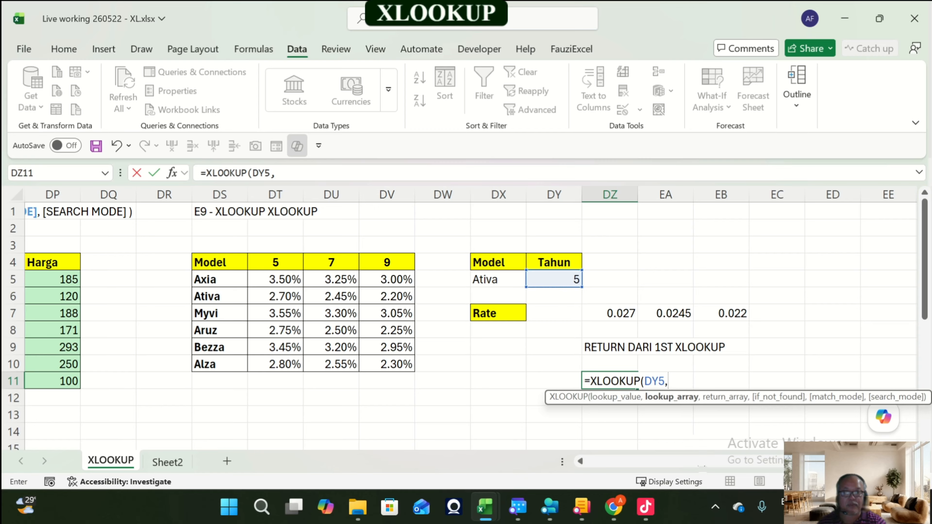
click(275, 262)
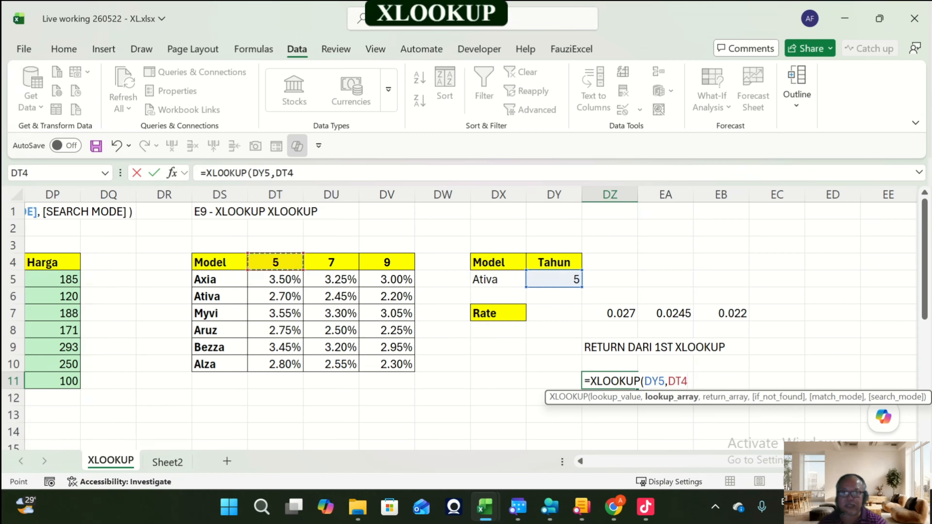
drag(275, 263, 390, 263)
text(,)
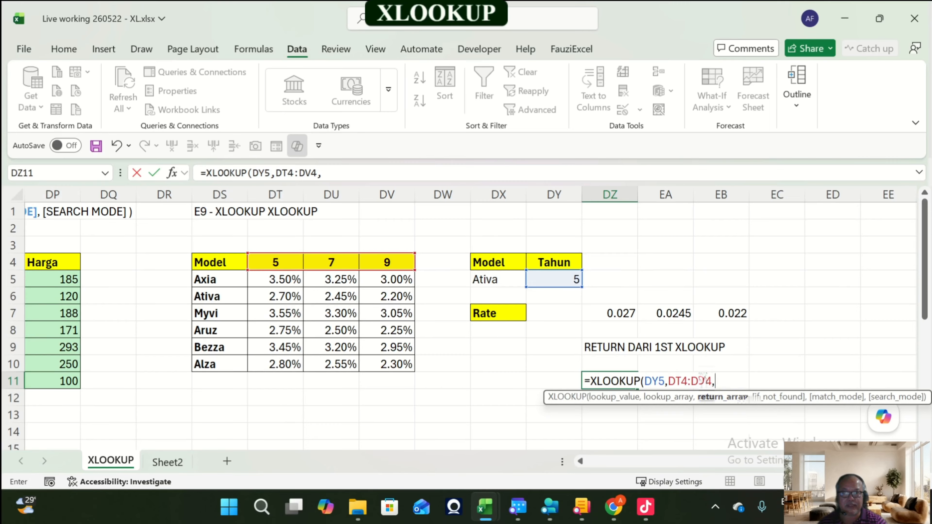
drag(620, 313, 733, 315)
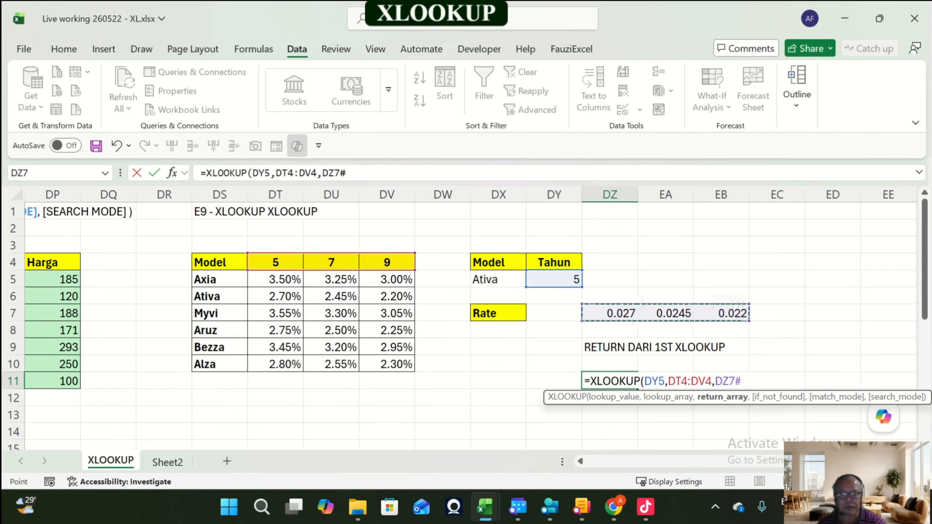
text())
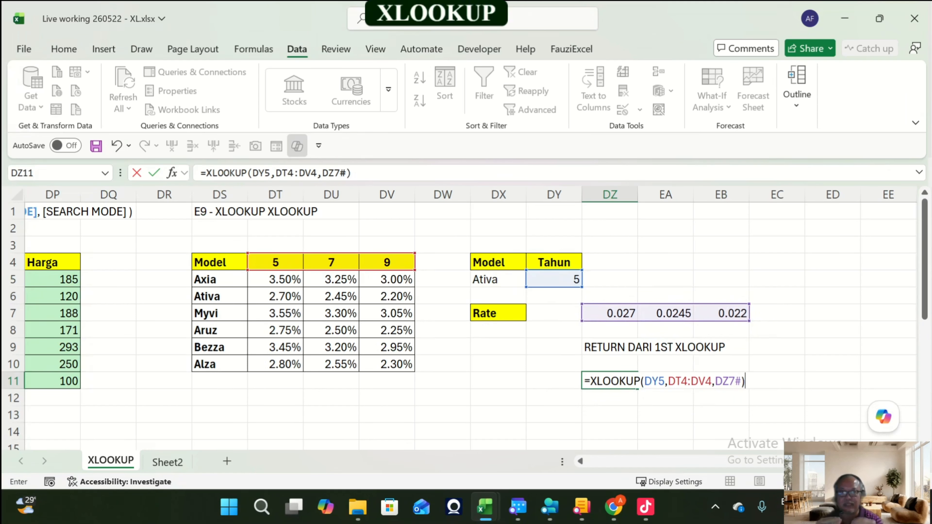
key(Return)
key(Up)
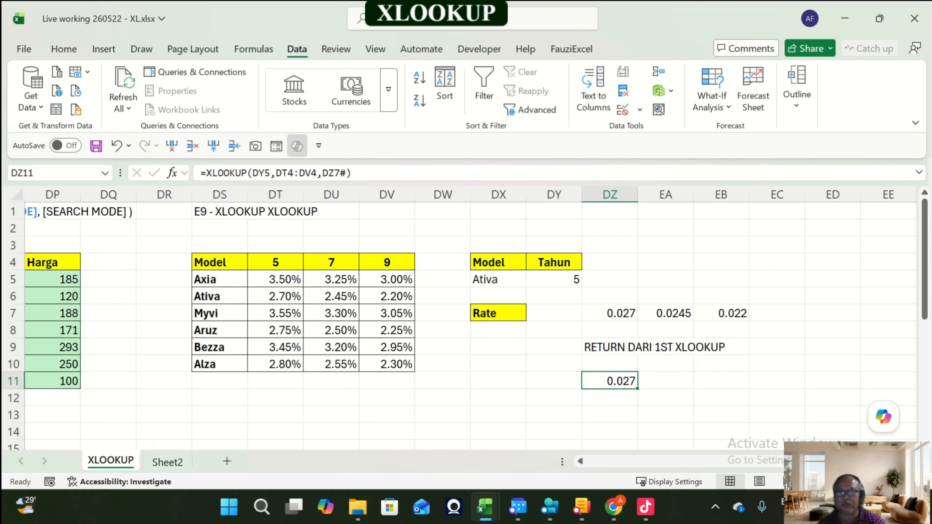
Step: Copy the note from DZ9 to DZ13 and change it to RETURN DARI 2ND XLOOKUP
key(Up)
key(shift+Up)
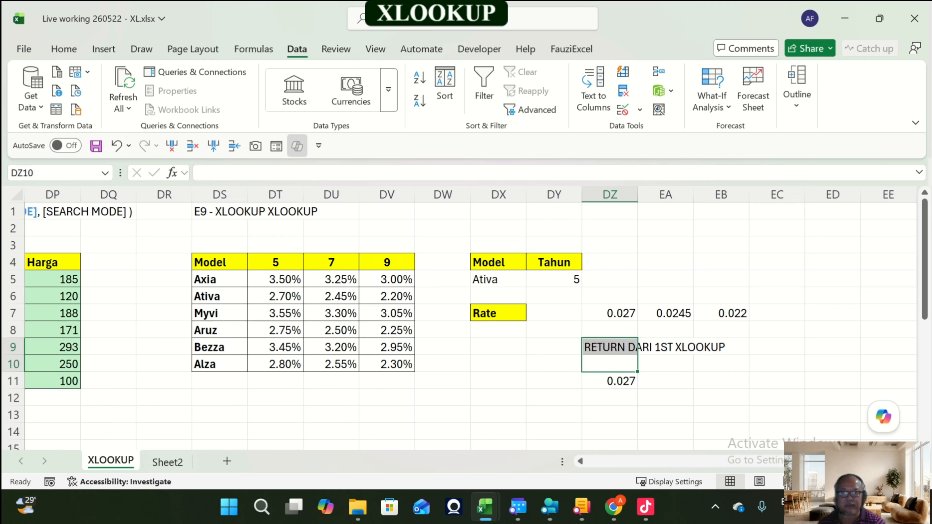
key(Up)
key(ctrl+c)
key(Down)
key(Down)
key(Down)
key(Down)
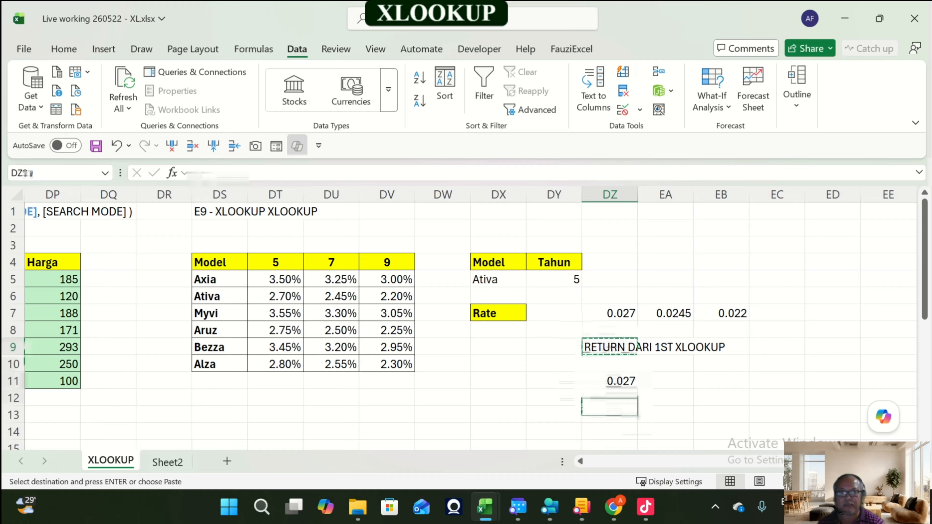
key(ctrl+v)
key(F2)
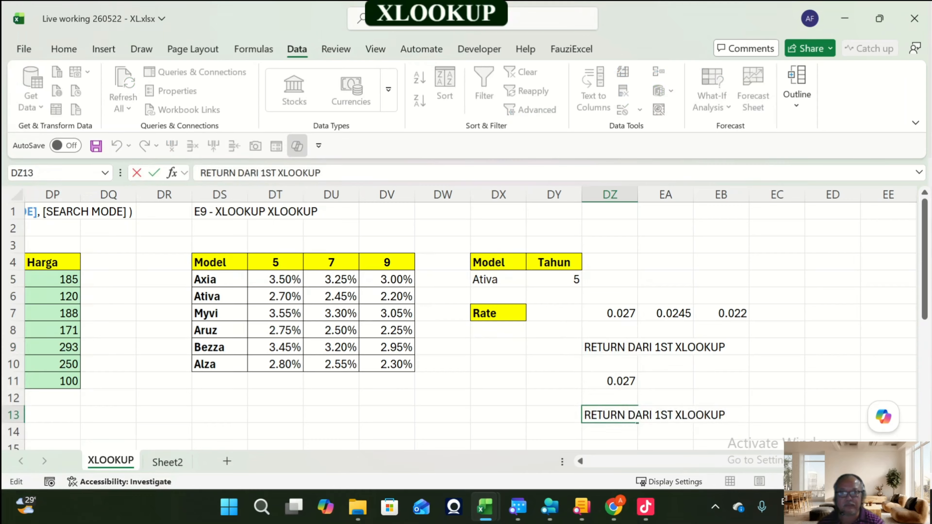
key(BackSpace)
key(BackSpace)
key(BackSpace)
text(2)
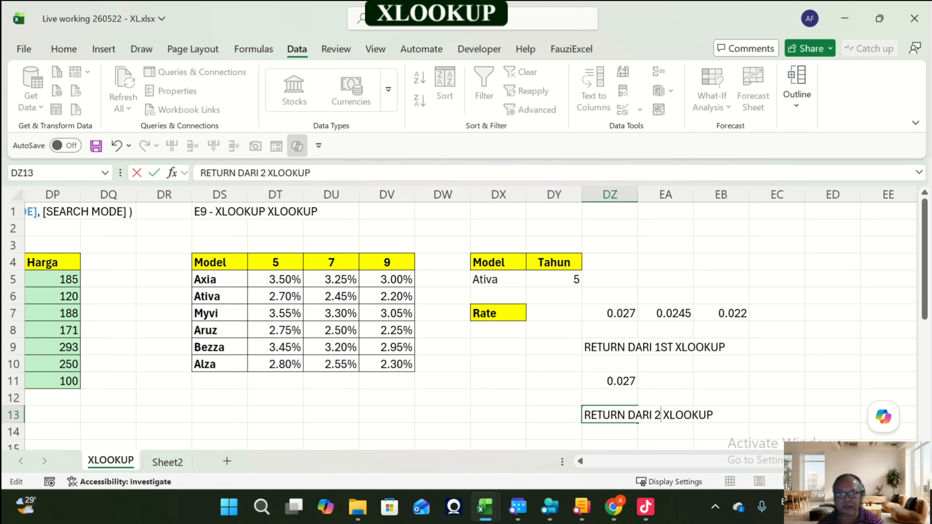
text(ND)
key(Return)
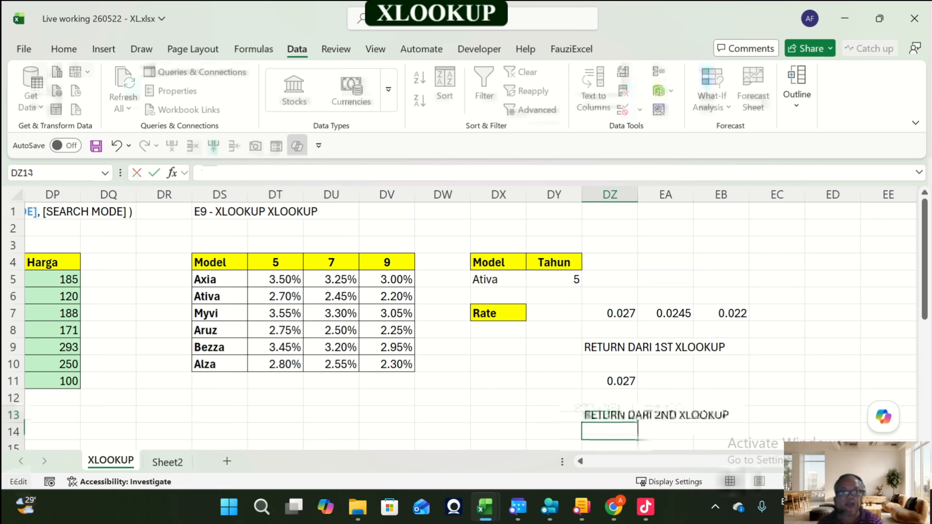
Step: Review the two notes and the first XLOOKUP formula behind the spilled rates in DZ7
click(610, 347)
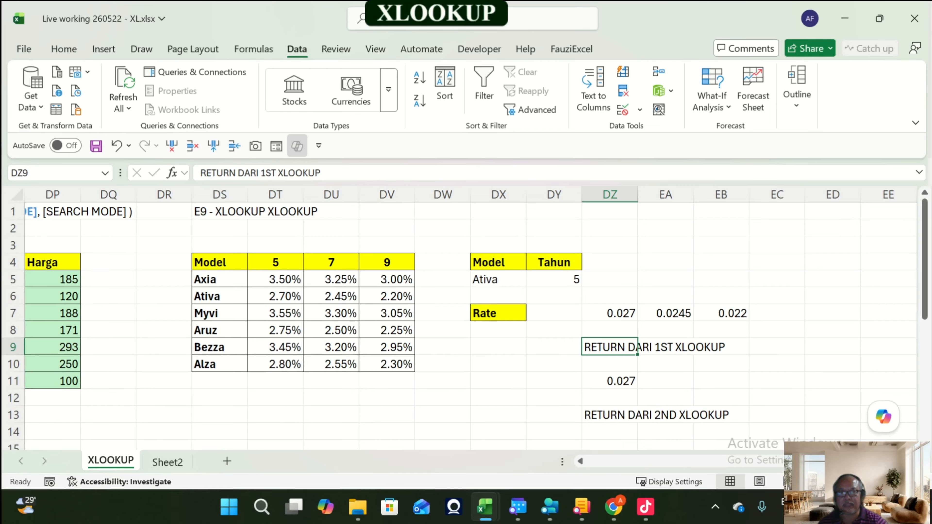
click(610, 415)
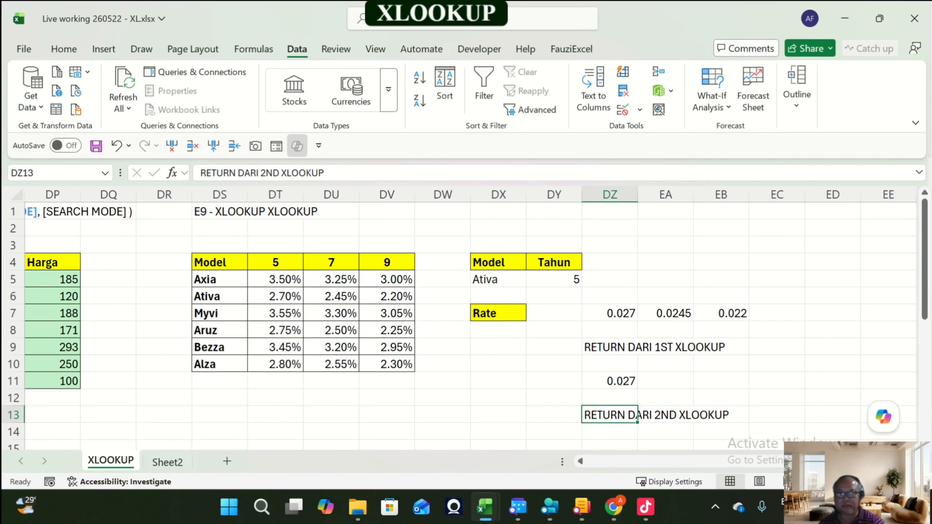
click(499, 330)
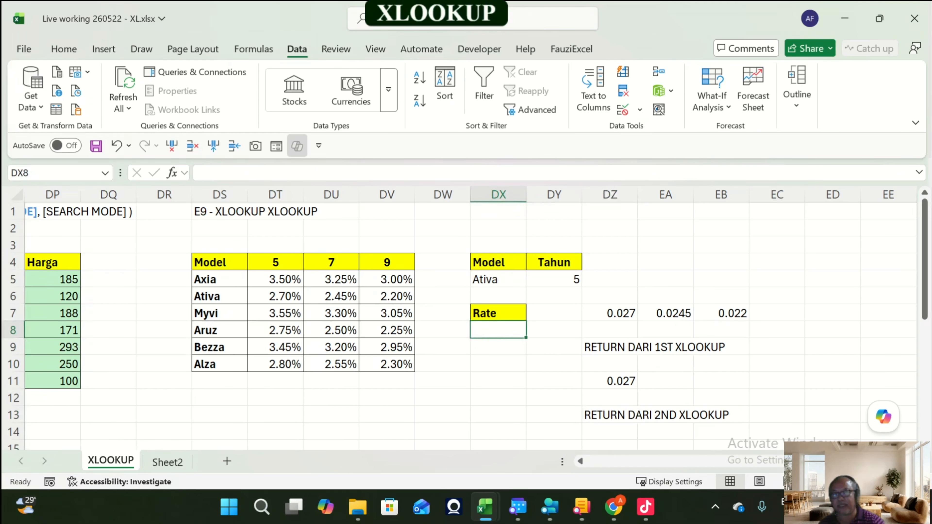
drag(610, 313, 723, 314)
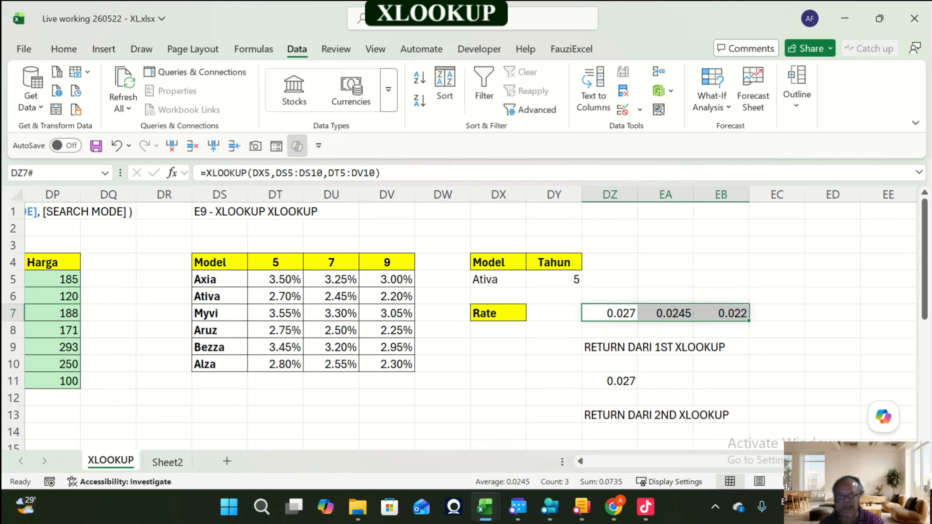
Step: Enter =XLOOKUP(DX5,DS5:DS10,DT5:DV10) in DX8 to return the selected model's row of rates
click(499, 330)
text(=)
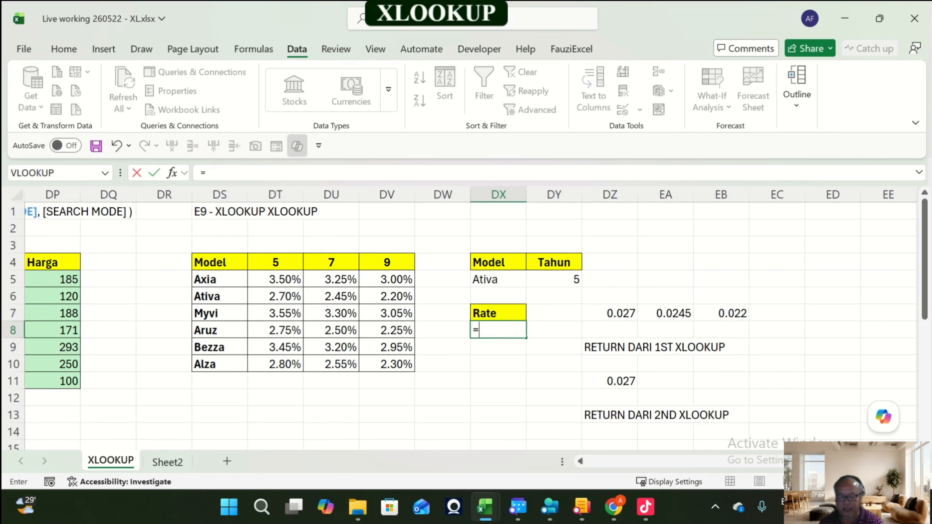
text(XLOOKUP()
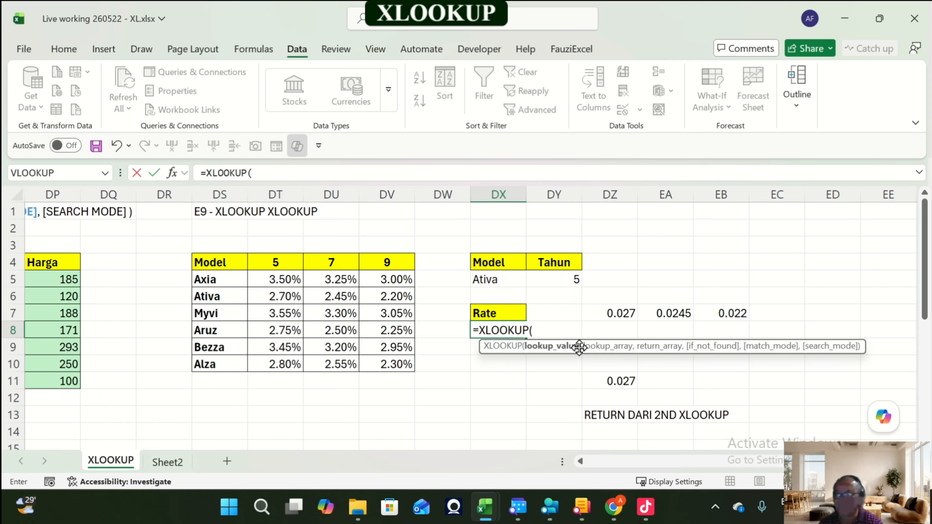
click(498, 279)
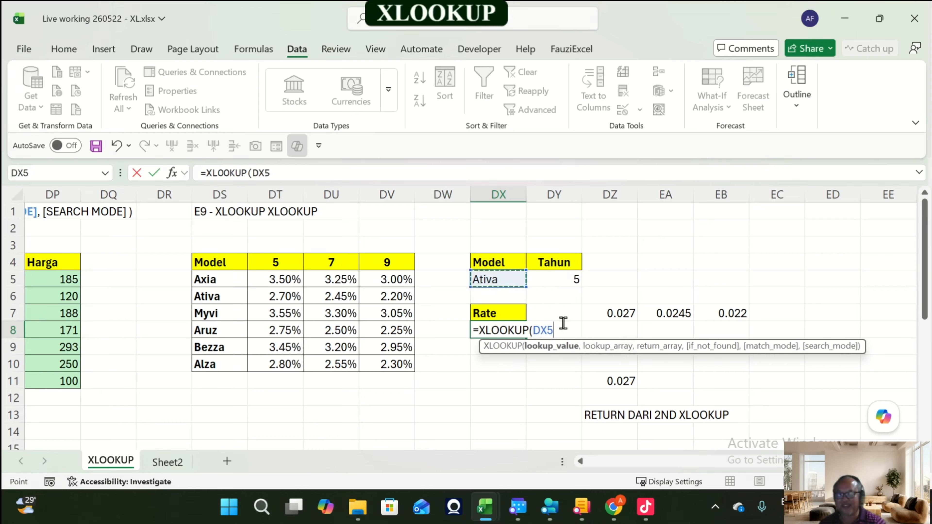
text(,)
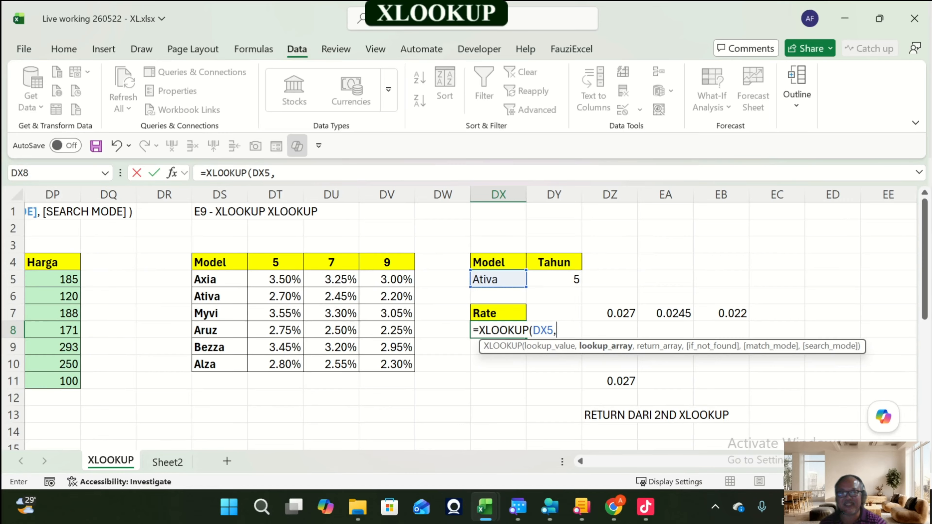
drag(224, 280, 223, 365)
text(,)
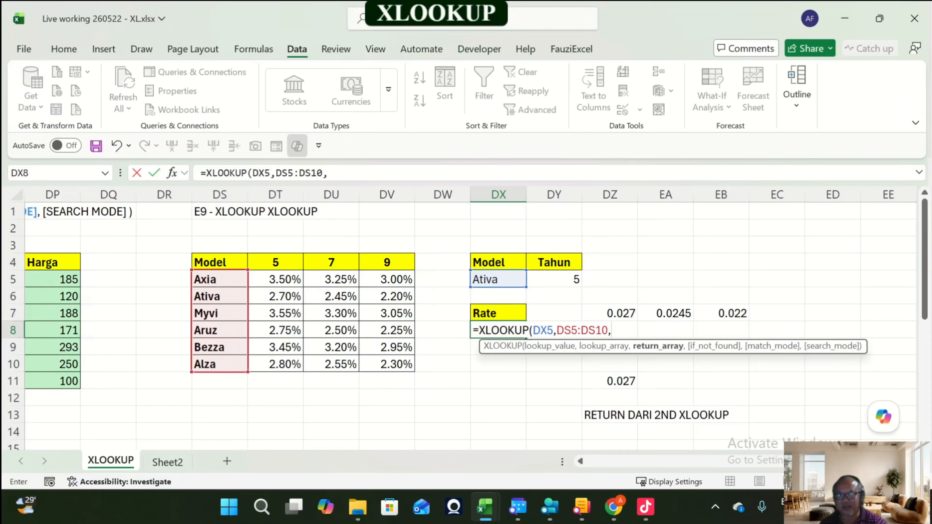
drag(275, 280, 407, 367)
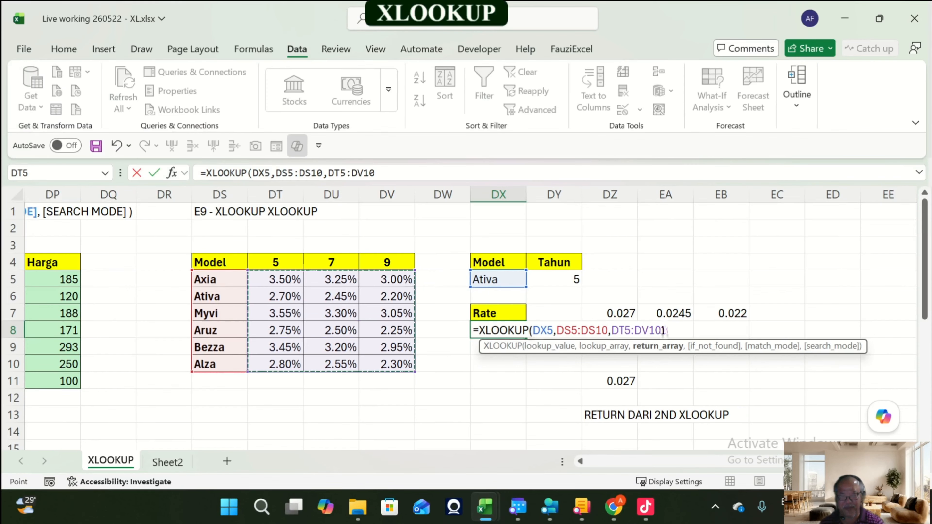
text())
key(Return)
key(Up)
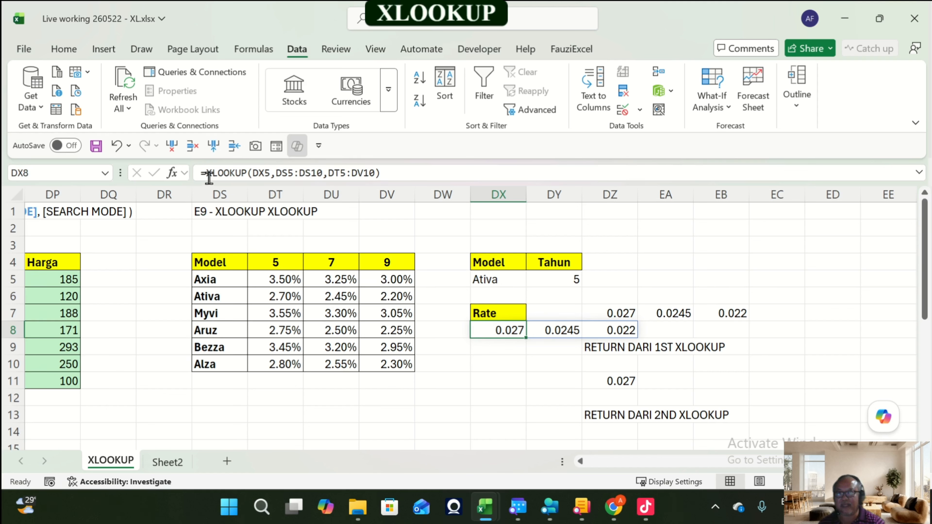
Step: Wrap the DX8 formula in an outer lookup: =XLOOKUP(DY5,DT4:DV4, XLOOKUP(DX5,DS5:DS10,DT5:DV10)) to return the rate for the selected model and year
drag(207, 174, 212, 174)
key(Left)
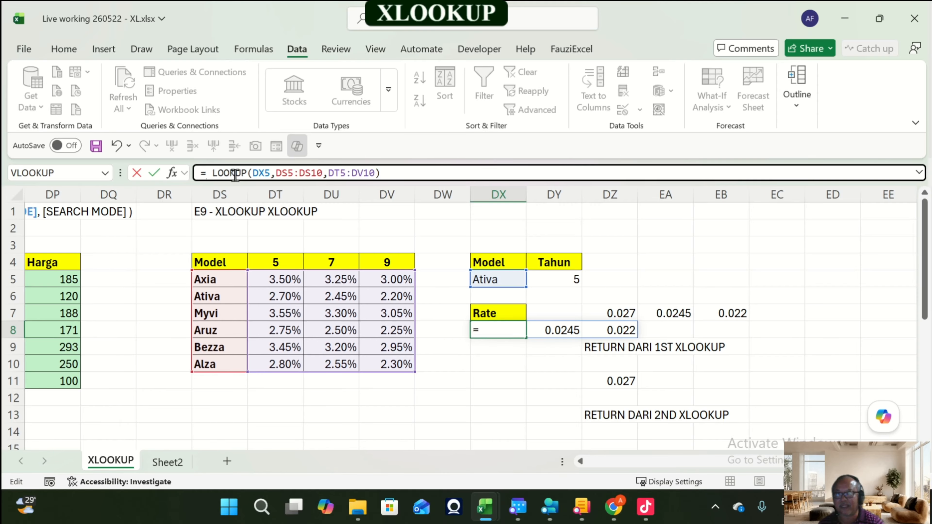
key(Right)
text(X)
key(Left)
key(Left)
key(Left)
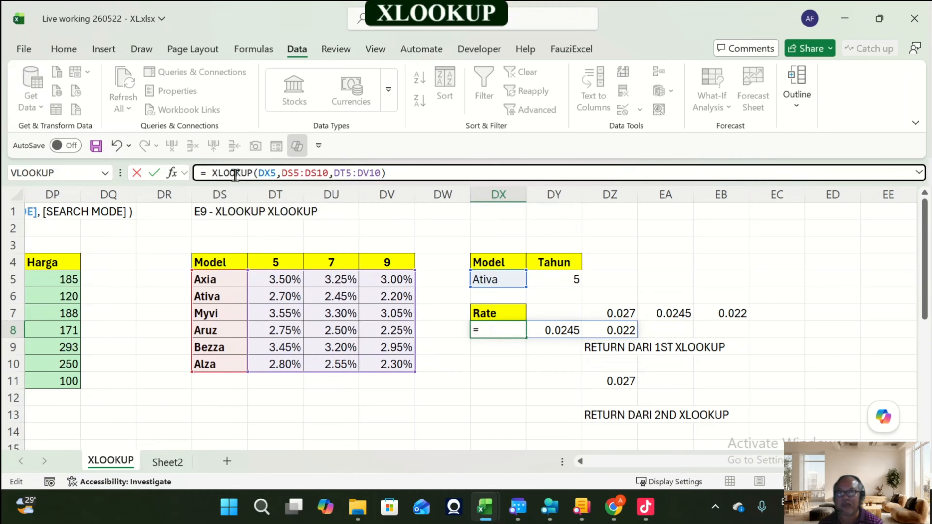
key(Right)
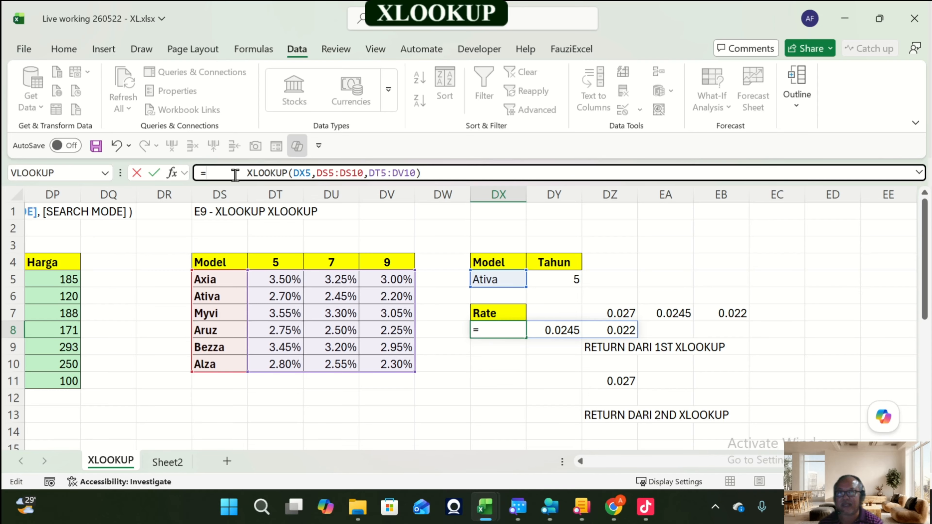
text(xloo)
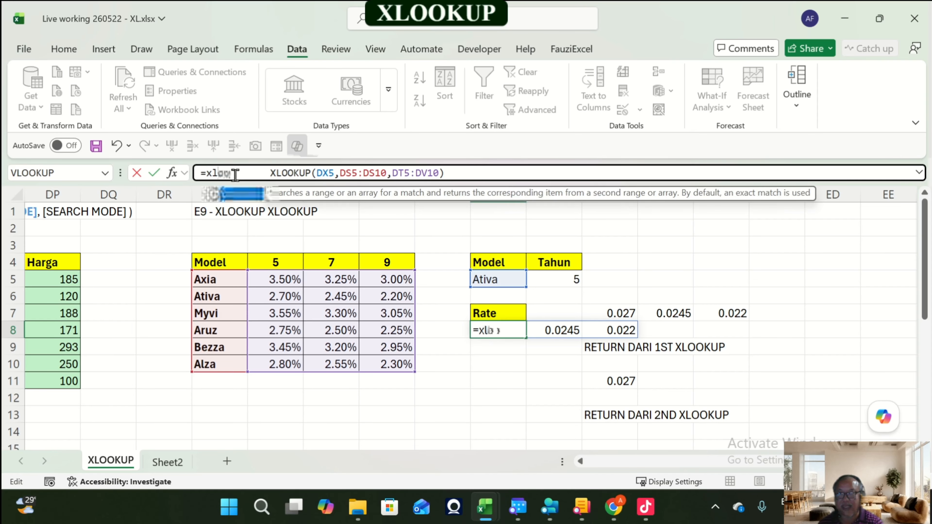
key(Tab)
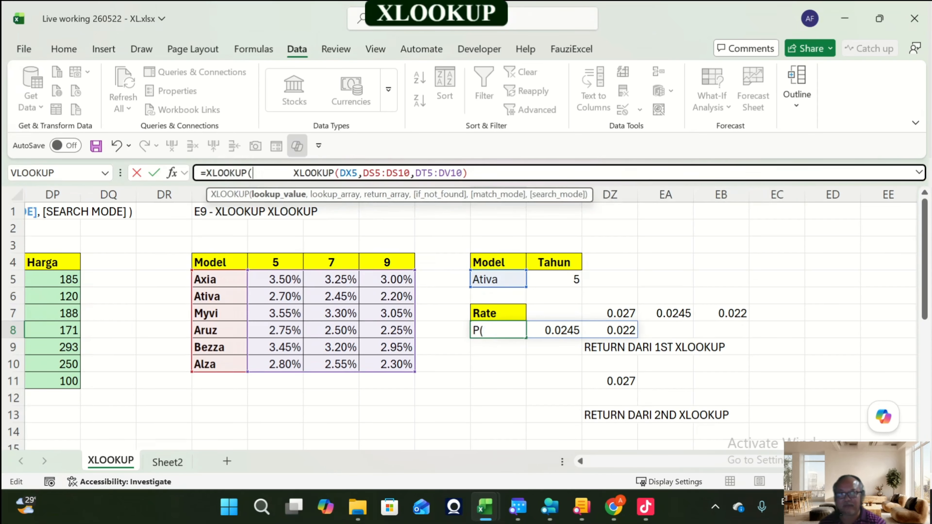
click(554, 279)
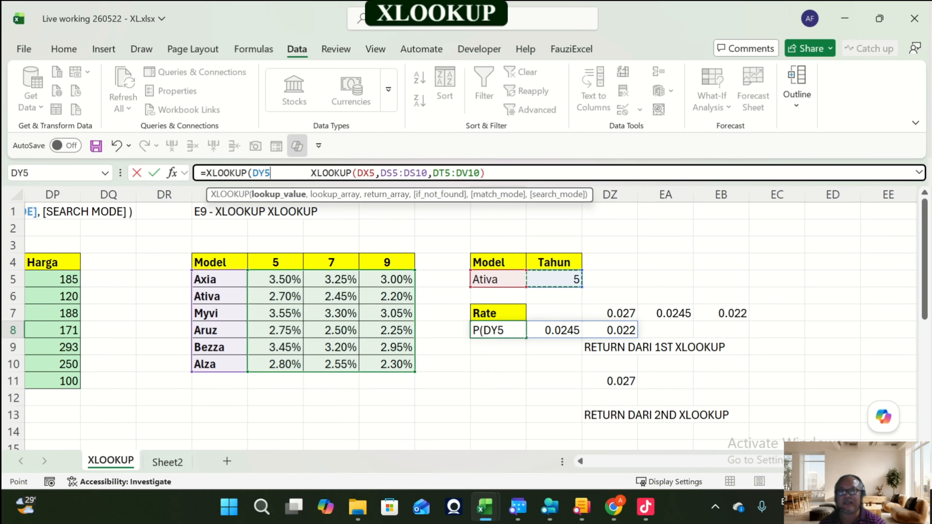
text(,)
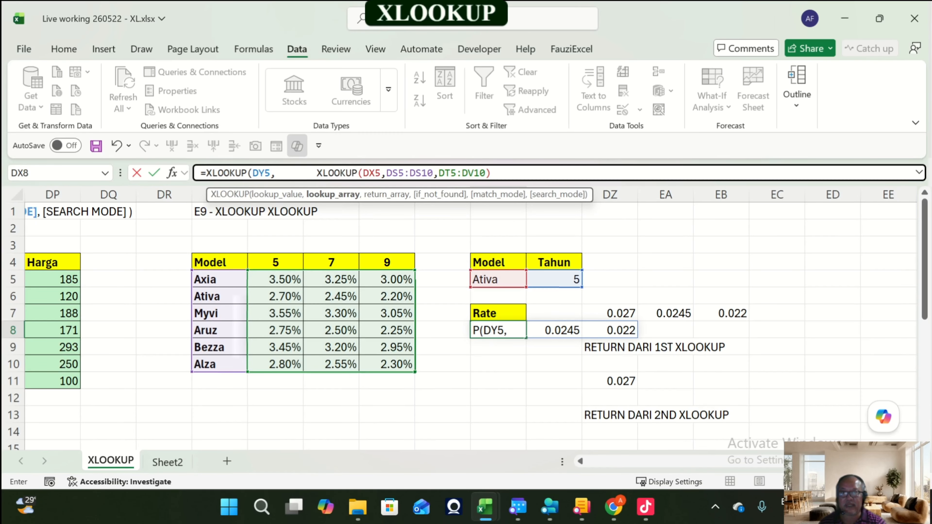
drag(276, 262, 401, 262)
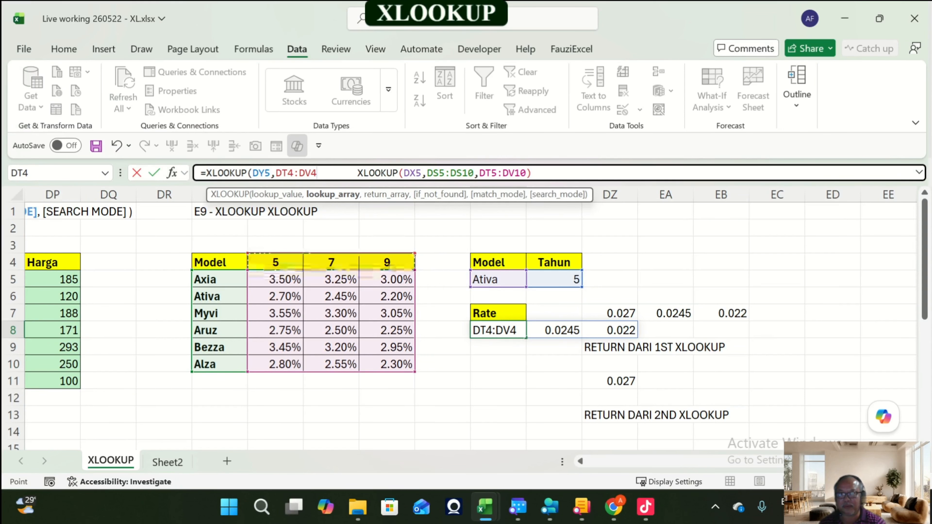
text(,)
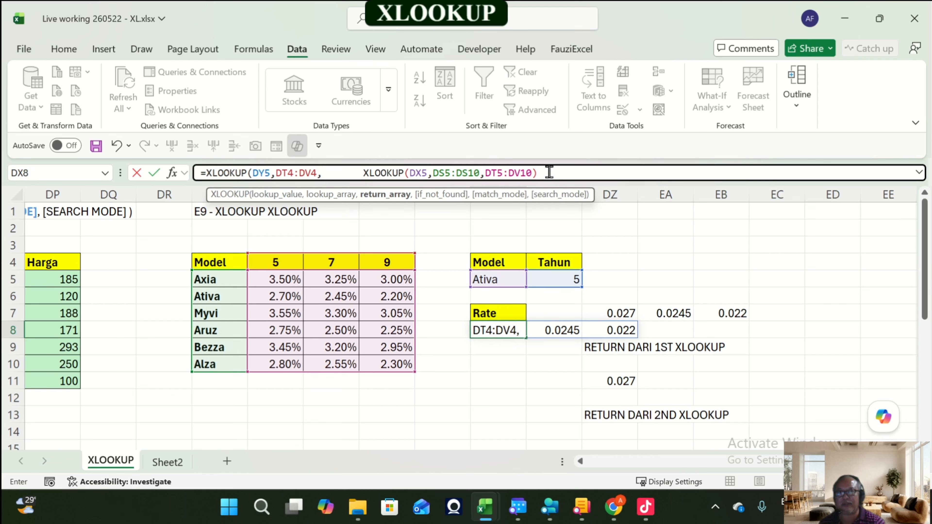
click(565, 173)
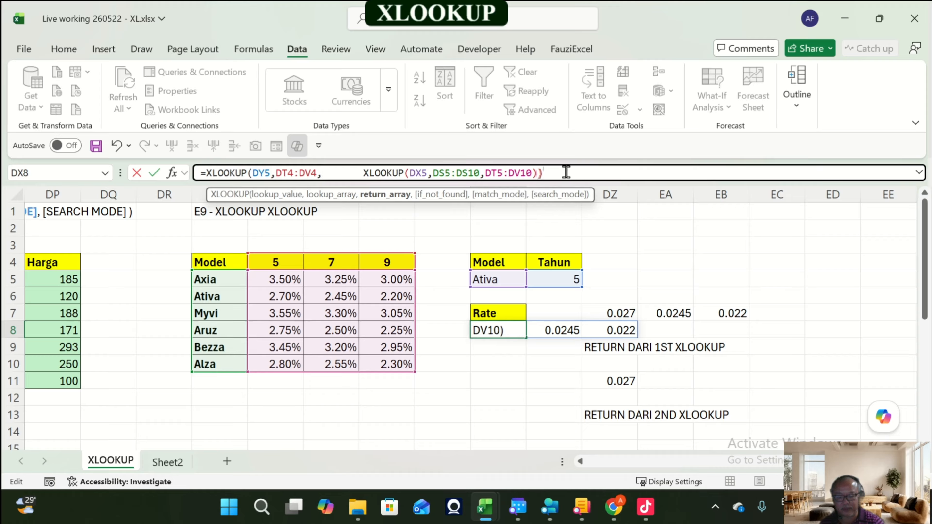
text())
key(Return)
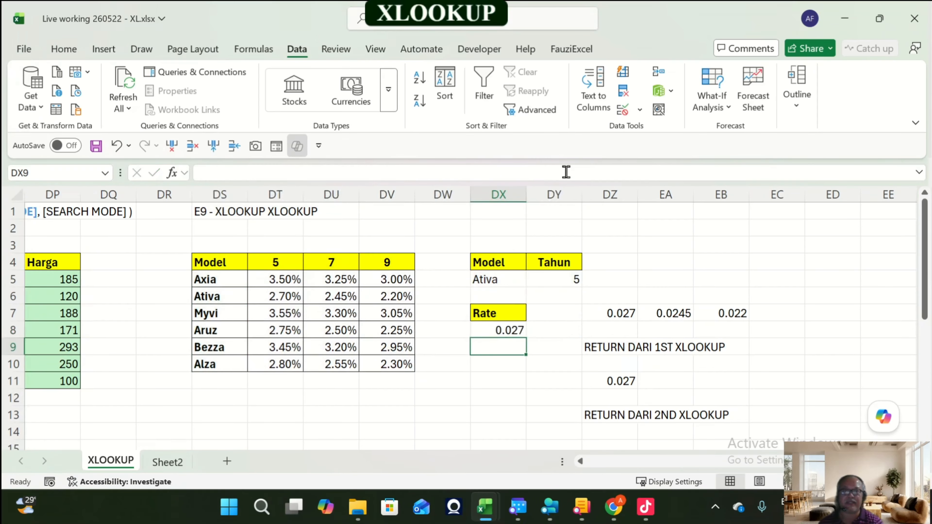
Step: Format the DX8 rate as a percentage with two decimal places
key(Up)
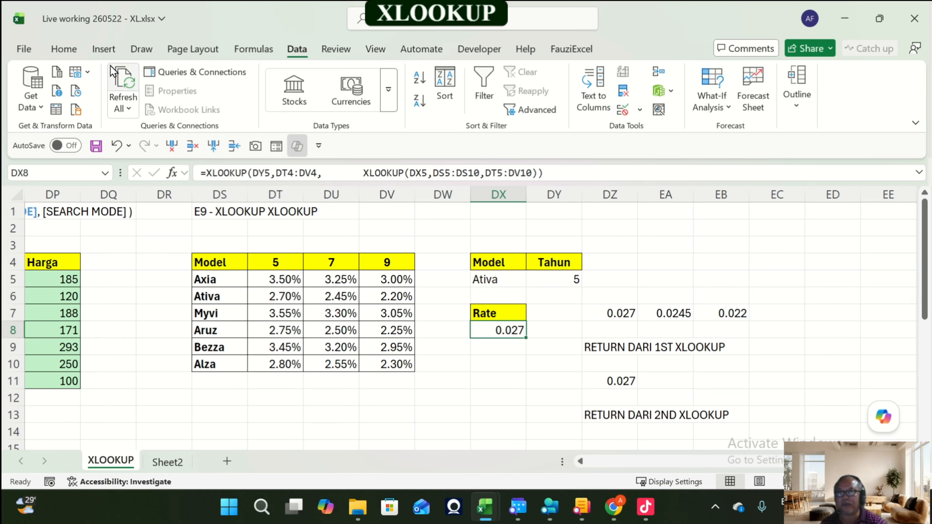
click(75, 49)
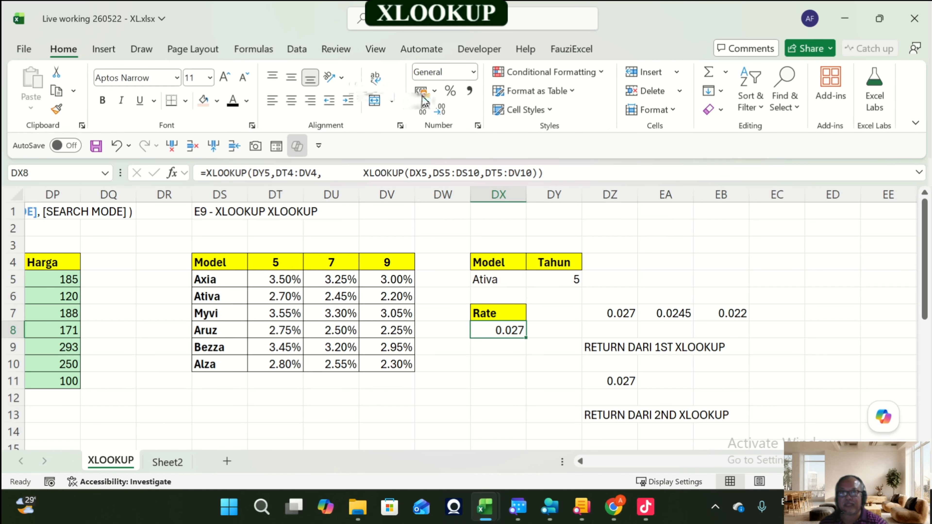
click(450, 90)
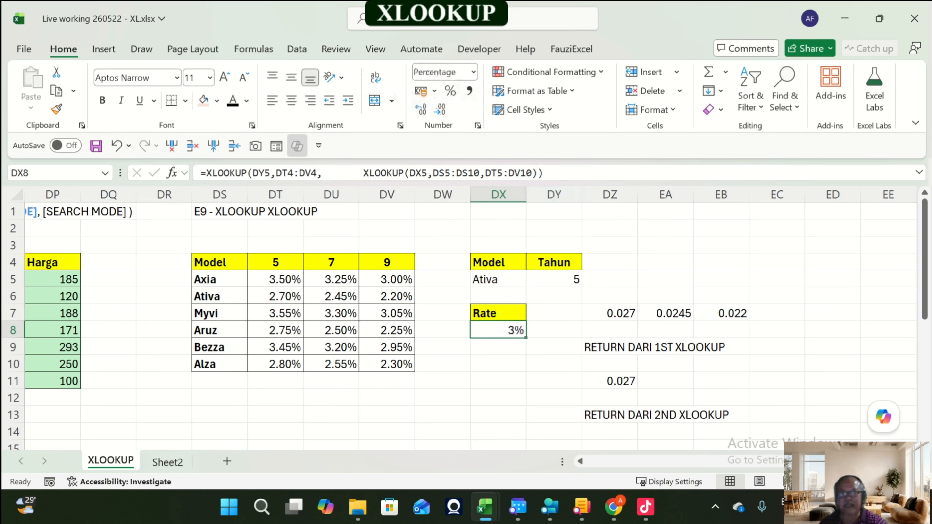
click(428, 112)
click(427, 112)
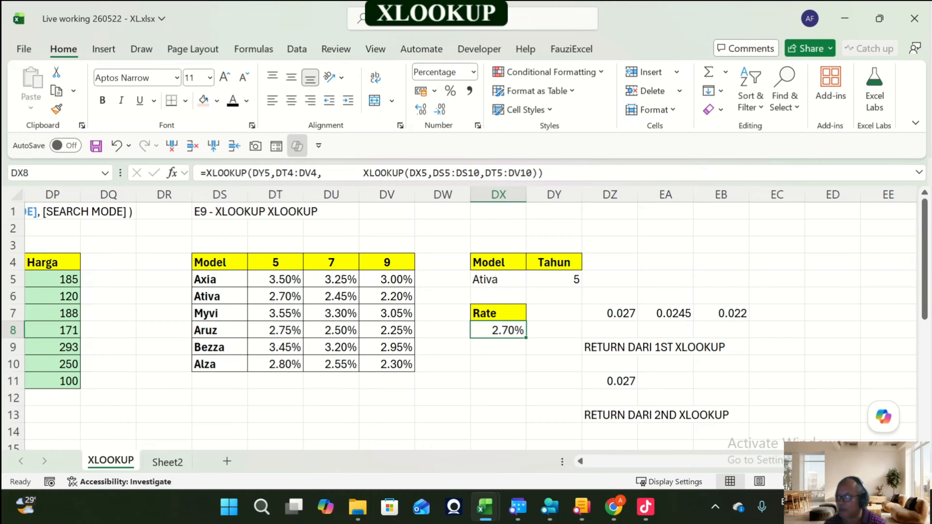
Step: Test the nested lookup by choosing Bezza as the model and 9 as the year, comparing against the rate table
click(498, 279)
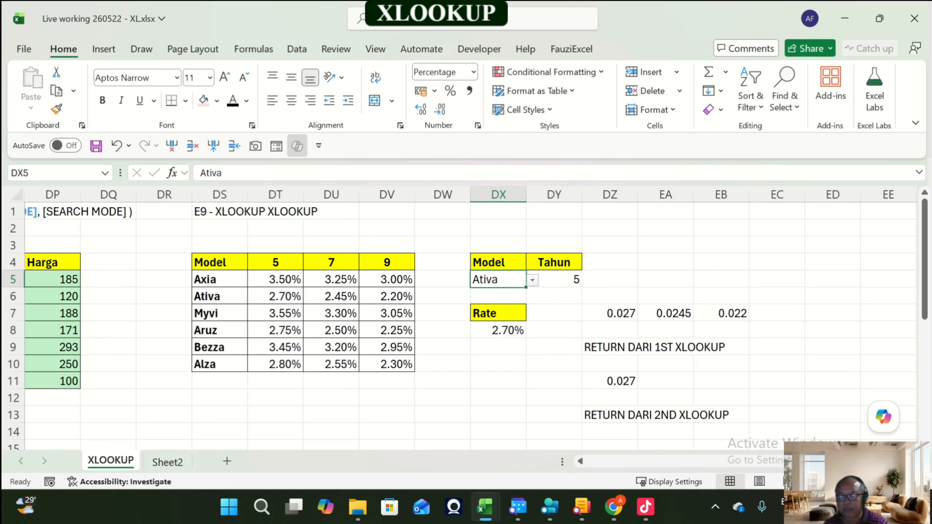
click(533, 281)
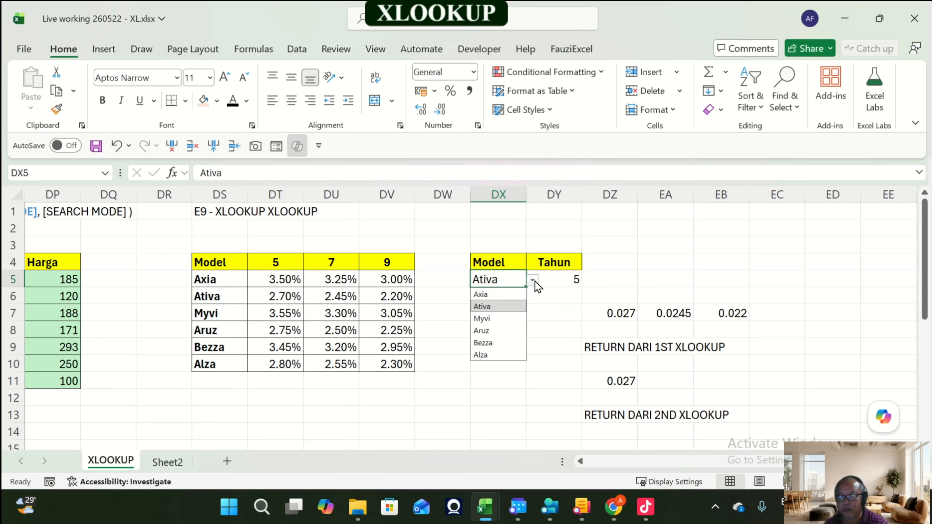
click(493, 345)
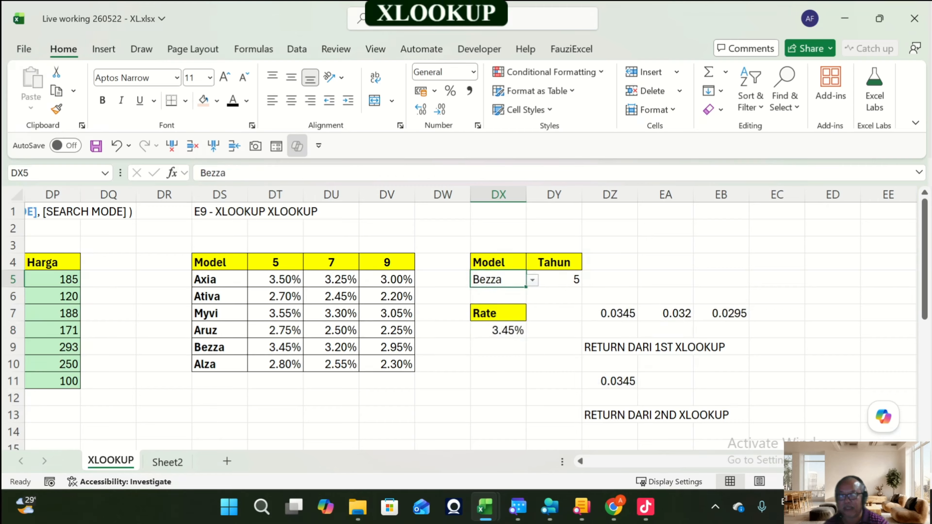
click(275, 347)
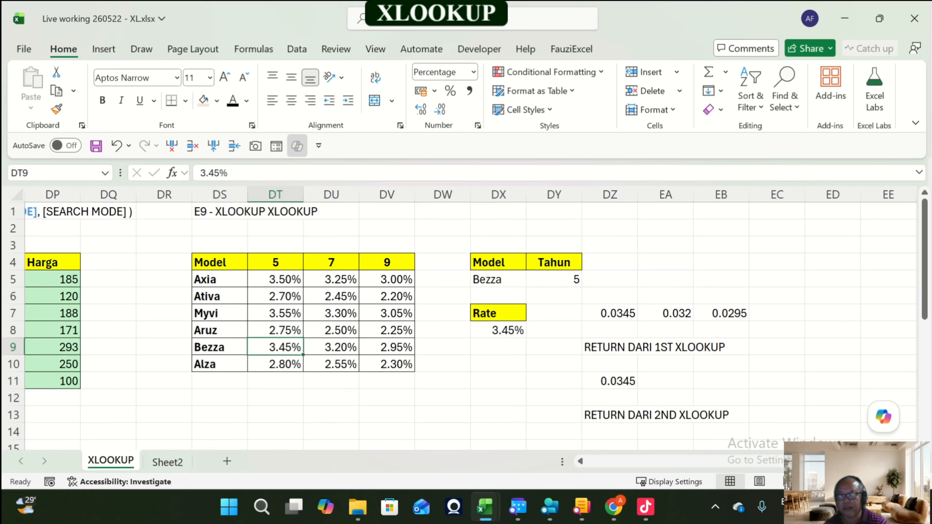
click(573, 280)
click(588, 280)
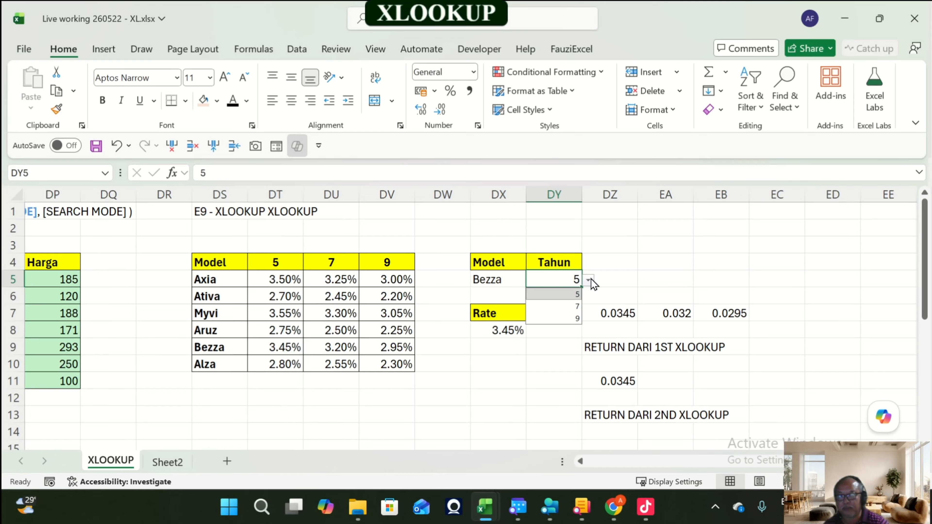
click(568, 319)
click(387, 347)
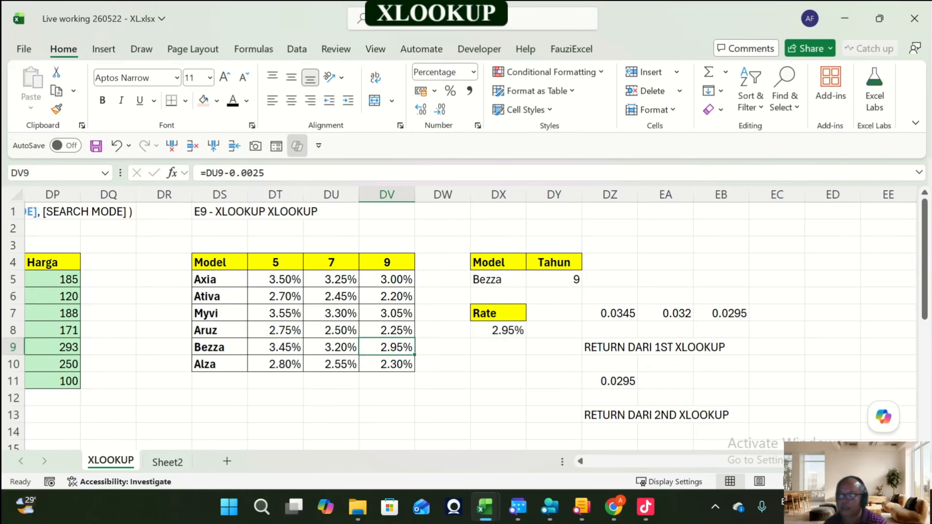
click(499, 330)
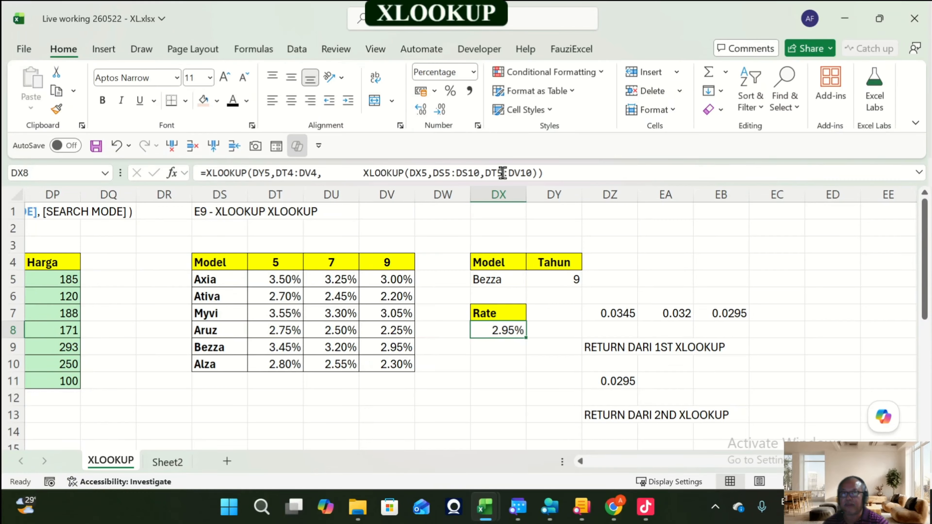
Step: Remove the extra spaces before the inner XLOOKUP in the DX8 formula
click(328, 173)
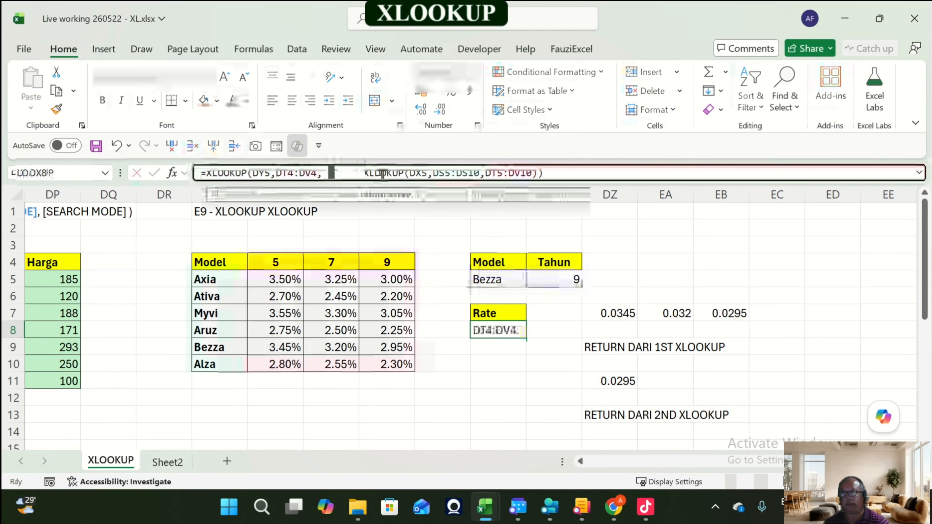
key(Delete)
key(Delete)
key(Delete)
key(Delete)
key(Delete)
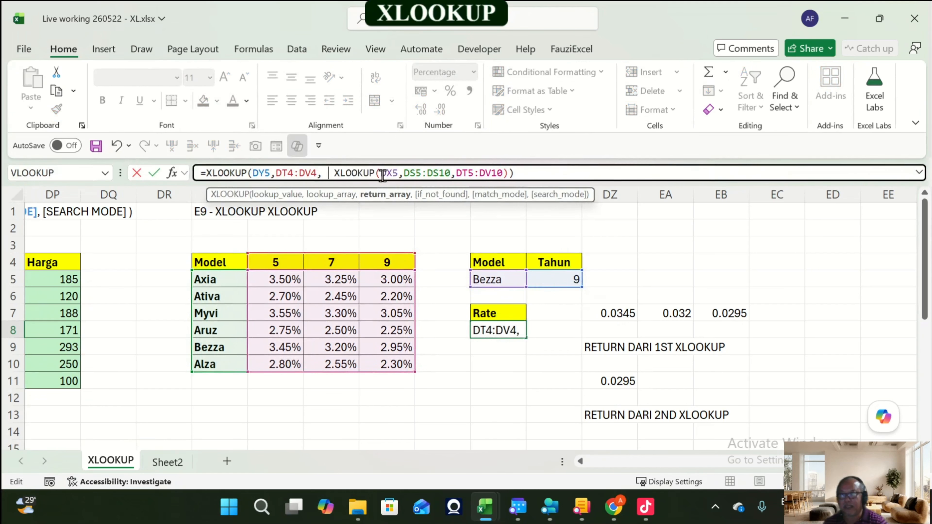
key(Return)
key(Up)
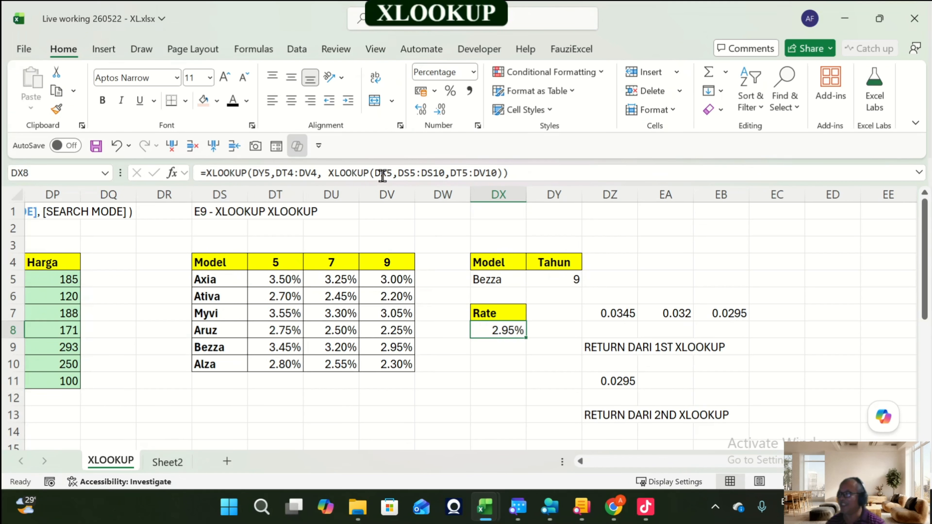
Step: Move back across the sheet to column A, reviewing the earlier XLOOKUP exercises along the way
key(Left)
key(Left)
key(Left)
key(Left)
key(Left)
key(Left)
key(Left)
key(Left)
key(Left)
key(Left)
key(Left)
key(Left)
key(Left)
key(Left)
key(Left)
key(Left)
key(Left)
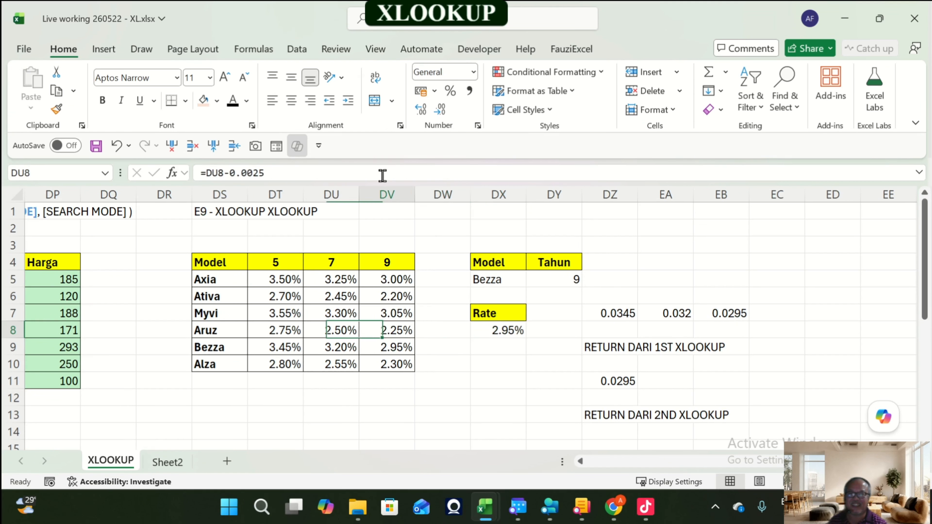
key(Left)
key(Left)
key(Left)
key(Left)
key(Left)
key(Left)
key(Left)
key(Left)
key(Left)
key(Left)
key(Left)
key(Left)
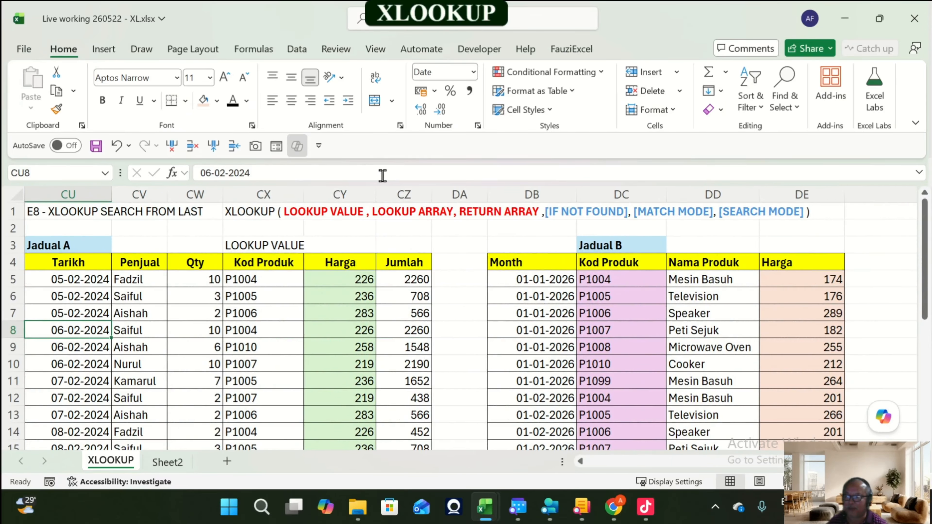
key(Left)
key(Left)
key(Left)
key(Left)
key(Left)
key(Left)
key(Left)
key(Left)
key(Left)
key(Left)
key(Left)
key(Left)
key(Left)
key(Left)
key(Left)
key(Left)
key(Left)
key(Left)
key(Left)
key(Left)
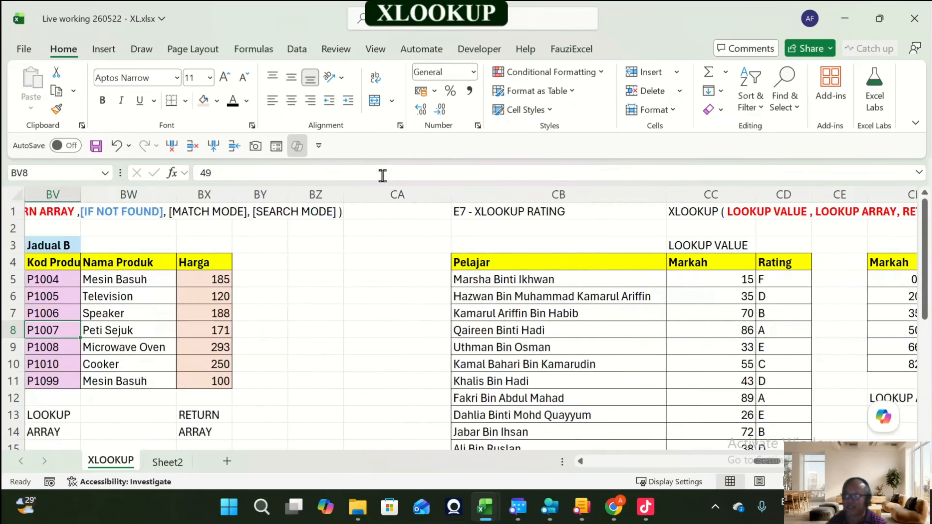
key(Left)
key(Left)
key(Left)
key(Left)
key(Left)
key(Left)
key(Left)
key(Left)
key(Left)
key(Left)
key(Left)
key(Left)
key(Left)
key(Left)
key(Left)
key(Left)
key(Left)
key(Left)
key(Left)
key(Left)
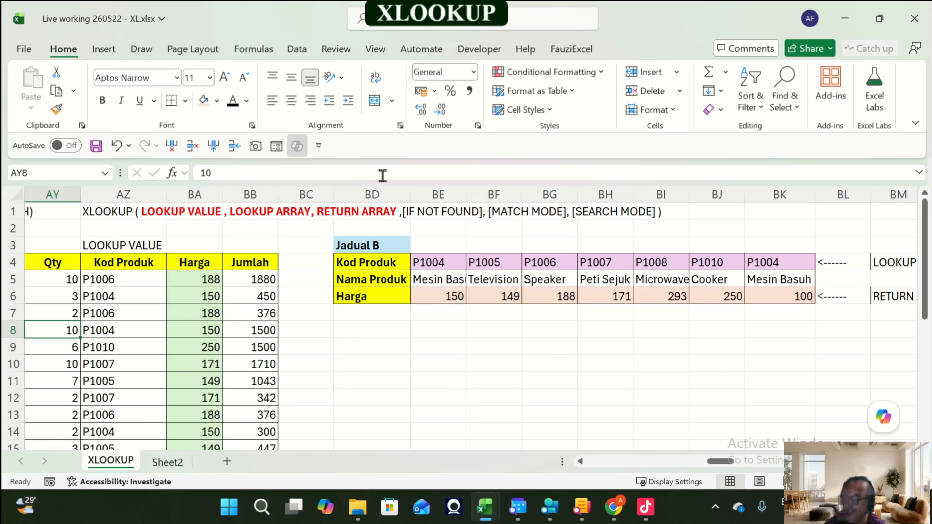
key(Left)
key(Left)
key(Left)
key(Left)
key(Left)
key(Left)
key(Left)
key(Left)
key(Left)
key(Left)
key(Left)
key(Left)
key(Left)
key(Left)
key(Left)
key(Left)
key(Left)
key(Left)
key(Left)
key(Left)
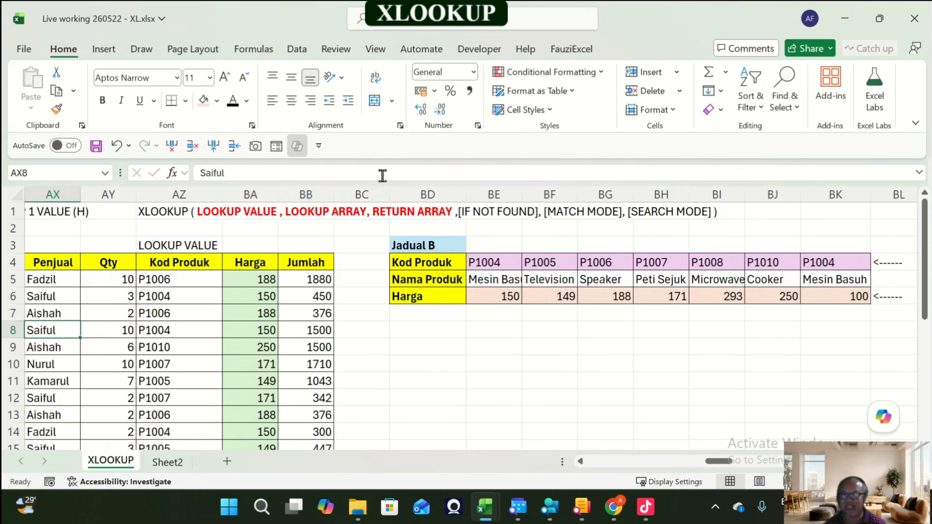
key(Left)
key(Left)
key(Left)
key(Left)
key(Left)
key(Left)
key(Left)
key(Left)
key(Left)
key(Left)
key(Left)
key(Left)
key(Left)
key(Left)
key(Left)
key(Left)
key(Left)
key(Left)
key(Left)
key(Left)
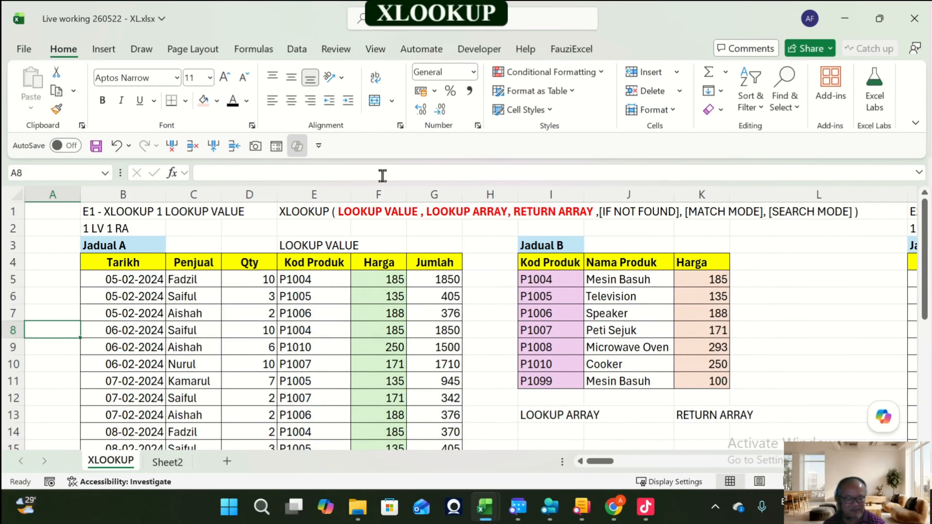
Step: Jump to cell A1 and step rightward through the exercises from E1 to the E8 search-from-last example
key(ctrl+Home)
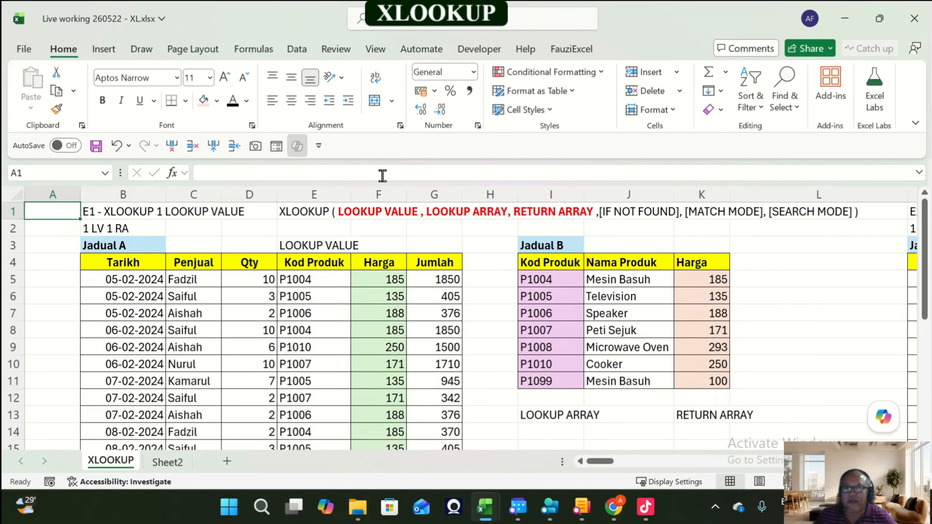
key(Right)
key(Right)
key(Right)
key(Right)
key(Right)
key(Right)
key(Right)
key(Right)
key(Right)
key(Right)
key(Right)
key(Right)
key(Right)
key(Right)
key(Right)
key(Right)
key(Right)
key(Right)
key(Right)
key(Right)
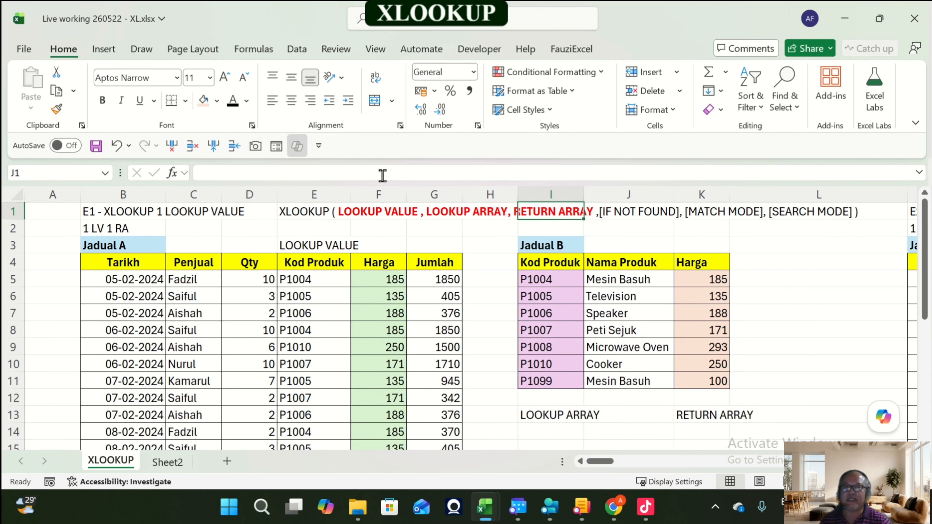
key(Right)
key(Right)
key(Right)
key(Right)
key(Right)
key(Right)
key(Right)
key(Right)
key(Right)
key(Right)
key(Right)
key(Right)
key(Right)
key(Right)
key(Right)
key(Right)
key(Right)
key(Right)
key(Right)
key(Right)
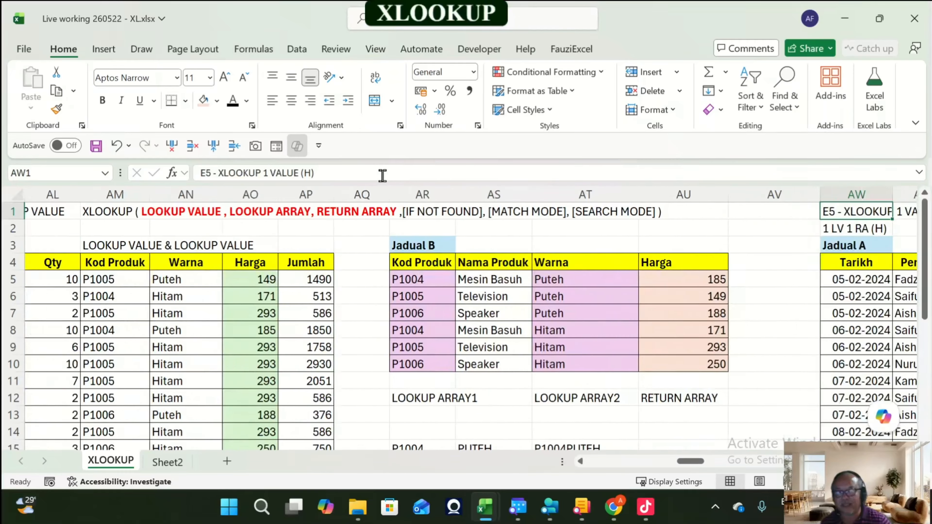
key(Right)
key(Right)
key(Right)
key(Right)
key(Right)
key(Right)
key(Right)
key(Right)
key(Right)
key(Right)
key(Right)
key(Right)
key(Right)
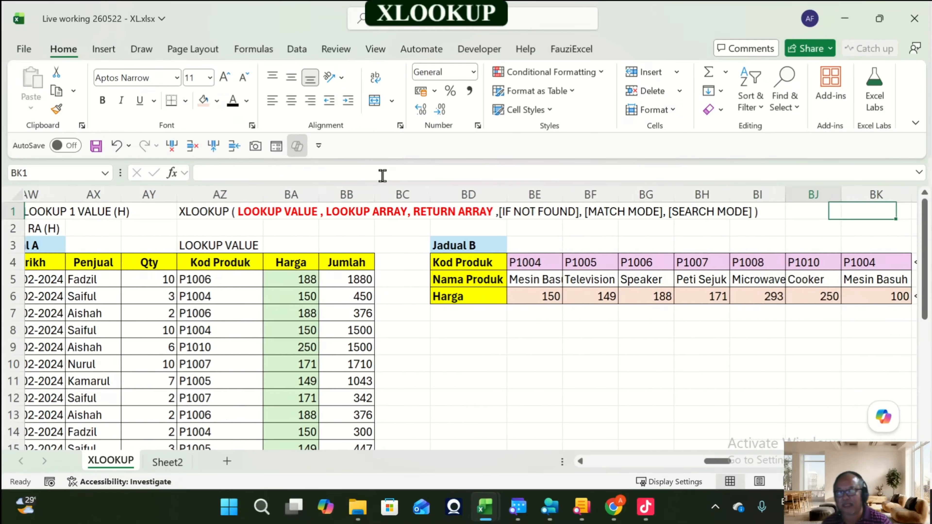
key(Right)
key(Right)
key(Right)
key(Right)
key(Right)
key(Right)
key(Right)
key(Right)
key(Right)
key(Right)
key(Right)
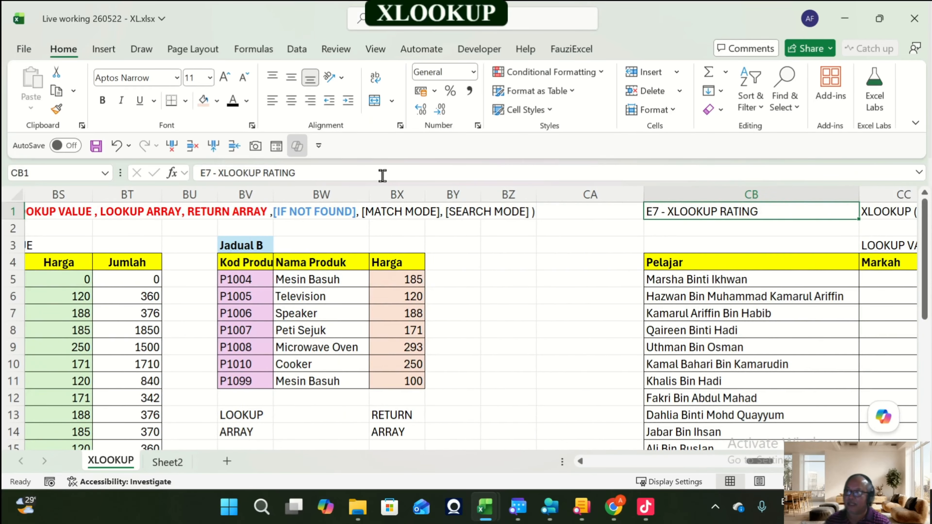
key(Right)
key(Right)
key(Right)
key(Right)
key(Right)
key(Right)
key(Right)
key(Right)
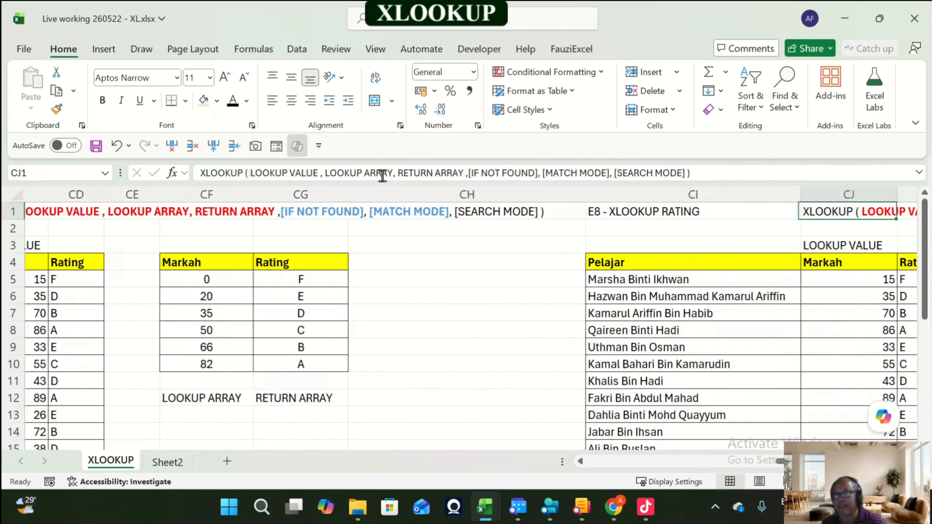
key(Right)
key(Right)
key(Right)
key(Right)
key(Right)
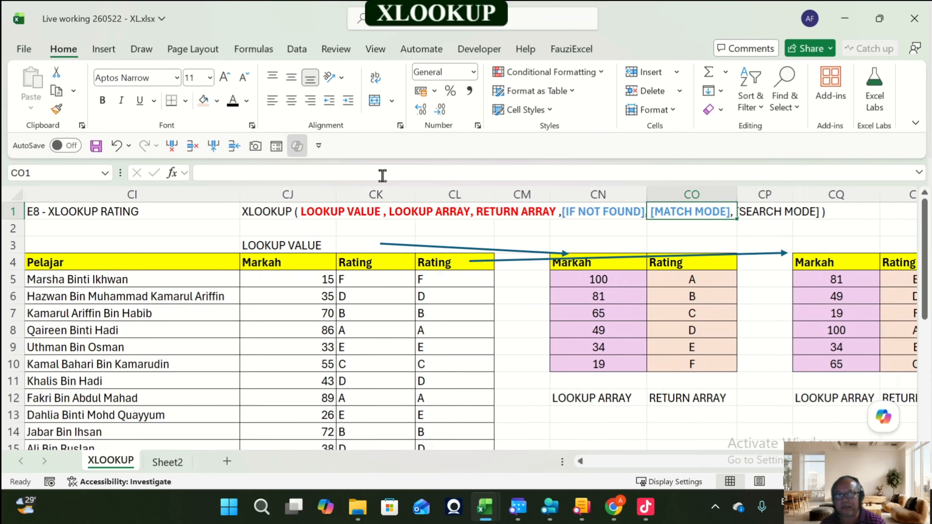
key(Right)
key(Right)
key(Right)
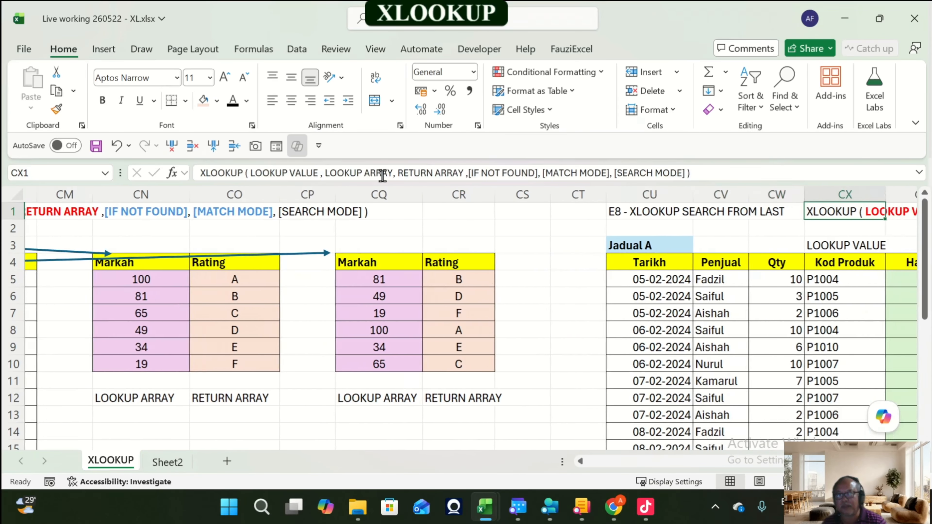